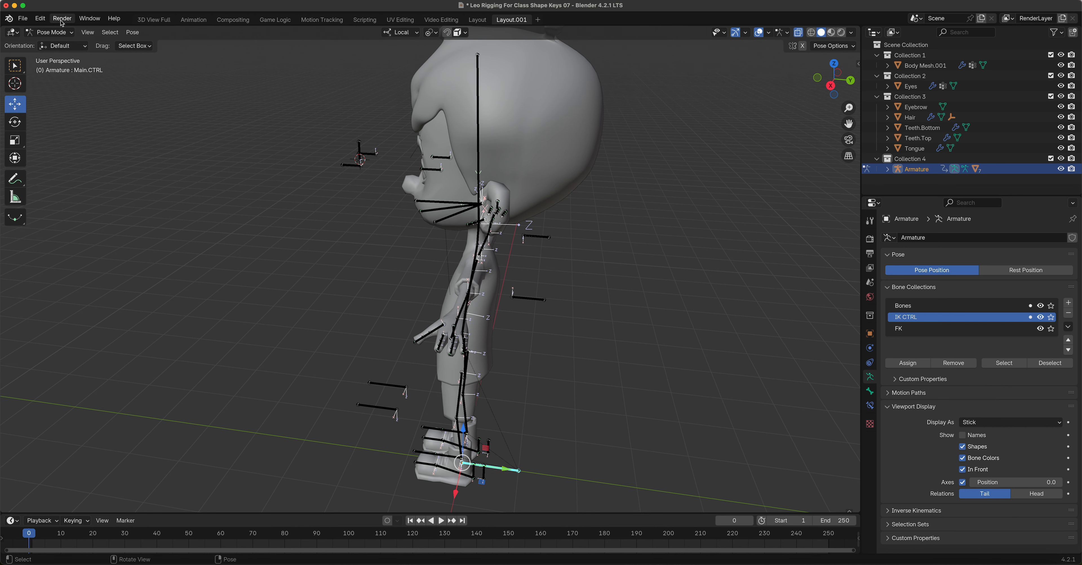
- Switch the armature to Edit Mode and select both elbow control bones behind the character
left_click(50, 32)
left_click(64, 56)
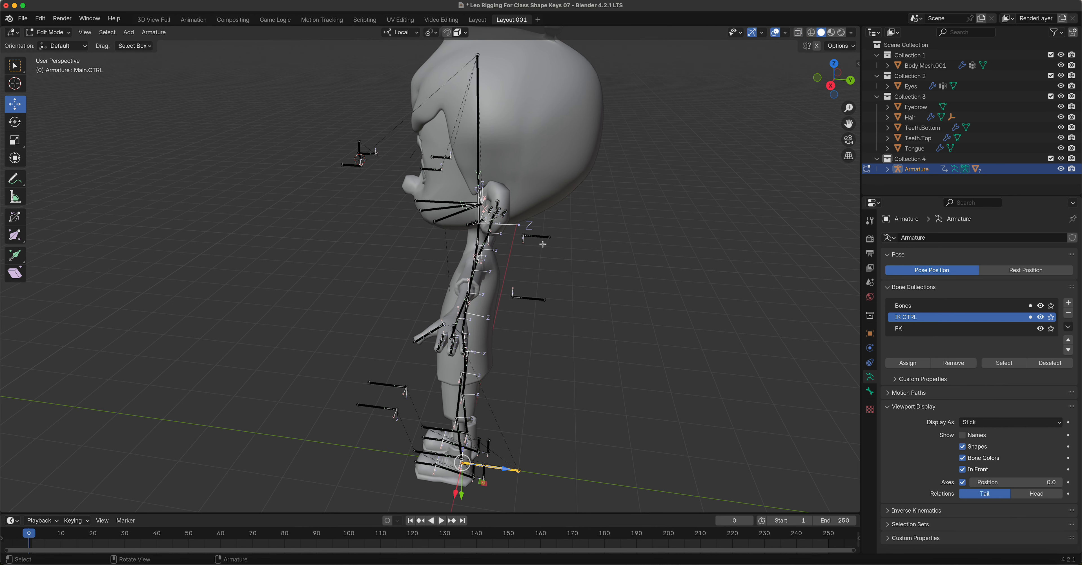
left_click_drag(567, 229, 529, 335)
left_click(509, 284)
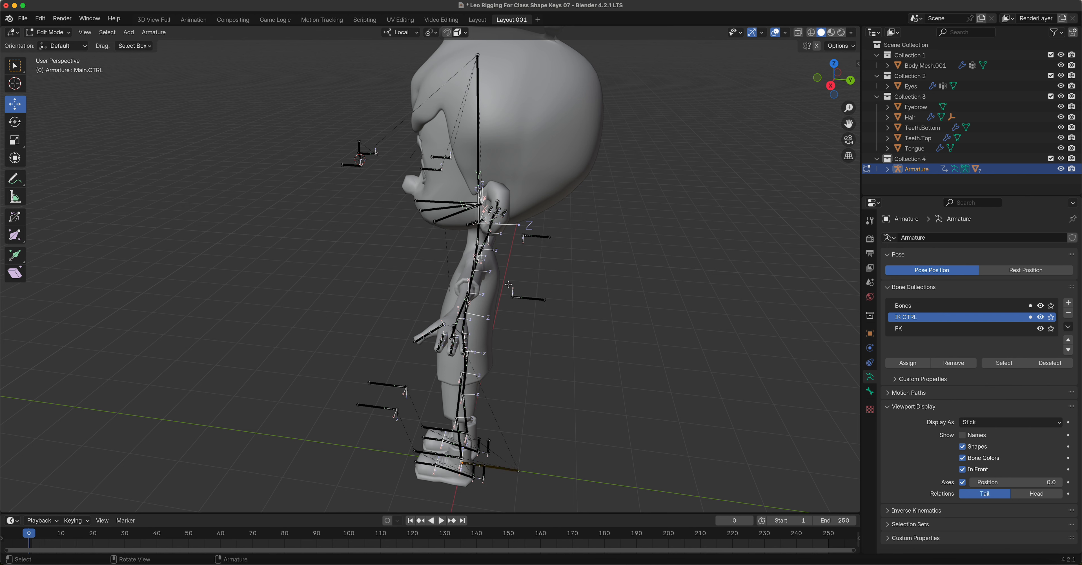
left_click(534, 300)
left_click(541, 238, "shift")
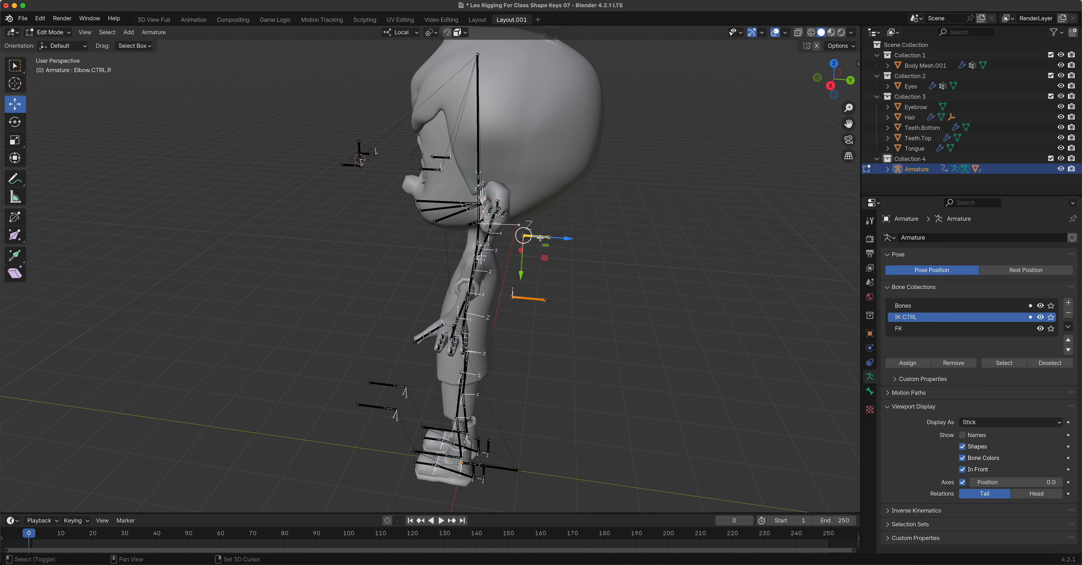
left_click_drag(541, 238, 587, 251)
- Parent the left elbow control bone Elbow.CTRL.L to the left hand control bone Hand.CTRL.L, keeping it unconnected
middle_click_drag(534, 318, 556, 277)
scroll(585, 323, "up", 5)
scroll(595, 333, "down", 3)
left_click(568, 259)
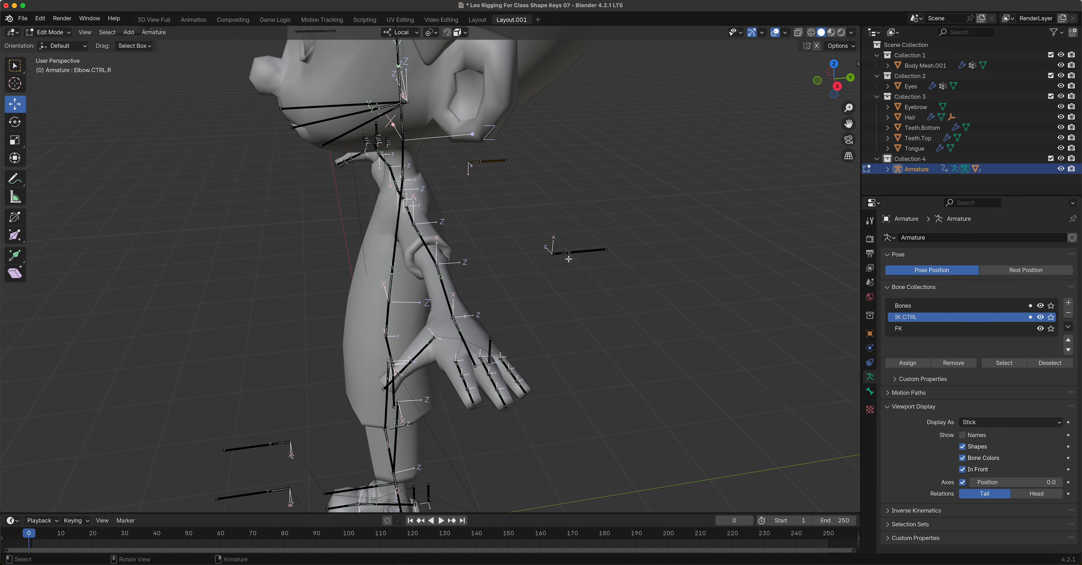
left_click(565, 252)
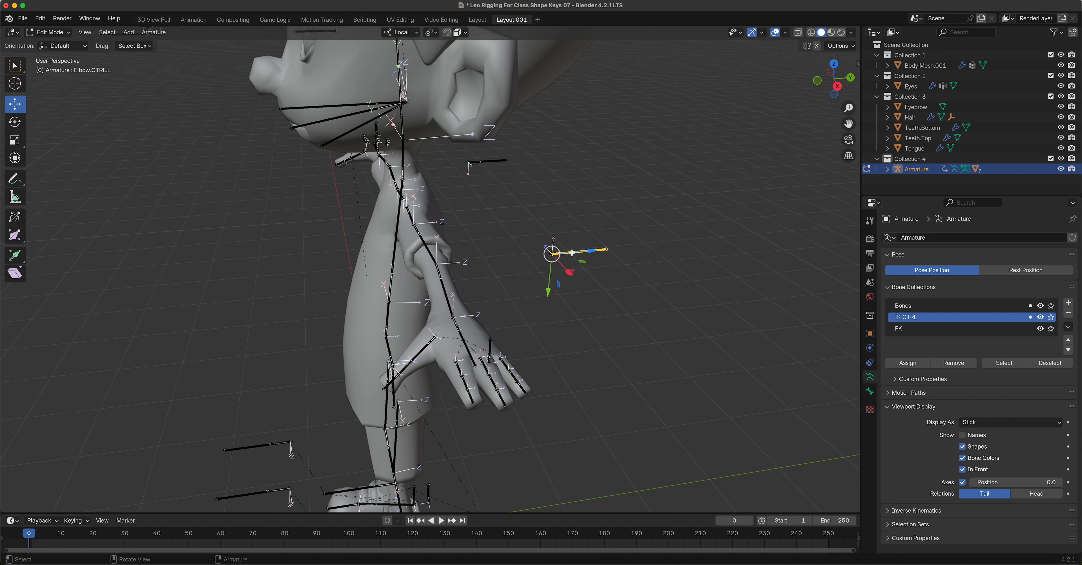
left_click(467, 346, "shift")
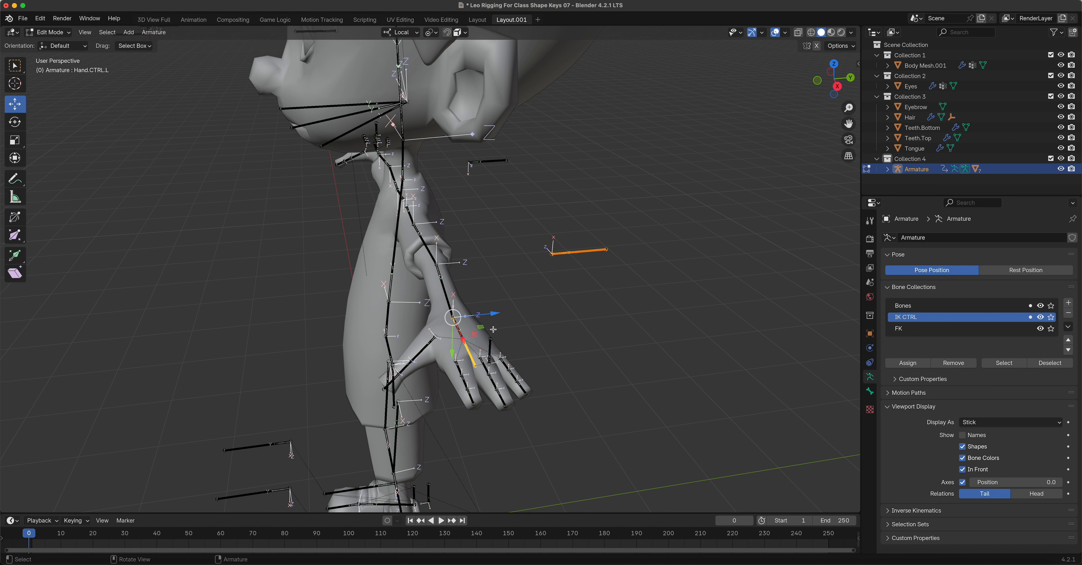
key("ctrl+p")
left_click(495, 332)
- Parent the right elbow control bone Elbow.CTRL.R to the right hand control bone Hand.CTRL.R, keeping it unconnected
middle_click_drag(496, 319, 507, 252)
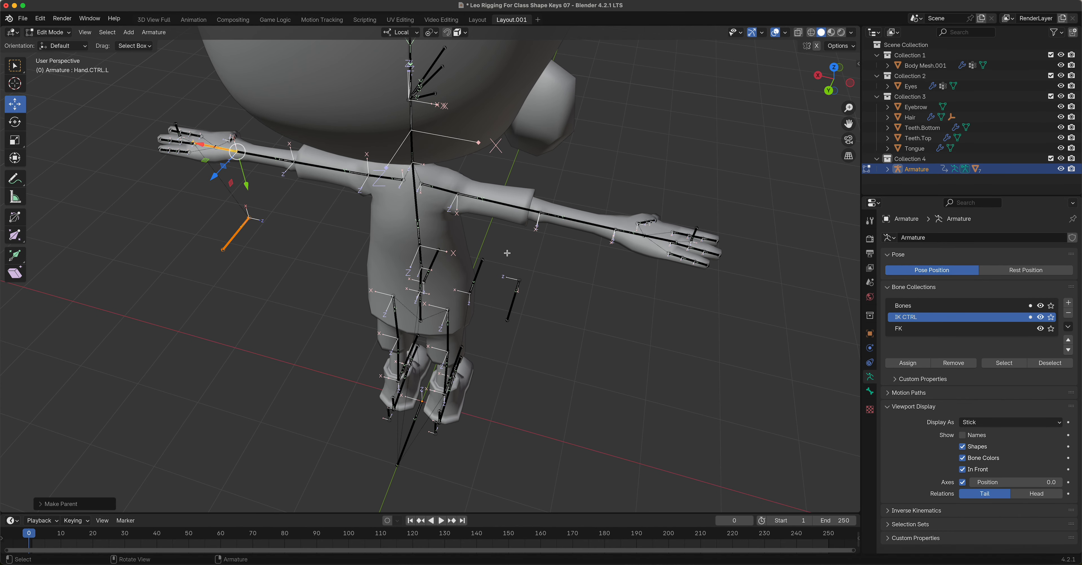
left_click(517, 302)
left_click(513, 301)
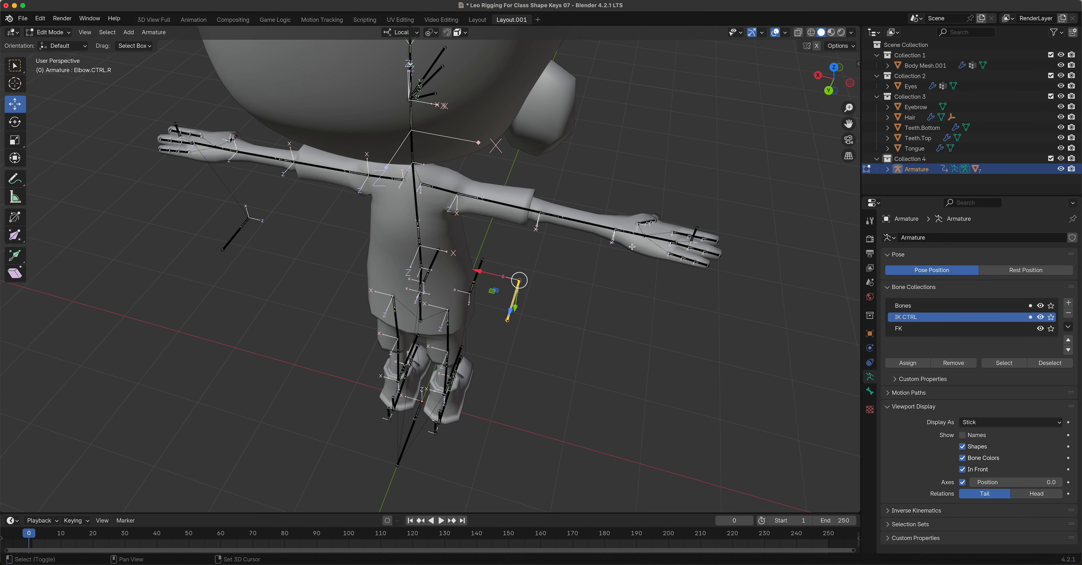
left_click(660, 238, "shift")
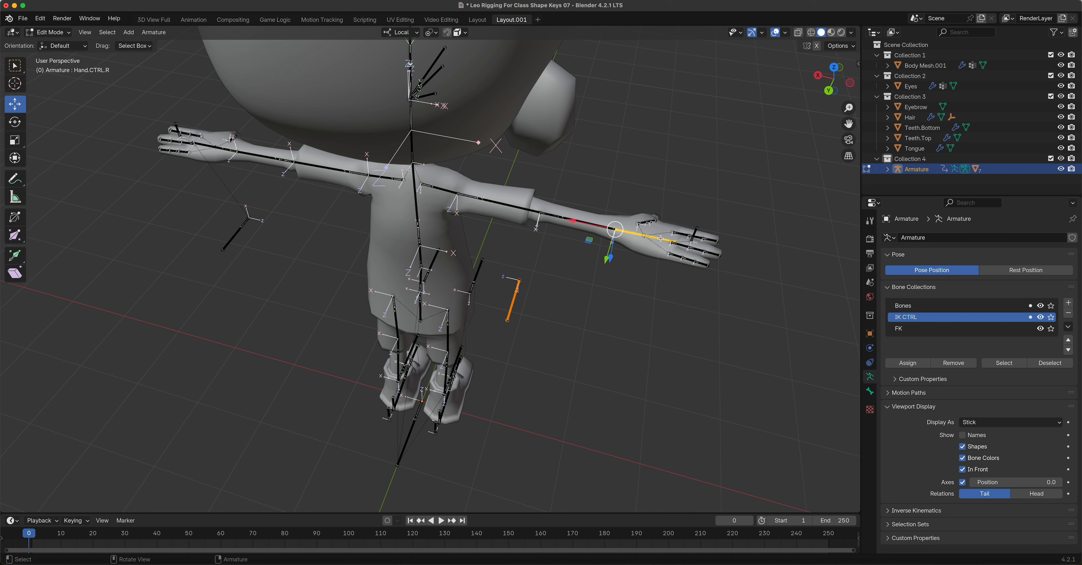
key("ctrl+p")
left_click(661, 239)
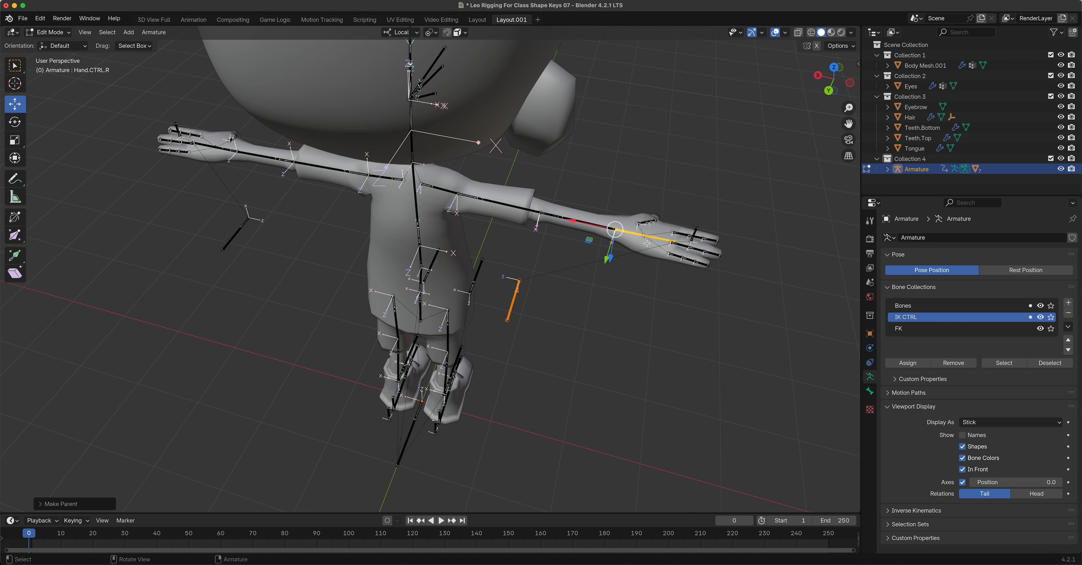
- Test the rig in Pose Mode by moving the Main.CTRL bone, and cancel the move
left_click(48, 32)
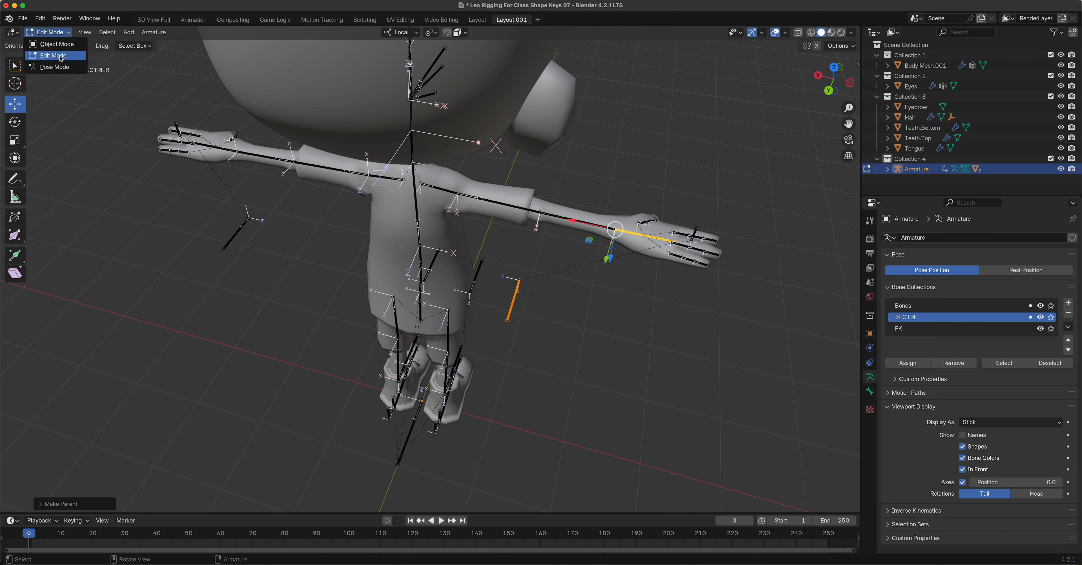
left_click(60, 67)
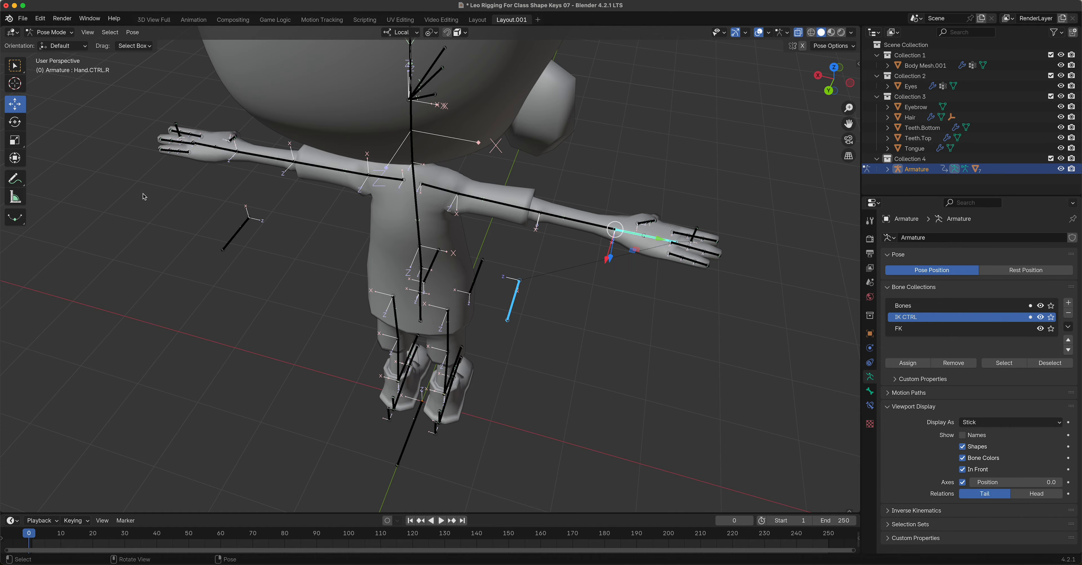
left_click(411, 438)
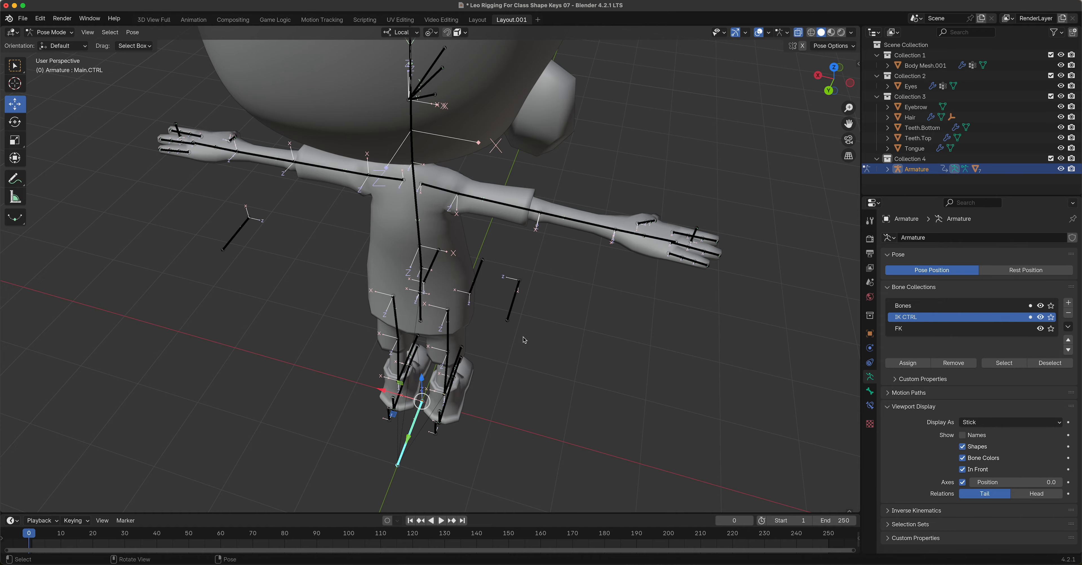
key("g")
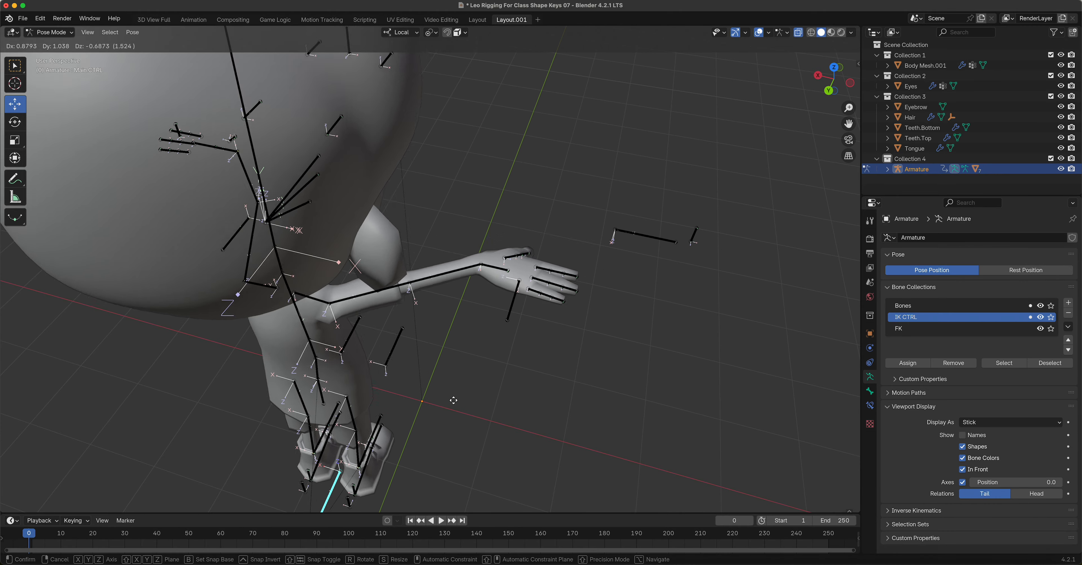
right_click(592, 273)
- Select both hand control bones and test how the arms and elbow controls follow by moving them, cancelling the move
middle_click_drag(591, 273, 442, 277)
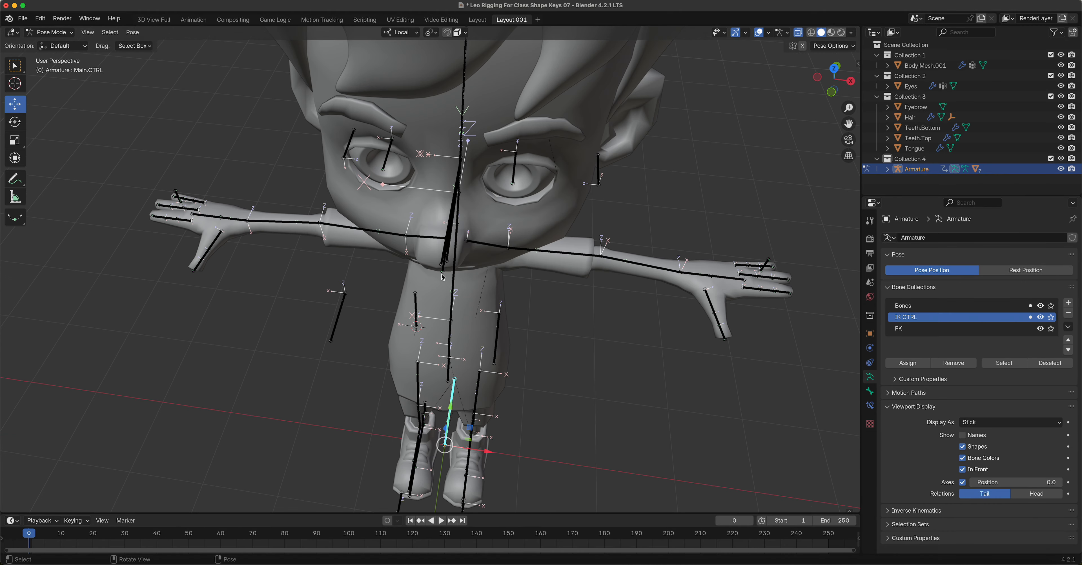
left_click(728, 279)
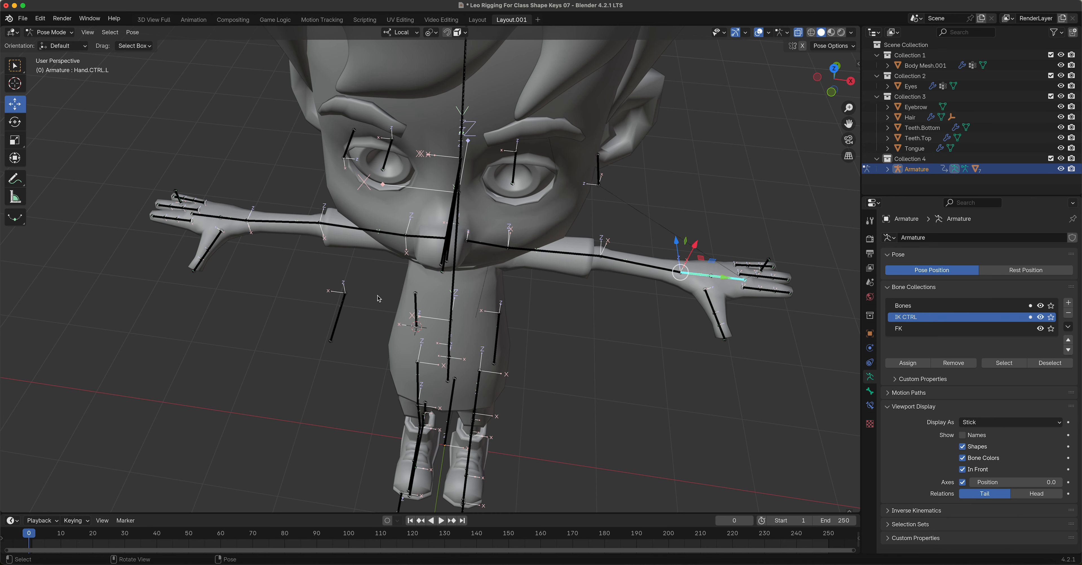
left_click(213, 217, "shift")
middle_click_drag(213, 218, 487, 303)
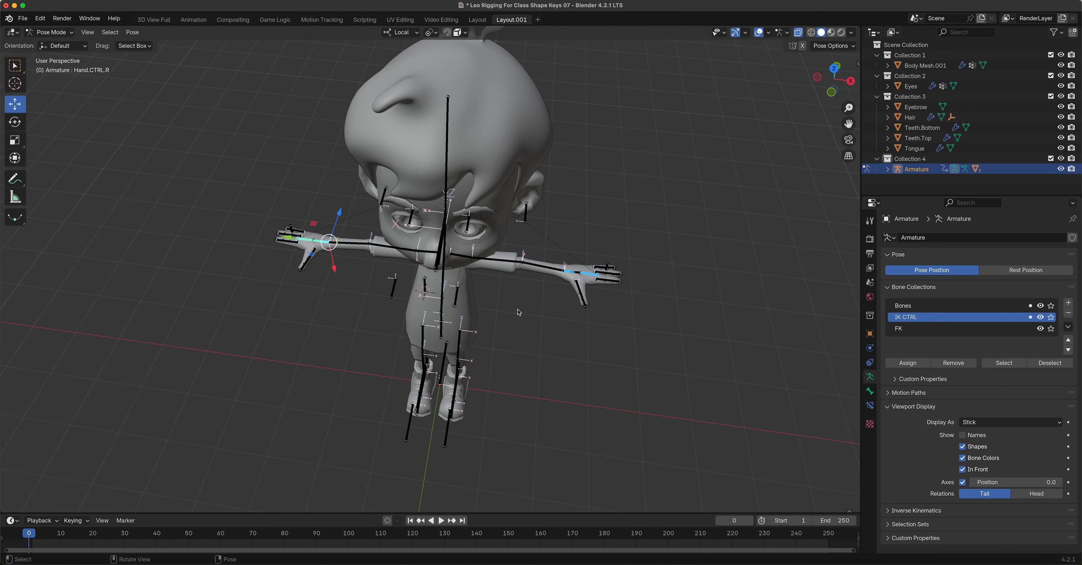
key("g")
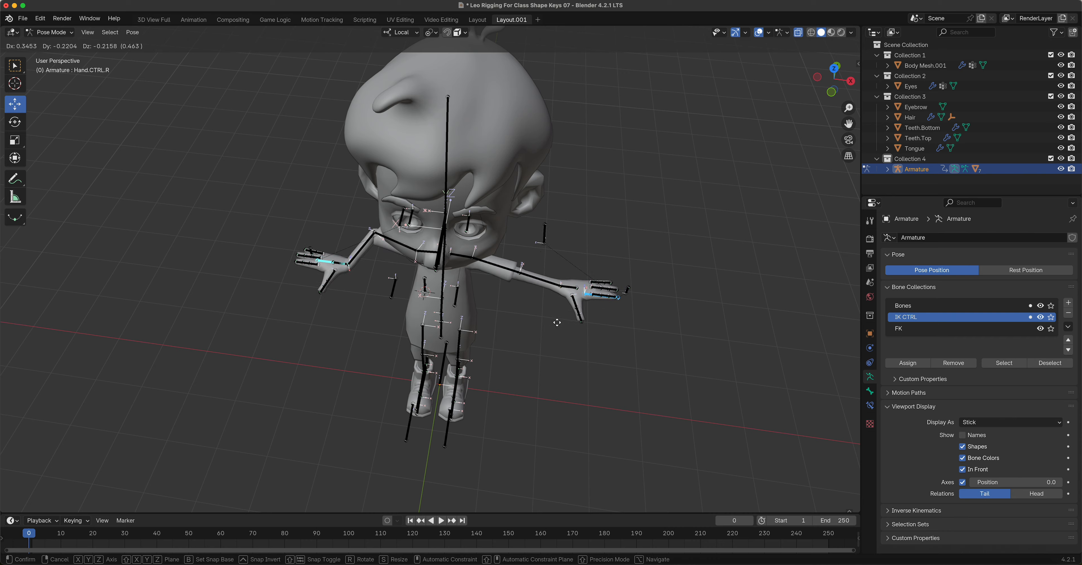
right_click(524, 328)
middle_click_drag(527, 344, 575, 235)
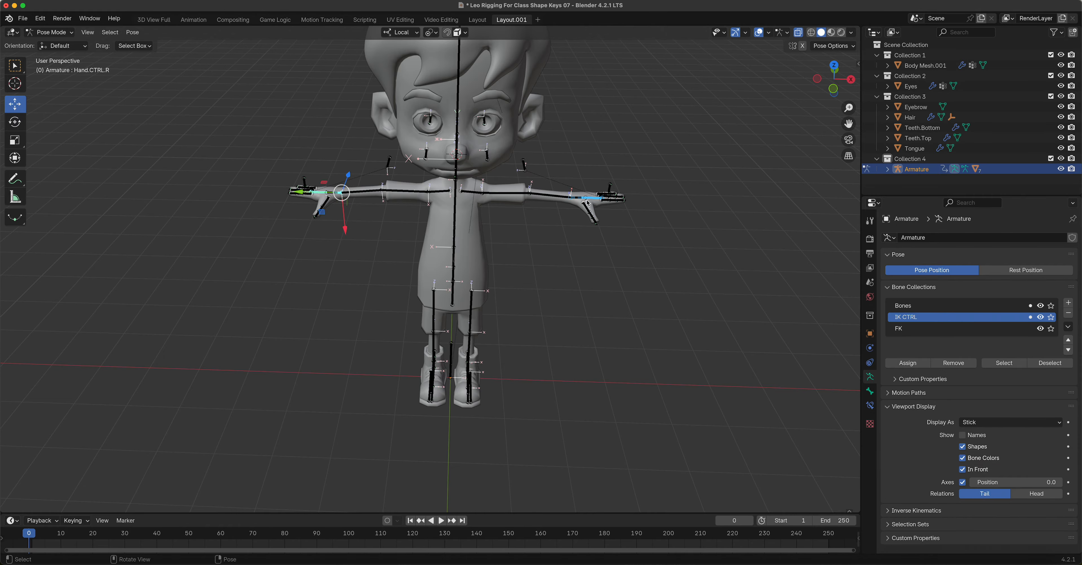
middle_click_drag(619, 307, 560, 300)
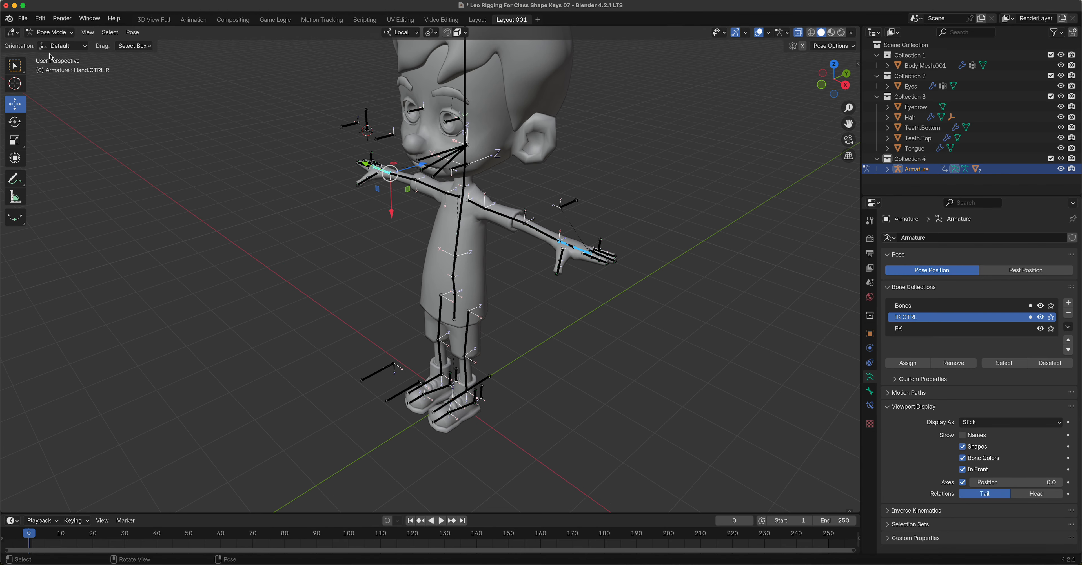
- In Edit Mode, parent both selected hand control bones to the Main.CTRL bone at the feet, keeping them unconnected
left_click(50, 33)
left_click(55, 52)
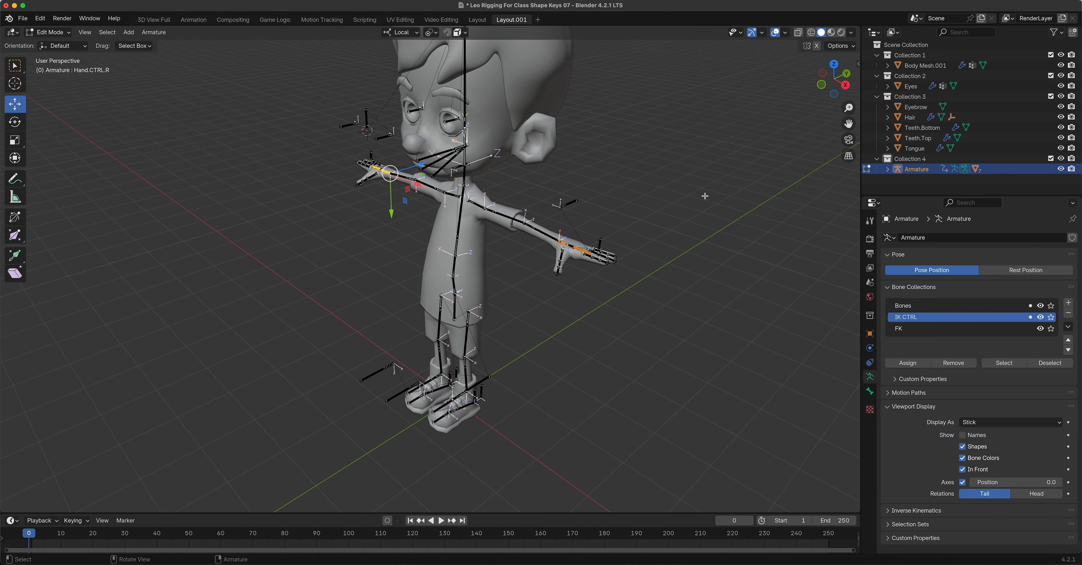
middle_click_drag(579, 251, 470, 389)
left_click(470, 388, "shift")
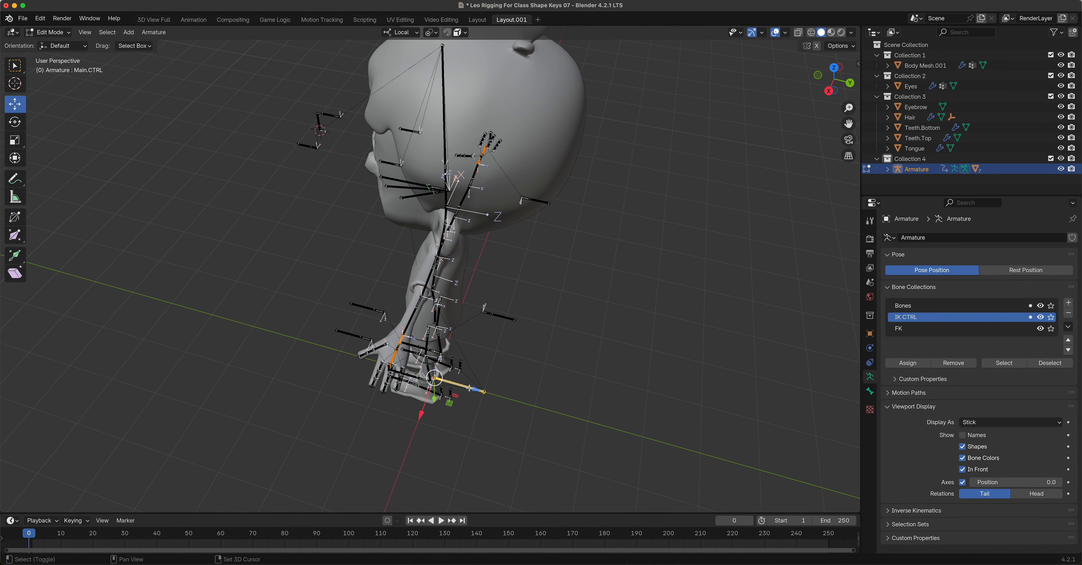
key("ctrl+p")
left_click(471, 390)
- Return the armature to Pose Mode and test-move the Main.CTRL bone to check that the hands follow, cancelling the move
middle_click_drag(471, 390, 432, 307)
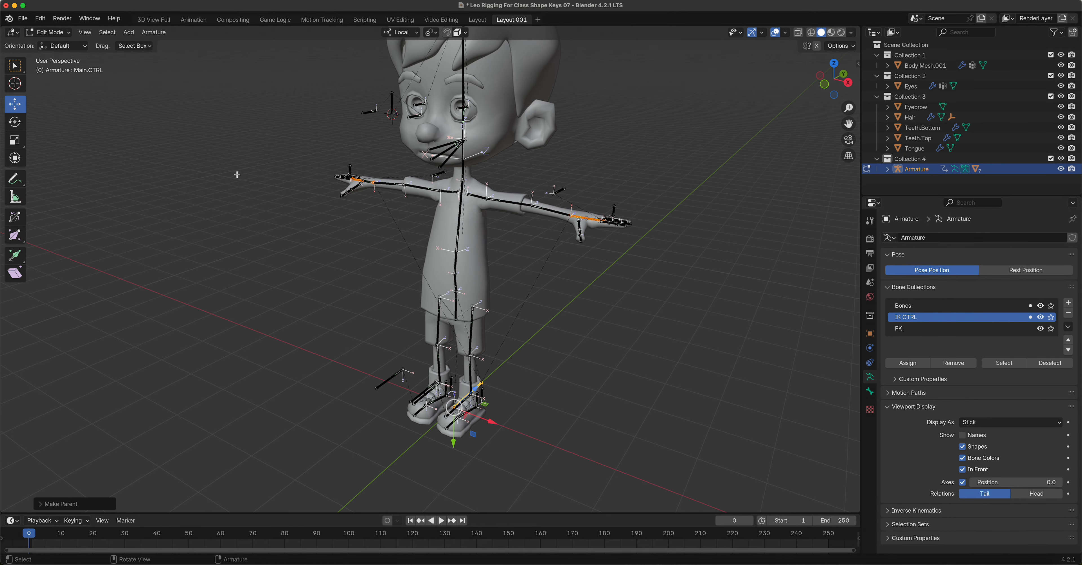
left_click(49, 33)
left_click(67, 69)
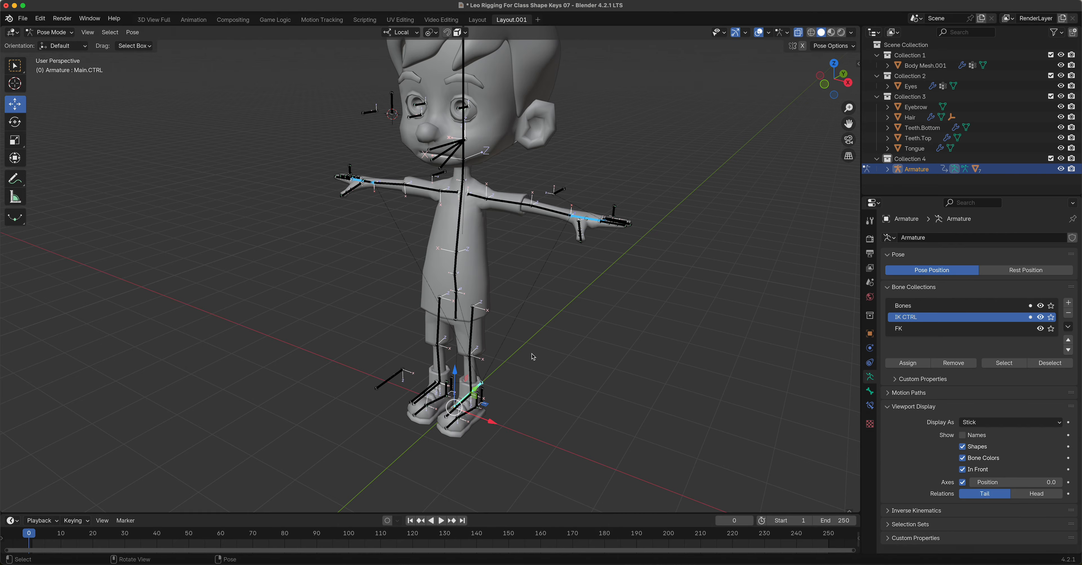
middle_click_drag(510, 390, 532, 410)
key("g")
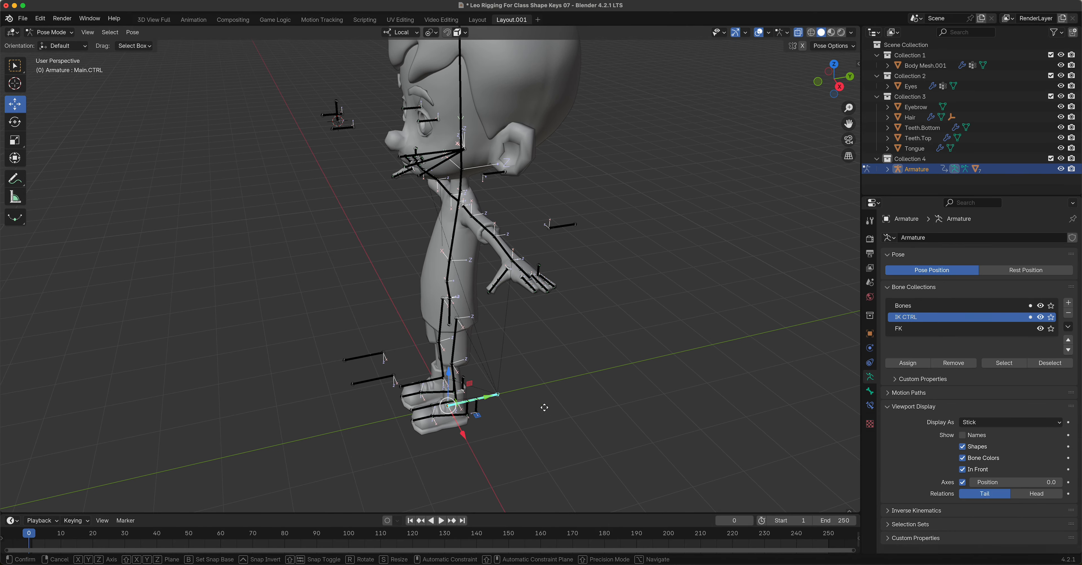
right_click(517, 429)
middle_click_drag(514, 423, 545, 380)
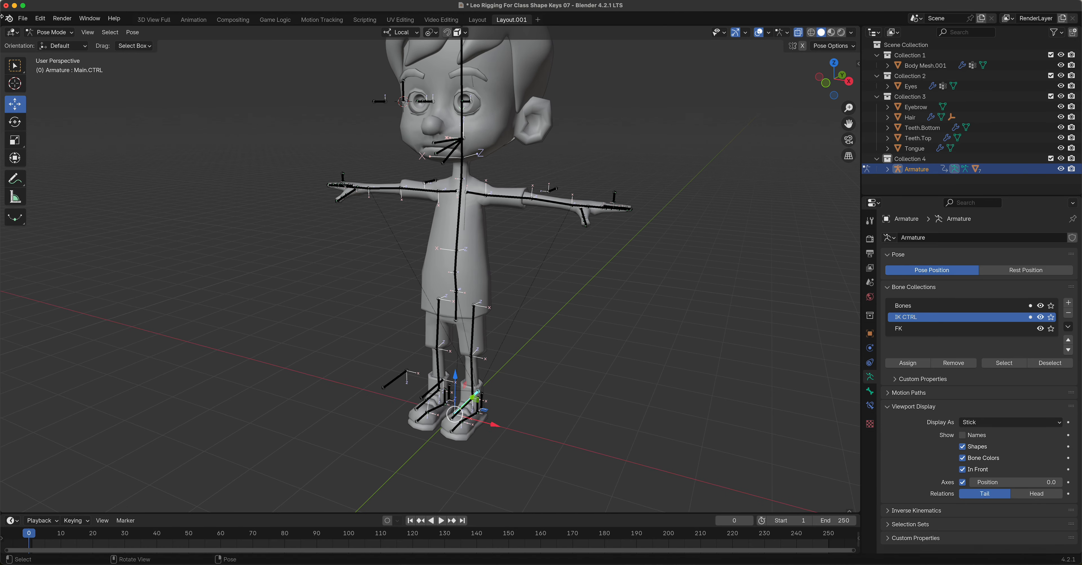
- Save the project as a new file named "Leo Rigging Custom Shape CTRL 08.blend"
left_click(23, 19)
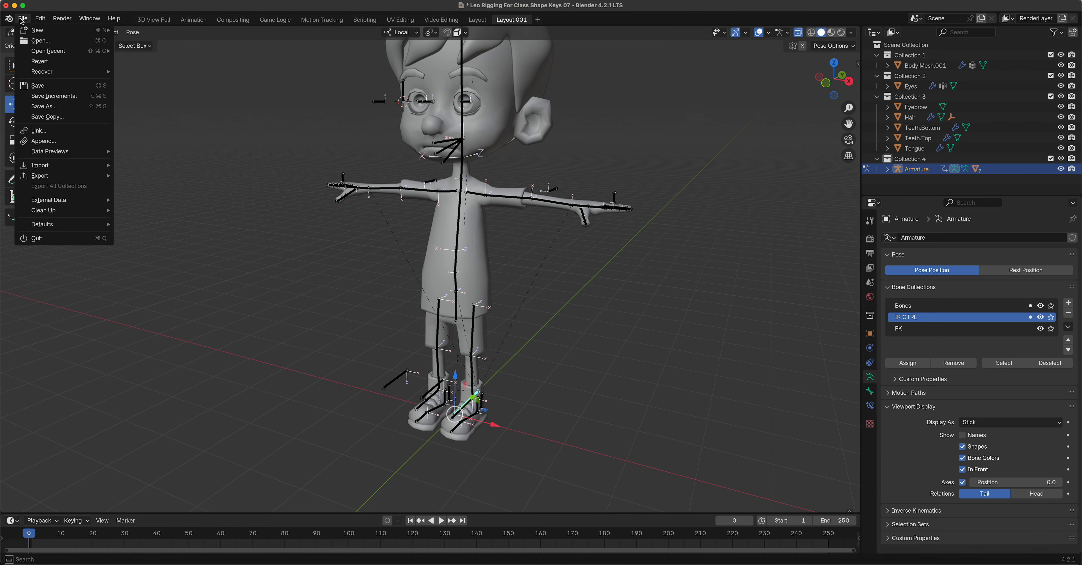
left_click(58, 111)
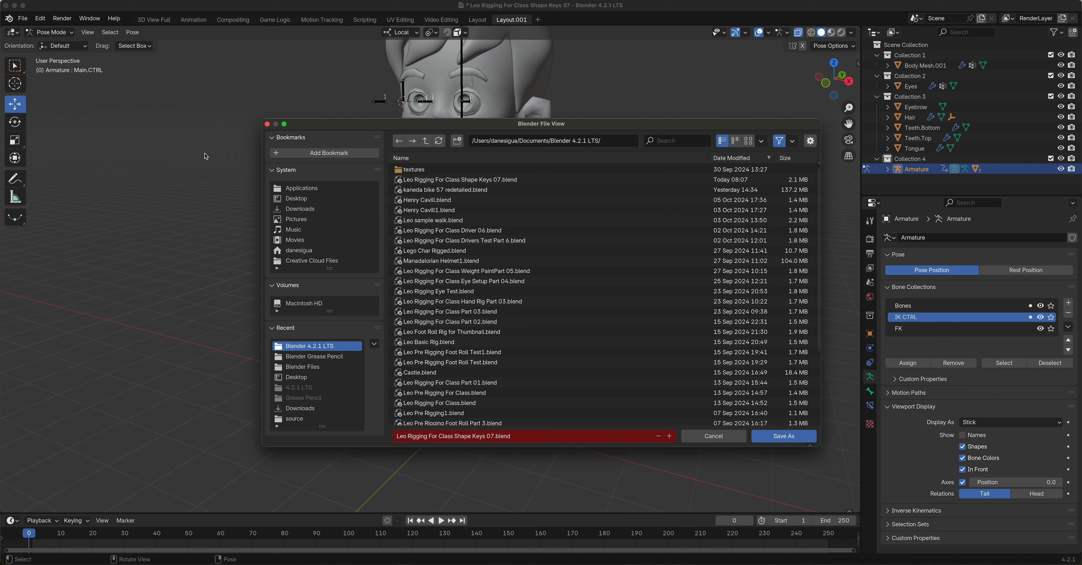
left_click(485, 435)
left_click(494, 436)
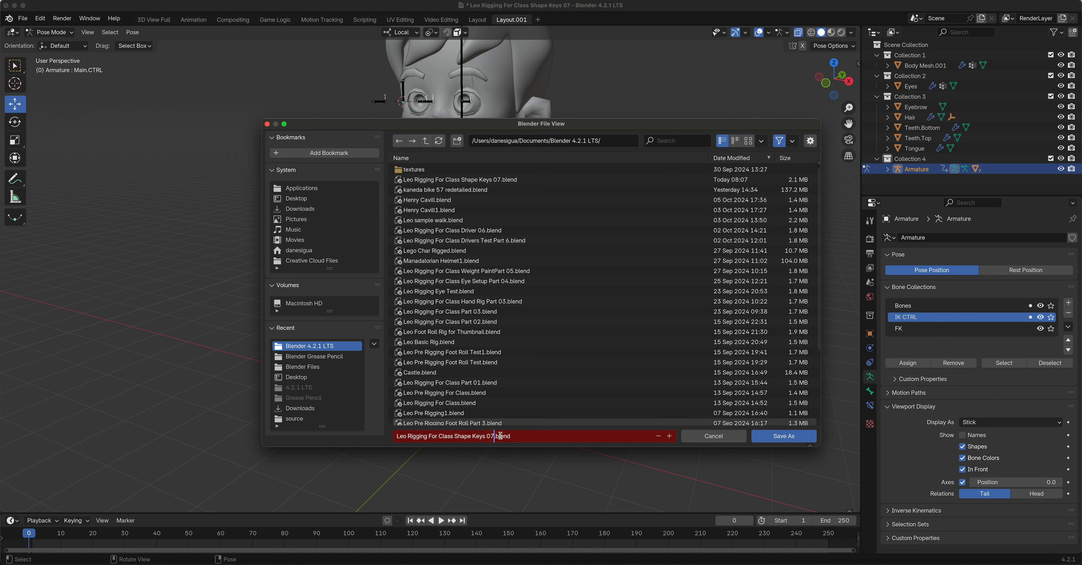
key("BackSpace")
type("8")
left_click(482, 437)
left_click(486, 437)
left_click_drag(485, 440, 429, 442)
type("Custom Shape CTRL")
left_click(780, 437)
- Move the Eyes object from Collection 2 into Collection 3
middle_click_drag(693, 360, 553, 341)
scroll(553, 340, "down", 3)
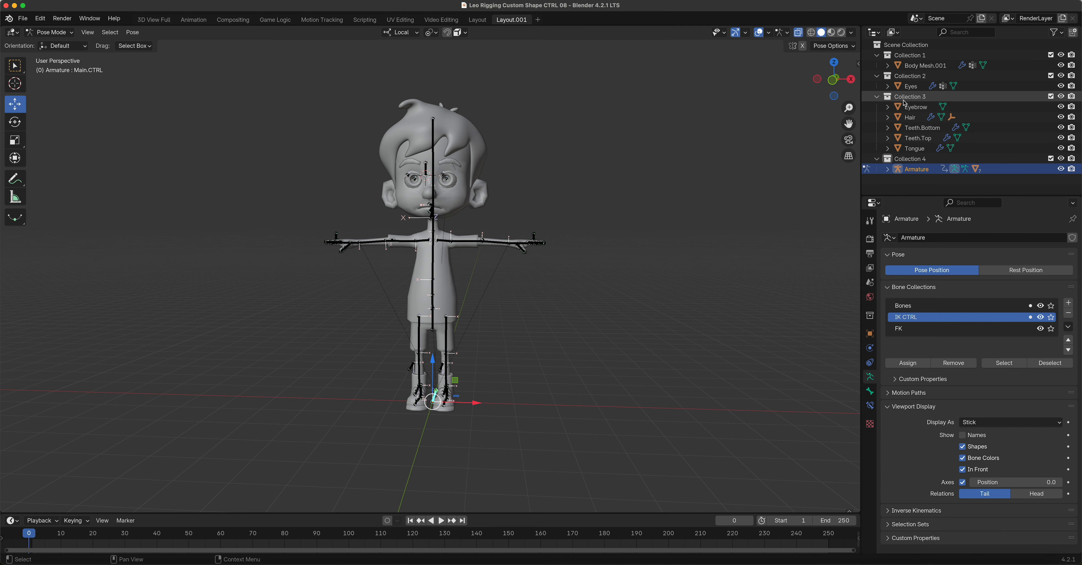
left_click(916, 86)
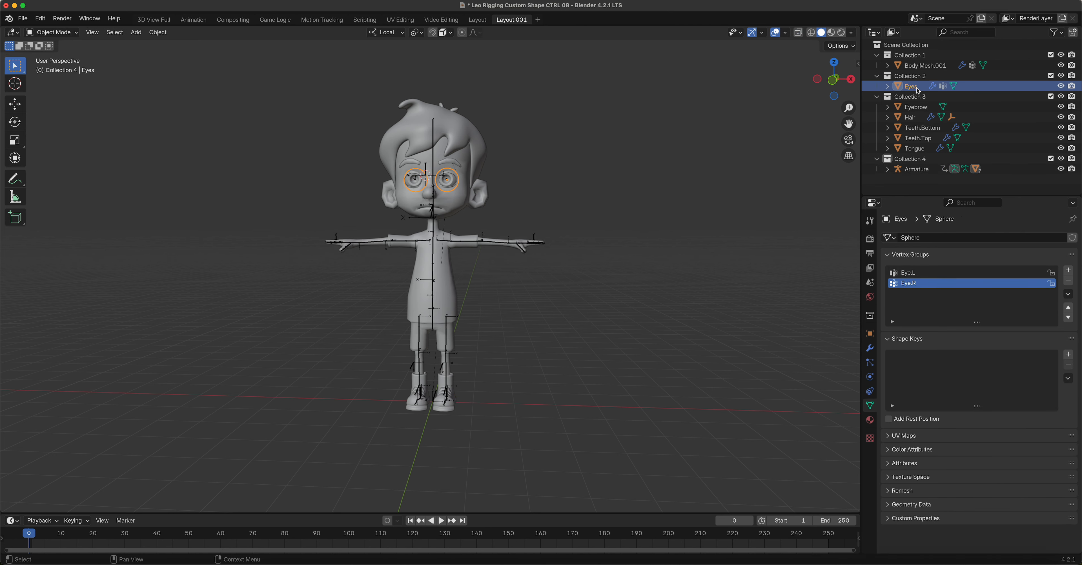
left_click_drag(916, 88, 913, 103)
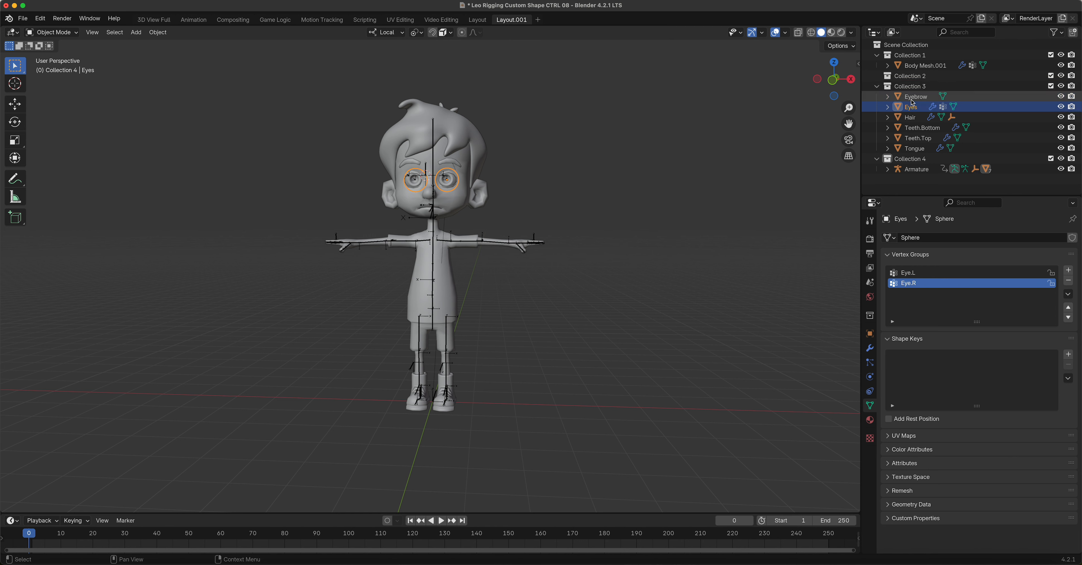
double_click(916, 87)
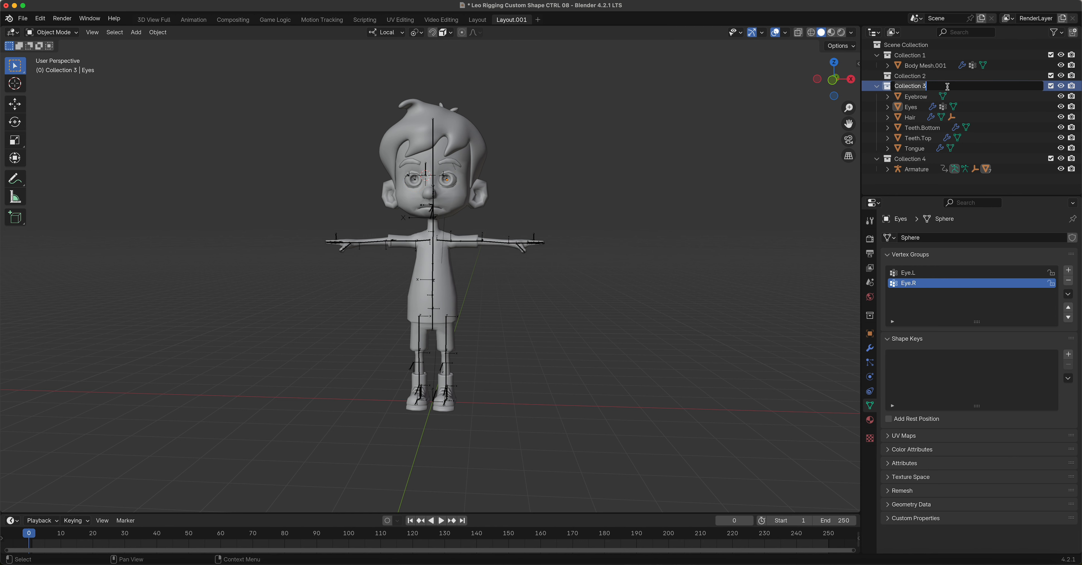
left_click(948, 76)
left_click(913, 76)
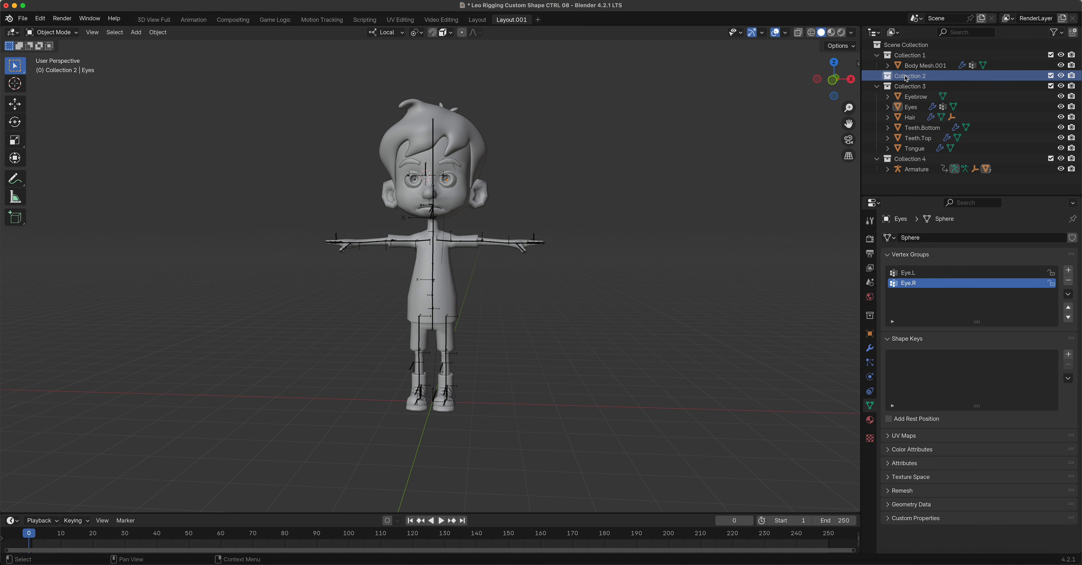
left_click(918, 67)
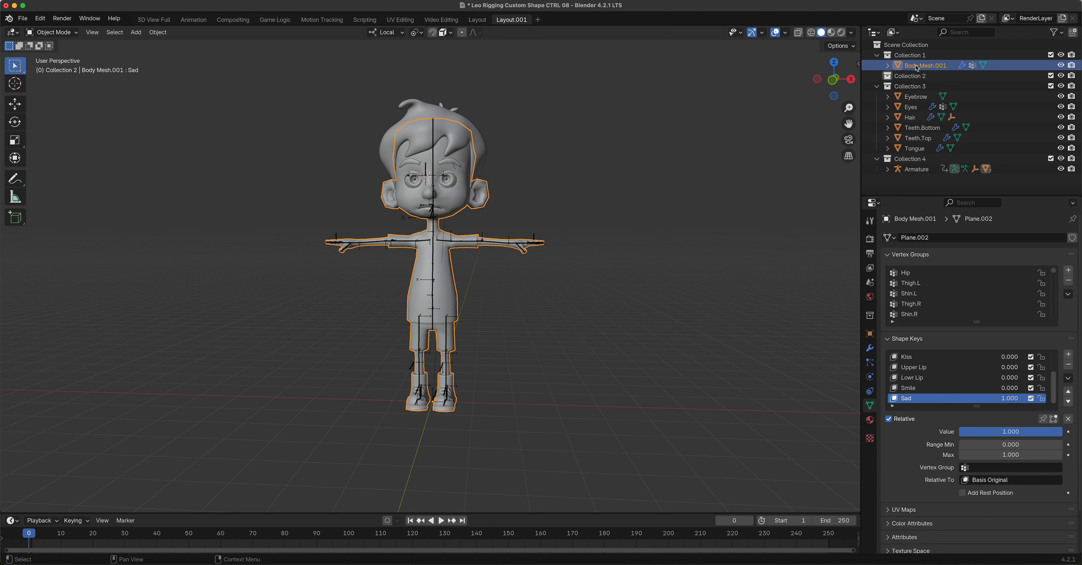
left_click(918, 76)
double_click(917, 79)
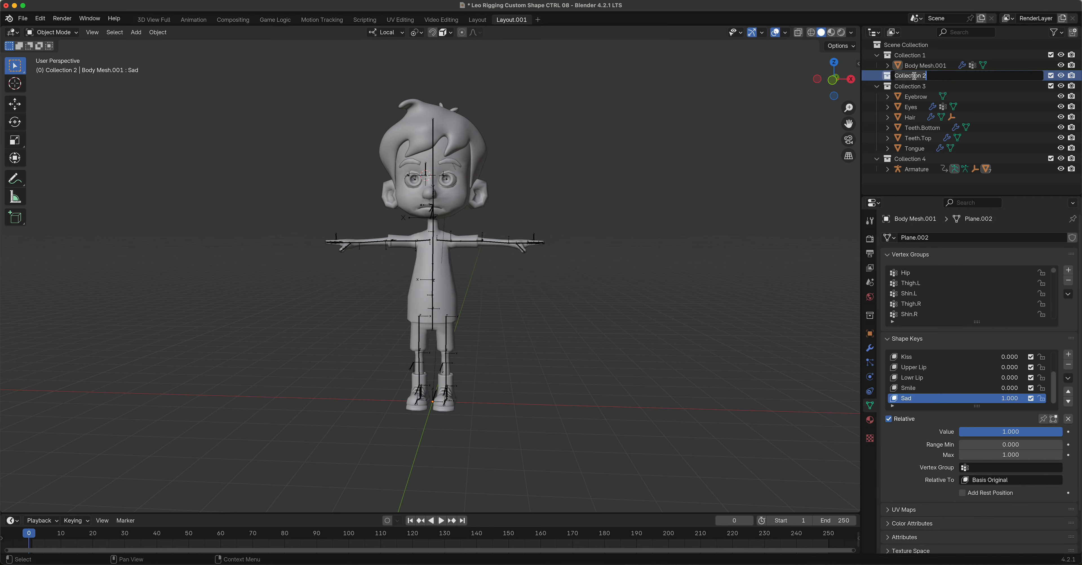
left_click(940, 77)
key("Return")
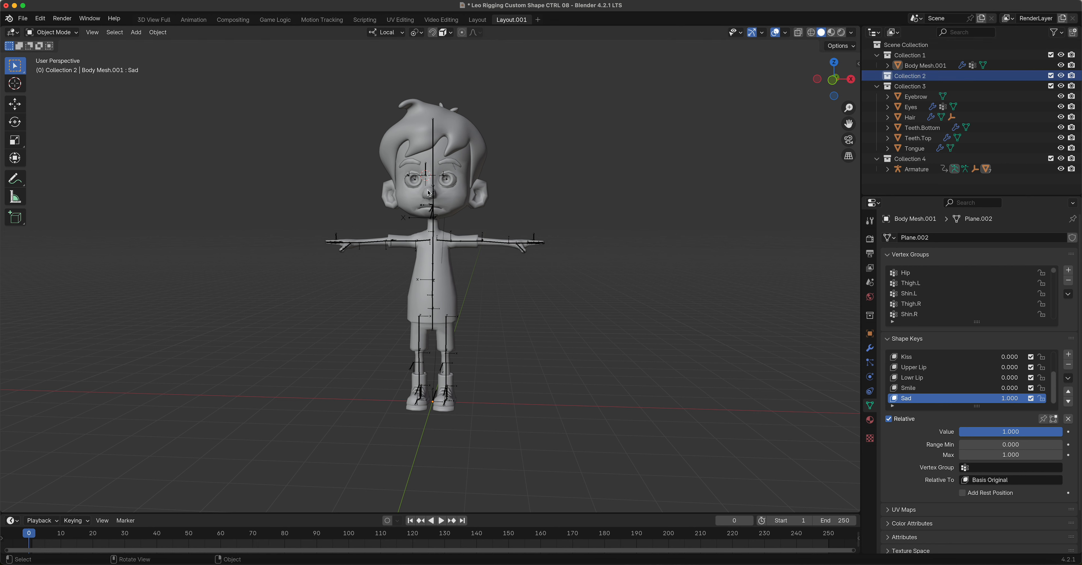
- Inspect the armature's foot control bones from several angles
middle_click_drag(457, 270, 428, 248)
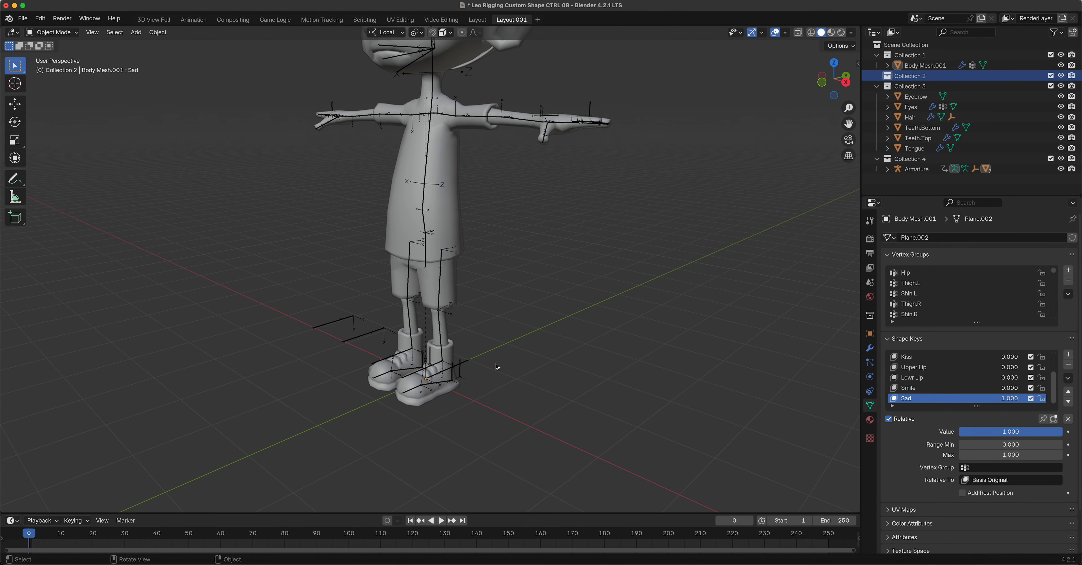
left_click(460, 370)
middle_click_drag(517, 375, 477, 357)
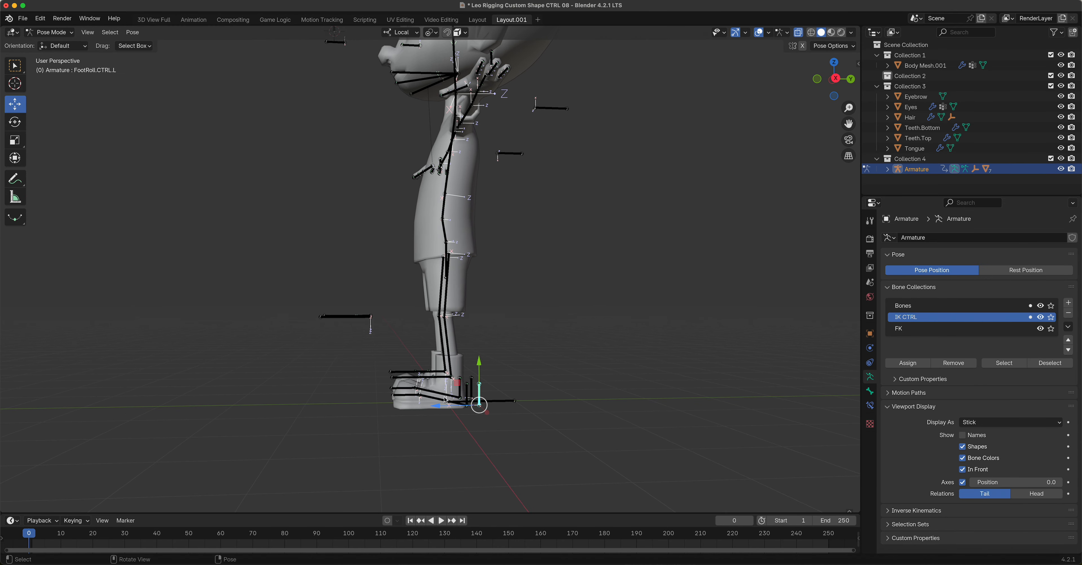
middle_click_drag(447, 362, 506, 393)
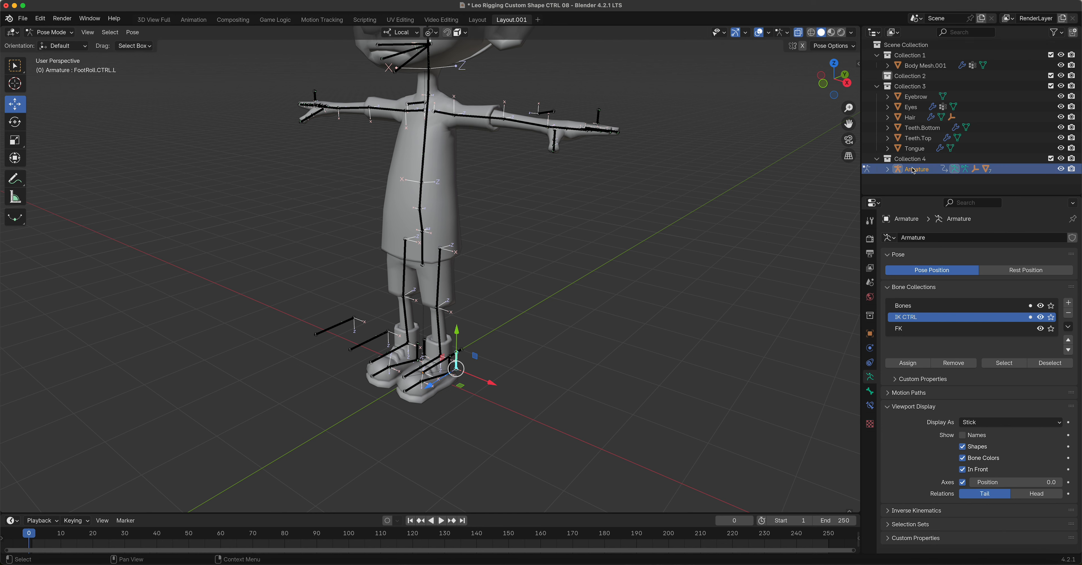
- Isolate Collection 2 by making it active and hiding Collections 1, 3 and 4, and return to Object Mode
left_click(922, 78)
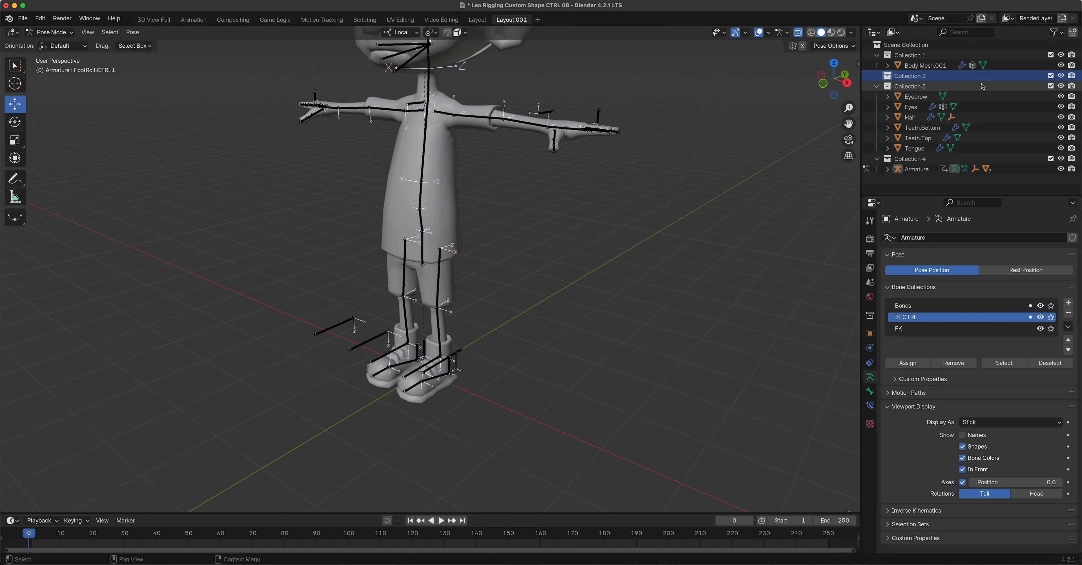
left_click(1061, 158)
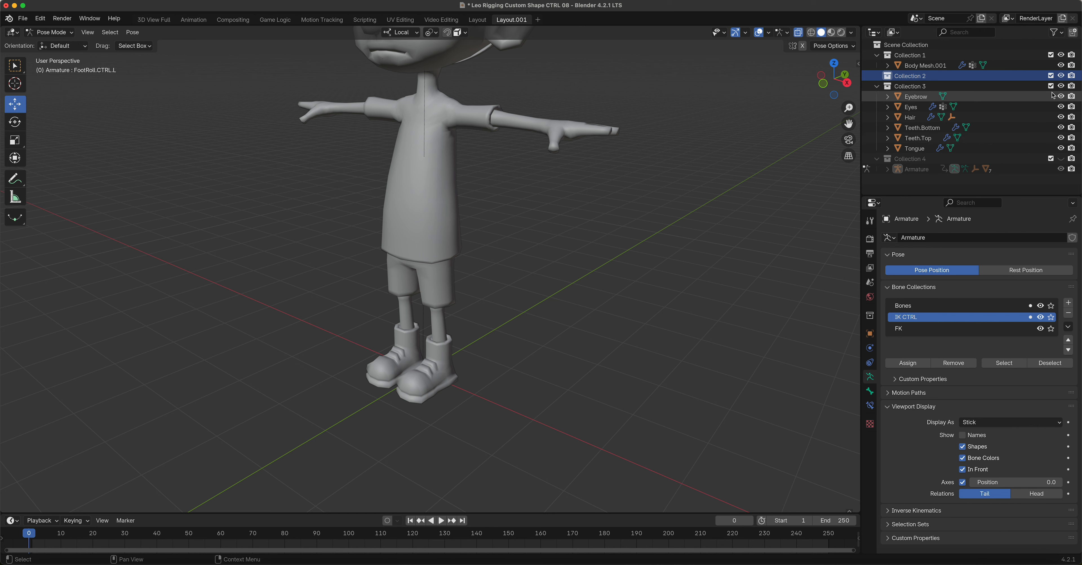
left_click(1061, 86)
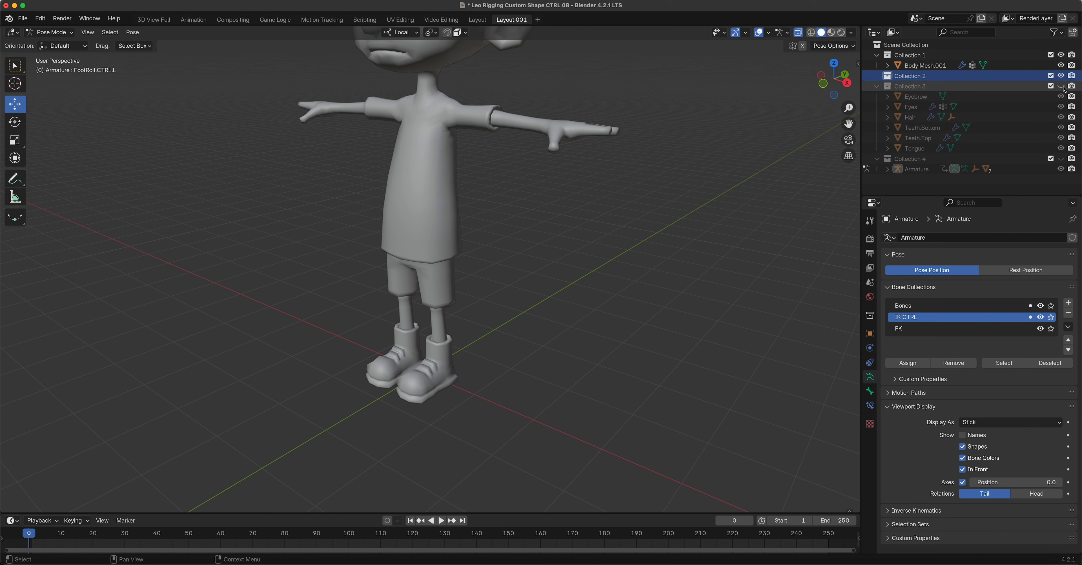
left_click(1062, 55)
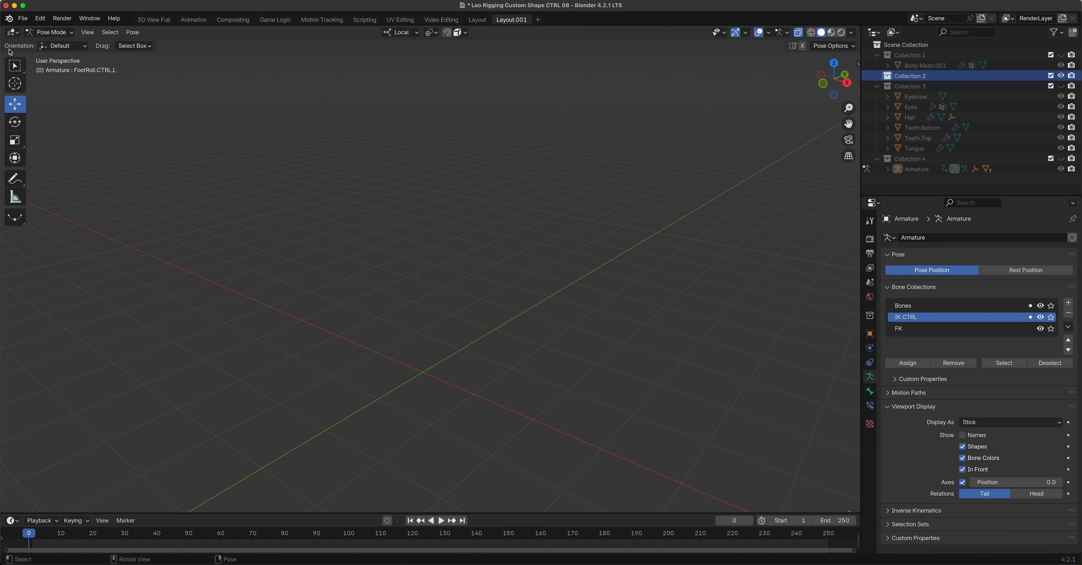
left_click(50, 32)
left_click(48, 44)
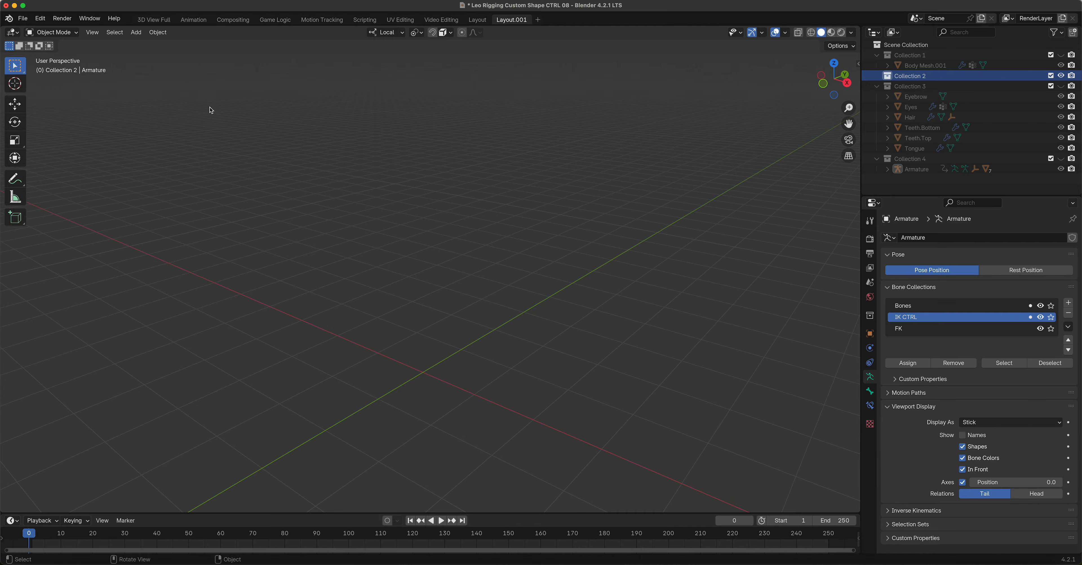
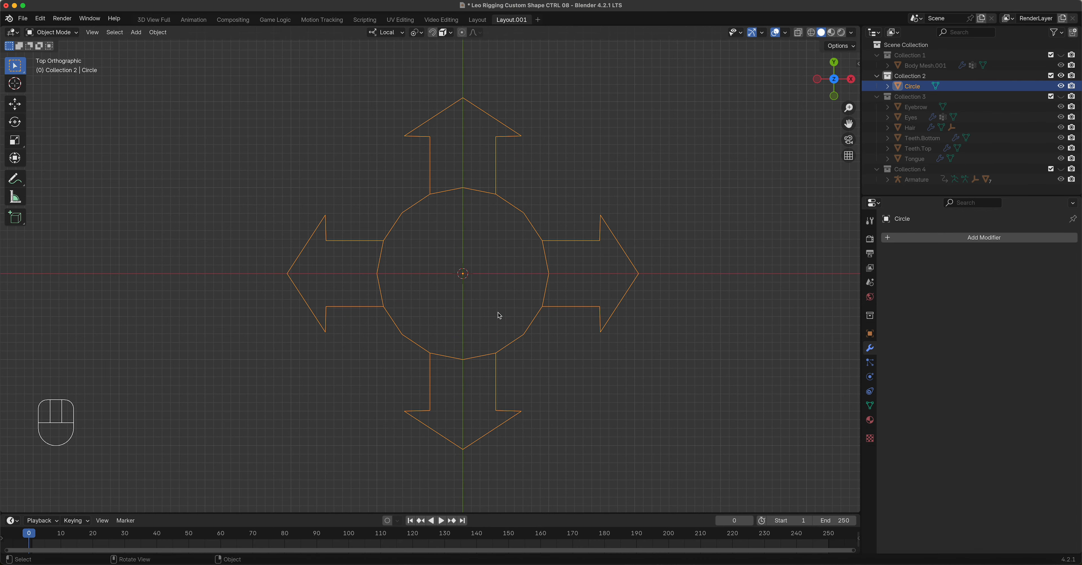
- Delete the circle's edges that close off the inner ends of the four arrow stems, and leave Edit Mode
key("2")
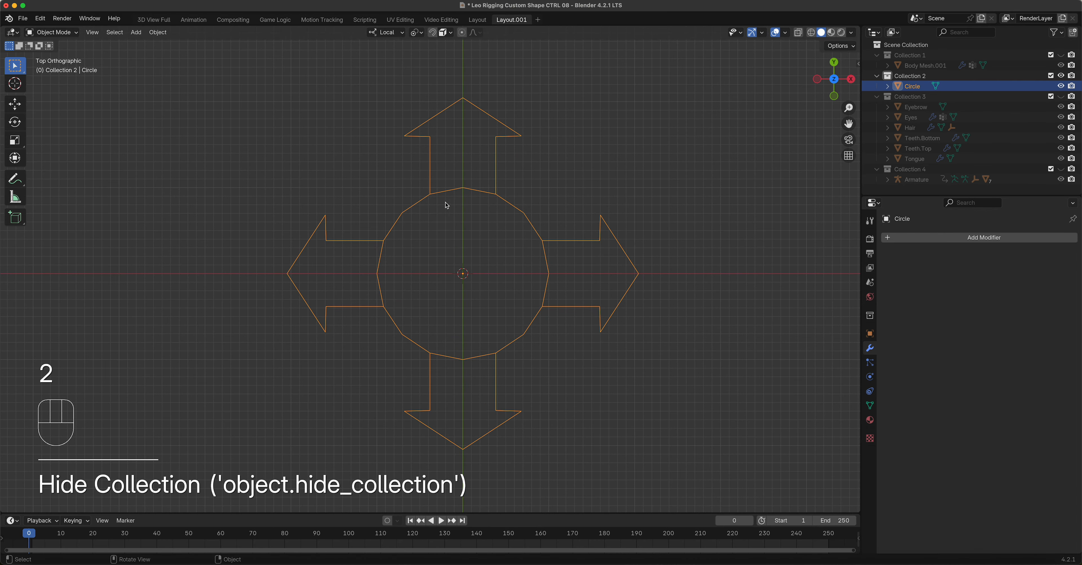
key("Tab")
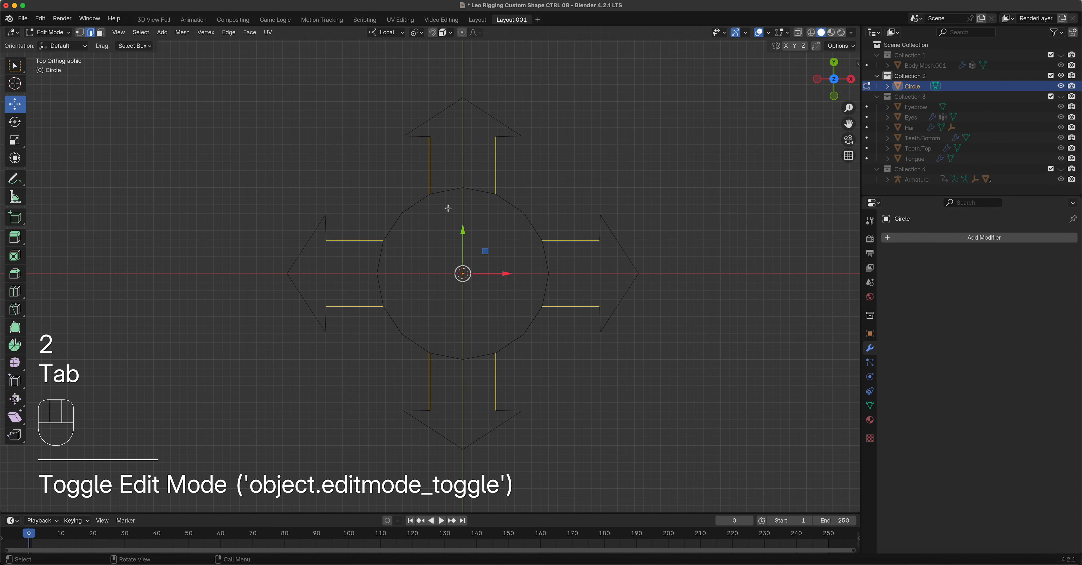
left_click(448, 191)
left_click(471, 191, "shift")
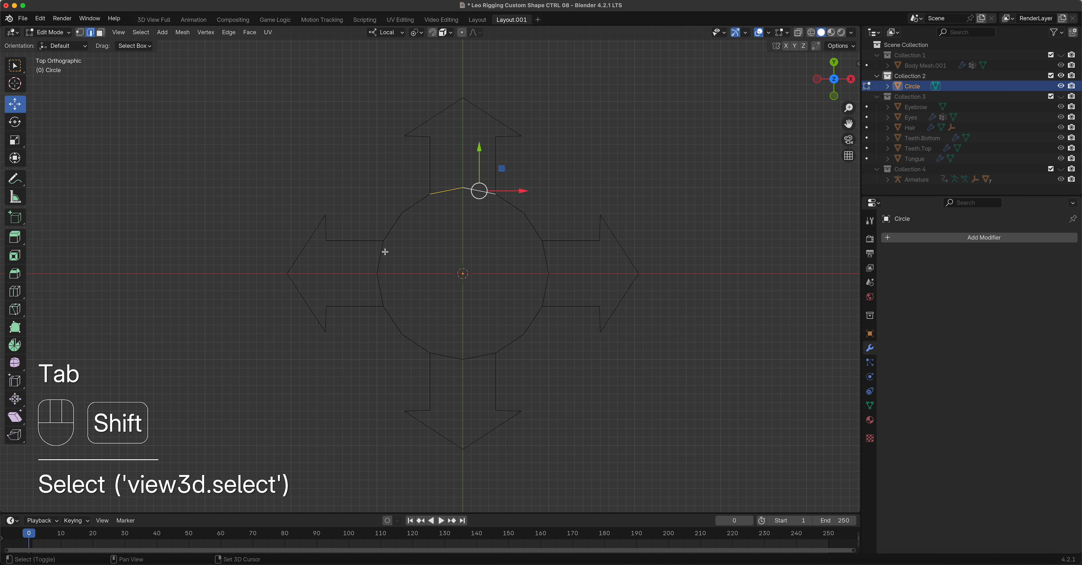
left_click_drag(370, 252, 374, 284, "shift")
left_click_drag(431, 334, 497, 391, "shift")
left_click_drag(536, 253, 565, 283, "shift")
key("x")
left_click(566, 283)
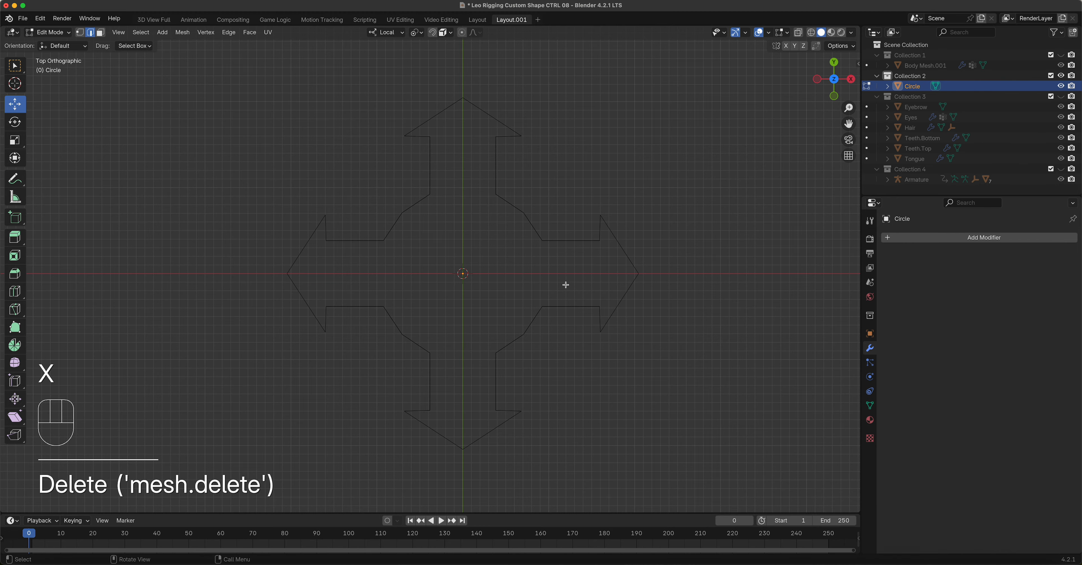
key("Tab")
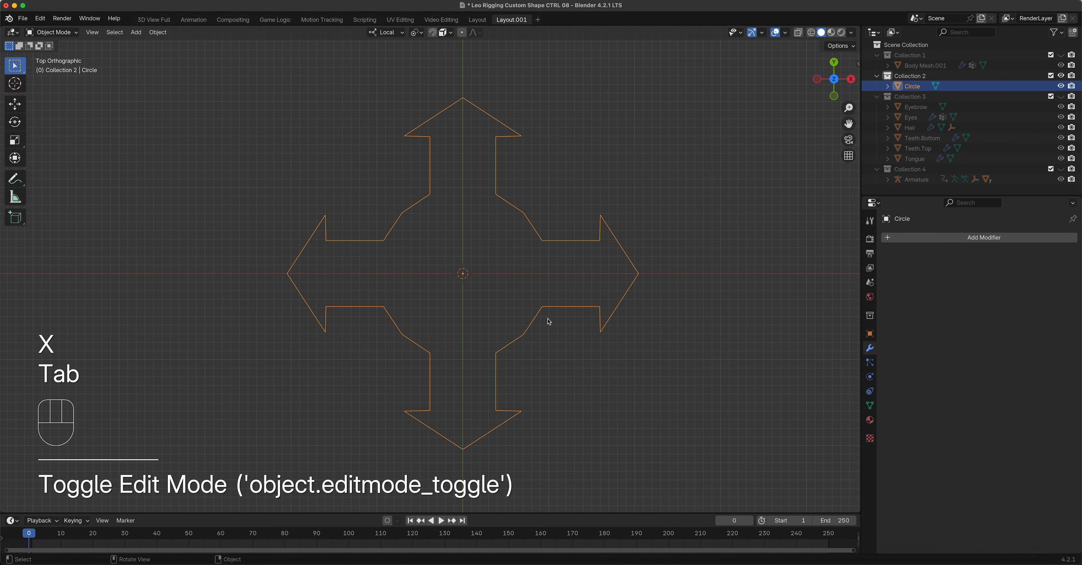
- Duplicate the four-arrow outline in place in top view, keeping only Collection 2 visible
middle_click_drag(544, 334, 511, 321)
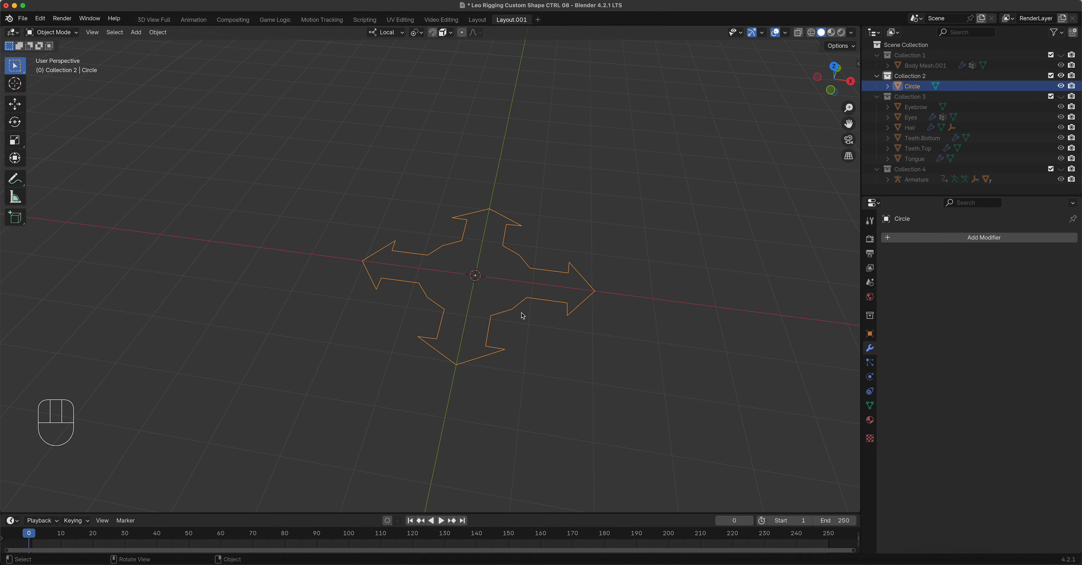
key("KP_7")
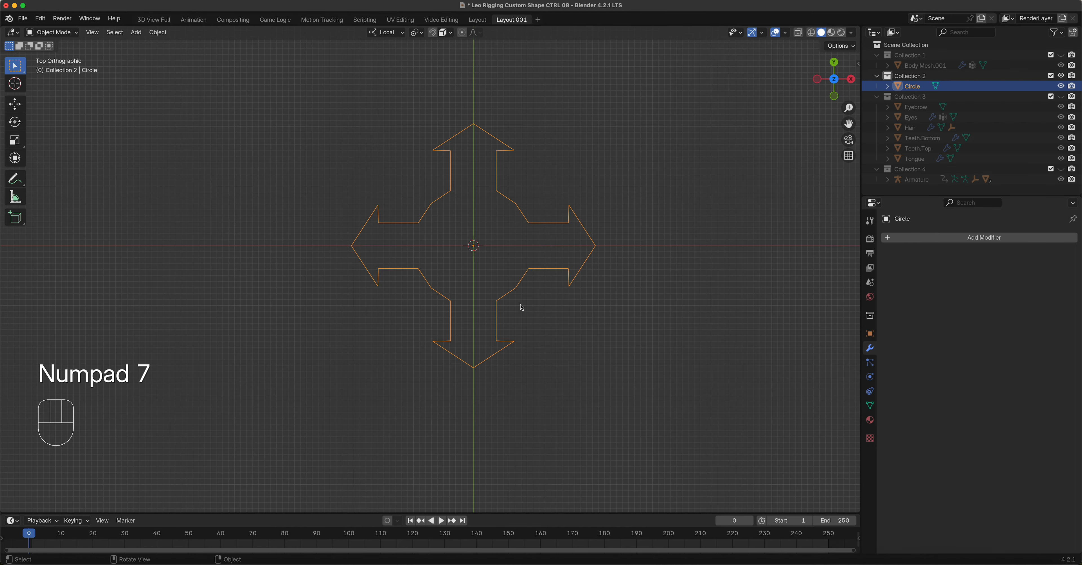
middle_click_drag(521, 307, 494, 341, "shift")
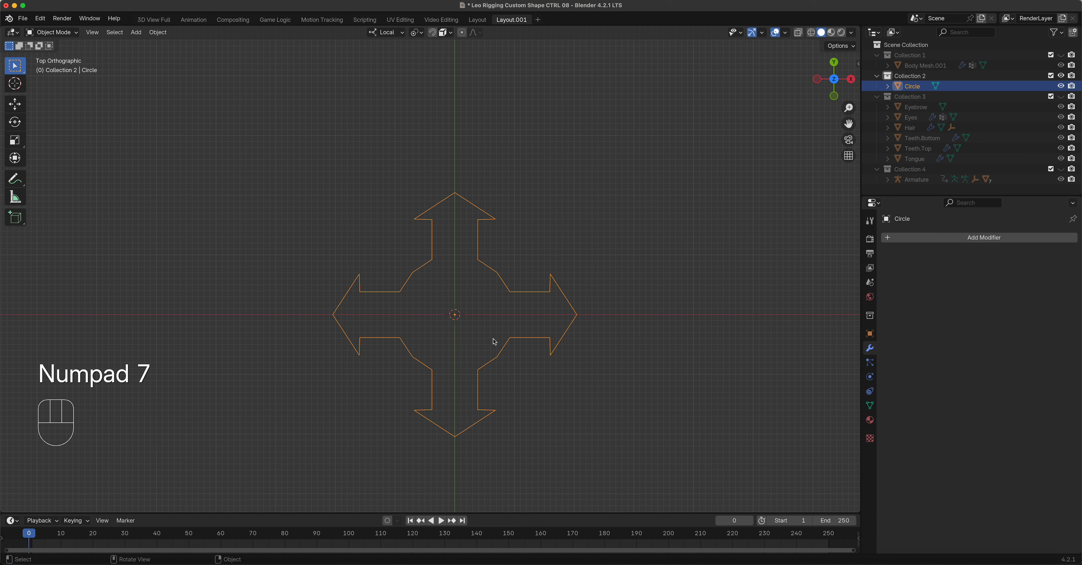
key("shift+d")
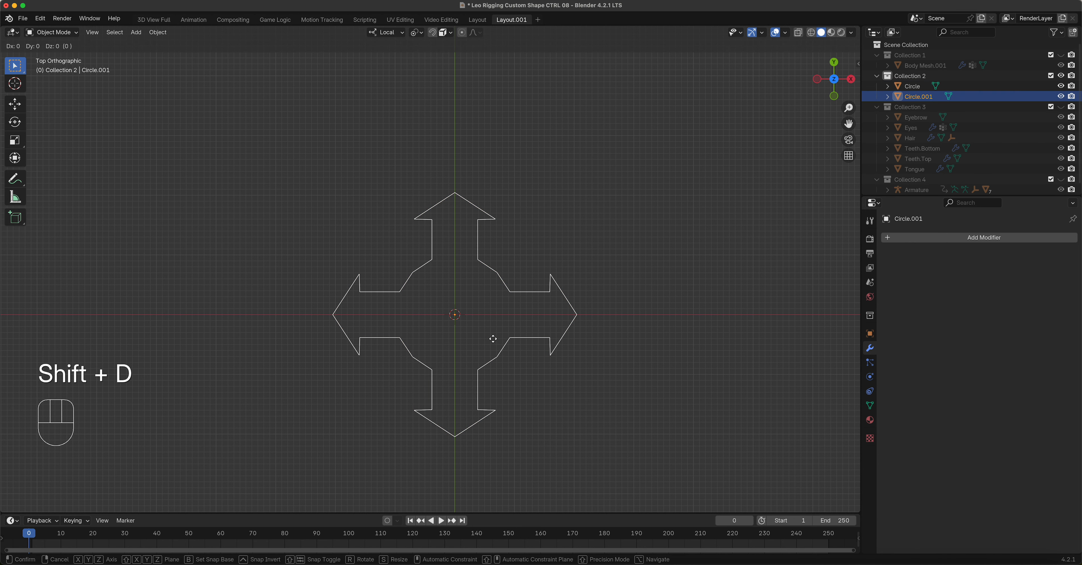
key("Tab")
key("Tab")
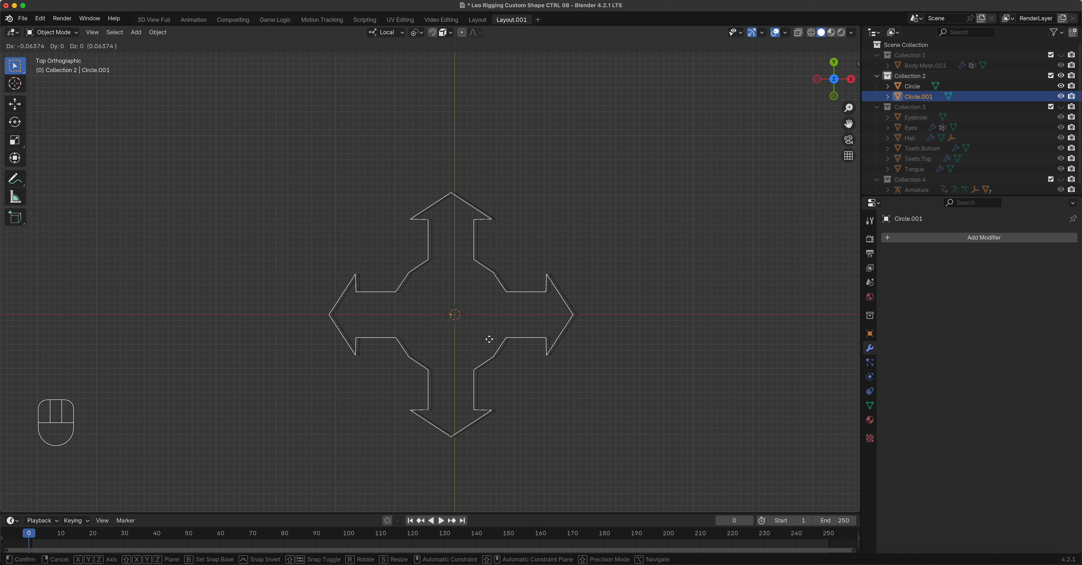
left_click(496, 340)
key("1")
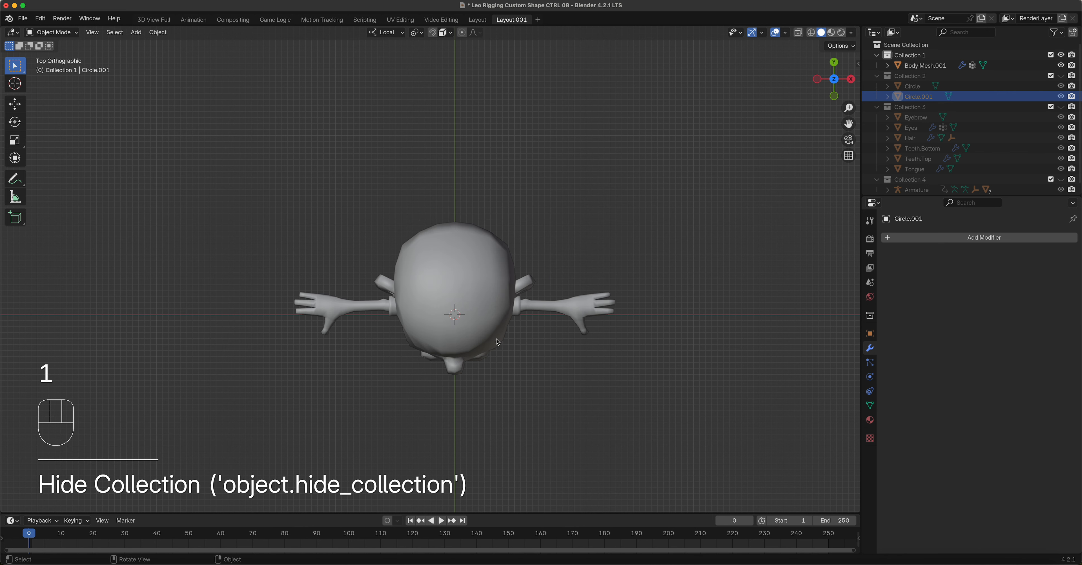
key("super+z")
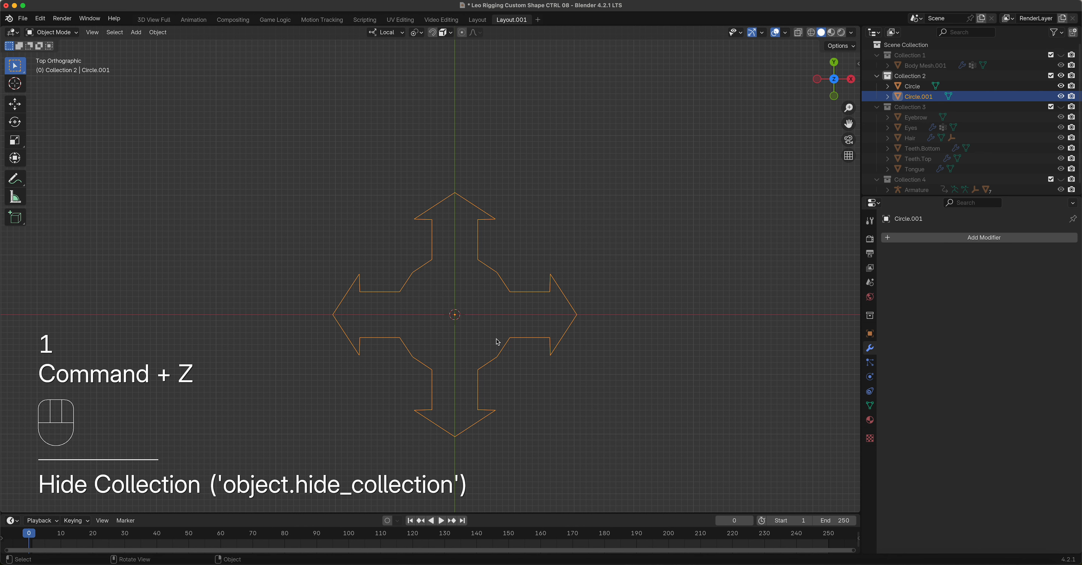
- In the duplicate's Edit Mode, select the vertices of all four arrows in vertex mode and try scaling them down
key("Tab")
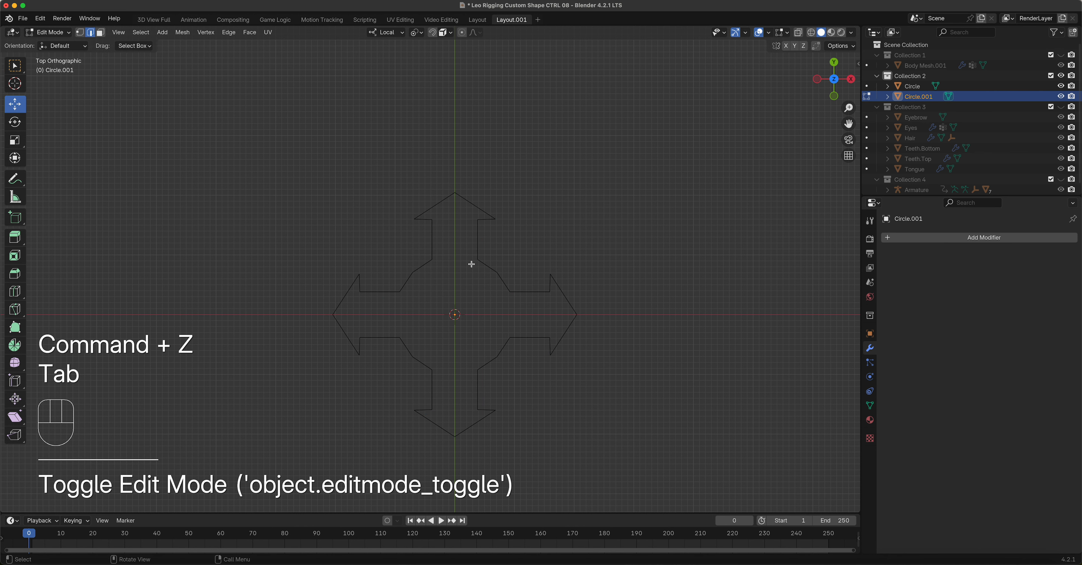
key("1")
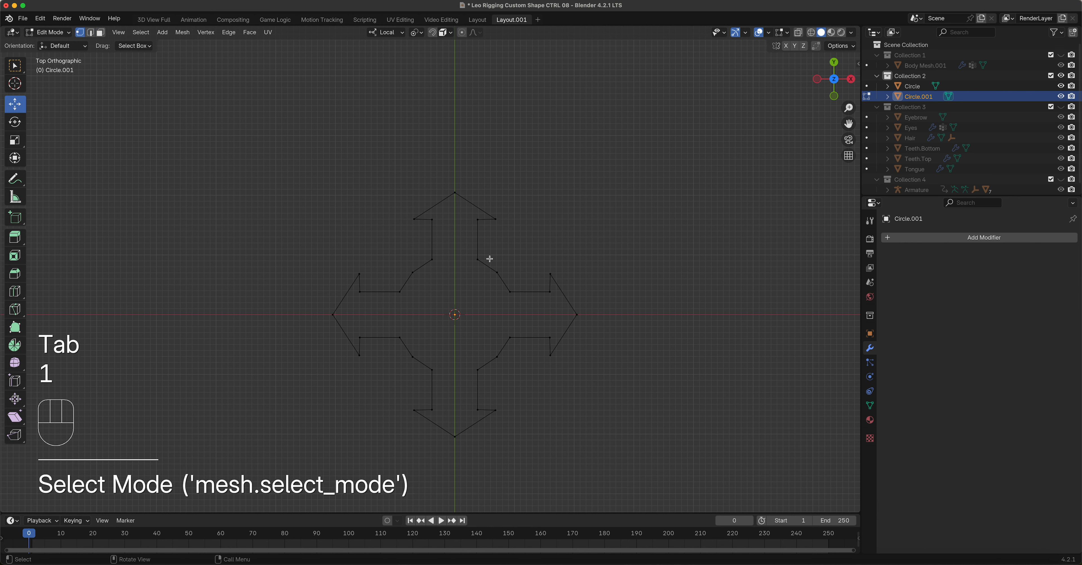
left_click_drag(387, 172, 605, 383)
left_click_drag(410, 395, 549, 453, "shift")
left_click_drag(288, 248, 395, 372, "shift")
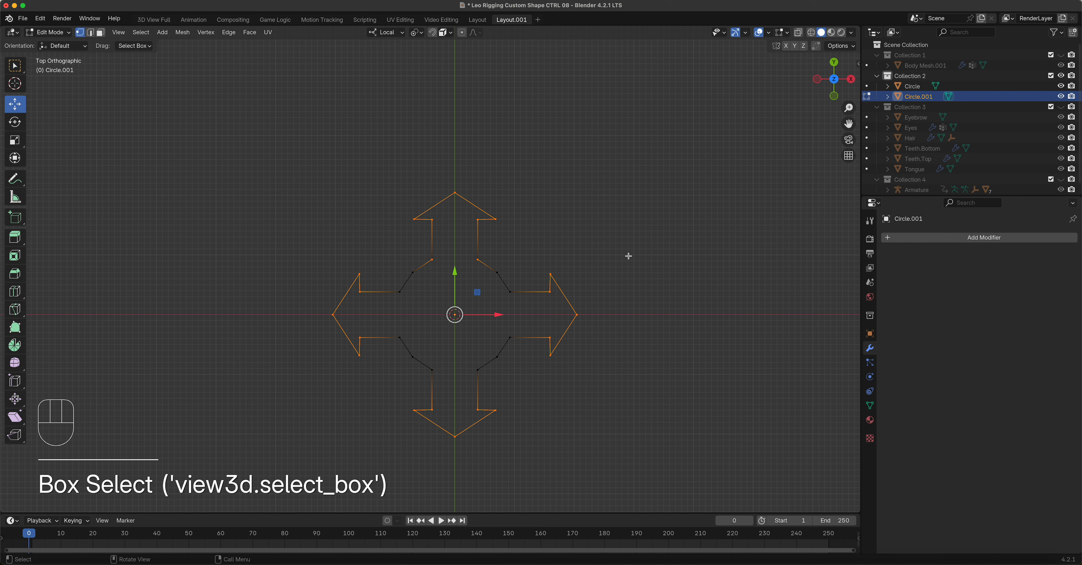
key("s")
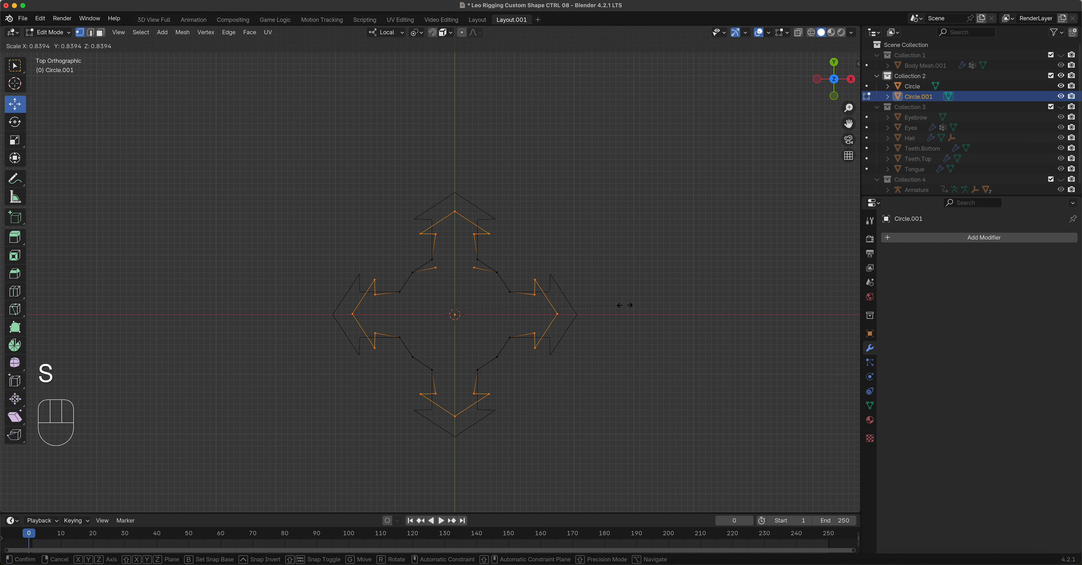
right_click(625, 306)
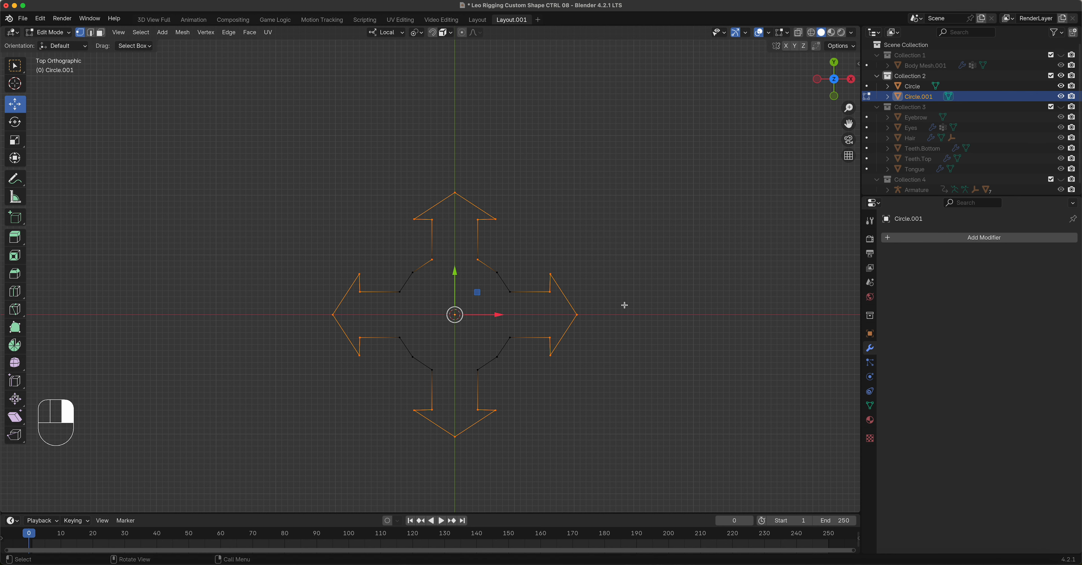
- Set the transform pivot point to Individual Origins and try scaling the selected arrows down
left_click(415, 33)
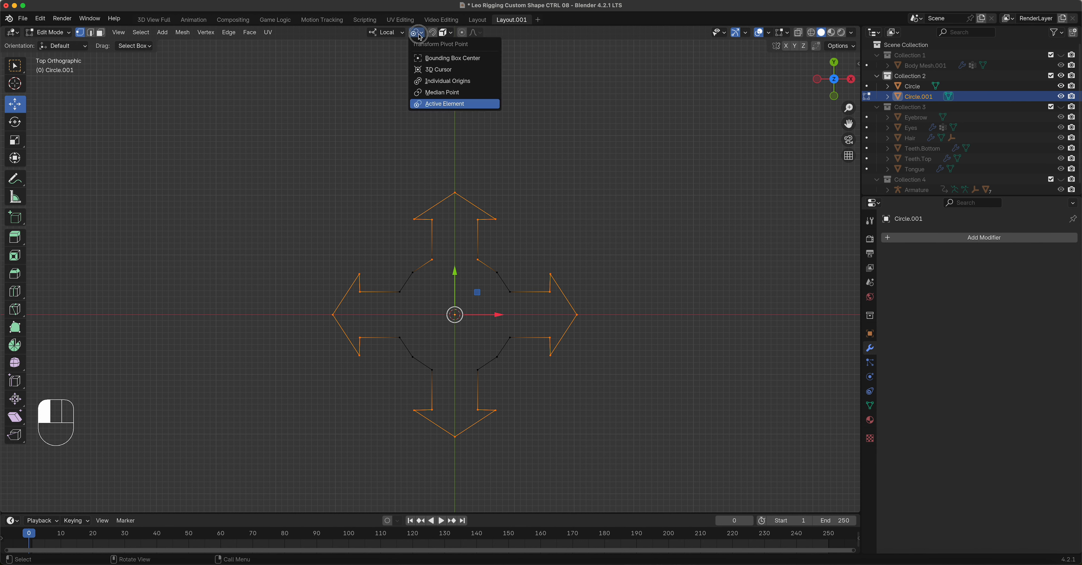
left_click(452, 81)
key("s")
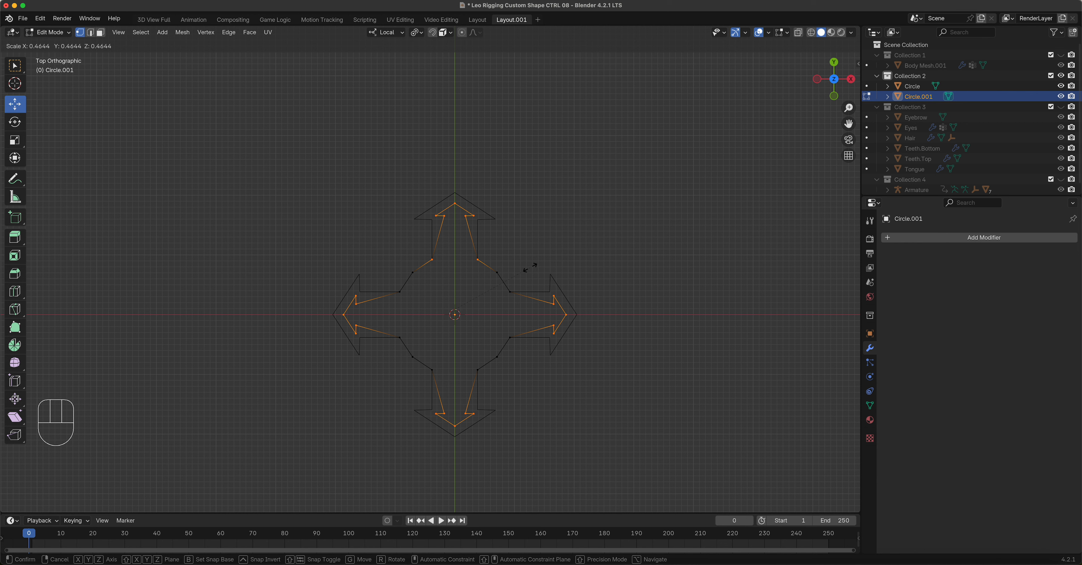
right_click(530, 267)
- Deselect the two vertices at the base of the upper arrow's stem and scale the four arrowheads to 0.542
left_click(433, 262, "shift")
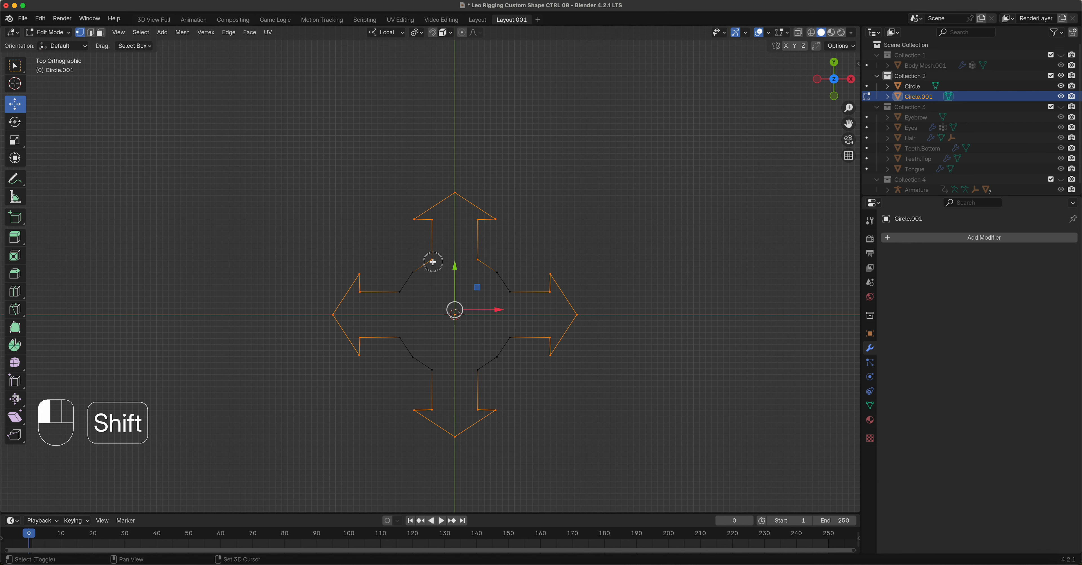
left_click(478, 259, "shift")
key("s")
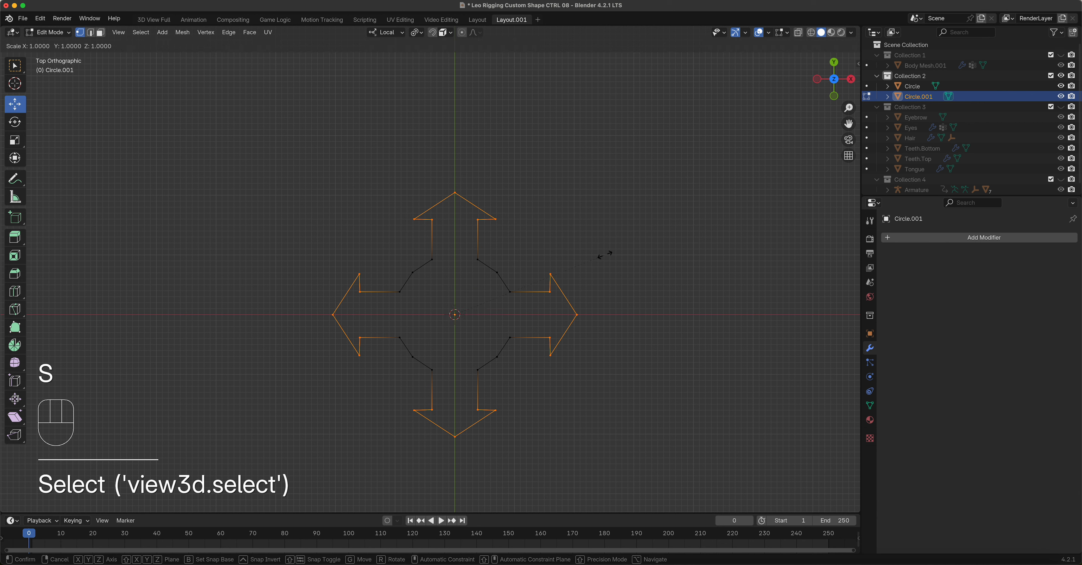
left_click(527, 265)
key("s")
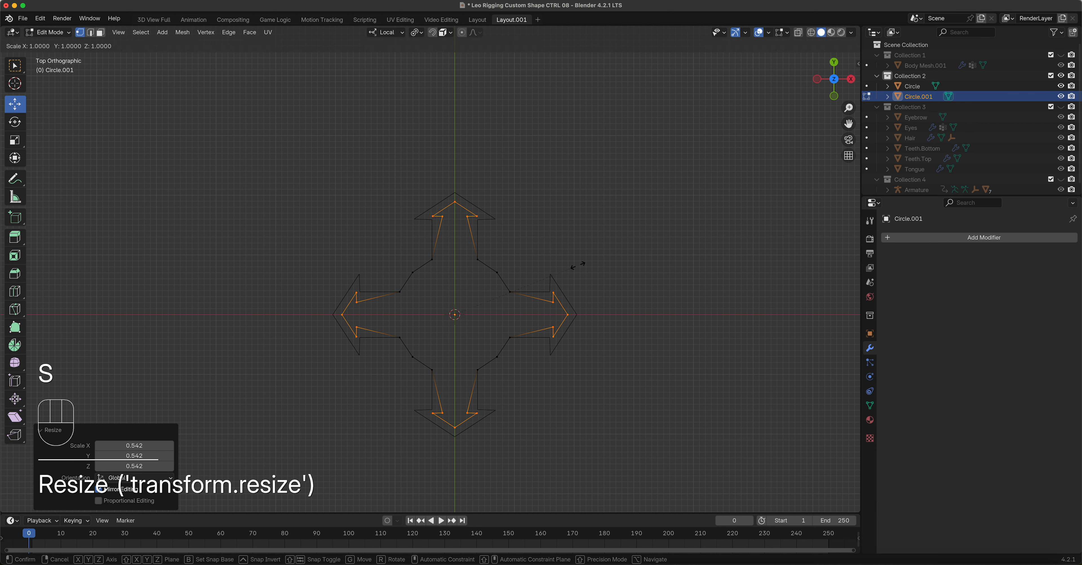
left_click(579, 266)
- Set the transform pivot point to Median Point and scale the four selected arrowheads inward to 0.837
left_click(416, 33)
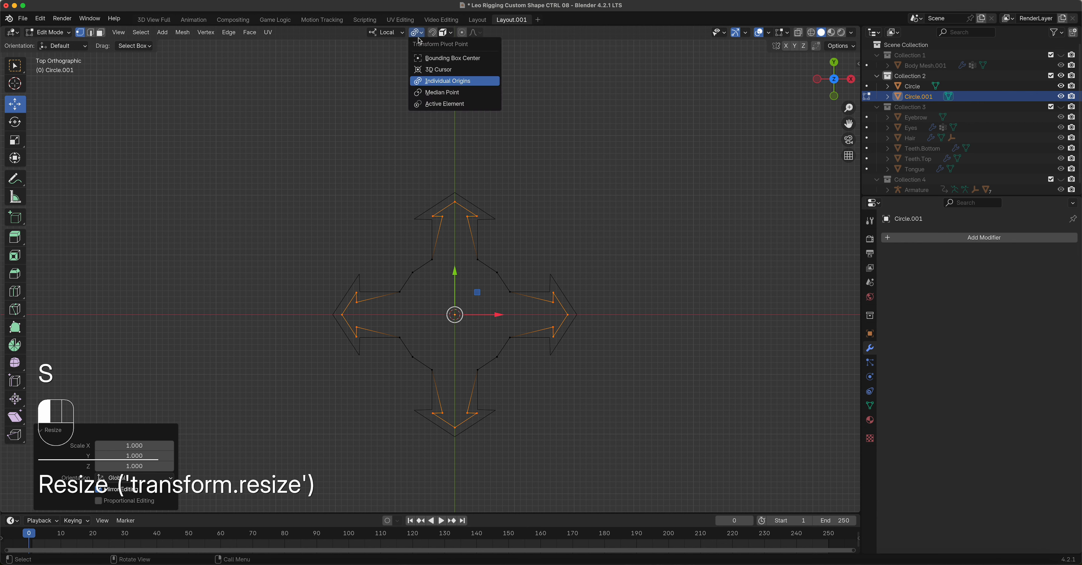
left_click(437, 96)
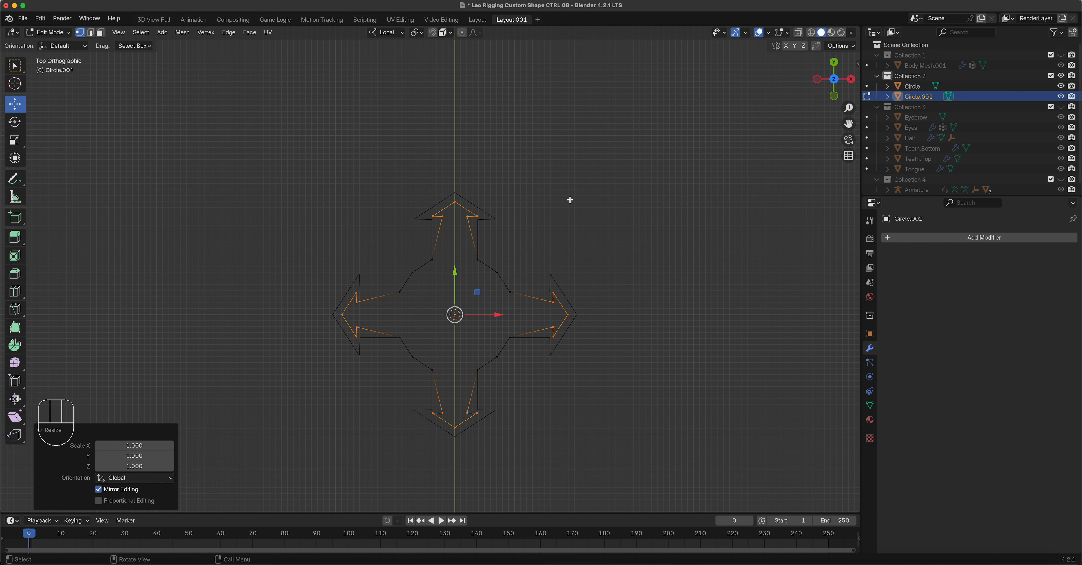
key("s")
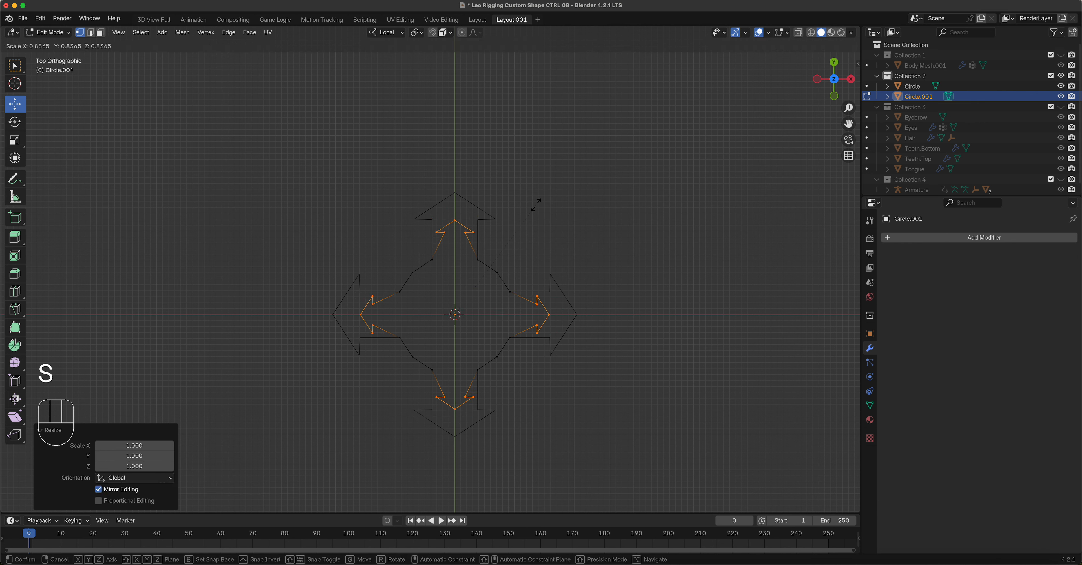
left_click(536, 205)
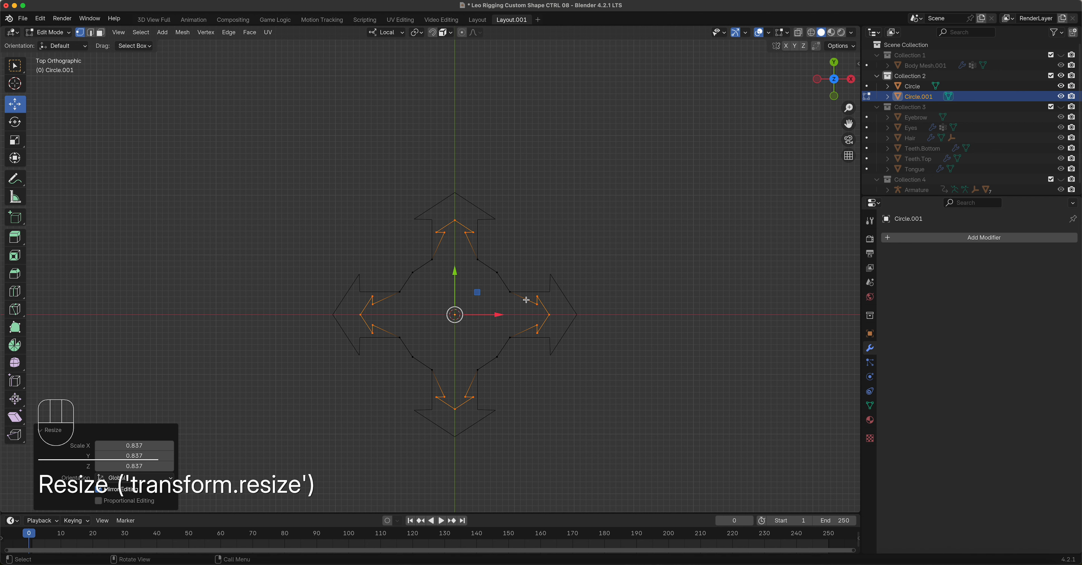
- Select the entire duplicated arrow outline, scale it to 0.802 inside the original, and return to Object Mode
key("a")
key("s")
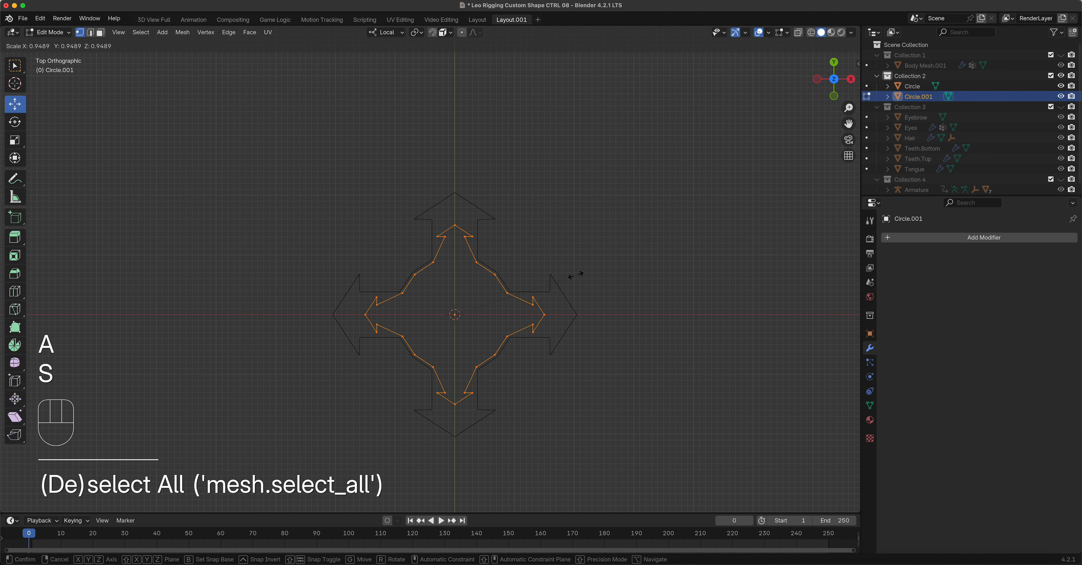
left_click(554, 273)
middle_click_drag(580, 283, 529, 258)
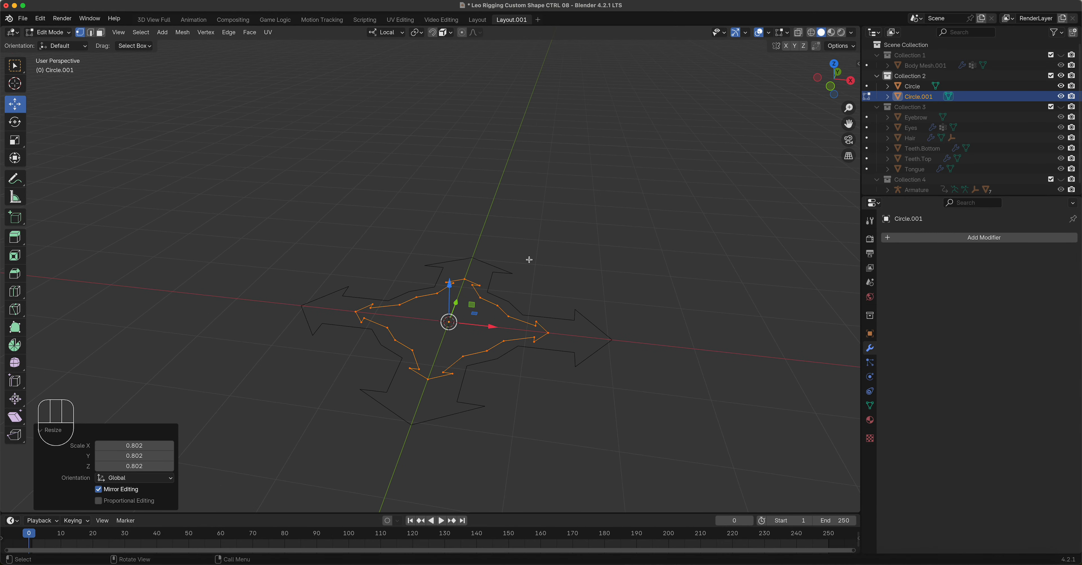
key("KP_1")
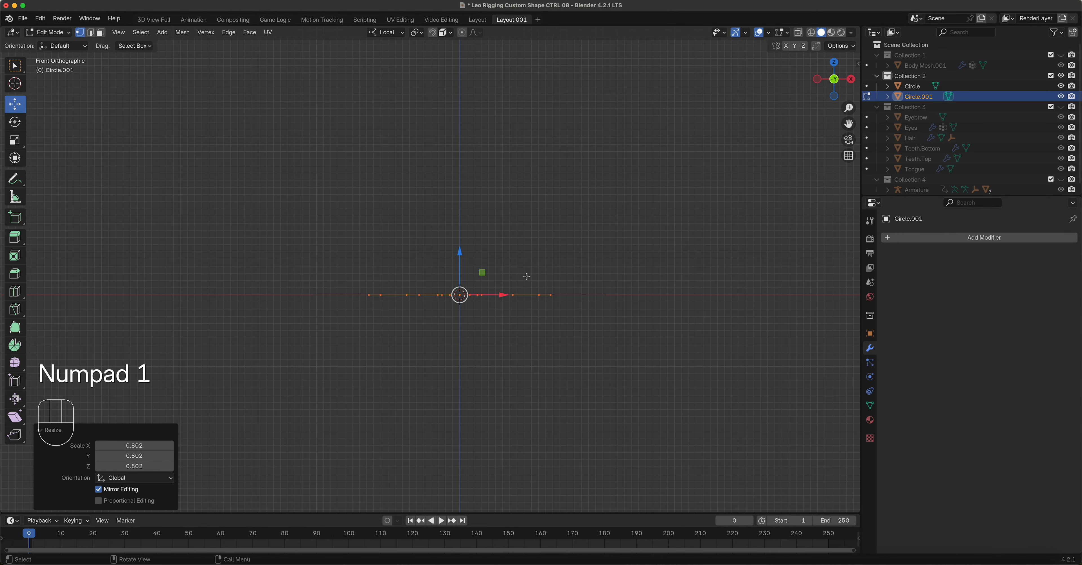
key("KP_7")
scroll(525, 276, "up", 1)
scroll(519, 277, "down", 5)
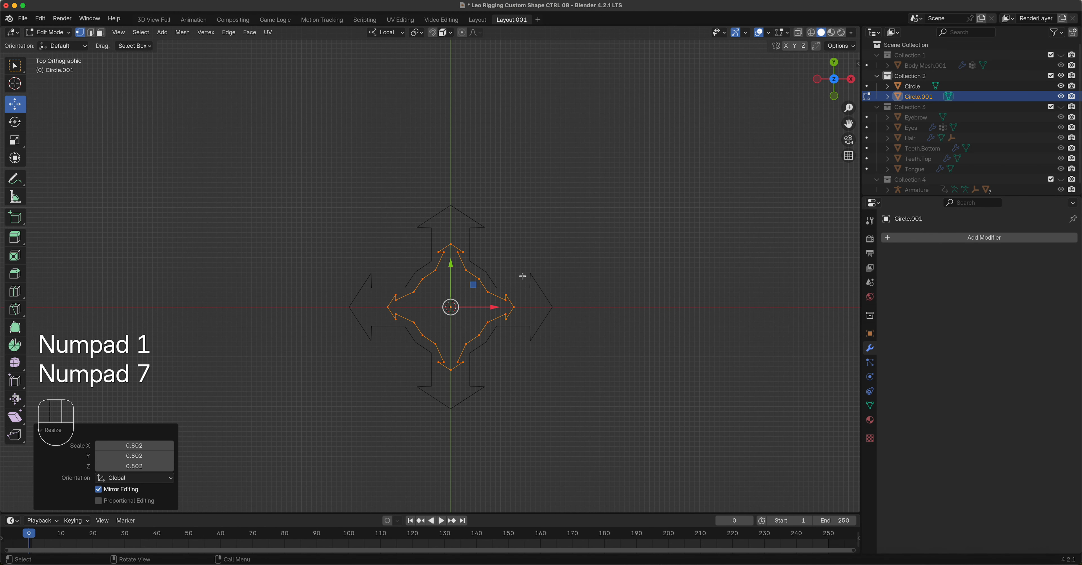
scroll(516, 277, "down", 1)
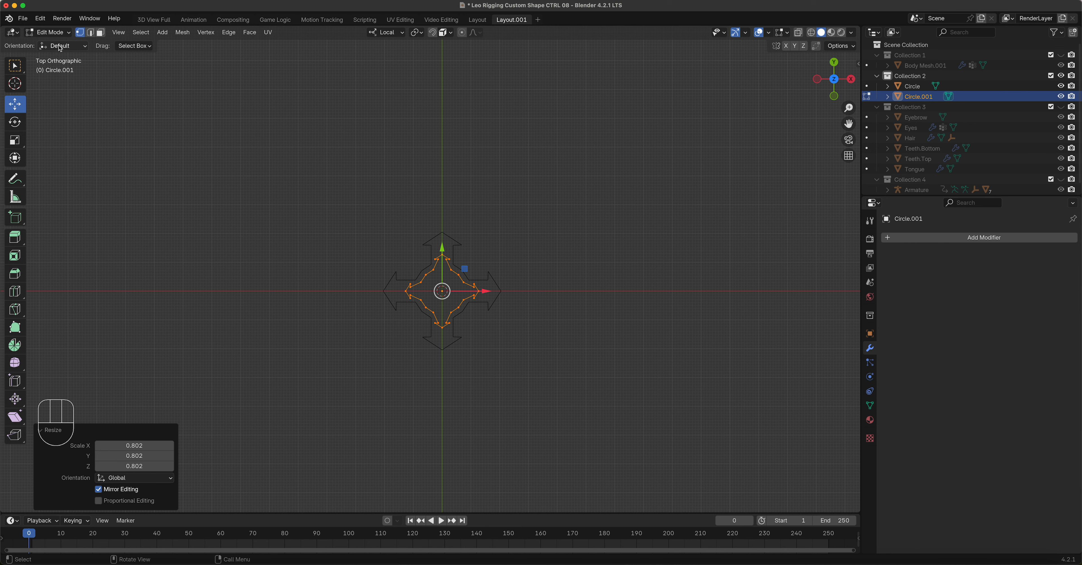
key("Tab")
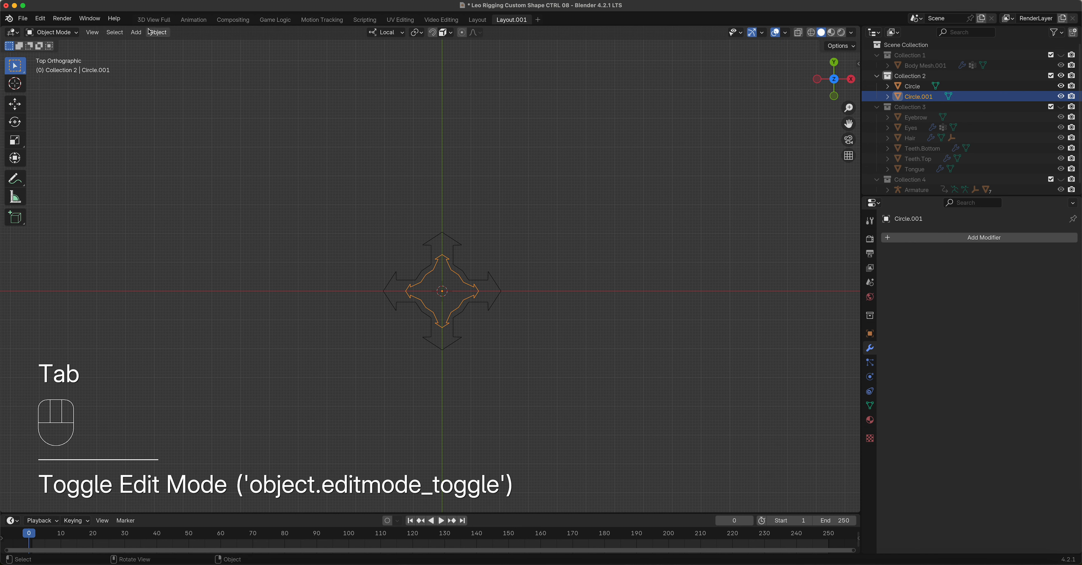
- Add a 16-vertex mesh circle of radius 1 at the origin and give it an X-axis Mirror modifier
left_click(136, 32)
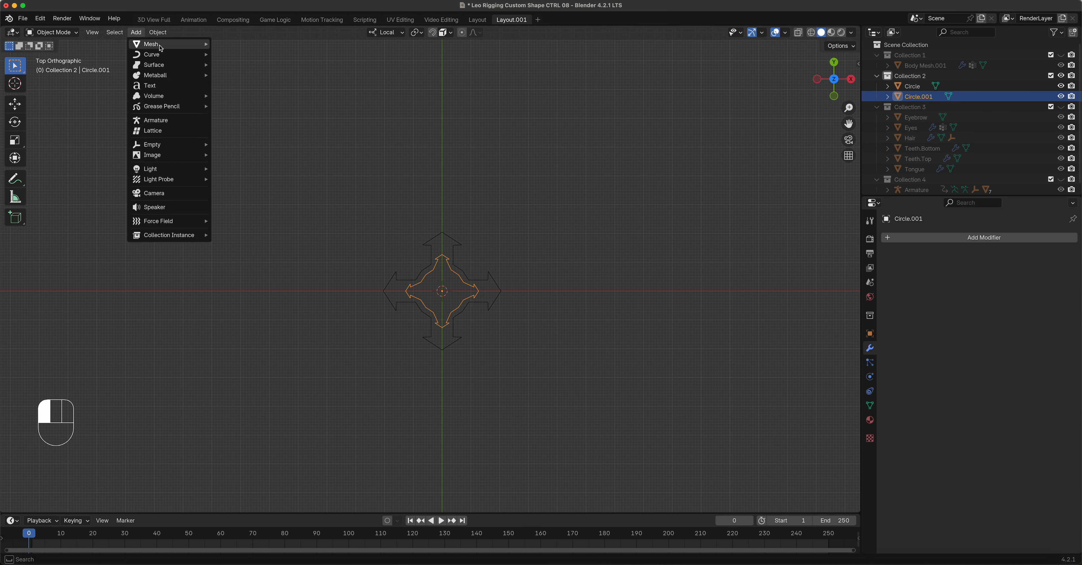
mouse_move(168, 45)
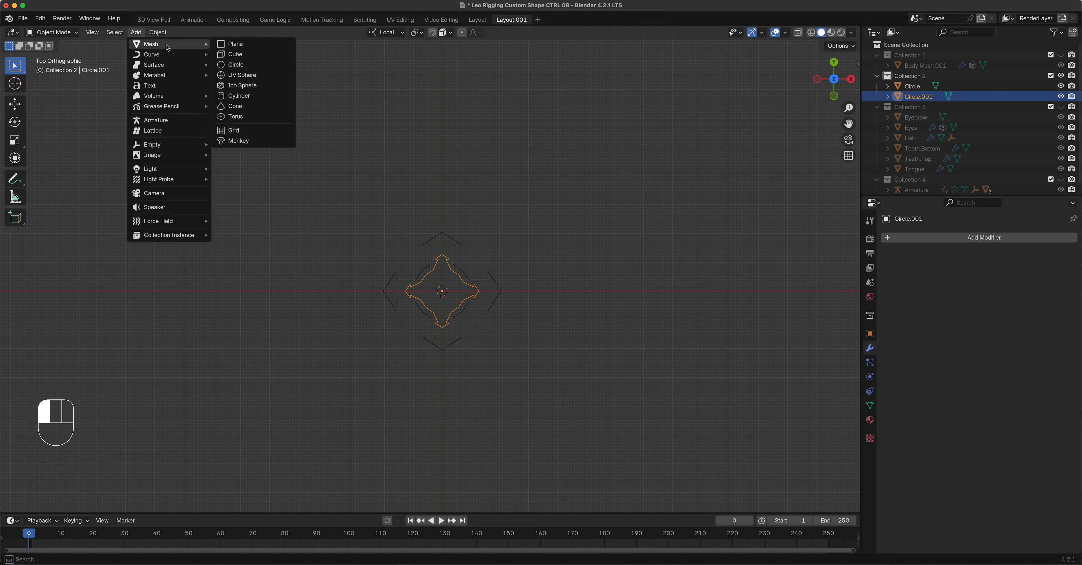
left_click(251, 65)
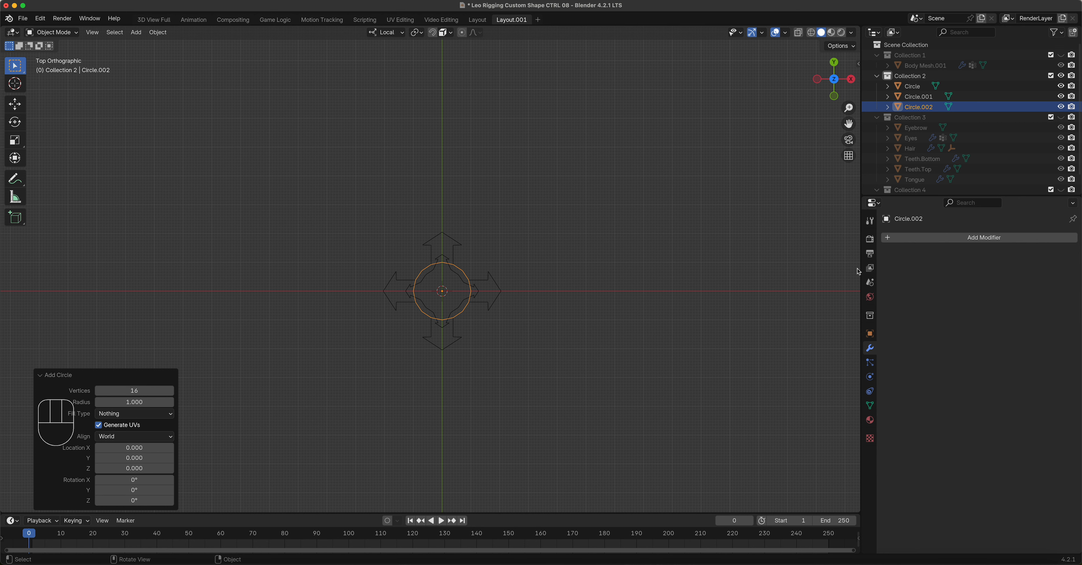
left_click(936, 238)
mouse_move(932, 244)
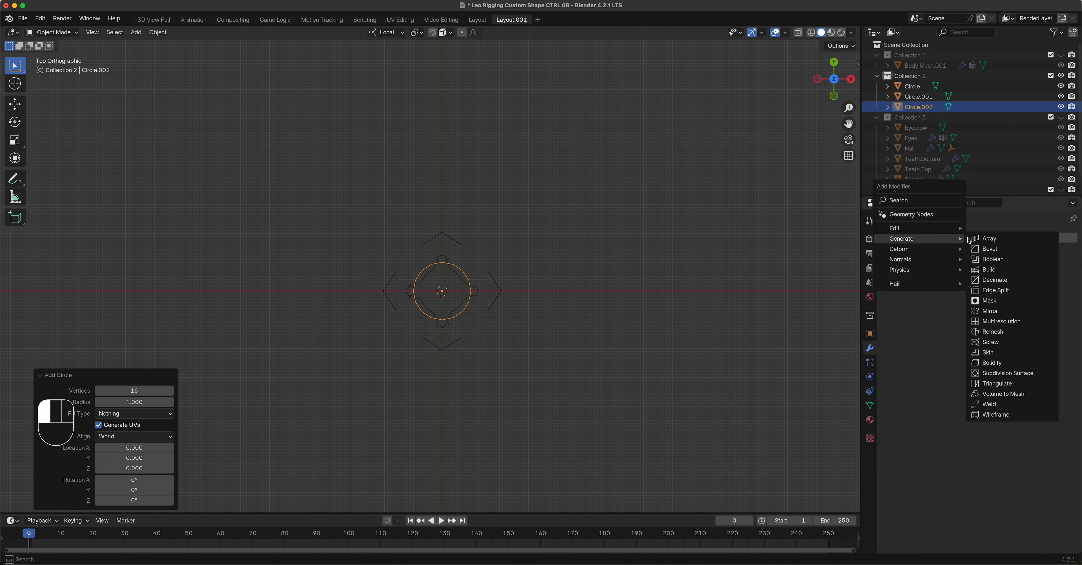
left_click(1004, 311)
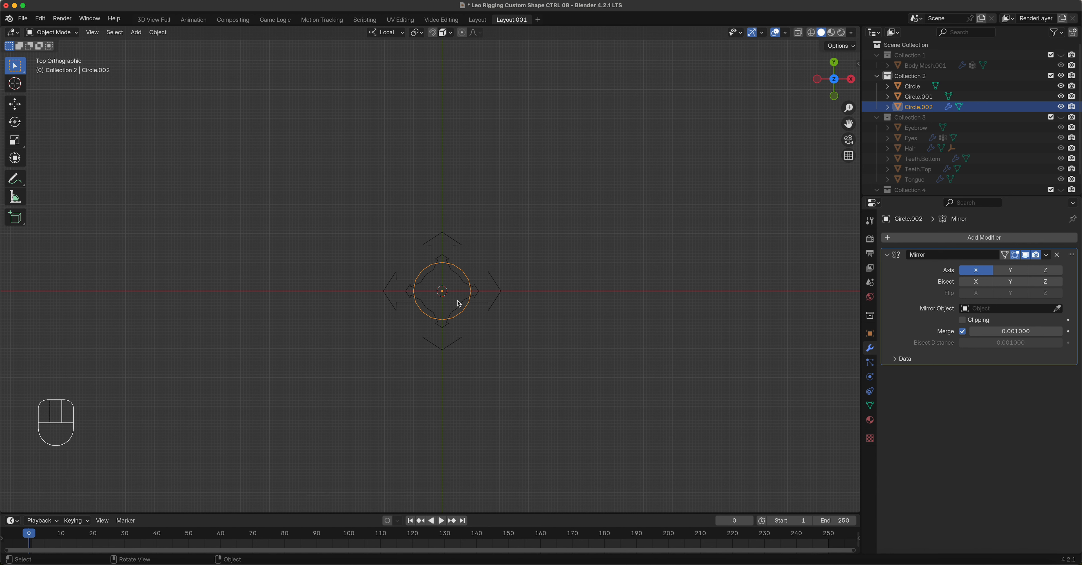
- In Edit Mode, move the circle's vertices about -1.78 along X and -3.20 along Y, placing the mirrored pair below the arrow outlines
key("Tab")
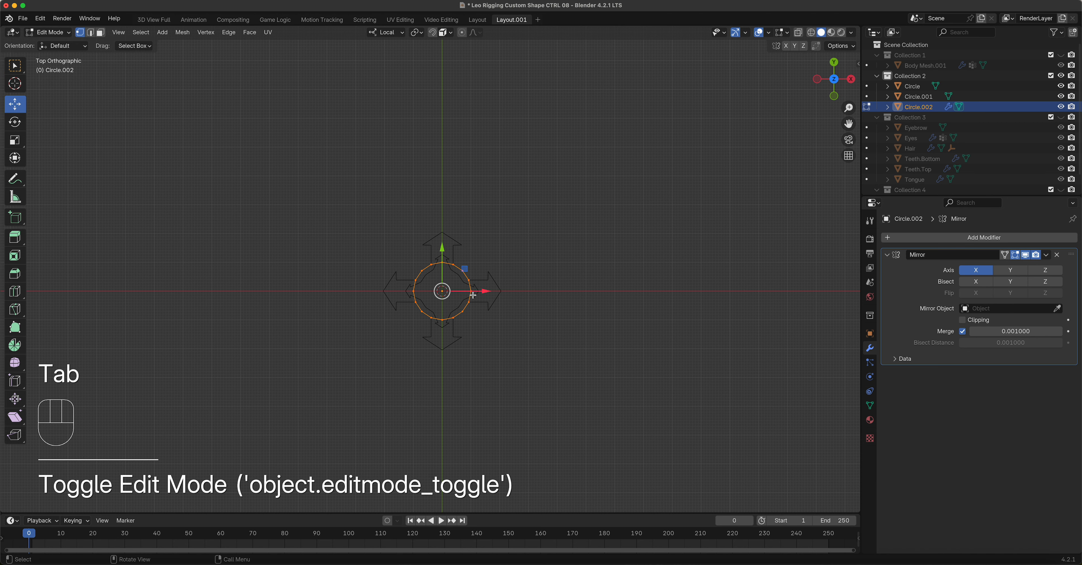
left_click_drag(474, 295, 436, 291)
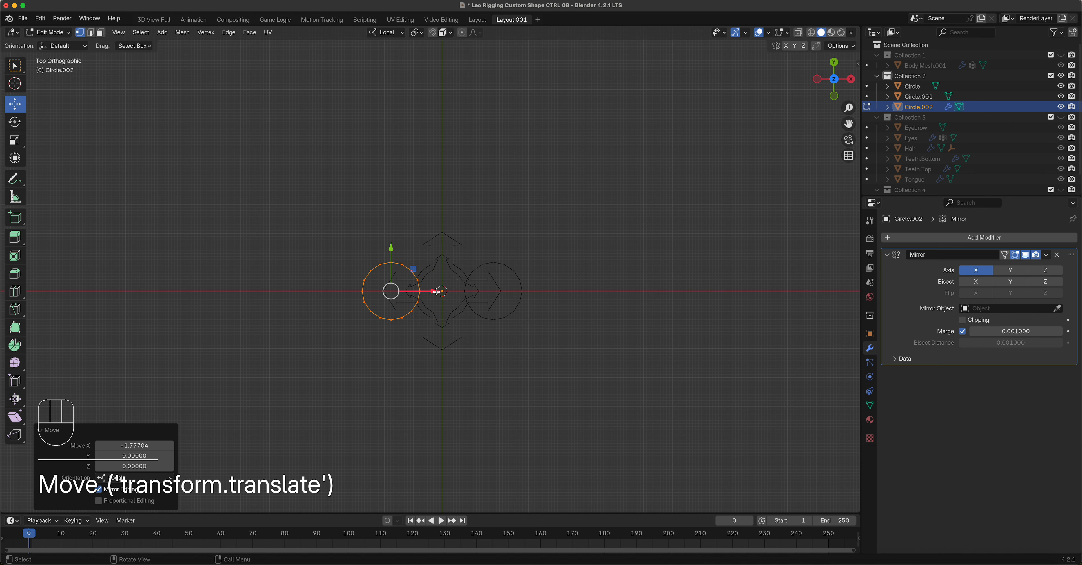
left_click_drag(384, 251, 382, 345)
scroll(483, 374, "up", 1)
scroll(483, 374, "up", 1)
scroll(486, 328, "down", 3, "shift")
scroll(454, 342, "up", 2)
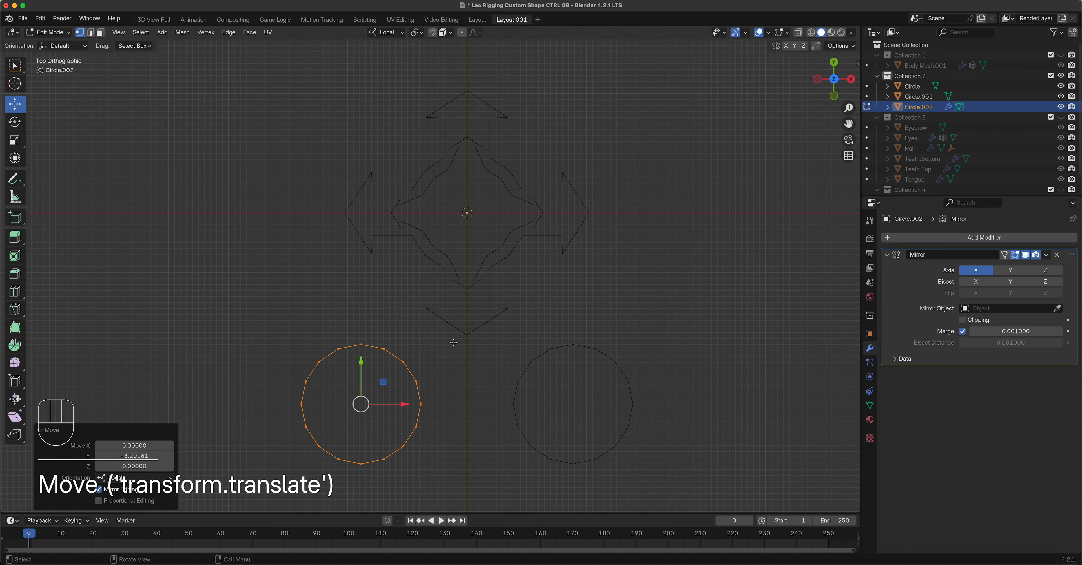
key("Tab")
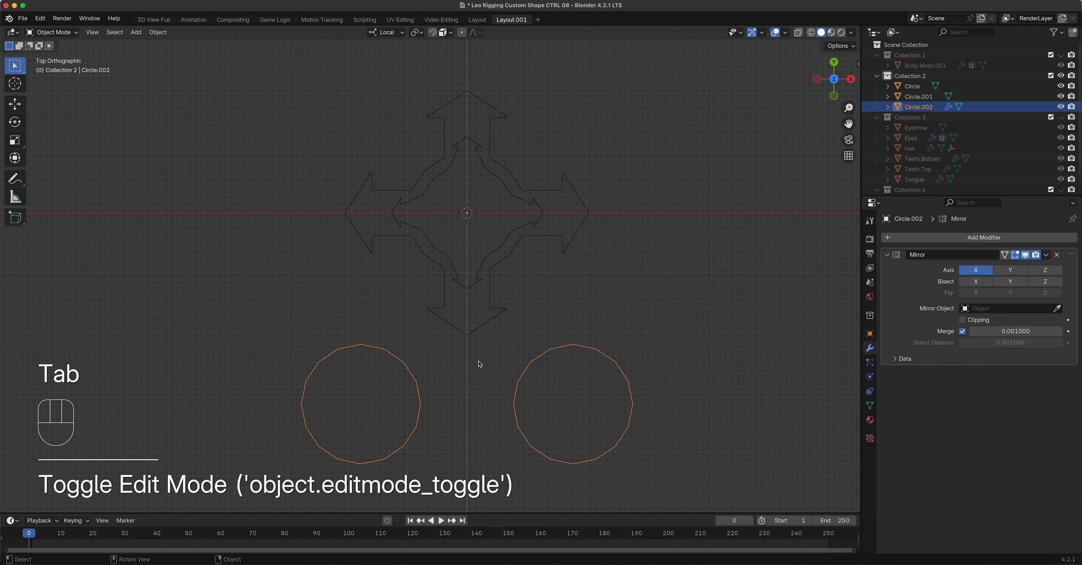
- Duplicate the mirrored circle pair in place and scale the duplicate's vertices to 0.633 to form inner circles
key("shift+d")
left_click(694, 354)
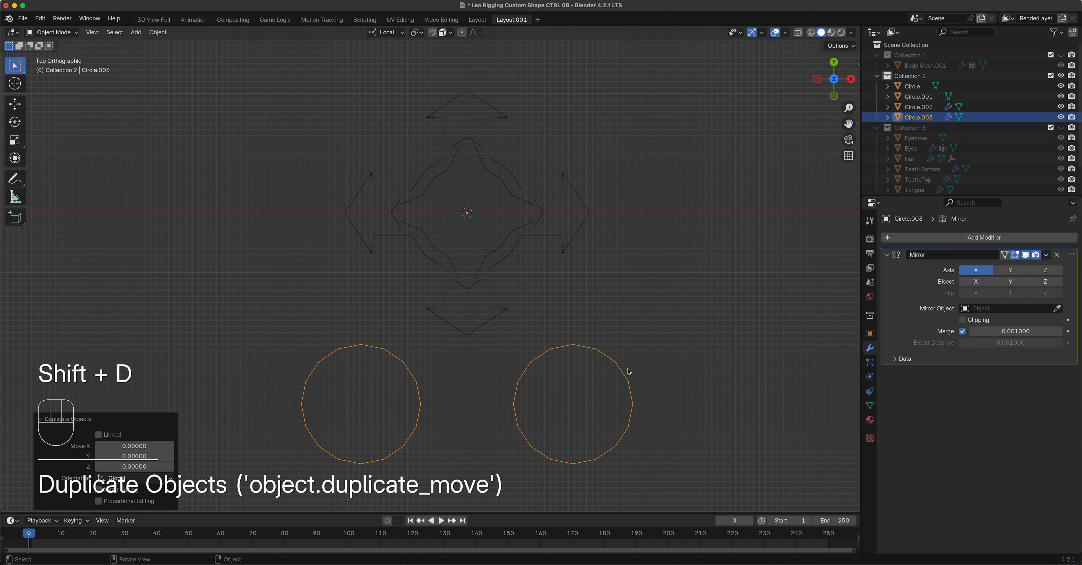
key("Tab")
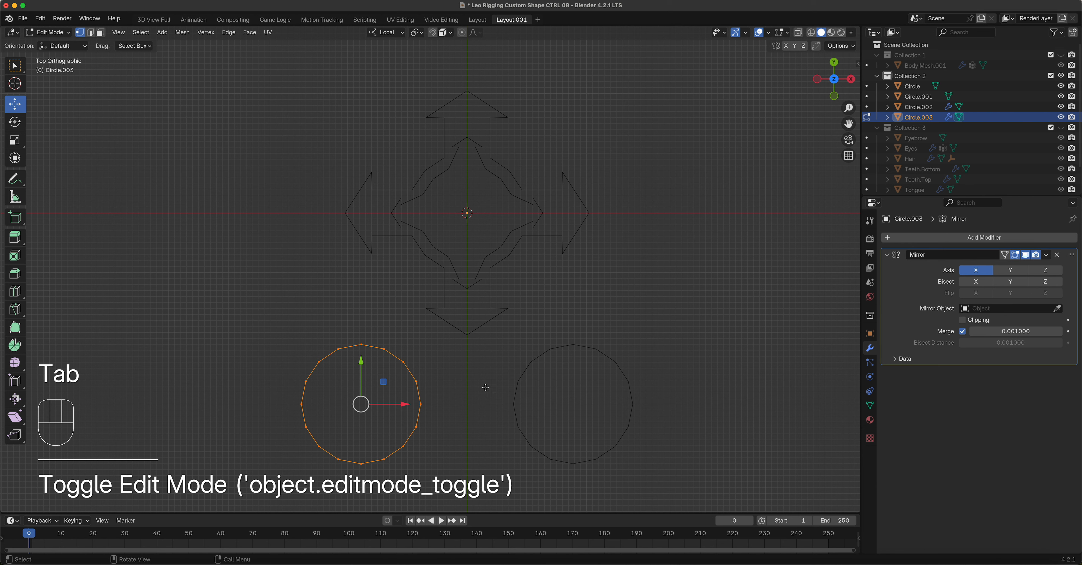
key("s")
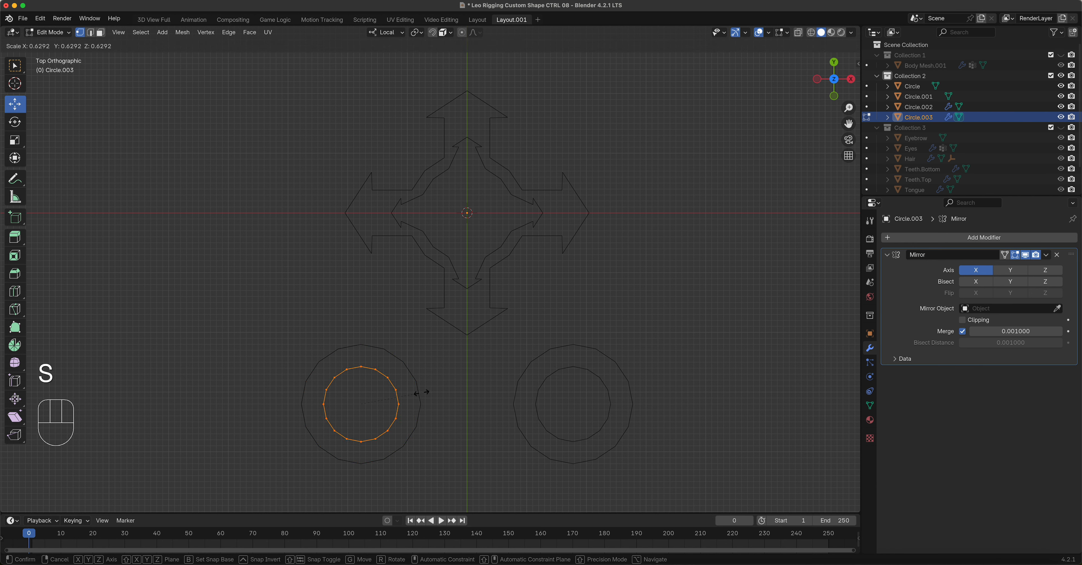
left_click(422, 392)
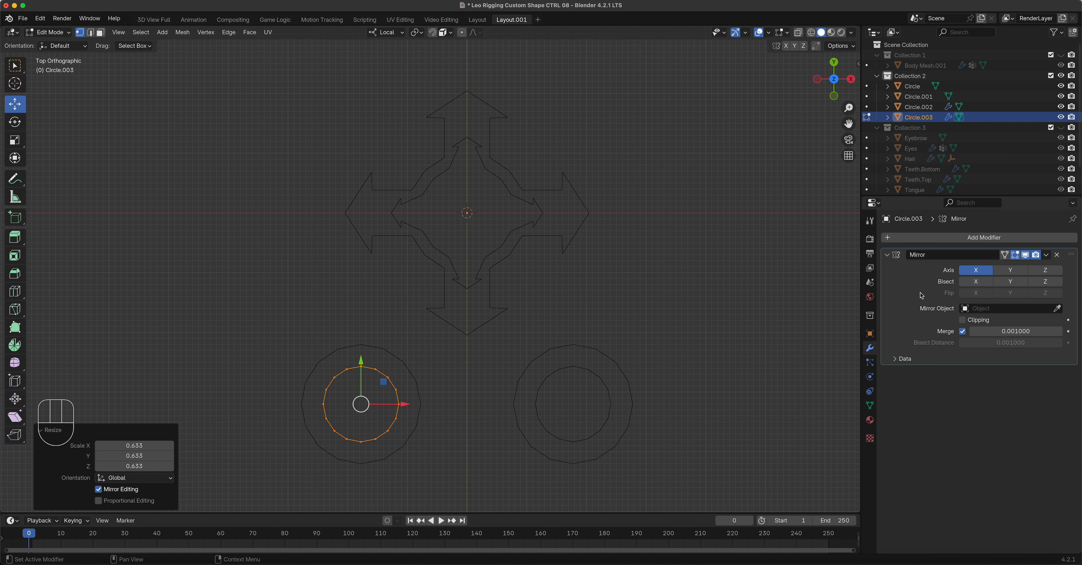
- Apply the Mirror modifier on the inner circle pair and on the outer circle pair in Object Mode
left_click(1047, 255)
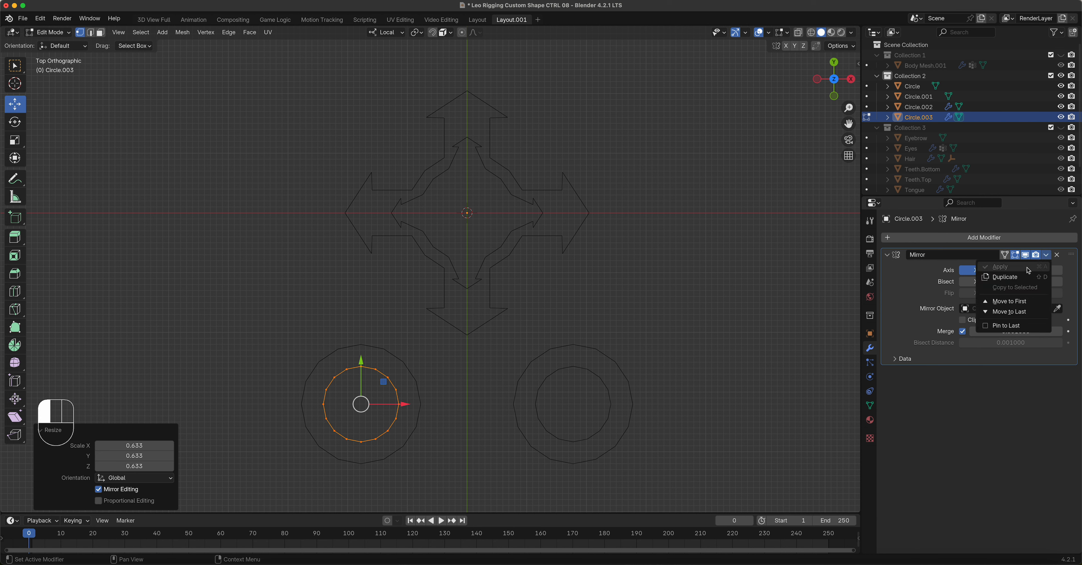
key("Tab")
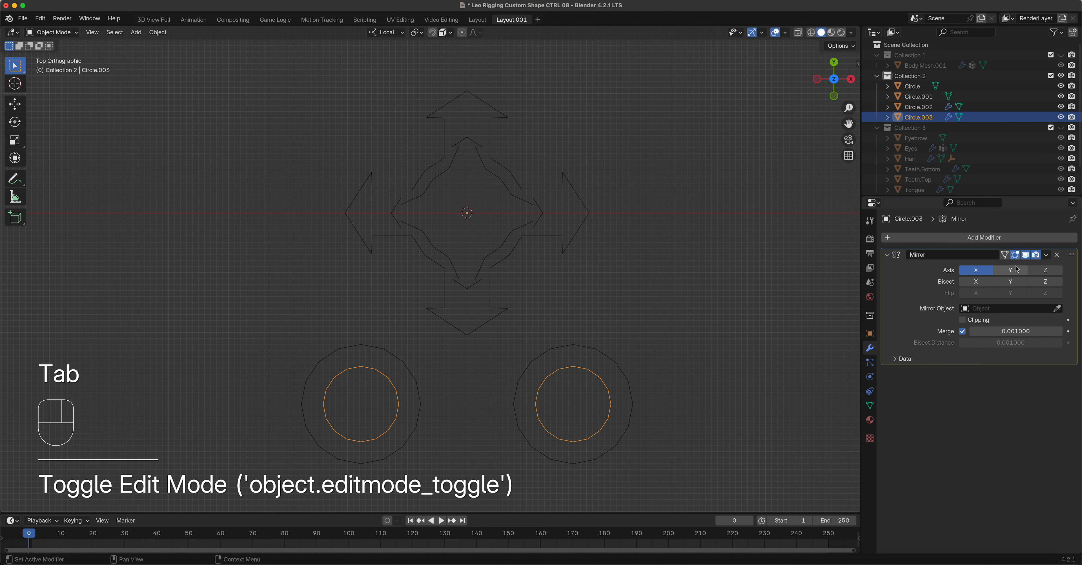
left_click(1047, 256)
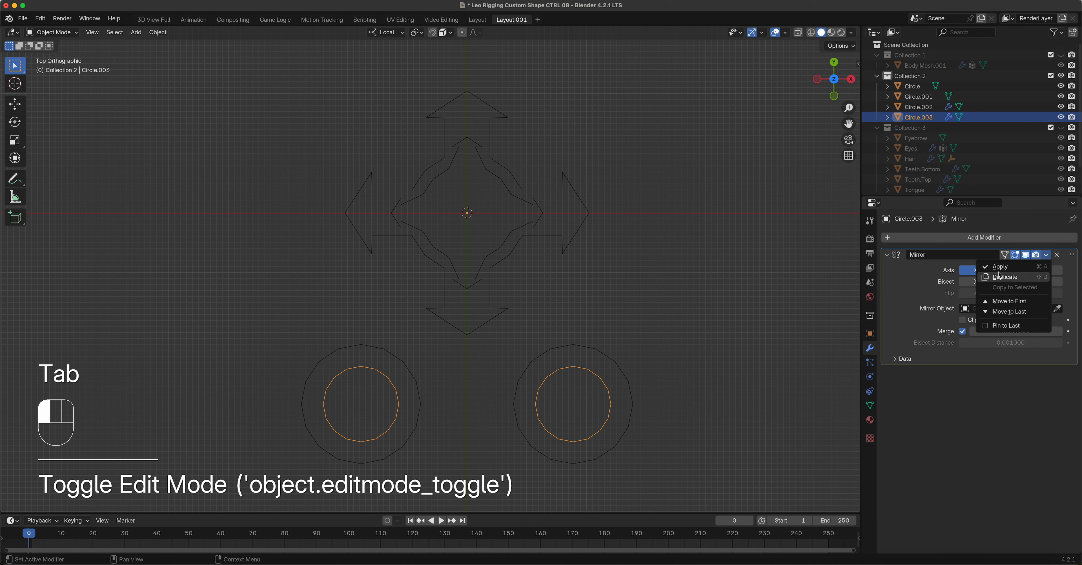
left_click(1009, 268)
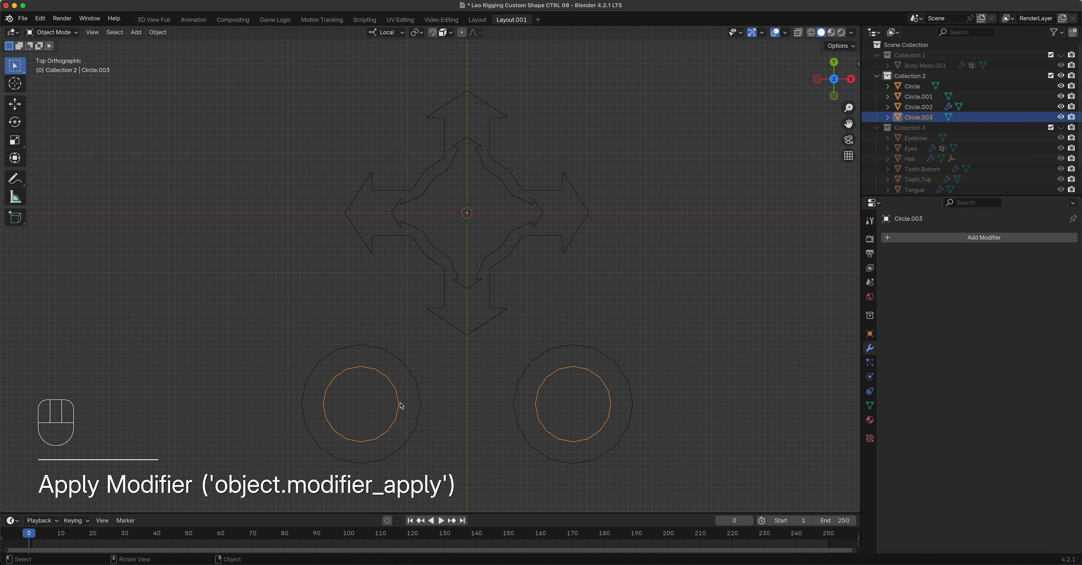
left_click(631, 384)
left_click(1048, 255)
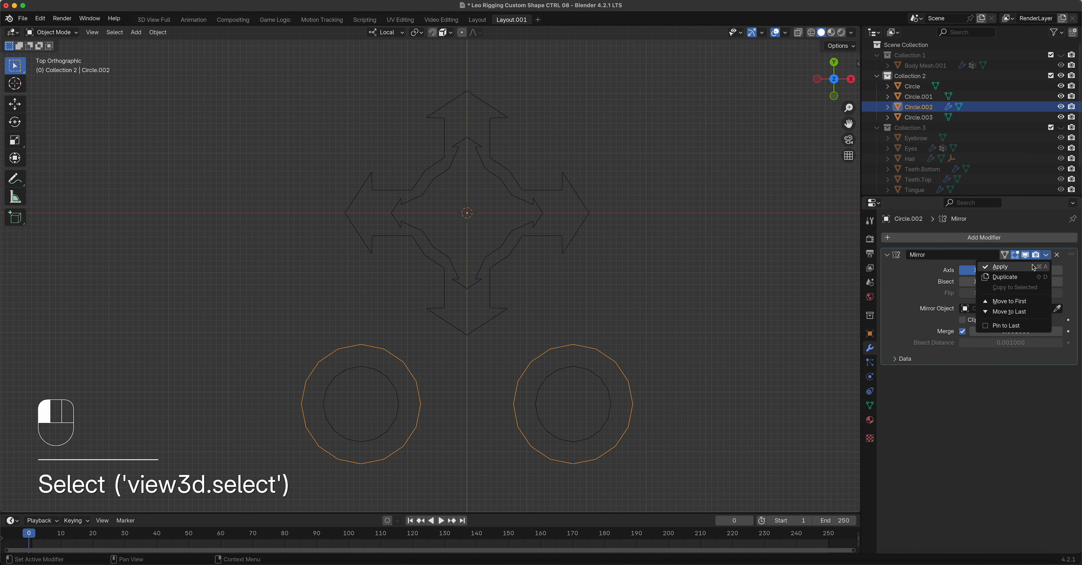
left_click(1002, 267)
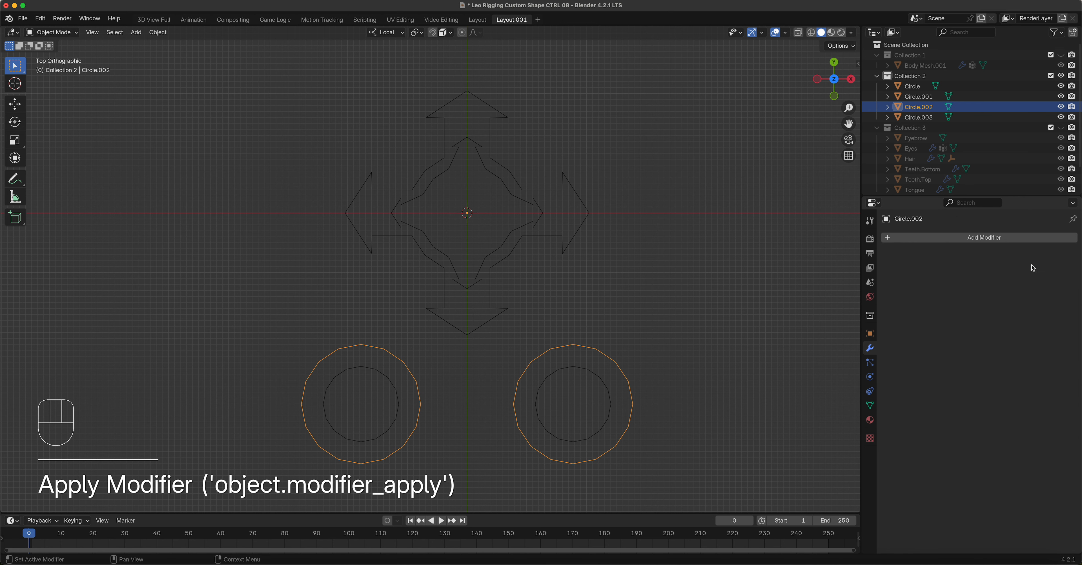
- Separate the right inner circle by selection into its own object, and select each inner circle individually in Object Mode
left_click(388, 381)
key("Tab")
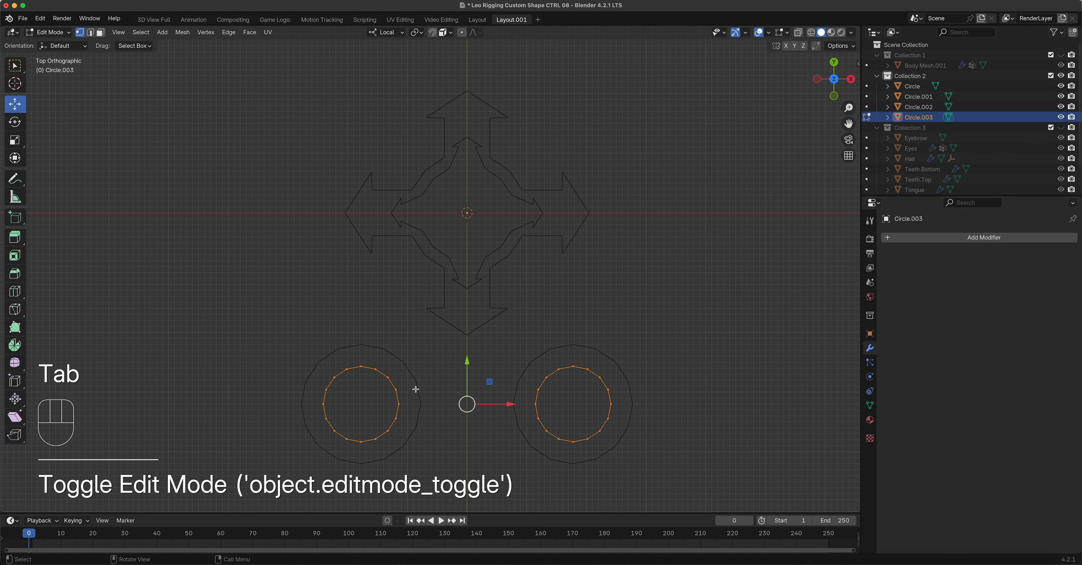
left_click_drag(528, 343, 647, 478)
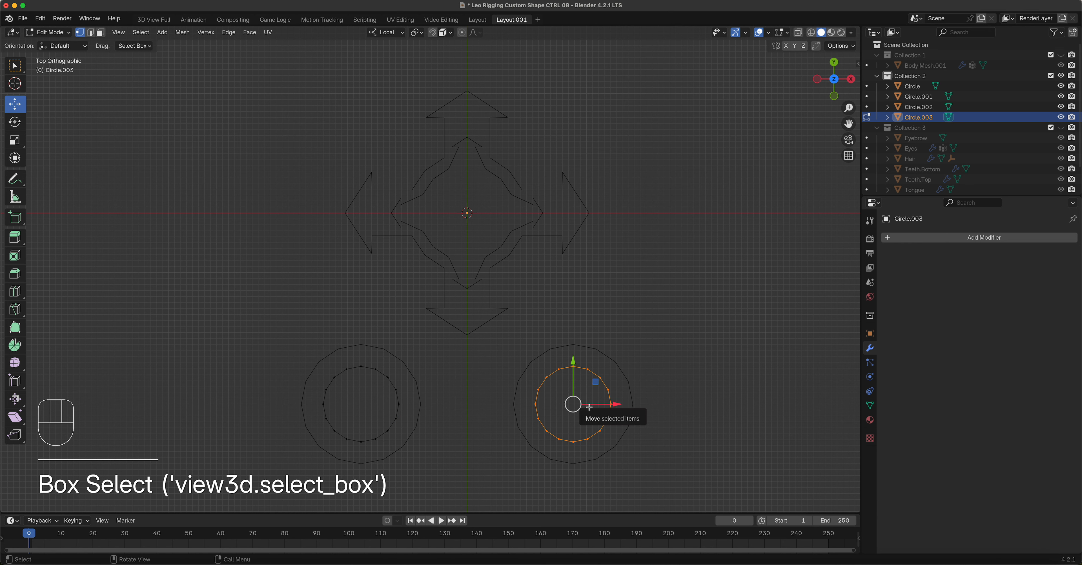
key("p")
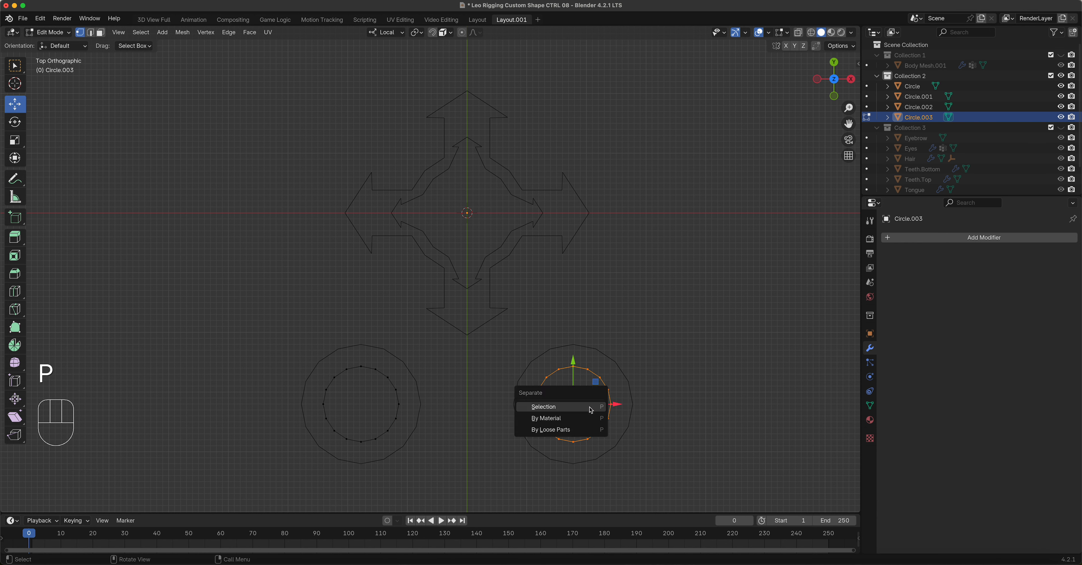
left_click(591, 409)
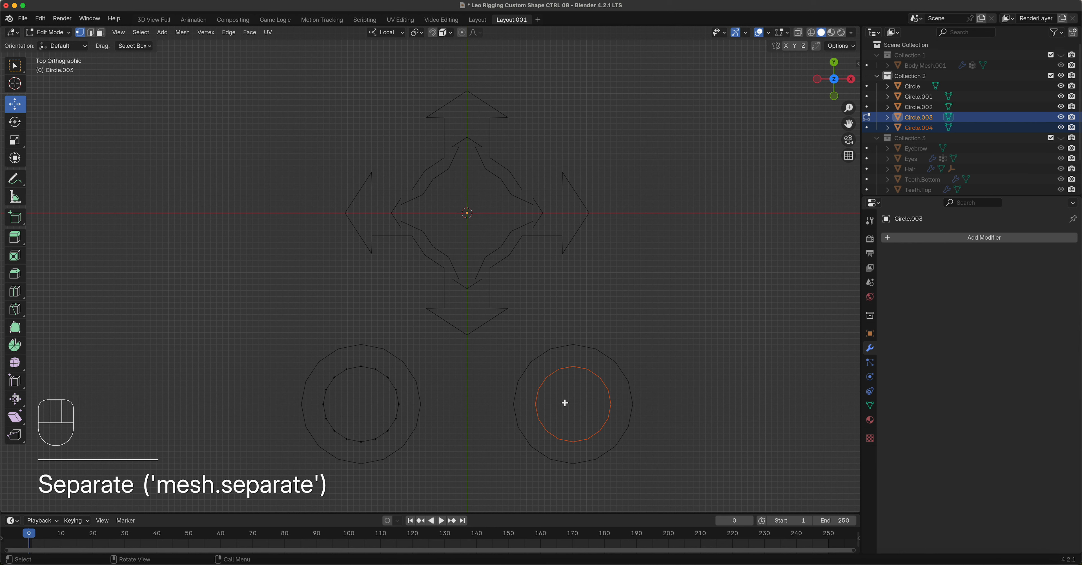
key("Tab")
left_click(592, 371)
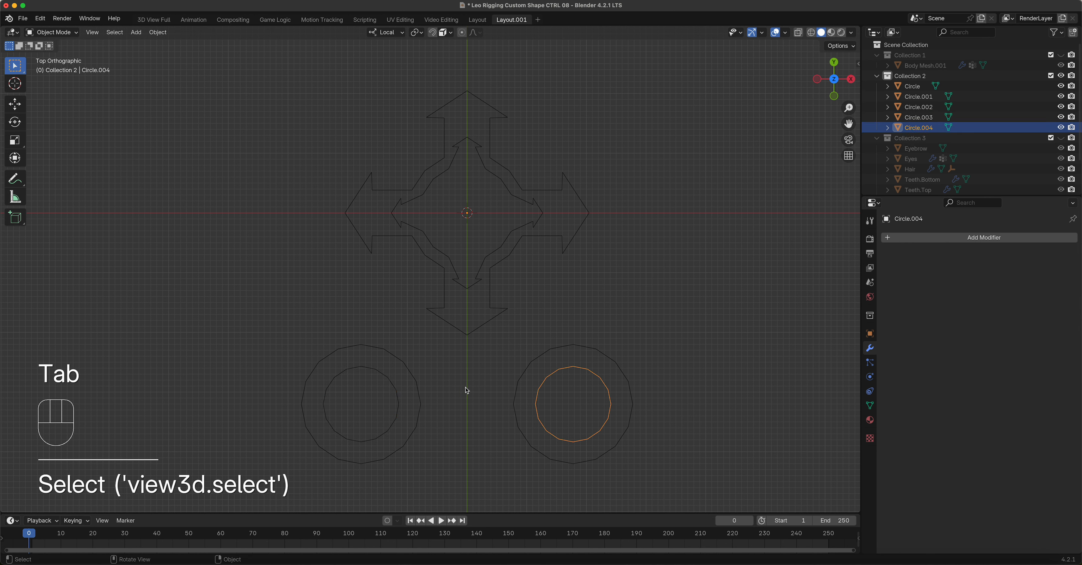
left_click(391, 387)
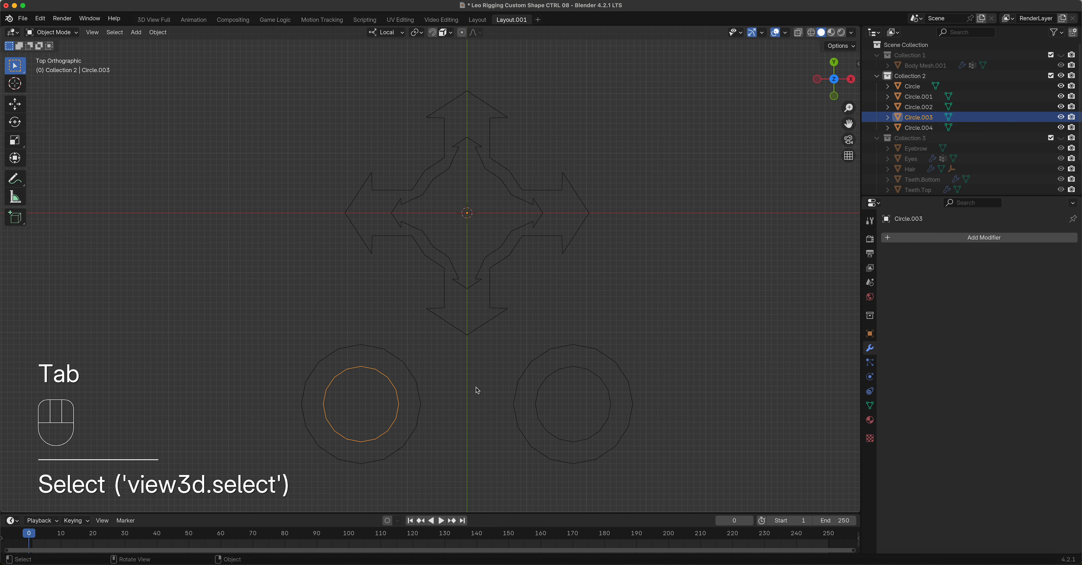
- Rename the left inner circle SEye.L
double_click(924, 117)
key("shift")
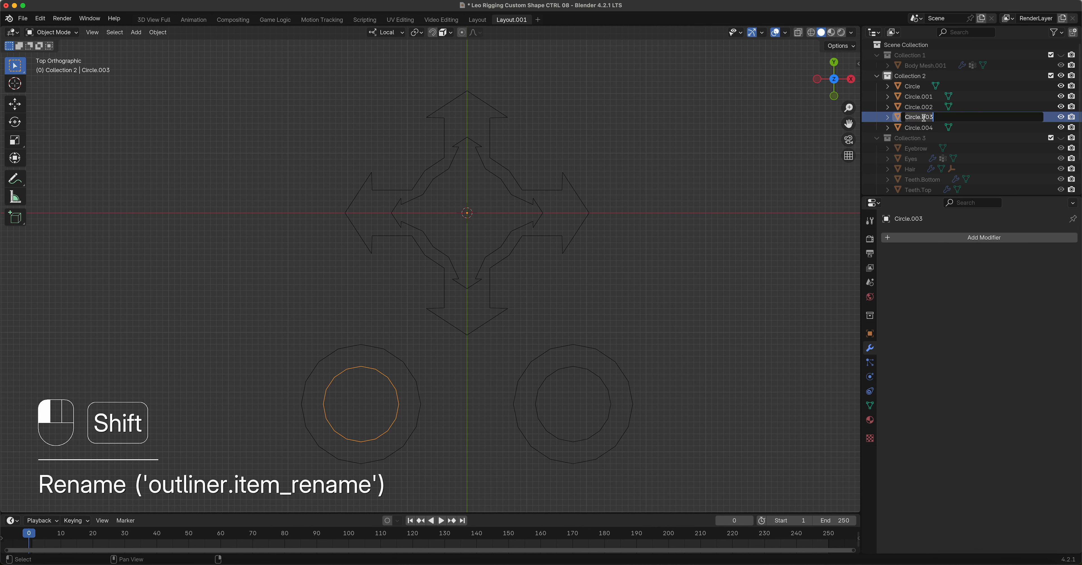
type("Eye")
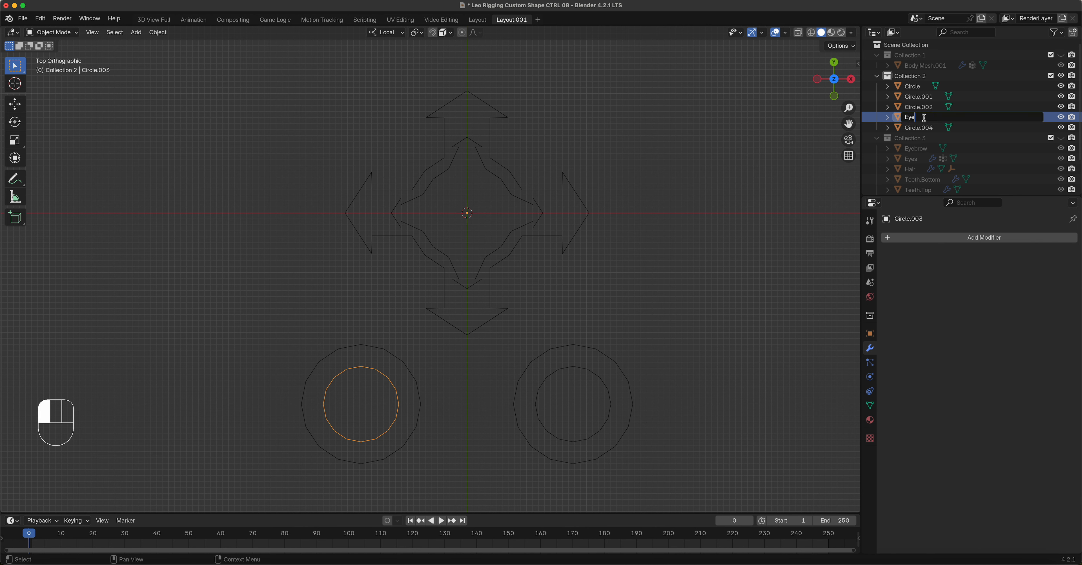
type(".L")
left_click(908, 112)
type("S")
- Select the right inner circle, and name the joined outer eye outline SEyeCTRL
left_click(583, 365)
left_click(583, 366)
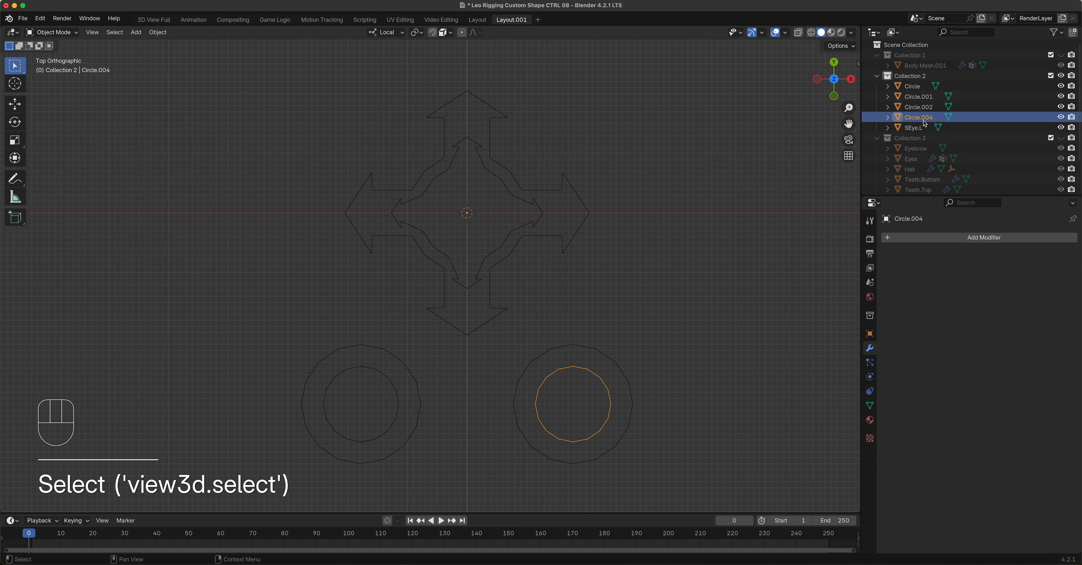
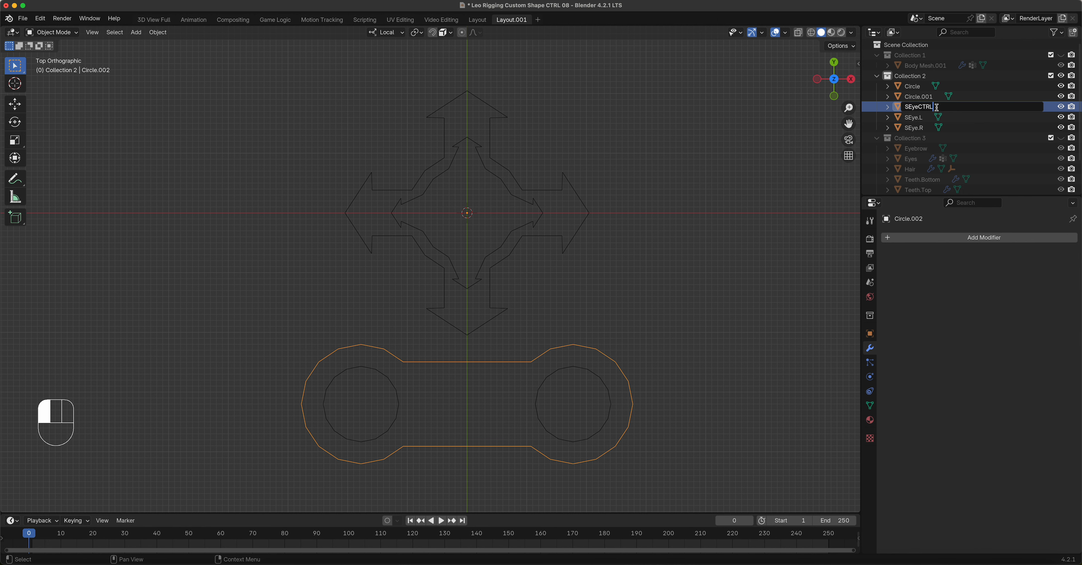
left_click(815, 185)
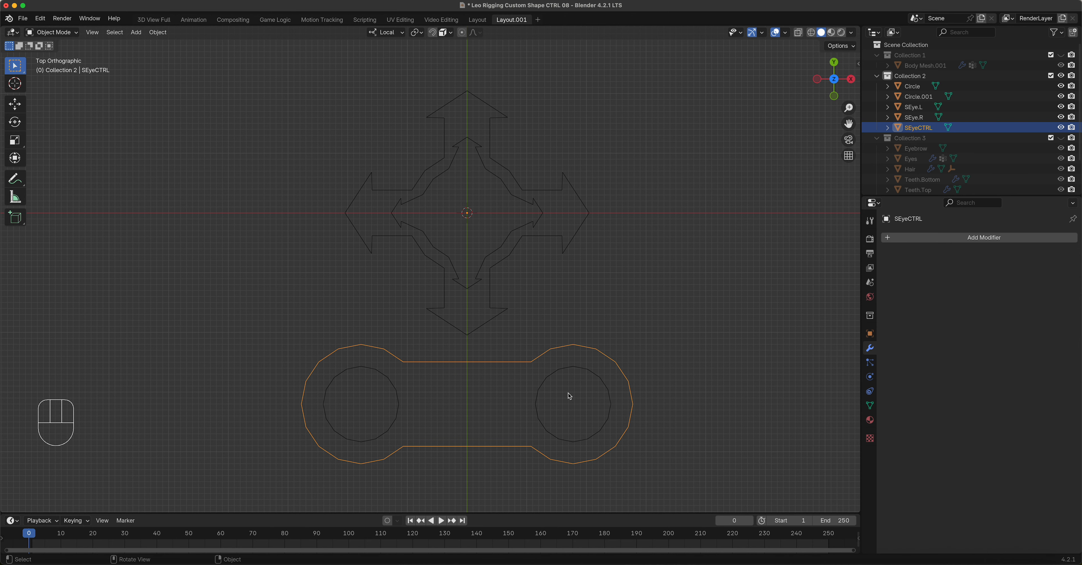
- Duplicate the left inner circle and place the copy above the arrow outlines, about 1.75 along X and 6.22 along Y
left_click(398, 417)
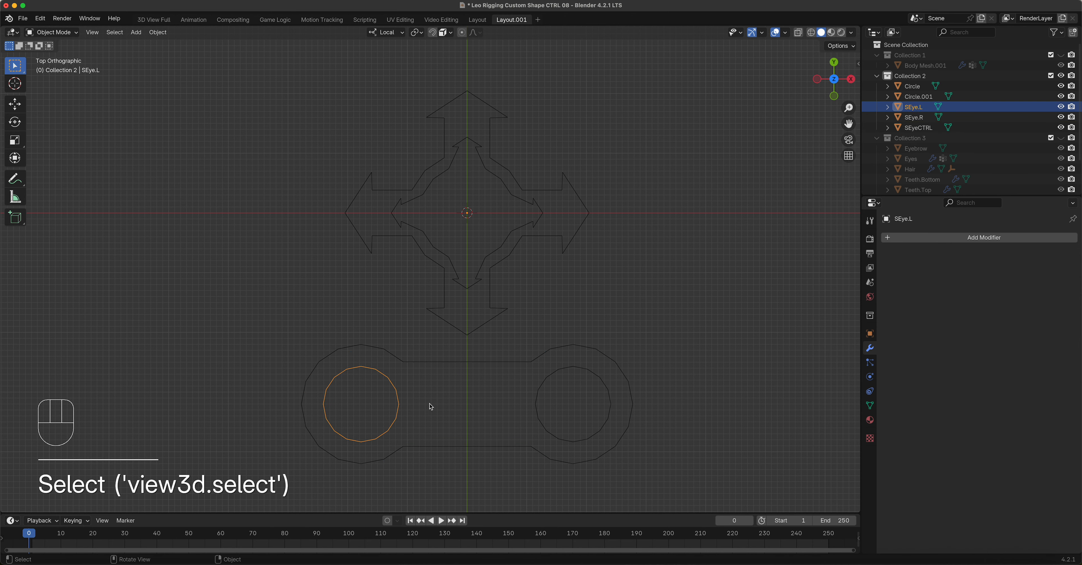
scroll(439, 407, "down", 3)
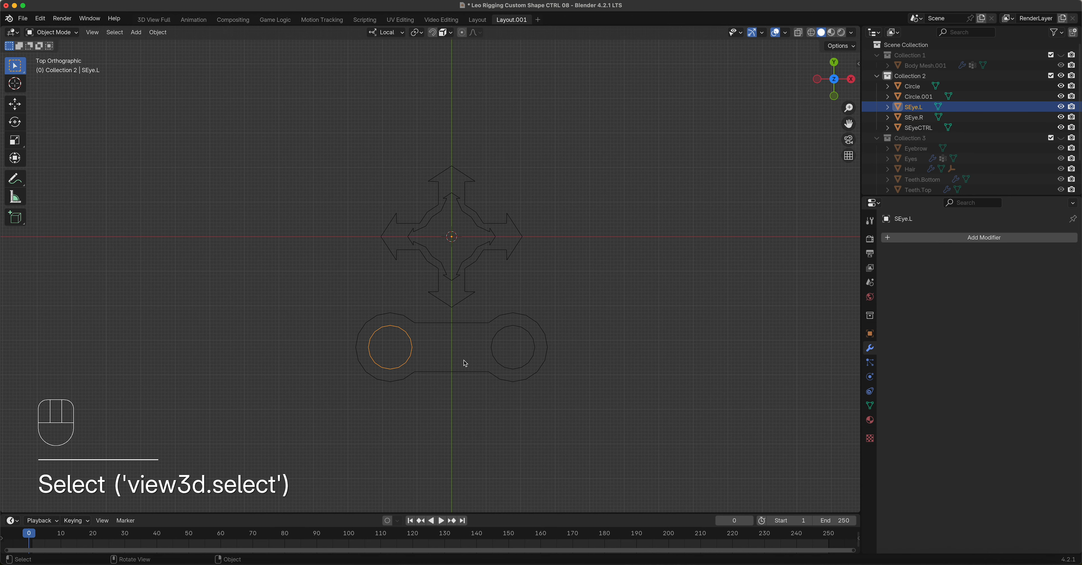
key("shift")
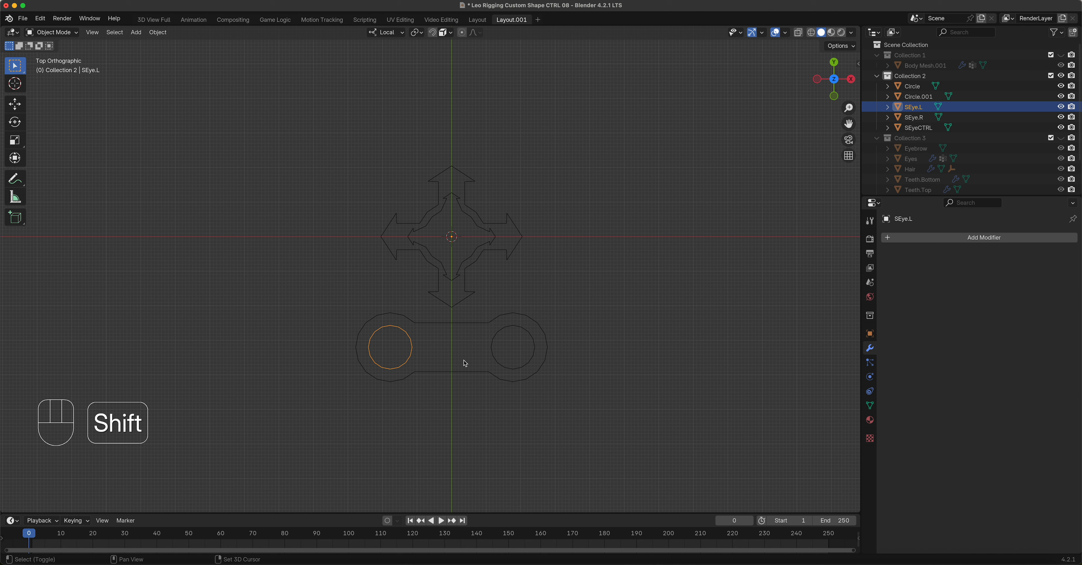
key("shift+d")
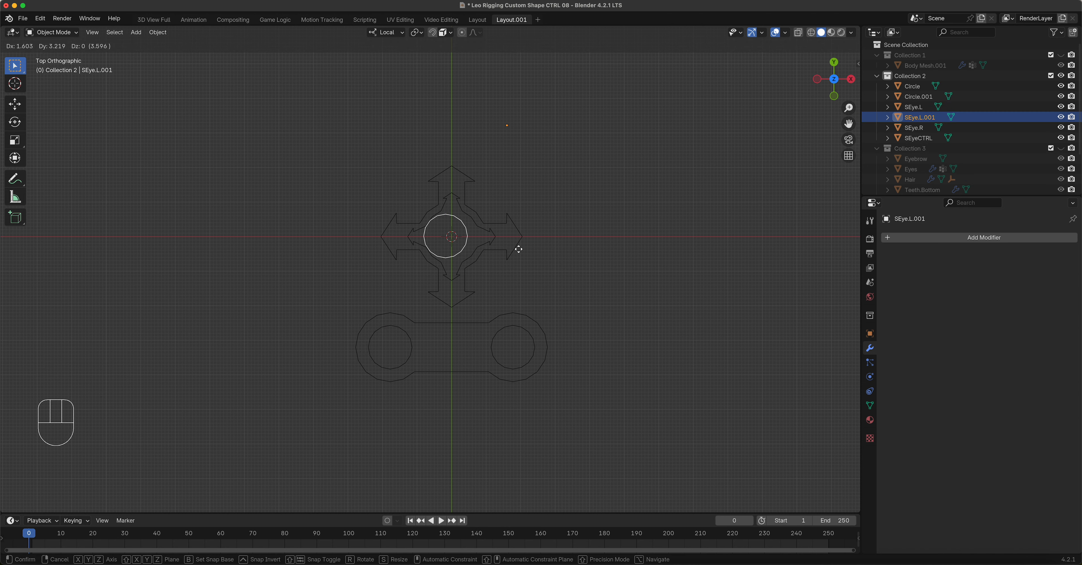
left_click(521, 146)
- Set the duplicated circle's origin to its geometry and nudge it about 0.025 along X and -0.008 along Y onto the center axis
scroll(572, 251, "up", 5, "shift")
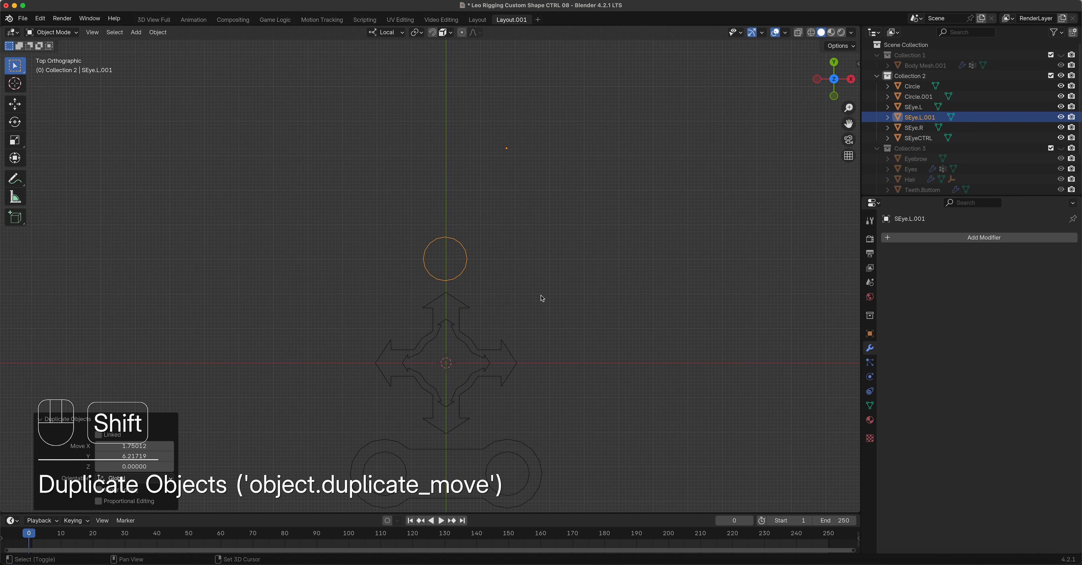
left_click(157, 33)
mouse_move(178, 56)
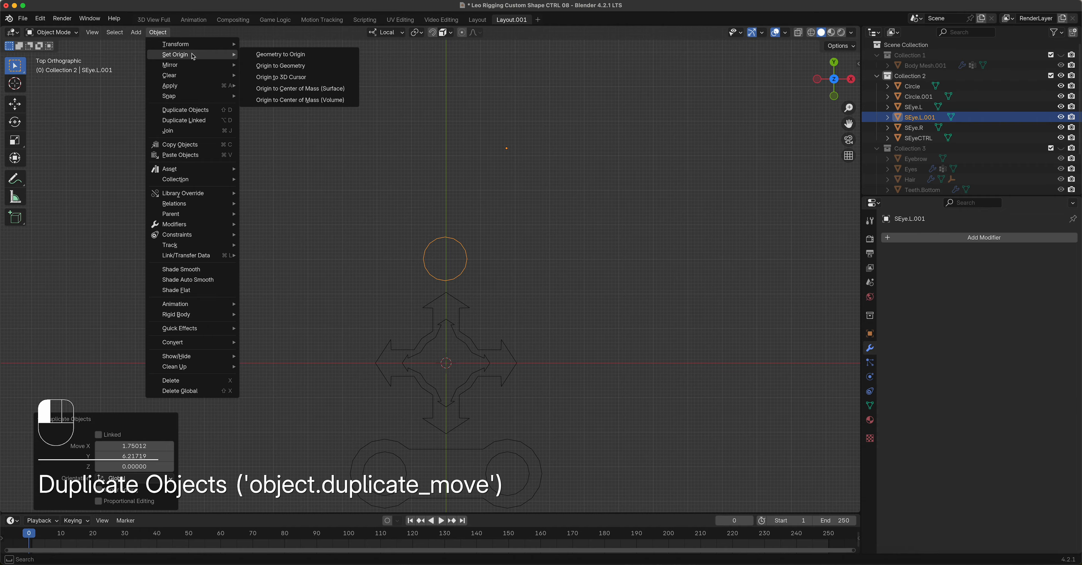
left_click(281, 66)
scroll(507, 265, "up", 6)
key("g")
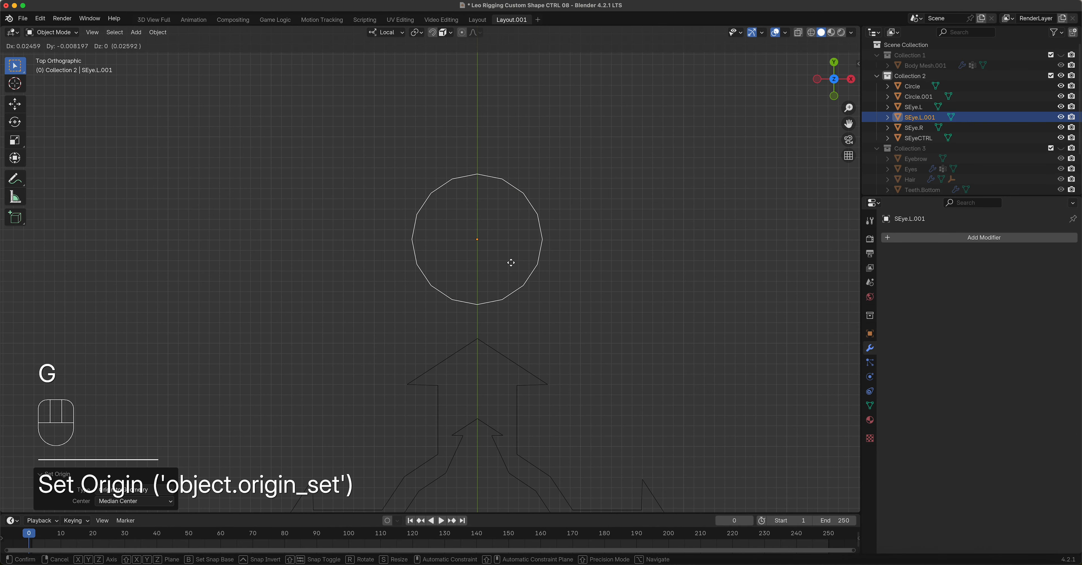
left_click(513, 265)
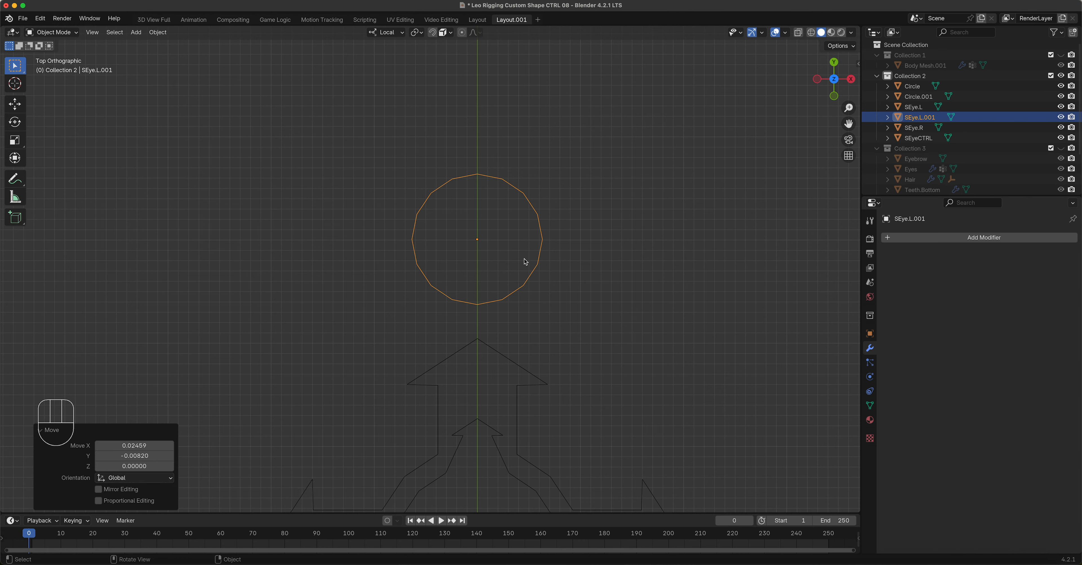
- In Edit Mode, select all vertices of the duplicated circle and scale them to about 1.507 along Y
key("Tab")
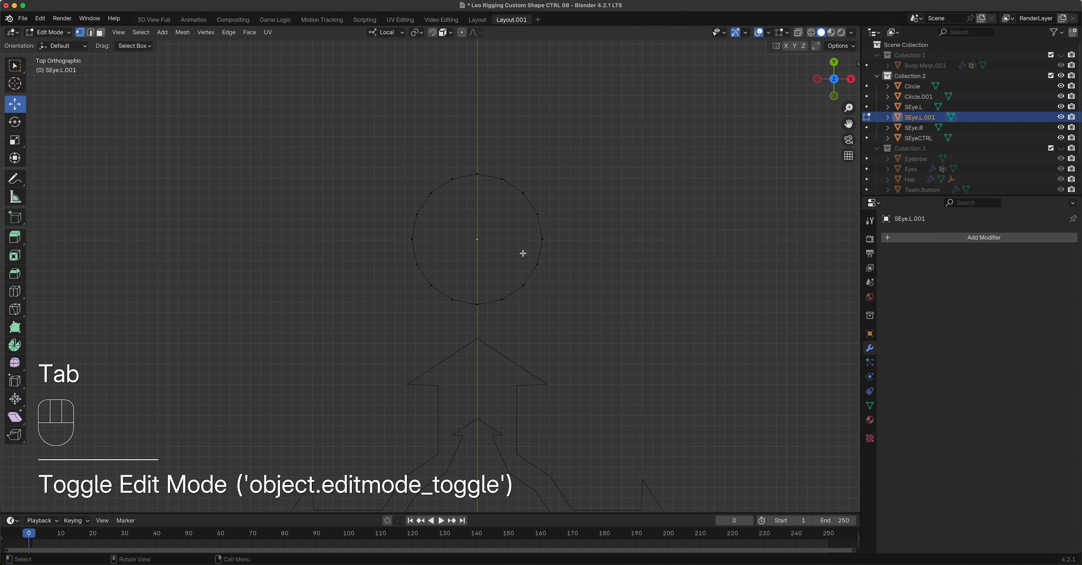
left_click_drag(586, 332, 349, 121)
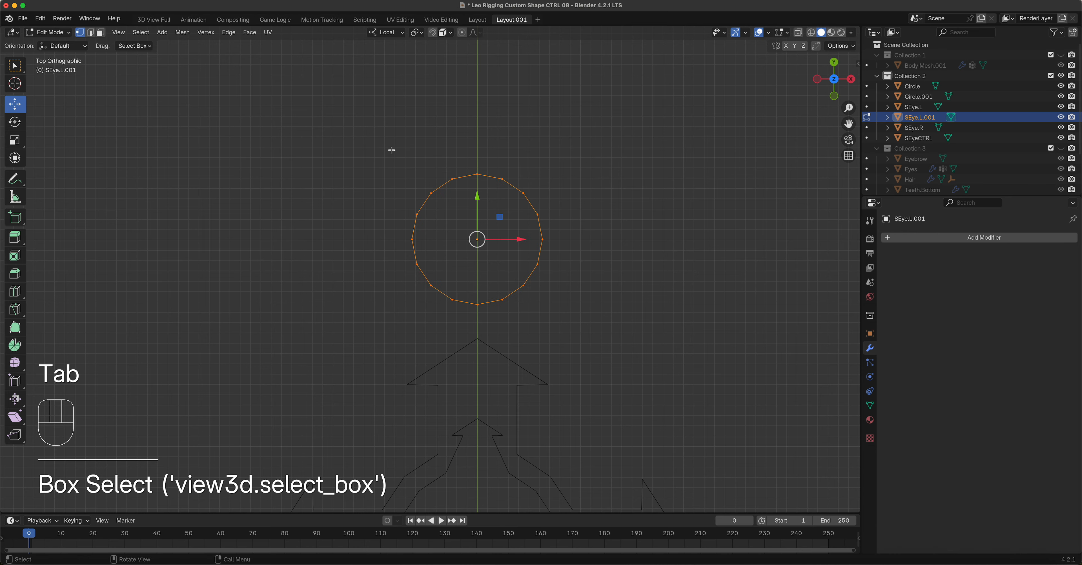
left_click(20, 138)
left_click_drag(476, 196, 475, 167)
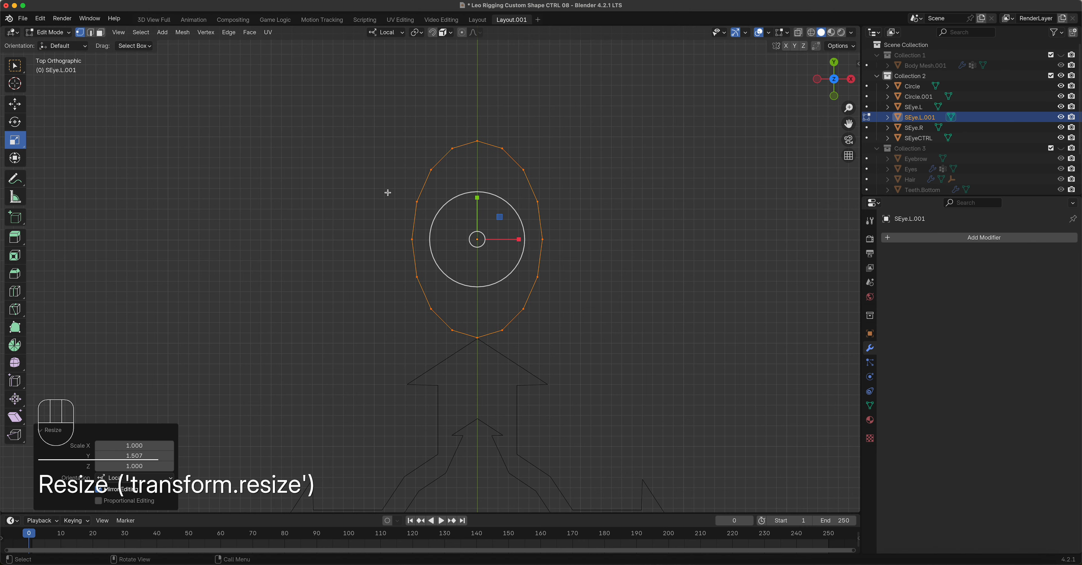
- Move the middle left-side vertices of the oval about 0.25 inward along X
left_click(14, 66)
left_click_drag(377, 190, 449, 297)
key("g")
left_click(498, 277)
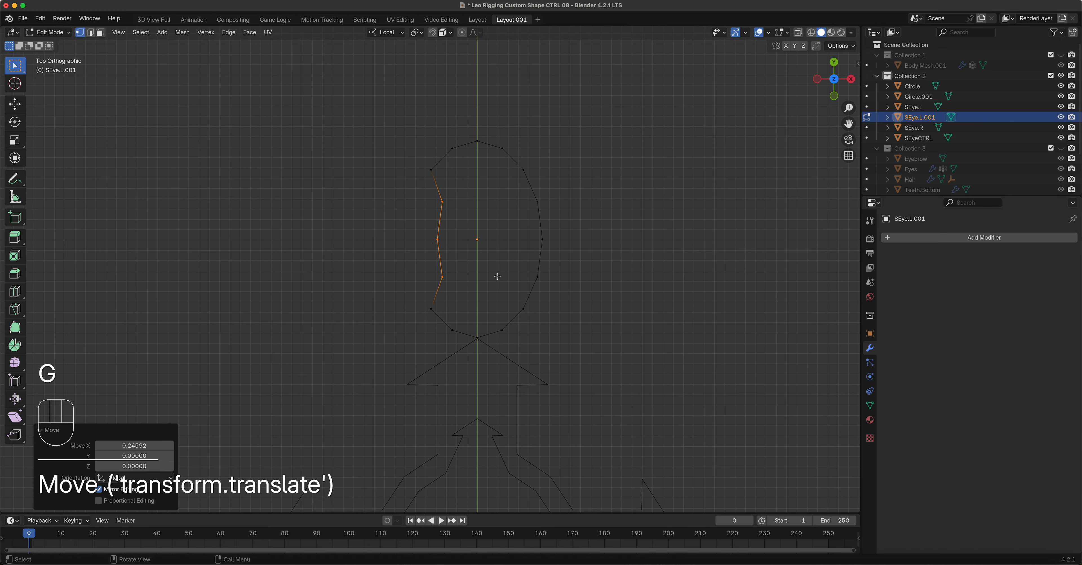
- Move the oval's middle-left vertex about 0.16 inward along X and the vertex above it about 0.10 outward
left_click_drag(420, 231, 460, 257)
key("g")
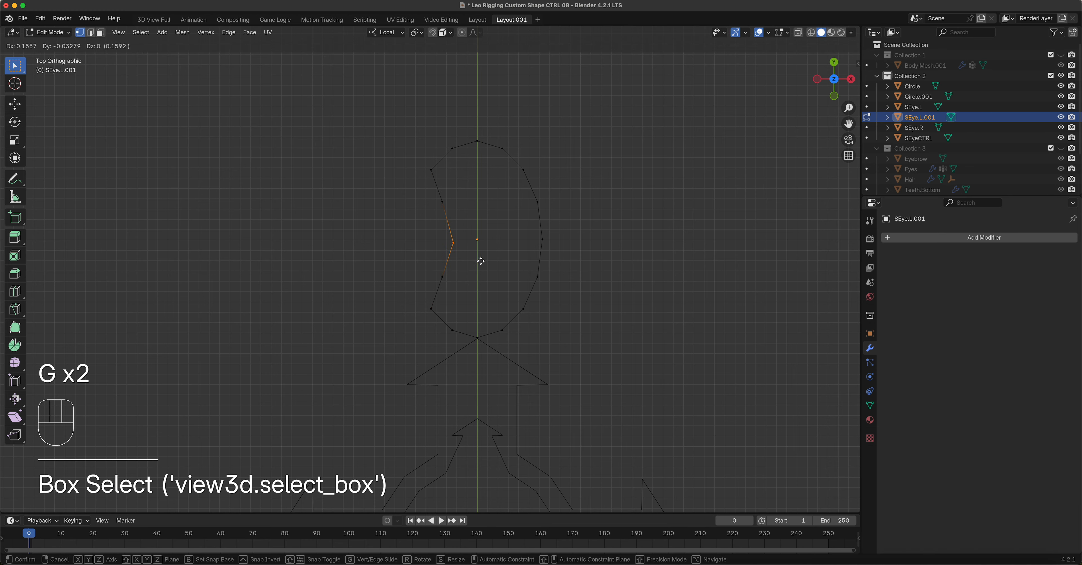
left_click(481, 261)
left_click_drag(423, 178, 455, 215)
key("g")
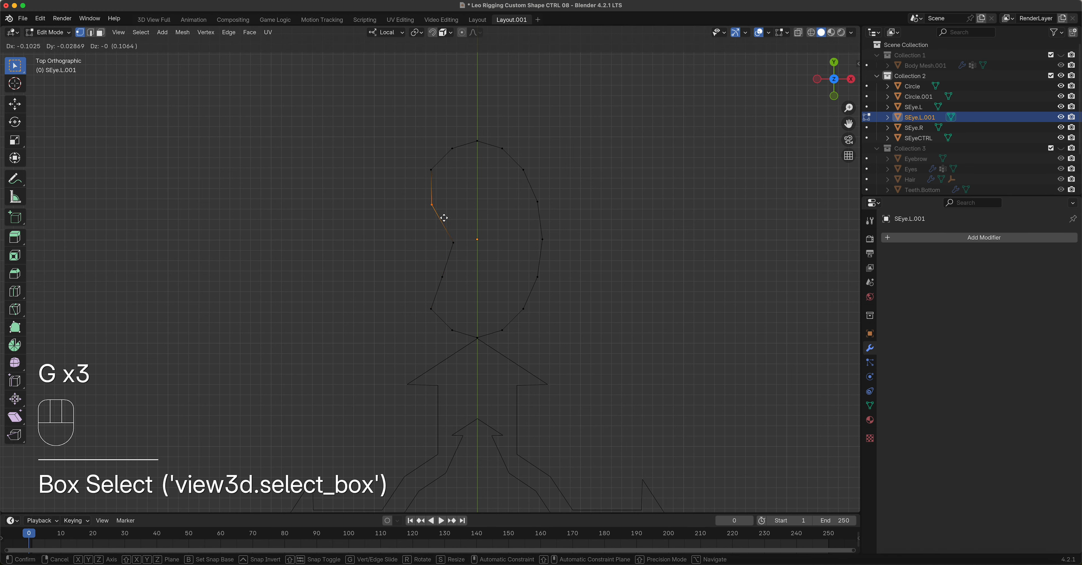
left_click(443, 218)
- Scale down the vertices of the oval's upper half and move them about 0.11 along X and 0.008 along Y
left_click_drag(387, 111, 569, 233)
key("s")
left_click(594, 227)
key("g")
left_click(608, 225)
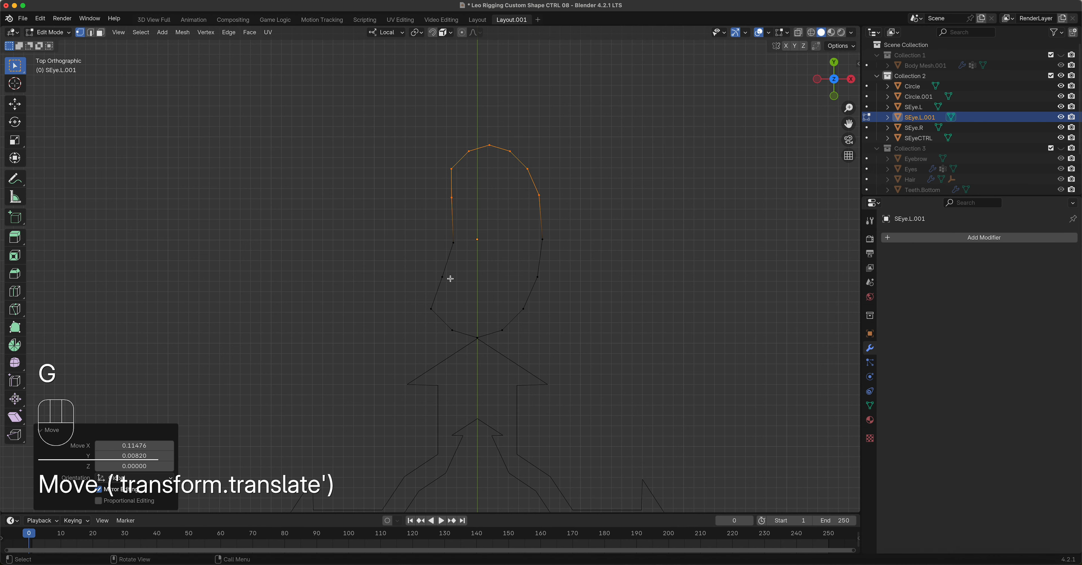
- Shift four vertices on the outline's left side slightly outward one by one, smoothing the contour from the lower side to the upper curve
left_click(444, 277)
key("g")
left_click(438, 275)
left_click(451, 240)
key("g")
left_click(447, 235)
left_click(448, 202)
key("g")
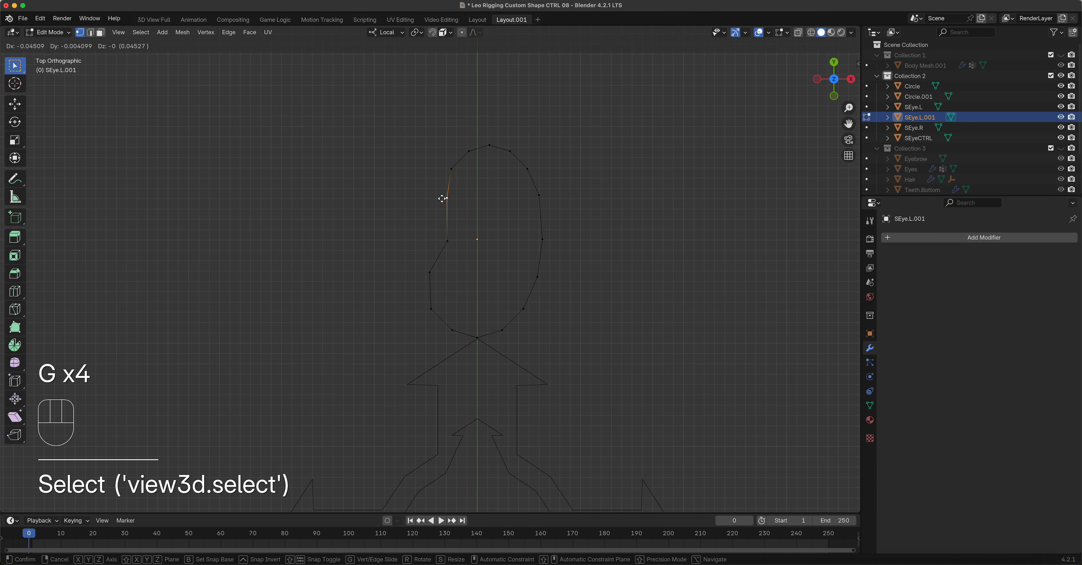
left_click(440, 199)
left_click(450, 169)
key("g")
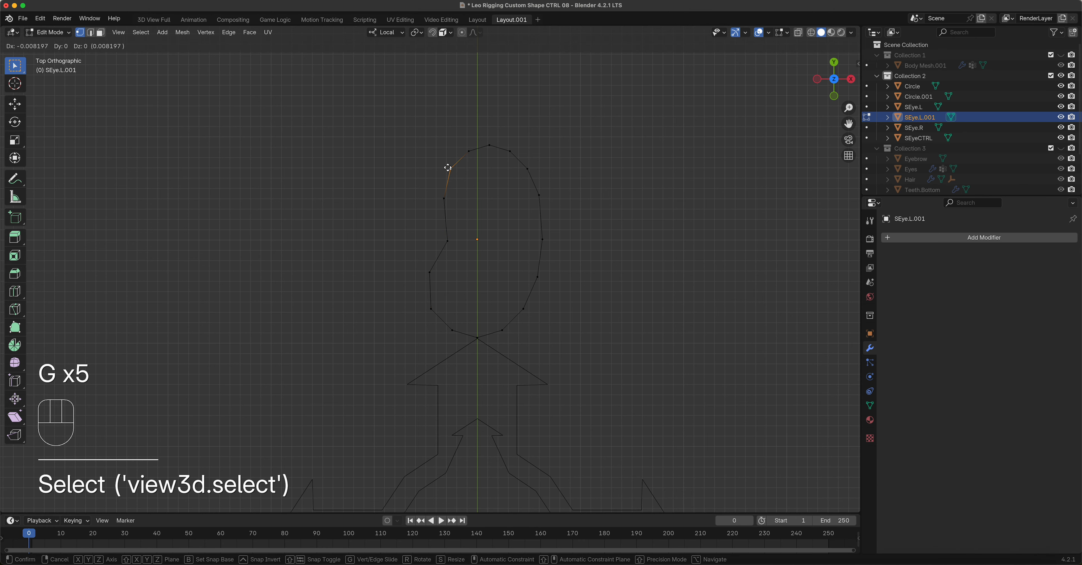
left_click(447, 167)
- Move the lower-left vertices of the outline slightly inward and shift the middle-left vertex about 0.04 inward to form the foot arch
left_click_drag(415, 255, 459, 329)
key("g")
left_click(465, 333)
left_click_drag(424, 179, 455, 246)
key("g")
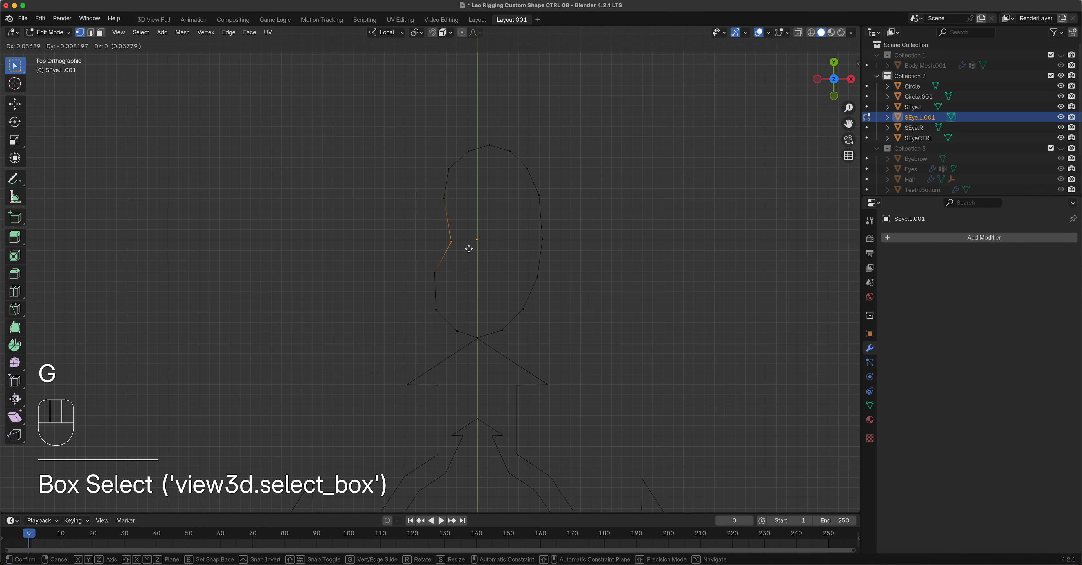
left_click(467, 249)
- Move the lower-right vertices outward to widen the heel, shifting the bottom one about 0.14 along X and -0.01 along Y
left_click_drag(506, 267, 523, 338)
key("g")
left_click(555, 323)
key("g")
left_click(536, 322)
key("g")
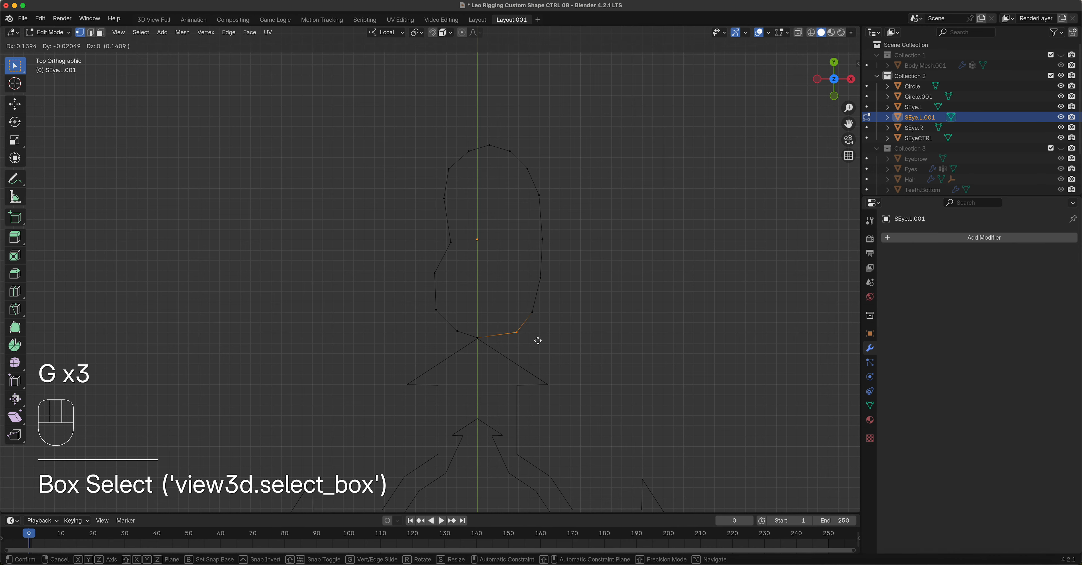
left_click(538, 340)
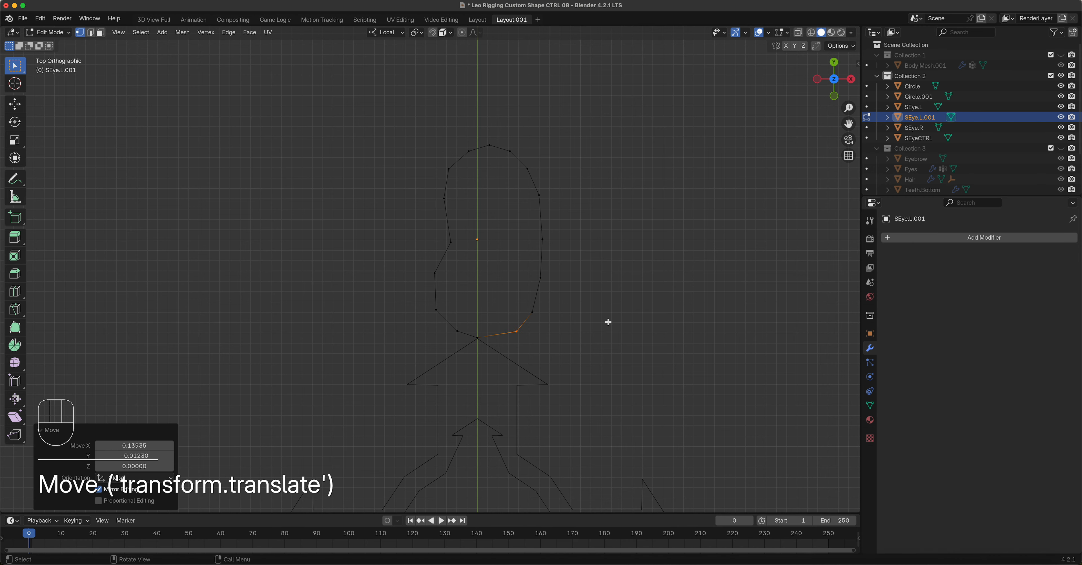
left_click(572, 334)
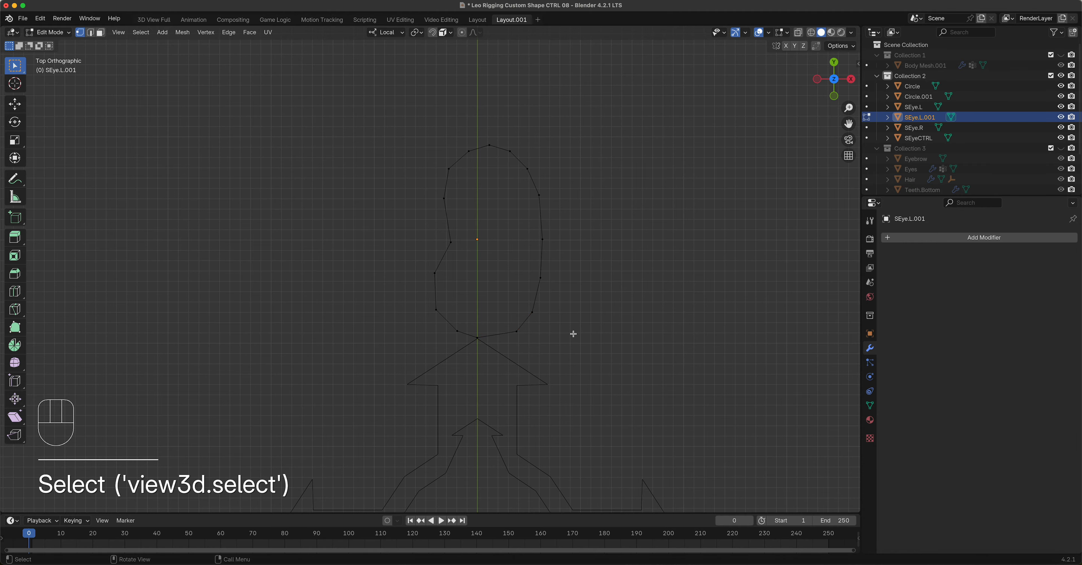
- Return to Object Mode and rename the foot-shaped outline SFoot.L
scroll(575, 334, "down", 5)
middle_click_drag(507, 308, 500, 341, "shift")
scroll(515, 251, "up", 4)
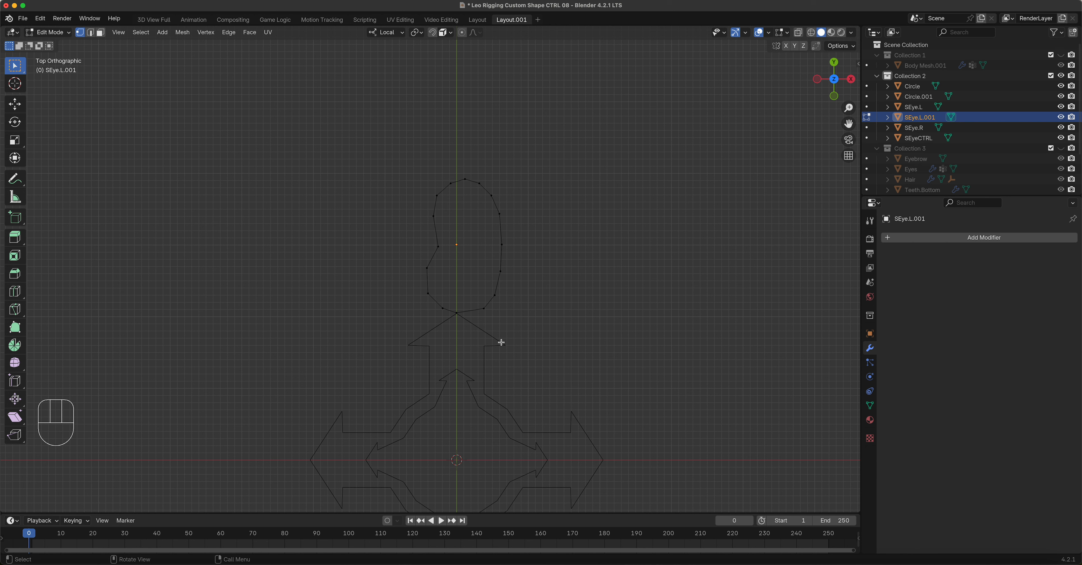
key("Tab")
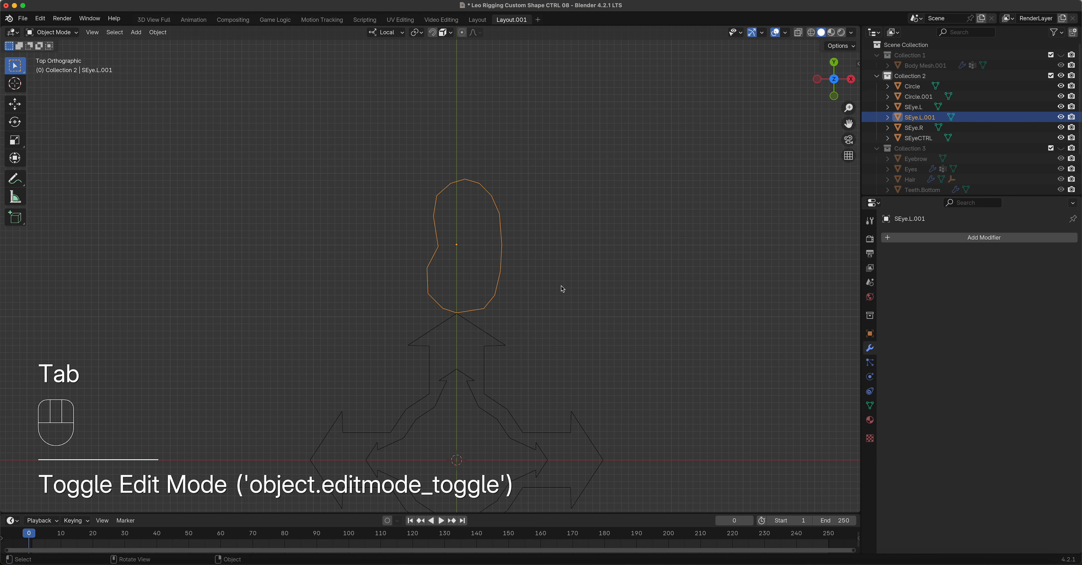
double_click(918, 120)
type("SFoot.L")
key("Return")
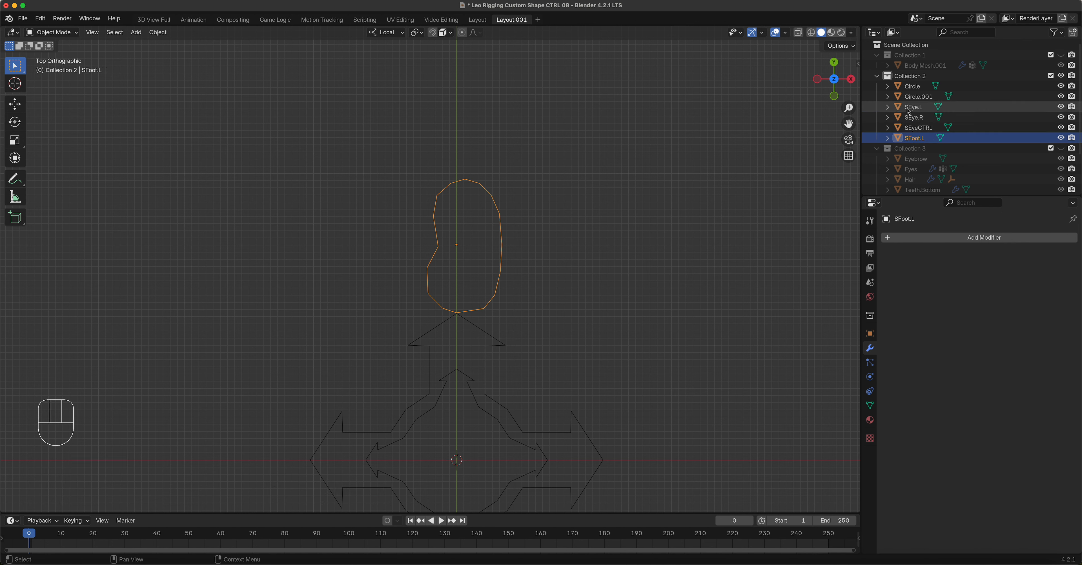
- Select all the control shapes together: arrow outlines, eye circles, eye outline and foot
scroll(530, 328, "down", 5)
scroll(517, 336, "down", 2)
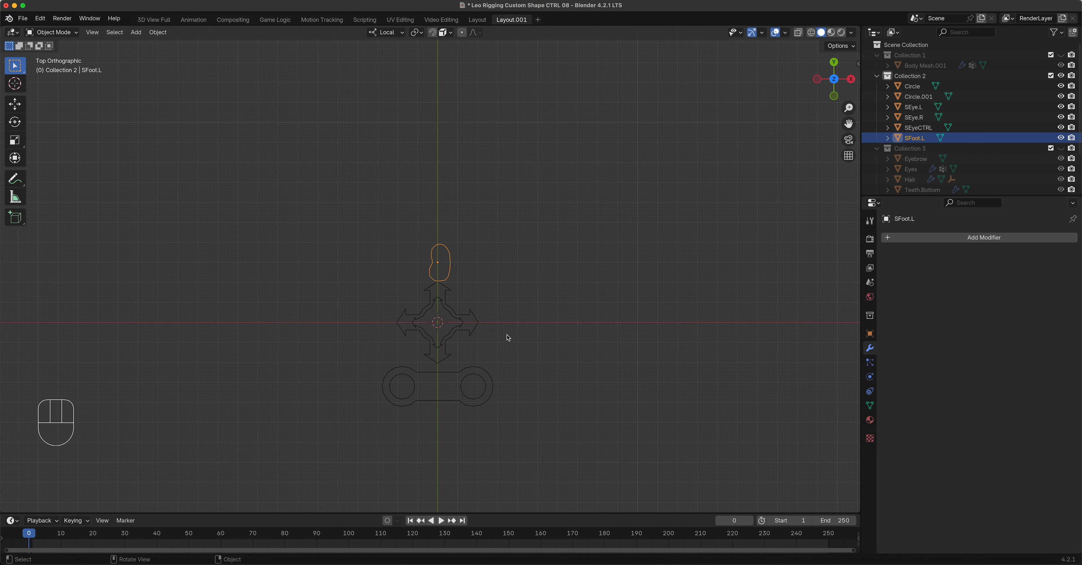
left_click_drag(527, 425, 366, 218)
key("g")
key("y")
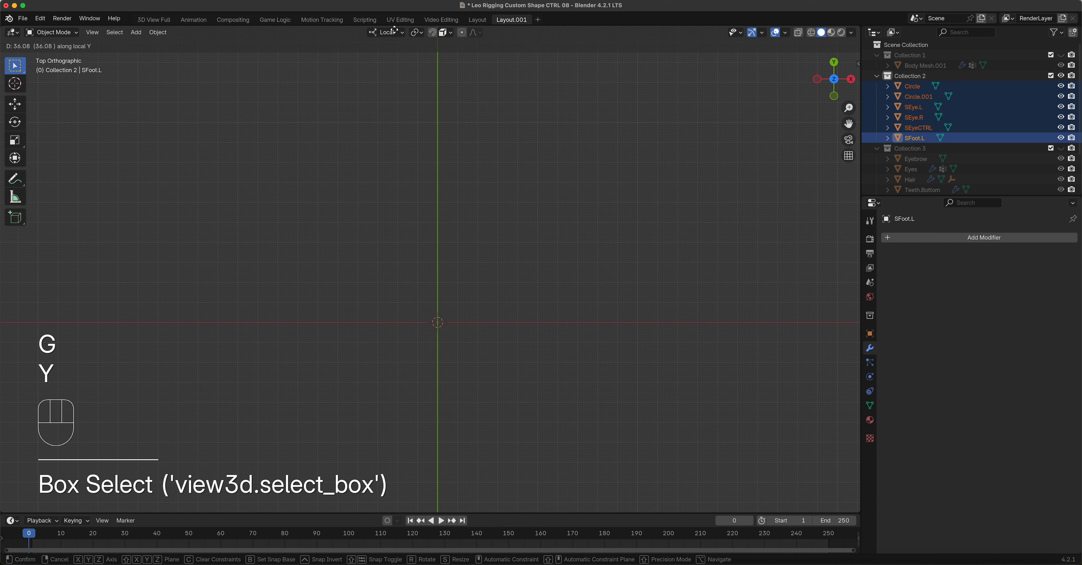
right_click(440, 179)
- Move the selected control shapes about -12.08 along the local Y axis and deselect them
key("g")
key("y")
left_click(491, 99)
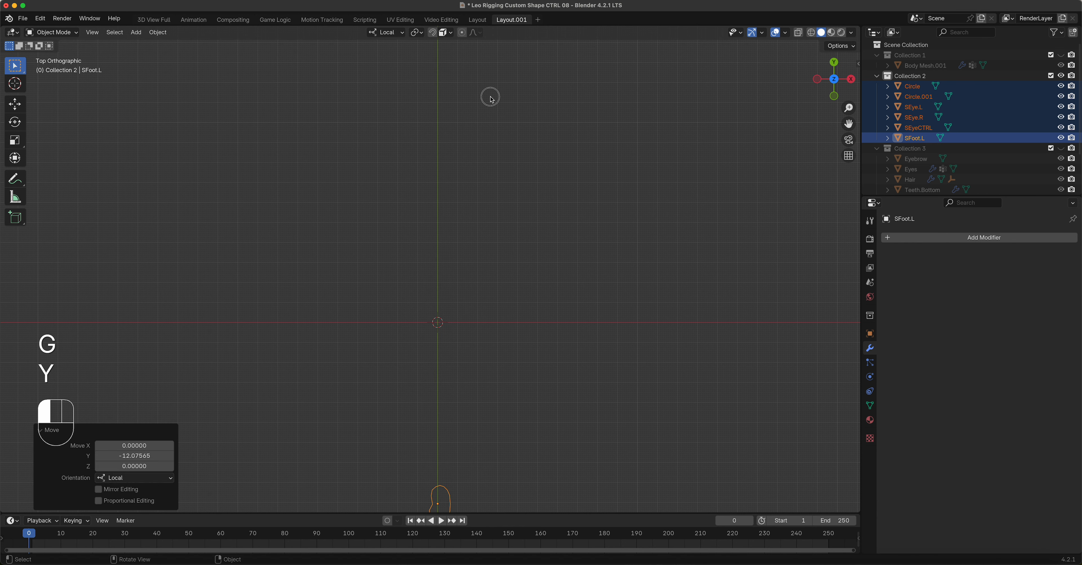
left_click(487, 364)
- Add a mesh circle with 16 vertices and a 1.000 radius at the world origin
middle_click_drag(500, 340, 490, 59, "shift")
middle_click_drag(525, 227, 476, 198)
scroll(460, 292, "up", 3)
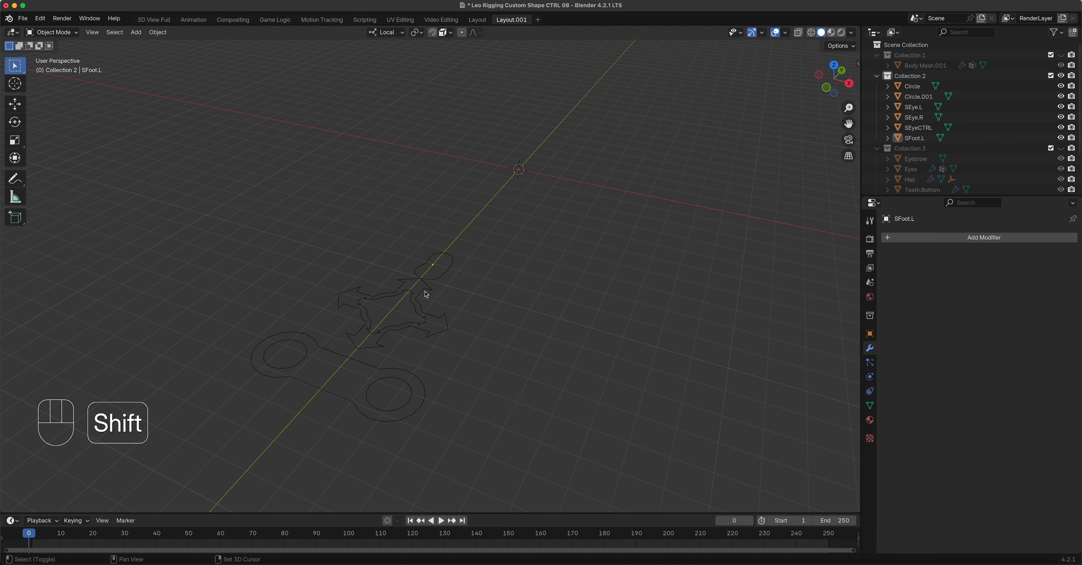
key("shift+a")
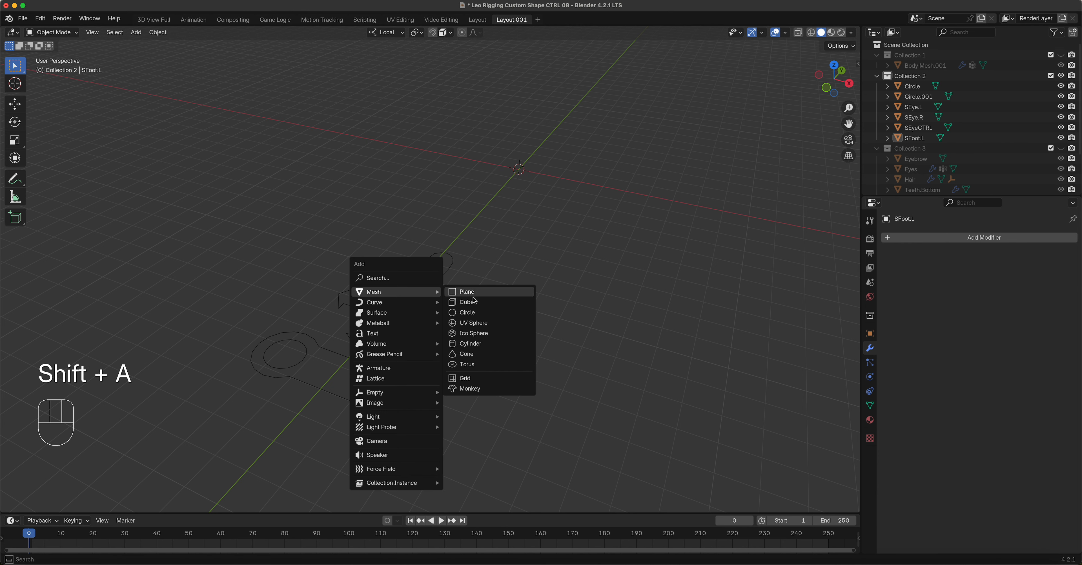
left_click(484, 312)
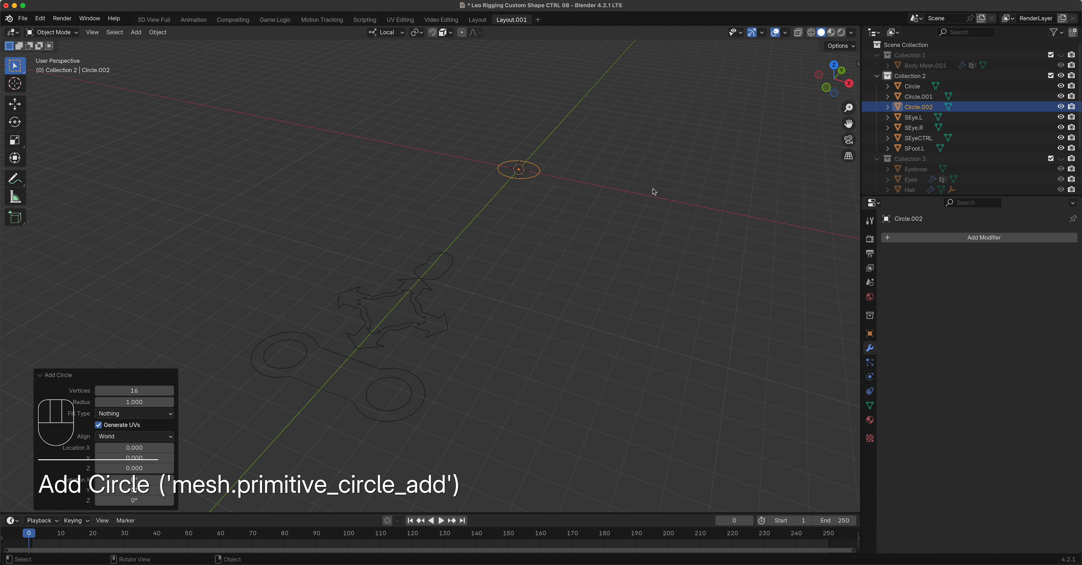
- Rename the newly added circle SSpine
double_click(911, 107)
type("Spine")
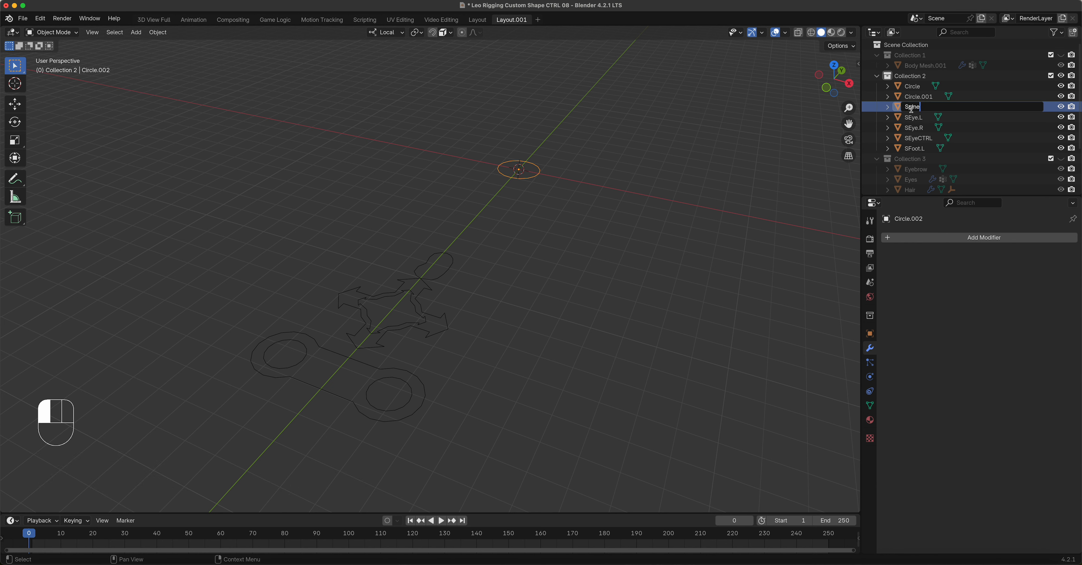
key("Left")
type("S")
key("Return")
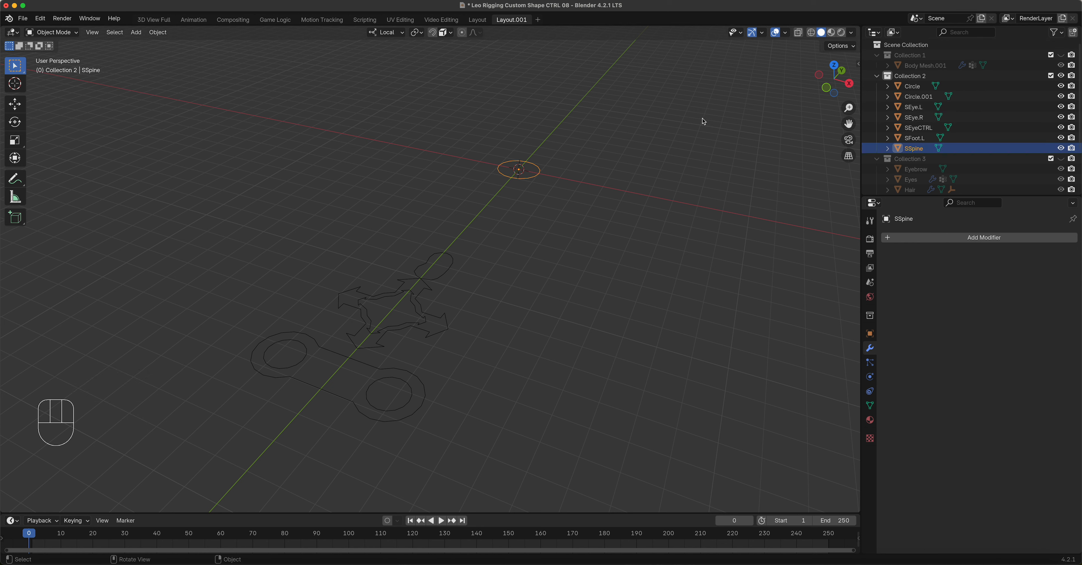
- Move the SSpine circle about -17.70 along its local Y axis, beyond the other control shapes
key("g")
key("y")
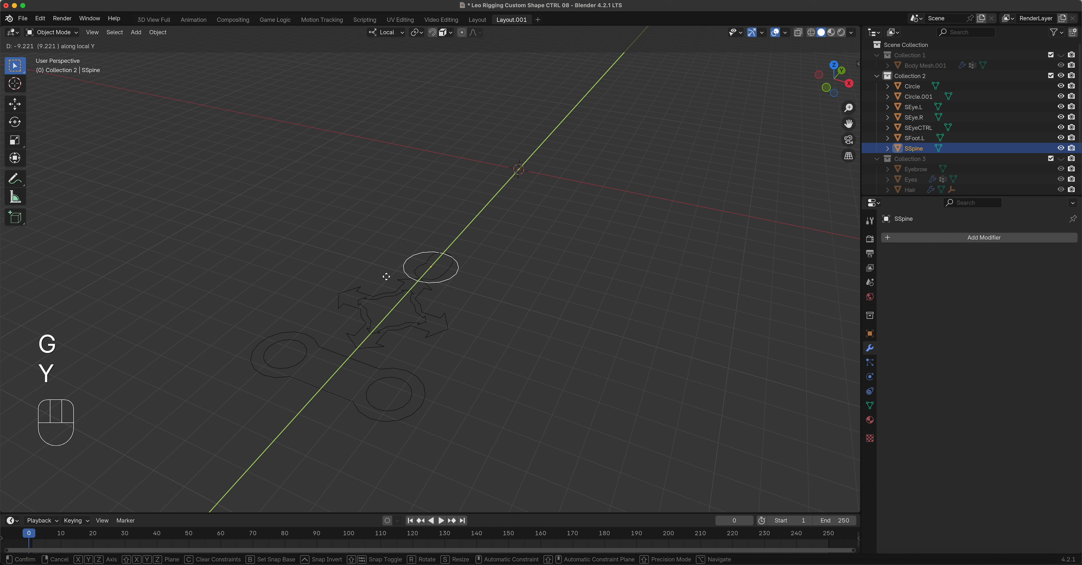
left_click(218, 412)
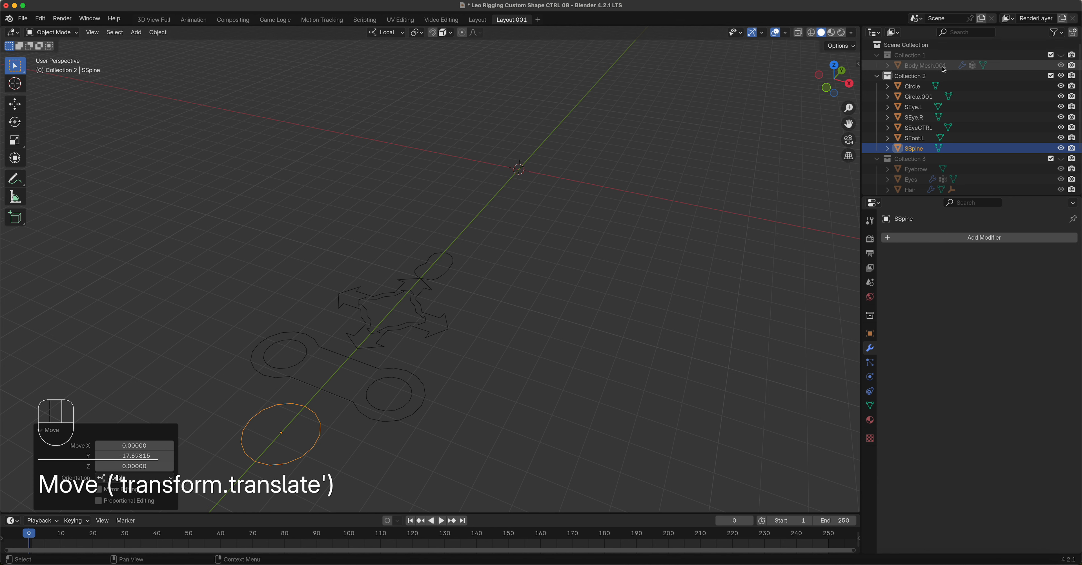
- Unhide Collection 4 to display the character's armature
scroll(1000, 142, "down", 3)
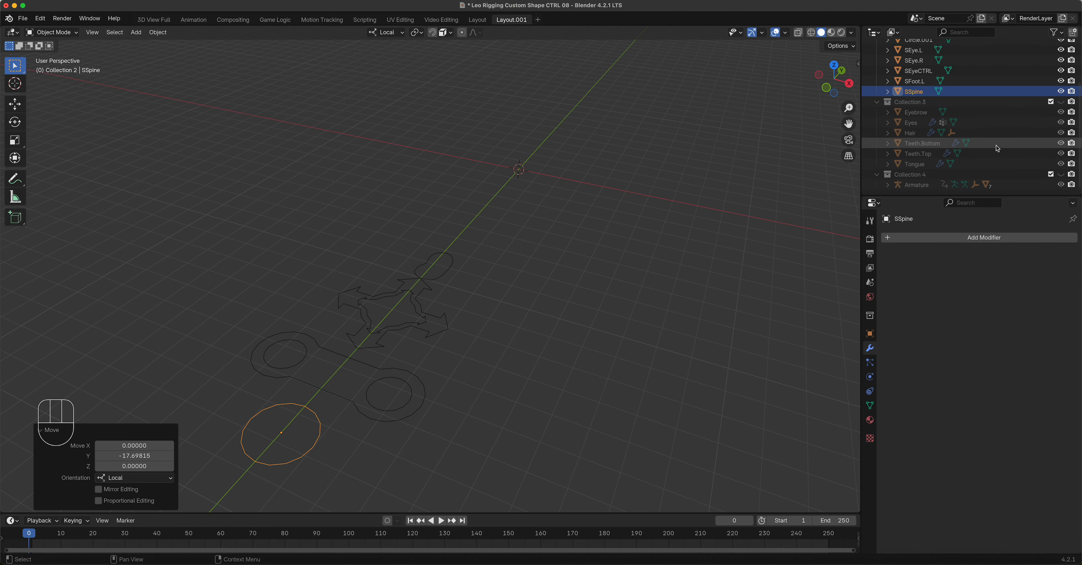
left_click(1061, 174)
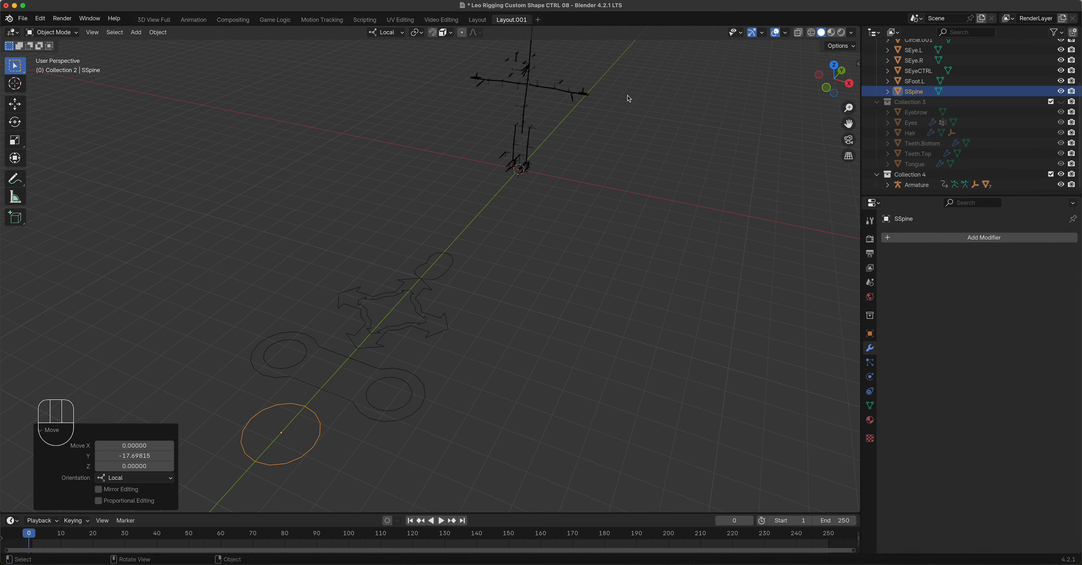
scroll(555, 146, "down", 1)
scroll(558, 147, "up", 4)
middle_click_drag(628, 123, 445, 334, "shift")
key("shift")
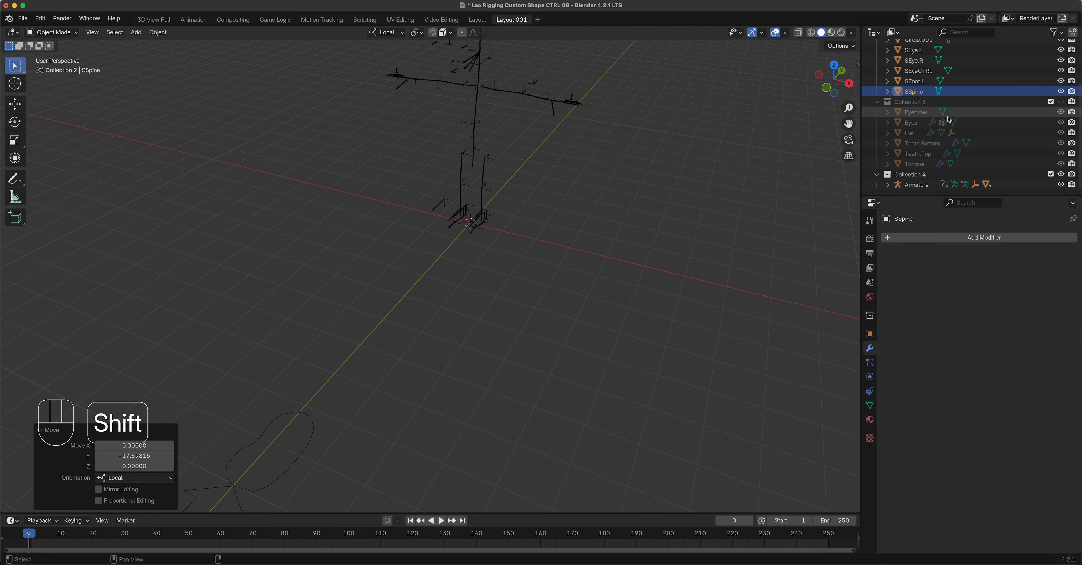
middle_click_drag(800, 139, 754, 207, "shift")
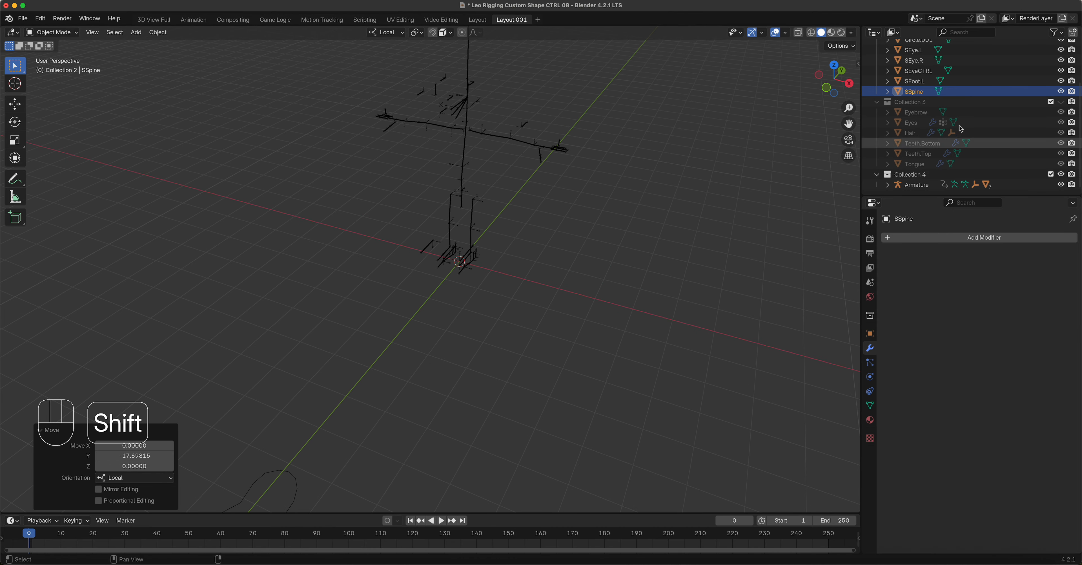
- Unhide Collection 3 and hide its Hair, Teeth.Bottom, Teeth.Top and Tongue objects
left_click(1062, 102)
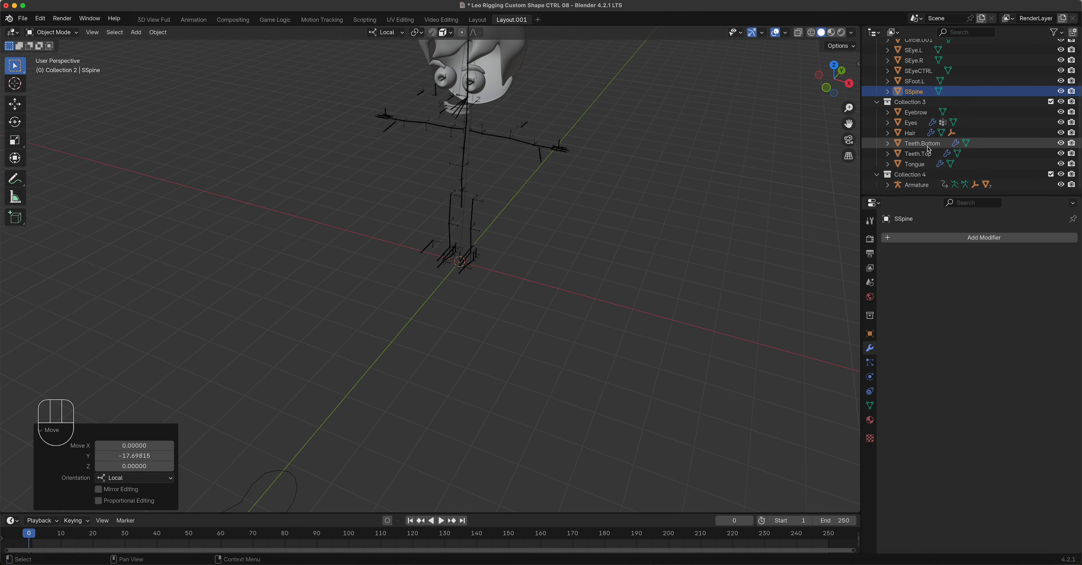
left_click(1061, 133)
left_click(1061, 143)
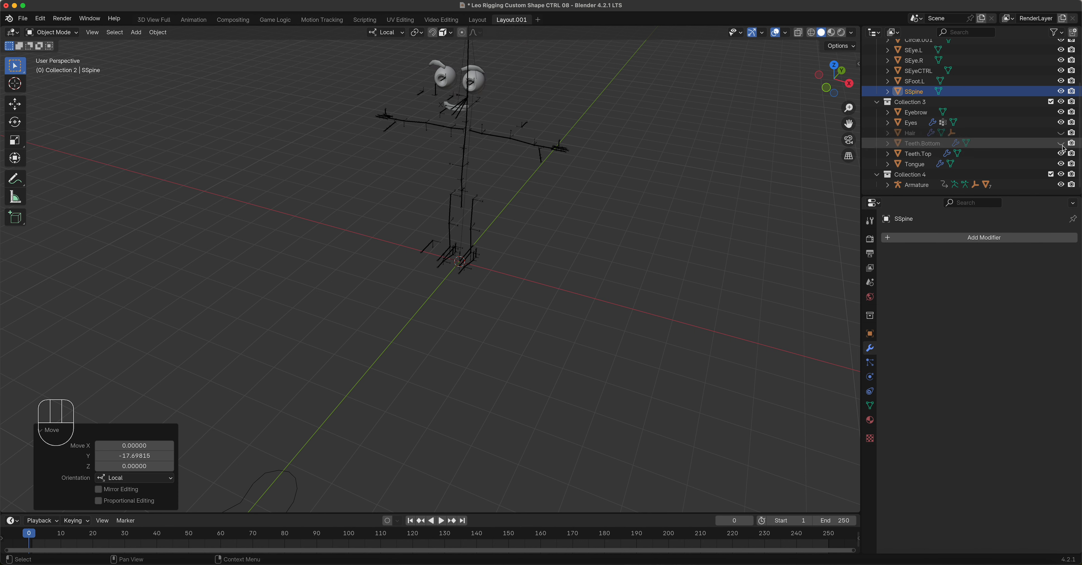
left_click(1062, 153)
middle_click_drag(654, 111, 571, 323, "shift")
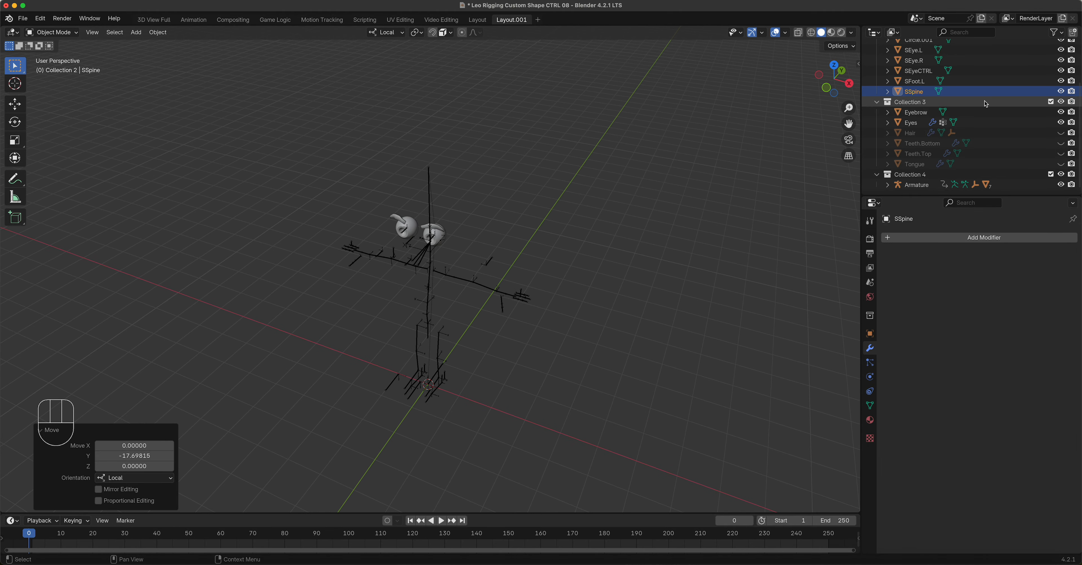
- Unhide Collection 1 to display the body mesh around the armature
scroll(988, 103, "up", 5)
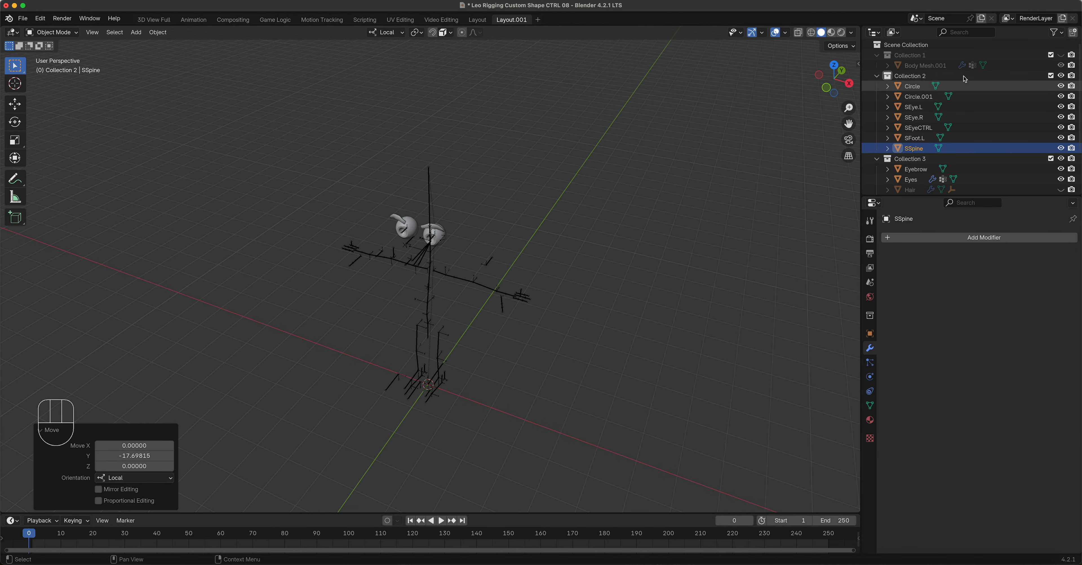
left_click(1061, 55)
middle_click_drag(543, 265, 567, 247, "shift")
scroll(539, 271, "down", 2)
scroll(540, 275, "up", 3)
middle_click_drag(456, 220, 462, 211, "shift")
middle_click_drag(482, 313, 507, 220, "shift")
scroll(448, 245, "up", 3)
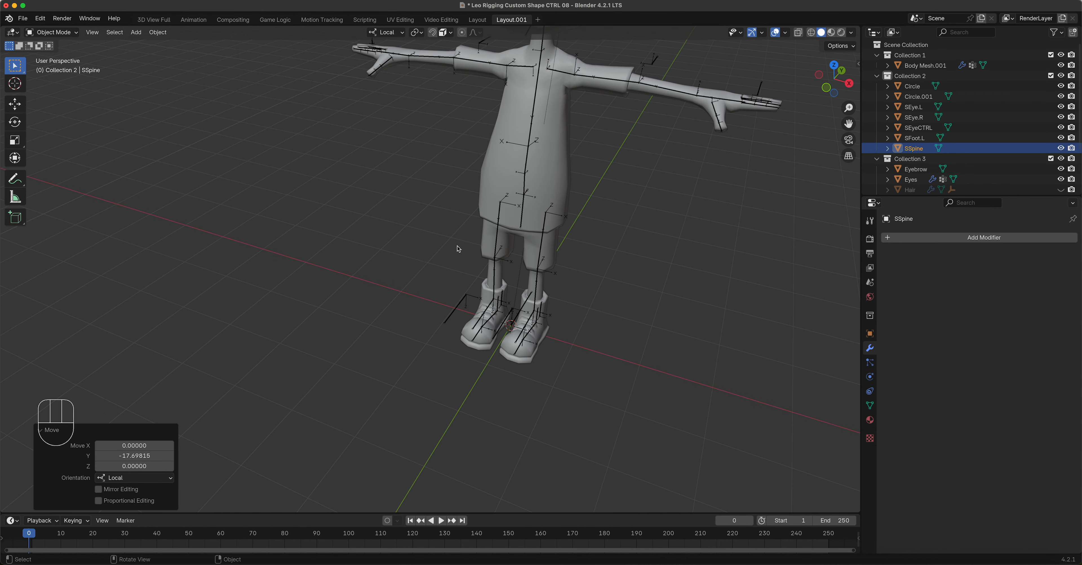
scroll(470, 250, "up", 2)
- Select the armature and switch it to Pose Mode, framing the character's feet
left_click(561, 285)
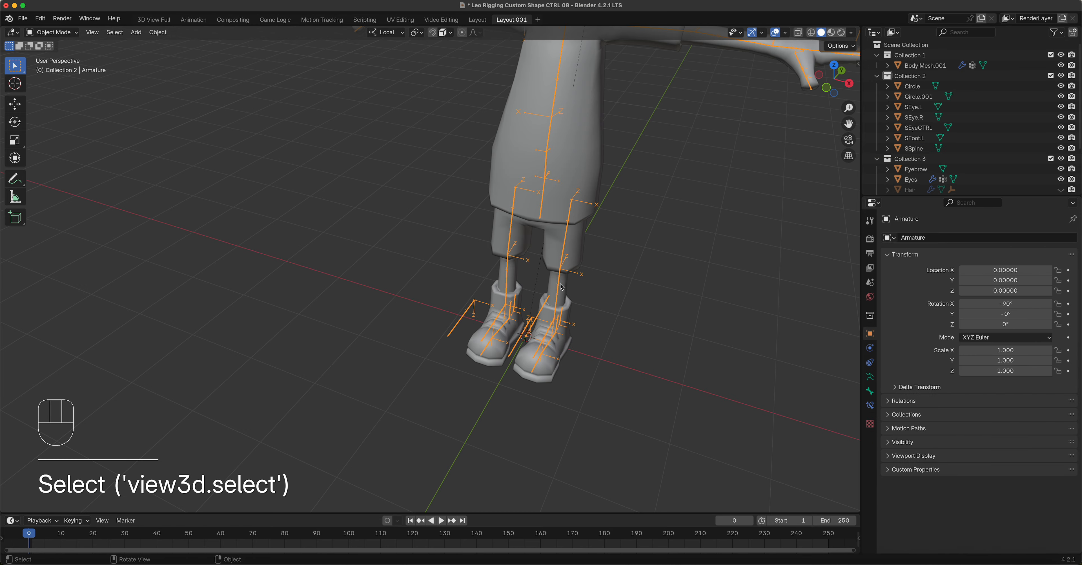
left_click(59, 33)
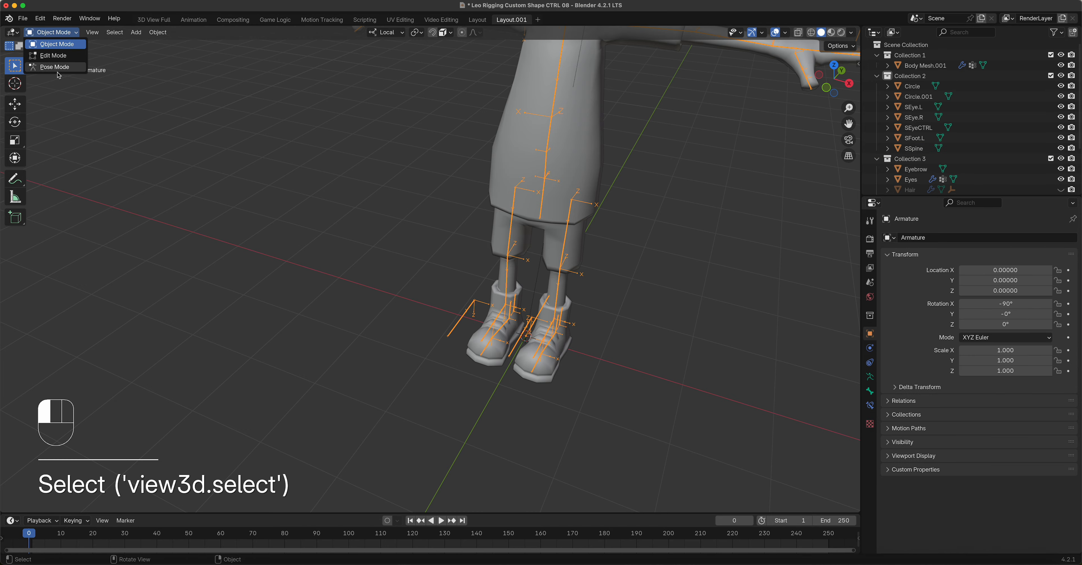
left_click(59, 68)
middle_click_drag(671, 315, 600, 281)
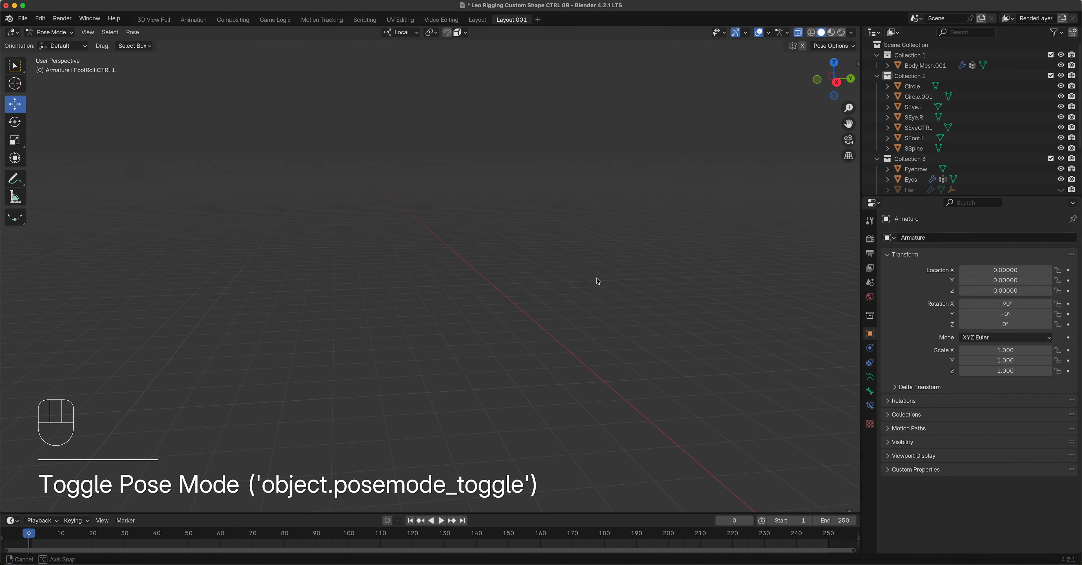
scroll(645, 313, "down", 7)
middle_click_drag(596, 322, 454, 280, "shift")
scroll(524, 248, "up", 5)
scroll(526, 254, "up", 3)
- Try moving the Foot.L bone in the right orthographic view
left_click(613, 345)
middle_click_drag(589, 346, 579, 385)
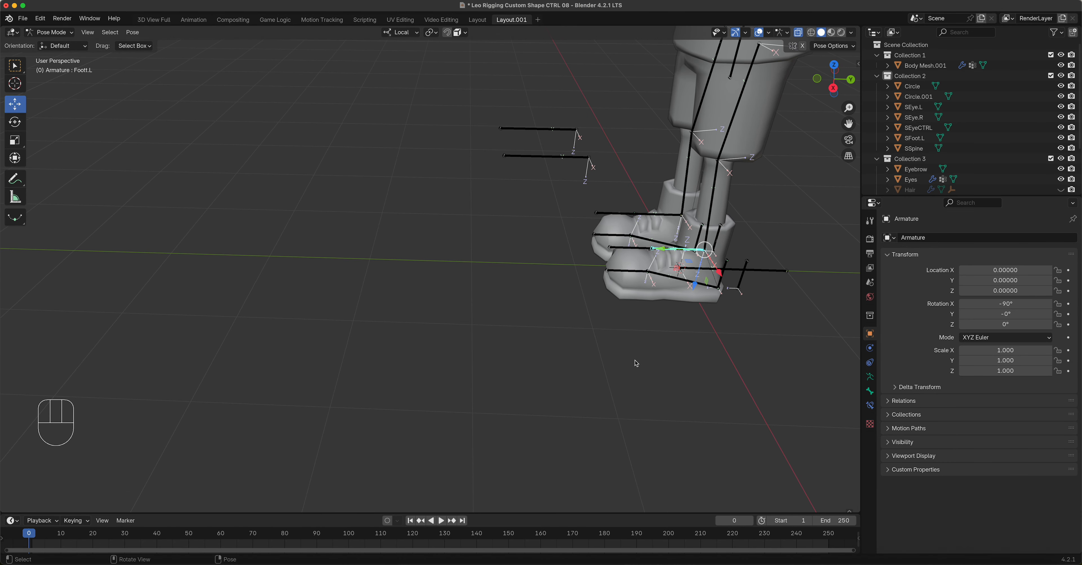
middle_click_drag(635, 364, 613, 332)
key("KP_3")
middle_click_drag(710, 339, 506, 299, "shift")
key("g")
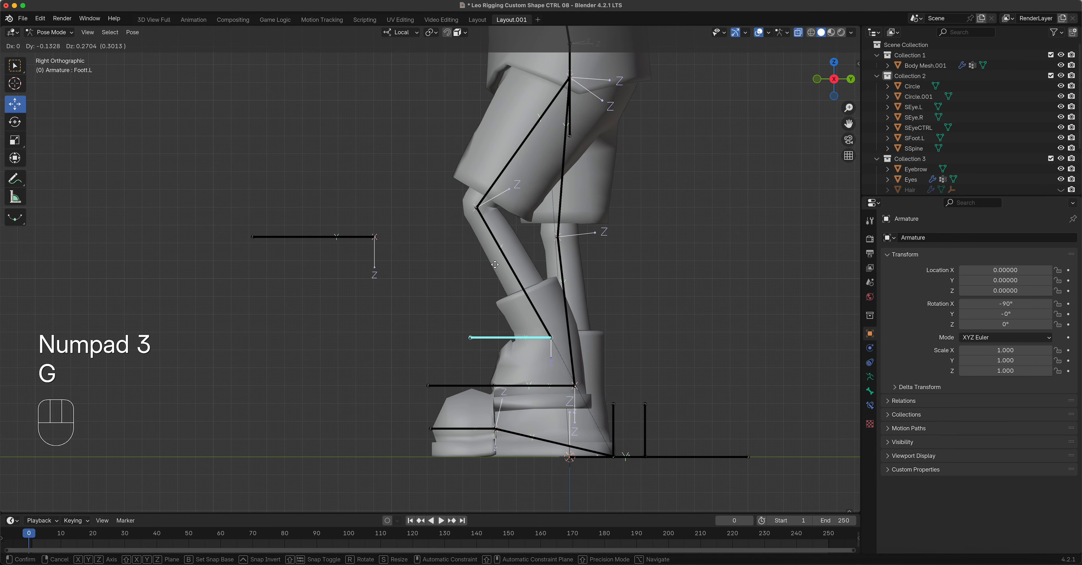
right_click(505, 335)
- Select the Foot.CTRL.L bone and test how it moves the foot, cancelling the move
left_click(478, 387)
middle_click_drag(536, 329, 573, 382)
key("g")
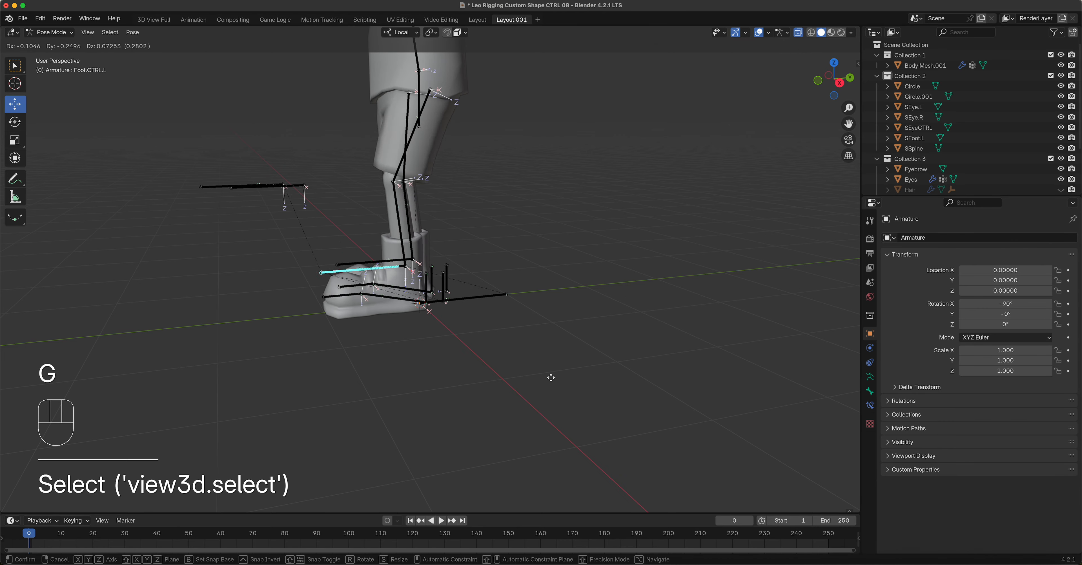
right_click(564, 325)
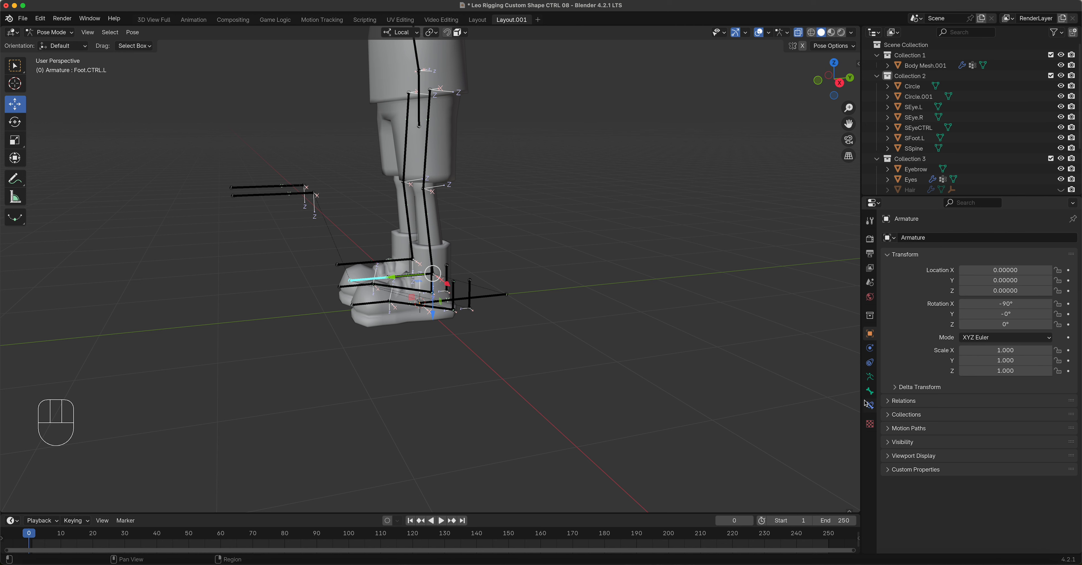
- Set the pose bone color of Foot.CTRL.L to 01 - Theme Color Set in its viewport display settings
left_click(872, 394)
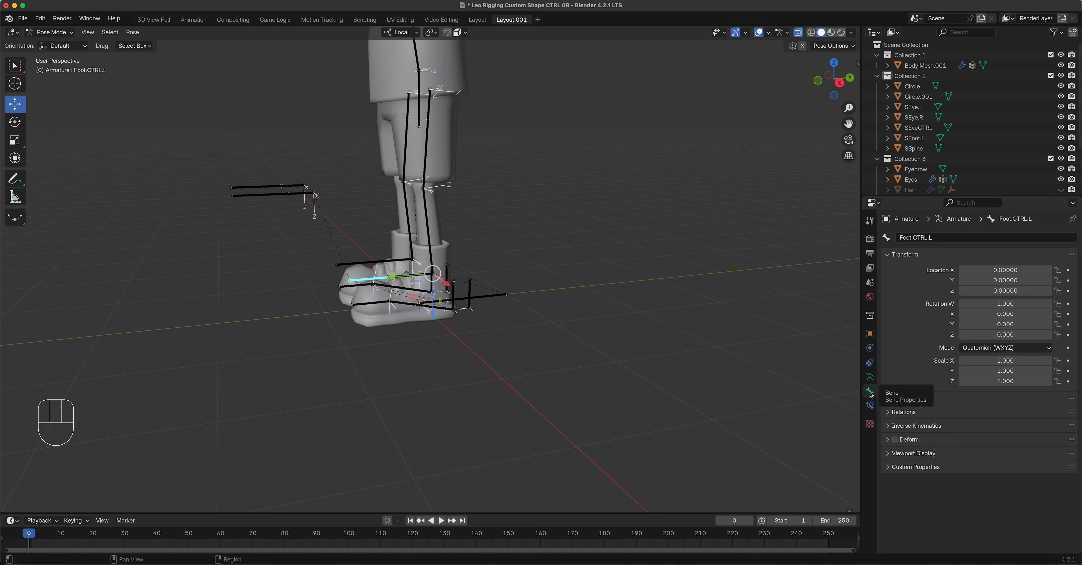
left_click(896, 456)
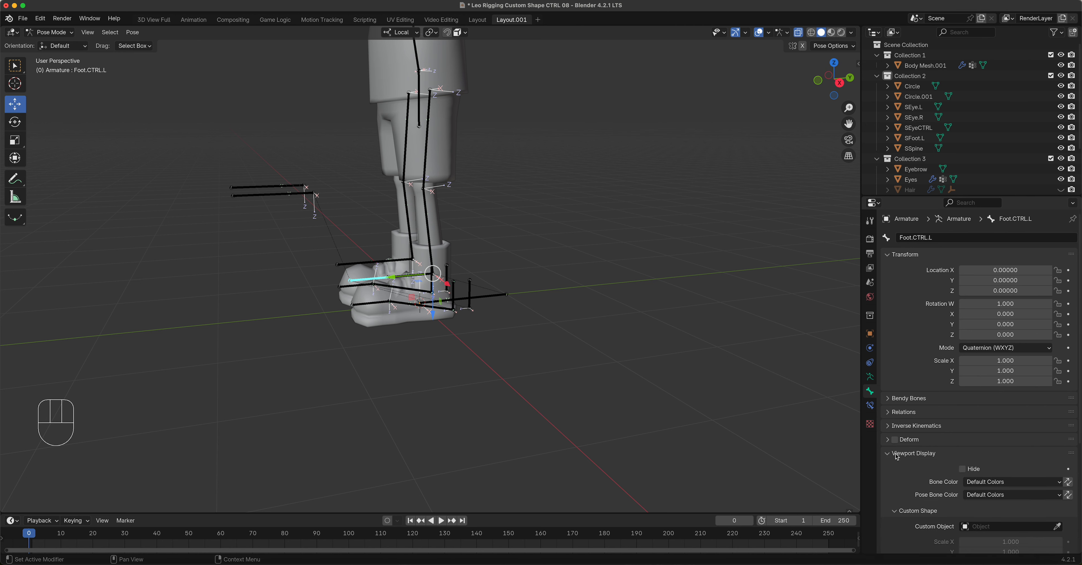
scroll(944, 457, "down", 7)
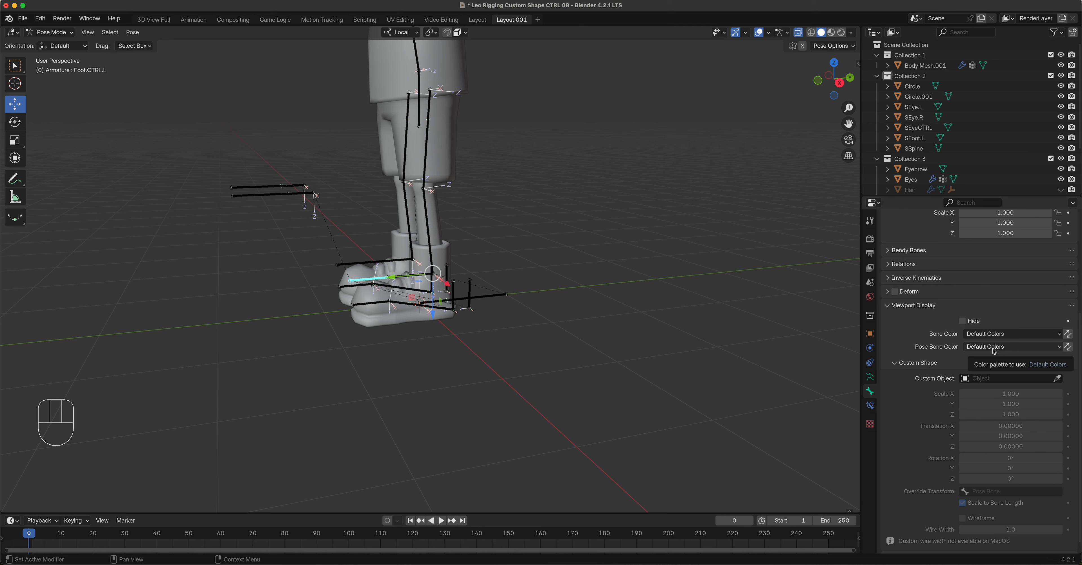
left_click(995, 348)
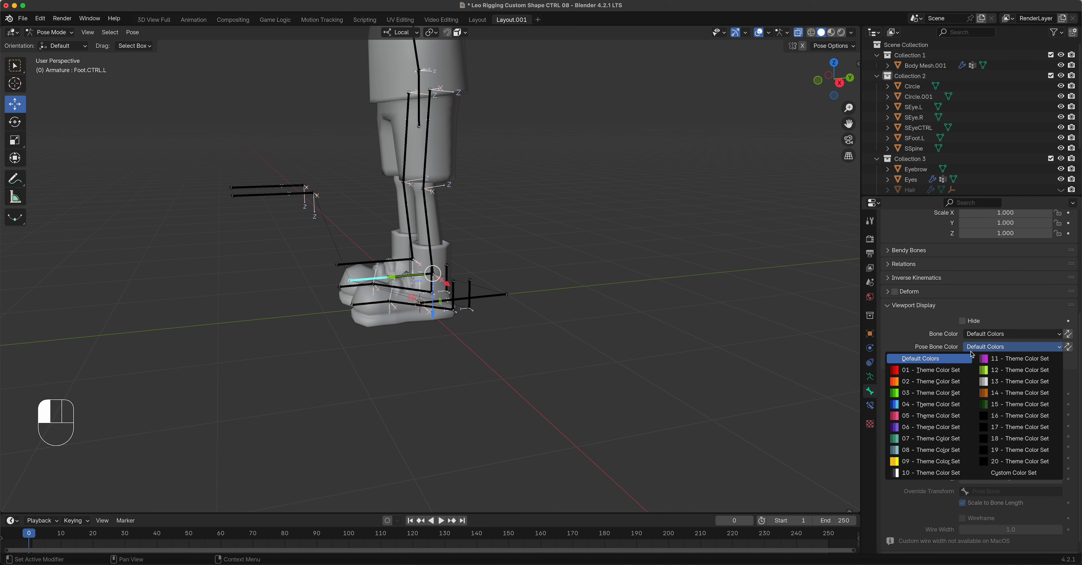
left_click(940, 372)
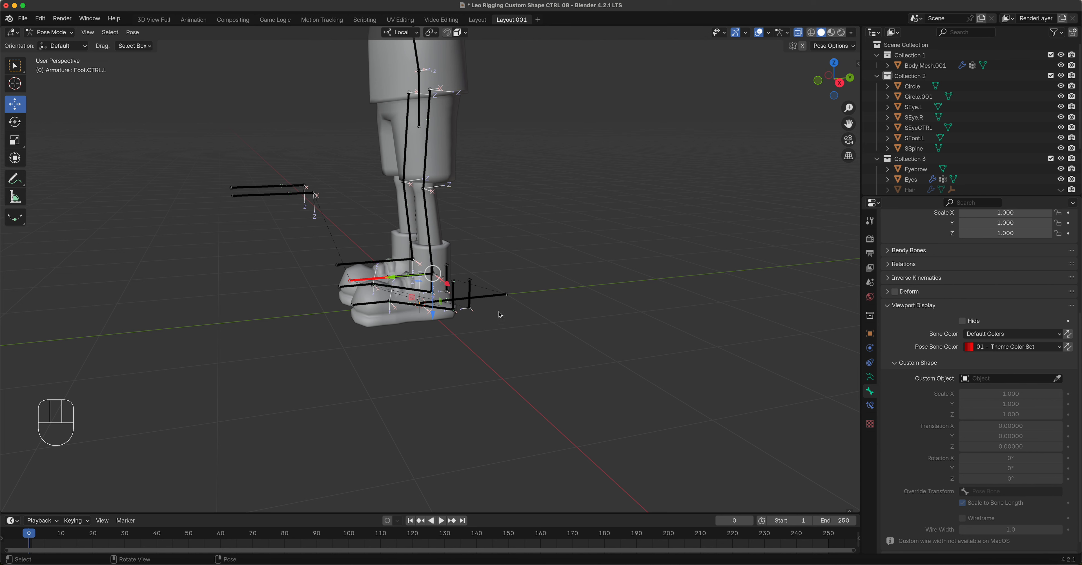
- Select the FootRoll.CTRL.L bone behind the heel and set its bone color to 01 - Theme Color Set
left_click(471, 296)
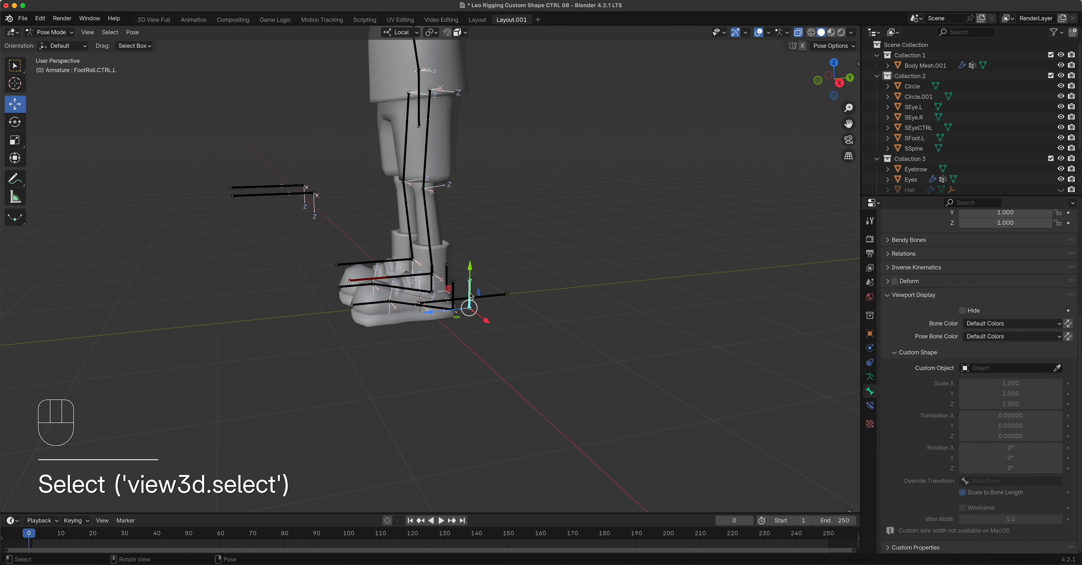
key("r")
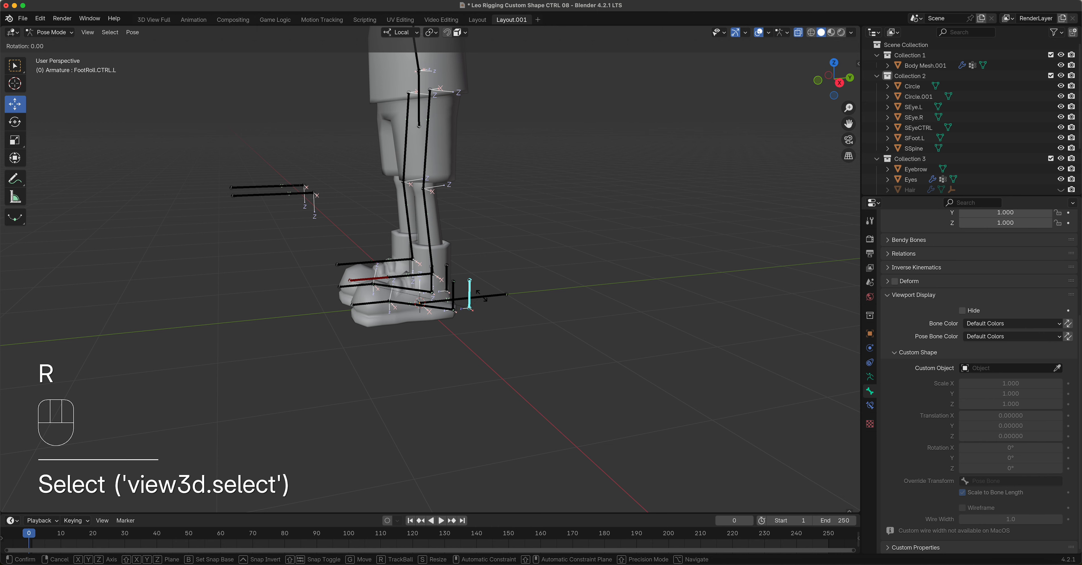
key("x")
right_click(470, 289)
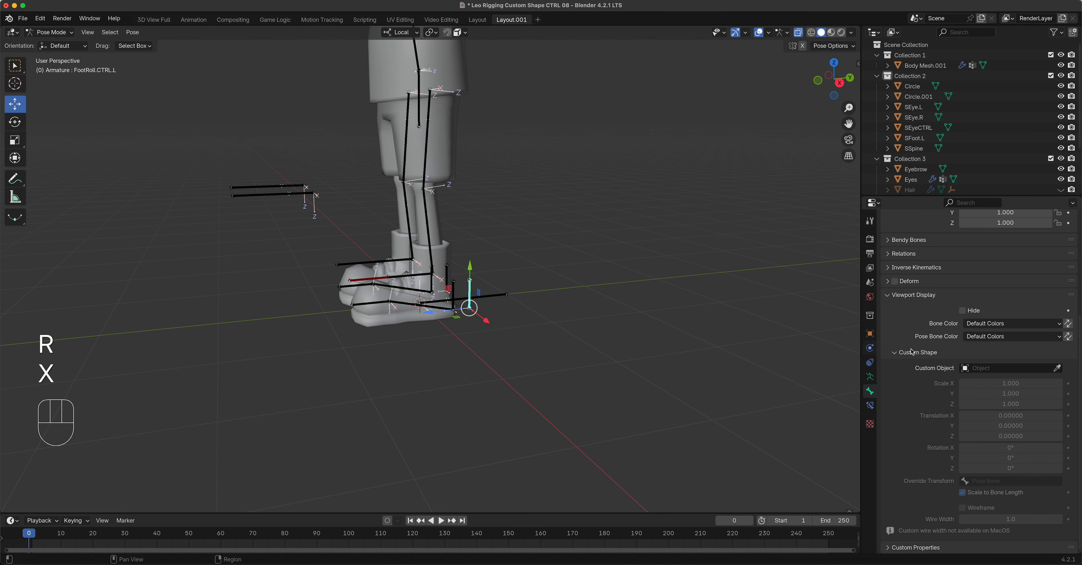
left_click(979, 323)
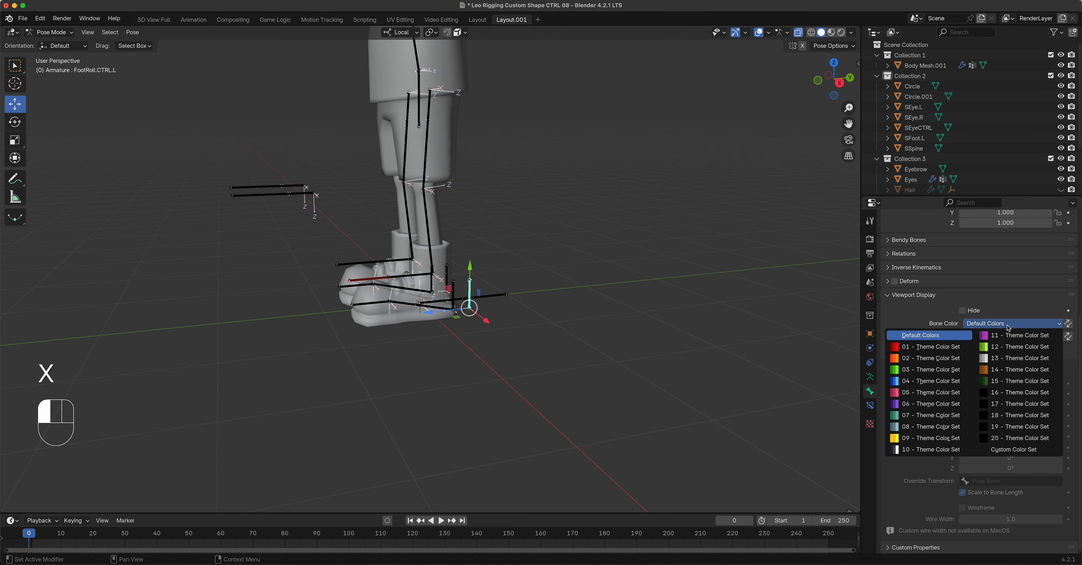
left_click(929, 347)
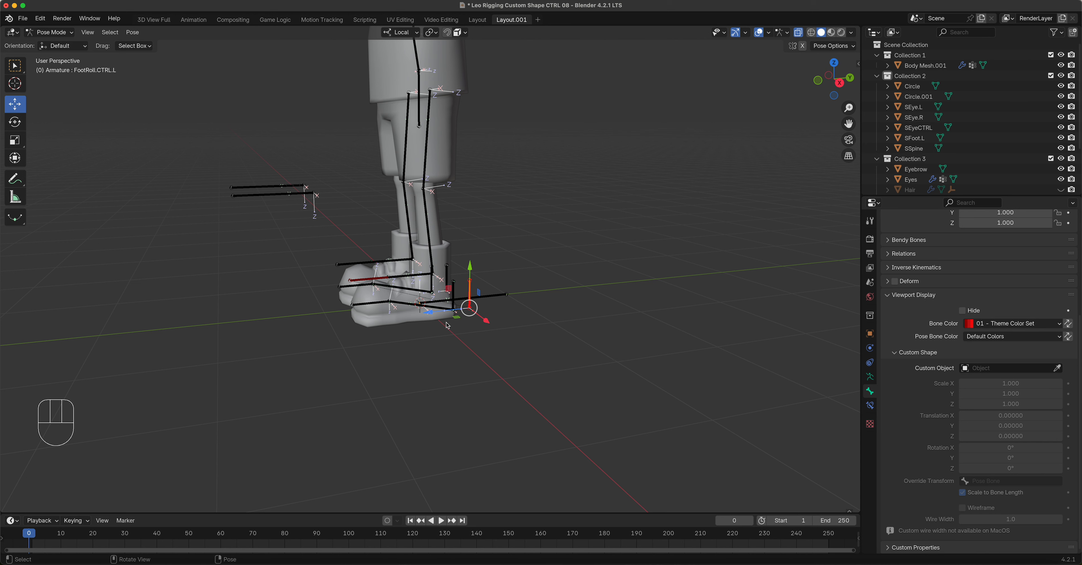
- Select the Foot.CTRL.L bone again and assign SFoot.L as its custom shape object
left_click(374, 282)
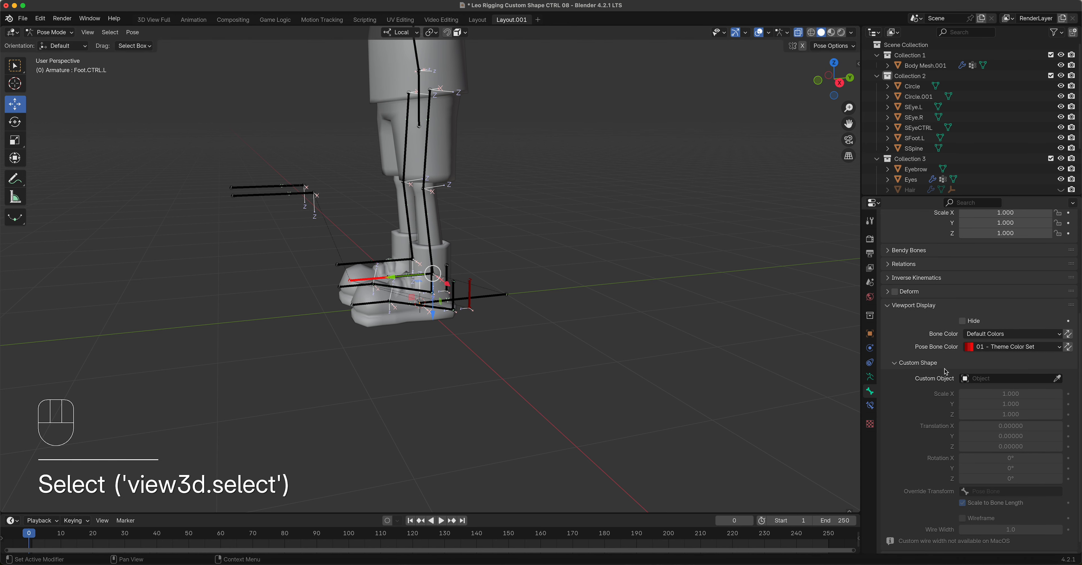
left_click(976, 380)
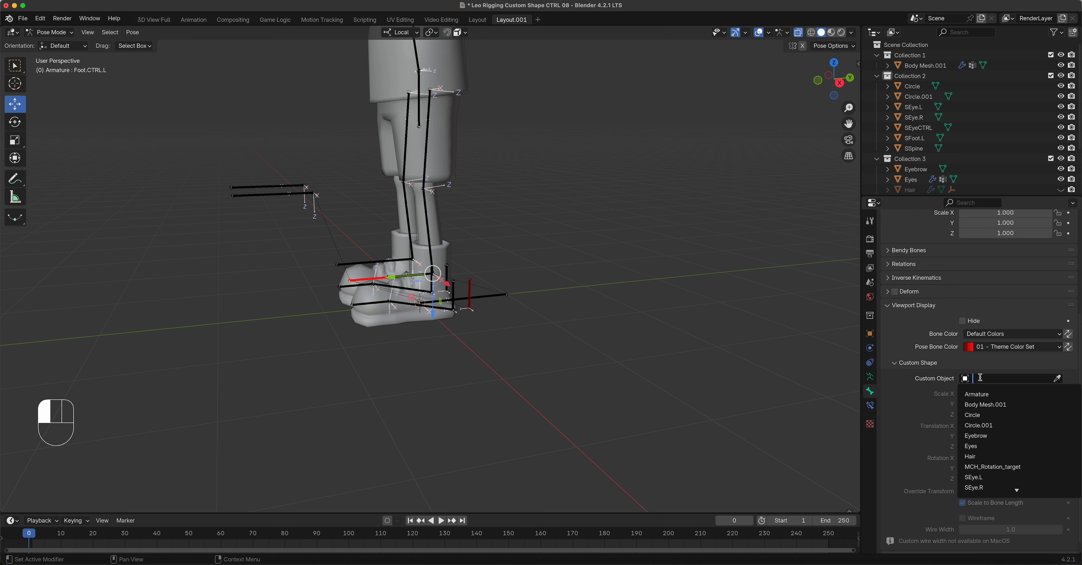
type("sf")
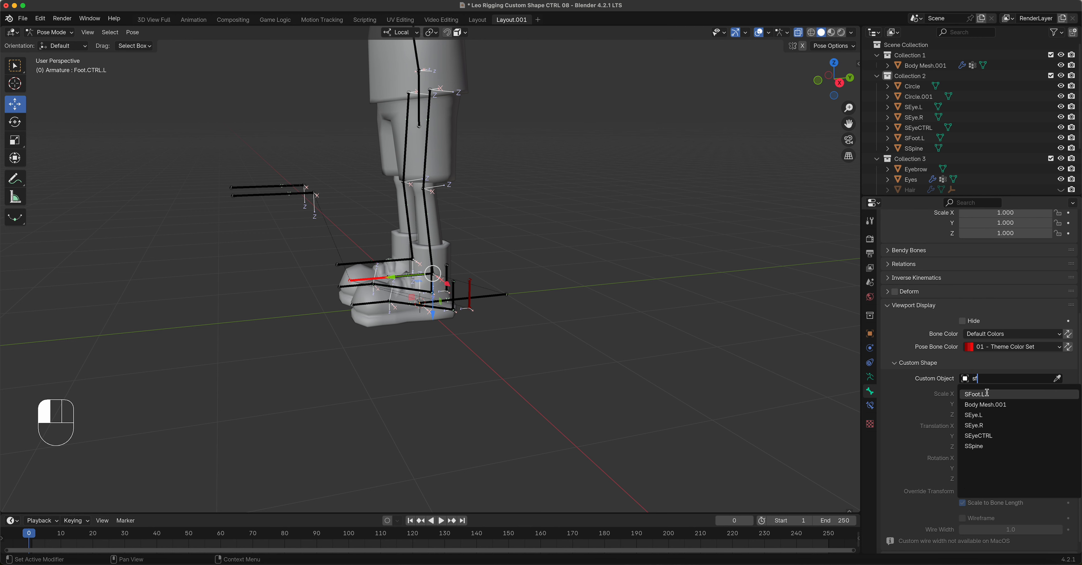
left_click(977, 395)
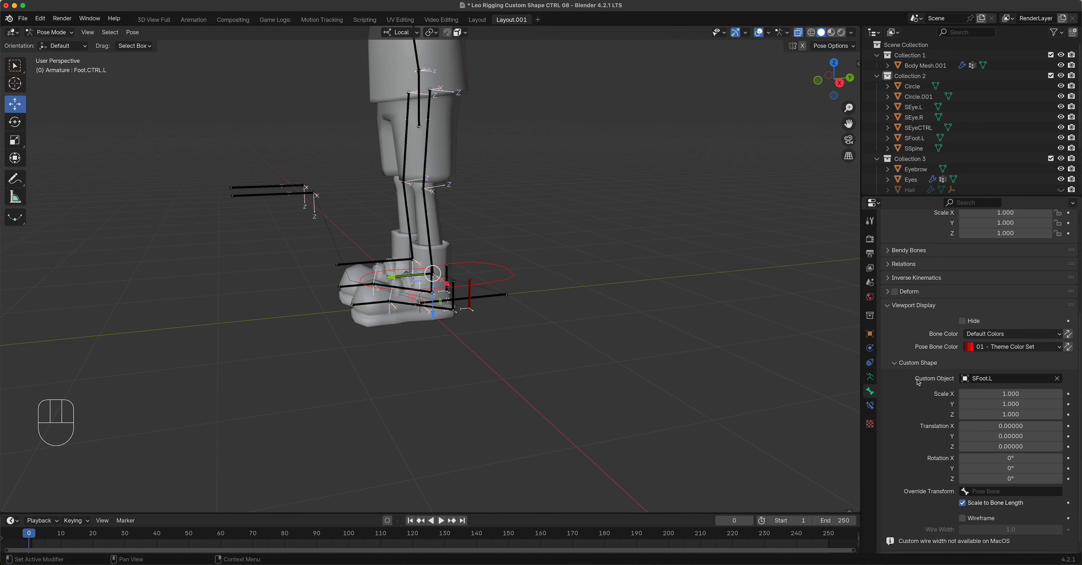
scroll(470, 312, "up", 2)
scroll(470, 315, "up", 3)
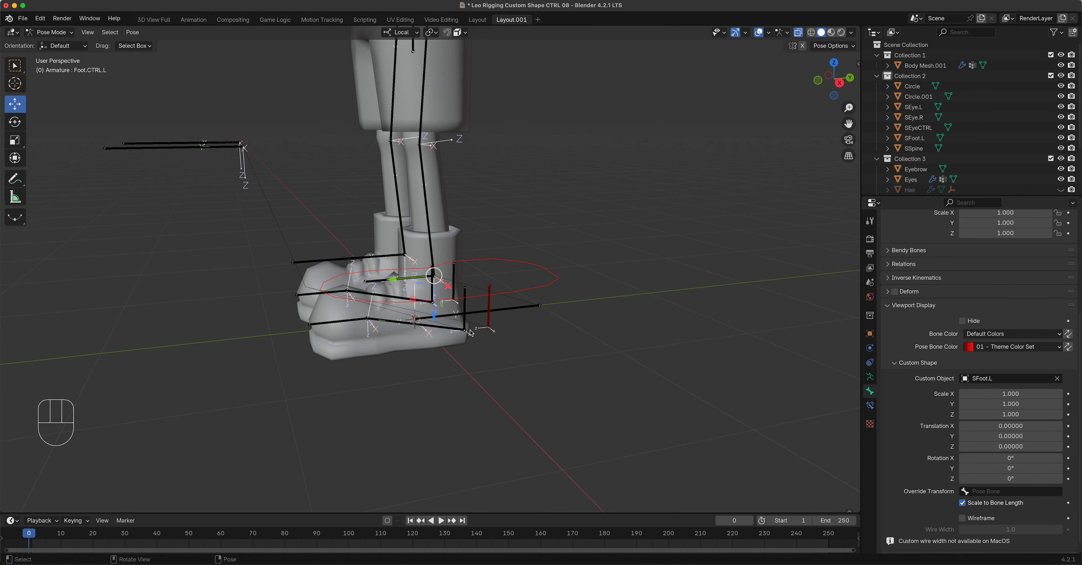
- Switch the transform orientation to Global with the left foot's control shape seen from directly below
middle_click_drag(496, 319, 458, 349)
scroll(651, 294, "down", 5)
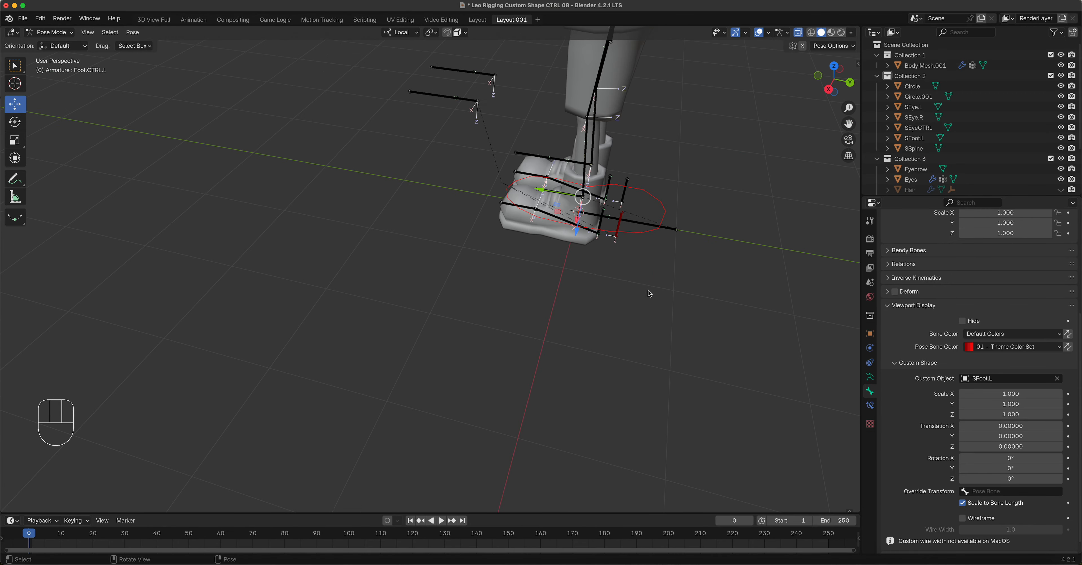
middle_click_drag(667, 222, 319, 294)
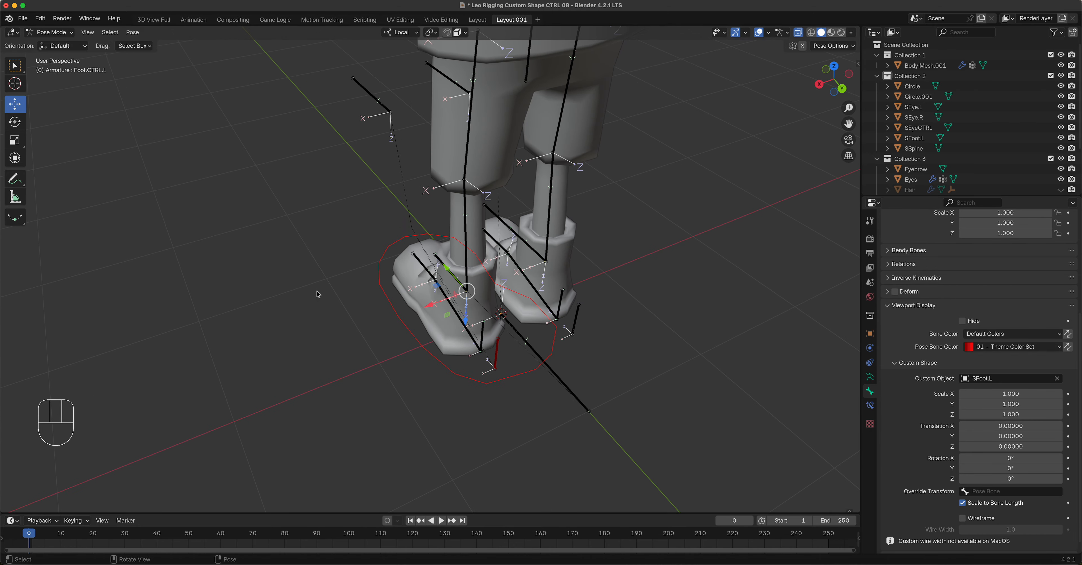
key("ctrl+KP_7")
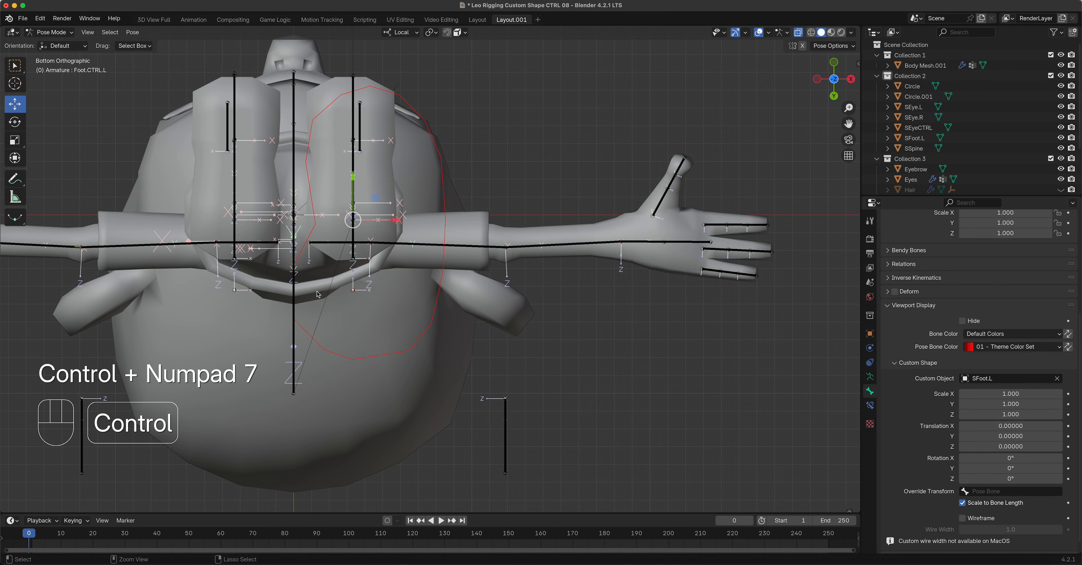
middle_click_drag(440, 270, 462, 303, "shift")
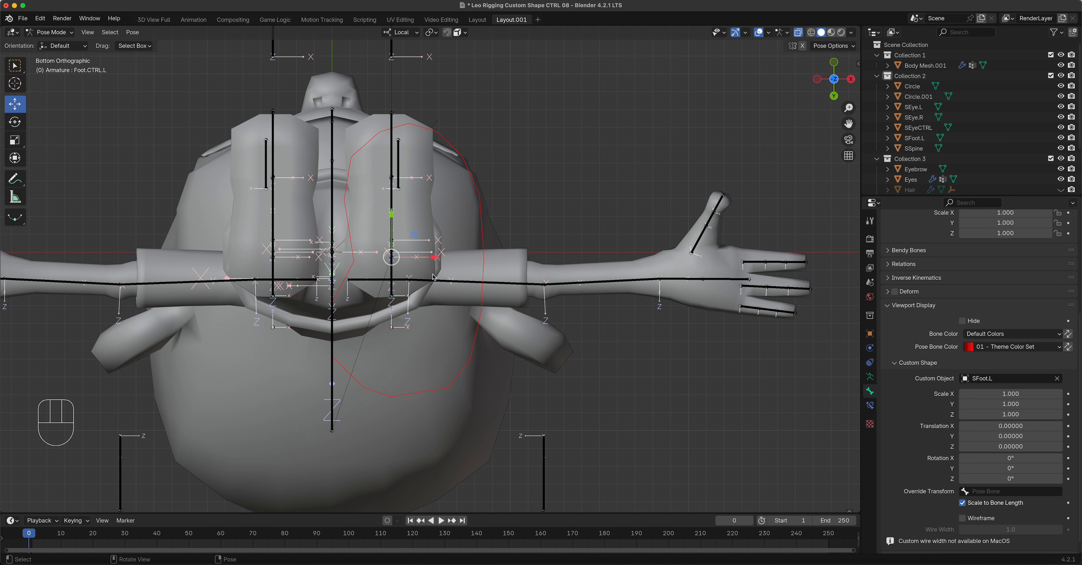
left_click(402, 32)
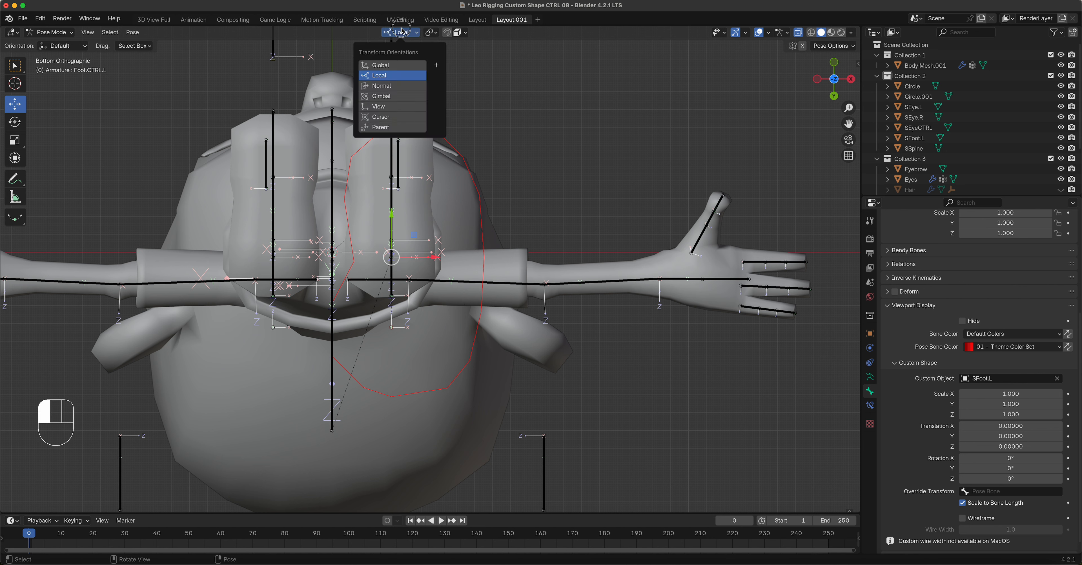
left_click(398, 66)
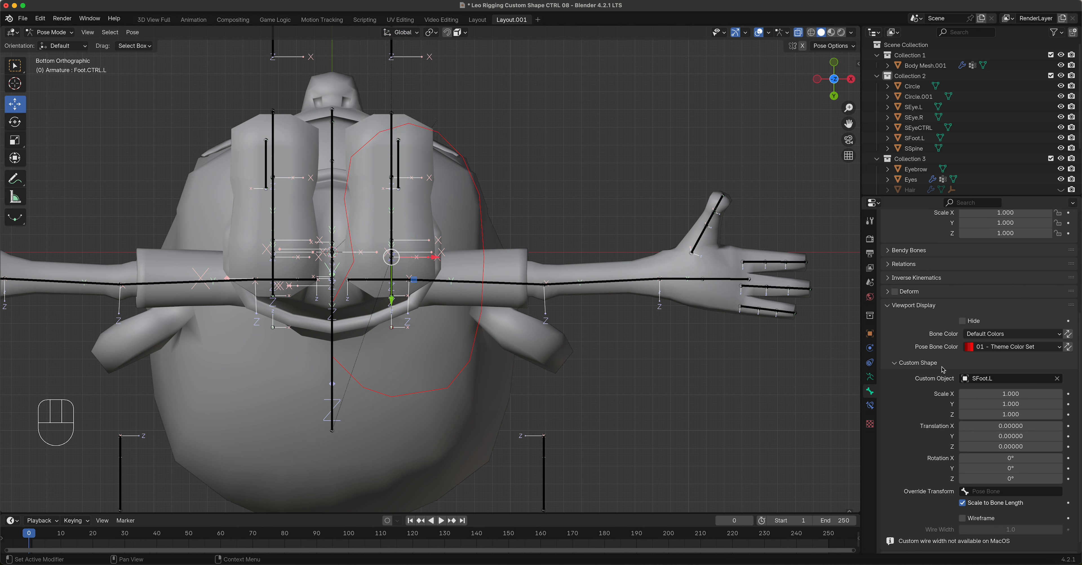
- Set the custom shape's Y scale to -1 for the Foot.CTRL.L bone
left_click(997, 404)
type("-")
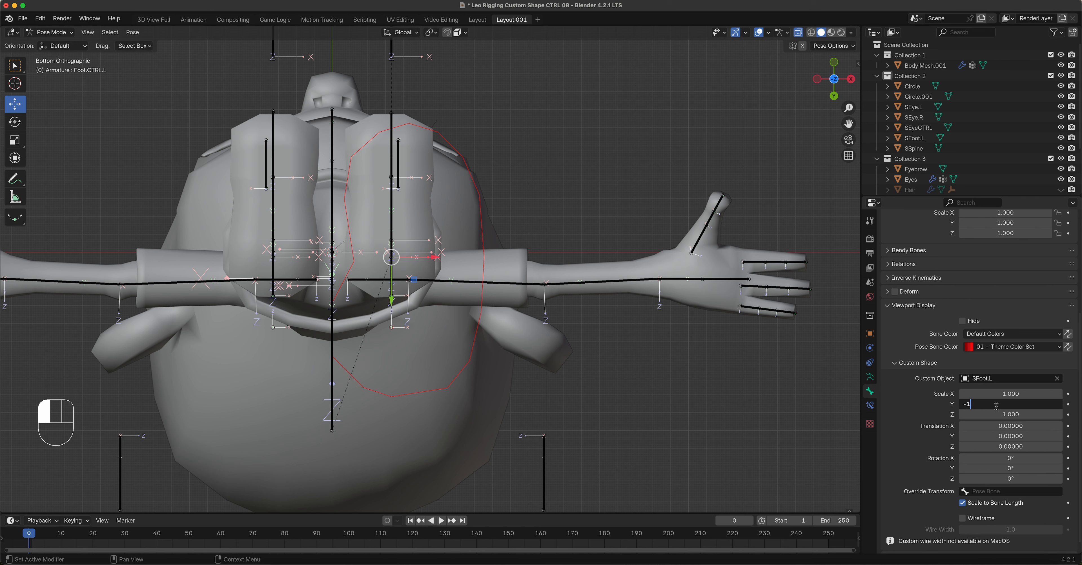
type("1")
key("Return")
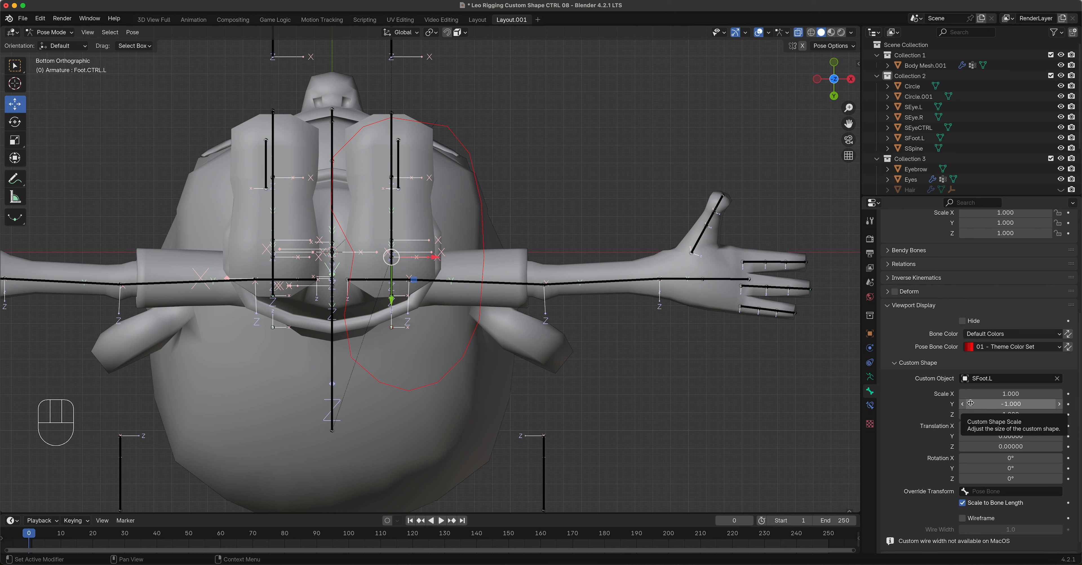
left_click_drag(970, 395, 997, 390)
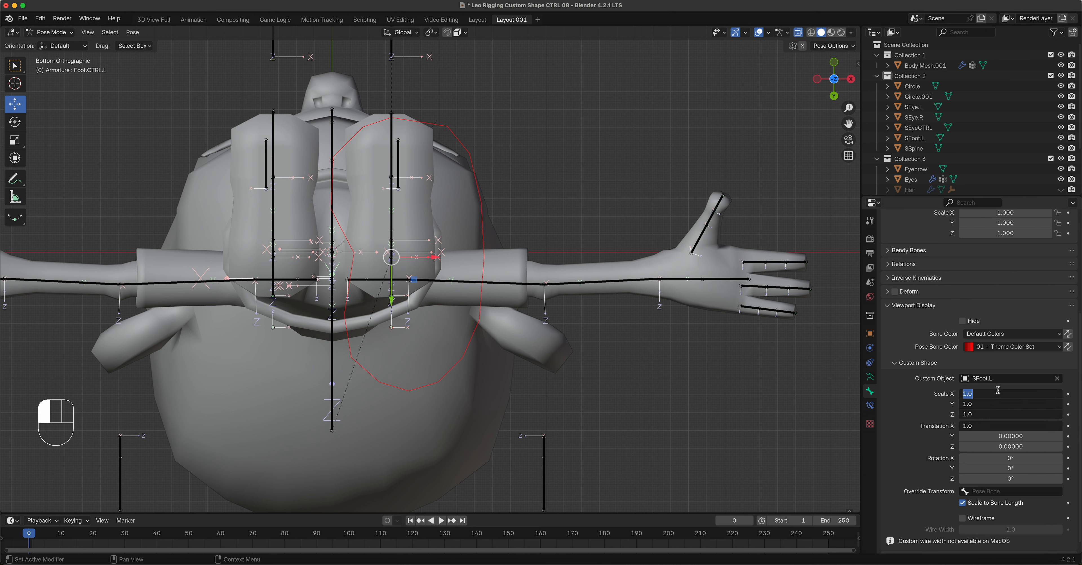
type("1.2")
key("Return")
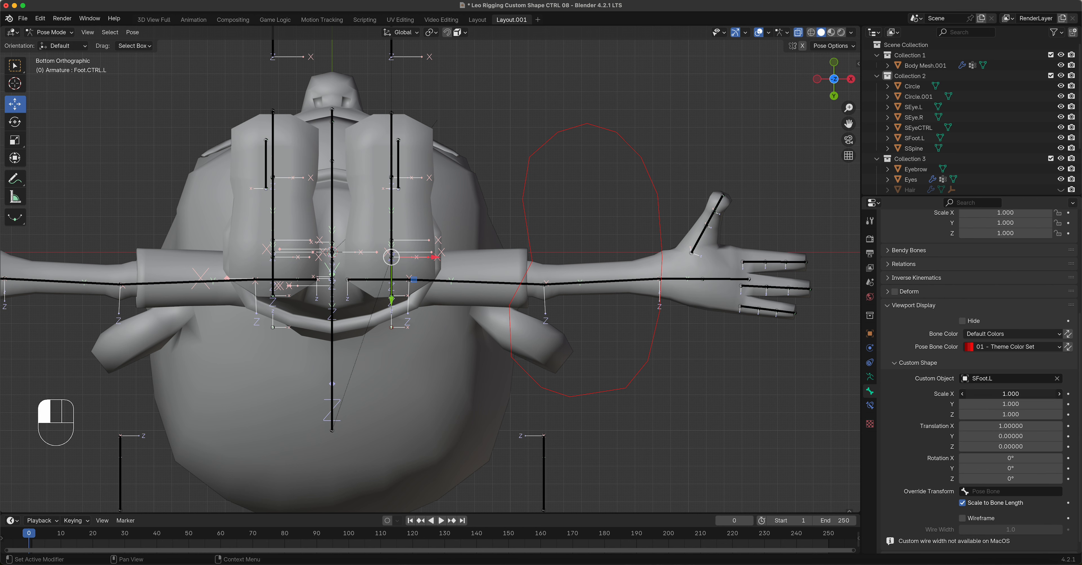
key("super+z")
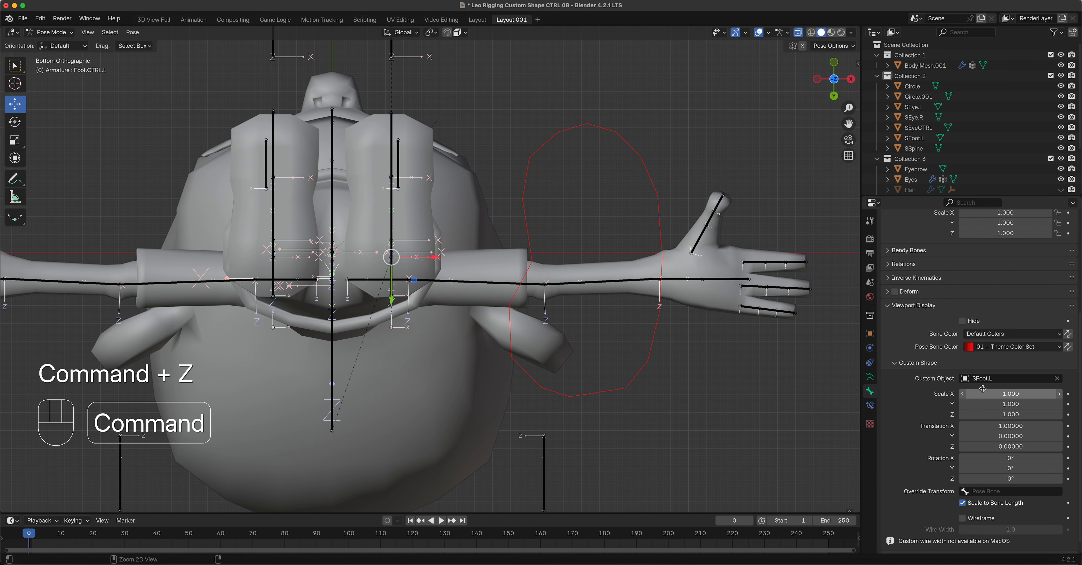
key("super+z")
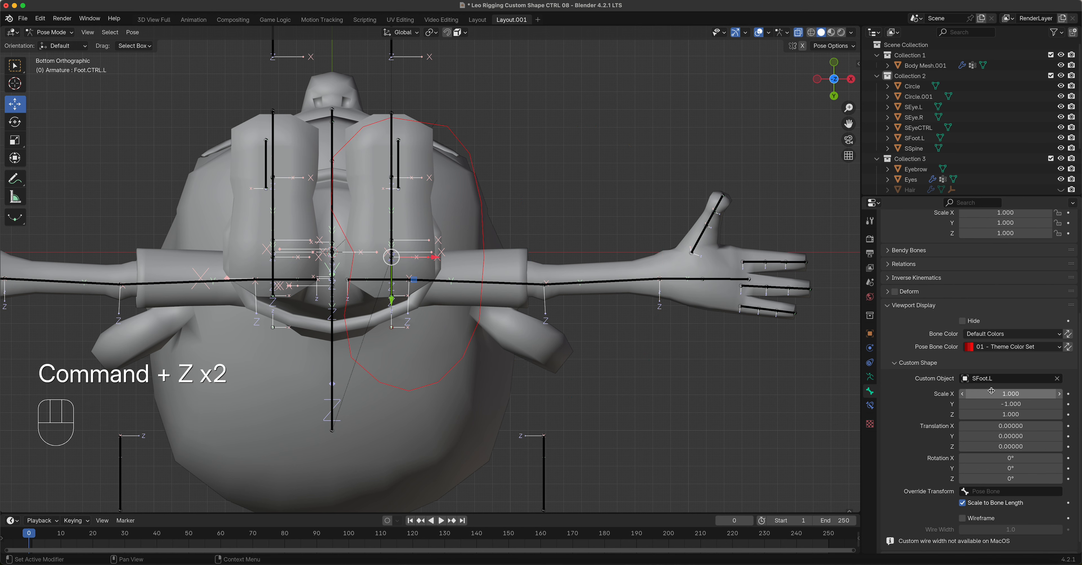
- Try enlarging the foot's custom shape with a scale of 1.2 on X and Z and -1.2 on Y
left_click(987, 393)
mouse_move(987, 394)
left_mouse_down()
mouse_move(987, 414)
mouse_move(1004, 414)
mouse_move(987, 404)
mouse_move(1017, 404)
mouse_move(987, 404)
left_mouse_up()
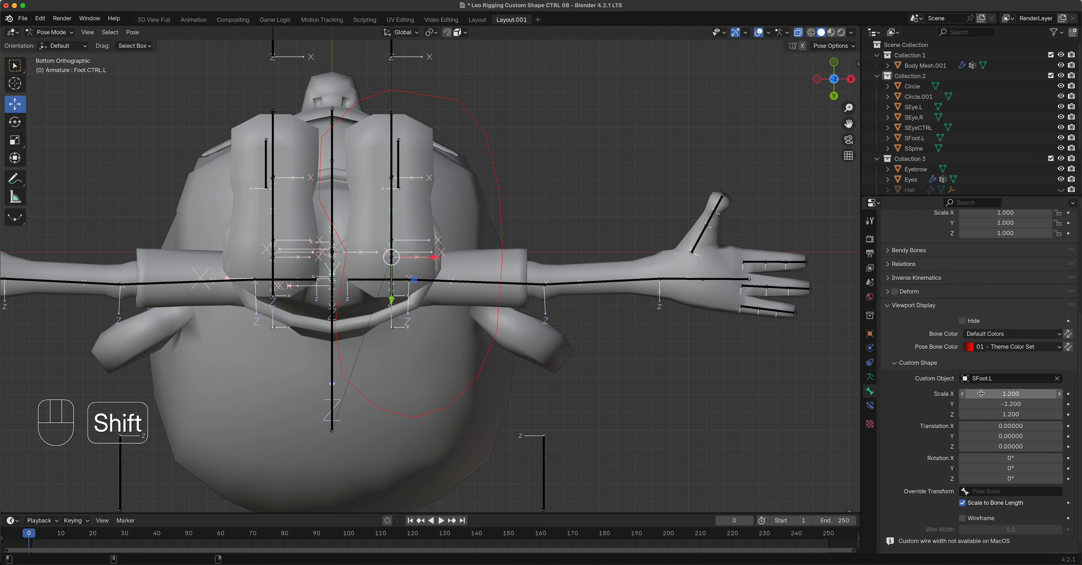
left_click(986, 394)
left_click(929, 411)
- Set the Foot.CTRL.L custom shape's scale to 0.8 on X and Z and -0.8 on Y
left_click_drag(989, 394, 989, 415)
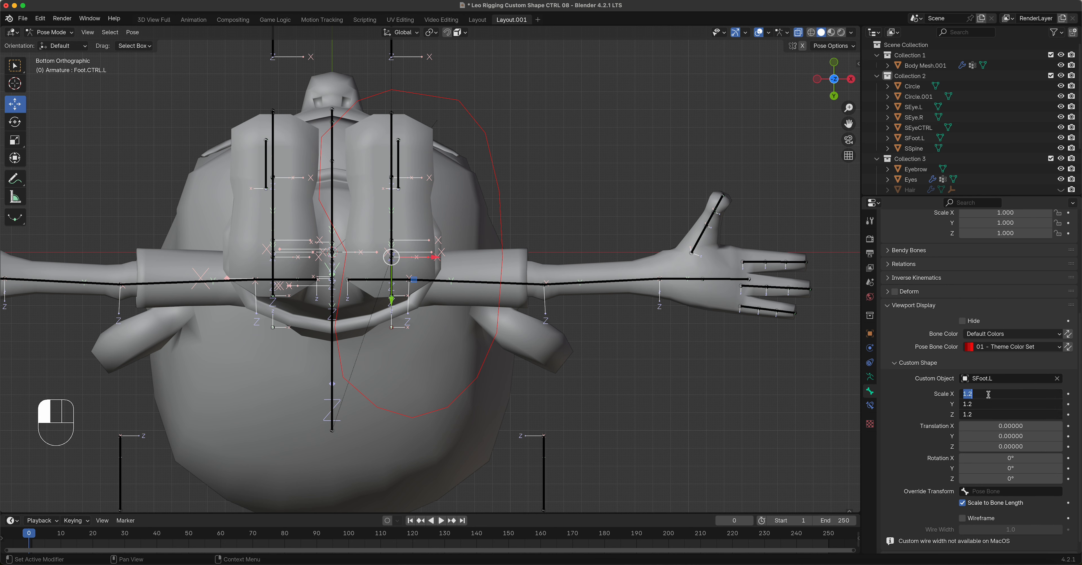
type(".8")
key("Return")
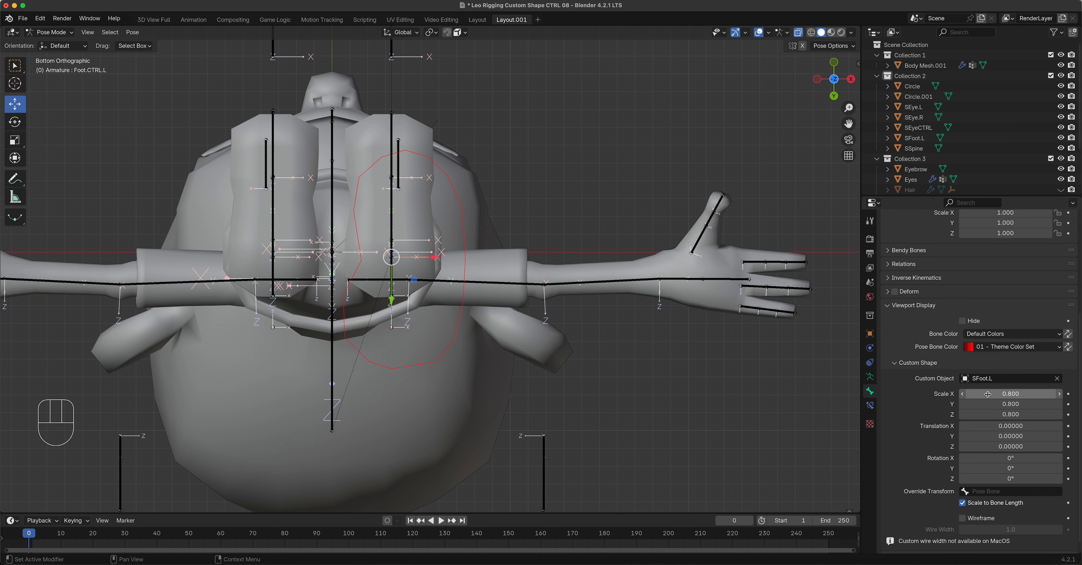
left_click(1000, 405)
type("-")
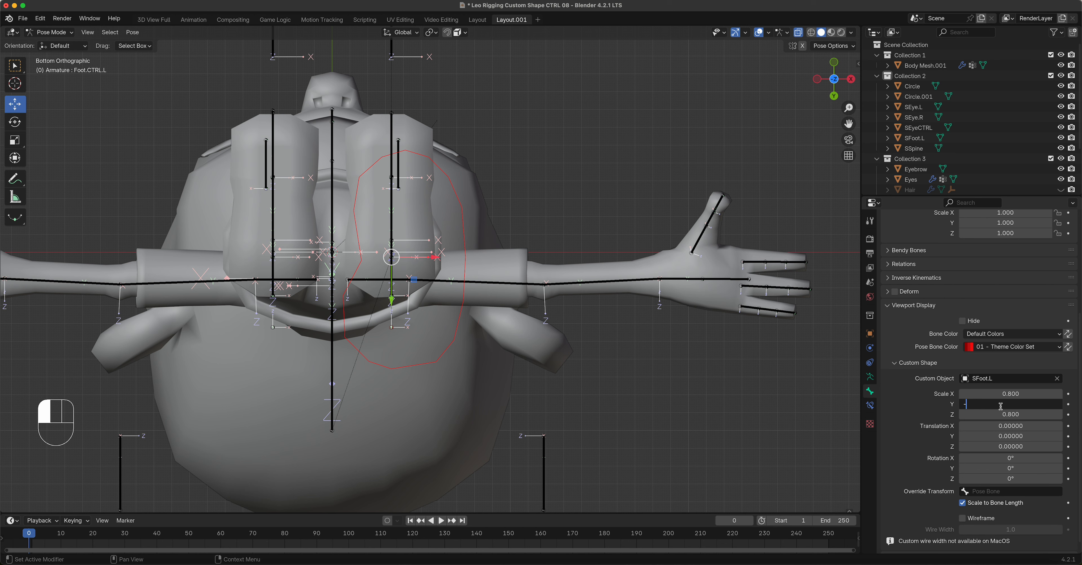
type("0.8")
key("Return")
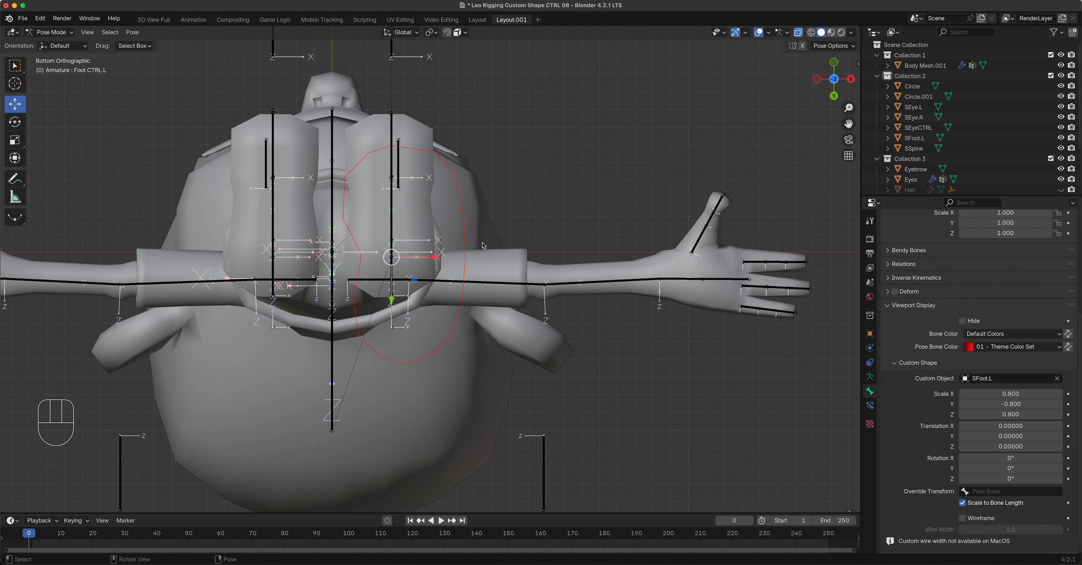
- Fit the custom shape around the left shoe by setting its translation to -0.06 on X and 0.27 on Y
left_click(996, 436)
left_click_drag(997, 436, 1013, 436)
left_click(991, 426)
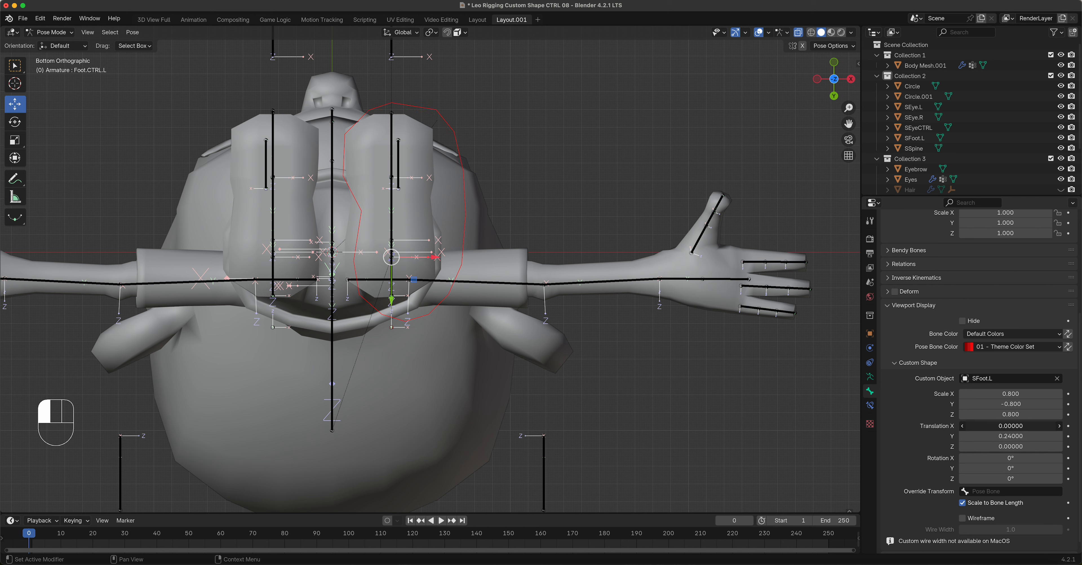
left_click_drag(991, 426, 986, 426)
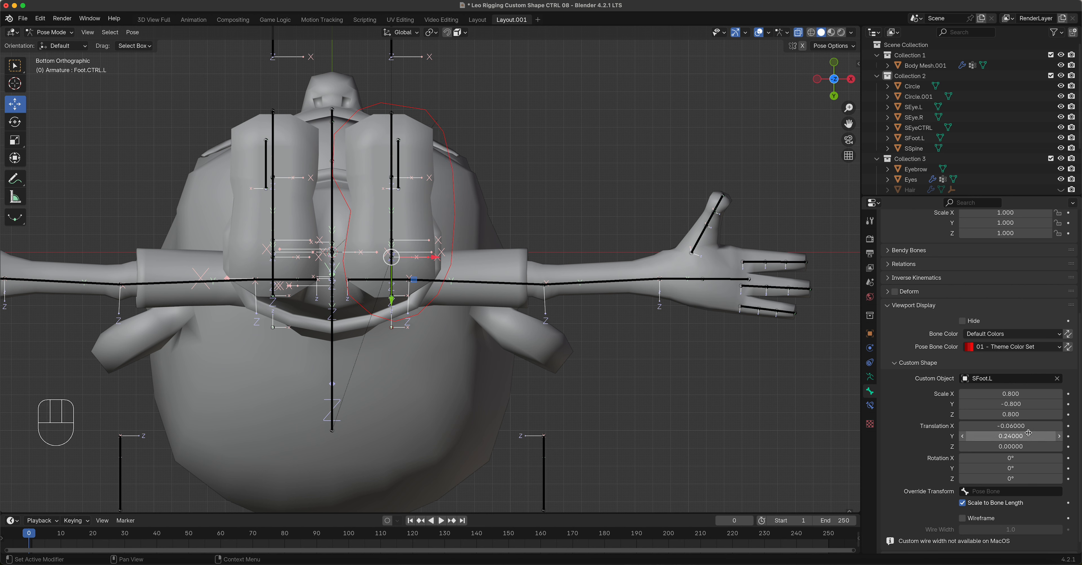
left_click_drag(1052, 435, 1054, 434)
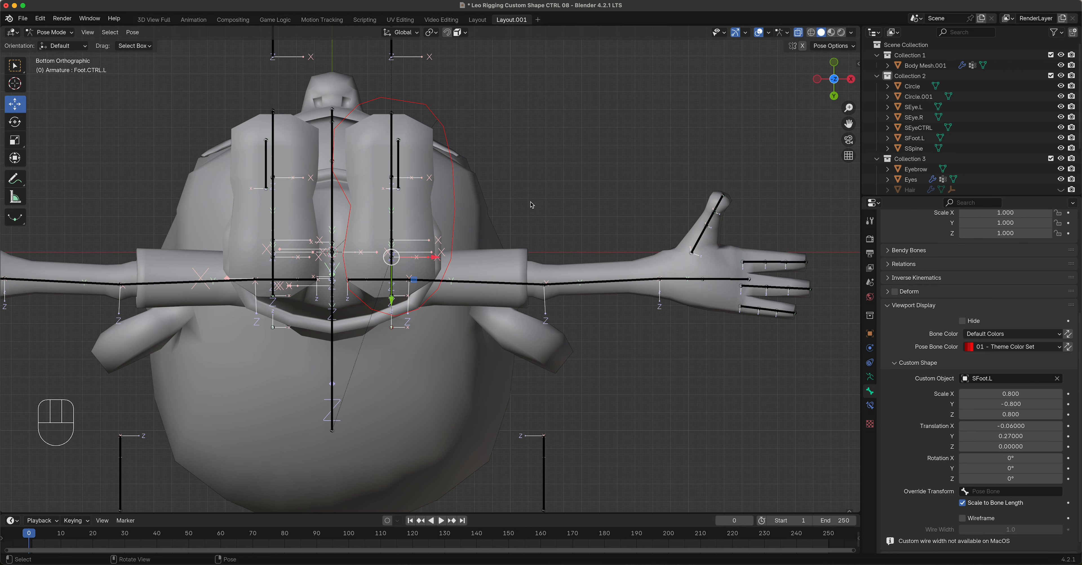
- Set the custom shape's Z translation to 0.4 in the side view and check that it sits at the shoe's sole
key("KP_3")
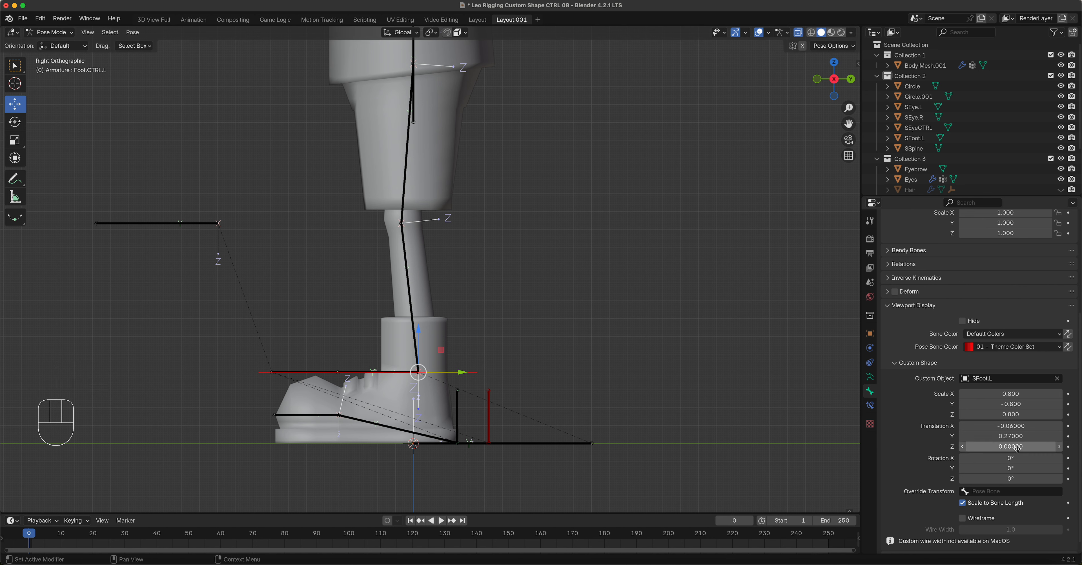
mouse_move(1018, 448)
left_mouse_down()
mouse_move(1042, 448)
mouse_move(1019, 448)
left_mouse_up()
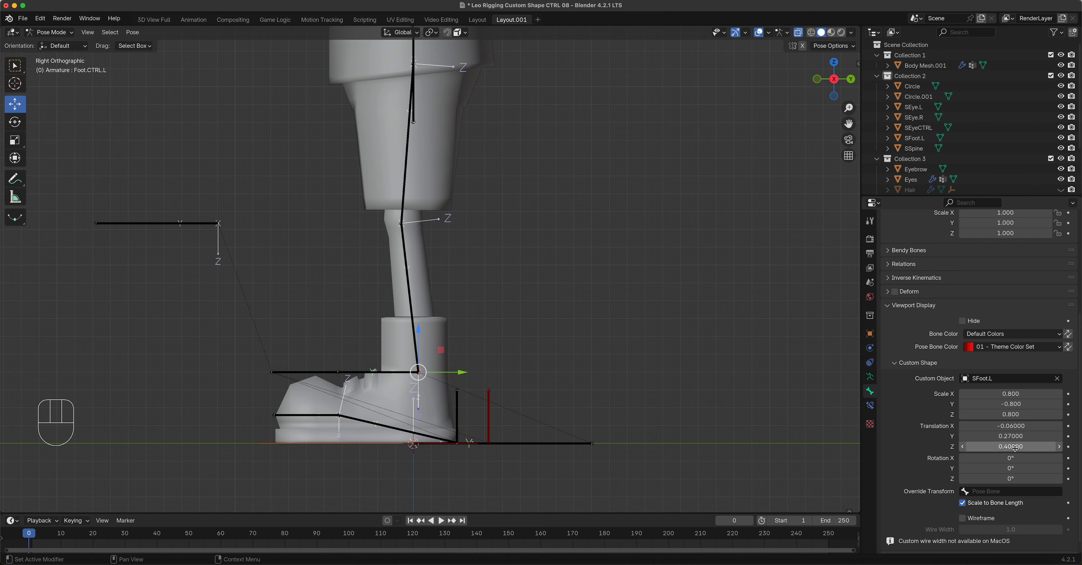
scroll(421, 294, "up", 4)
middle_click_drag(500, 418, 592, 261, "shift")
scroll(568, 297, "up", 3)
middle_click_drag(569, 296, 506, 134, "shift")
scroll(562, 272, "up", 2)
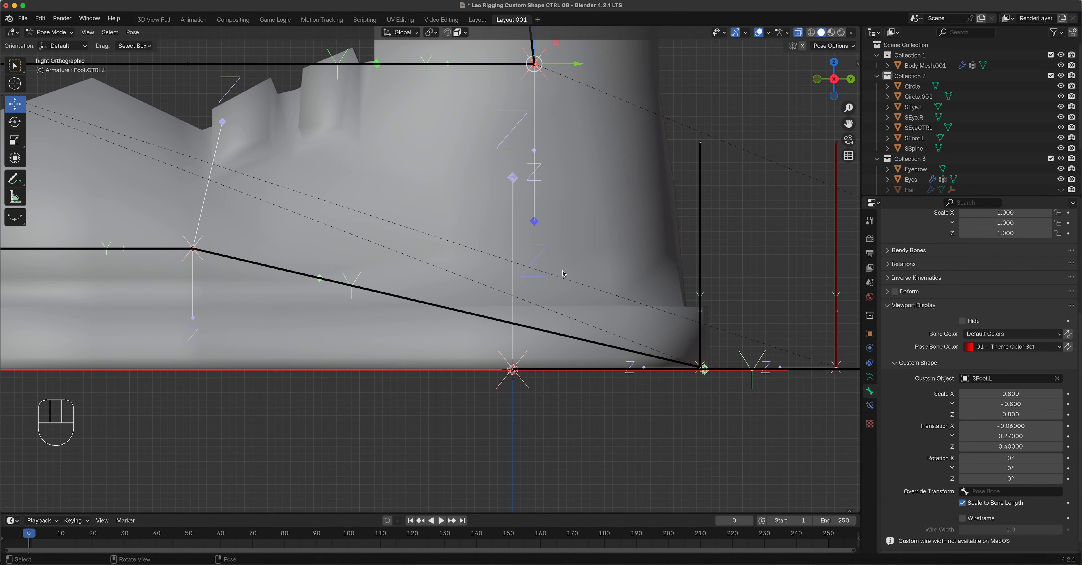
scroll(564, 273, "down", 5)
middle_click_drag(563, 273, 411, 230)
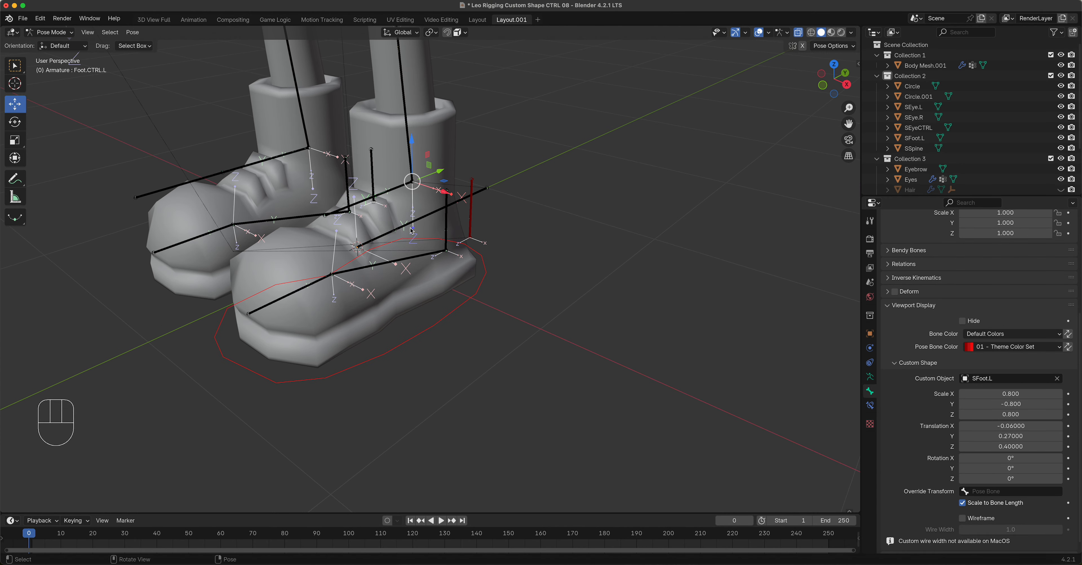
- Select Foot.CTRL.L by its custom shape and test moving the foot, cancelling the move
left_click(435, 326)
middle_click_drag(515, 324, 576, 385, "shift")
scroll(576, 385, "down", 3)
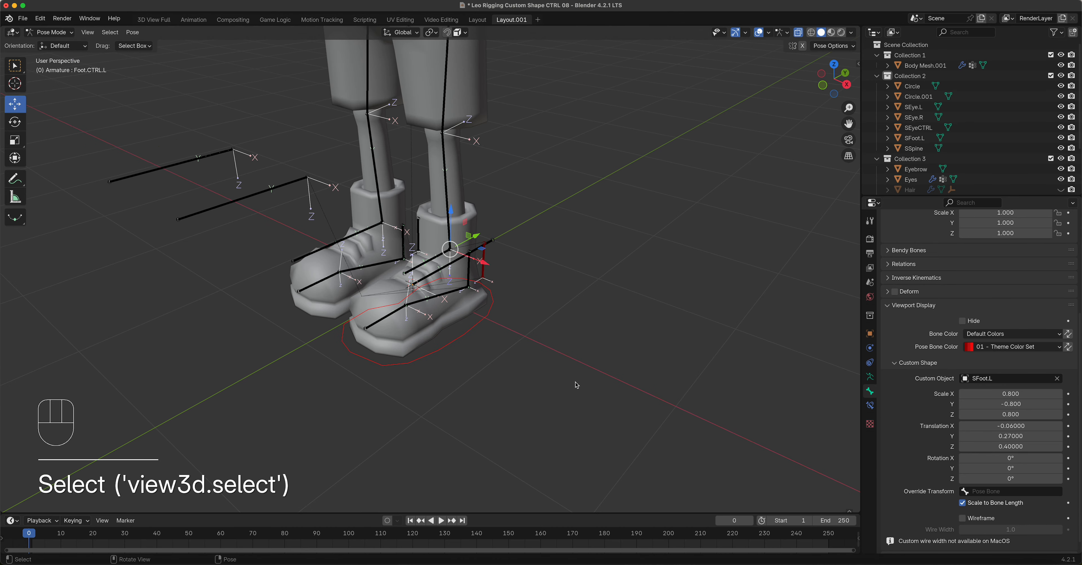
key("g")
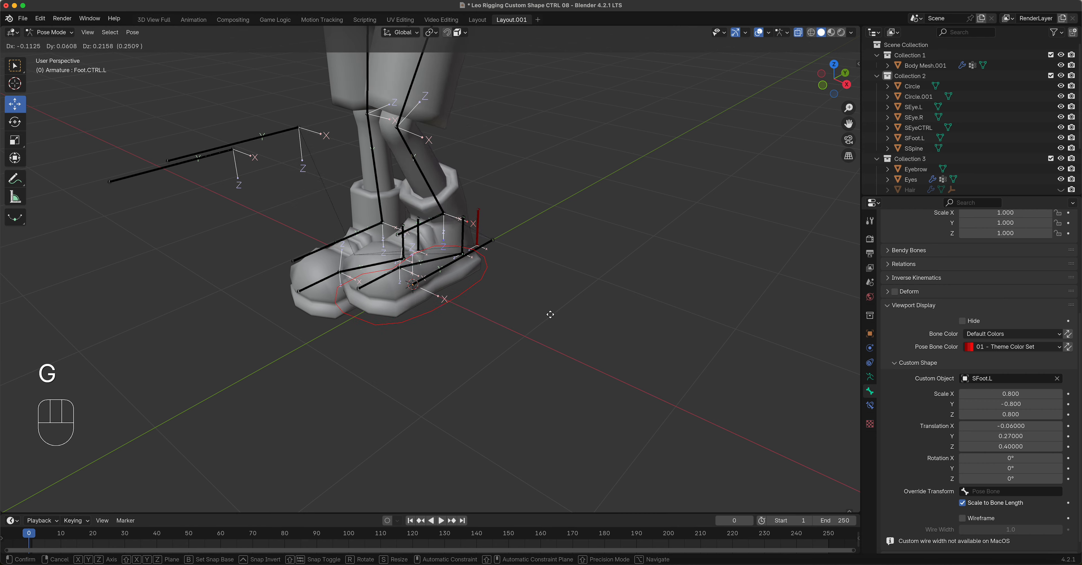
left_click(576, 412)
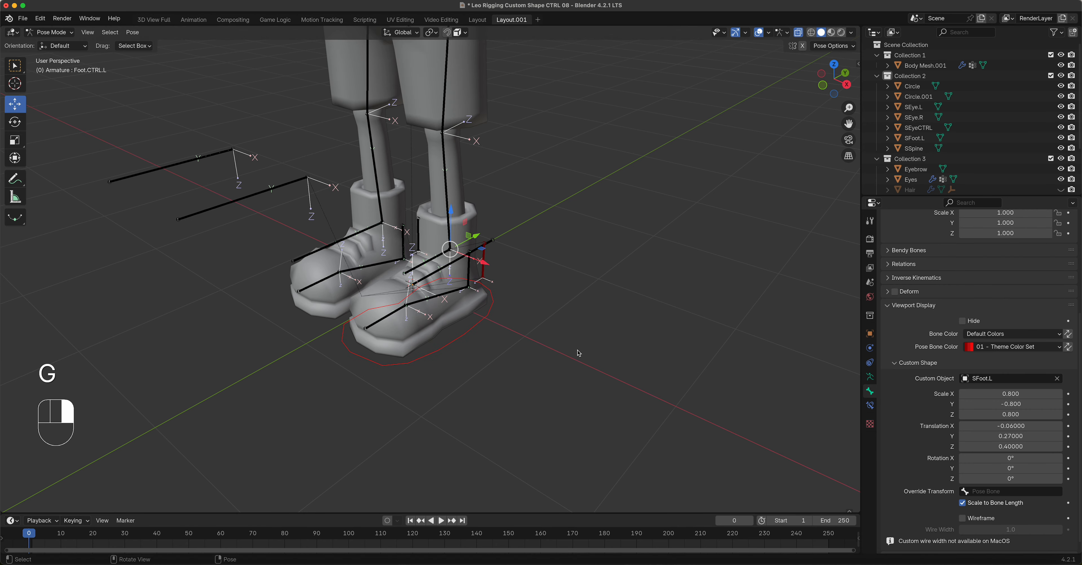
- Select the FootRoll.CTRL.L bone and try Circle as its custom shape object, undoing the assignment
left_click(486, 260)
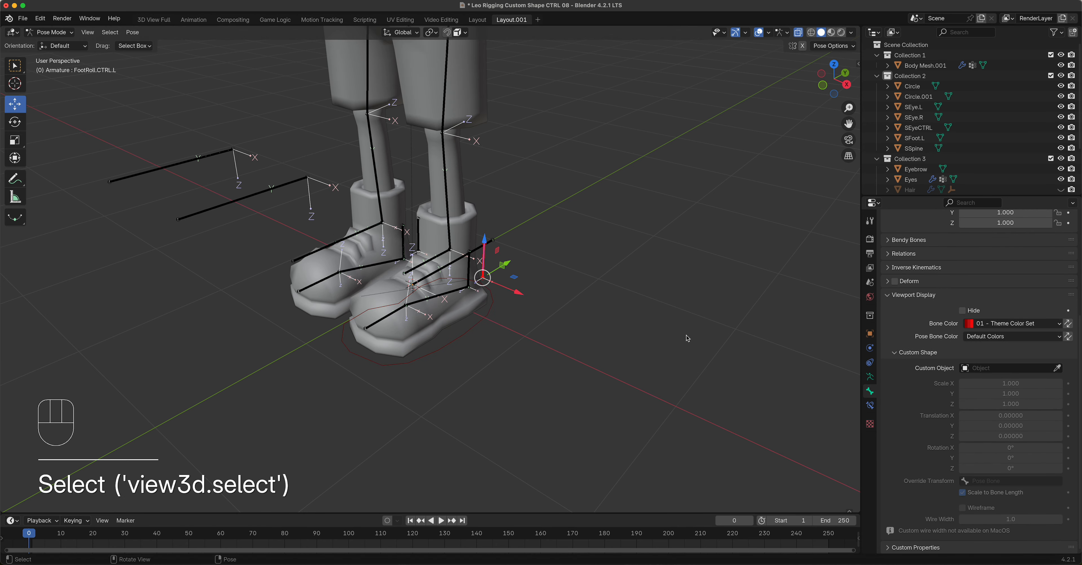
left_click(1013, 368)
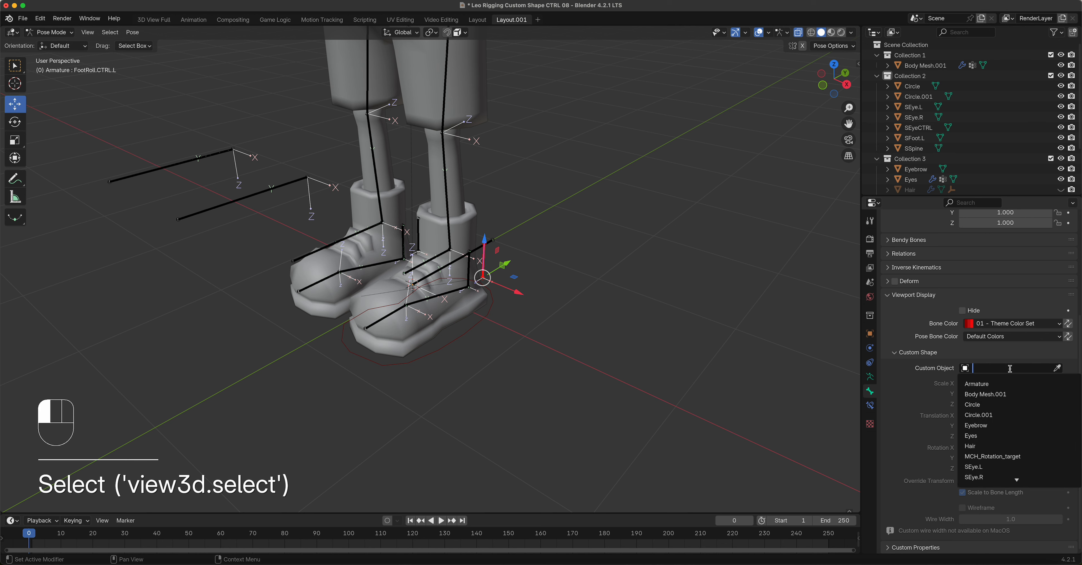
left_click(994, 405)
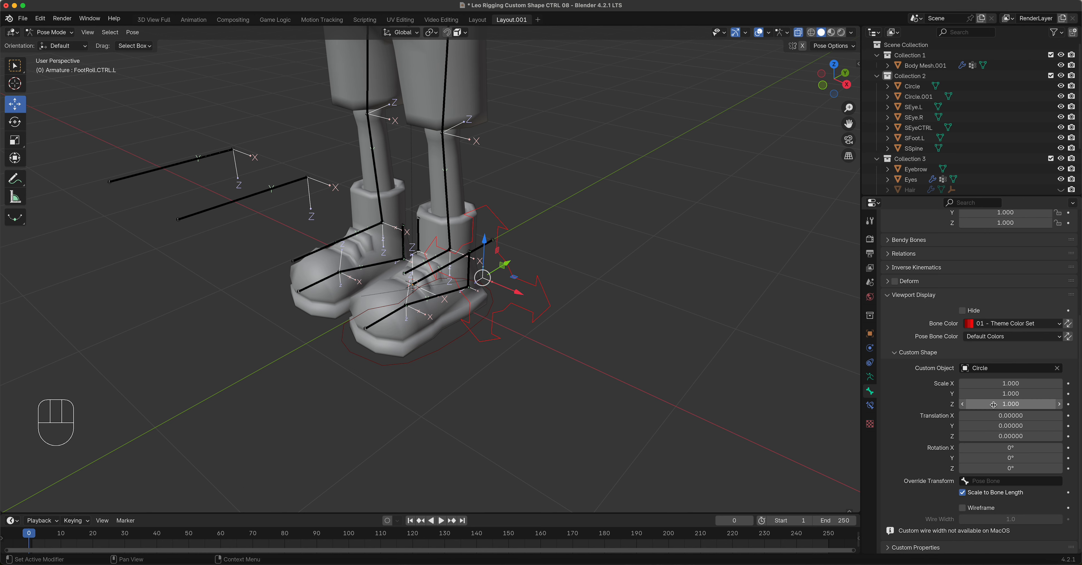
key("super+z")
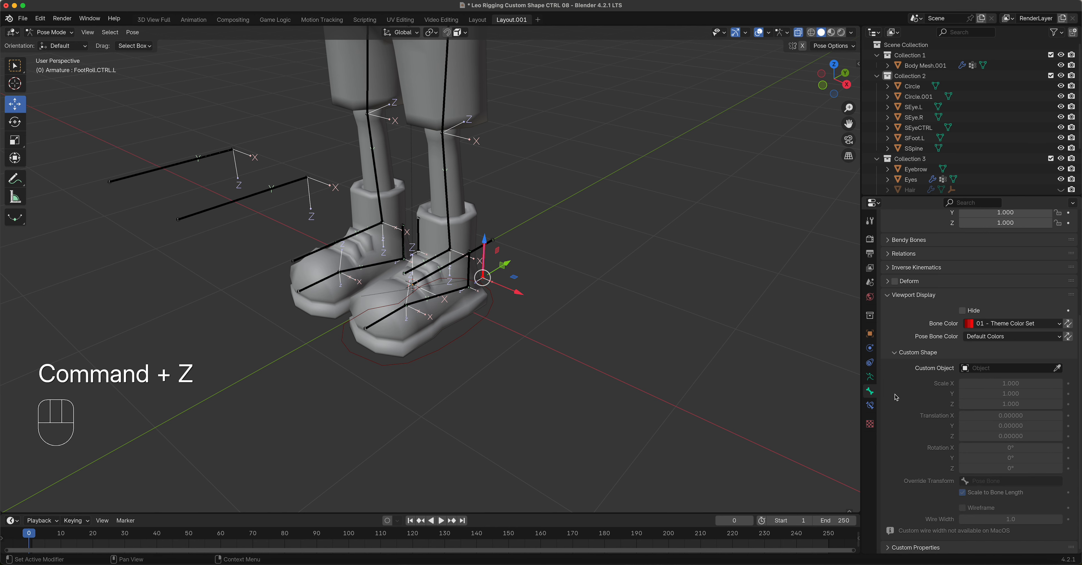
left_click(1002, 372)
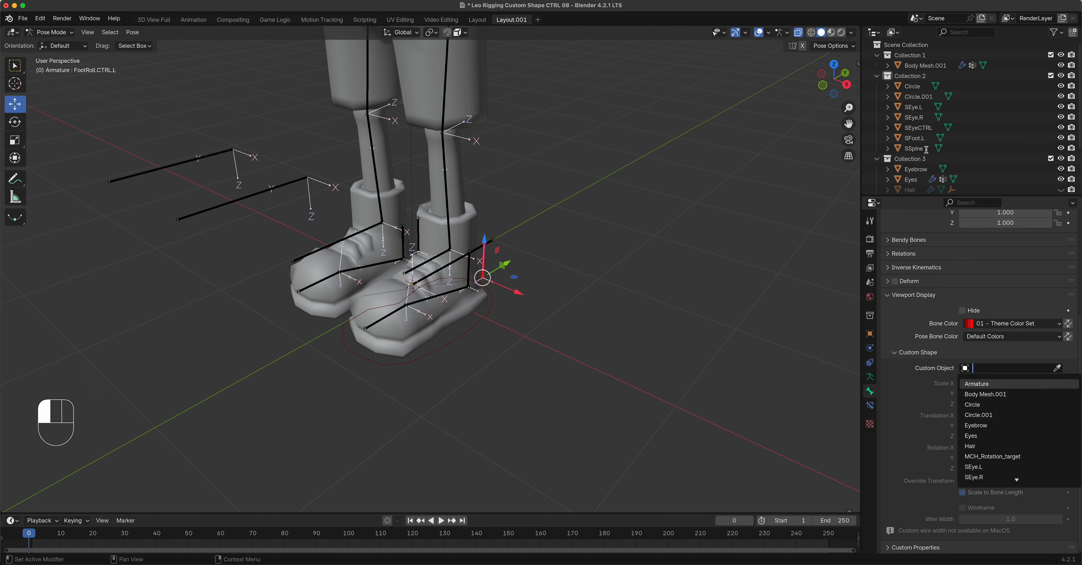
left_click(923, 90)
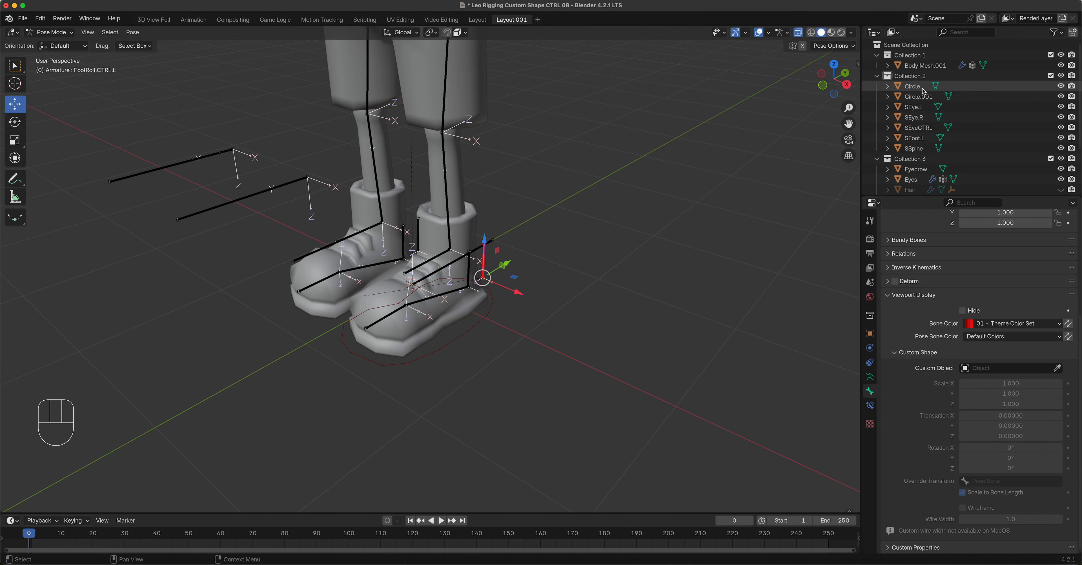
- Select Circle.001 and the large circle SSpine to identify which shape object suits the foot roll control
left_click(920, 96)
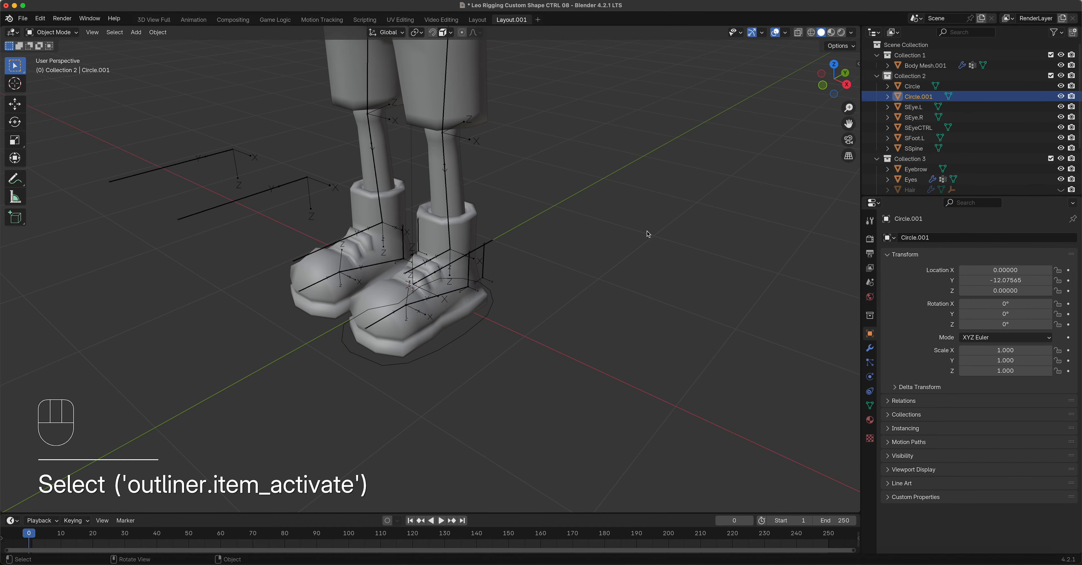
scroll(645, 236, "down", 5)
scroll(643, 234, "down", 3)
middle_click_drag(168, 403, 475, 326, "shift")
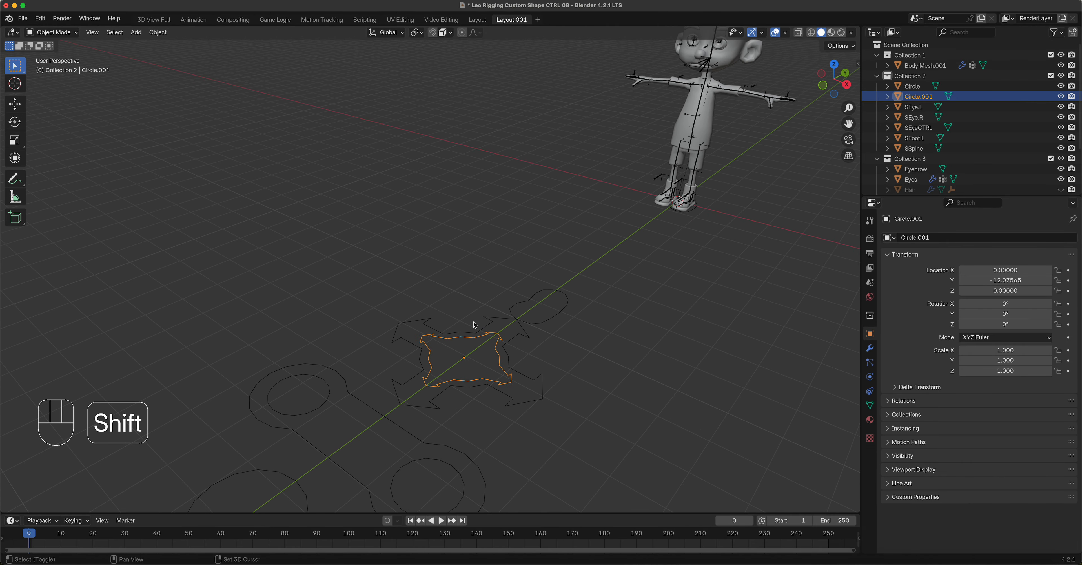
left_click(269, 475)
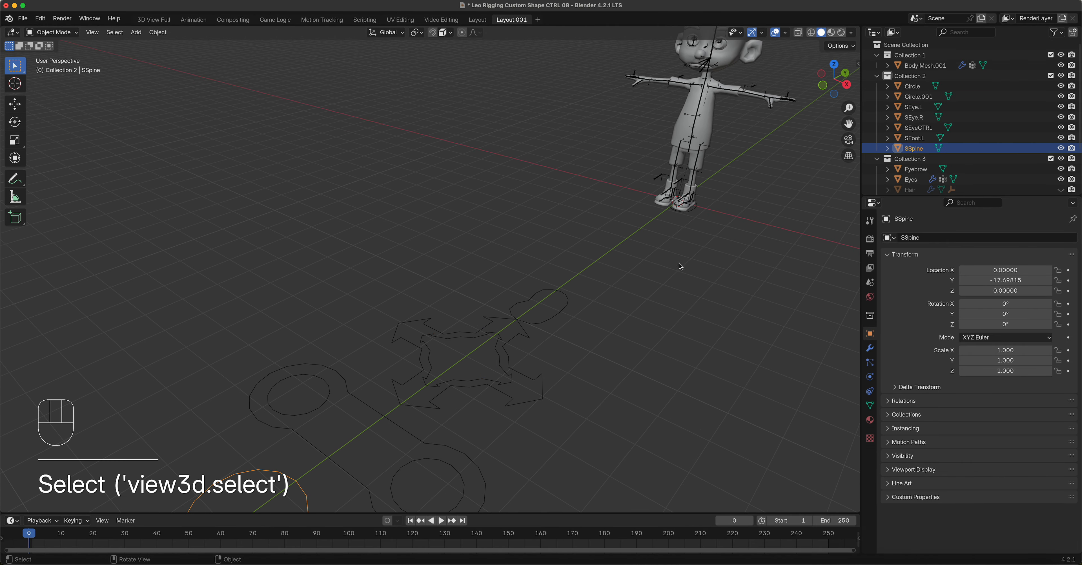
- Select the FootRoll.CTRL.L bone behind the left heel and assign SSpine as its custom shape object
middle_click_drag(698, 236, 520, 268, "shift")
scroll(520, 268, "up", 6)
middle_click_drag(672, 258, 332, 393, "shift")
scroll(469, 297, "up", 6)
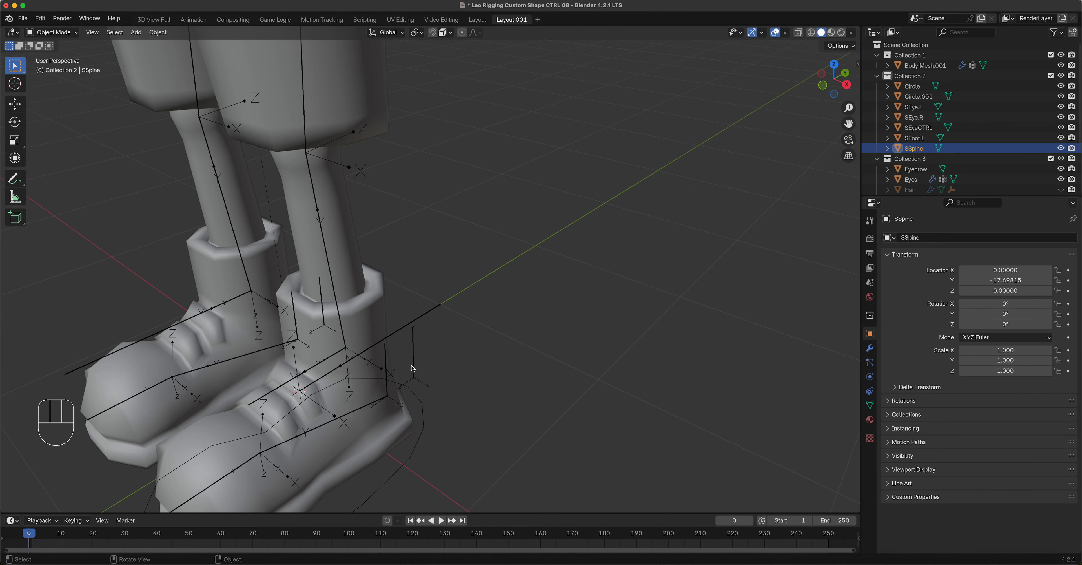
left_click(424, 355)
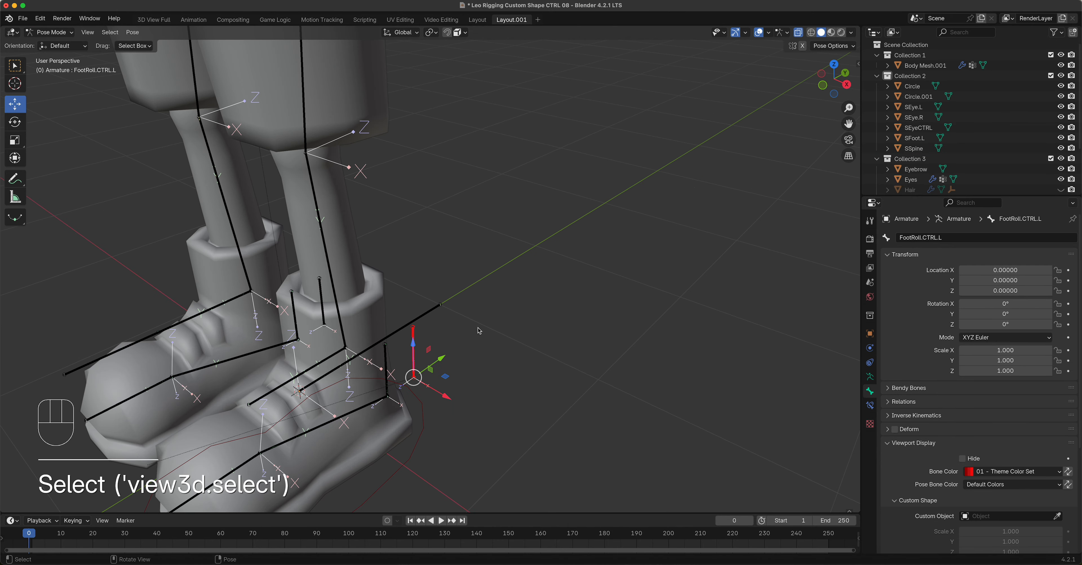
left_click(995, 517)
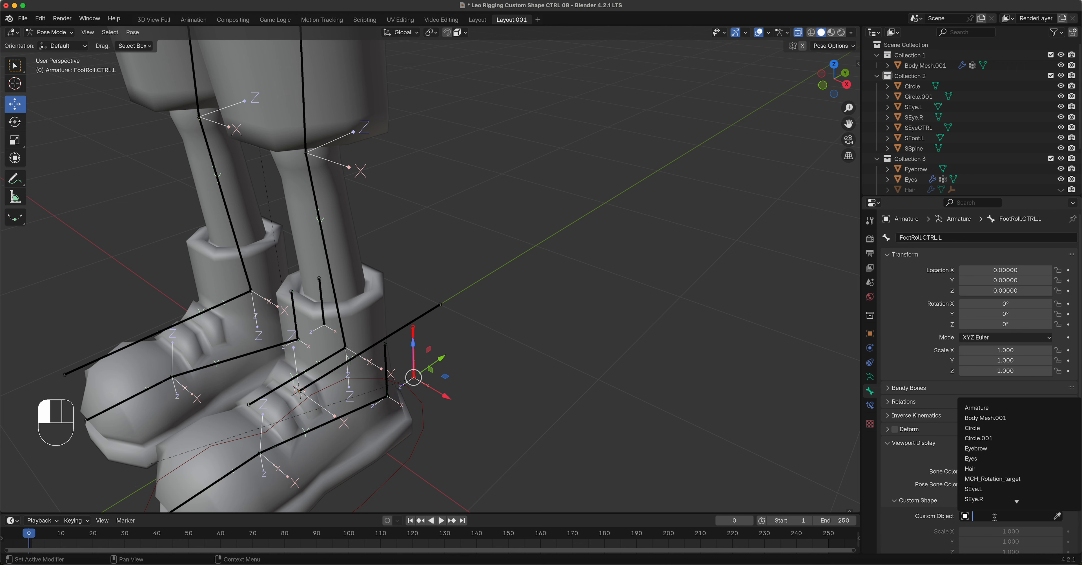
scroll(996, 500, "down", 4)
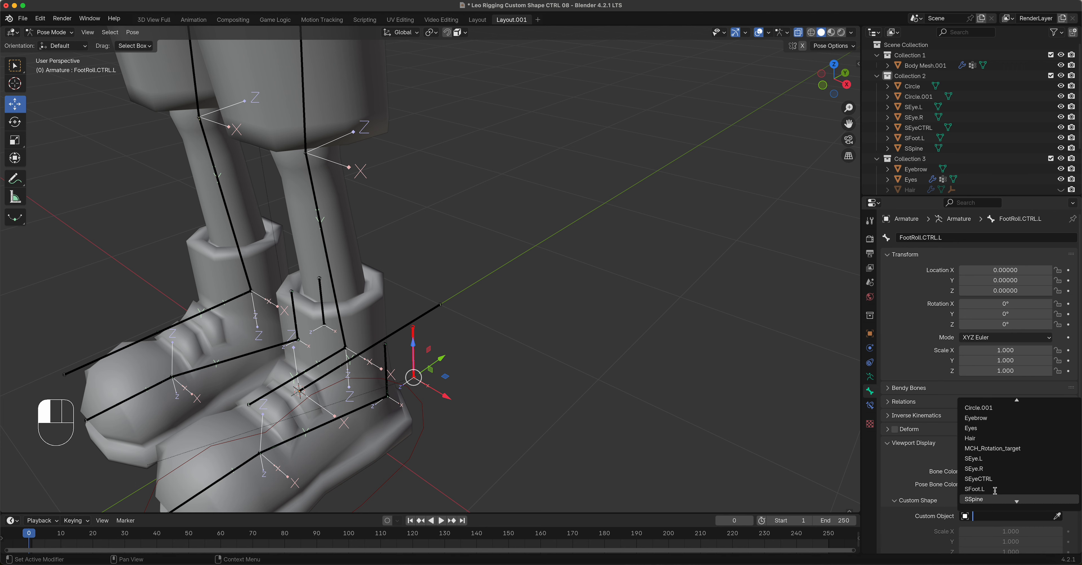
left_click(998, 481)
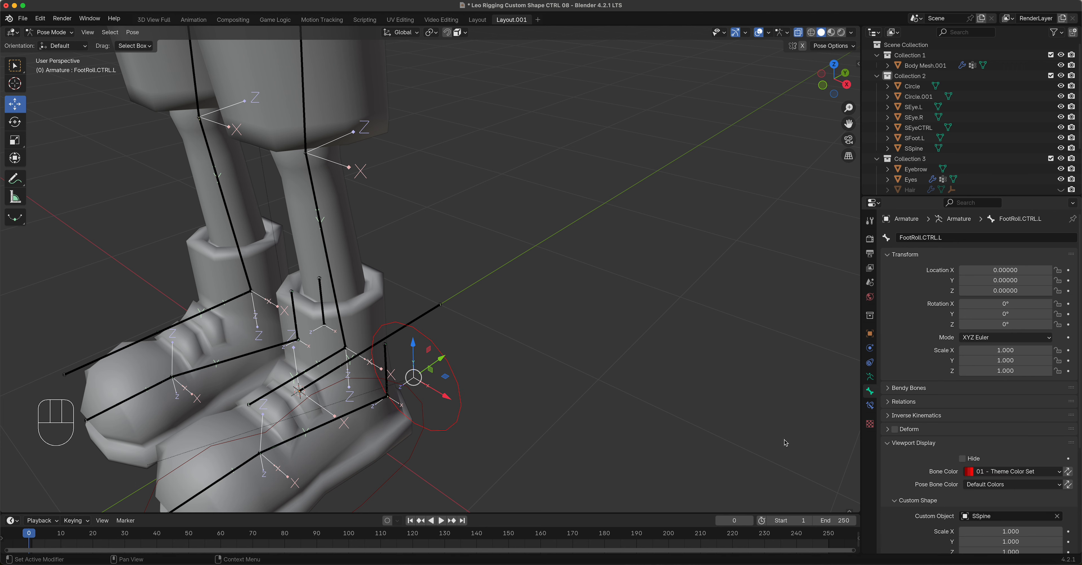
- Try rotating the foot roll custom shape 90° about Z, and reset its Z rotation to 0°
middle_click_drag(566, 402, 526, 386)
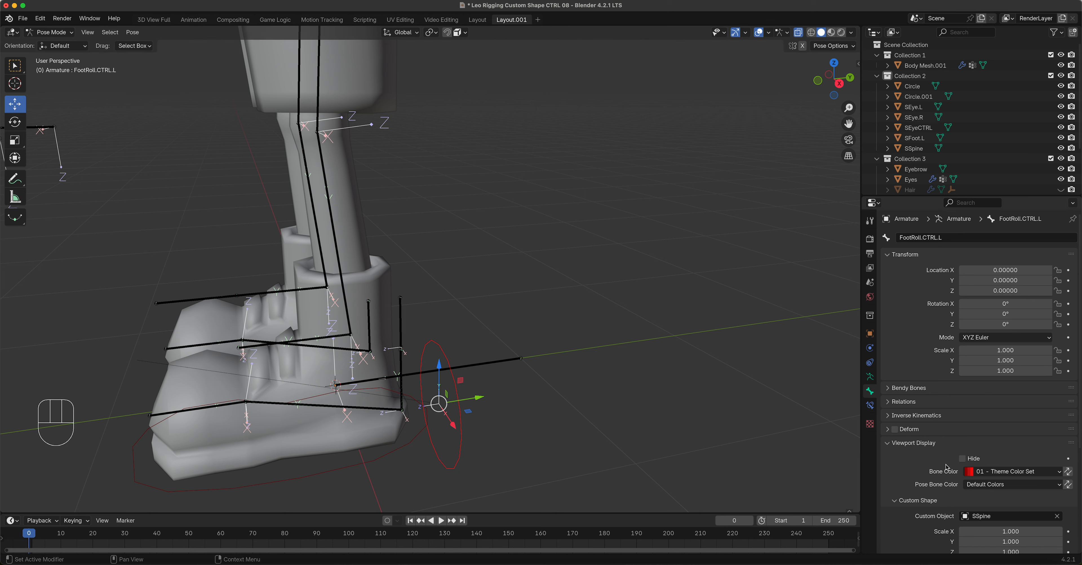
scroll(942, 464, "down", 6)
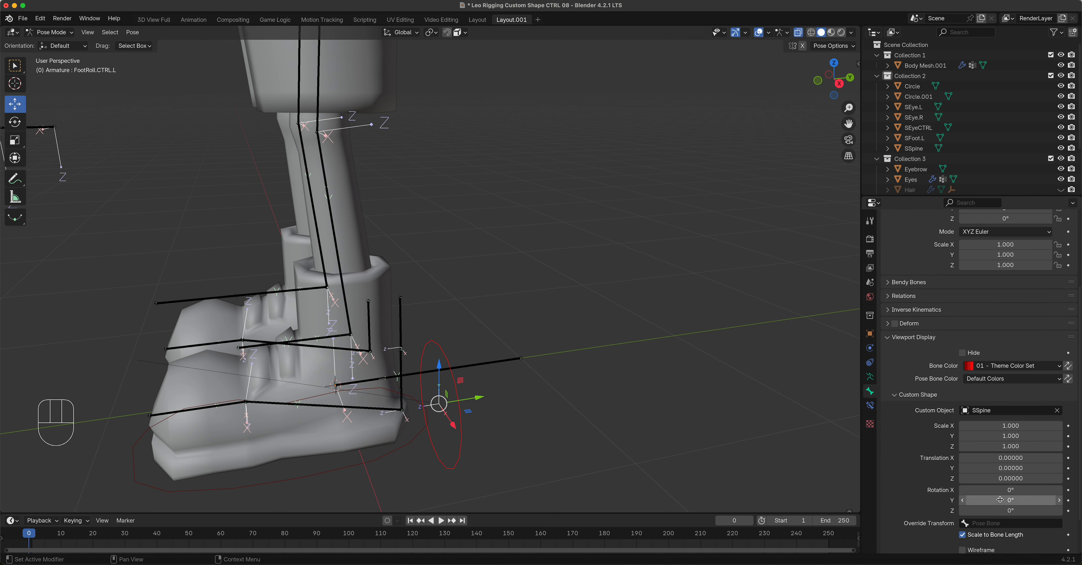
left_click(1005, 509)
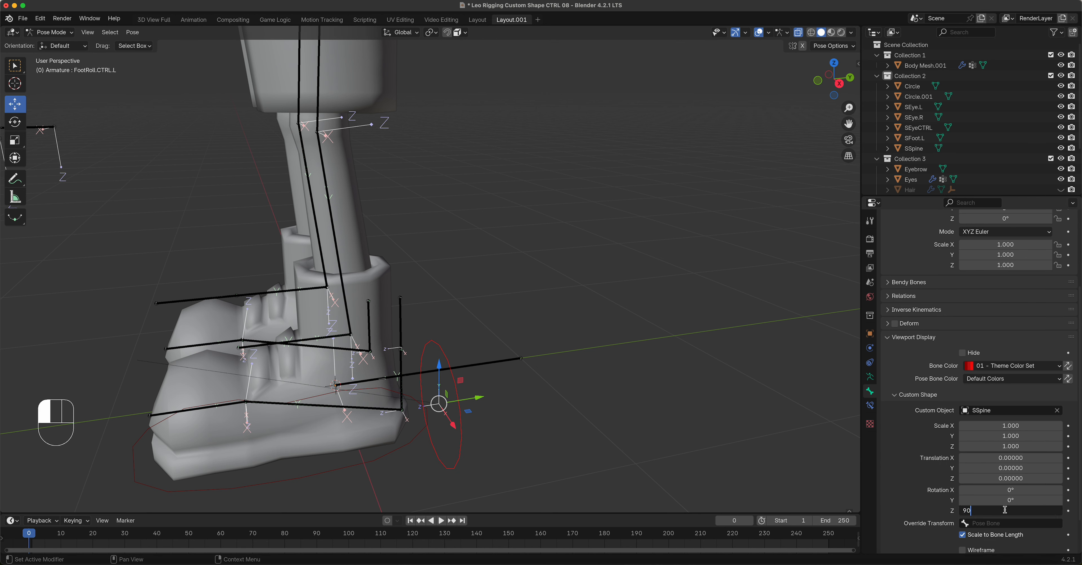
key("Return")
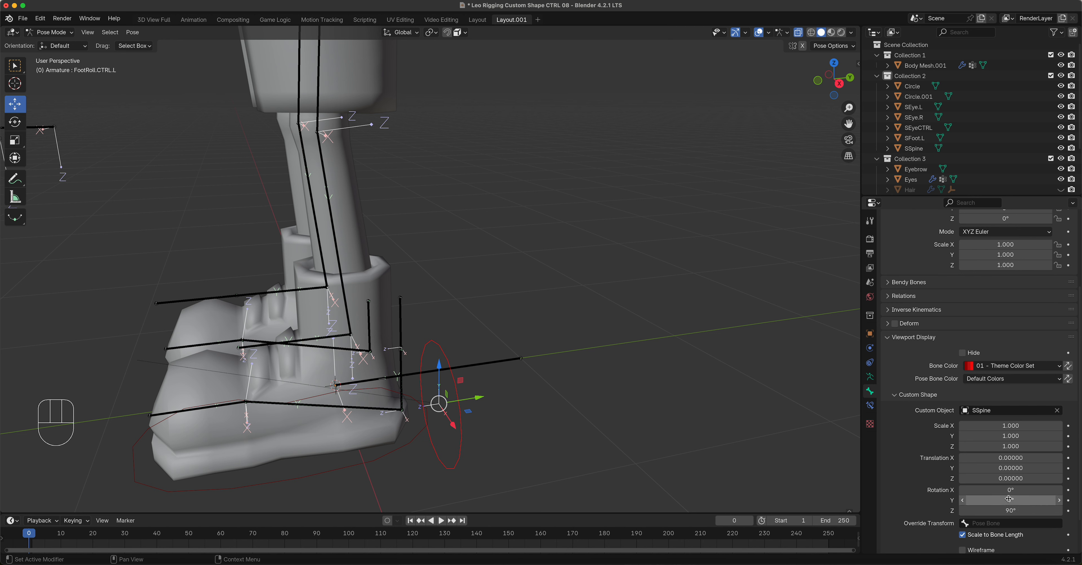
left_click_drag(1011, 510, 1038, 510)
key("Escape")
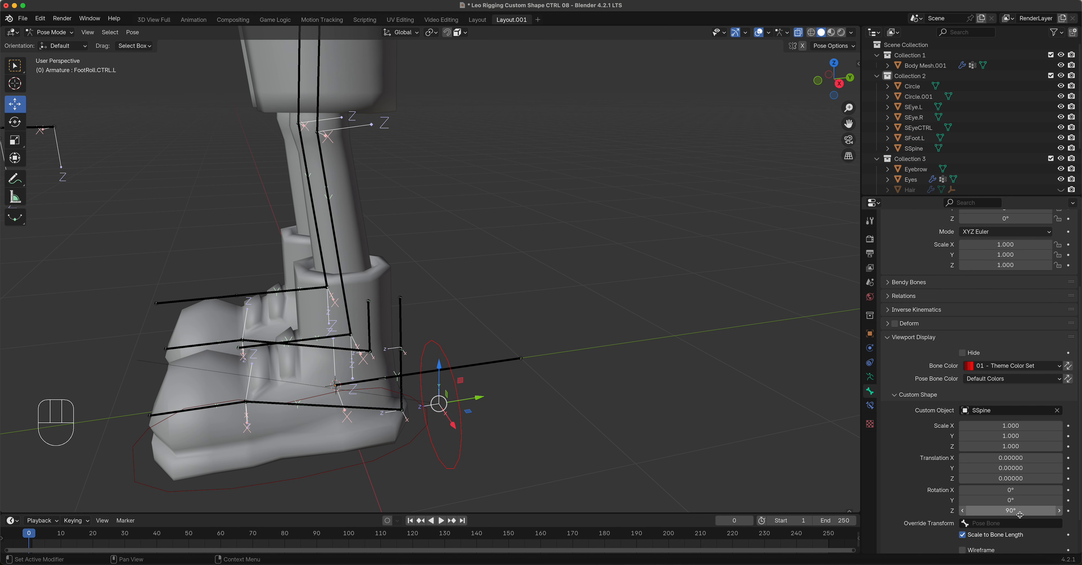
left_click_drag(1009, 510, 1011, 510)
left_click(1012, 511)
type("0")
key("Return")
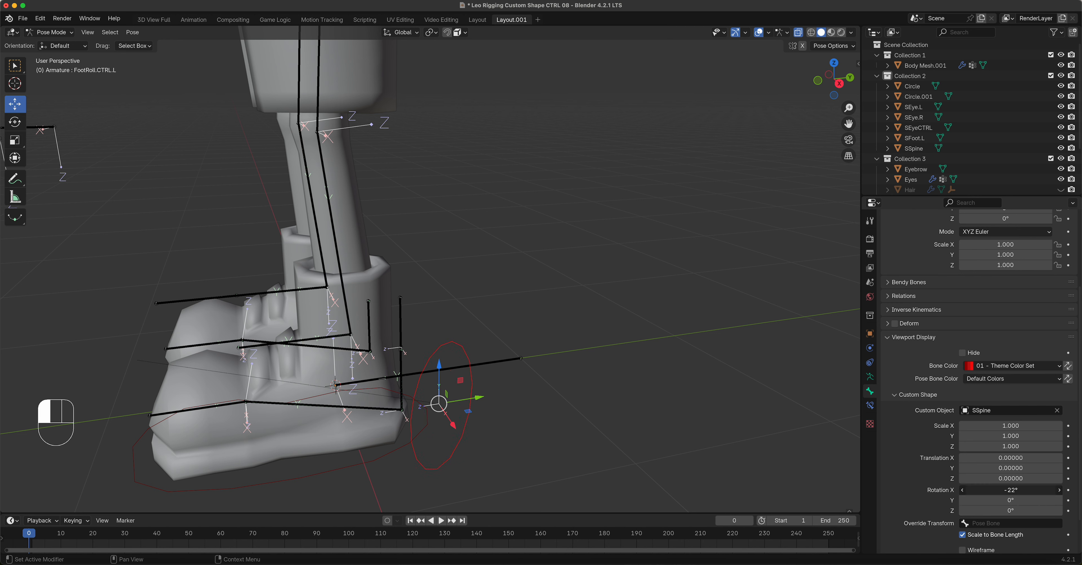
- Set the foot roll custom shape's Y rotation to 90° so the circle faces sideways
left_click_drag(1022, 500, 1028, 500)
left_click(1022, 500)
type("90")
key("Return")
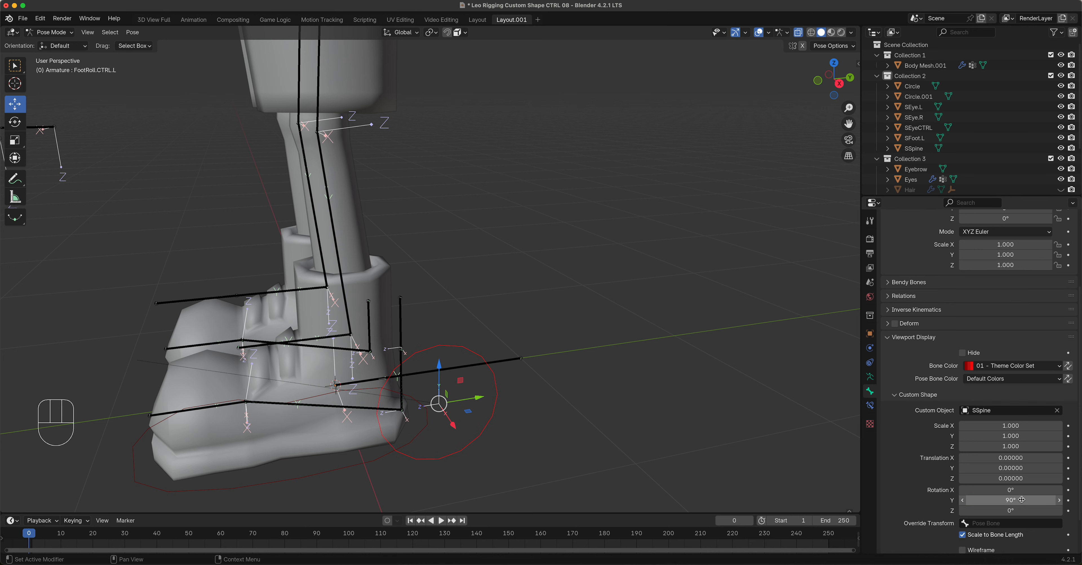
middle_click_drag(519, 400, 512, 335, "shift")
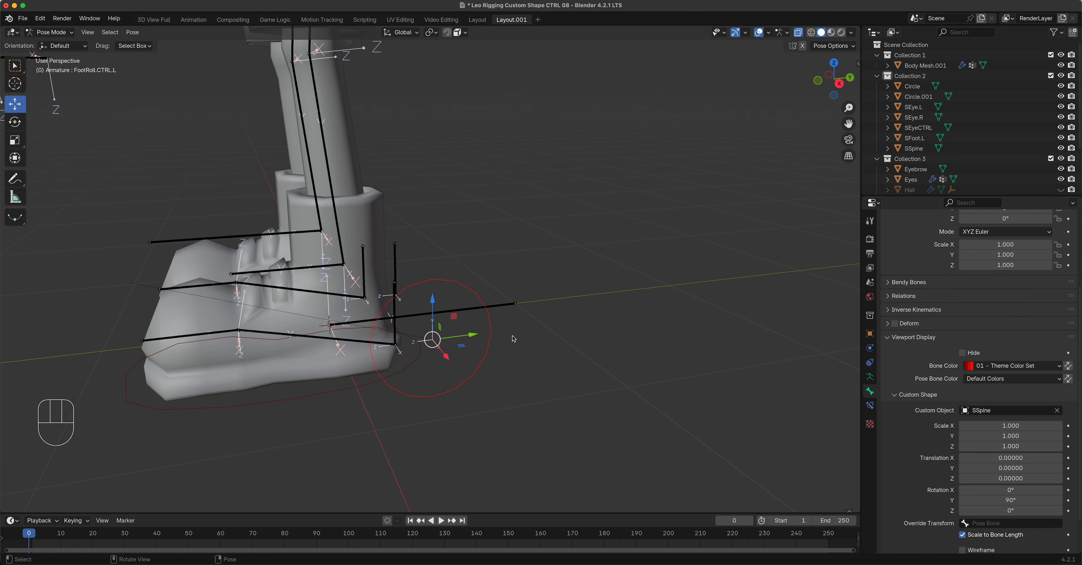
- Set the foot roll custom shape's scale to 0.5 on X, Y and Z in the right view
key("KP_3")
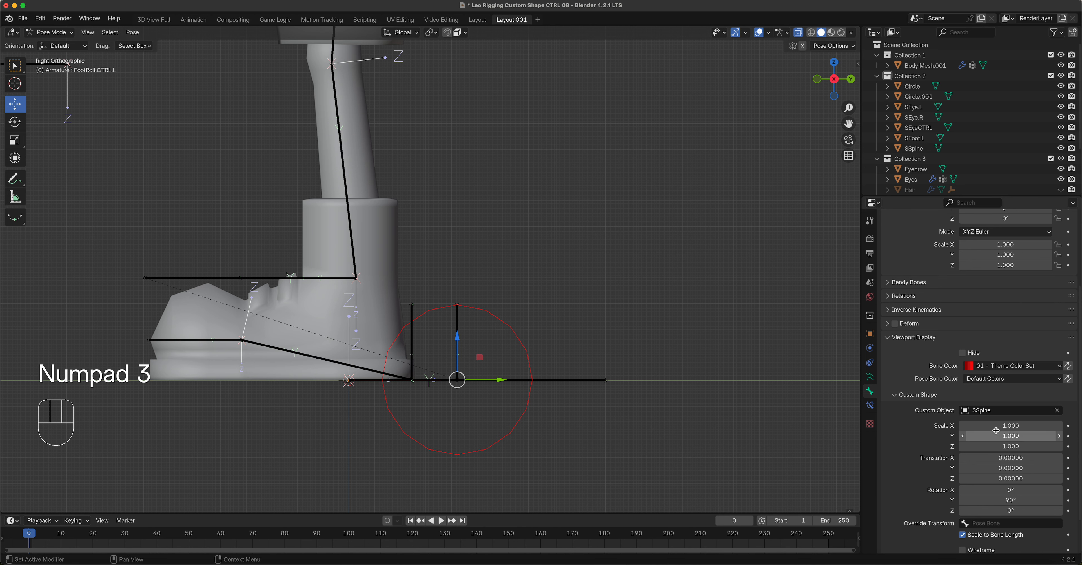
left_click(1011, 425)
mouse_move(1011, 426)
left_mouse_down()
mouse_move(1009, 439)
mouse_move(992, 426)
left_mouse_up()
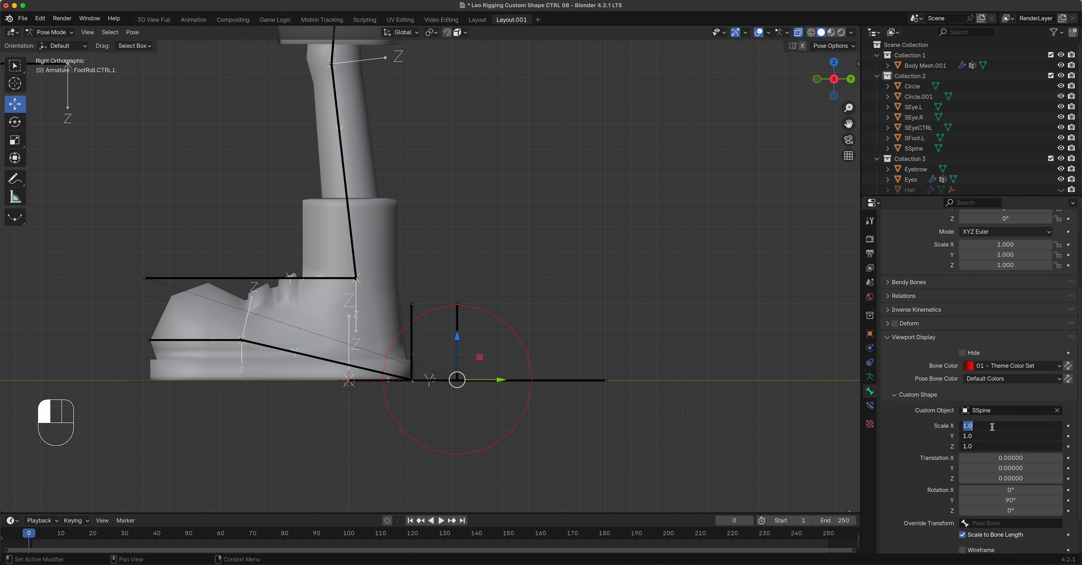
type(".5")
key("Return")
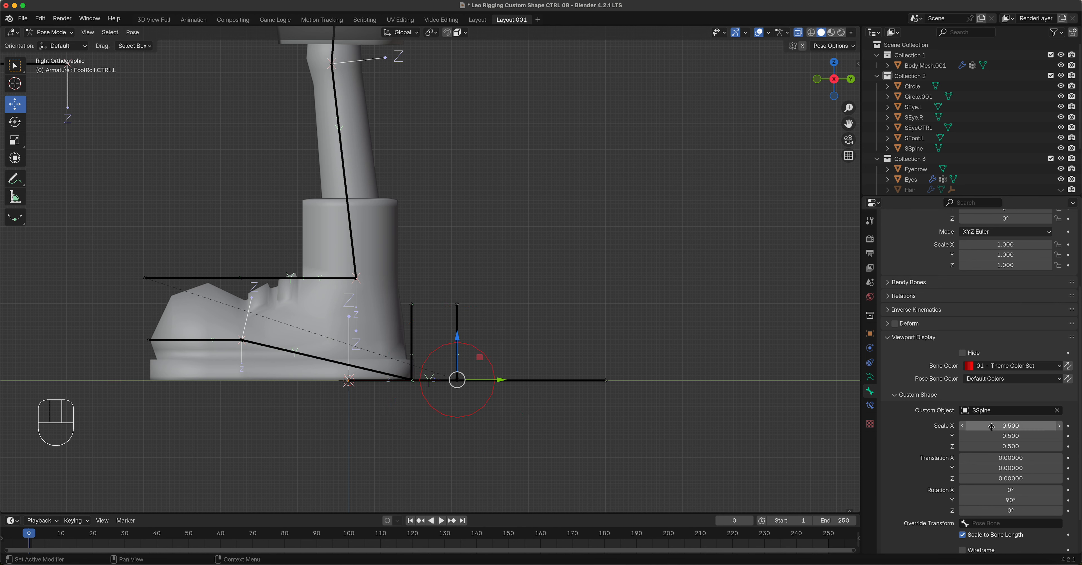
- Test rotating the FootRoll.CTRL.L bone in the right view, cancelling the rotation
middle_click_drag(502, 316, 467, 321)
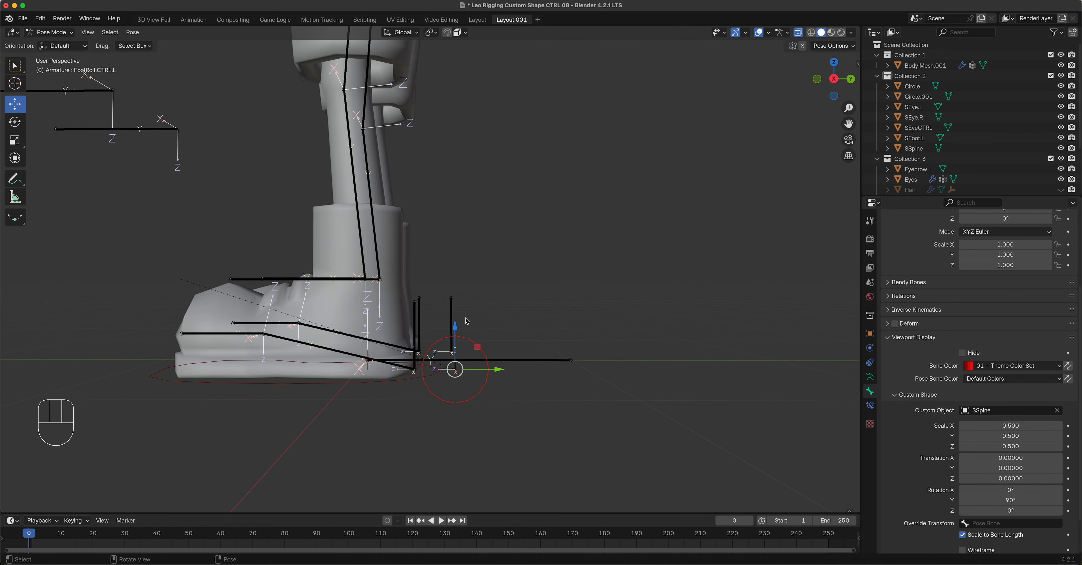
key("KP_3")
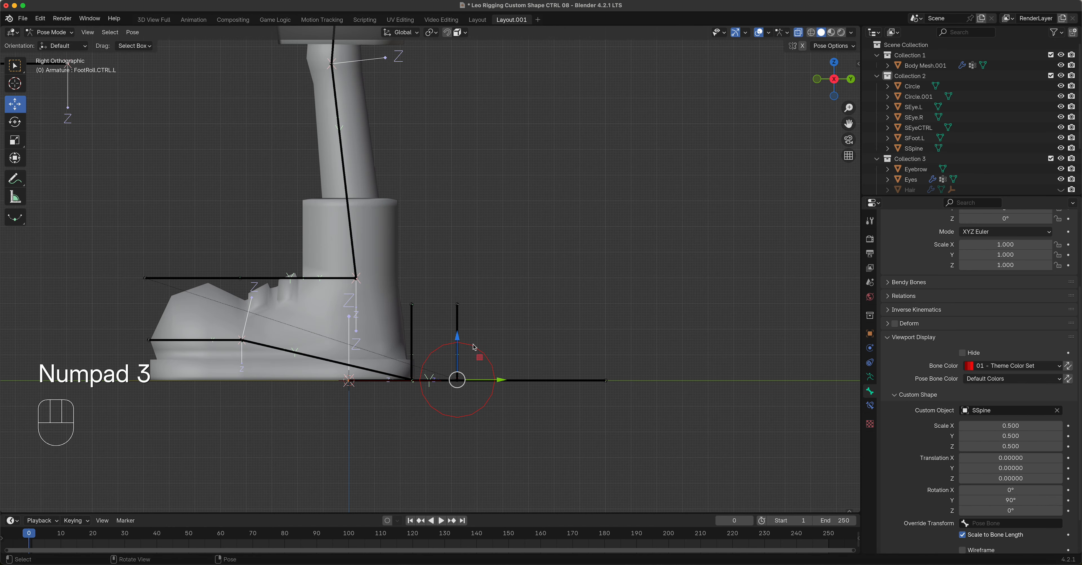
left_click(513, 360)
key("r")
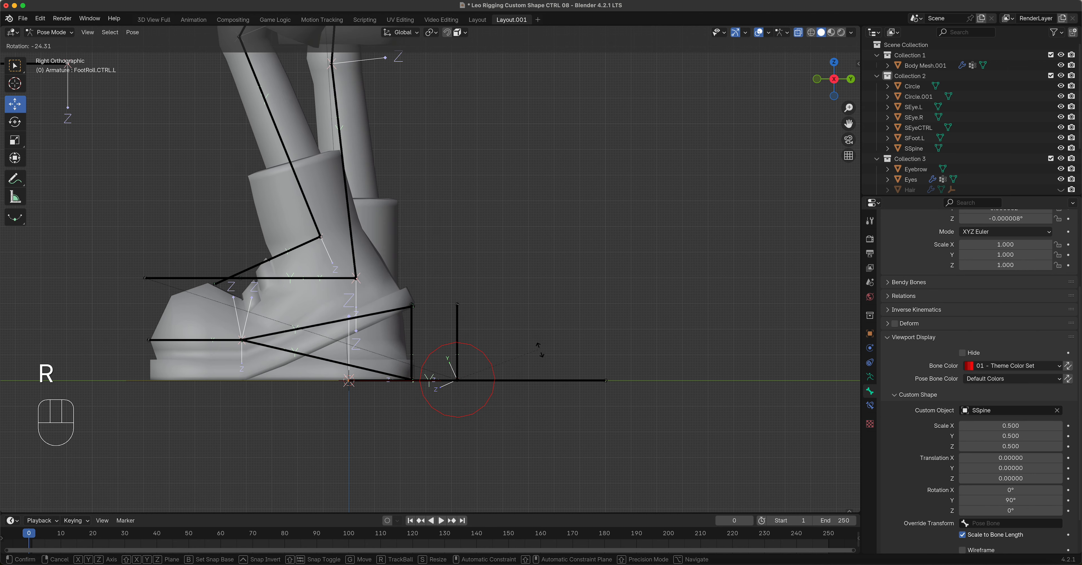
right_click(474, 379)
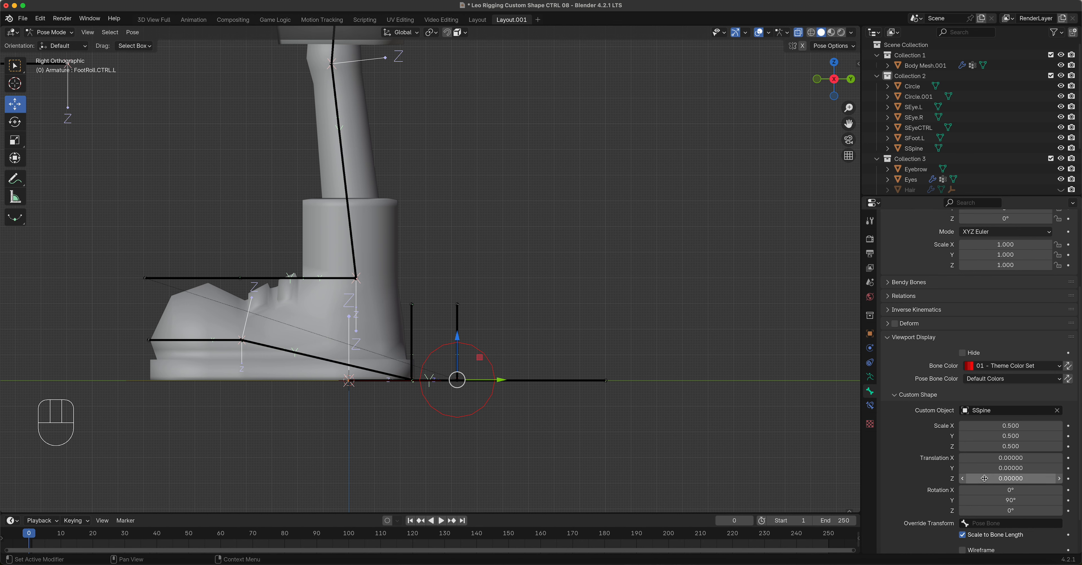
- Set the foot roll shape's Y translation to 0.14, test rotating the bone, and clear its pose rotation and location
left_click_drag(991, 478, 1011, 468)
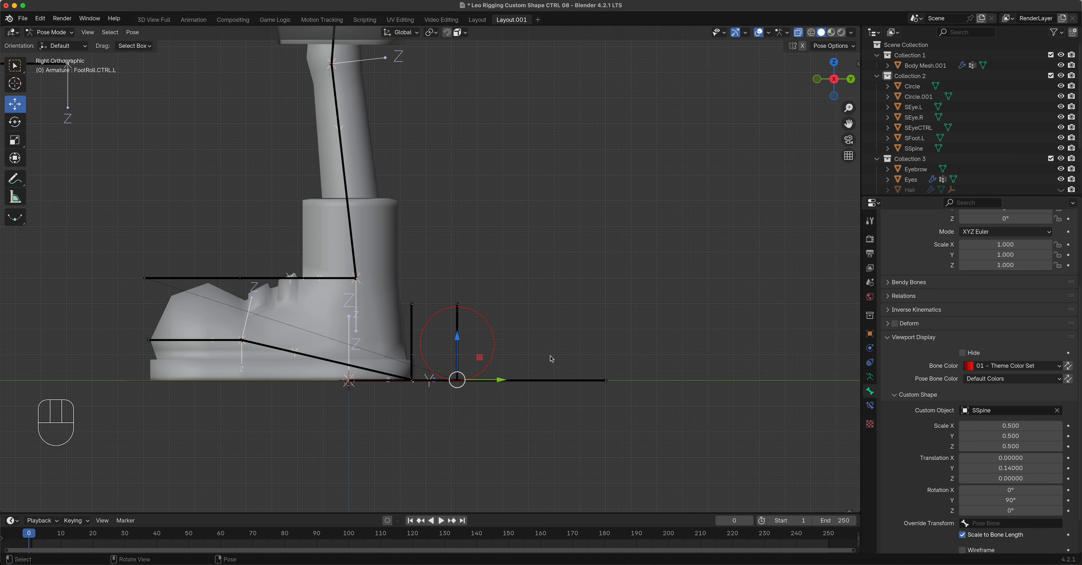
key("r")
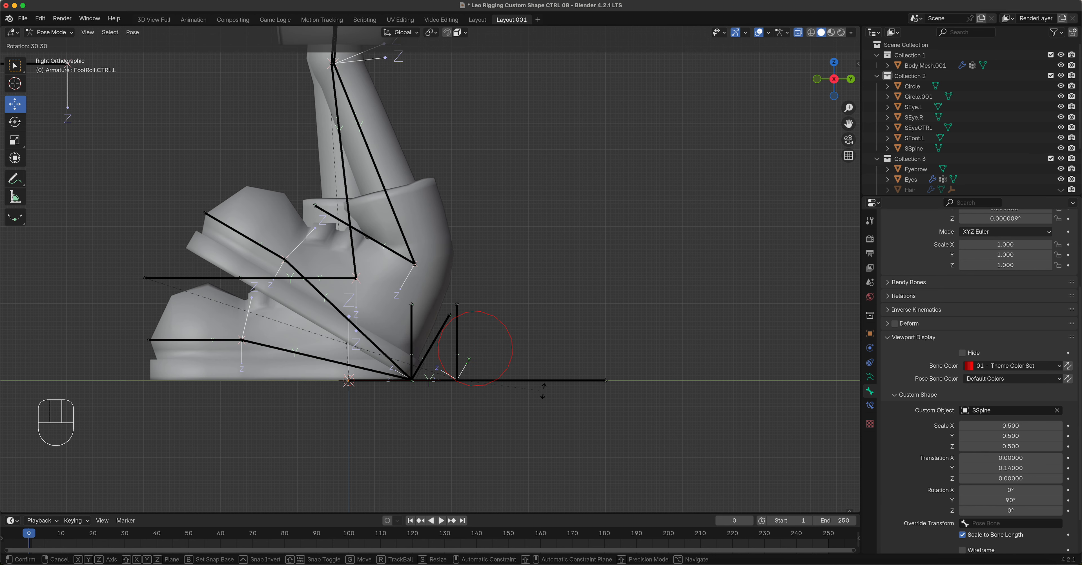
left_click(511, 296)
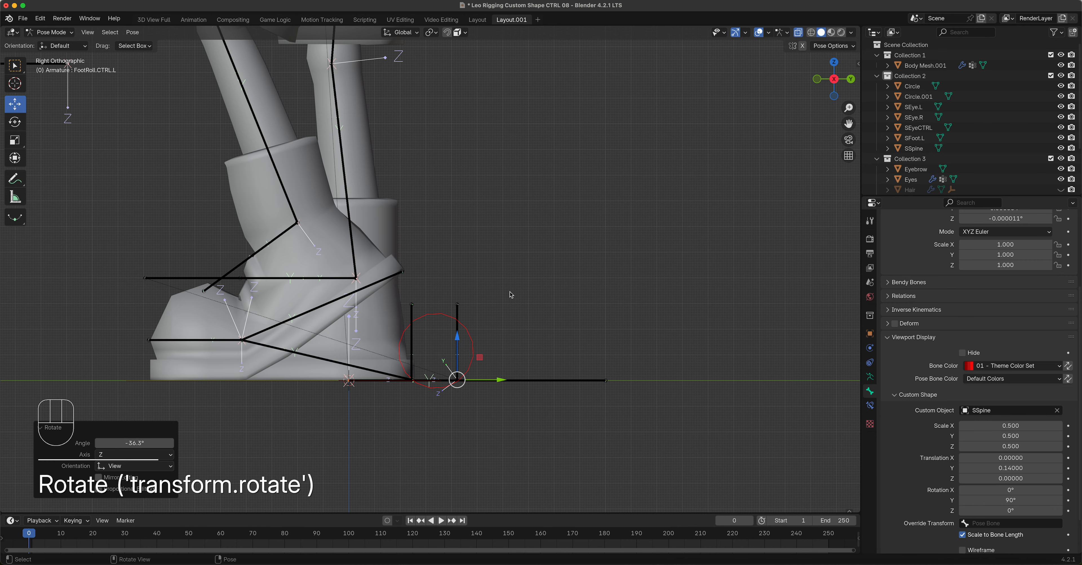
key("alt+r")
key("alt+g")
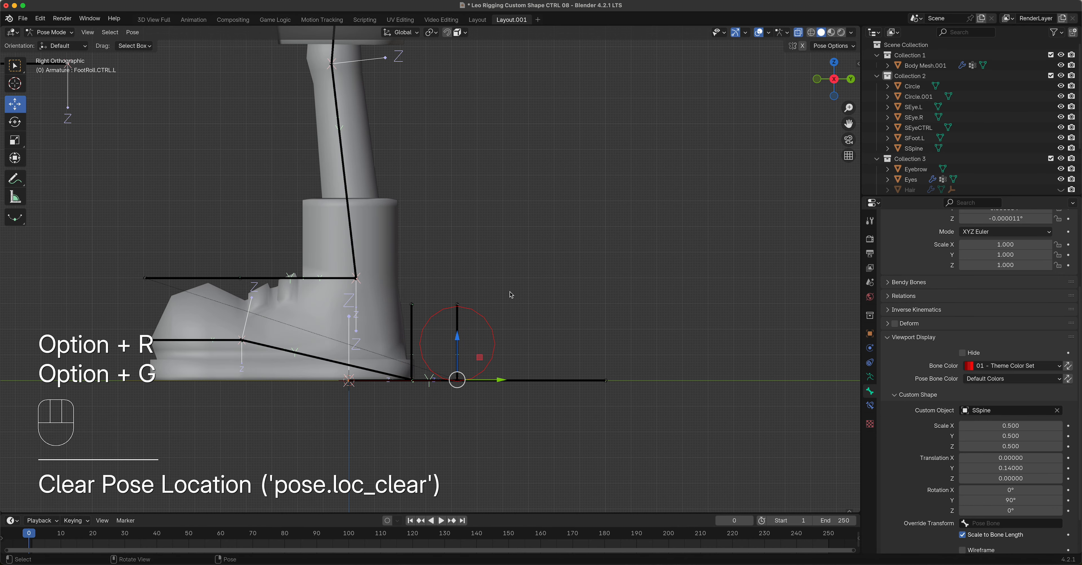
- Select the Main.CTRL bone on the ground behind the feet and set its pose bone color to 15 - Theme Color Set
middle_click_drag(507, 311, 456, 351)
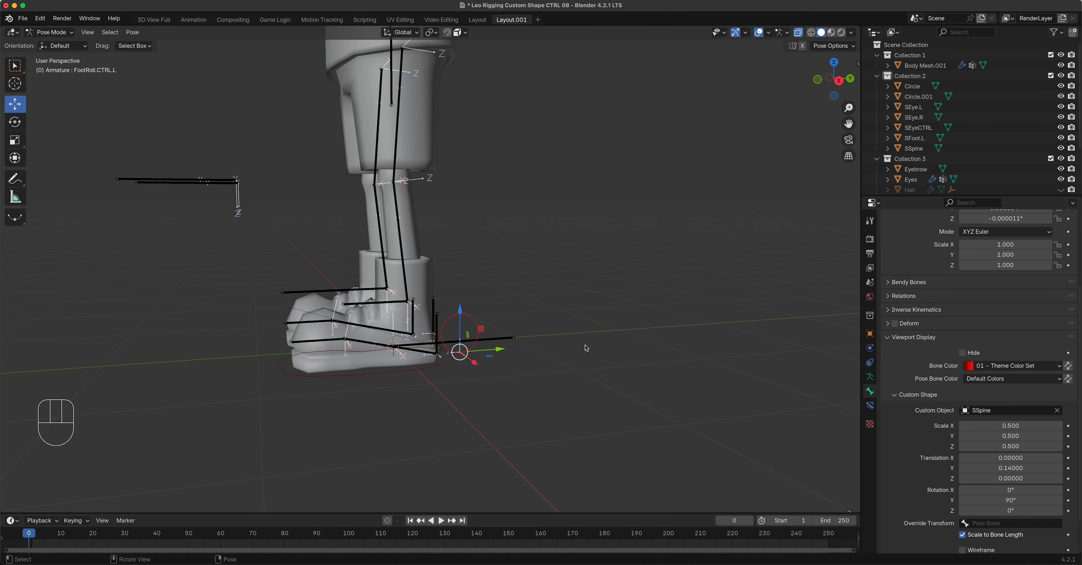
middle_click_drag(545, 337, 520, 329)
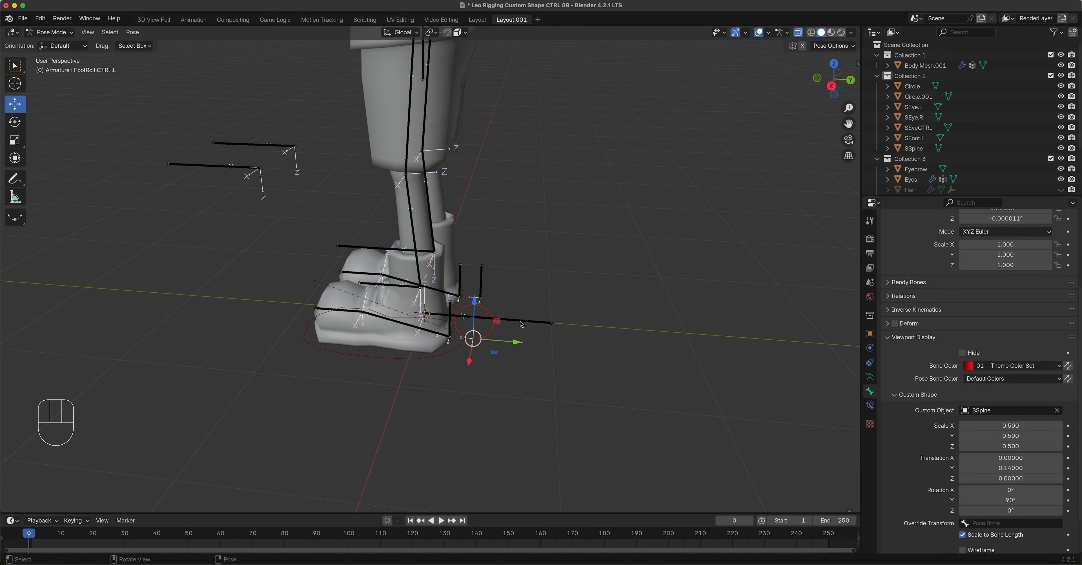
left_click(521, 324)
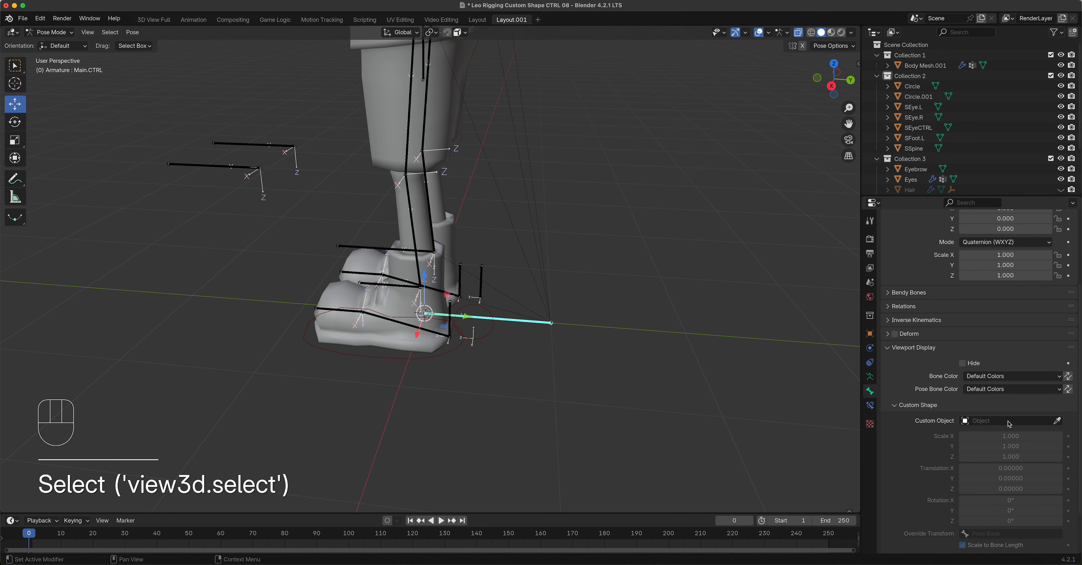
left_click(994, 379)
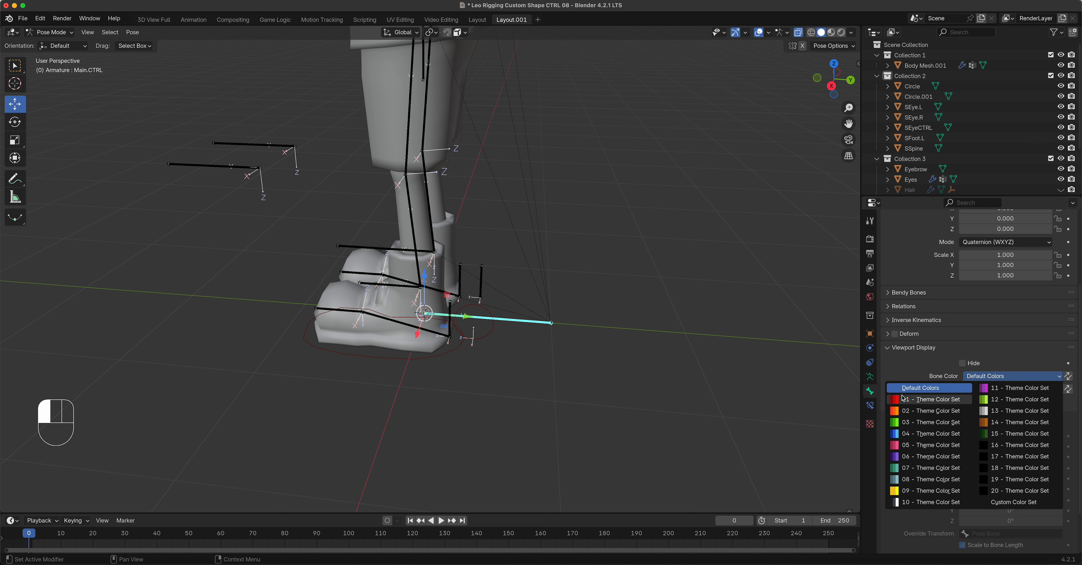
left_click(994, 379)
left_click(993, 391)
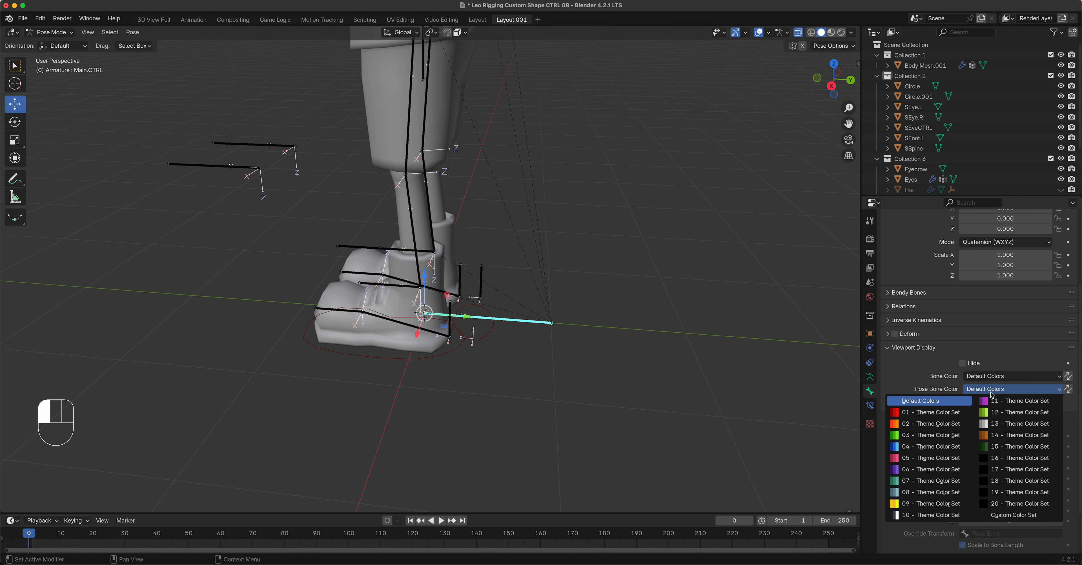
left_click(1013, 446)
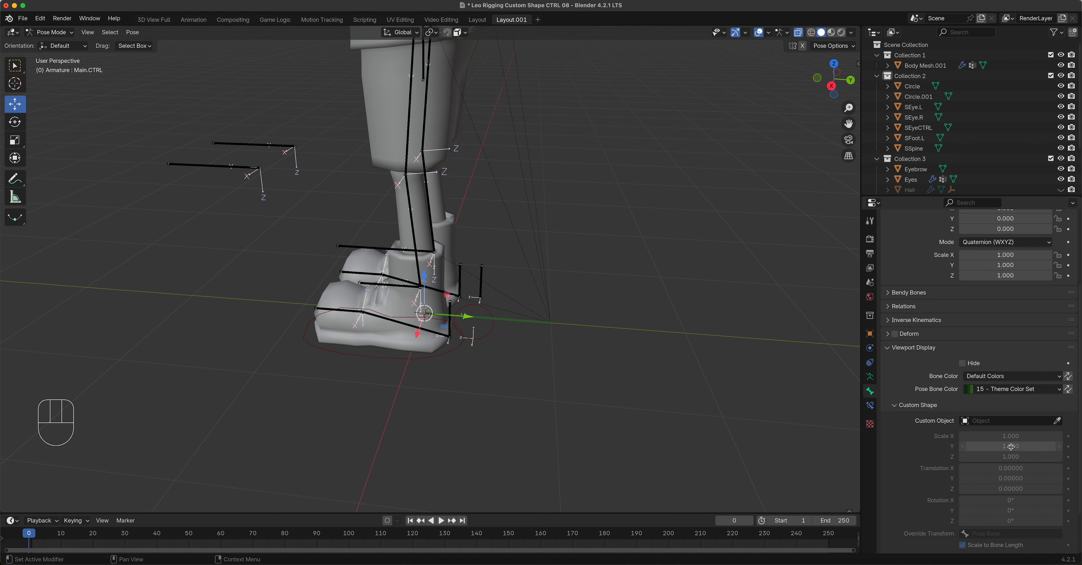
left_click(991, 421)
type("s")
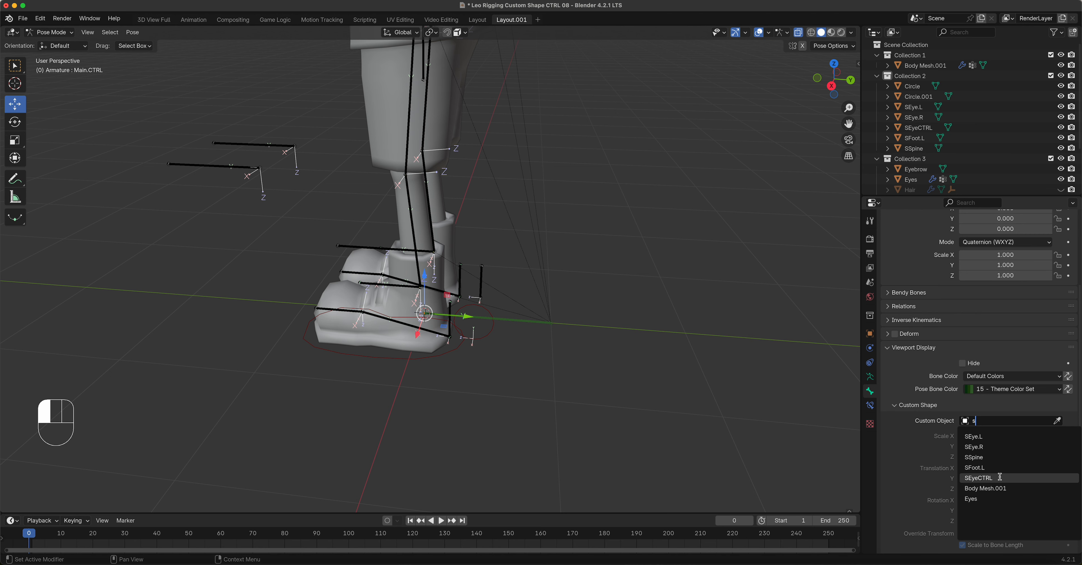
left_click(911, 451)
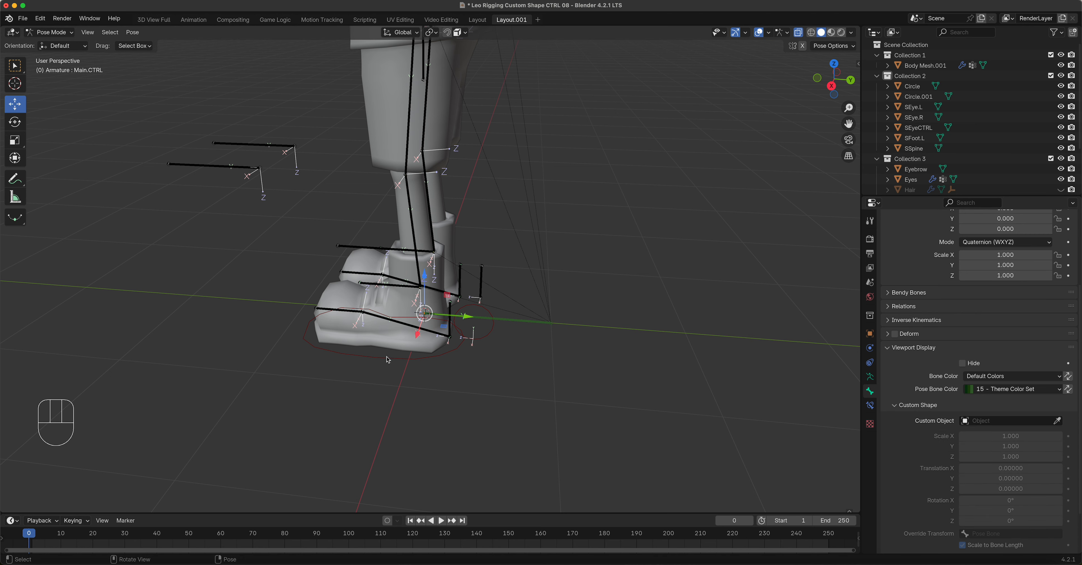
- In Object Mode, select the large outer four-arrow shape beside the character and rename the object SMainBody
middle_click_drag(399, 363, 582, 374, "shift")
scroll(222, 174, "down", 4)
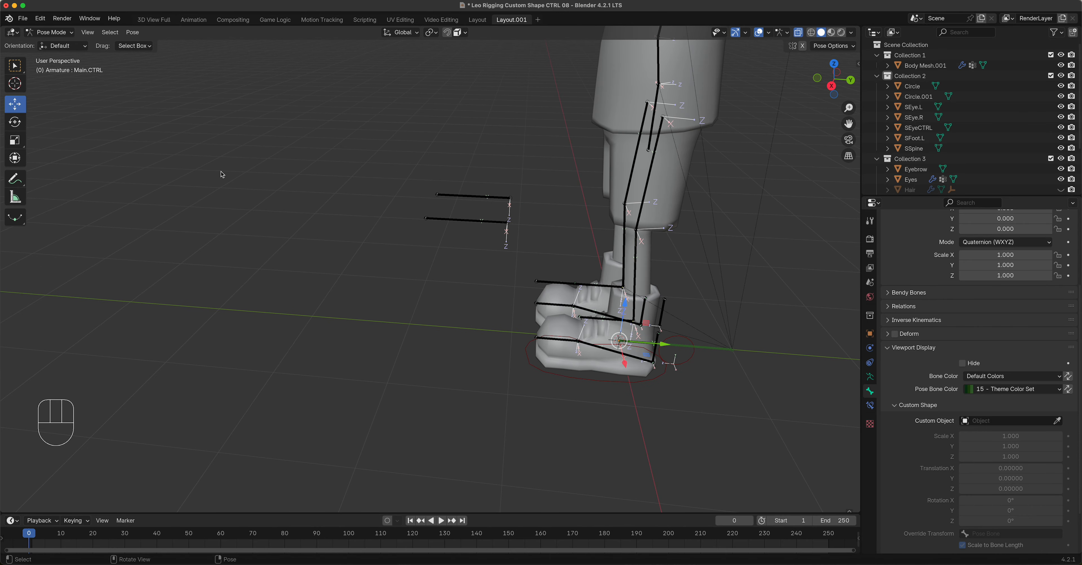
middle_click_drag(224, 175, 502, 248, "shift")
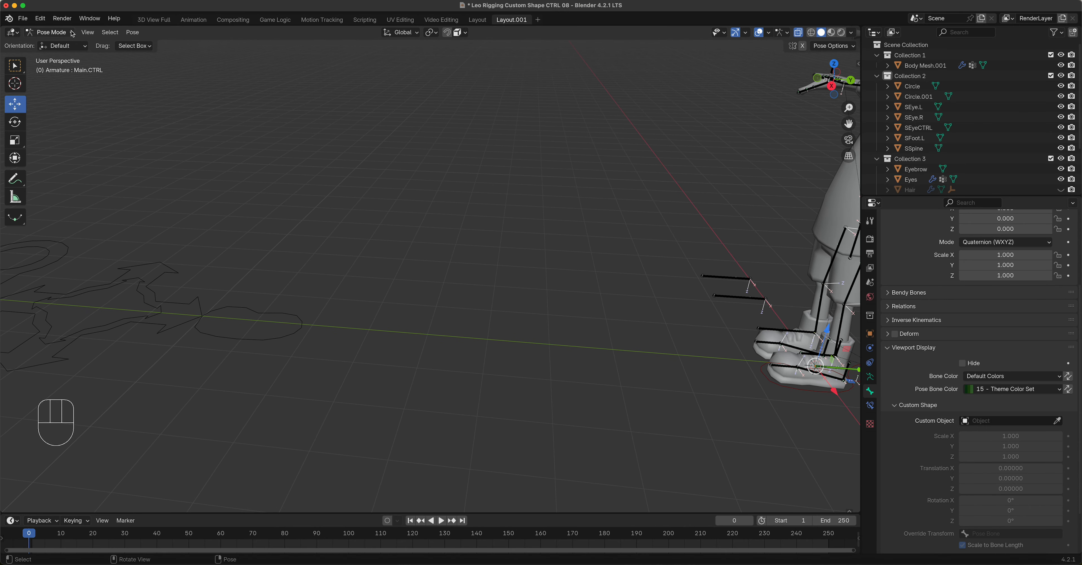
left_click(54, 35)
left_click(55, 45)
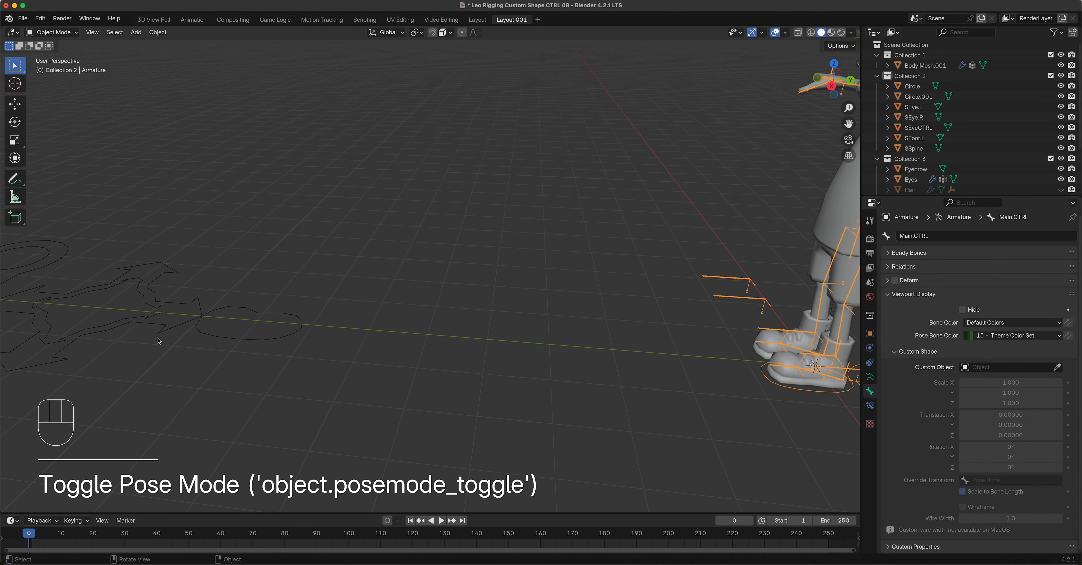
left_click(166, 331)
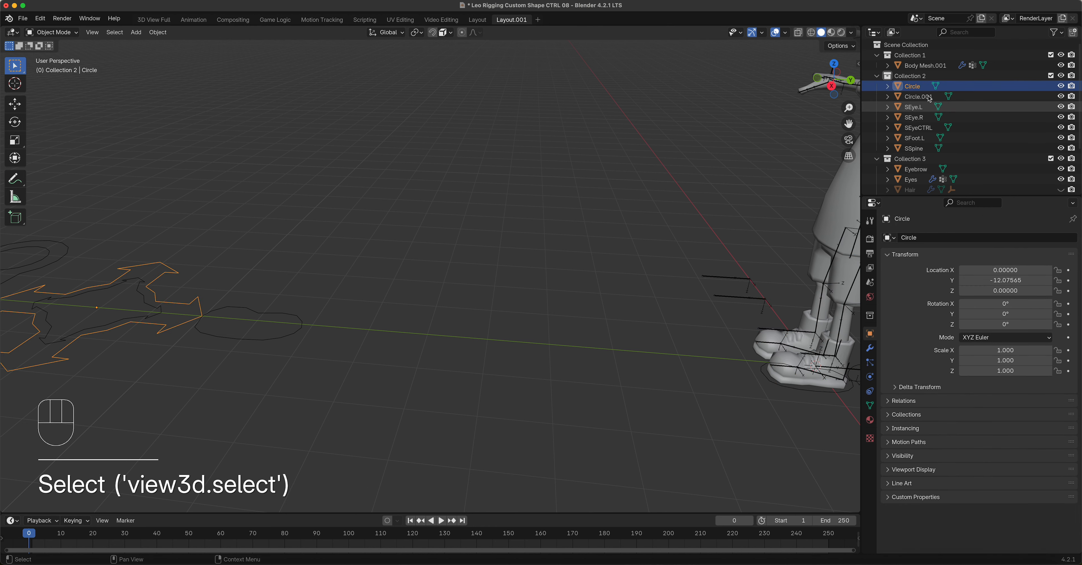
double_click(918, 86)
type("S")
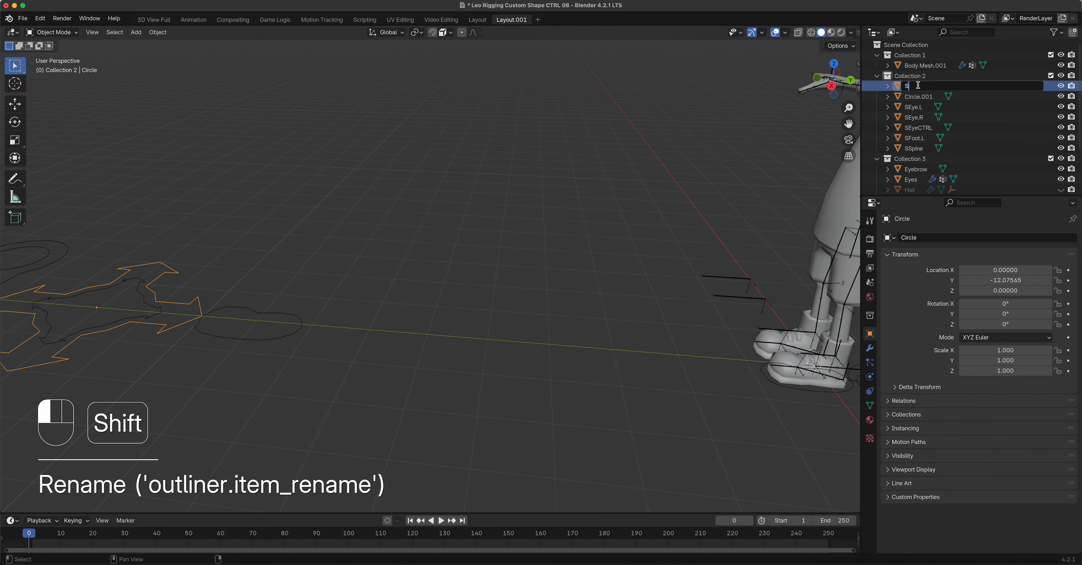
type("MainBody")
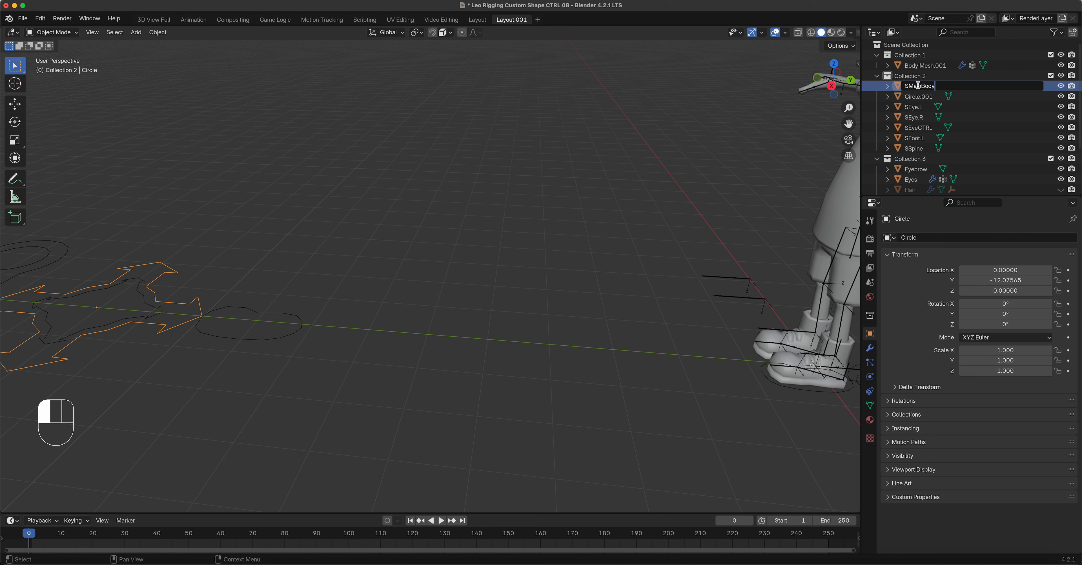
key("Return")
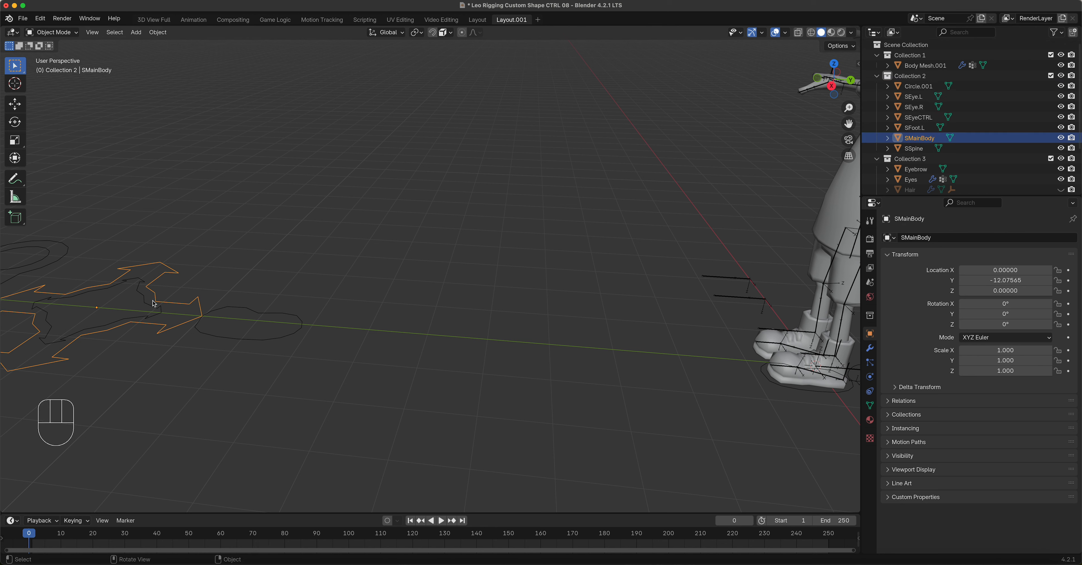
- Select the smaller shape inside the four-arrow outline and rename the object SHip
left_click(146, 303)
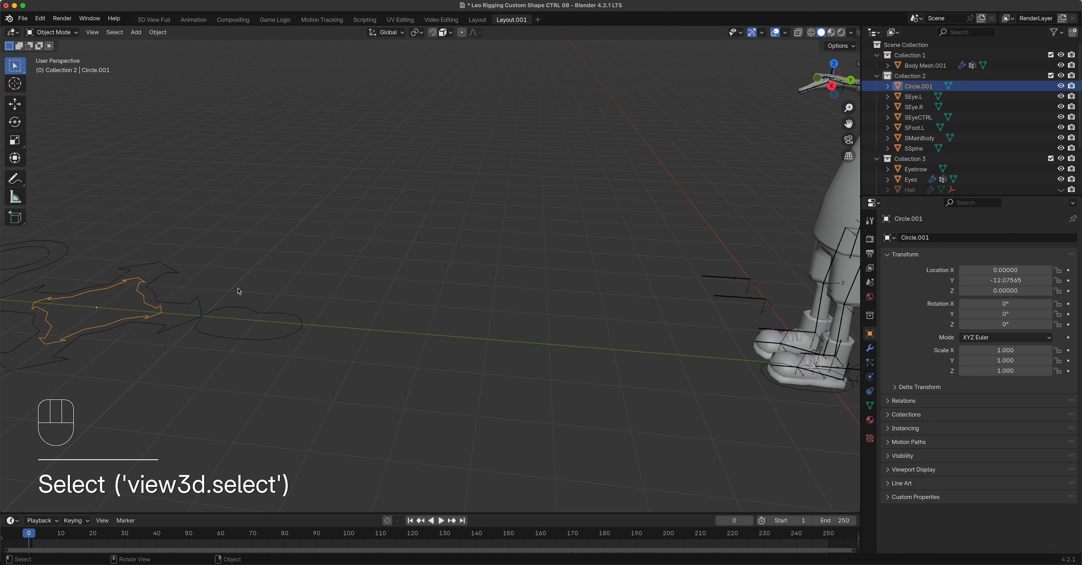
double_click(933, 88)
type("SHip")
key("Return")
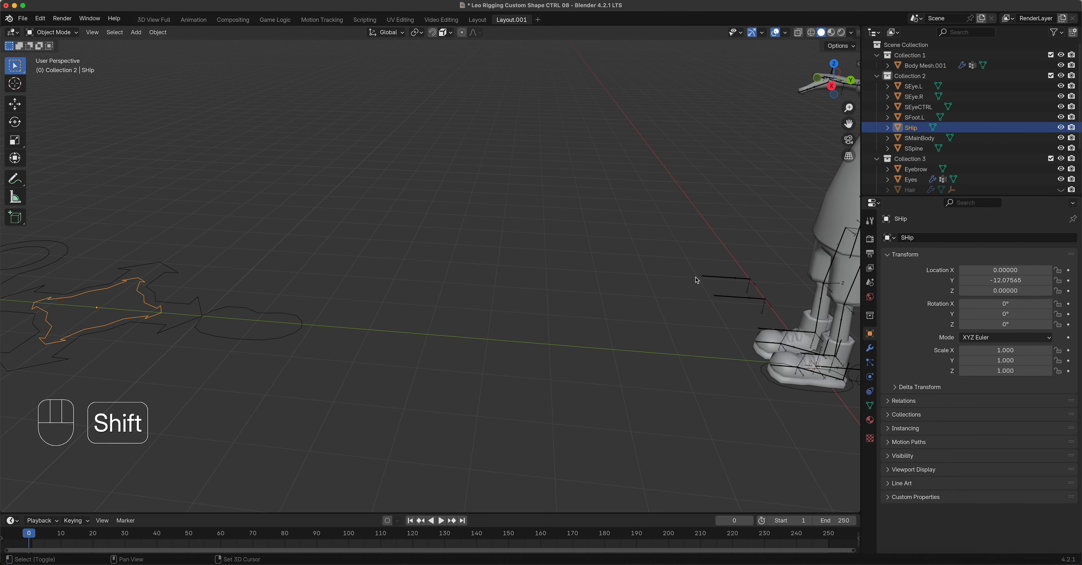
- Return the armature to Pose Mode and assign SMainBody as the custom object of the Main.CTRL bone
middle_click_drag(697, 280, 350, 285, "shift")
left_click(616, 385)
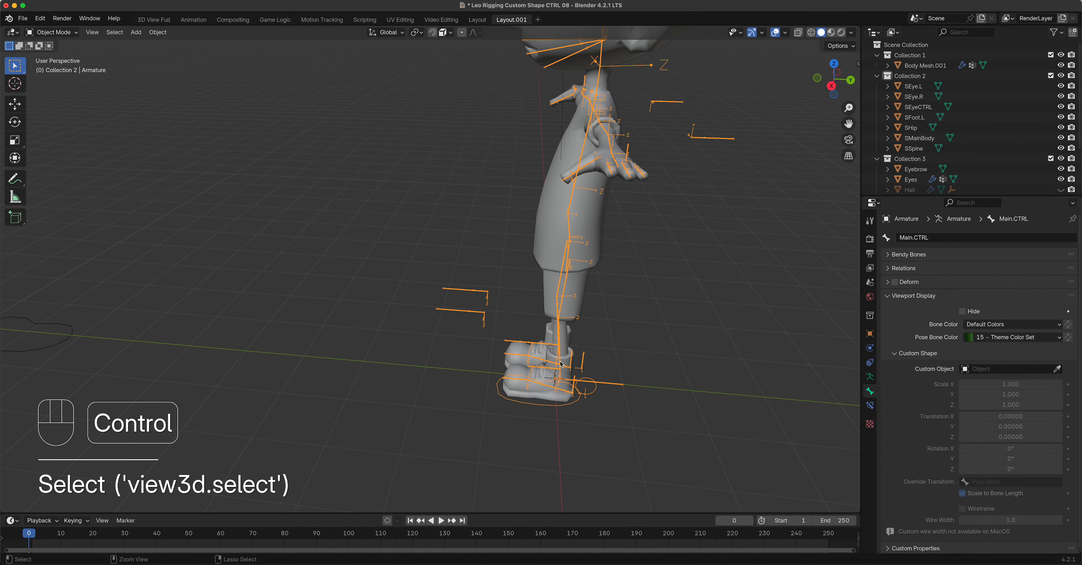
key("ctrl+Tab")
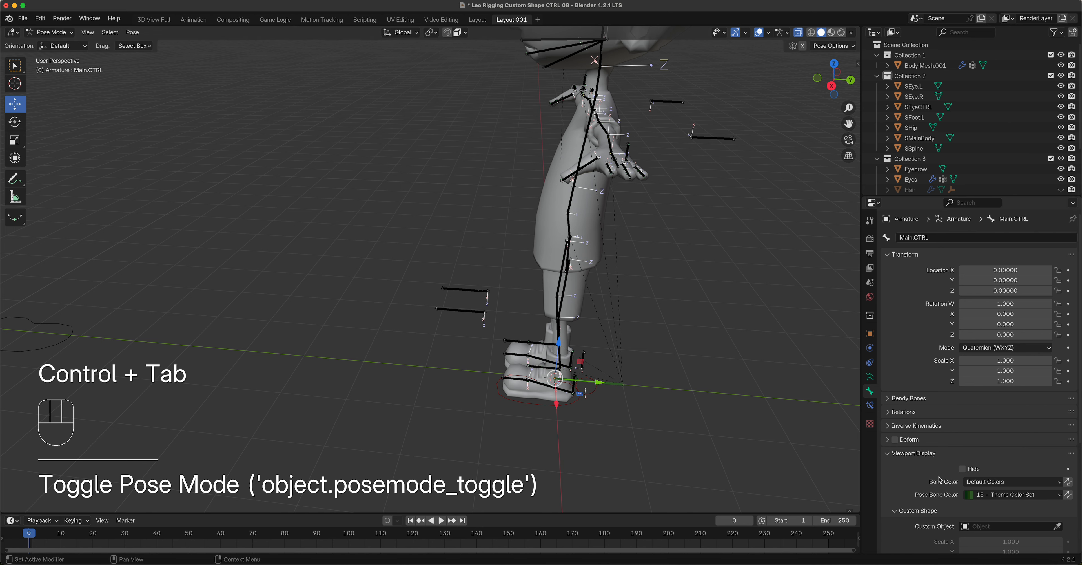
left_click(1006, 527)
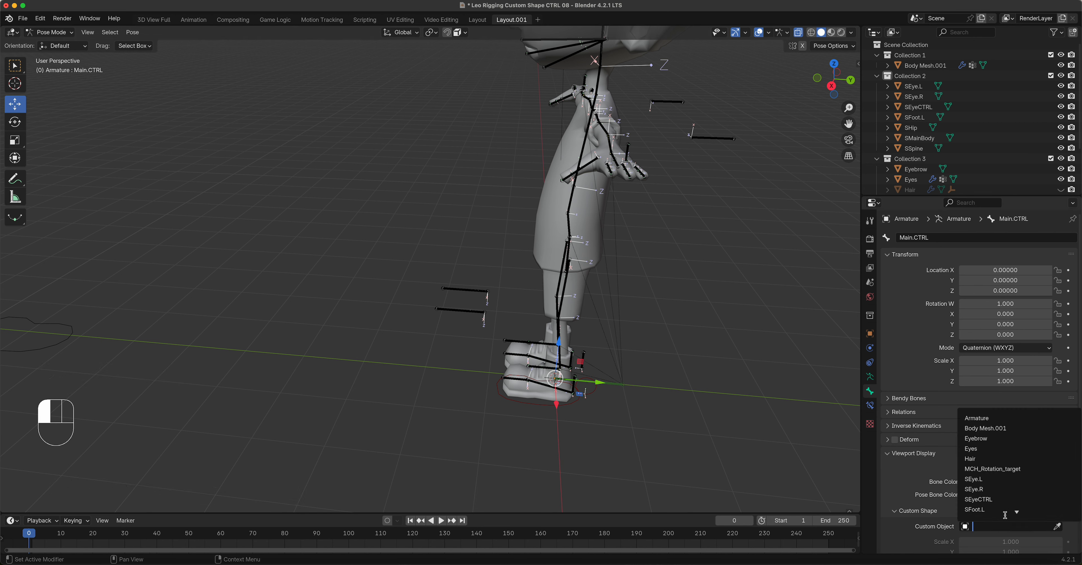
left_click(1003, 484)
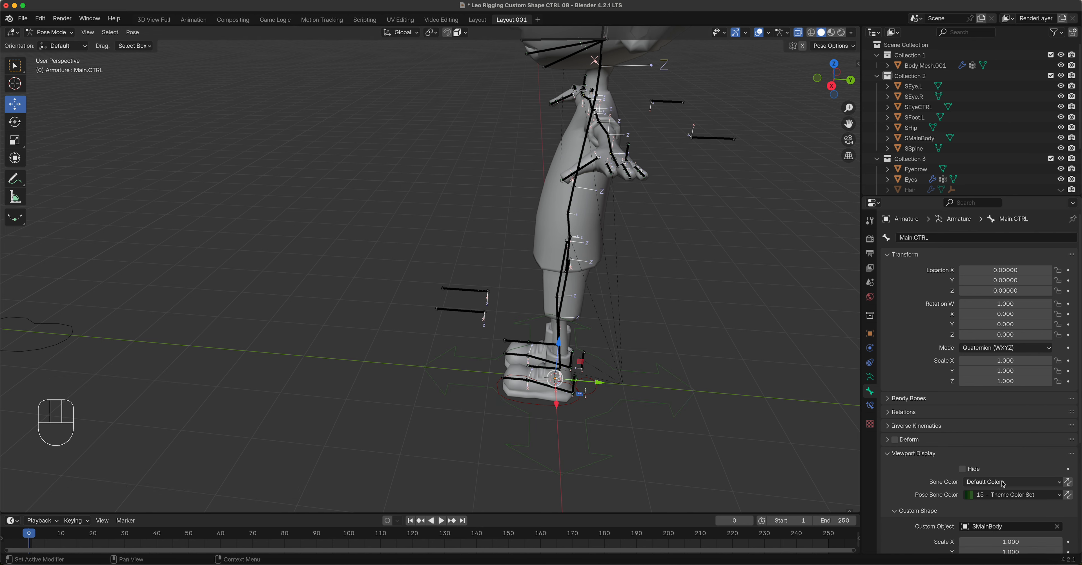
- Test moving the Main.CTRL bone with its four-arrow shape and cancel the move
middle_click_drag(626, 361, 611, 328, "shift")
middle_click_drag(612, 327, 593, 343)
left_click(602, 352)
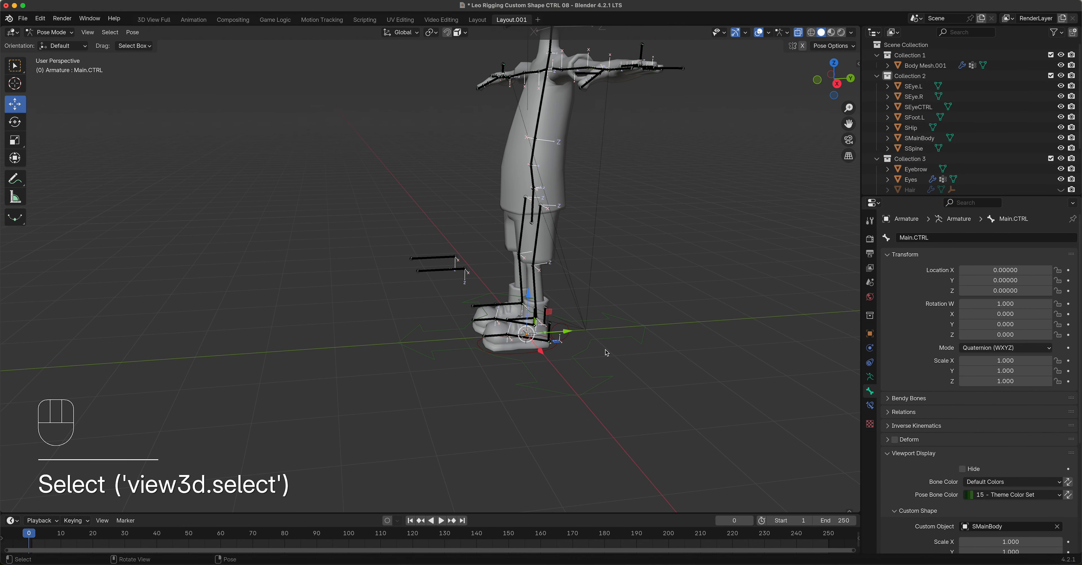
key("g")
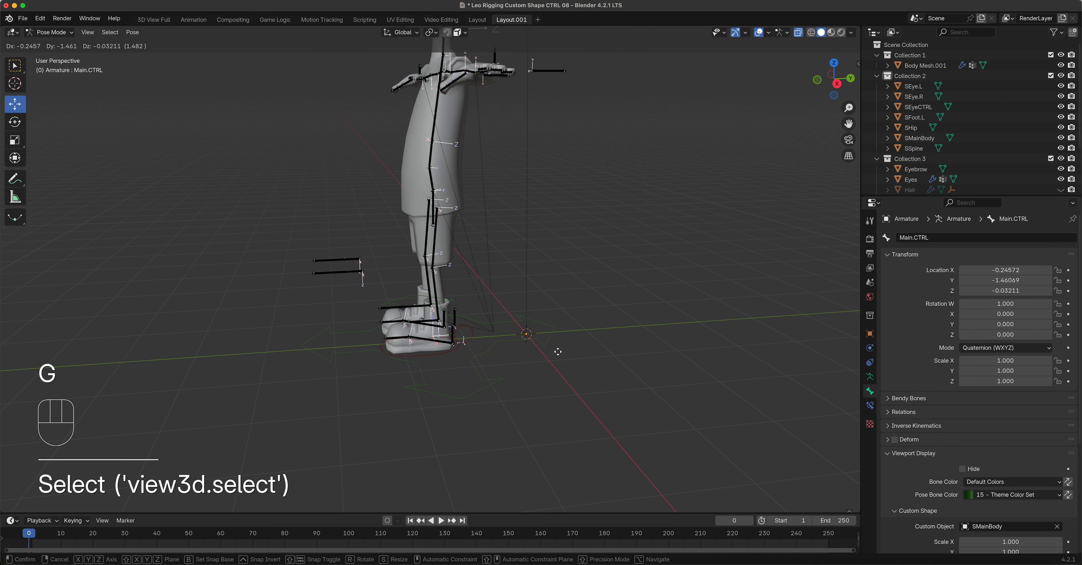
right_click(578, 353)
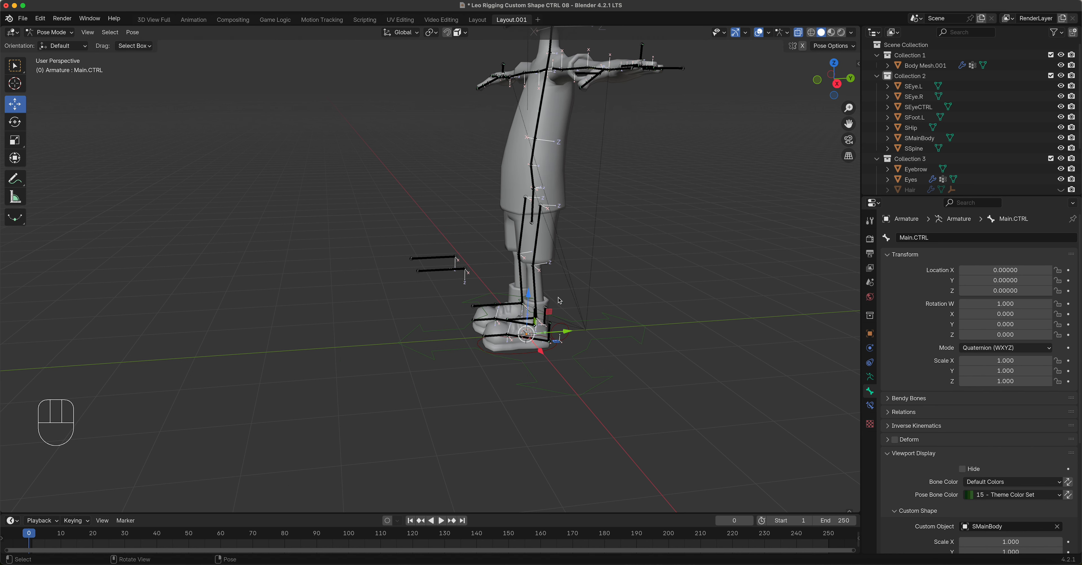
- Select the Hip_COG.CTRL bone at the pelvis and set its pose bone color to 02 - Theme Color Set
left_click(533, 211)
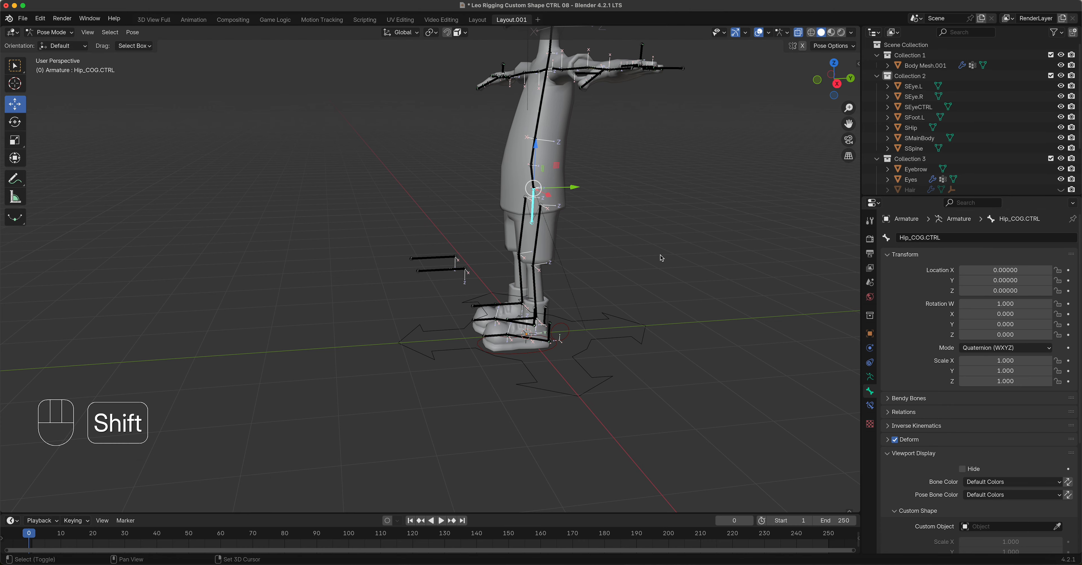
middle_click_drag(665, 256, 603, 322, "shift")
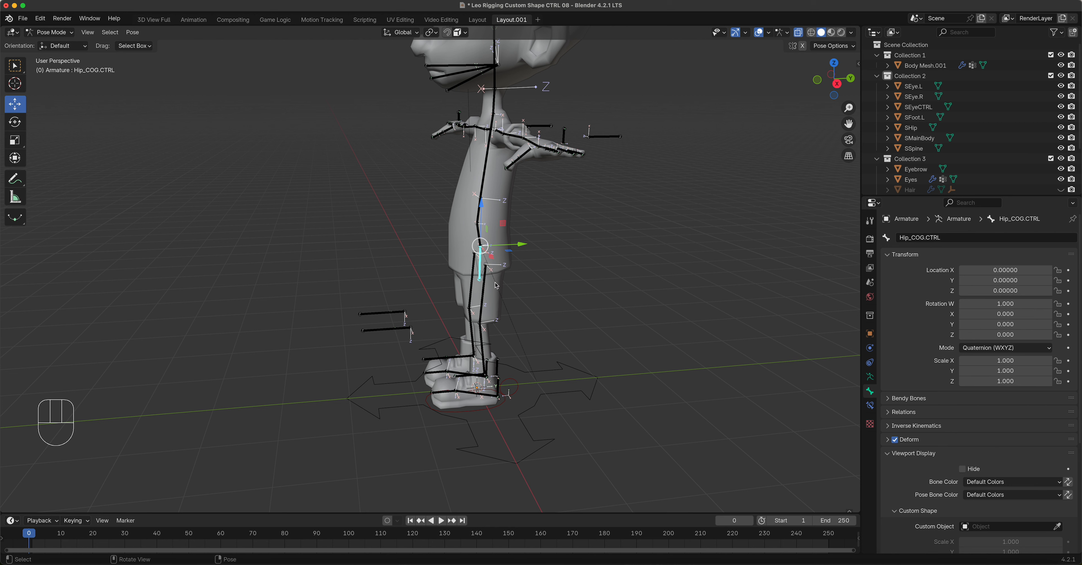
left_click(1013, 496)
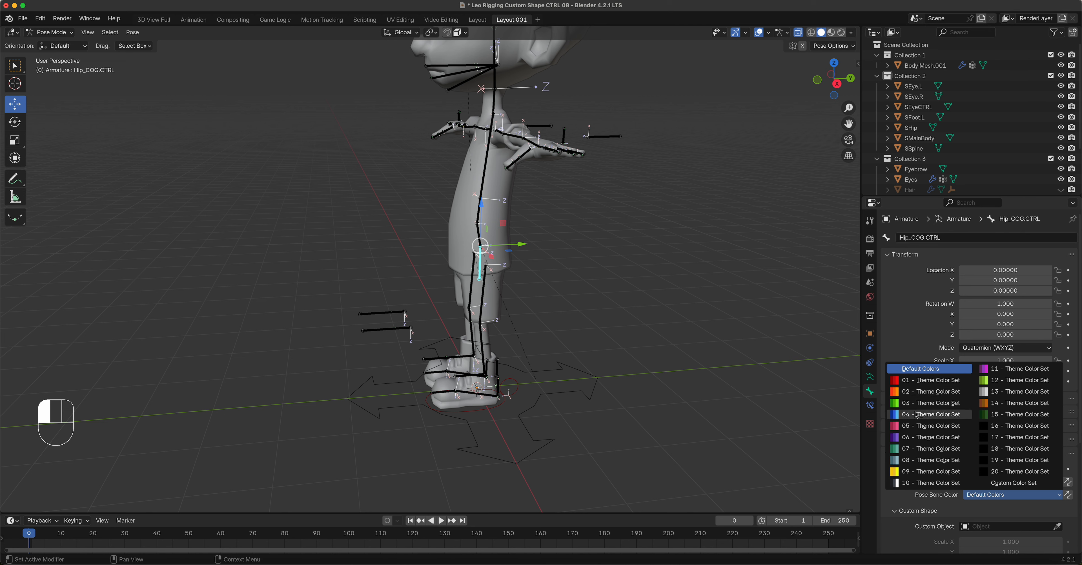
left_click(921, 395)
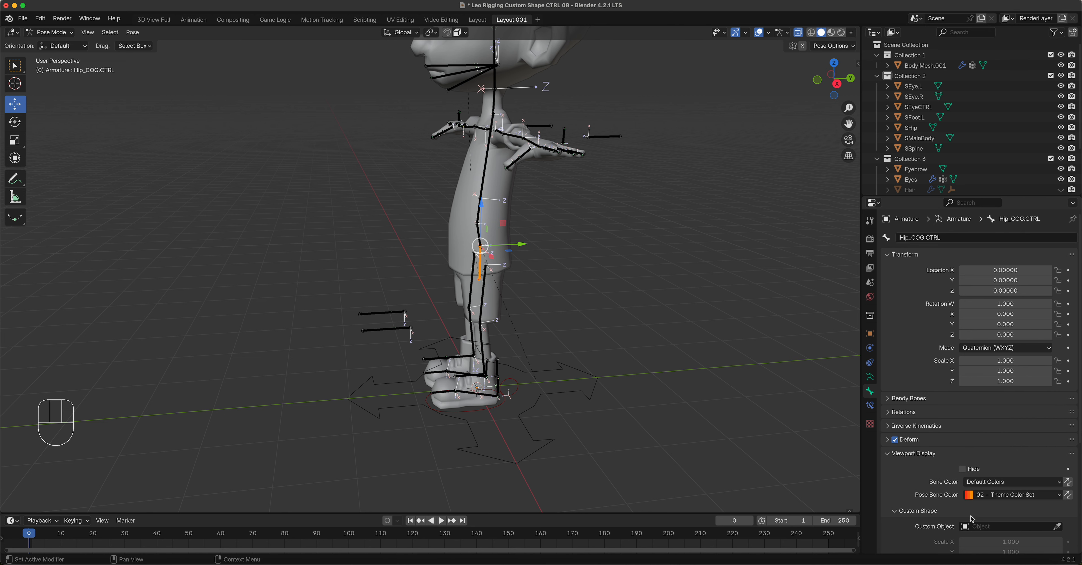
- Switch to Object Mode and select the inner shape beside the character to check its object name
left_click(1009, 527)
left_click(50, 31)
left_click(47, 43)
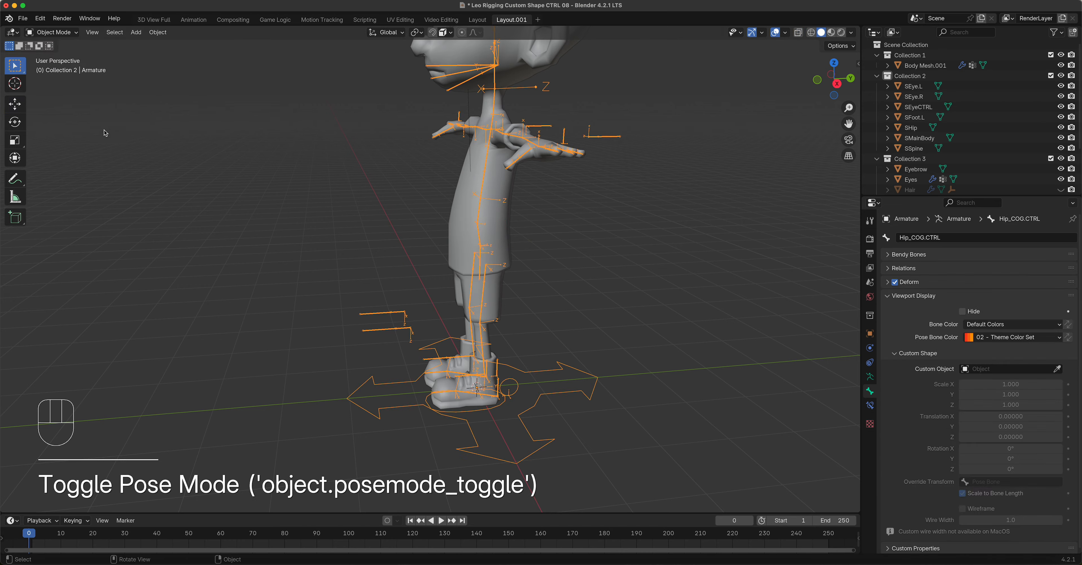
middle_click_drag(299, 234, 613, 168, "shift")
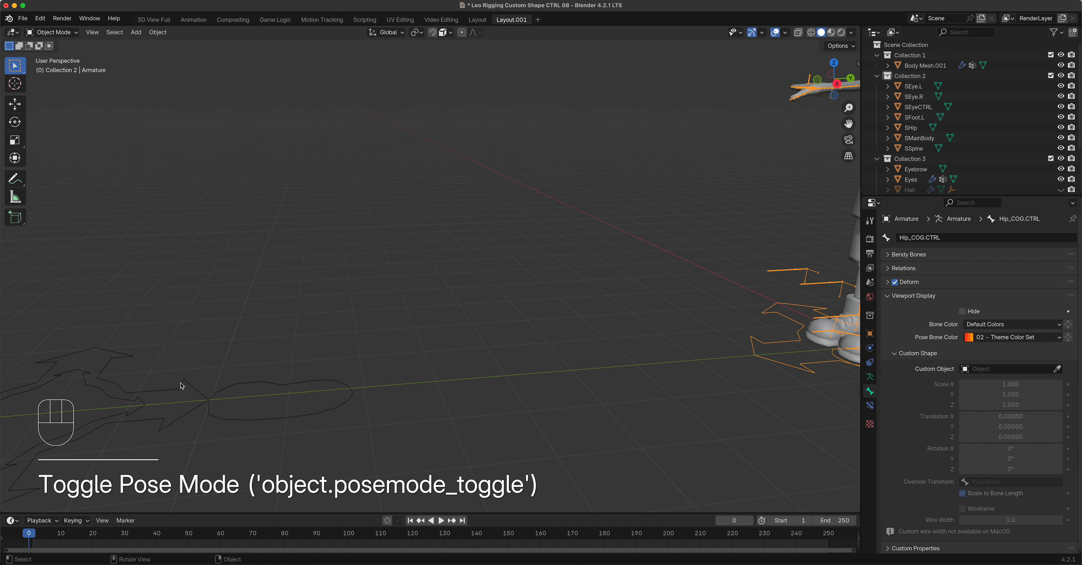
left_click(101, 392)
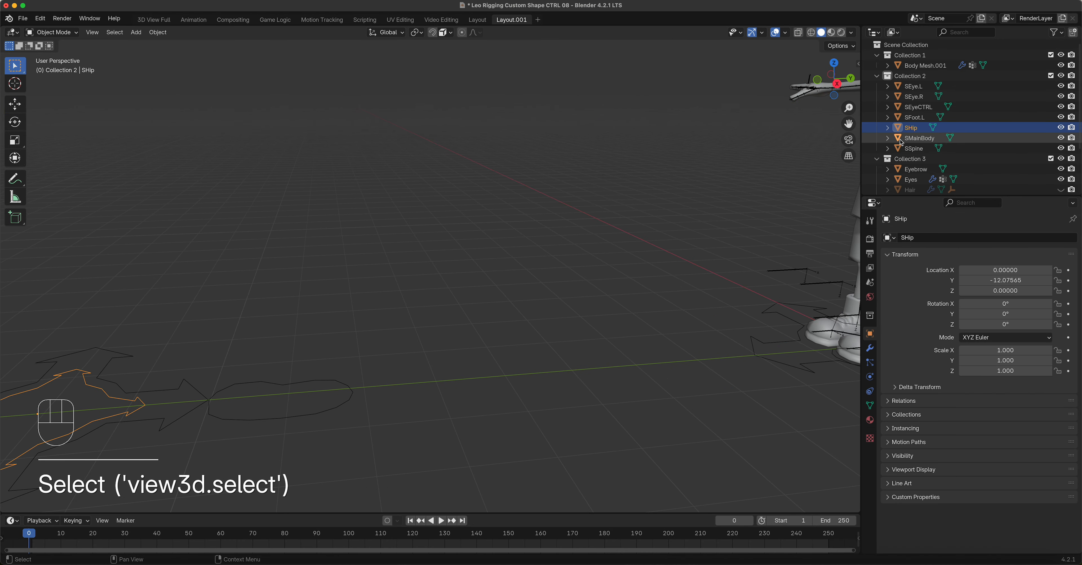
middle_click_drag(776, 329, 500, 306, "shift")
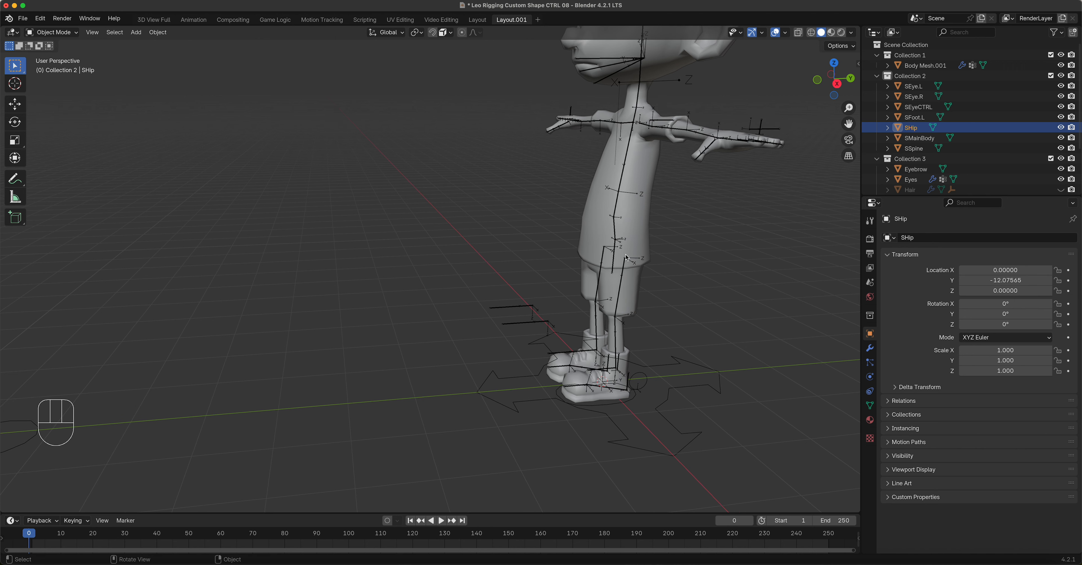
- Return the armature to Pose Mode and assign SHip as the custom object of the Hip_COG.CTRL bone
left_click(616, 260)
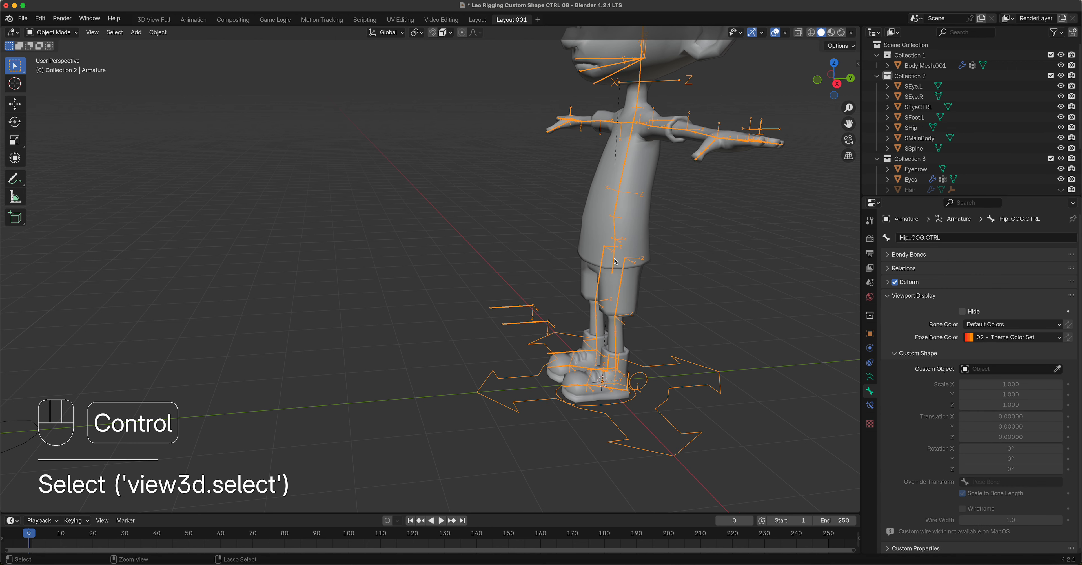
key("ctrl+Tab")
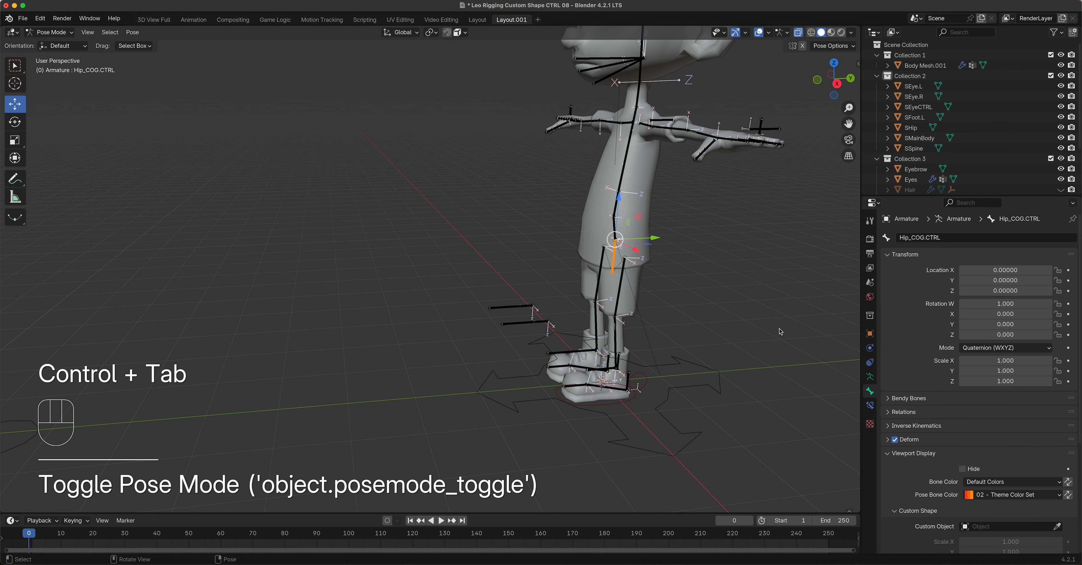
left_click(1002, 526)
type("s")
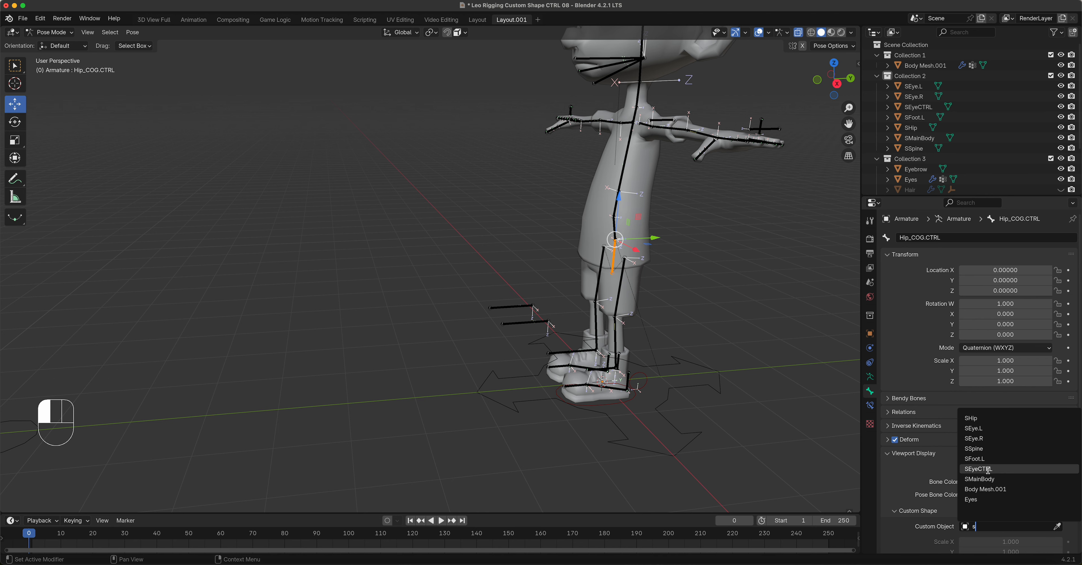
left_click(979, 419)
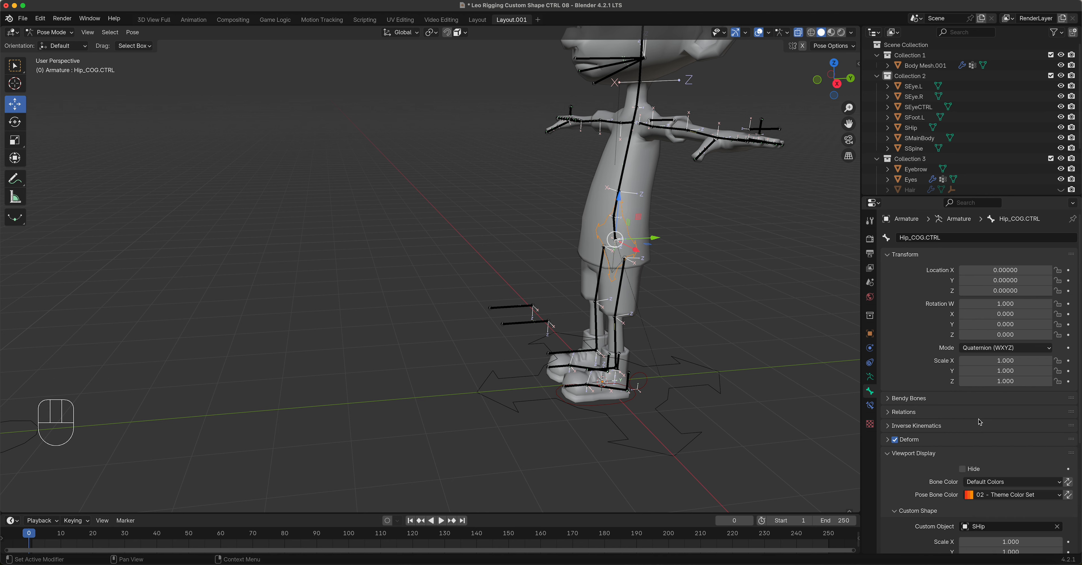
- Set the hip custom shape's X rotation to 90° so it lies horizontally around the waist
scroll(683, 313, "up", 2)
middle_click_drag(682, 314, 588, 332, "shift")
scroll(974, 492, "down", 3)
scroll(974, 493, "down", 3)
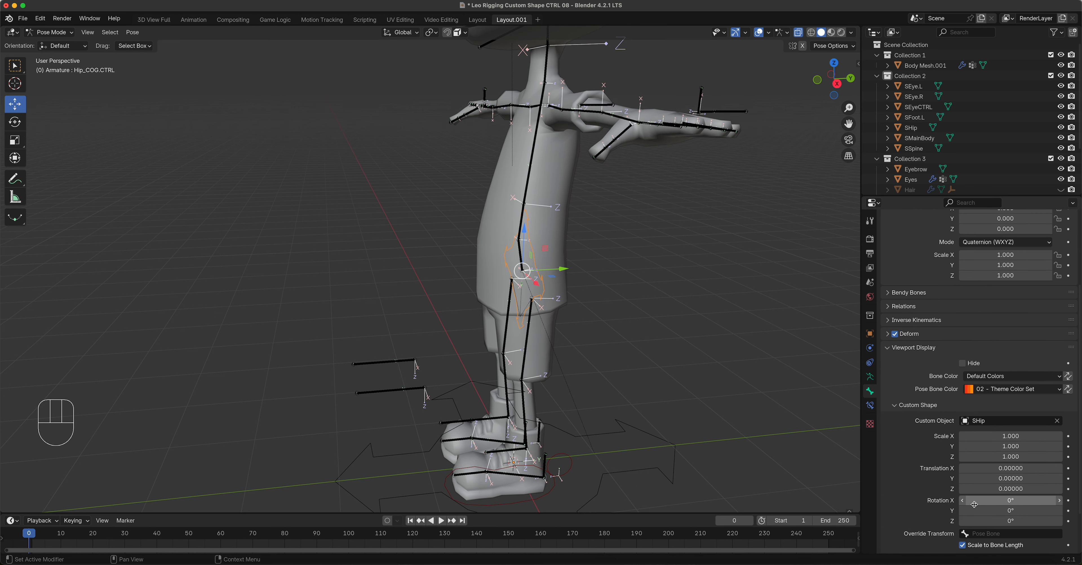
left_click_drag(986, 501, 1023, 501)
middle_click_drag(617, 415, 794, 374)
- Set the hip custom shape's scale to 1.3 on X, Y and Z, and deselect the bone
left_click_drag(983, 437, 984, 457)
type("1.")
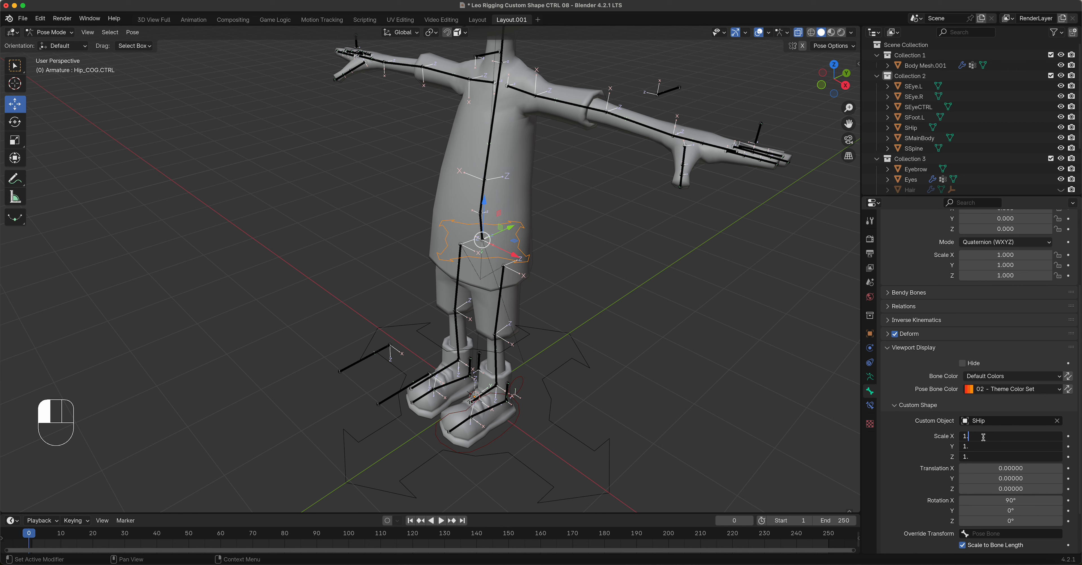
type("3")
key("Return")
left_click(596, 274)
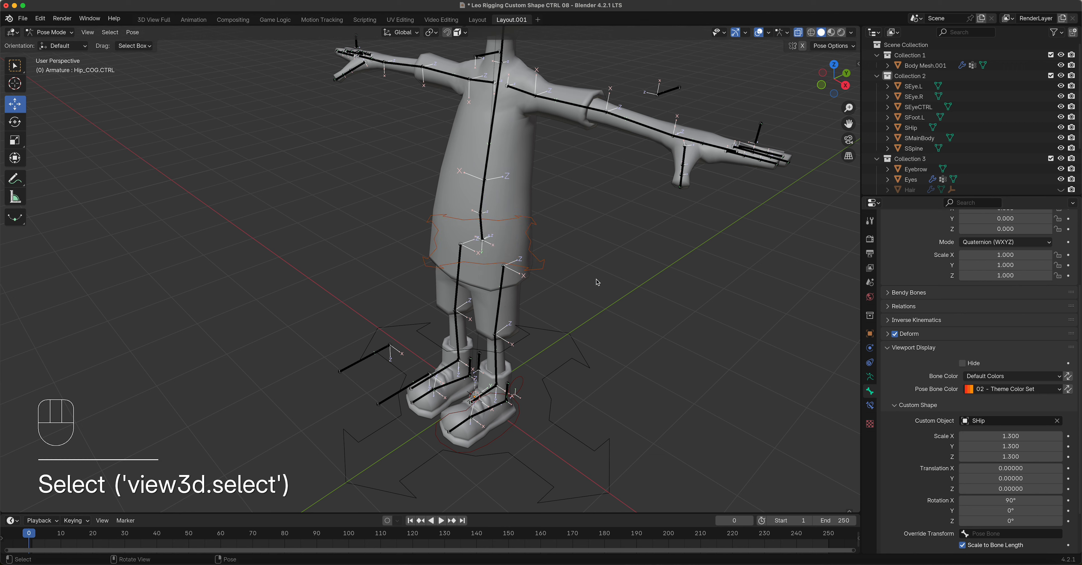
- Test moving and rotating the Hip_COG.CTRL bone by its new shape, cancelling both transforms
left_click(547, 268)
key("g")
right_click(613, 317)
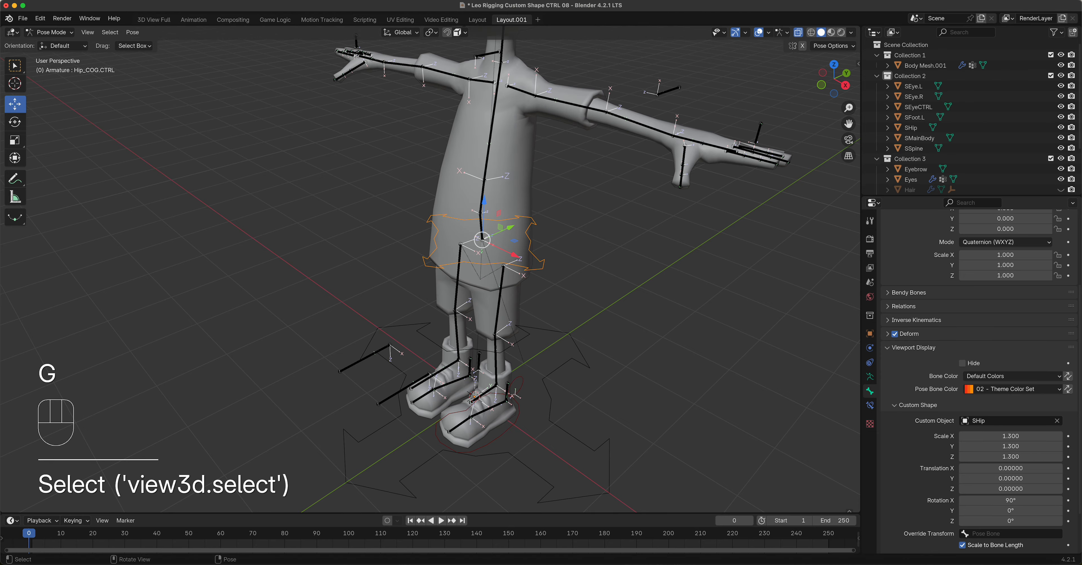
key("r")
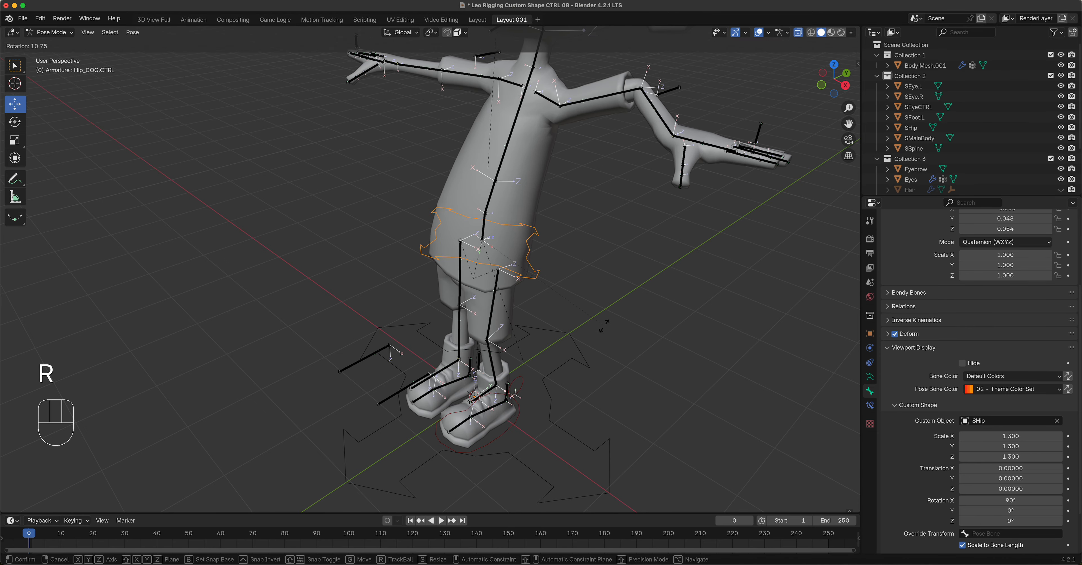
right_click(606, 295)
middle_click_drag(606, 295, 509, 283)
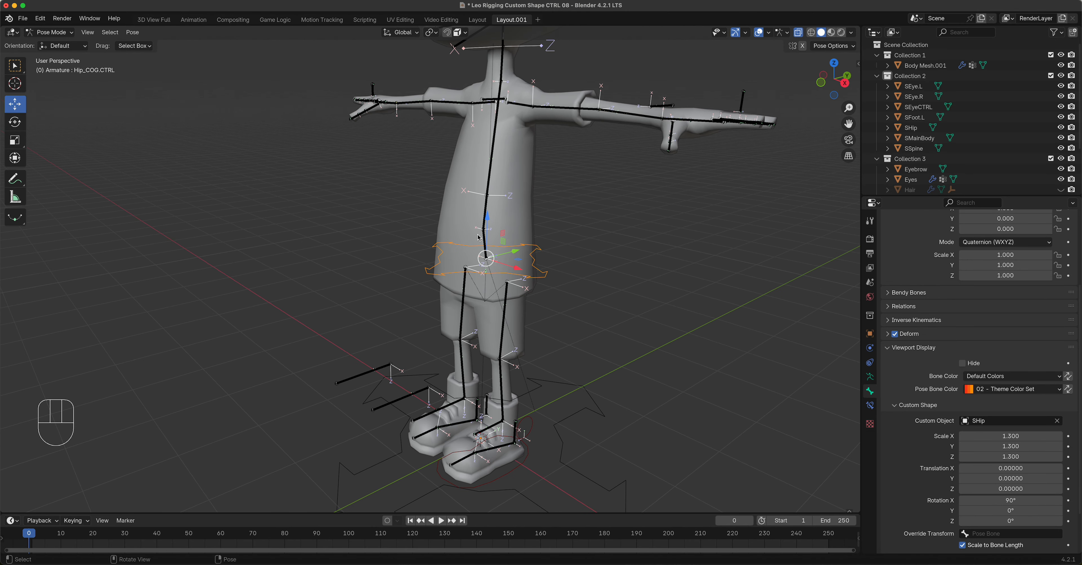
- Give the Spine01 bone the 02 - Theme Color Set pose color and assign SSpine as its custom object
left_click(485, 246)
middle_click_drag(570, 292, 570, 321)
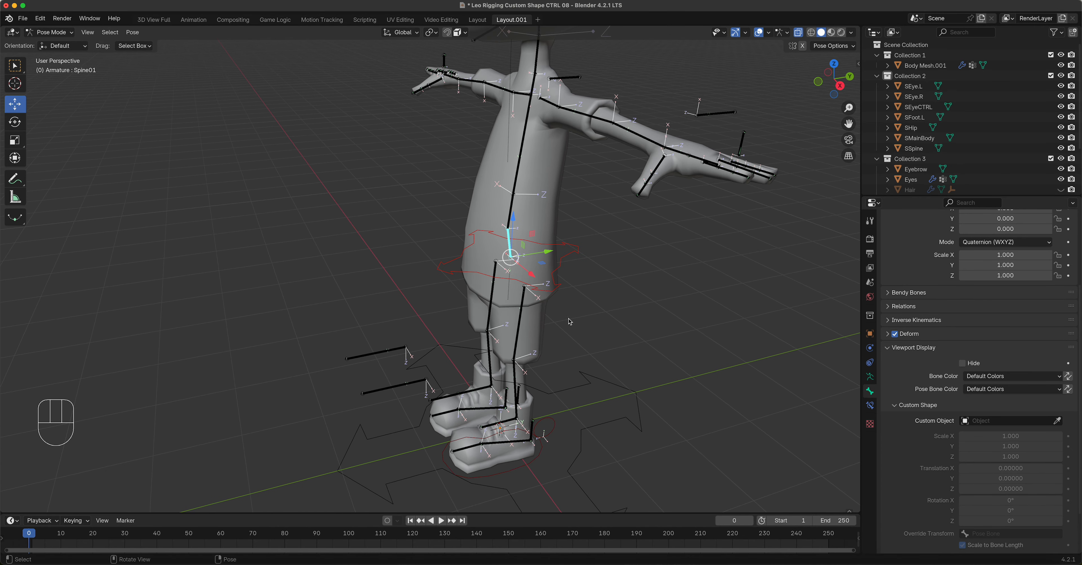
left_click(996, 389)
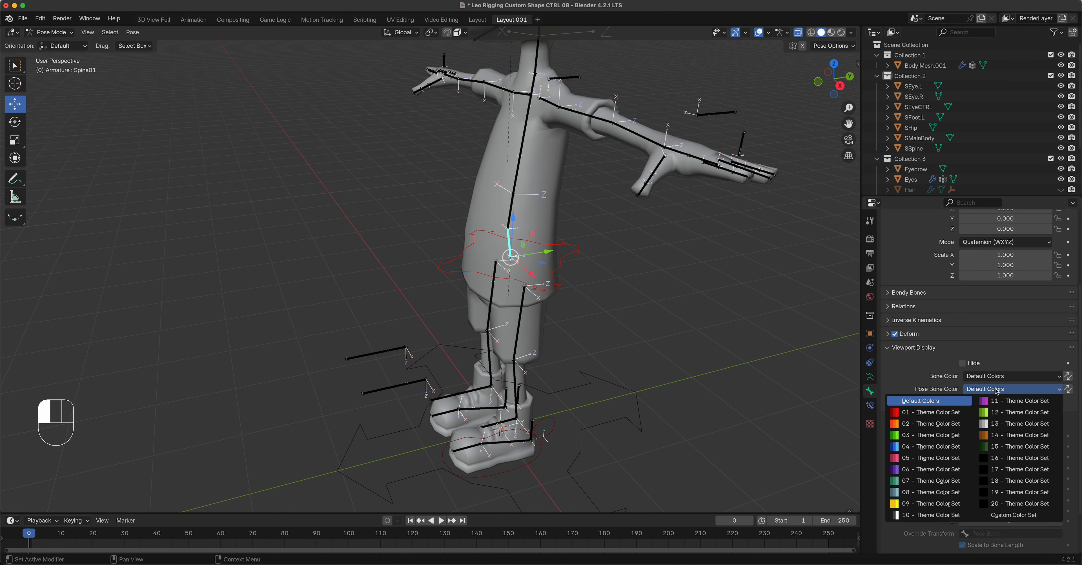
left_click(925, 423)
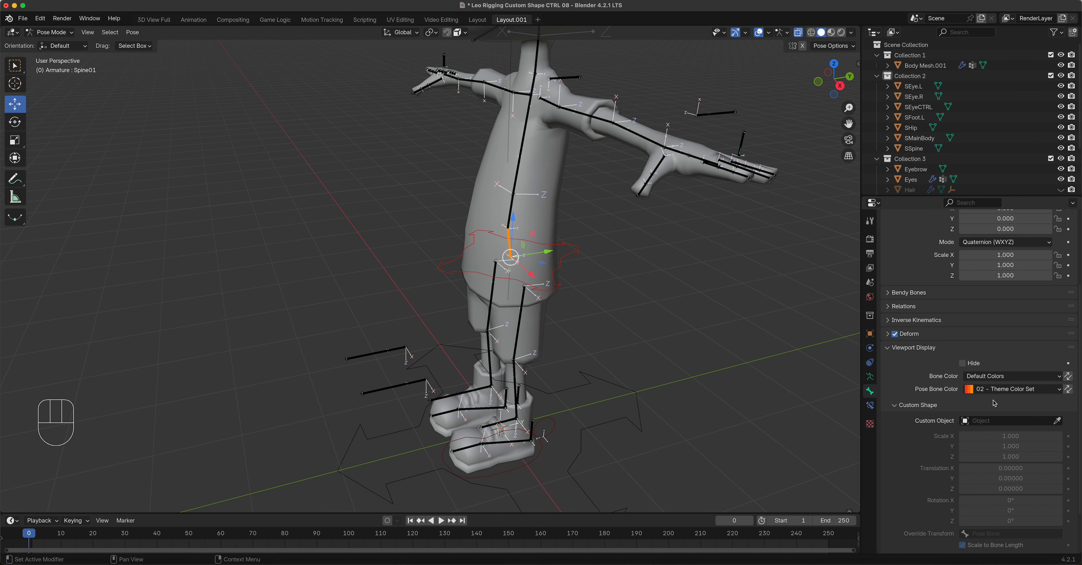
left_click(994, 421)
type("s")
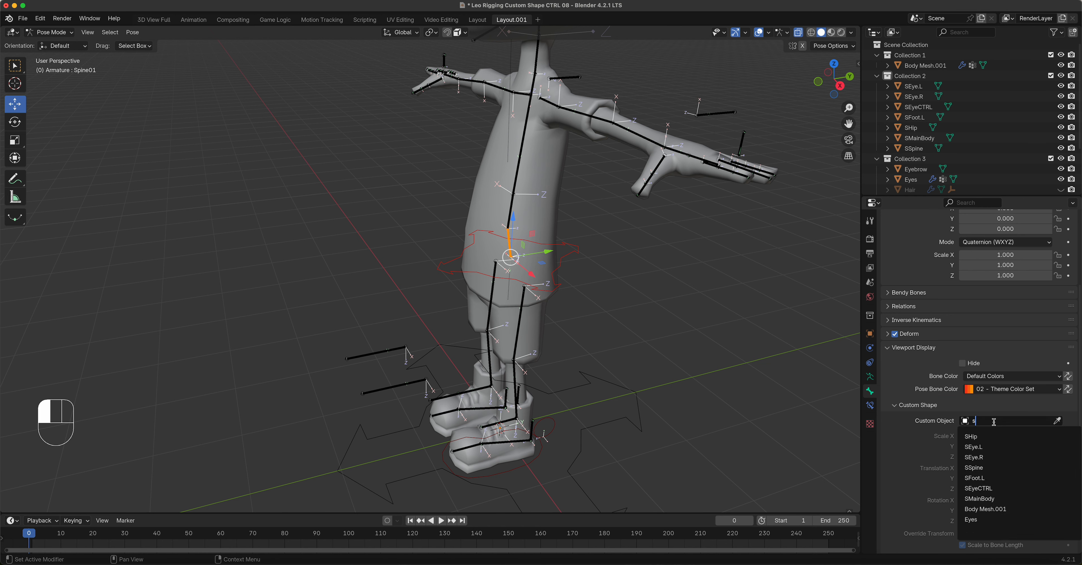
left_click(979, 468)
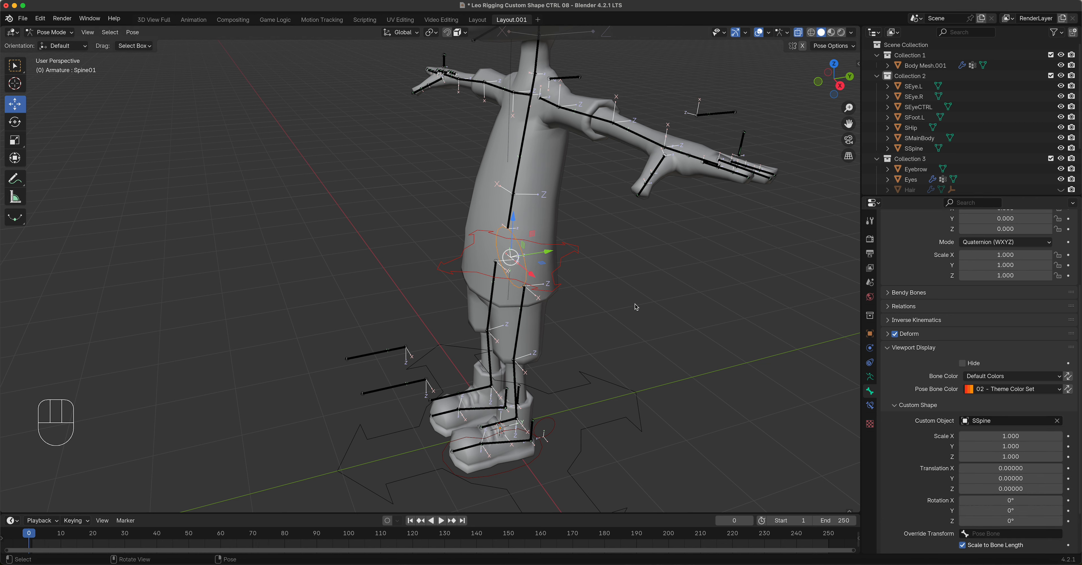
left_click(996, 469)
type("90")
key("Return")
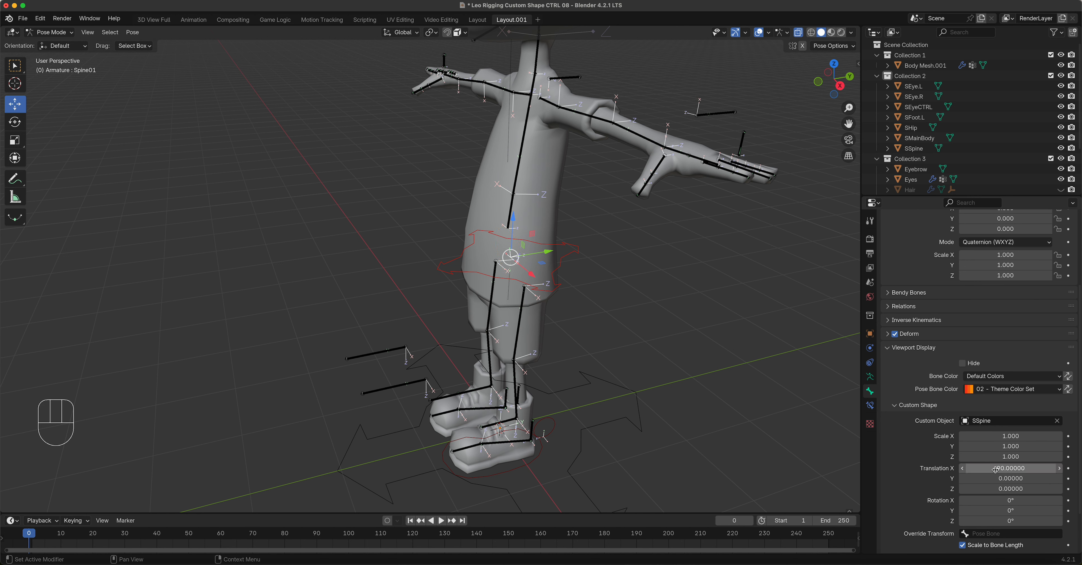
left_click(995, 469)
type("0")
key("Return")
- Set the Spine01 custom shape's X rotation to 90° and its scale to 2 on X, Y and Z
left_click(1001, 500)
type("90")
key("Return")
mouse_move(1023, 440)
left_mouse_down()
mouse_move(1017, 456)
mouse_move(1007, 433)
left_mouse_up()
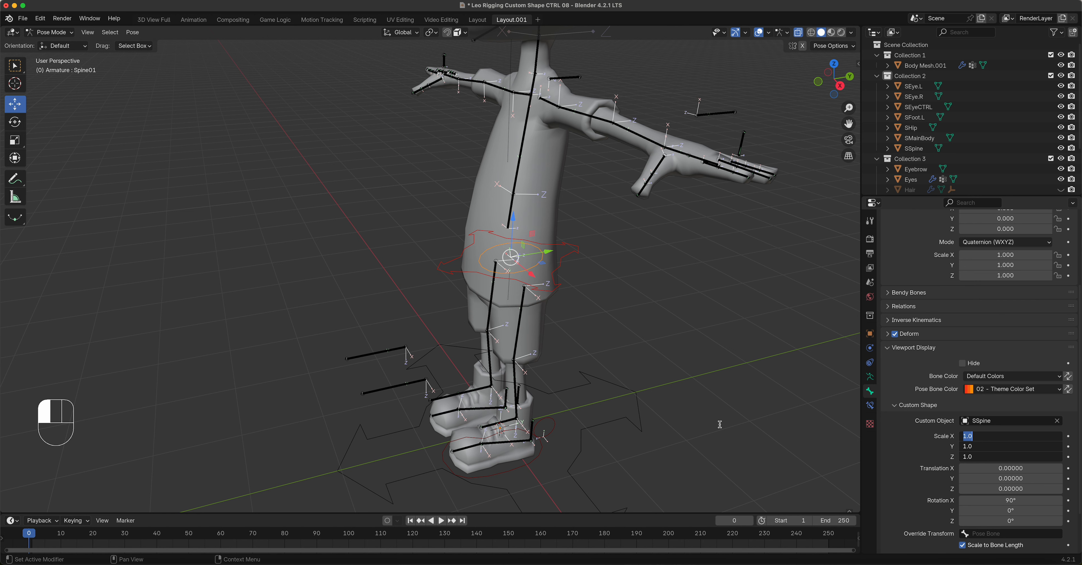
type("2")
key("Return")
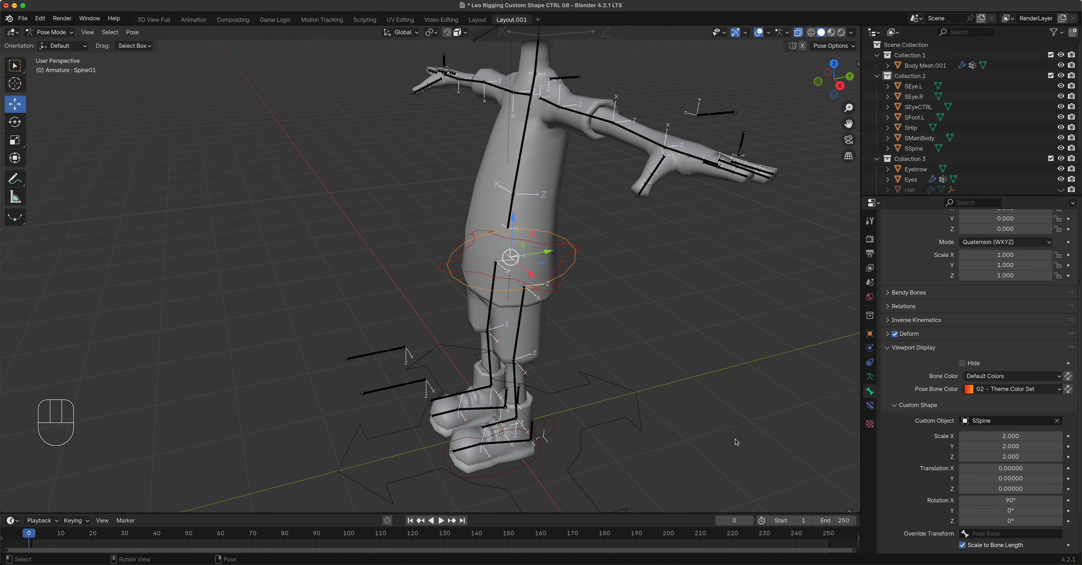
- In the right side view, raise the Spine02 custom shape's Y translation to 0.37
key("KP_3")
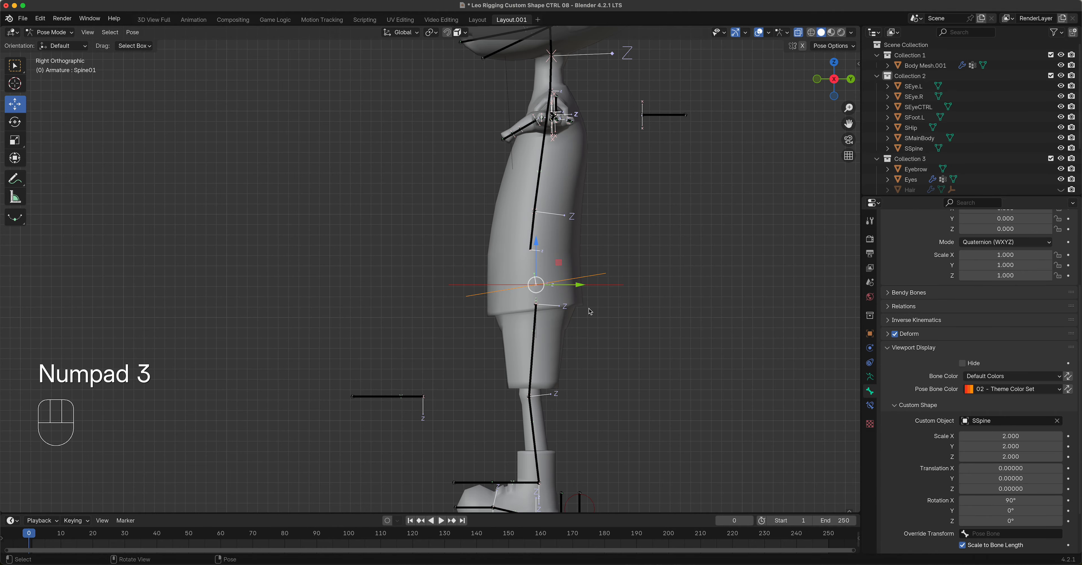
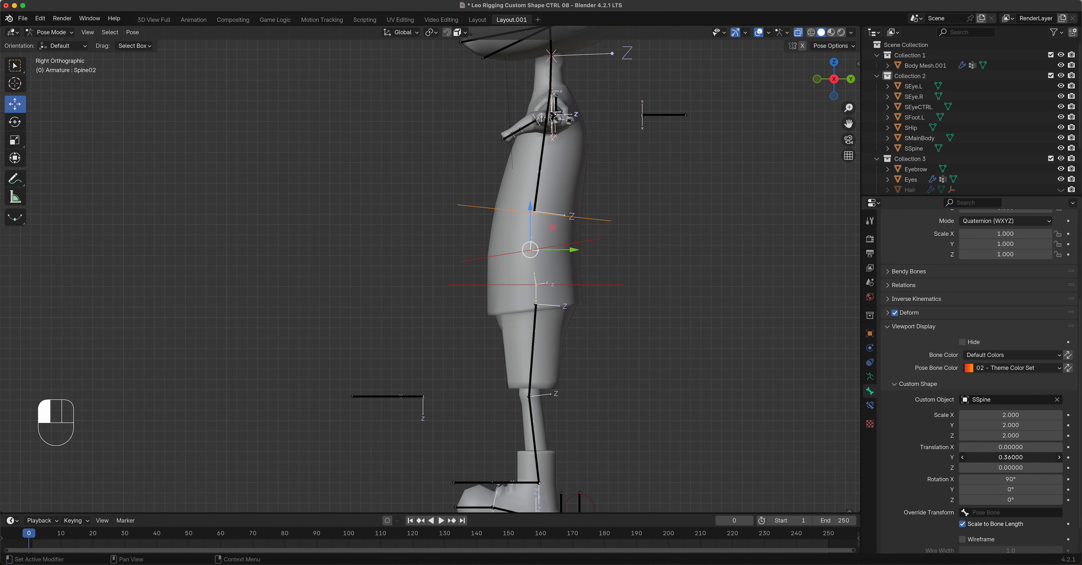
scroll(624, 211, "up", 5)
middle_click_drag(624, 211, 394, 347, "shift")
left_click(1060, 458)
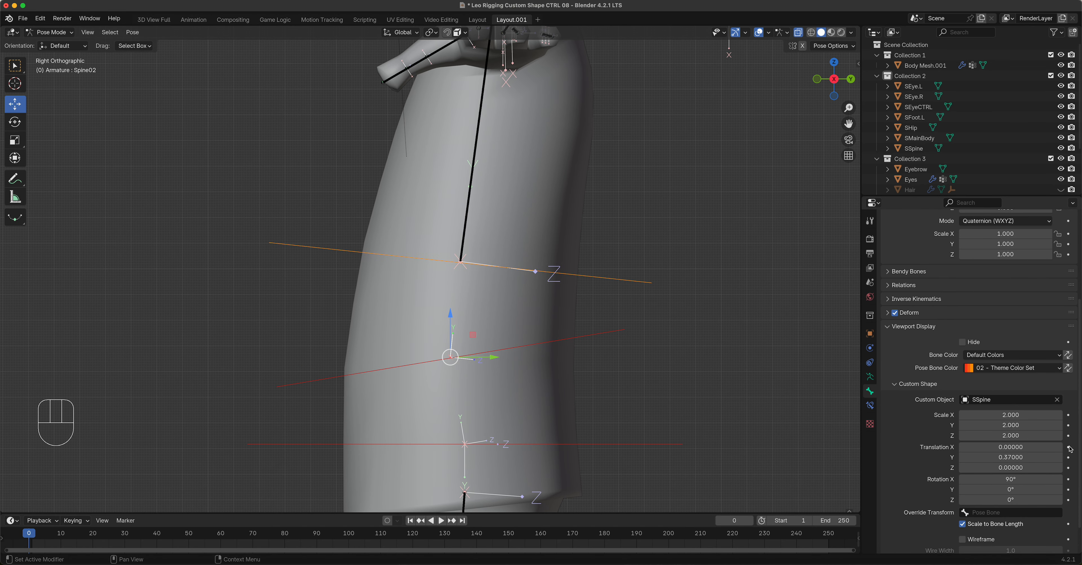
- Select the Torso bone and test rotating it in the side view, cancelling the rotation
left_click(463, 221)
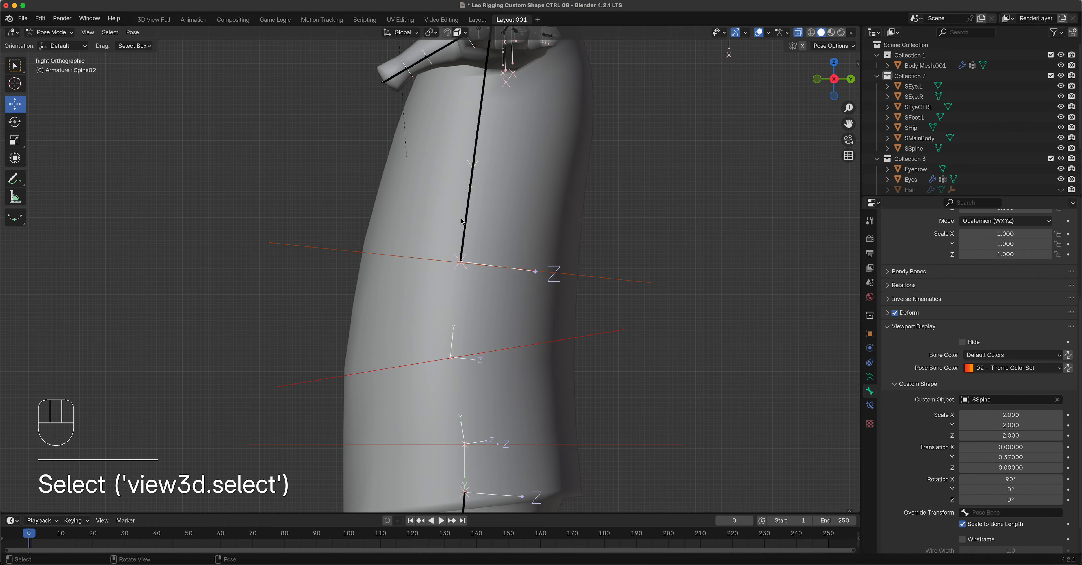
left_click(466, 222)
scroll(548, 285, "down", 4)
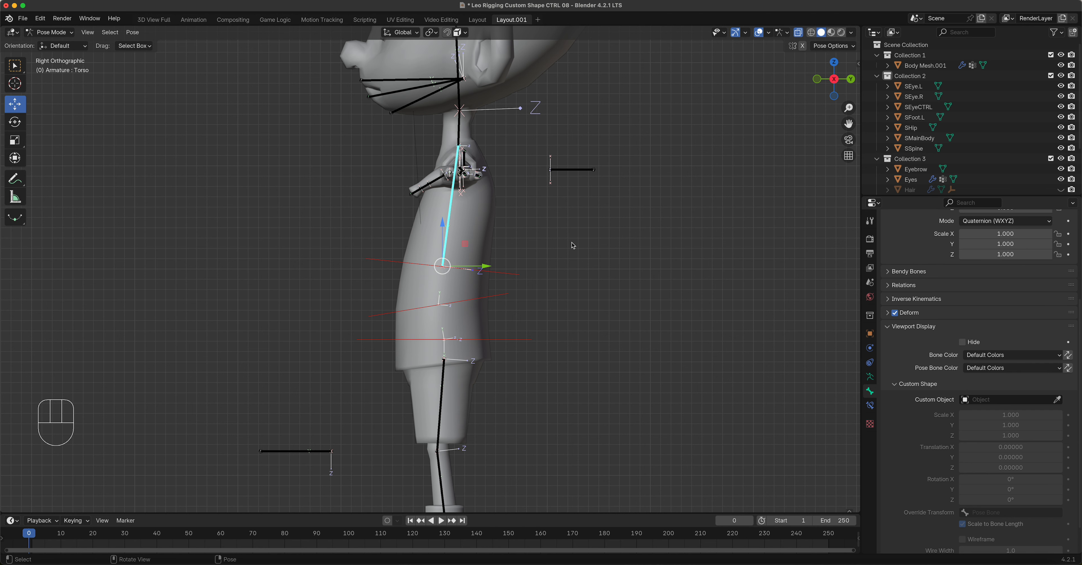
key("r")
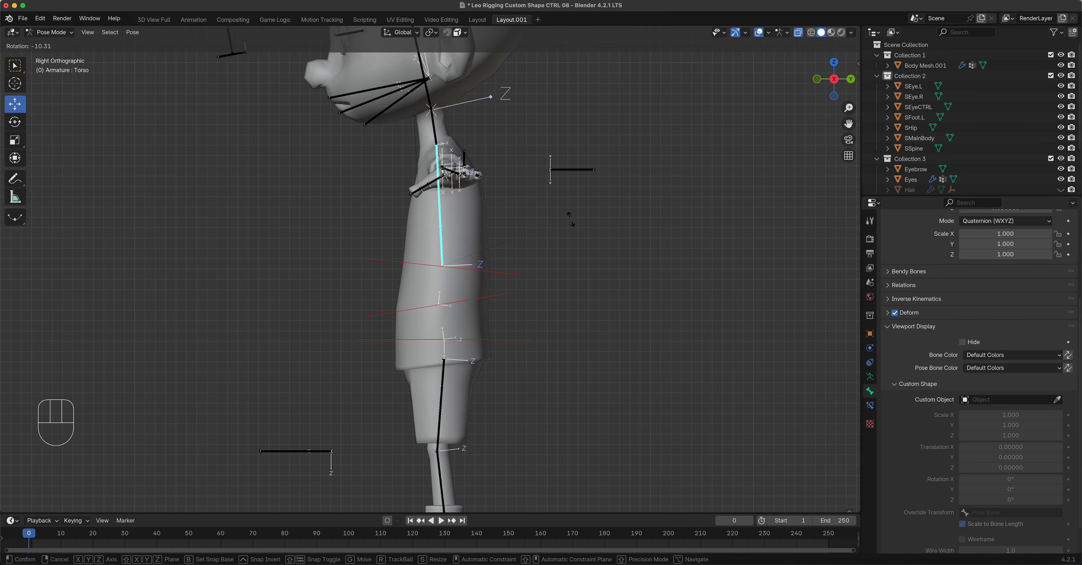
left_click(573, 239)
- Shift the Hip_COG.CTRL custom shape down to the top of the legs with a Y translation of 0.19
middle_click_drag(426, 339, 455, 355)
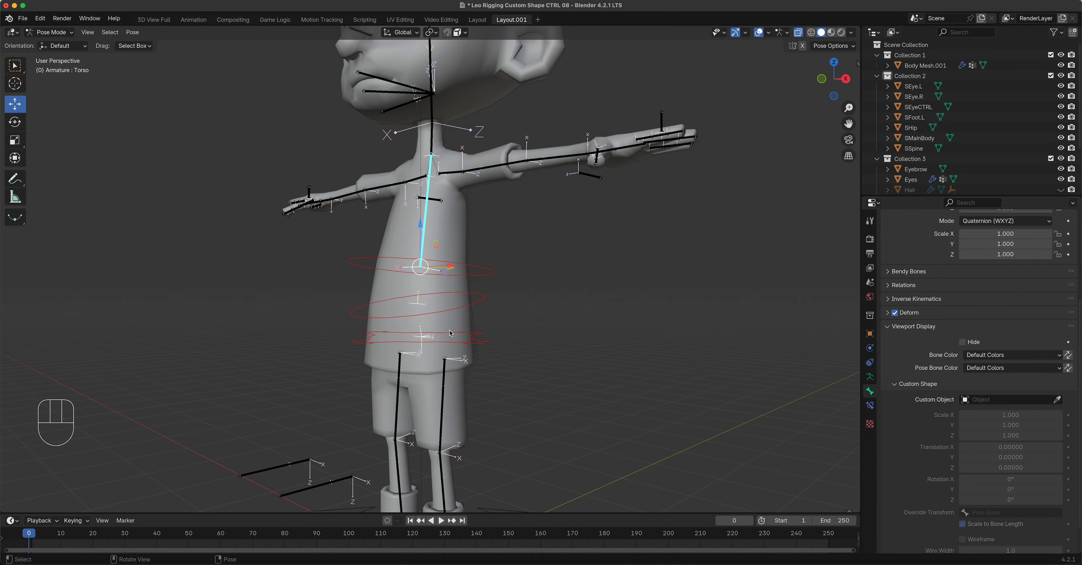
left_click(479, 348)
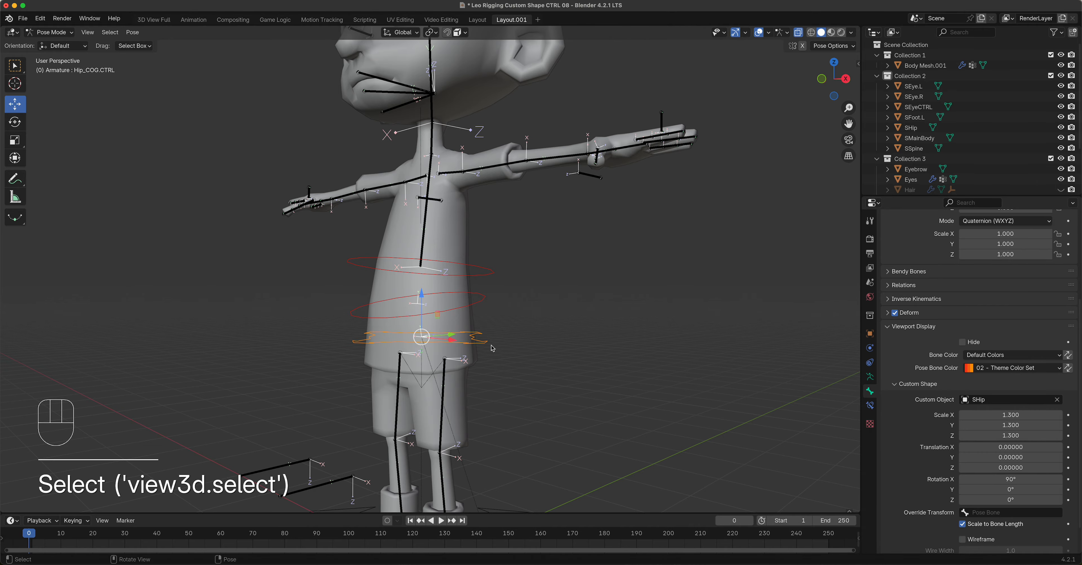
key("KP_3")
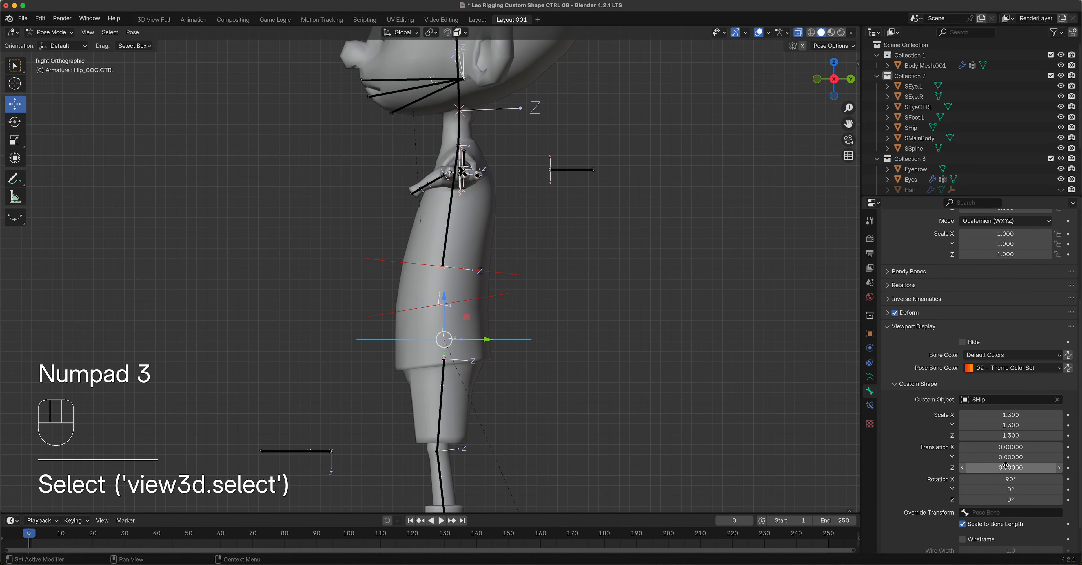
left_click_drag(1007, 459, 1067, 459)
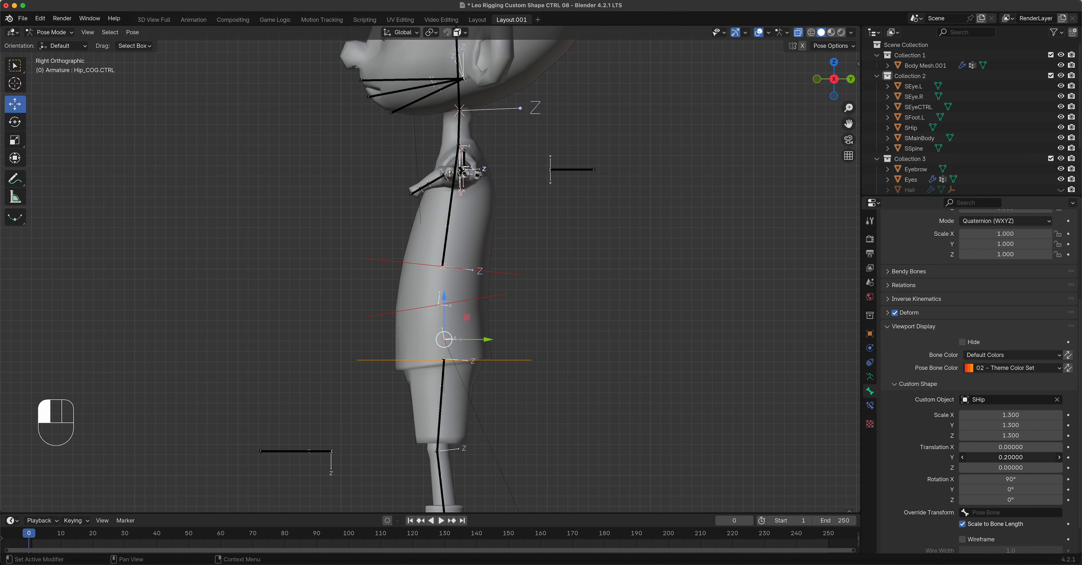
scroll(765, 460, "up", 5)
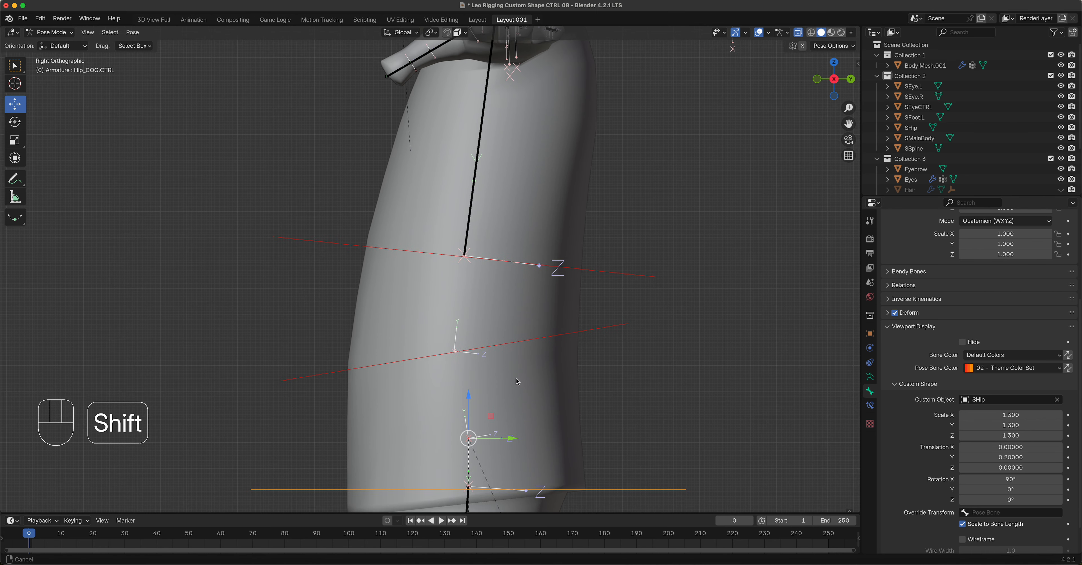
middle_click_drag(830, 509, 809, 387, "shift")
left_click_drag(1011, 457, 1007, 458)
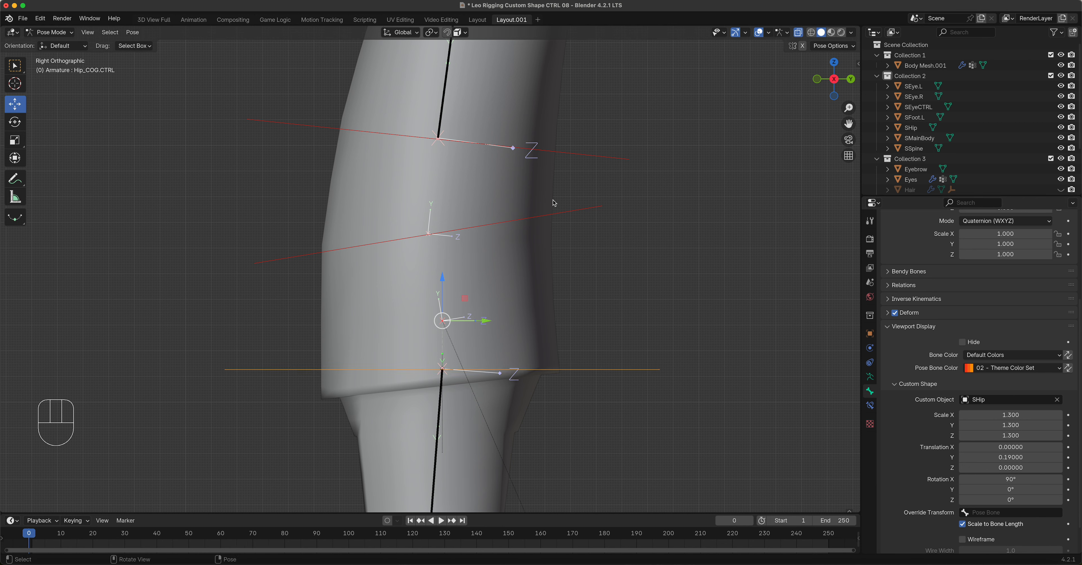
- Reset the Y translation of the Spine01 and Spine02 custom shapes to 0 so they sit at their bones' bases
left_click(559, 217)
mouse_move(1011, 457)
left_mouse_down()
mouse_move(1025, 458)
mouse_move(1005, 457)
left_mouse_up()
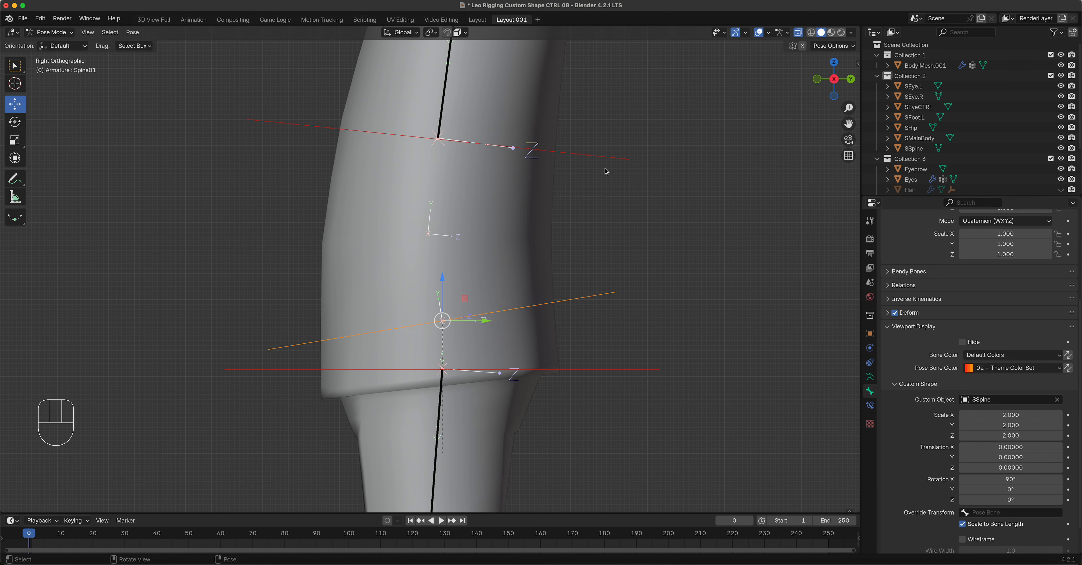
left_click(600, 159)
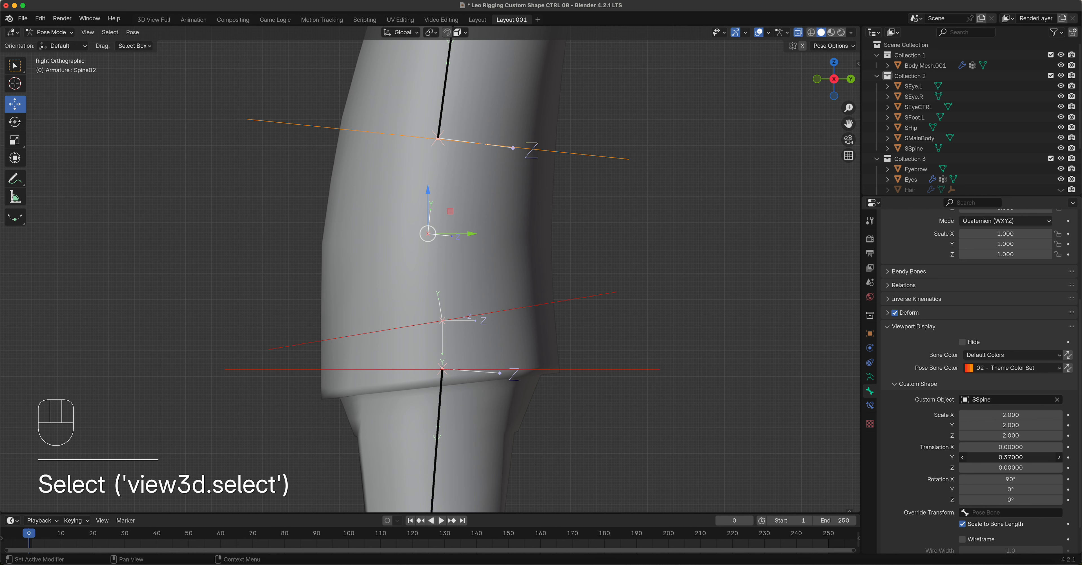
left_click_drag(1011, 457, 971, 457)
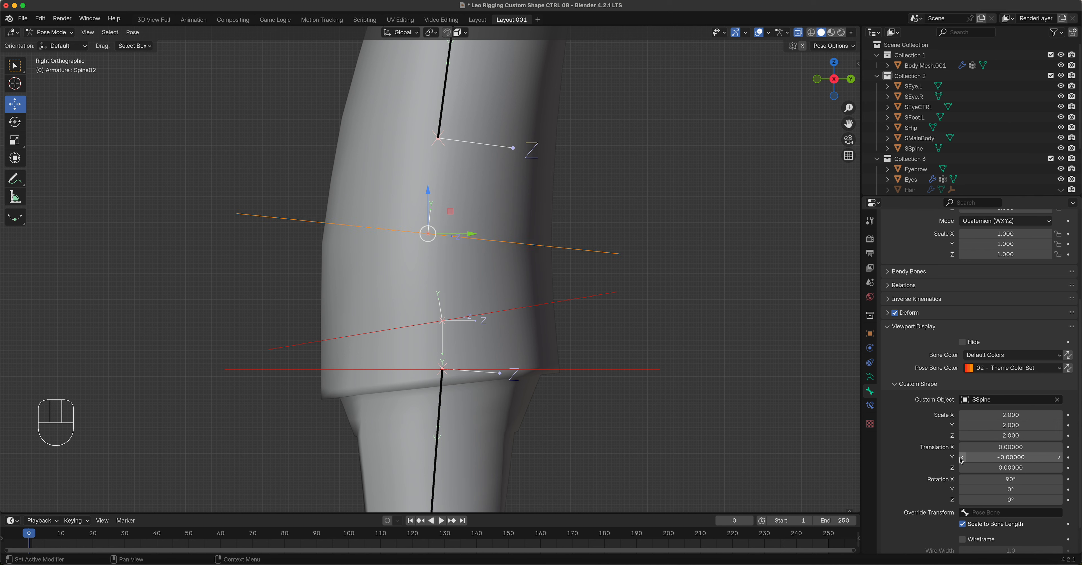
- Give the Torso bone the 02 - Theme Color Set pose color and assign SSpine as its custom object
left_click(442, 120)
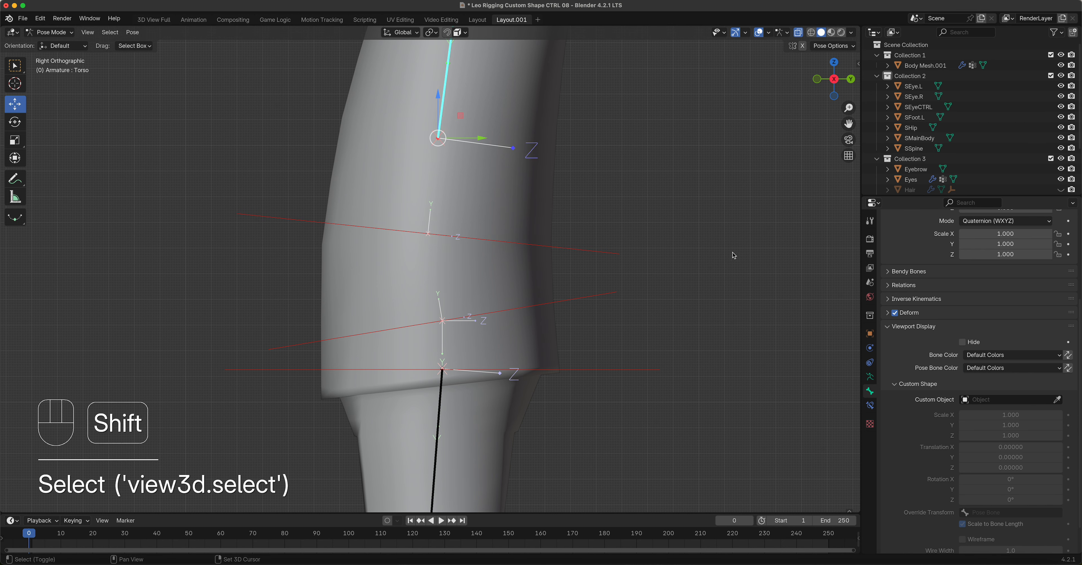
left_click(996, 368)
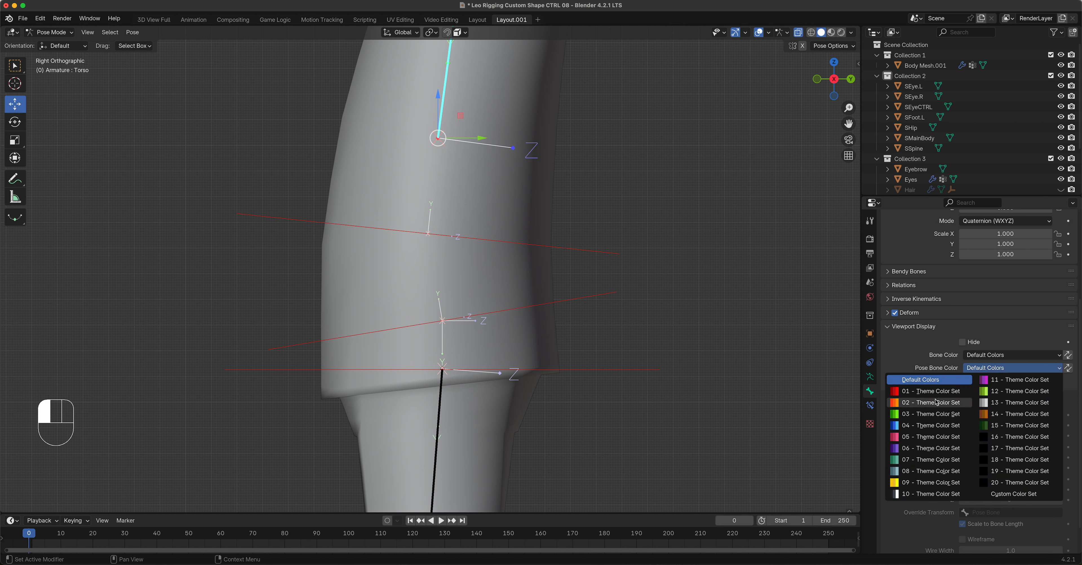
left_click(937, 402)
left_click(990, 401)
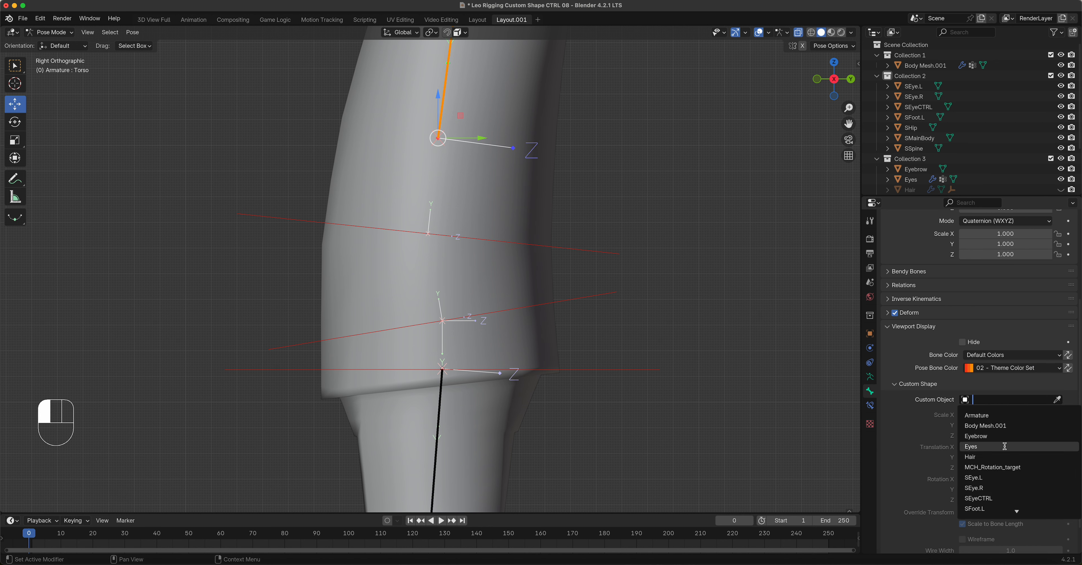
type("s")
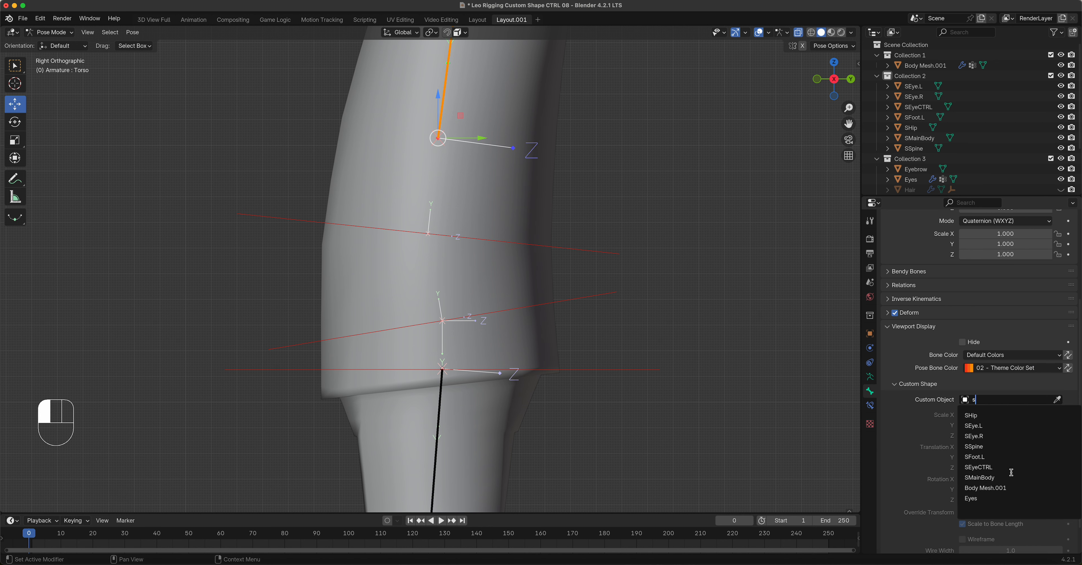
left_click(992, 448)
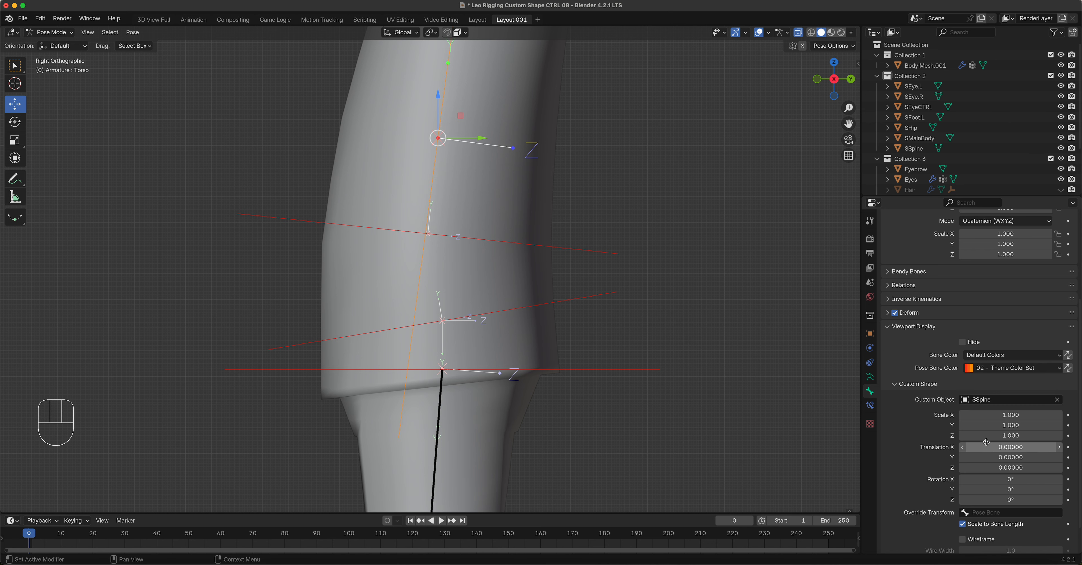
- Set the Torso custom shape's X rotation to 90° and its scale to 0.6 on X, Y and Z
left_click(1008, 480)
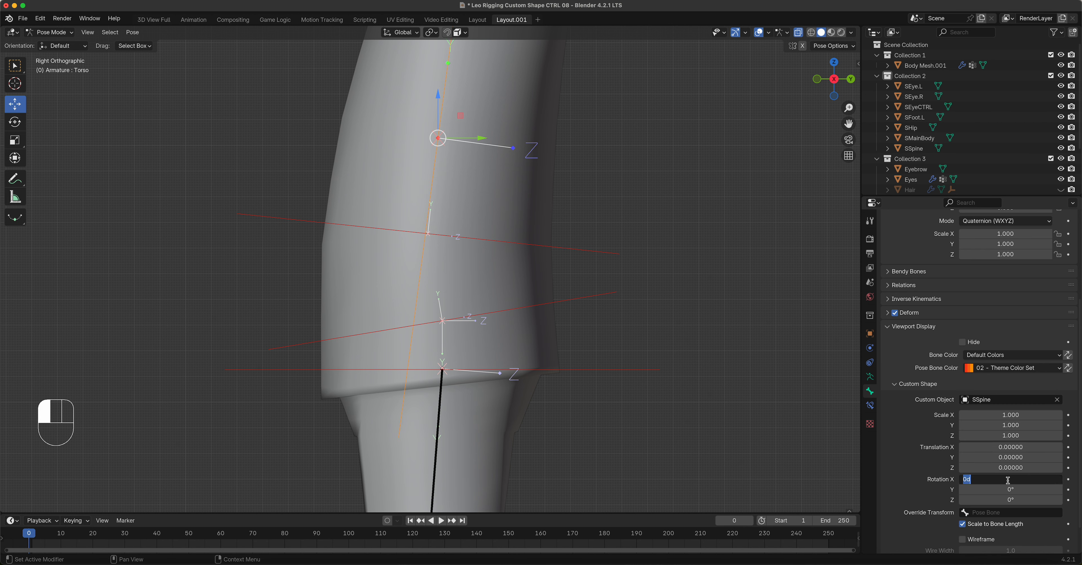
key("Return")
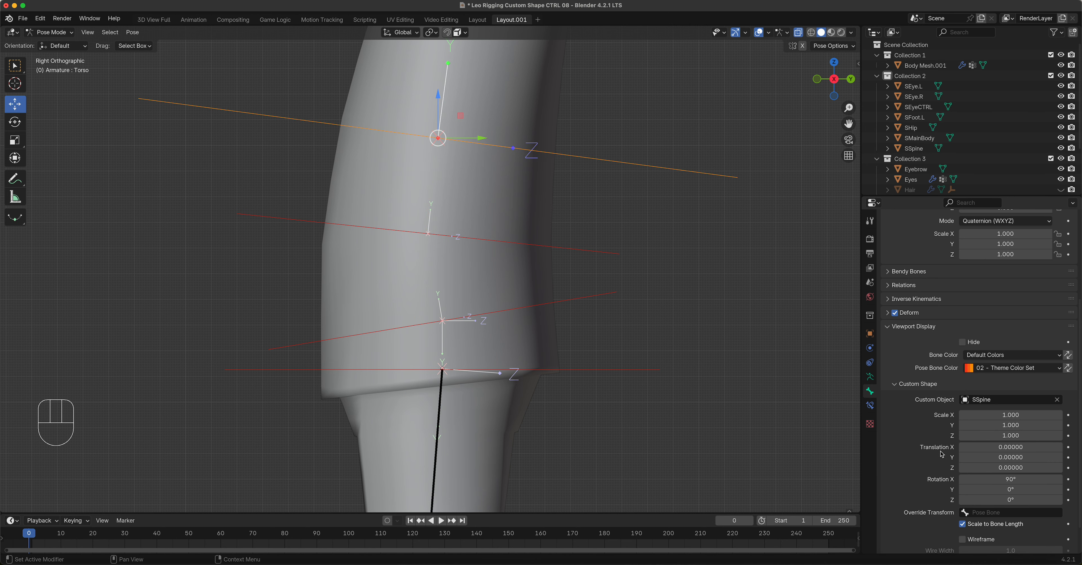
middle_click_drag(672, 269, 526, 233, "shift")
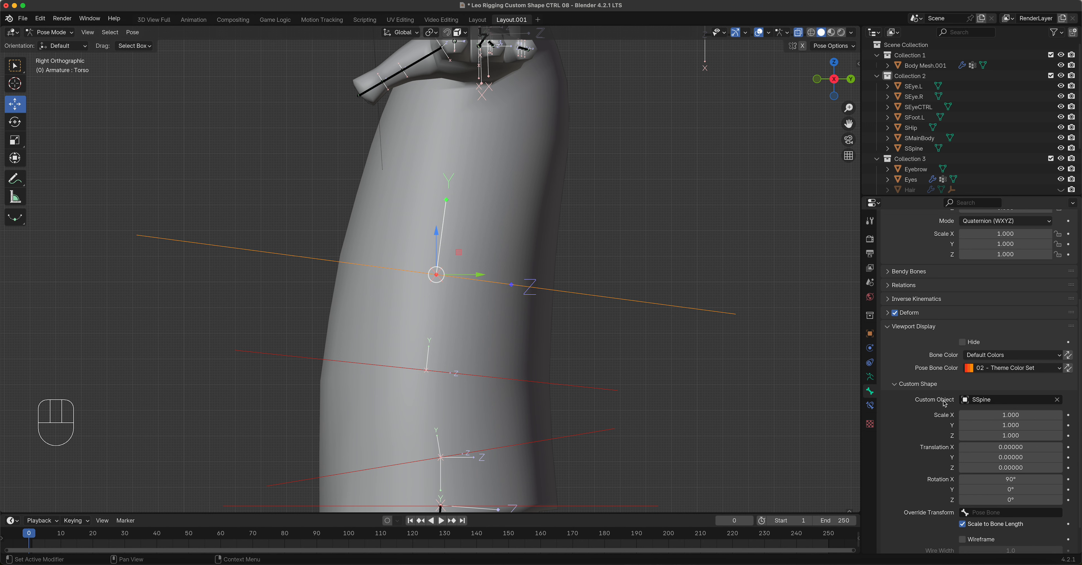
left_click_drag(995, 415, 994, 417)
type(".7")
key("Return")
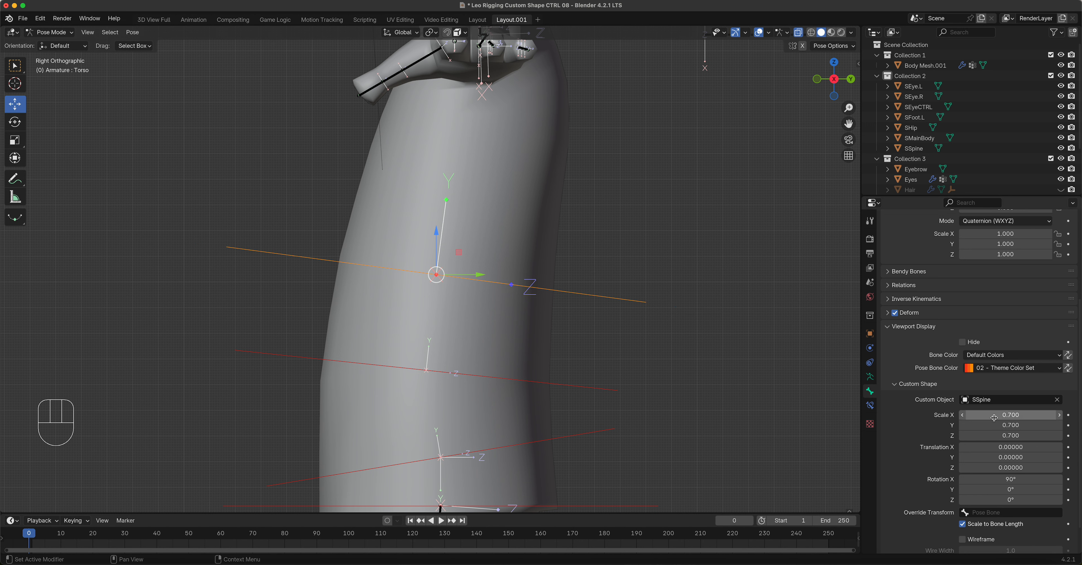
left_click(994, 418)
type(".6")
key("Return")
mouse_move(994, 418)
left_mouse_down()
mouse_move(994, 427)
mouse_move(994, 416)
left_mouse_up()
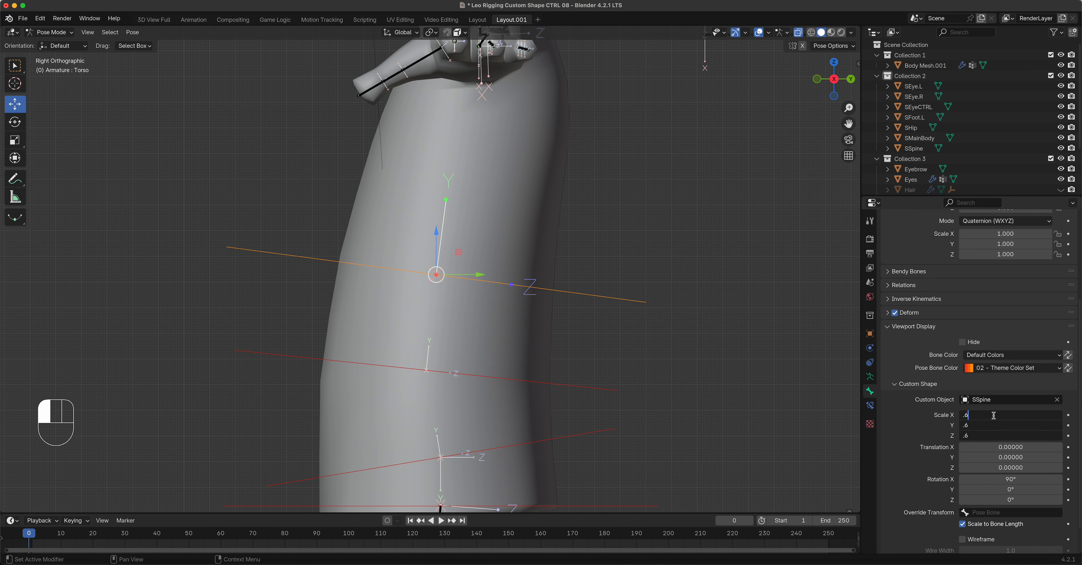
key("Return")
- Give the Shoulder.L bone the 03 - Theme Color Set pose color and assign SSpine as its custom object
middle_click_drag(507, 235, 540, 251)
middle_click_drag(463, 278, 447, 183)
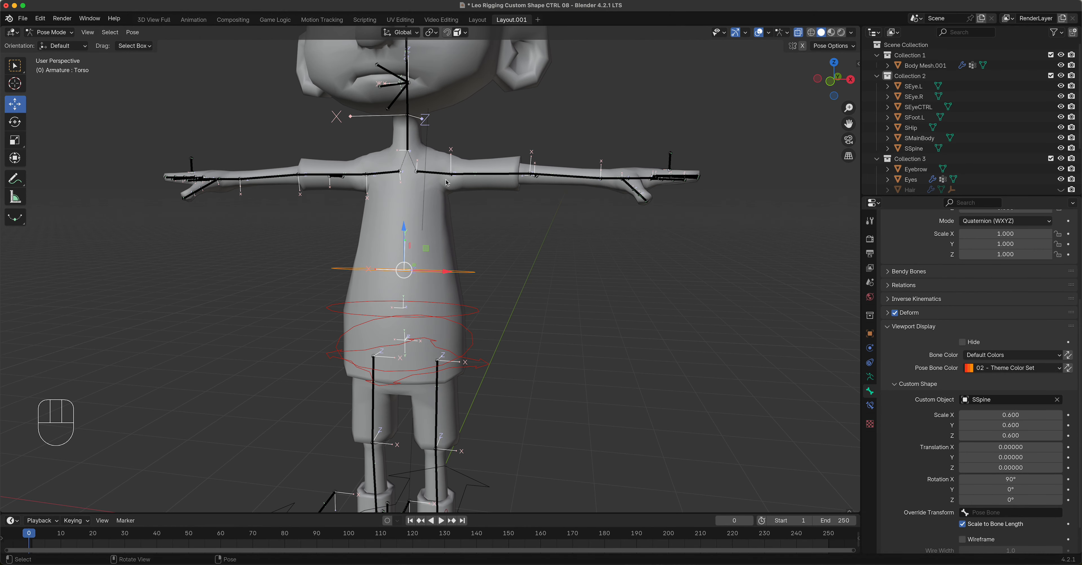
left_click(432, 175)
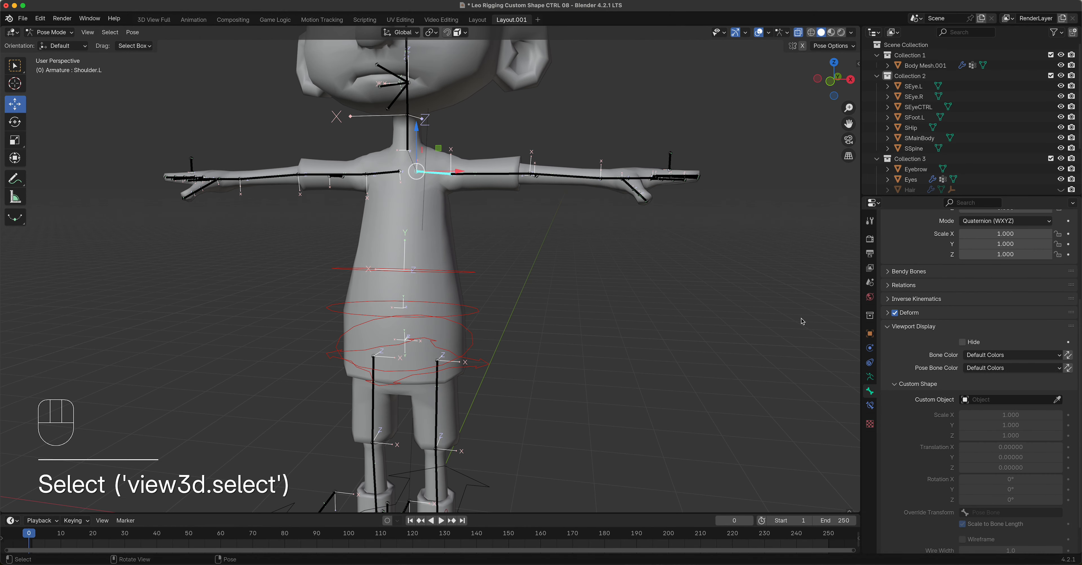
left_click(1007, 368)
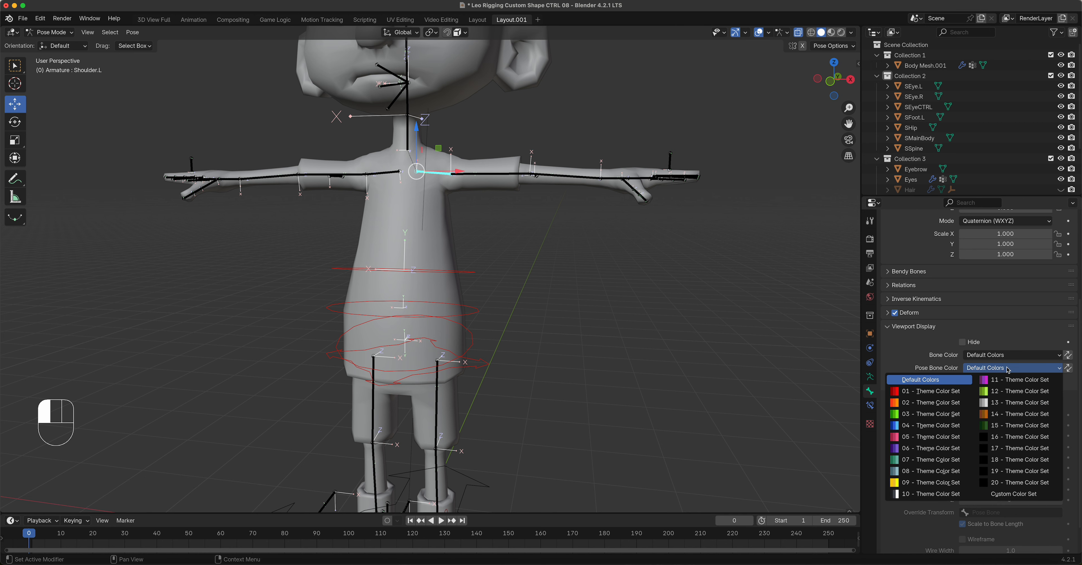
left_click(928, 415)
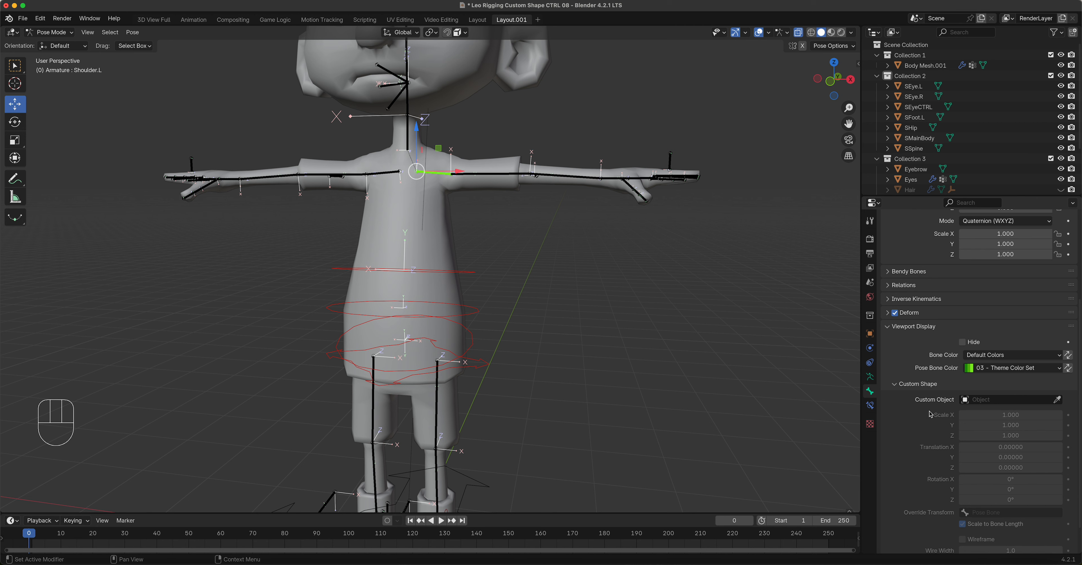
left_click(994, 404)
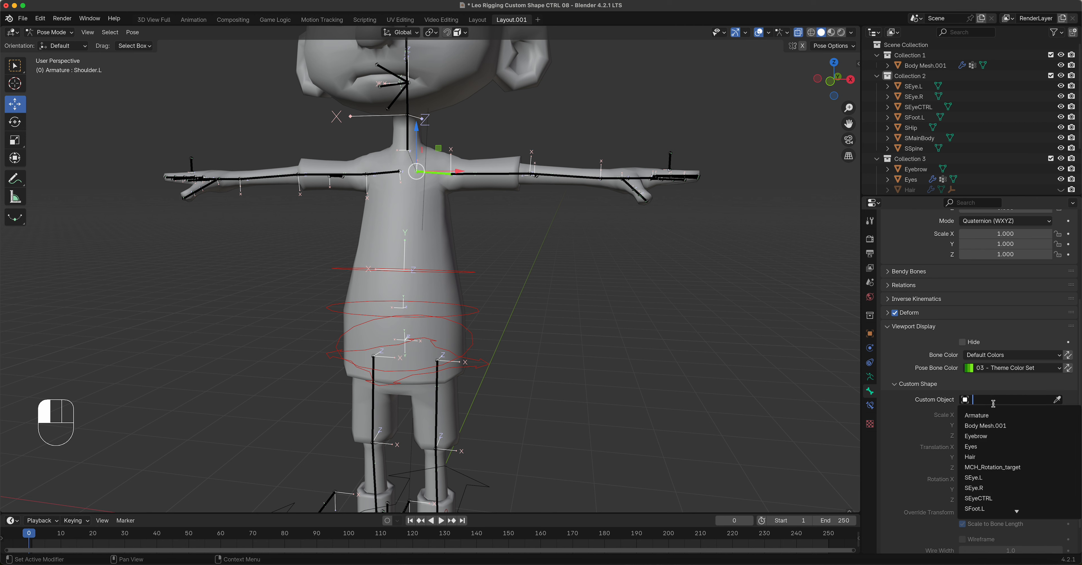
scroll(1002, 443, "down", 5)
left_click(1002, 445)
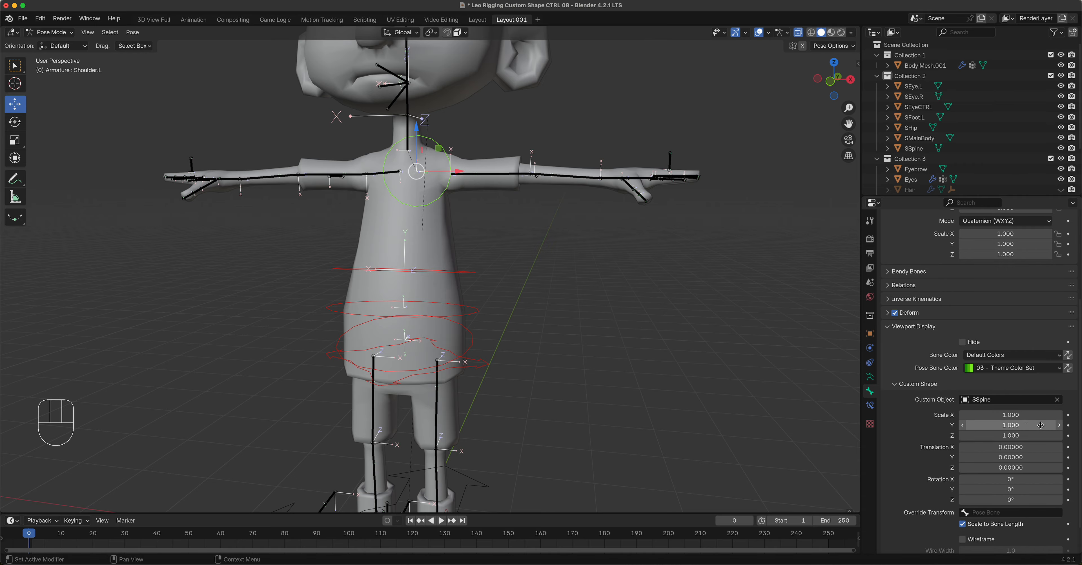
- Set the Shoulder.L custom shape's X rotation to 90°
middle_click_drag(537, 257, 550, 296)
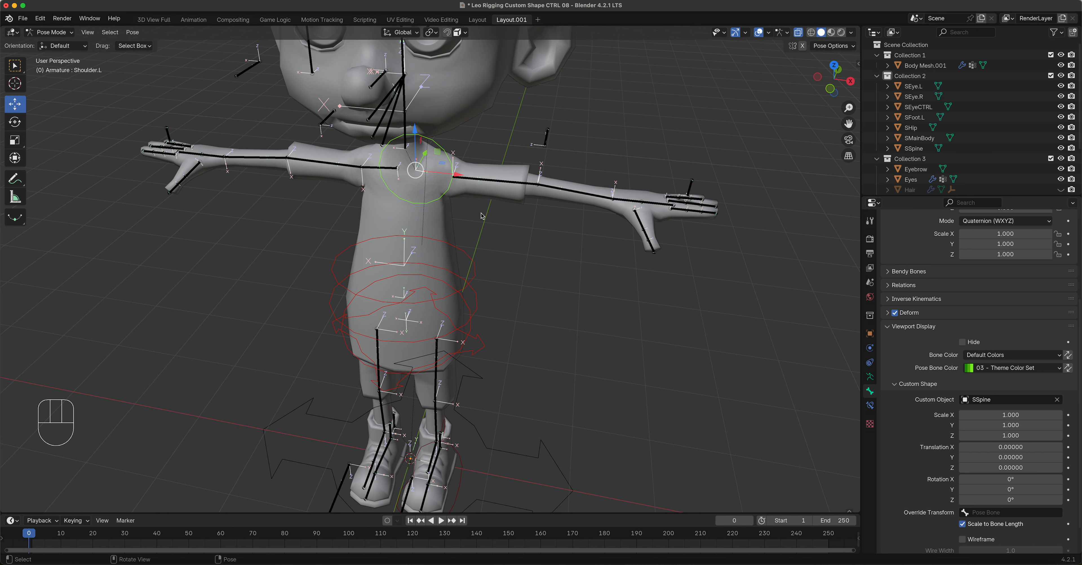
mouse_move(1011, 500)
left_mouse_down()
mouse_move(1030, 492)
mouse_move(1009, 481)
left_mouse_up()
left_click(1010, 480)
type("90")
key("Return")
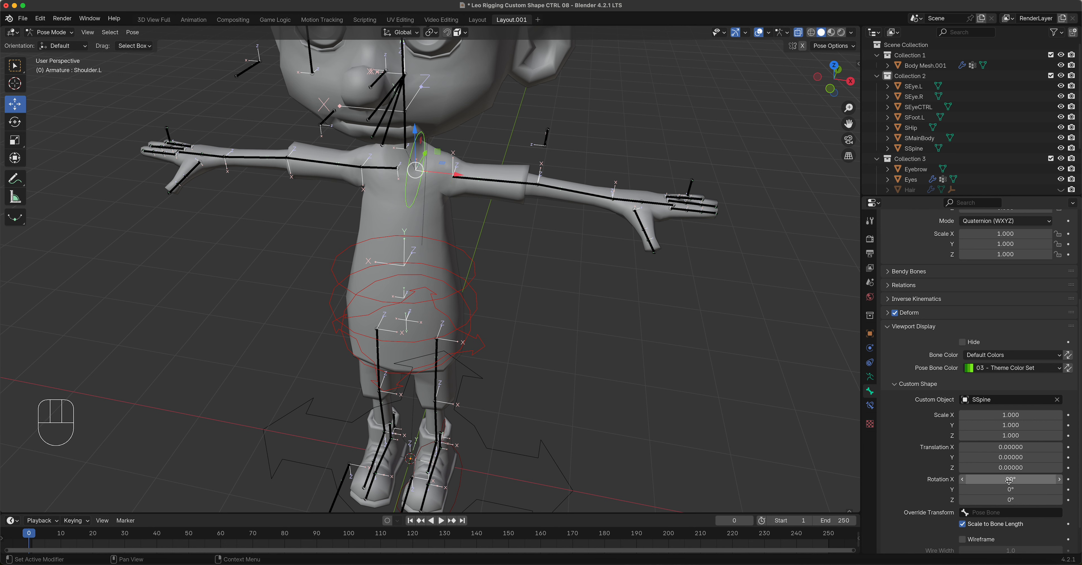
- Test-rotate the Shoulder.L bone in front view to check how the arm follows, and cancel the rotation
middle_click_drag(505, 235, 450, 161)
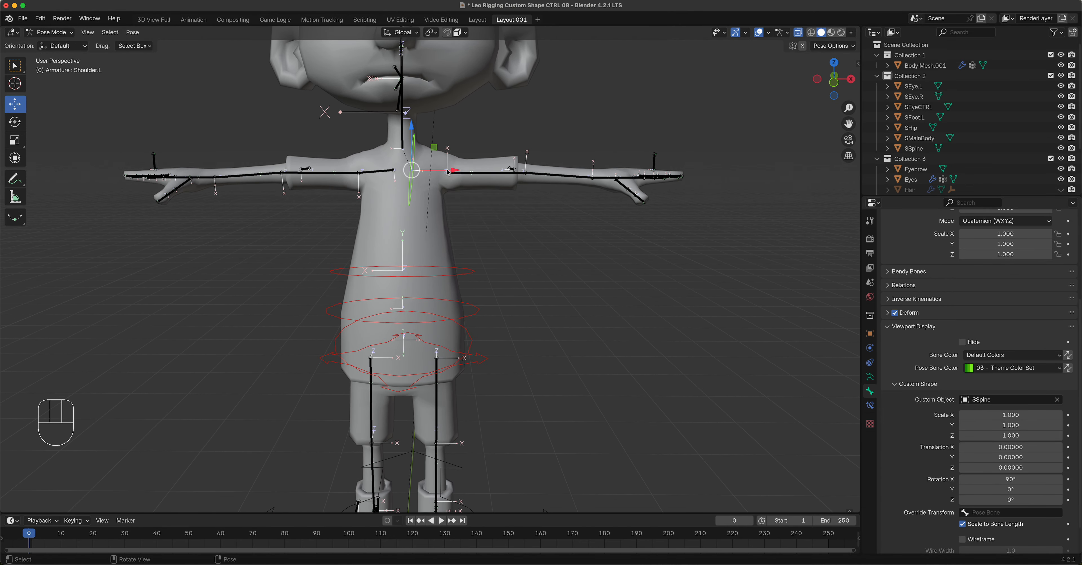
scroll(448, 172, "up", 3)
middle_click_drag(507, 188, 457, 369, "shift")
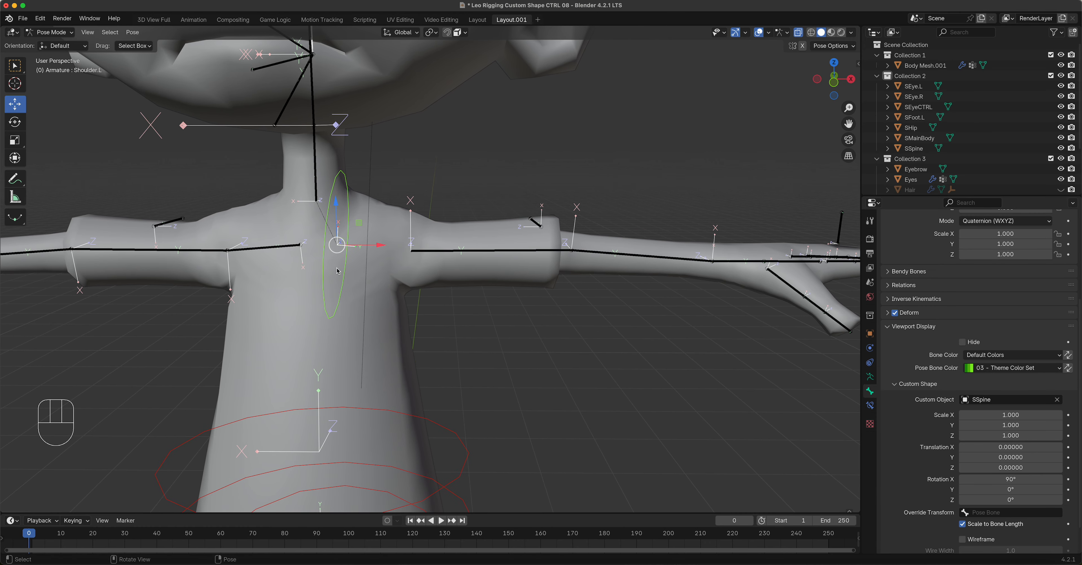
key("KP_1")
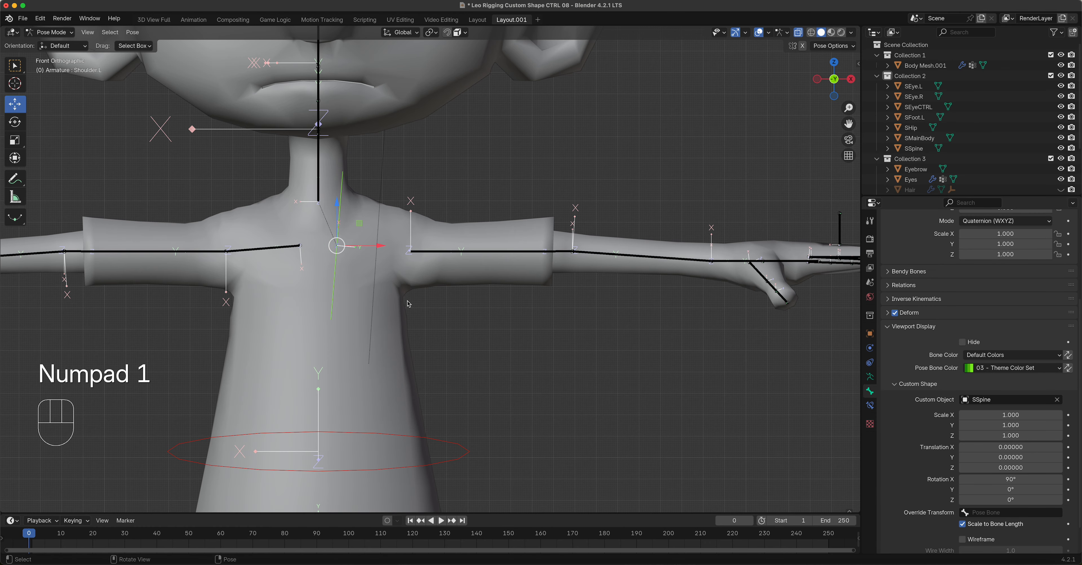
key("r")
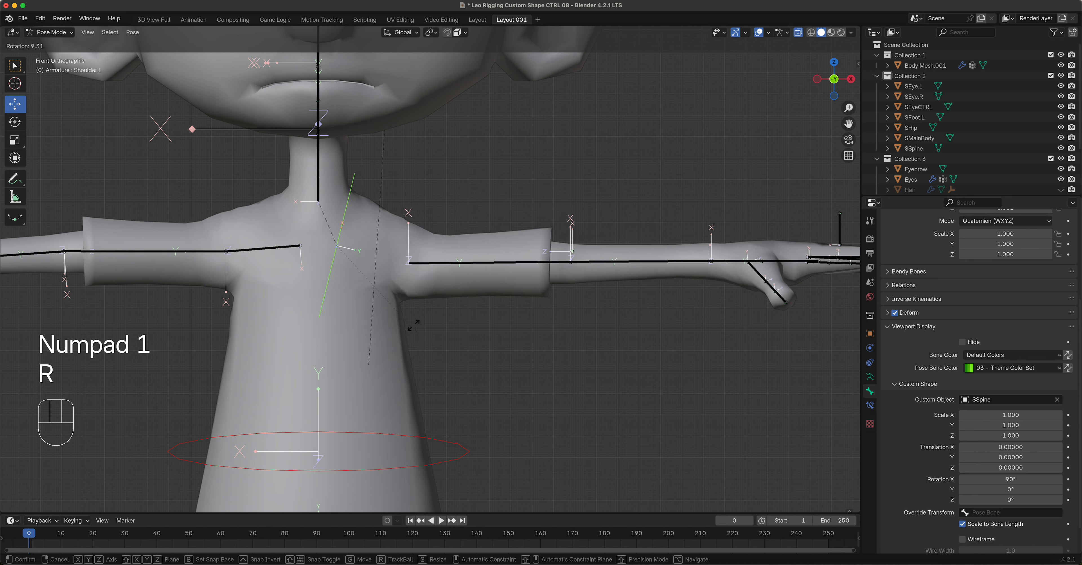
key("Escape")
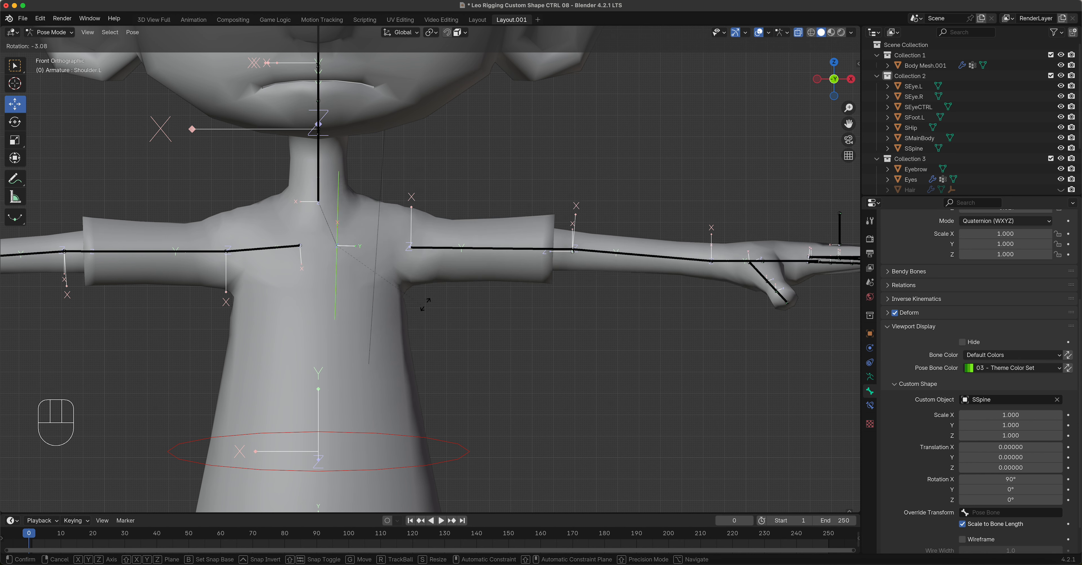
scroll(496, 295, "down", 3)
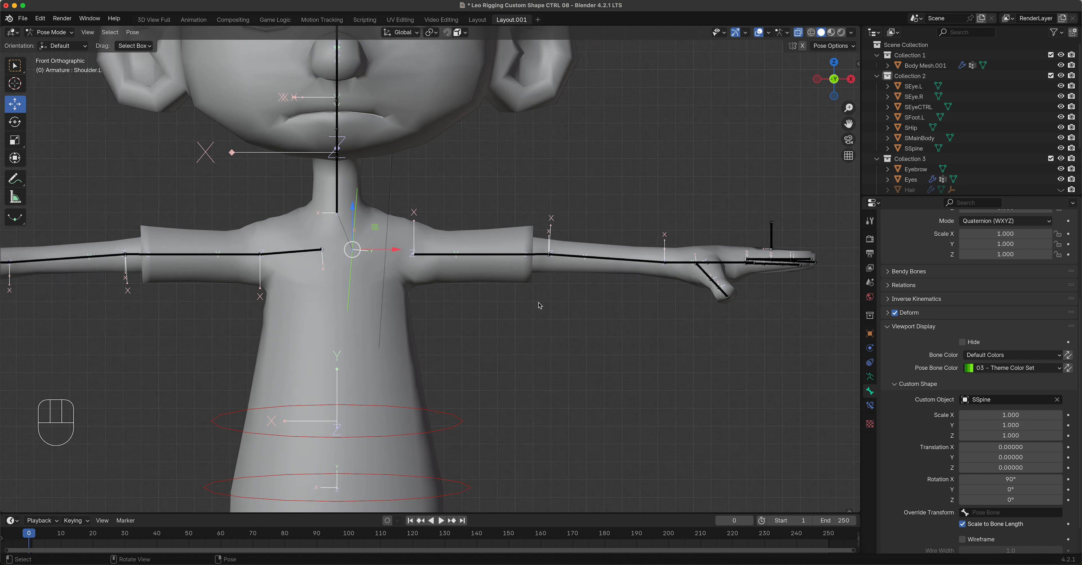
- Give the Hand.CTRL.L bone the 03 - Theme Color Set pose color and assign SSpine as its custom object
middle_click_drag(646, 276, 645, 328)
left_click(642, 335)
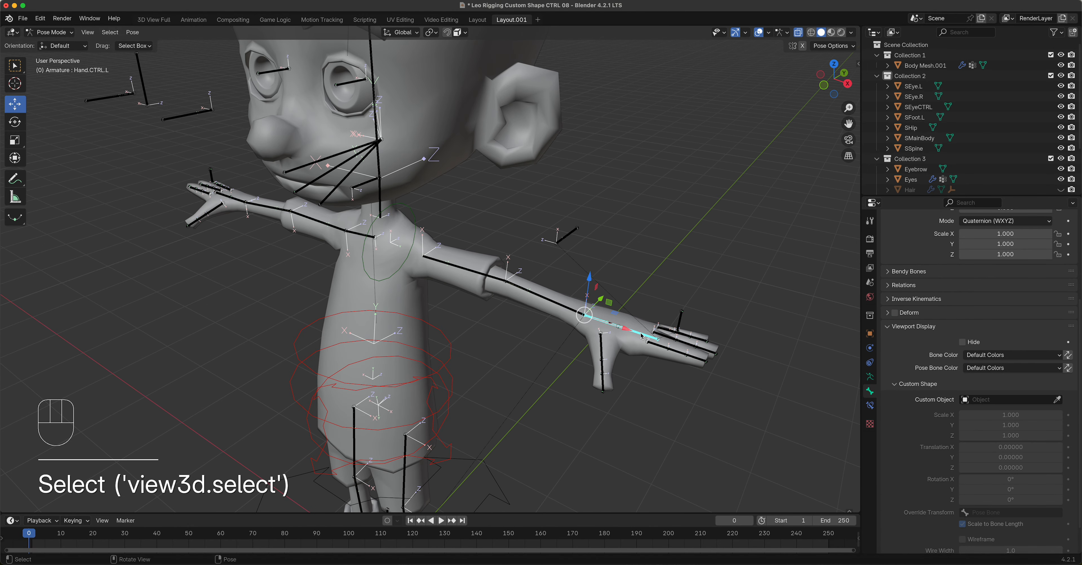
middle_click_drag(532, 376, 373, 245, "shift")
scroll(547, 253, "down", 2)
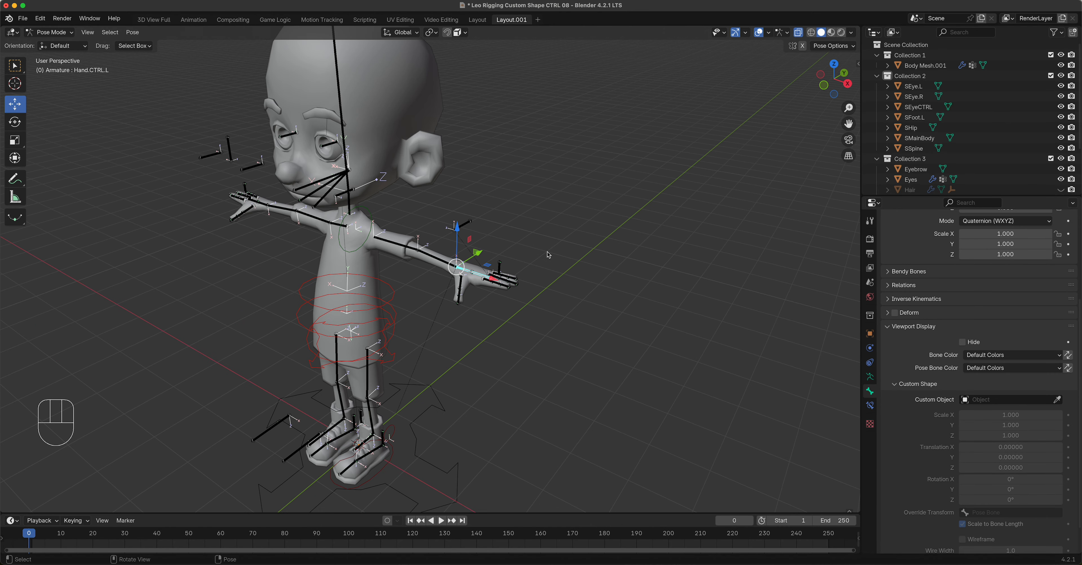
scroll(548, 252, "up", 4)
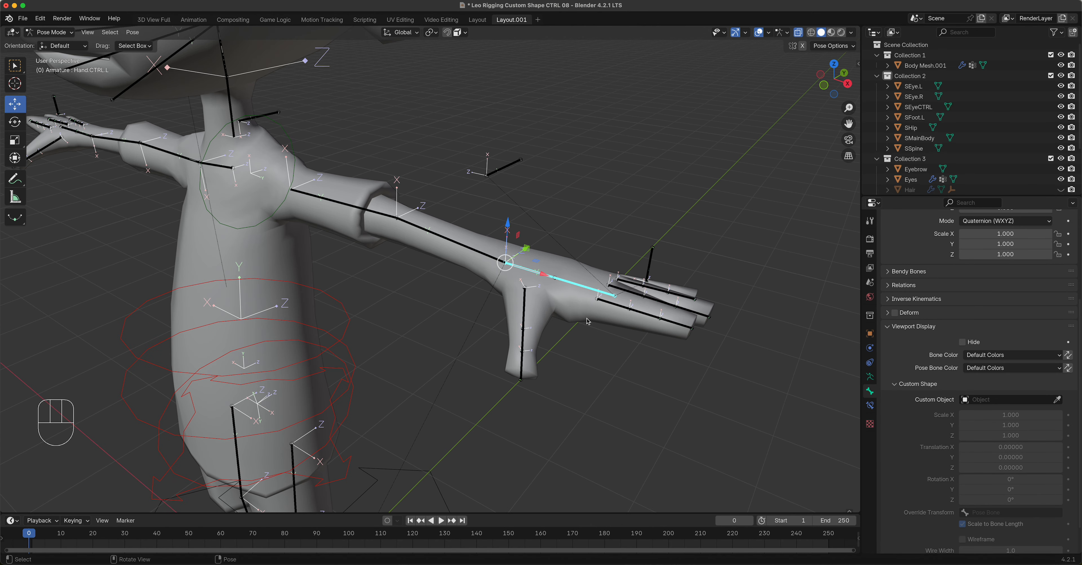
left_click(995, 368)
left_click(931, 414)
left_click(991, 400)
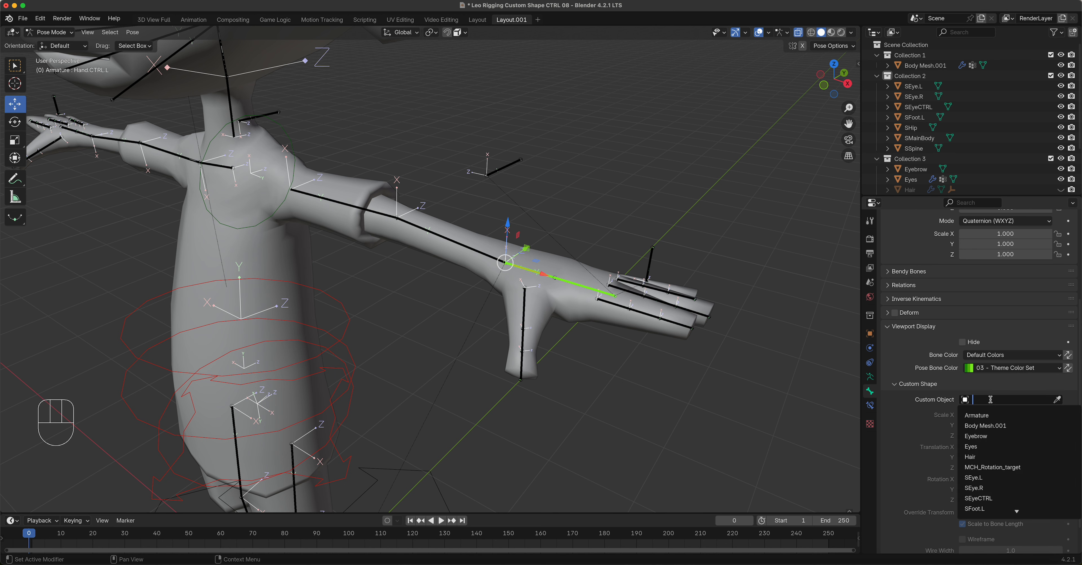
type("s")
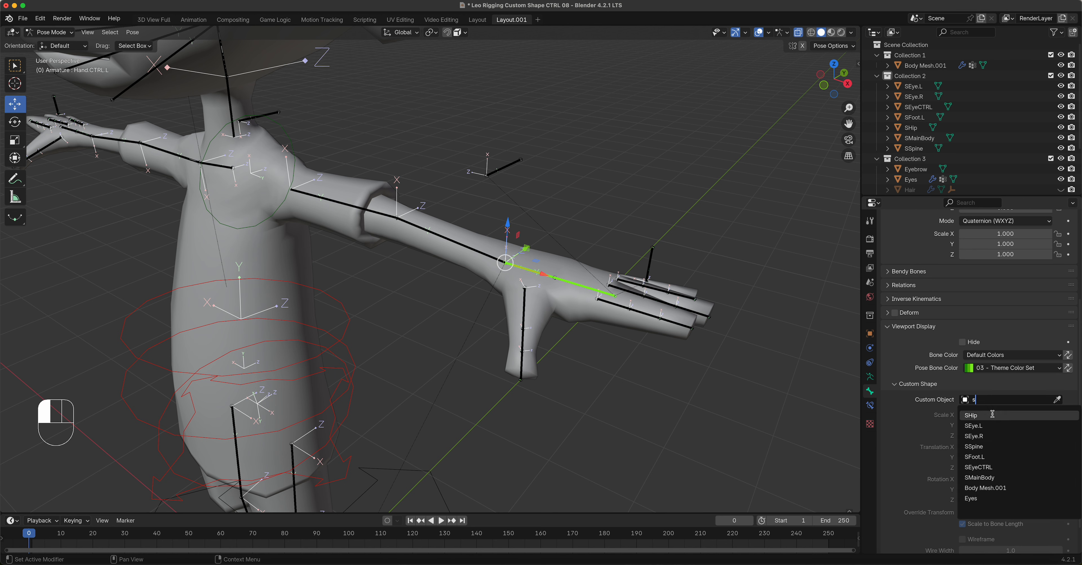
left_click(990, 445)
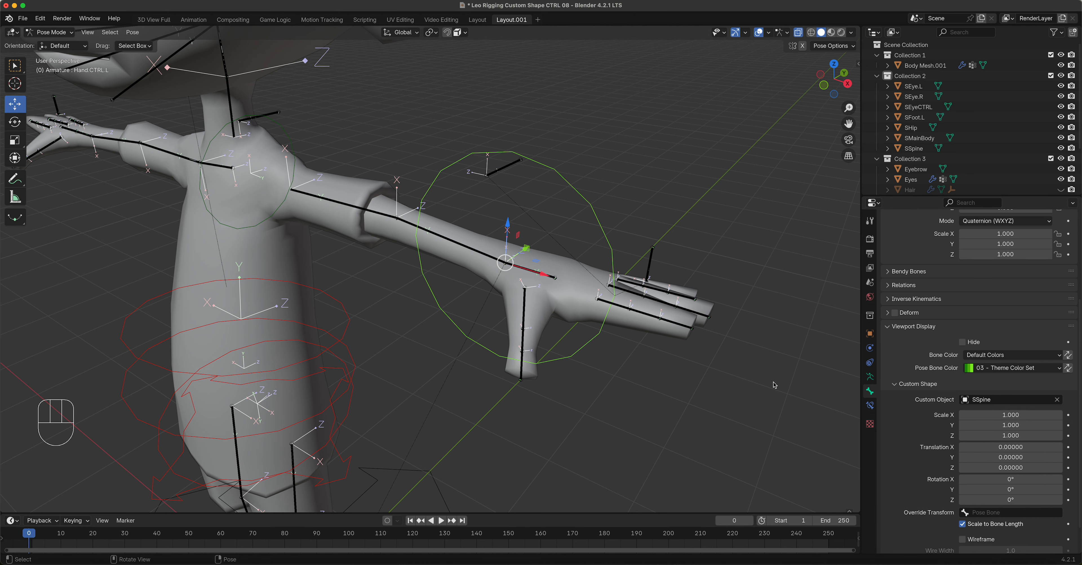
- Set the Hand.CTRL.L custom shape's Y rotation to 90° so it lies flat around the hand in top view
key("KP_7")
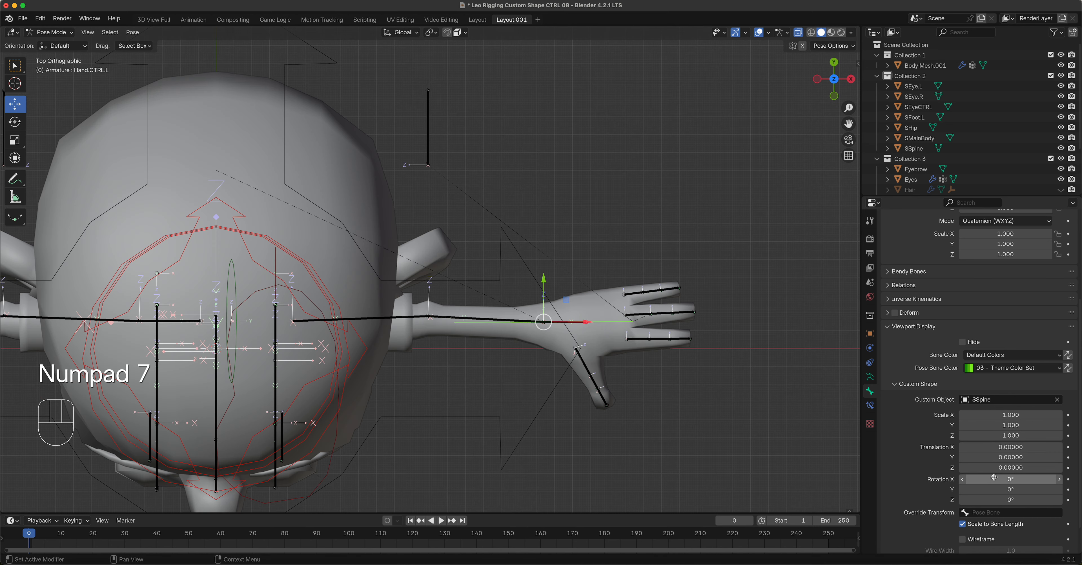
left_click_drag(992, 479, 1036, 489)
left_click(1000, 490)
type("90")
key("Return")
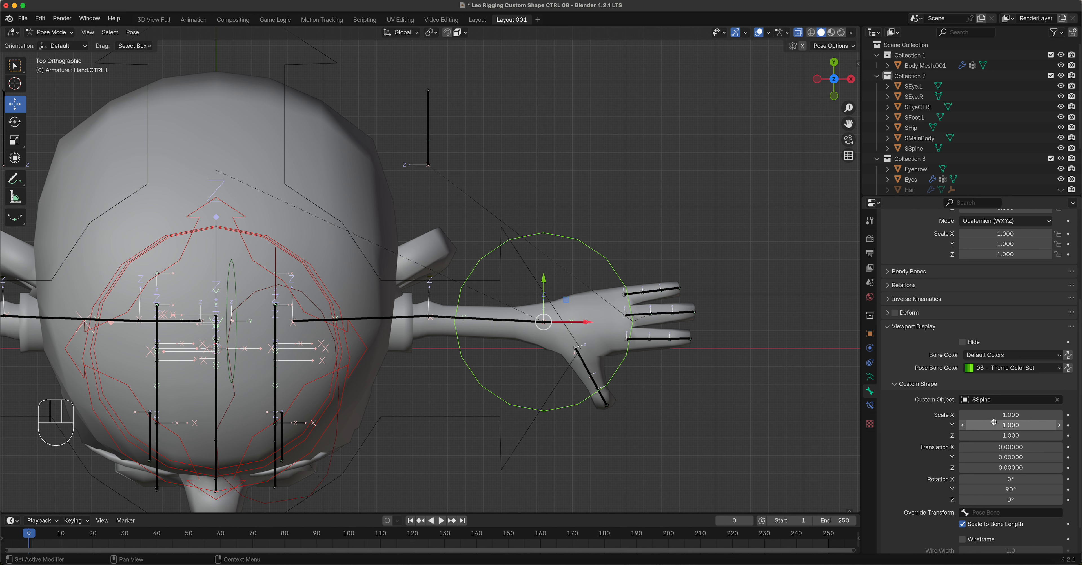
- Shift the Hand.CTRL.L custom shape along the hand with a Y translation of 0.4, leaving the X translation at 0
left_click(1000, 449)
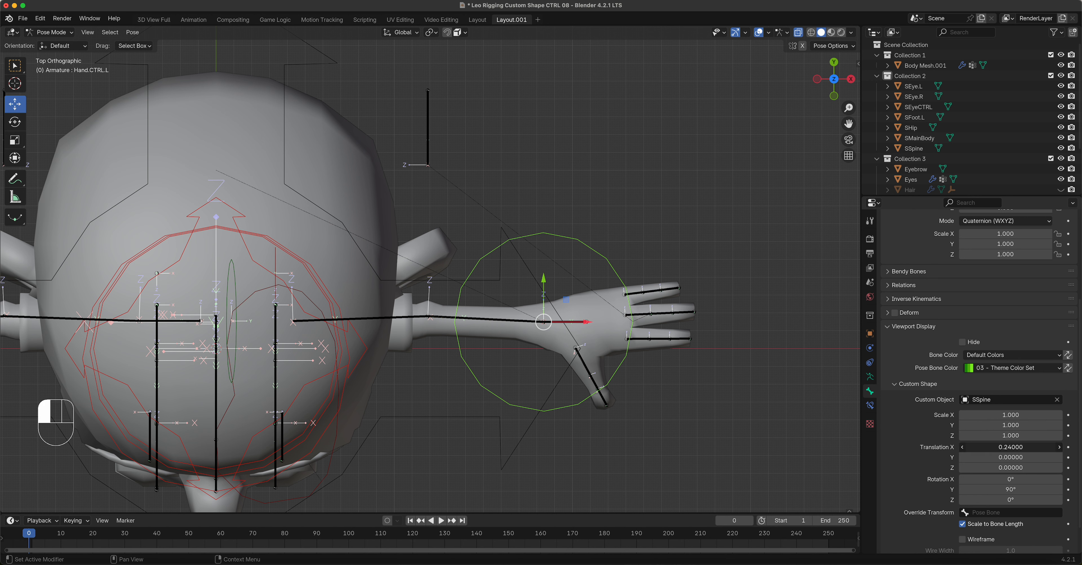
left_click_drag(1001, 458, 1028, 457)
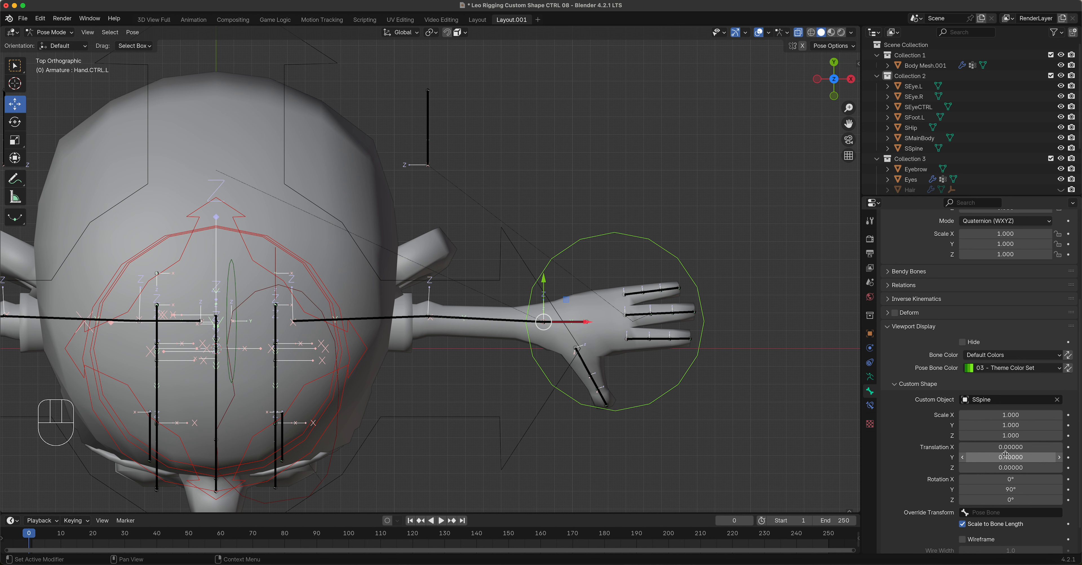
left_click(1004, 457)
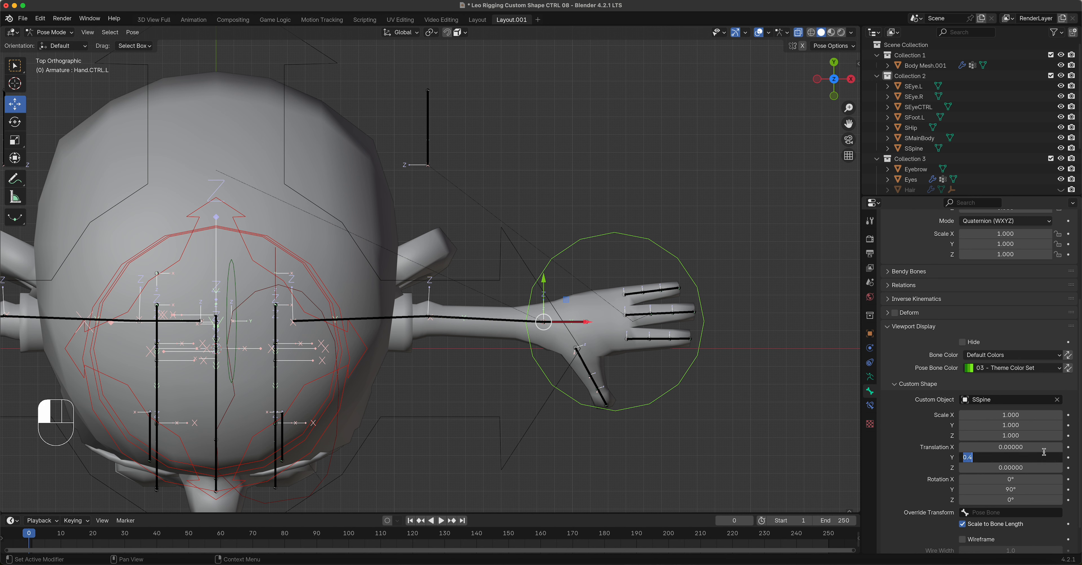
left_click(808, 433)
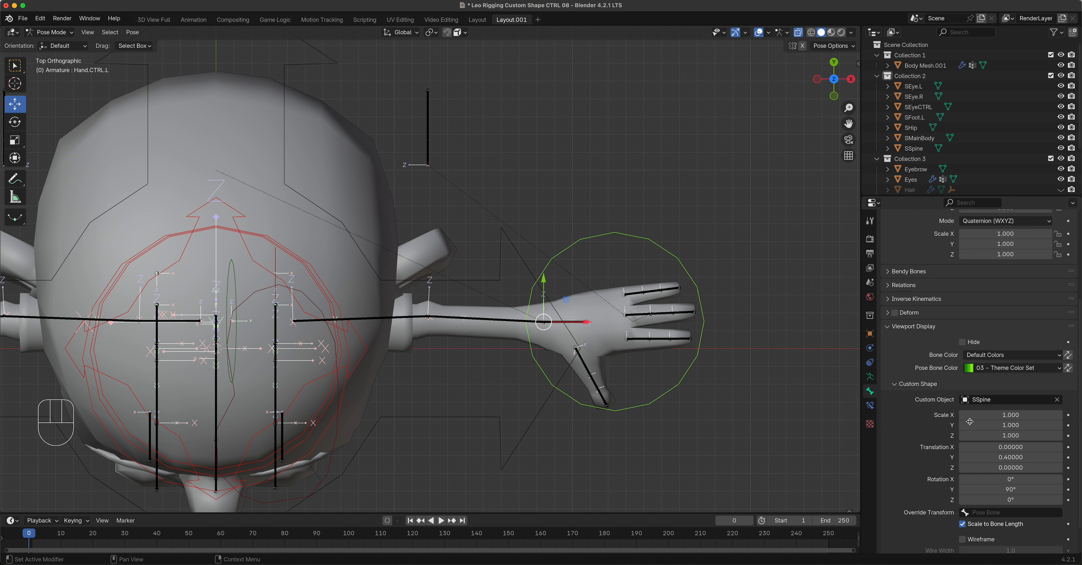
- Set the Hand.CTRL.L custom shape's scale to 0.8 on X, Y and Z
left_click_drag(1000, 414, 999, 446)
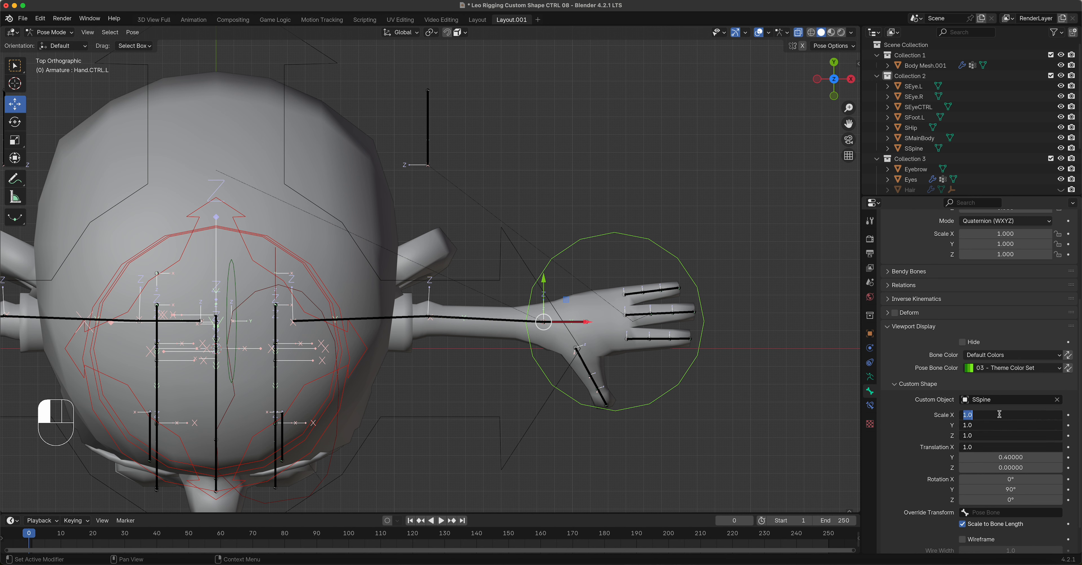
left_click(912, 437)
left_click_drag(999, 415, 998, 435)
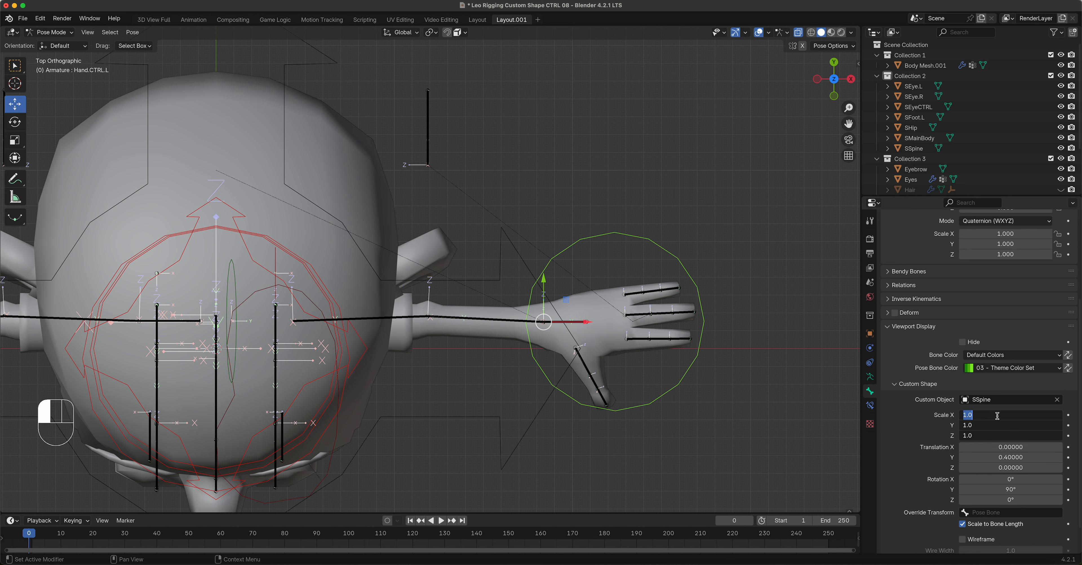
type(".8")
key("Return")
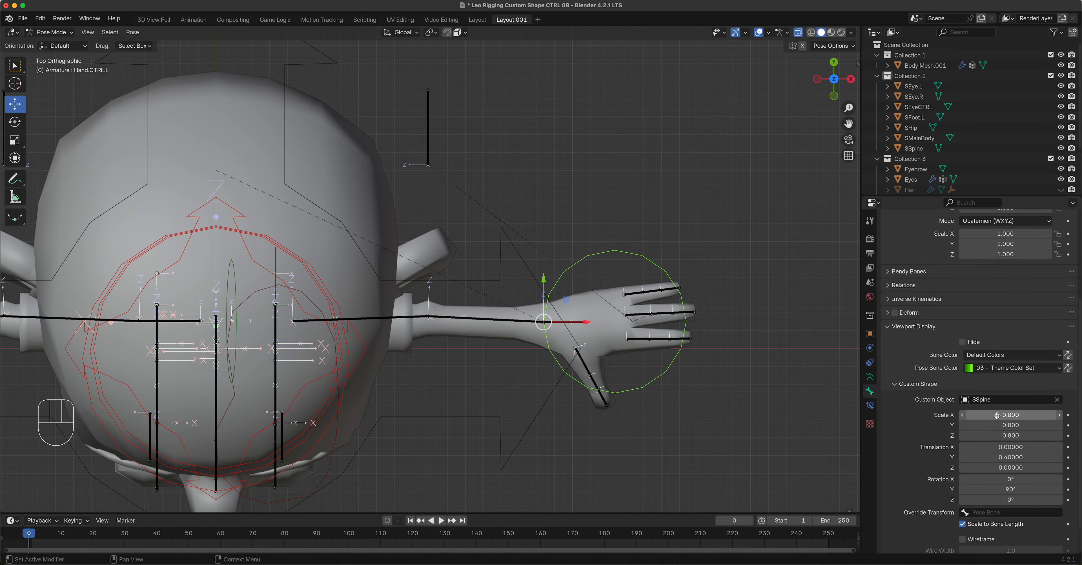
- Test-move the Hand.CTRL.L control to check how the arm follows, and cancel the move
middle_click_drag(671, 246, 639, 206)
middle_click_drag(593, 238, 557, 266)
key("g")
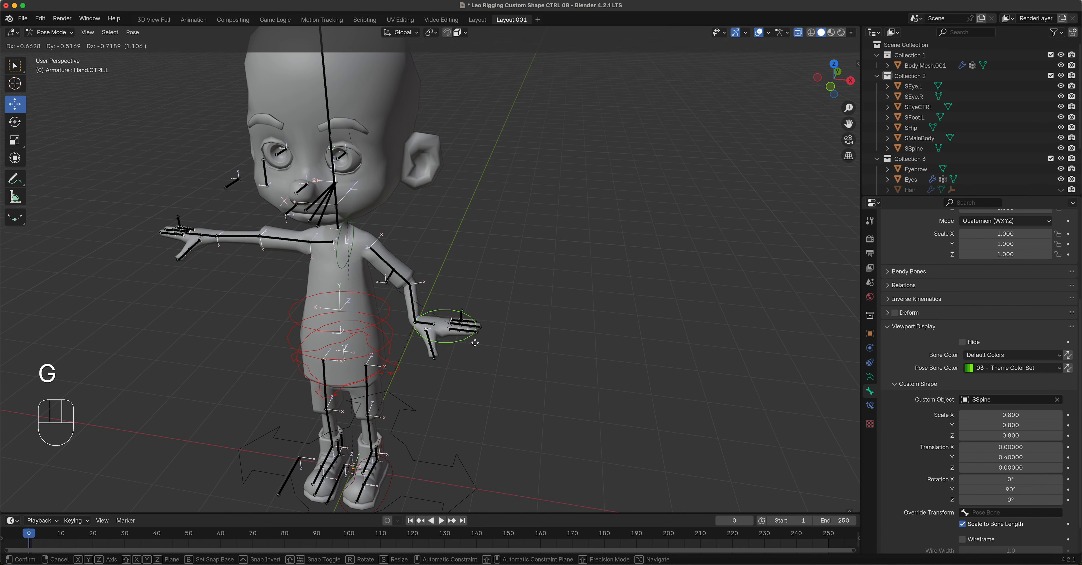
right_click(499, 324)
scroll(525, 259, "up", 6)
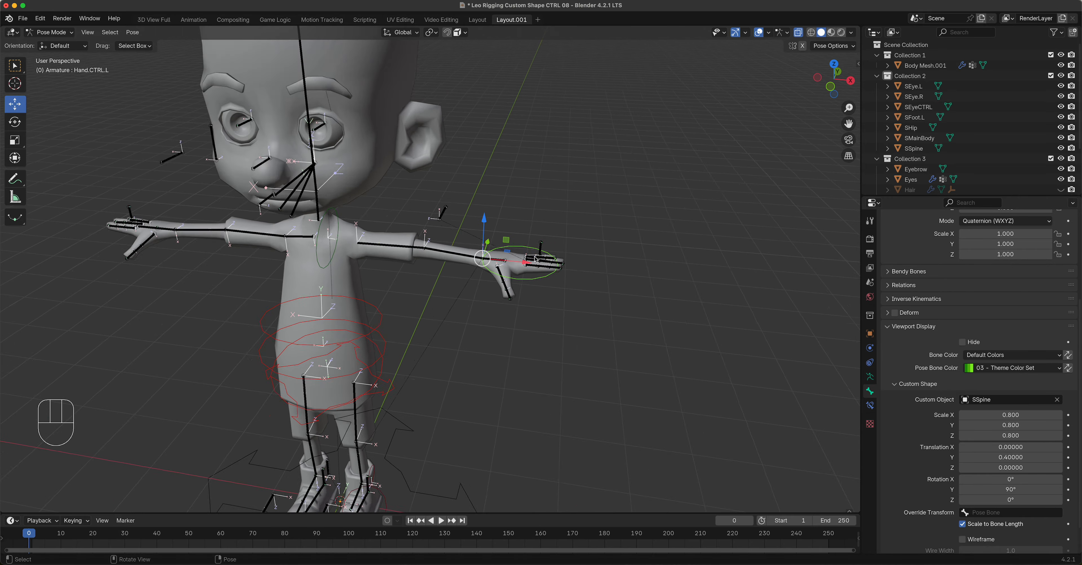
scroll(525, 259, "down", 4)
- Select the Elbow.CTRL.L bone behind the left arm and inspect its placement relative to the arm
middle_click_drag(525, 259, 454, 273)
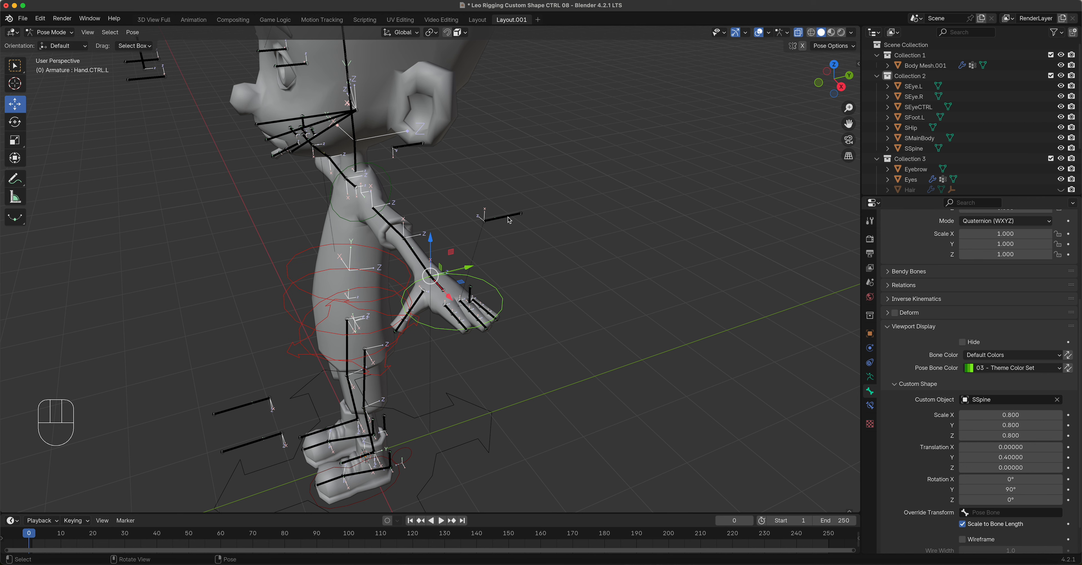
left_click(509, 219)
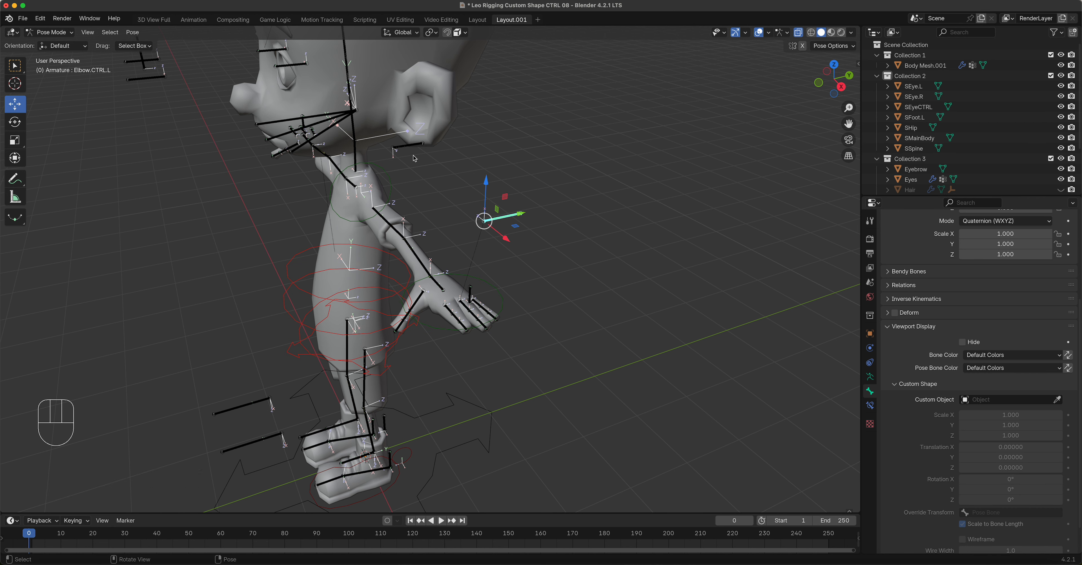
middle_click_drag(364, 470, 519, 268)
middle_click_drag(529, 271, 537, 340, "shift")
middle_click_drag(525, 278, 542, 254)
- Select the Thumb01.L bone and test-rotate it to check how the left thumb bends, cancelling the rotation
scroll(561, 303, "up", 4)
left_click(479, 212)
scroll(480, 211, "up", 4)
middle_click_drag(480, 211, 651, 248)
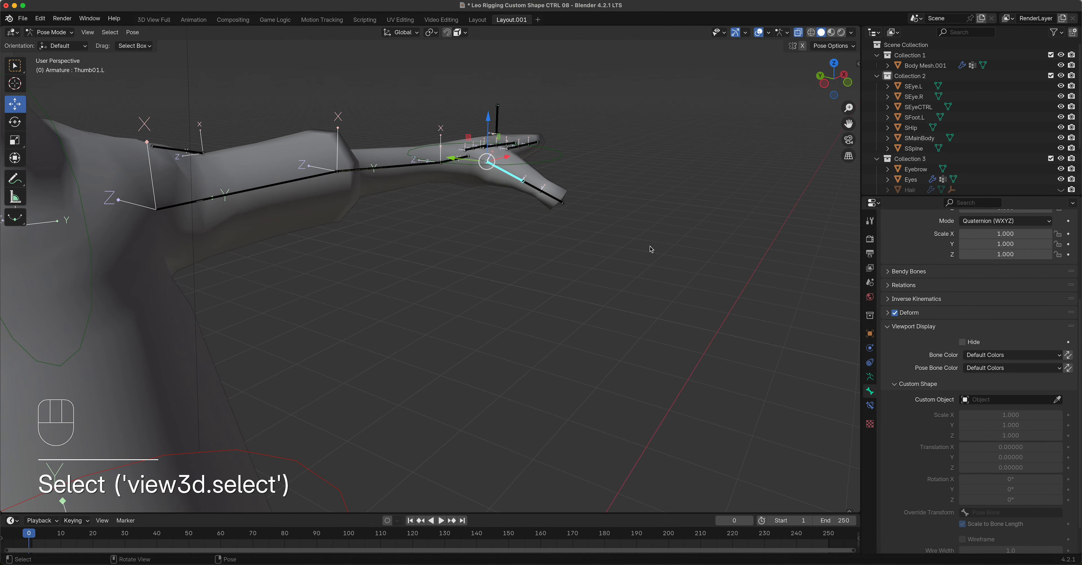
key("r")
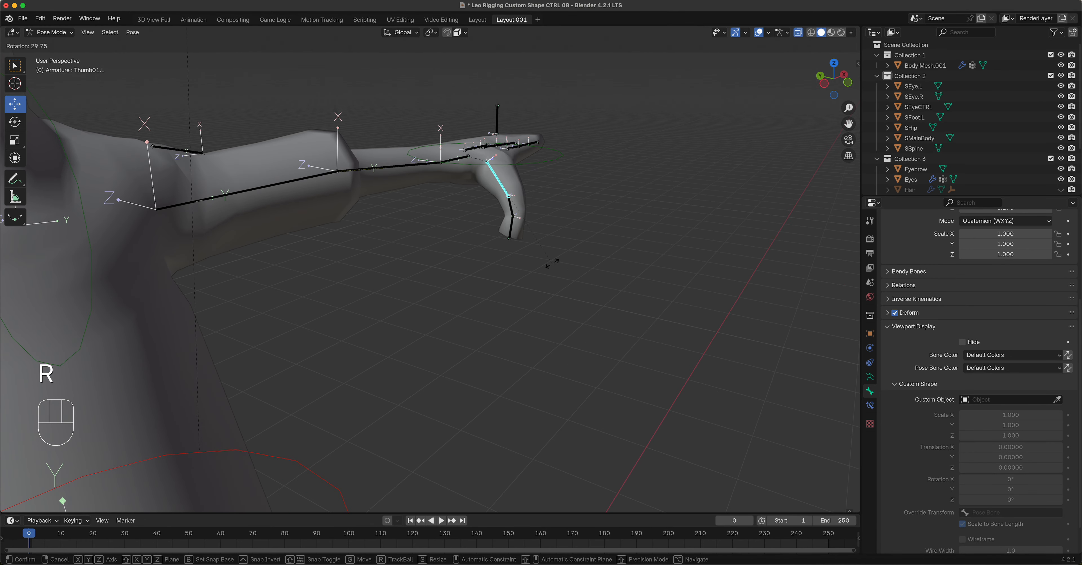
right_click(596, 252)
middle_click_drag(596, 251, 517, 264)
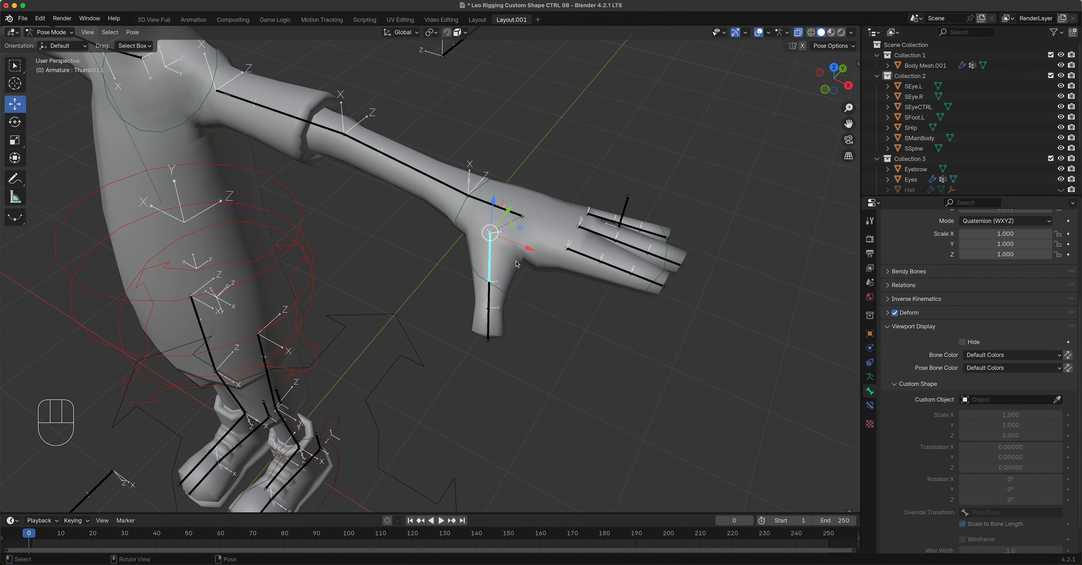
- Select the Curl.CTRL.L bone above the left fingers and set its pose bone color to 03 - Theme Color Set
left_click(628, 213)
middle_click_drag(628, 213, 522, 306)
scroll(522, 305, "down", 3)
middle_click_drag(240, 366, 567, 174, "shift")
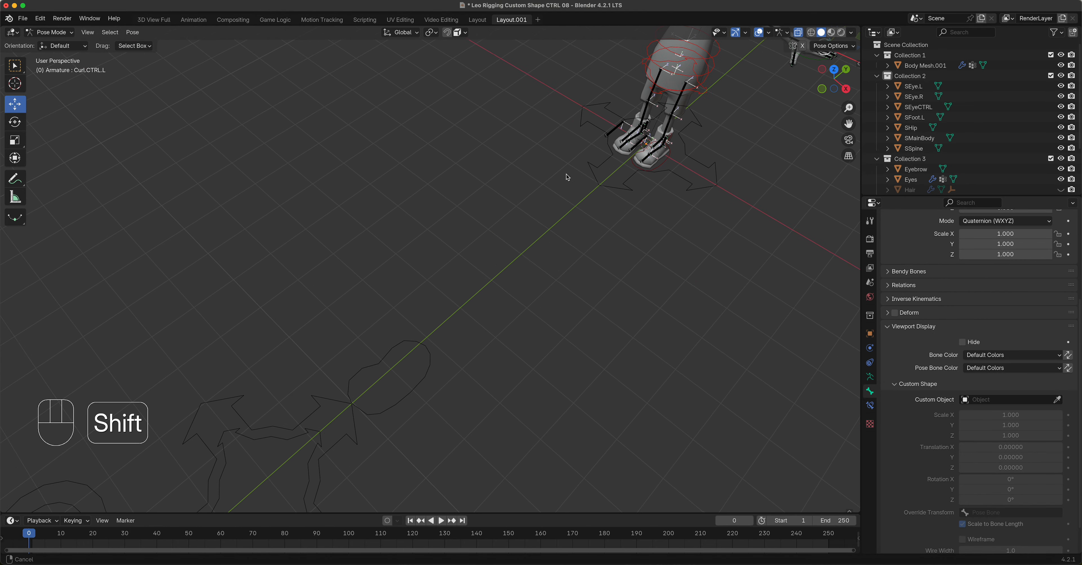
middle_click_drag(478, 322, 134, 504, "shift")
scroll(470, 286, "up", 6)
scroll(470, 286, "up", 2)
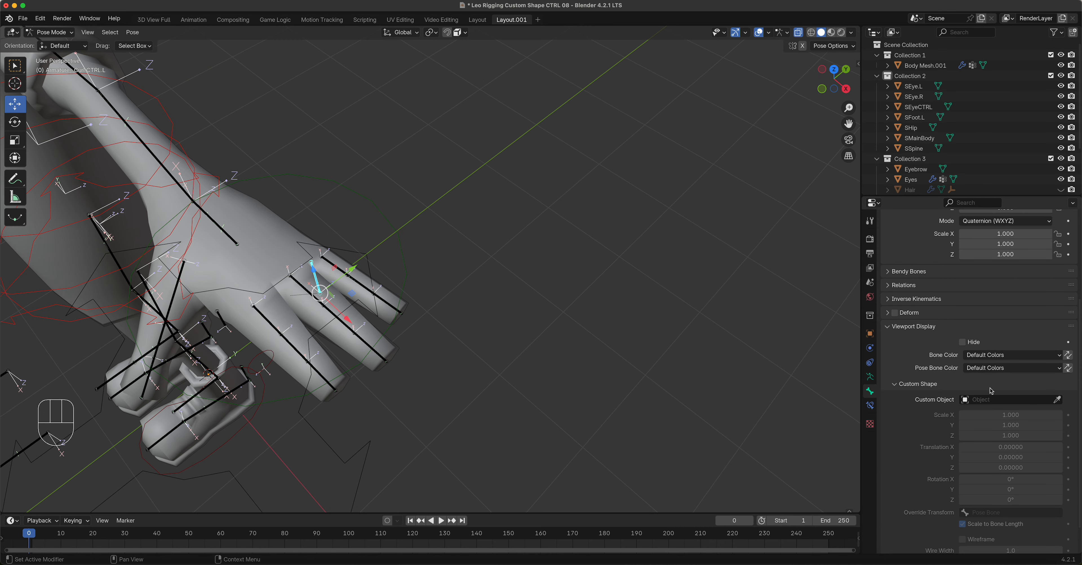
left_click(1002, 369)
left_click(928, 415)
- Assign SSpine as the custom shape object of the Curl.CTRL.L bone and inspect it around the fingers
left_click(996, 402)
type("s")
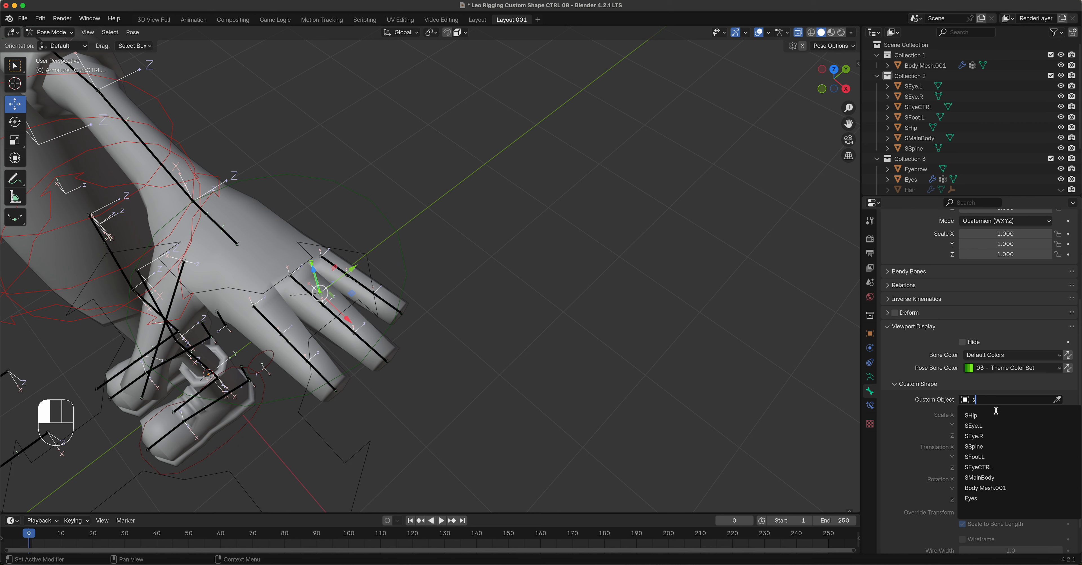
left_click(987, 447)
middle_click_drag(483, 235, 450, 269)
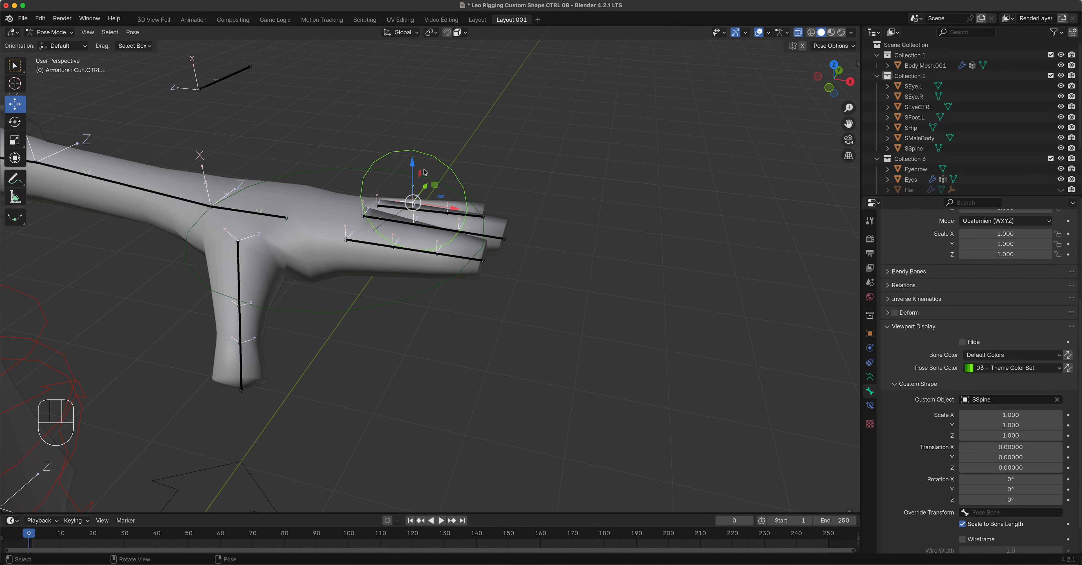
- Test-move the Curl.CTRL.L control vertically and sideways, cancelling each move
left_click_drag(412, 165, 412, 135)
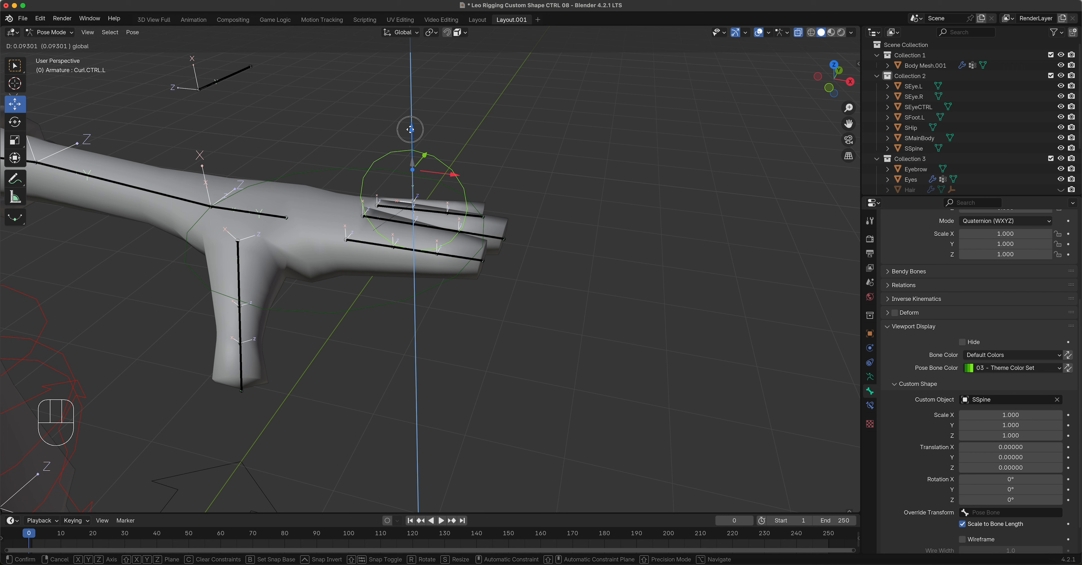
right_click(412, 135)
left_click_drag(450, 204, 437, 210)
right_click(437, 210)
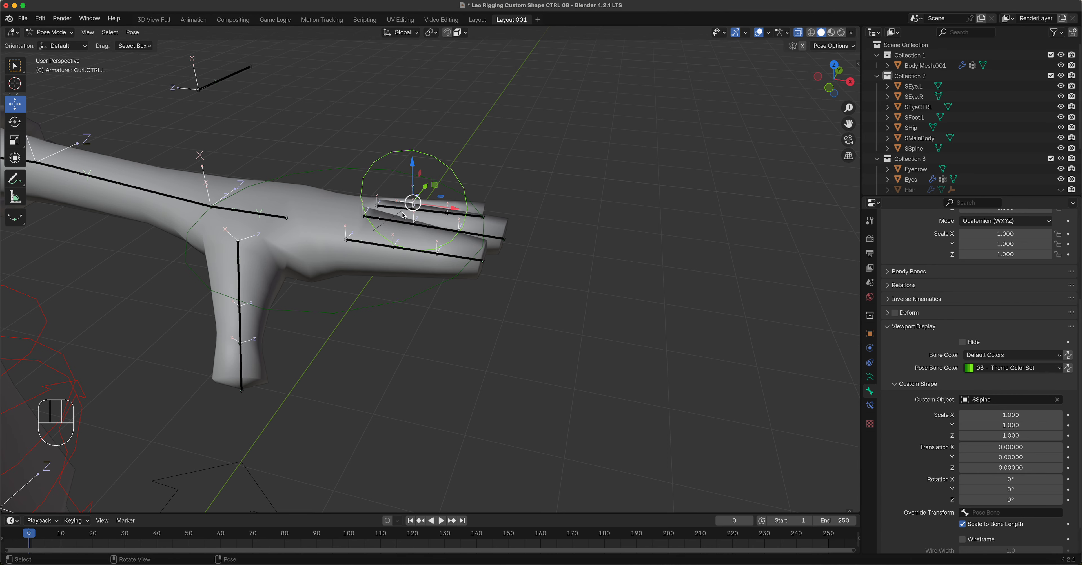
scroll(518, 332, "down", 3)
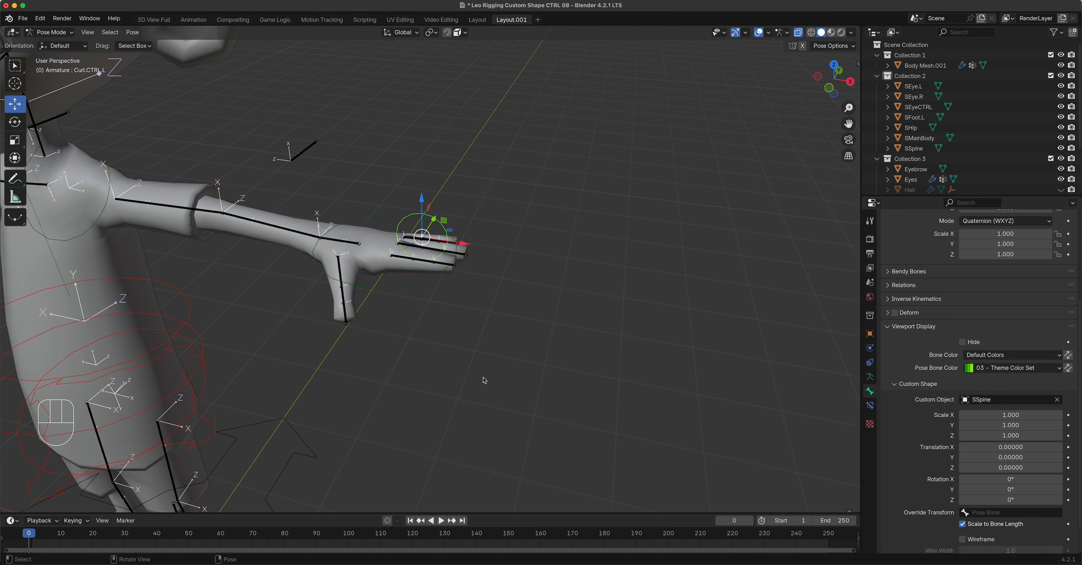
- Switch the armature to Object Mode and pick the four-arrow shape among the control-shape objects in top view
left_click(55, 33)
left_click(54, 47)
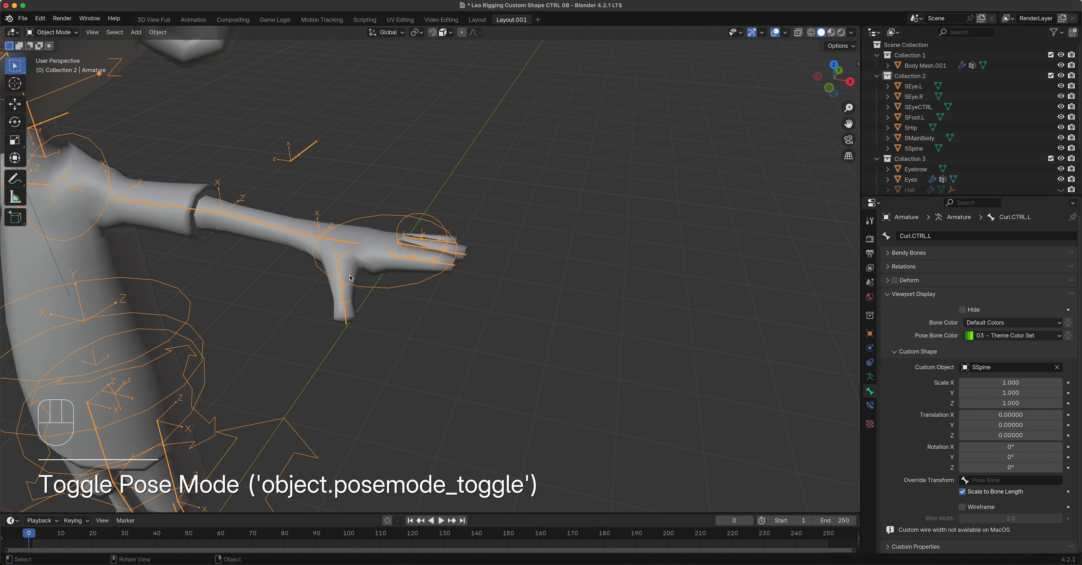
scroll(349, 276, "down", 7)
middle_click_drag(345, 380, 506, 187, "shift")
middle_click_drag(361, 357, 430, 292, "shift")
key("KP_7")
middle_click_drag(534, 391, 495, 212, "shift")
left_click(399, 295)
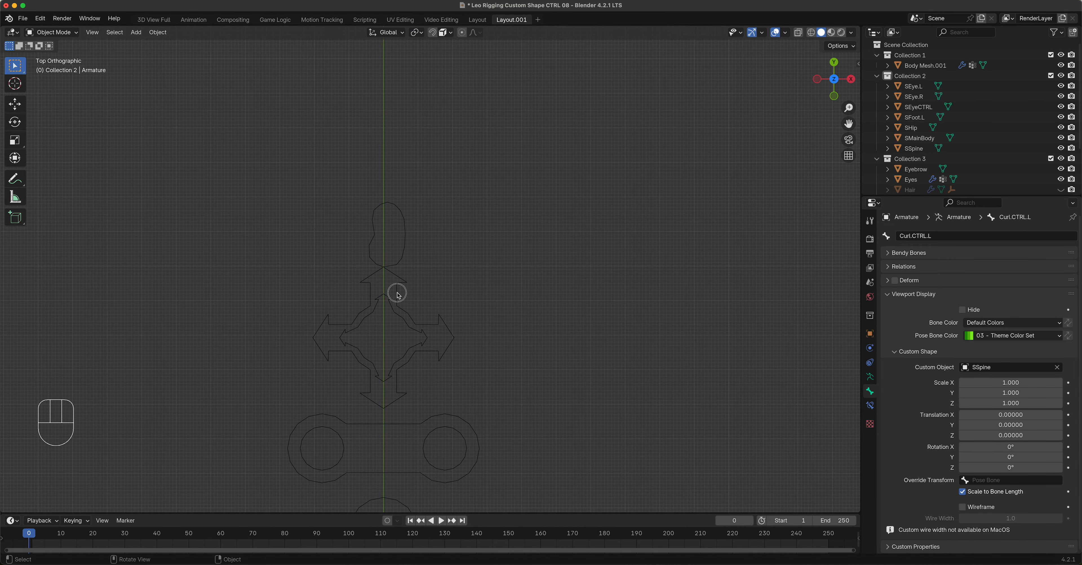
- Duplicate the four-way arrow shape and move the copy about 6.4 along the global Y axis
key("shift+d")
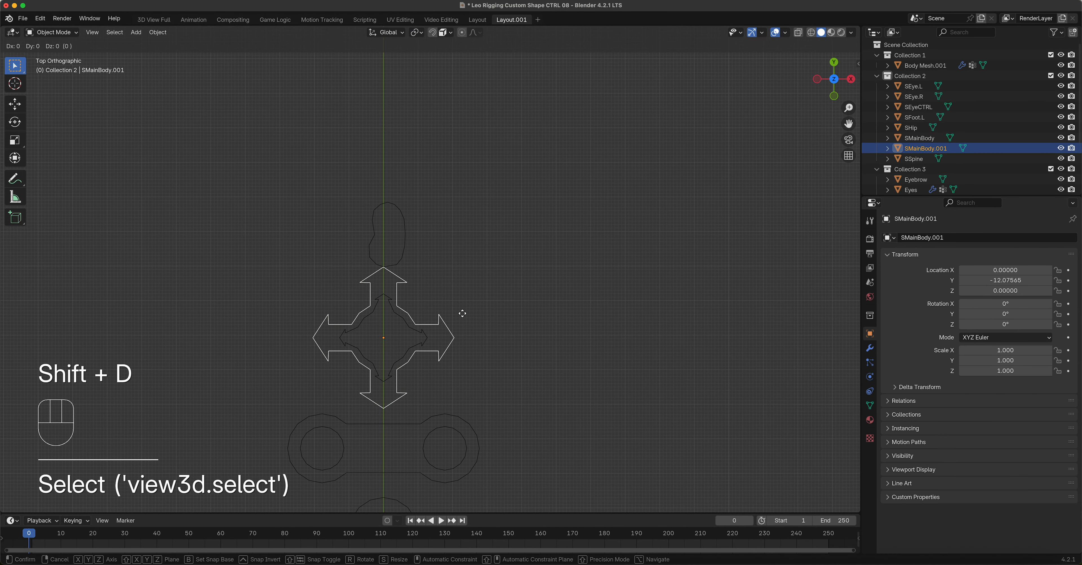
key("y")
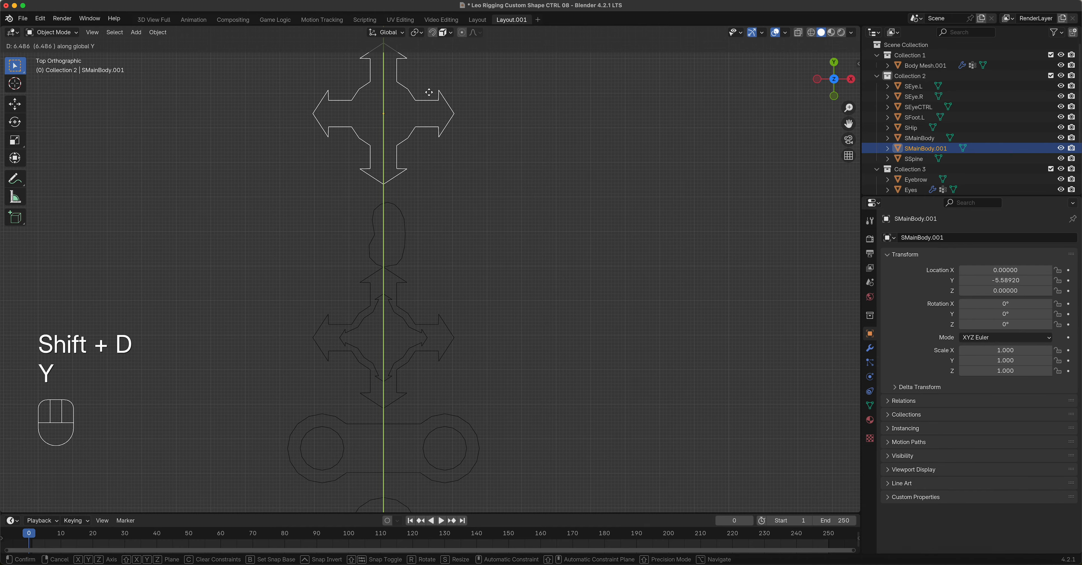
left_click(473, 150)
middle_click_drag(473, 150, 545, 365, "shift")
scroll(447, 328, "up", 4)
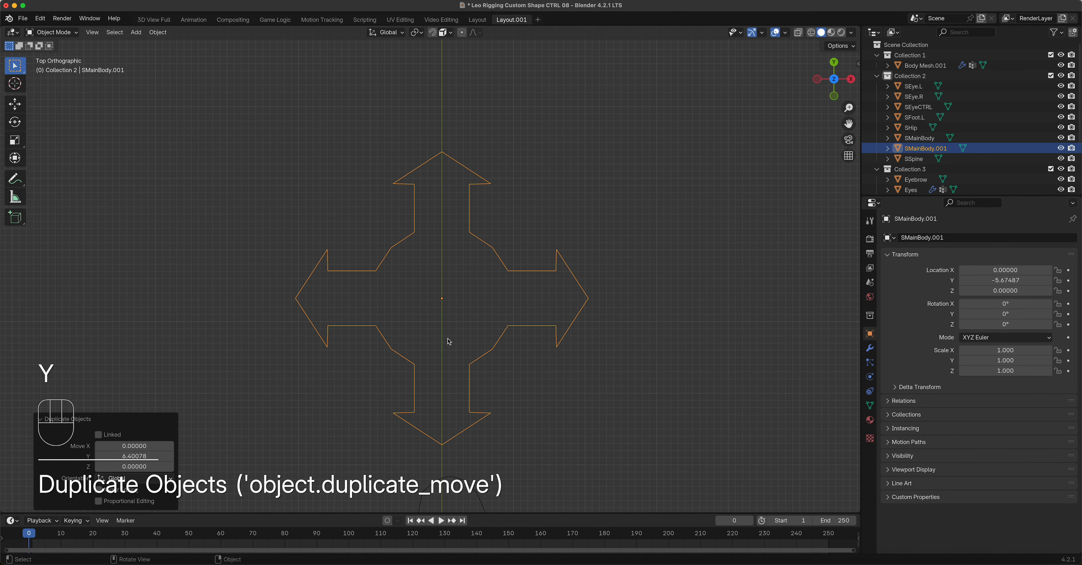
- In the duplicate's mesh, delete the box-selected edges forming the upper and side arrows, keeping the downward arrow
key("Tab")
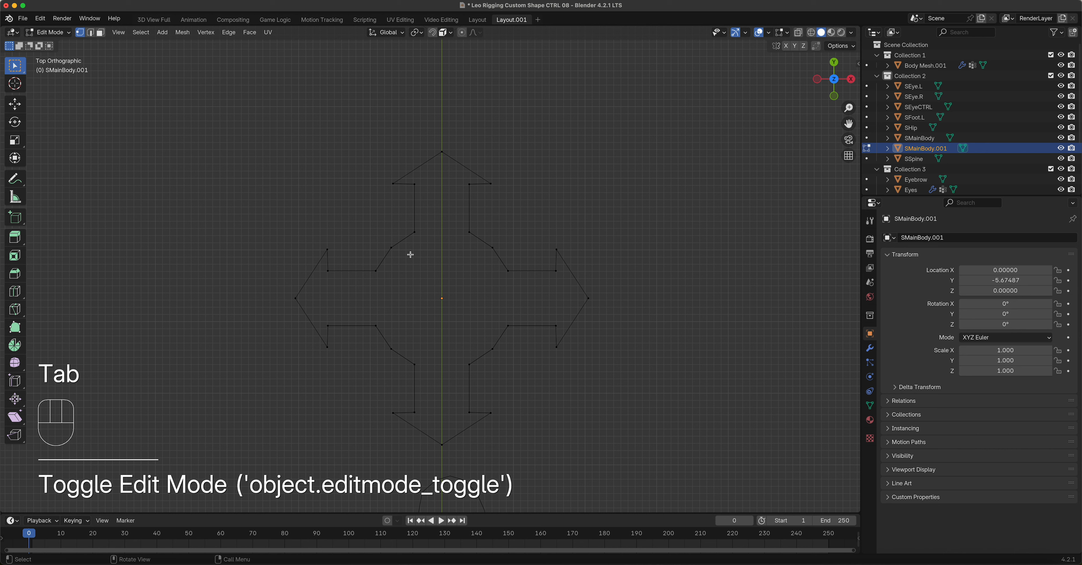
key("2")
left_click_drag(229, 112, 677, 359)
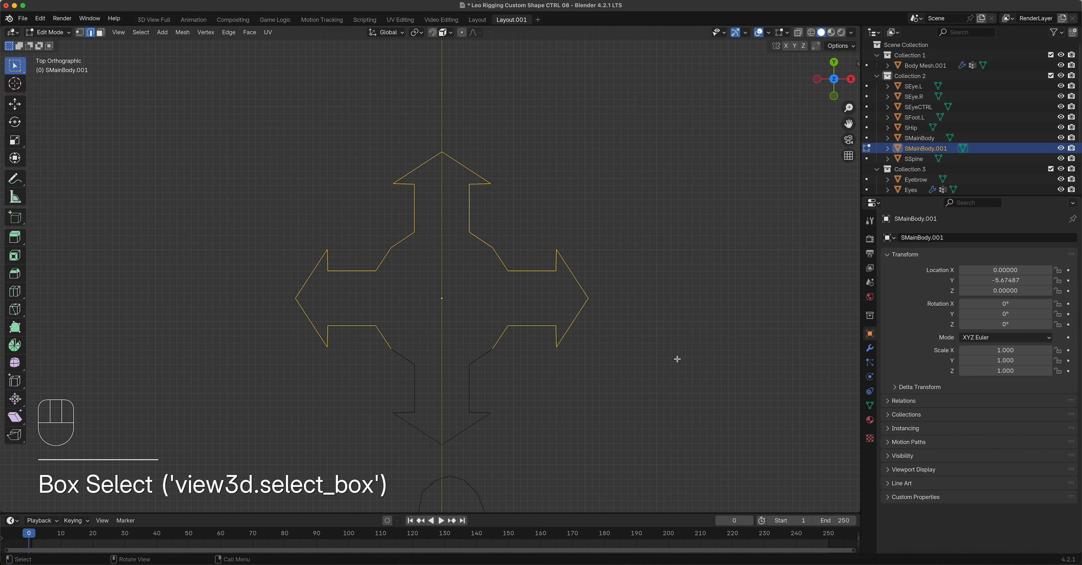
left_click(481, 358, "shift")
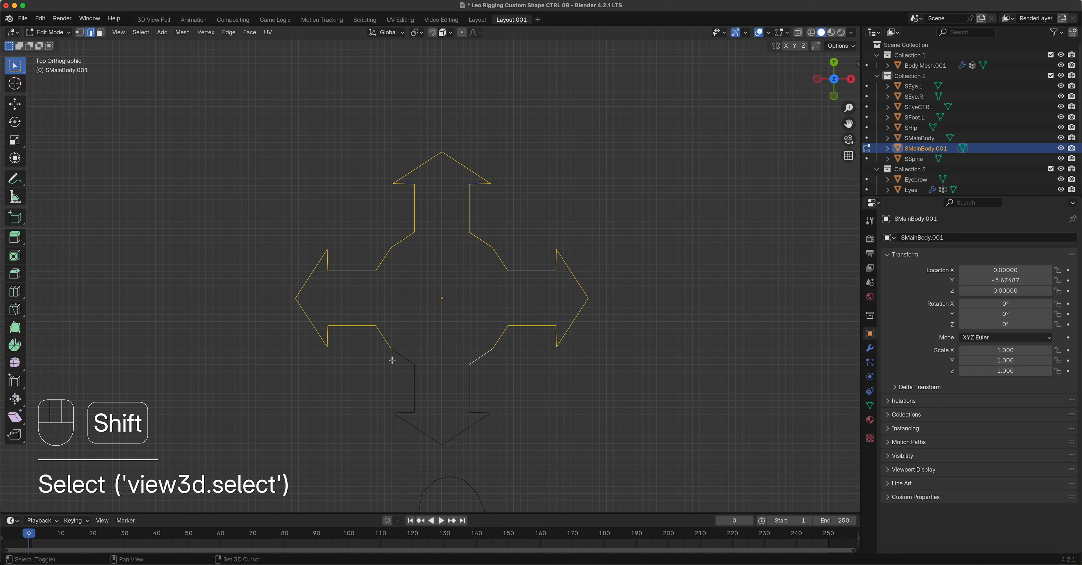
key("x")
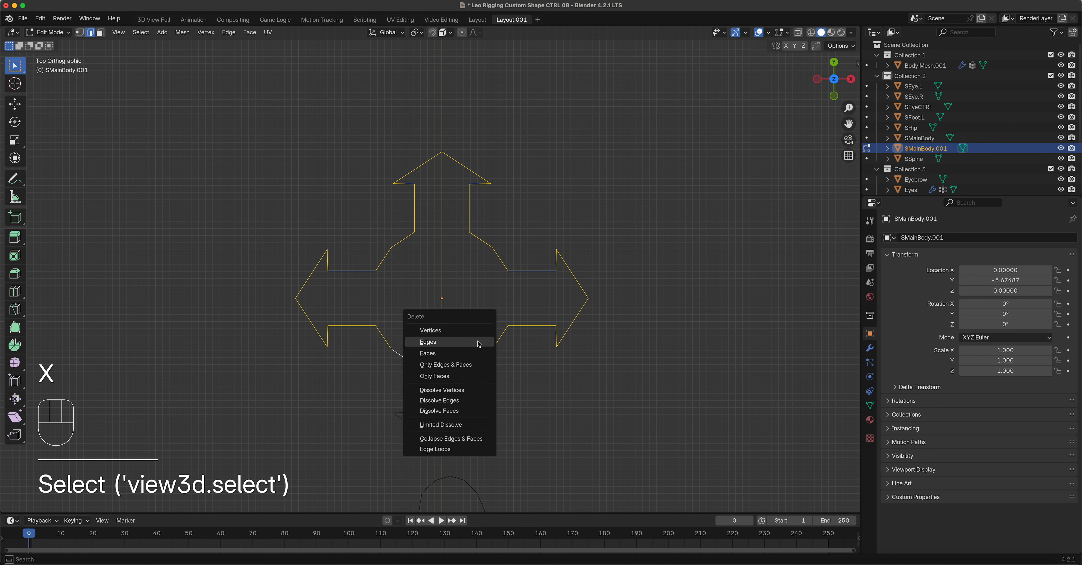
left_click(479, 342)
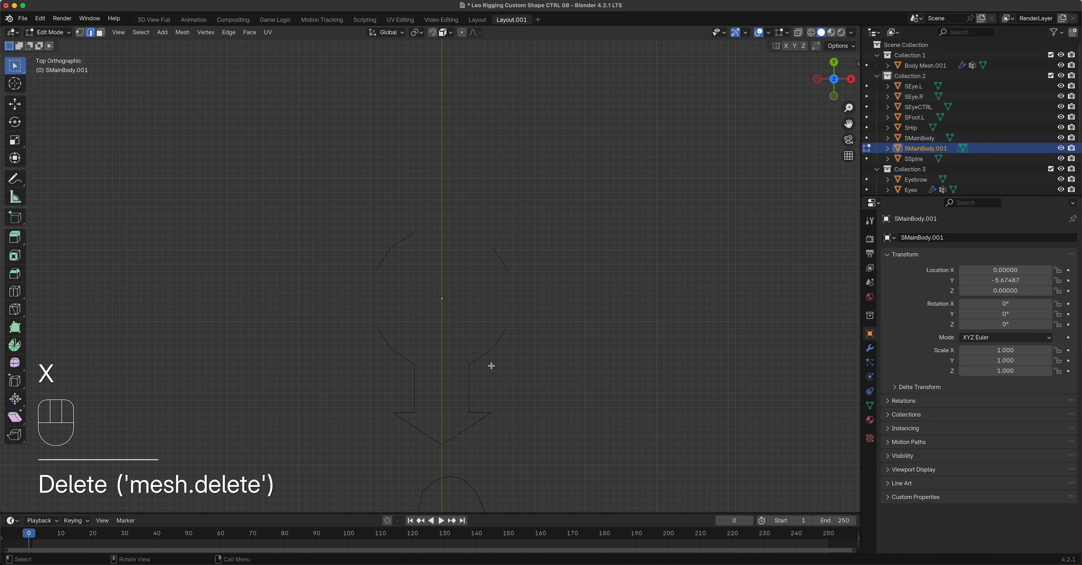
- Delete the remaining curved corner edges so that only the downward arrow is left
left_click_drag(308, 203, 575, 357)
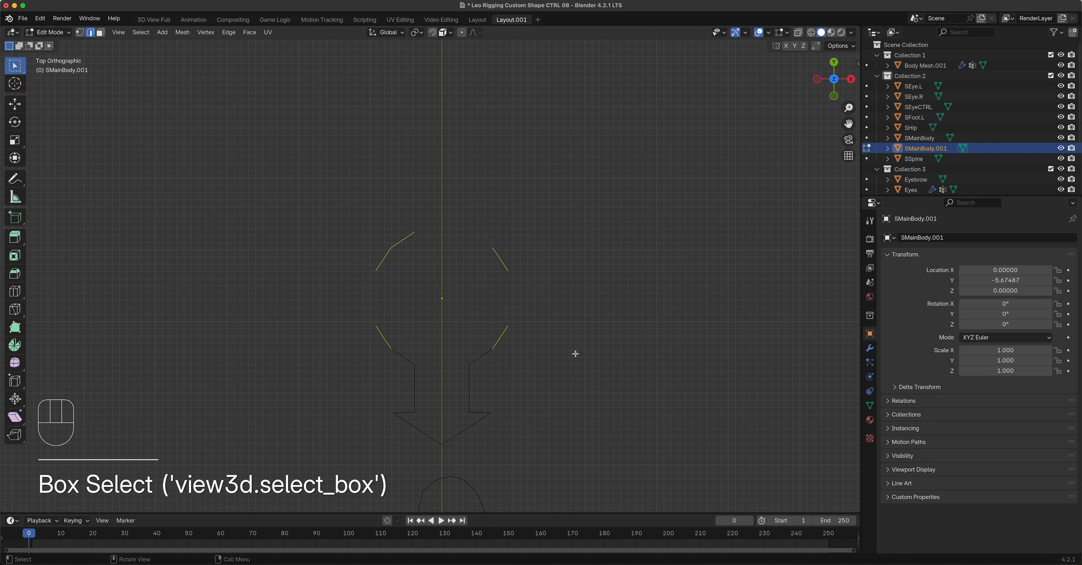
left_click(402, 356, "shift")
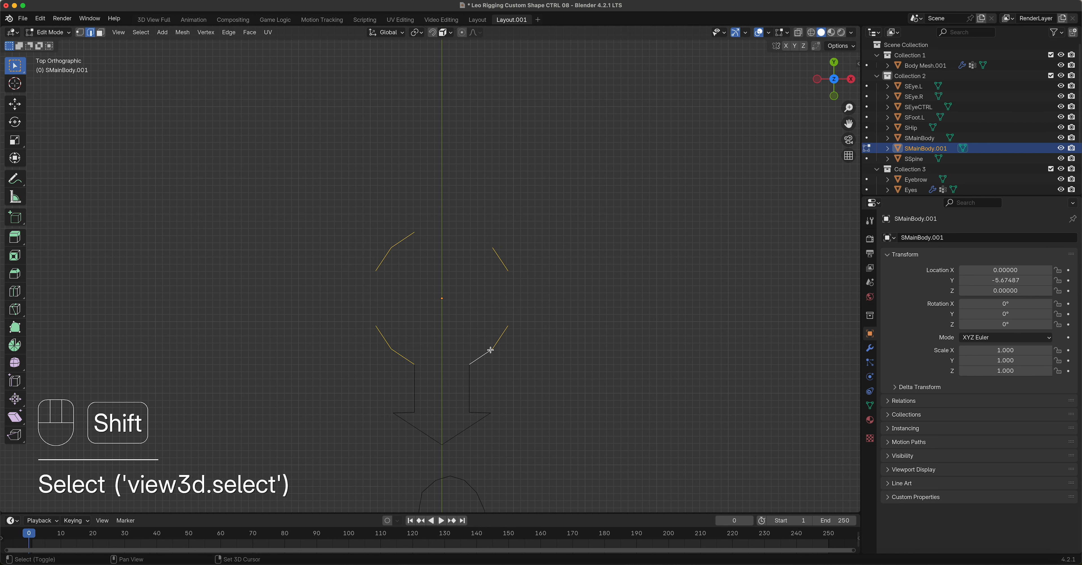
key("x")
left_click(492, 333)
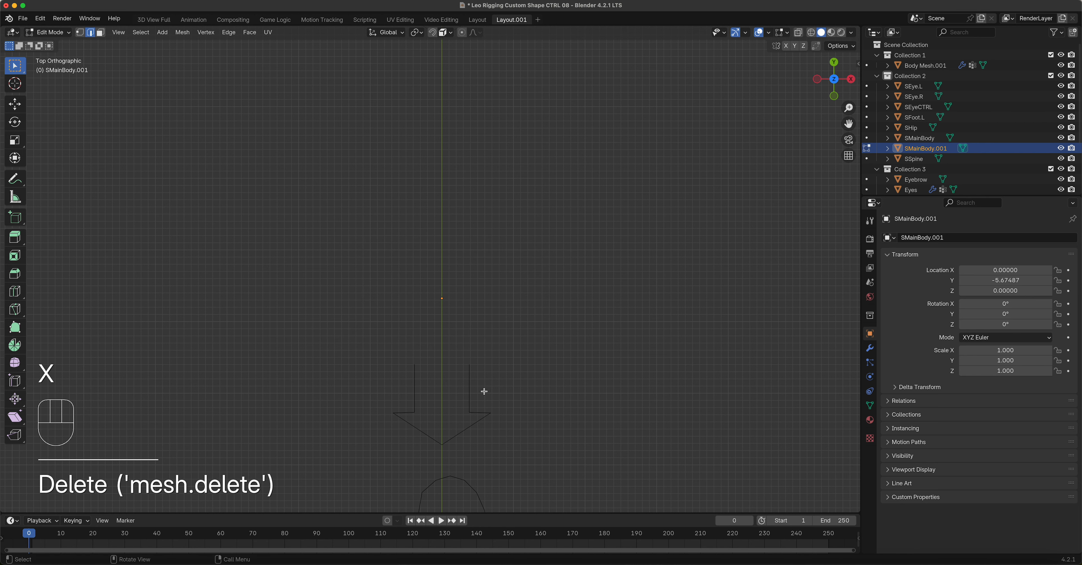
- Narrow the whole downward arrow along X by a scale factor of about 0.478
left_click_drag(362, 344, 515, 446)
key("s")
key("x")
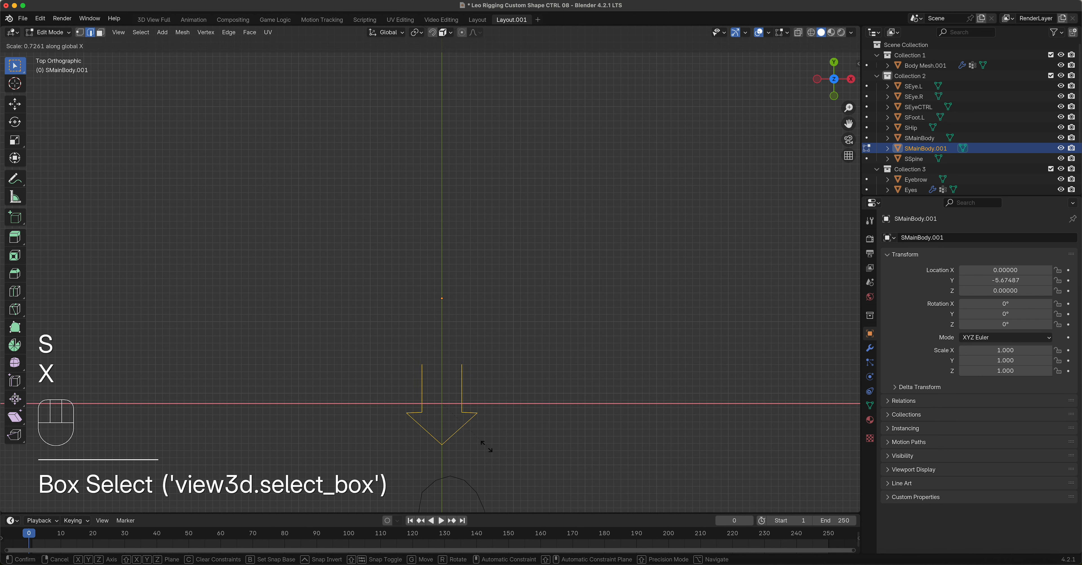
left_click(465, 435)
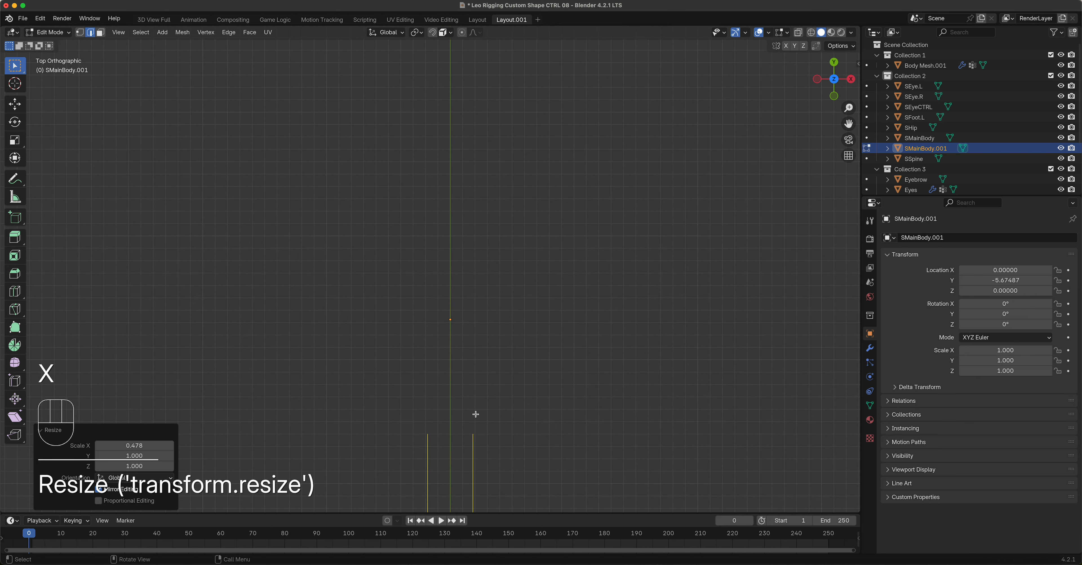
key("Tab")
key("1")
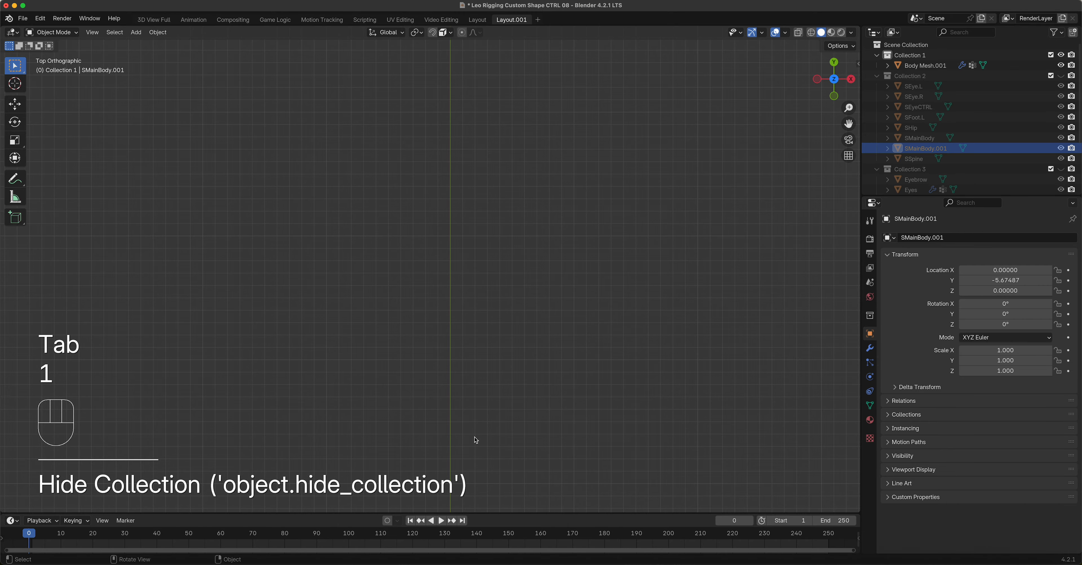
scroll(496, 437, "down", 4)
scroll(495, 436, "up", 1)
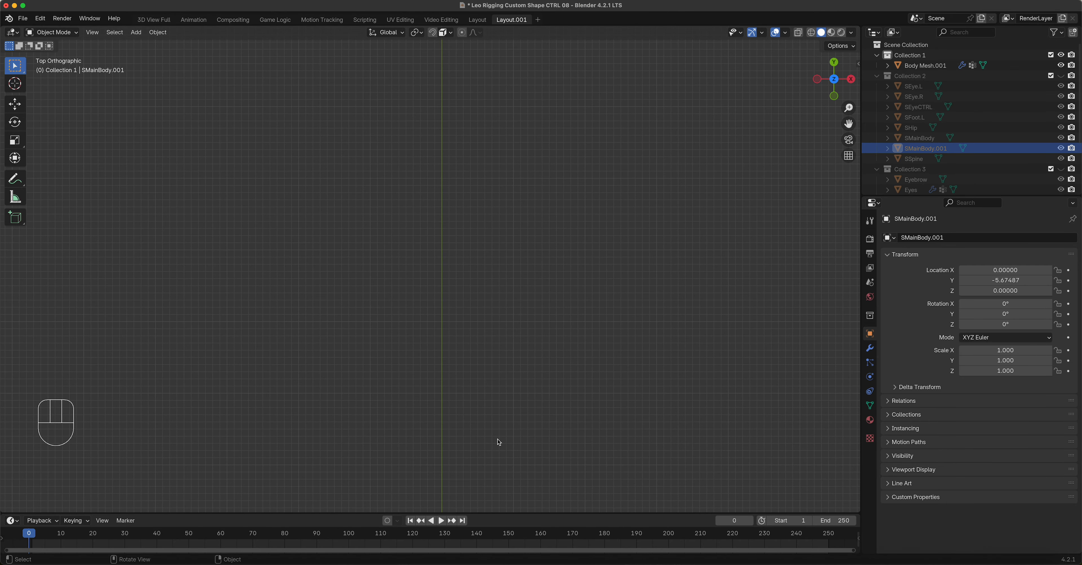
key("super+z")
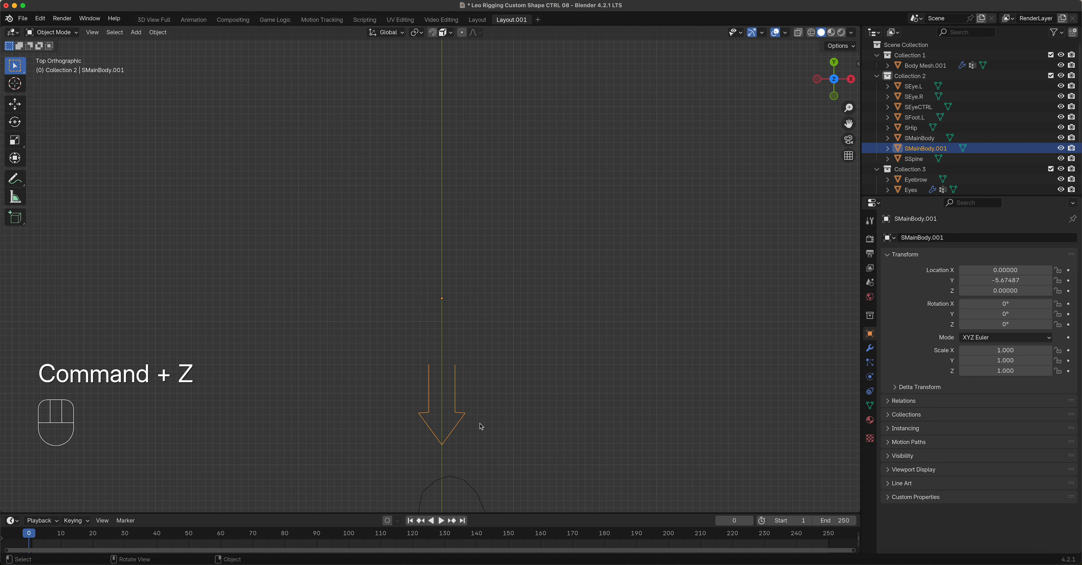
- Close the arrow outline with an edge joining its two open upper vertices, and return to Object Mode
key("Tab")
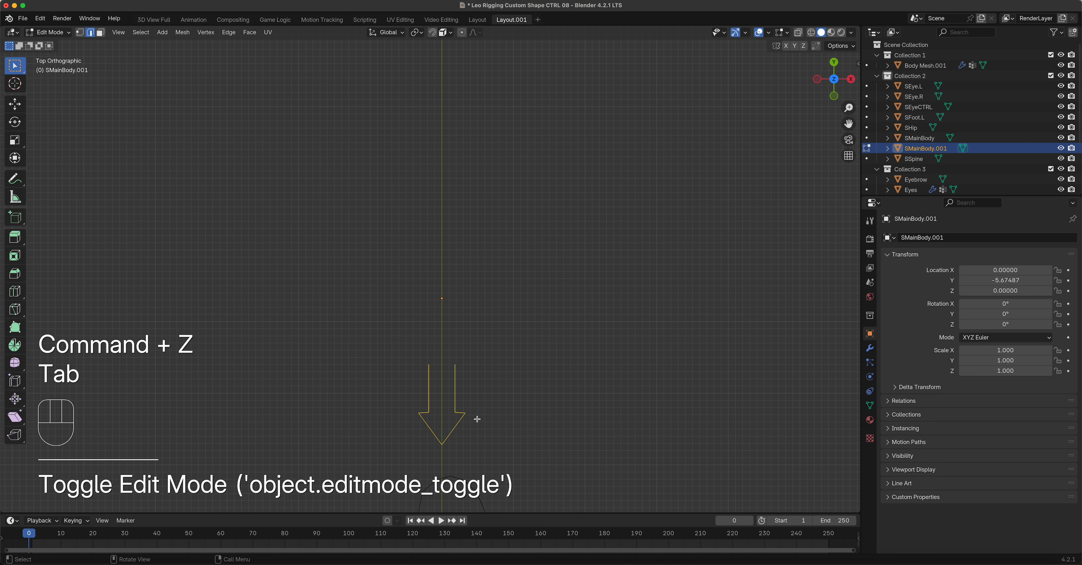
key("1")
left_click(455, 364)
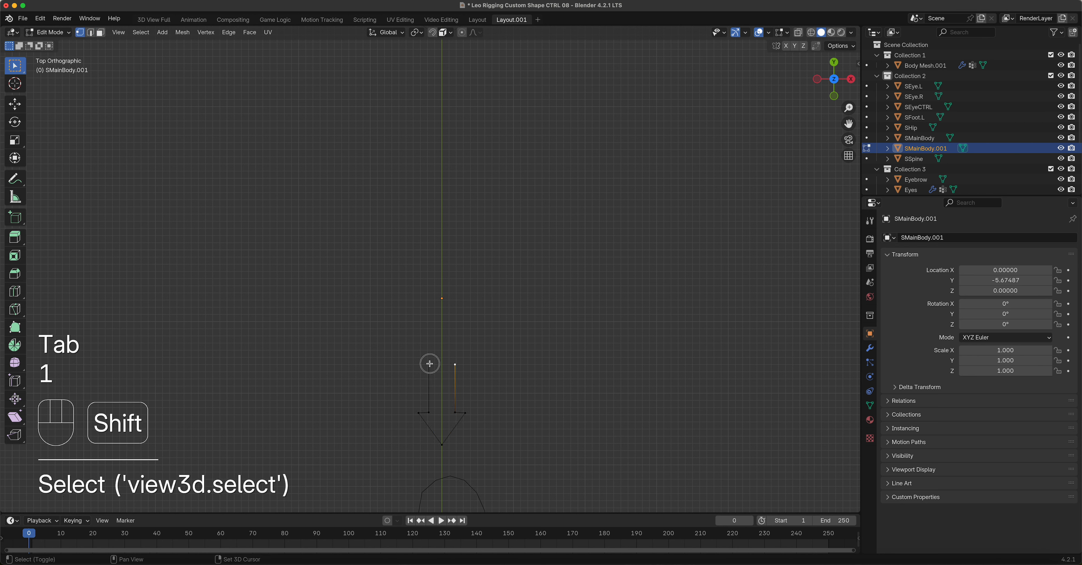
left_click(429, 363, "shift")
key("f")
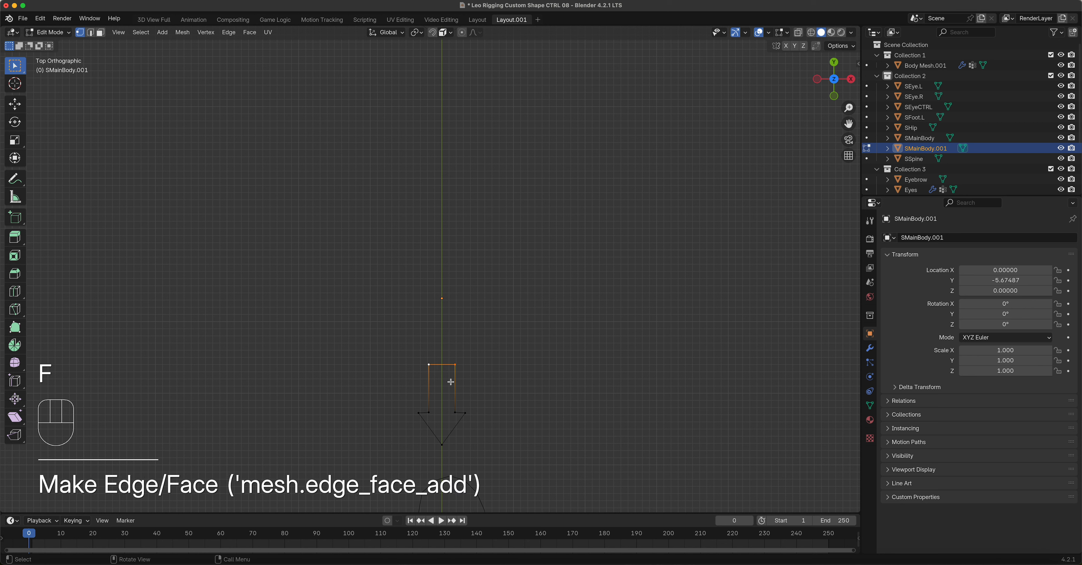
key("Tab")
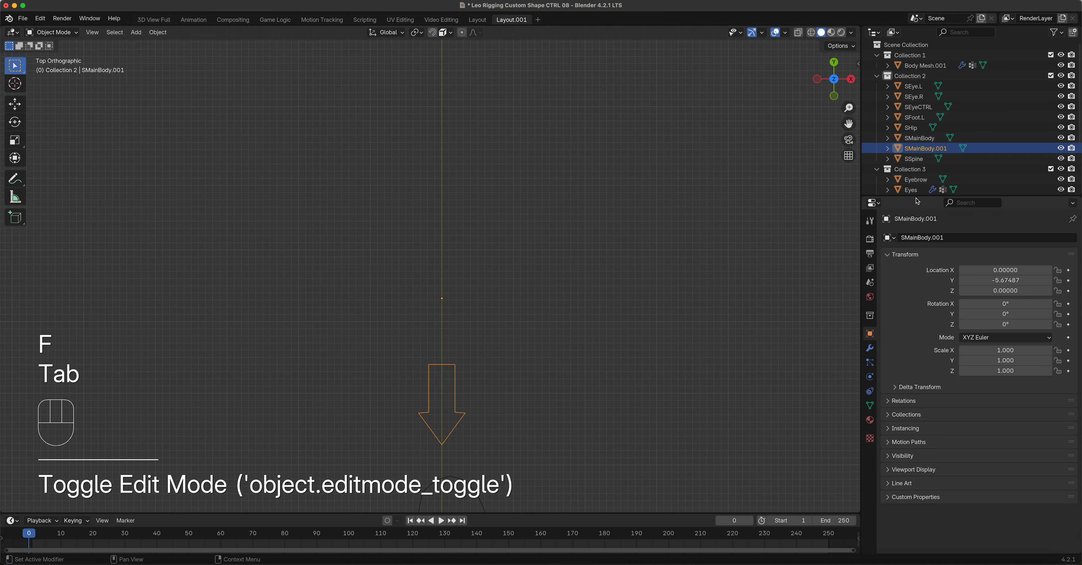
- Rename the SMainBody.001 object to SCurl
double_click(915, 150)
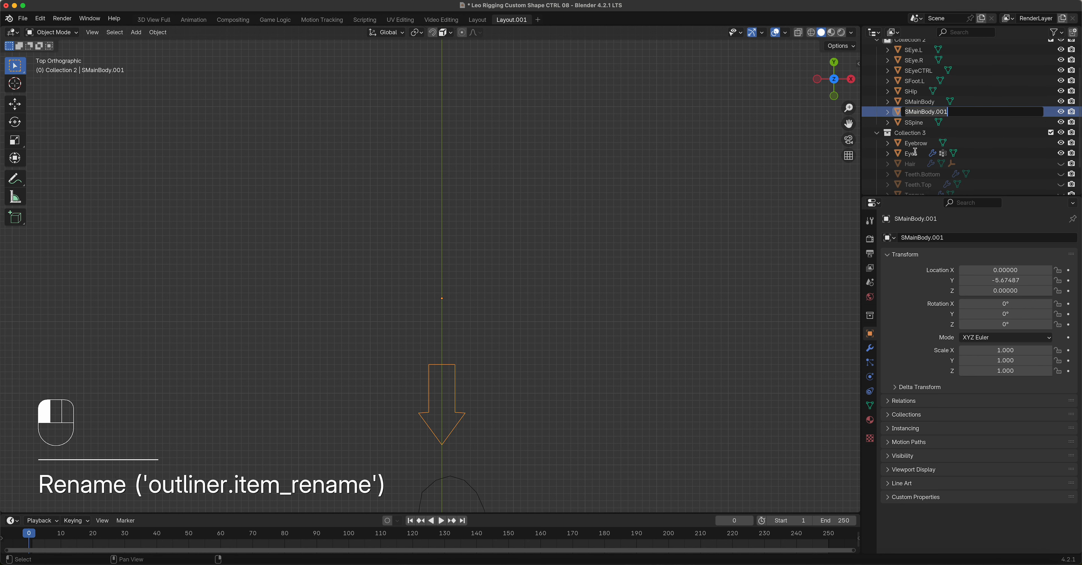
type("SCurl")
key("Return")
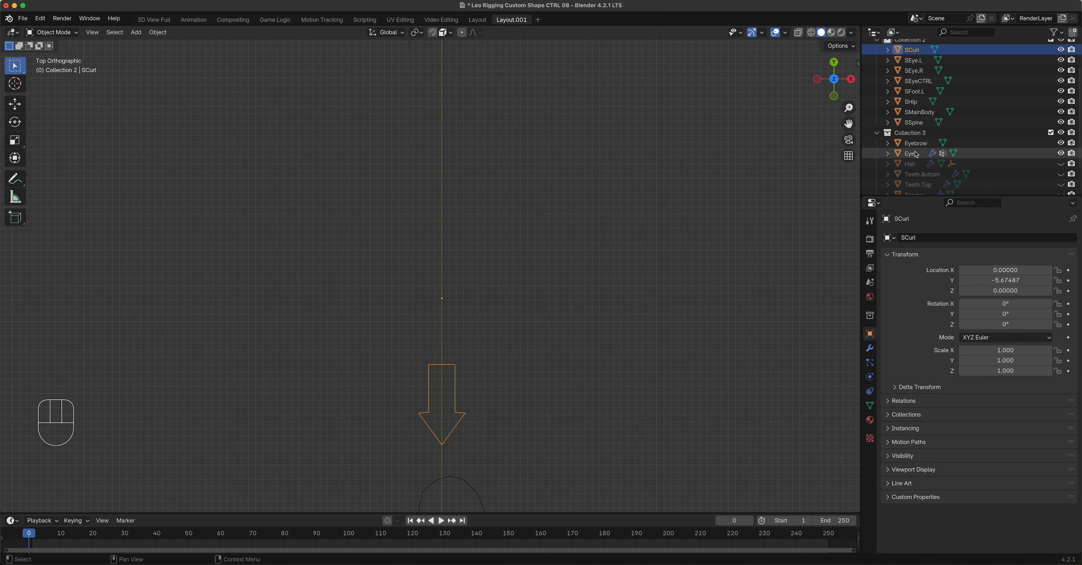
- Set the SCurl arrow's origin to the center of its geometry
scroll(531, 314, "up", 1)
scroll(532, 315, "down", 2)
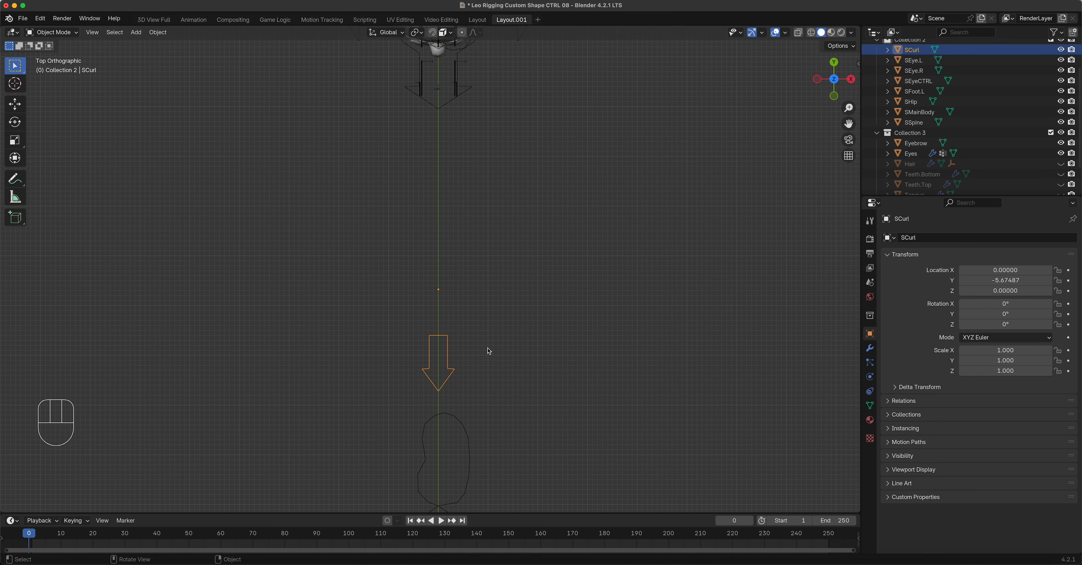
left_click(157, 32)
mouse_move(231, 56)
left_click(293, 66)
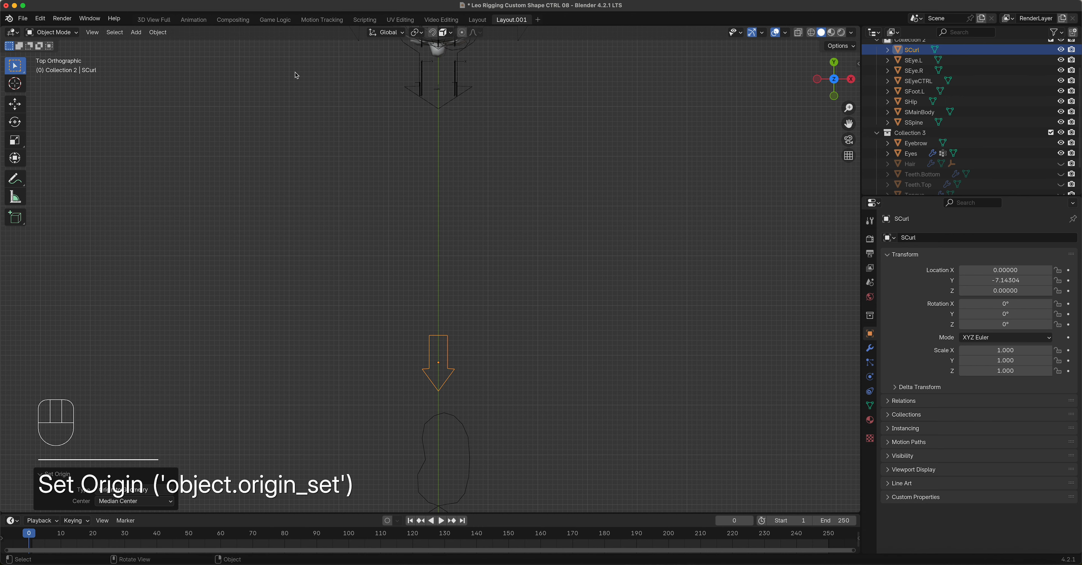
- Select the character's armature and switch it to Pose Mode
middle_click_drag(564, 190, 514, 452, "shift")
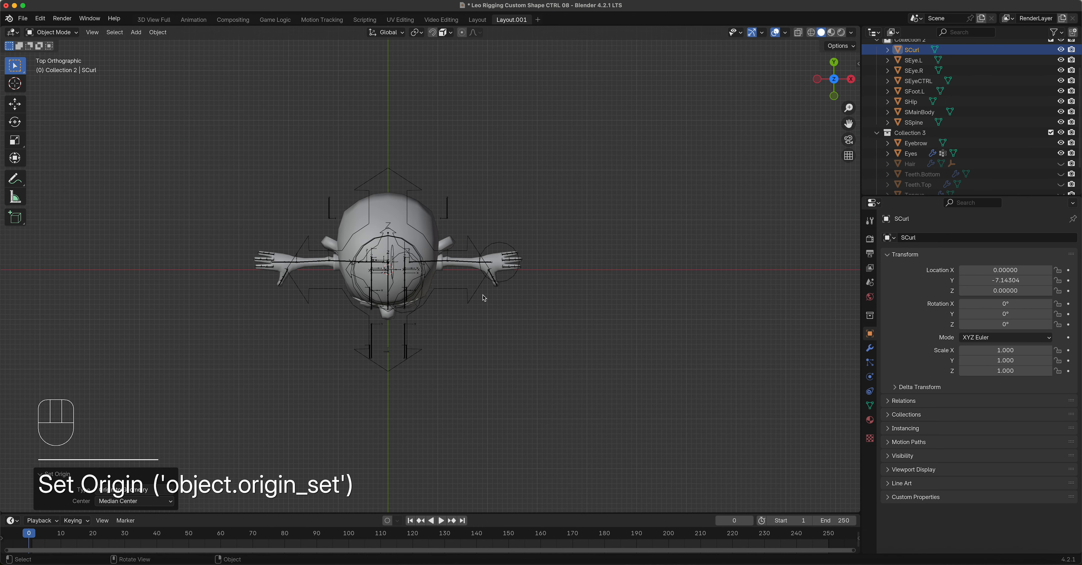
middle_click_drag(516, 280, 535, 307)
left_click(499, 285)
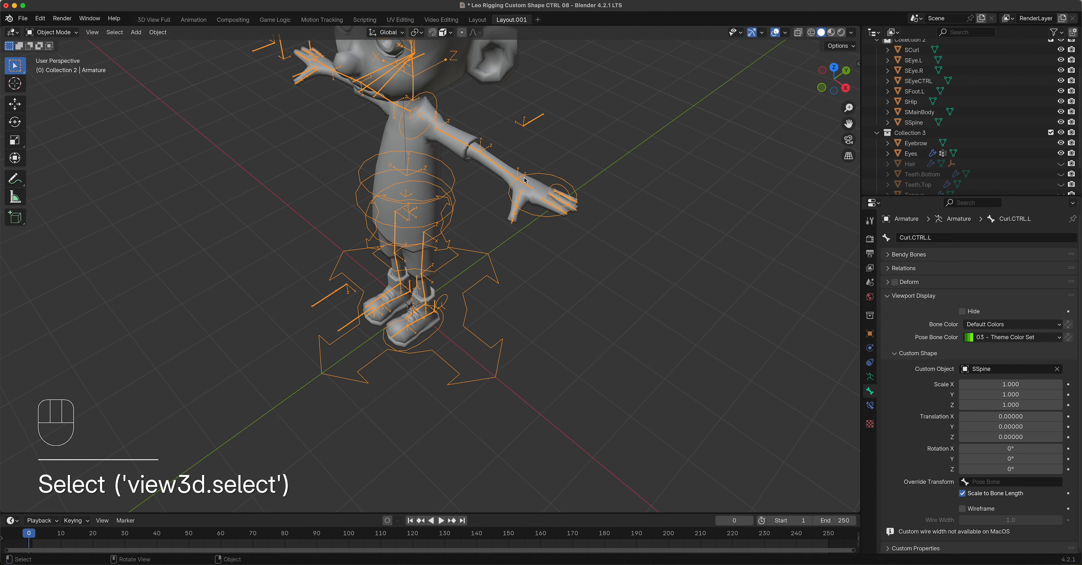
key("ctrl+Tab")
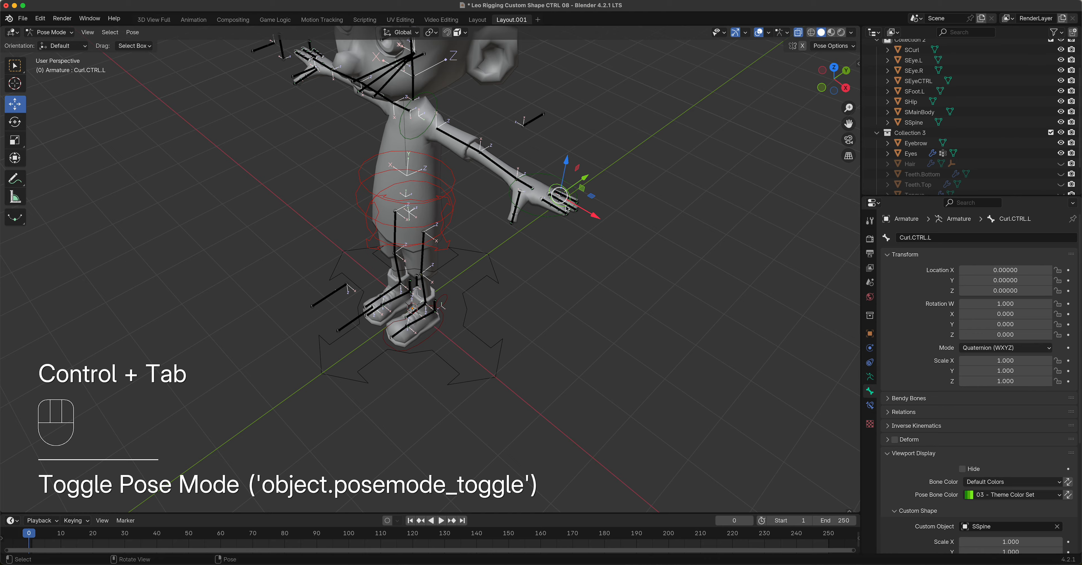
- Replace the custom shape object of the Curl.CTRL.L bone on the hand with SCurl
scroll(581, 216, "up", 4)
middle_click_drag(638, 208, 595, 305, "shift")
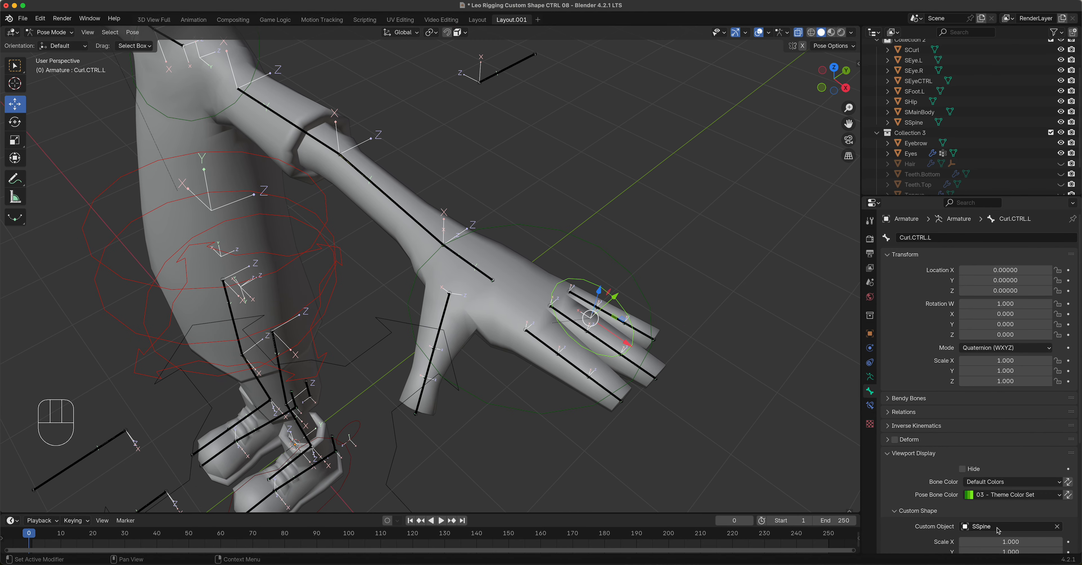
left_click(1058, 528)
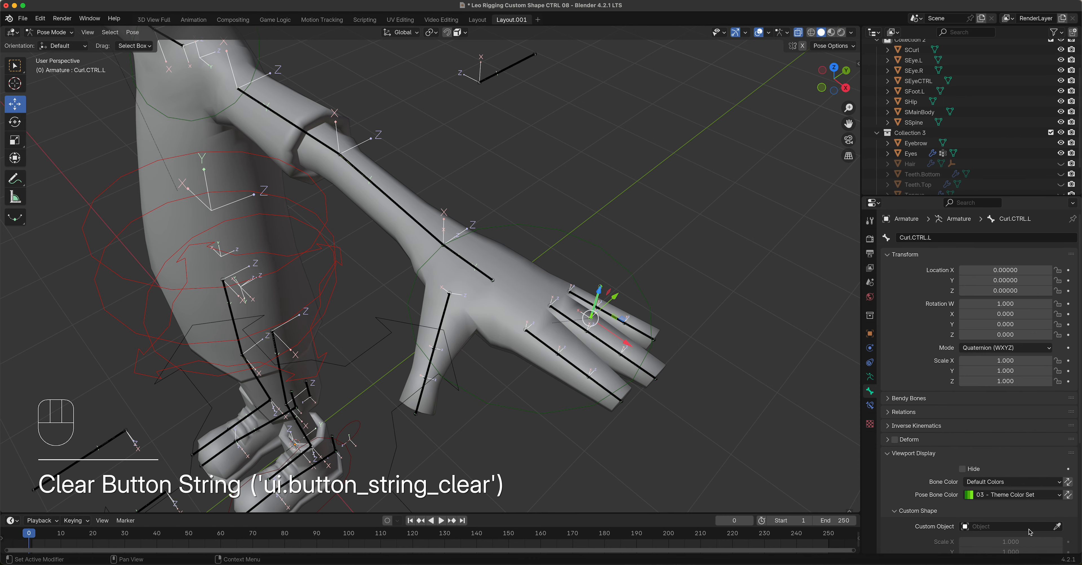
left_click(1026, 528)
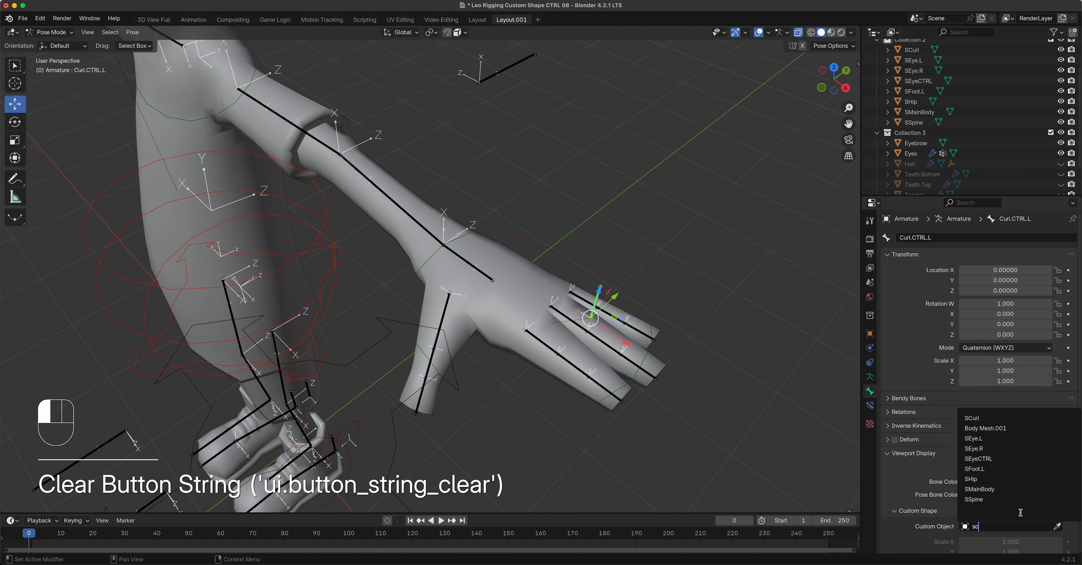
type("sc")
left_click(983, 418)
- Set the X rotation of the Curl.CTRL.L bone's custom shape to 90°
middle_click_drag(584, 420, 621, 310)
scroll(621, 314, "up", 3)
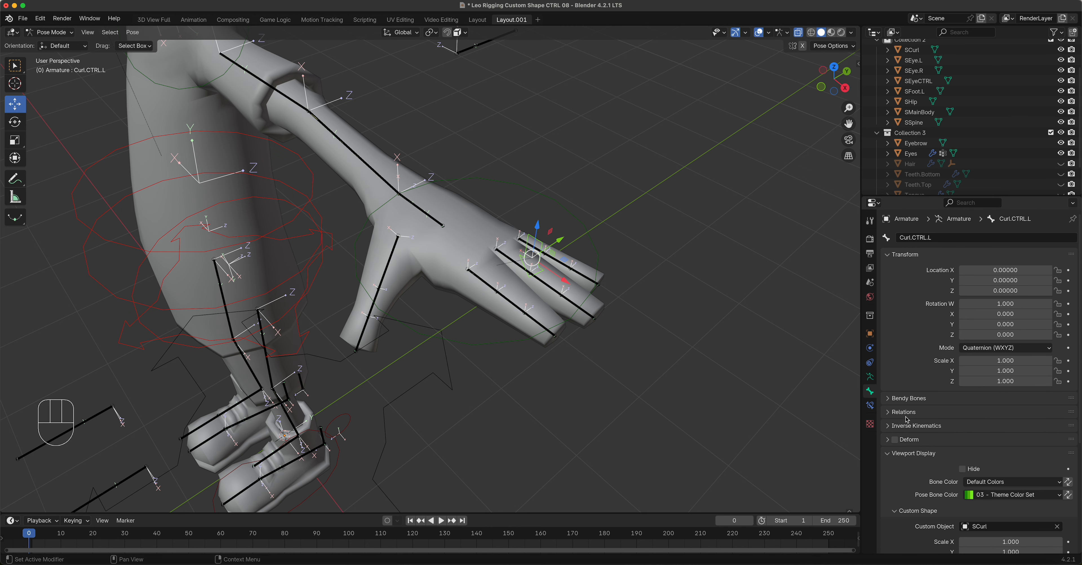
key("KP_7")
key("KP_7")
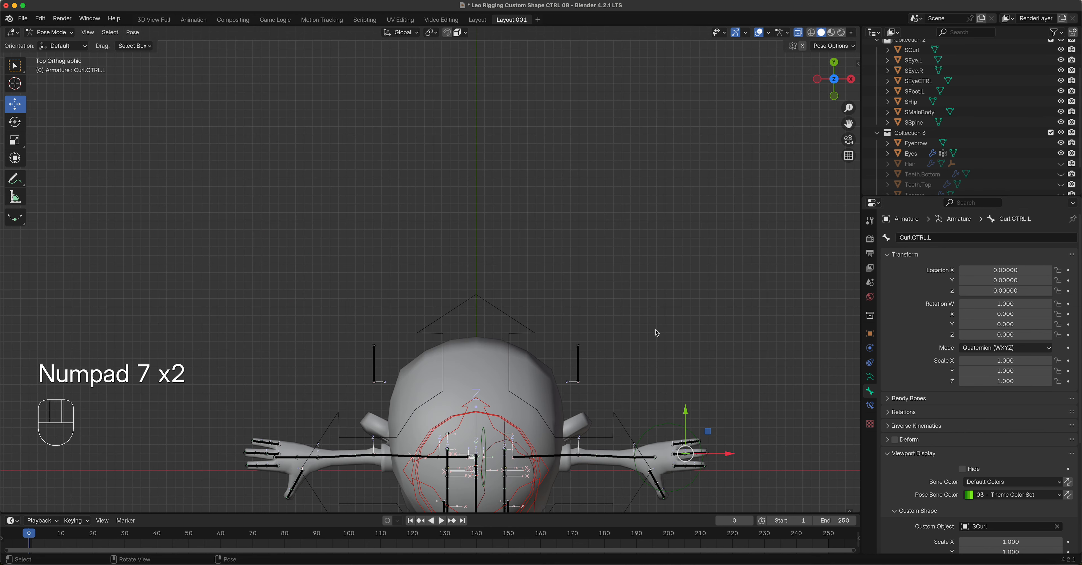
key("KP_Decimal")
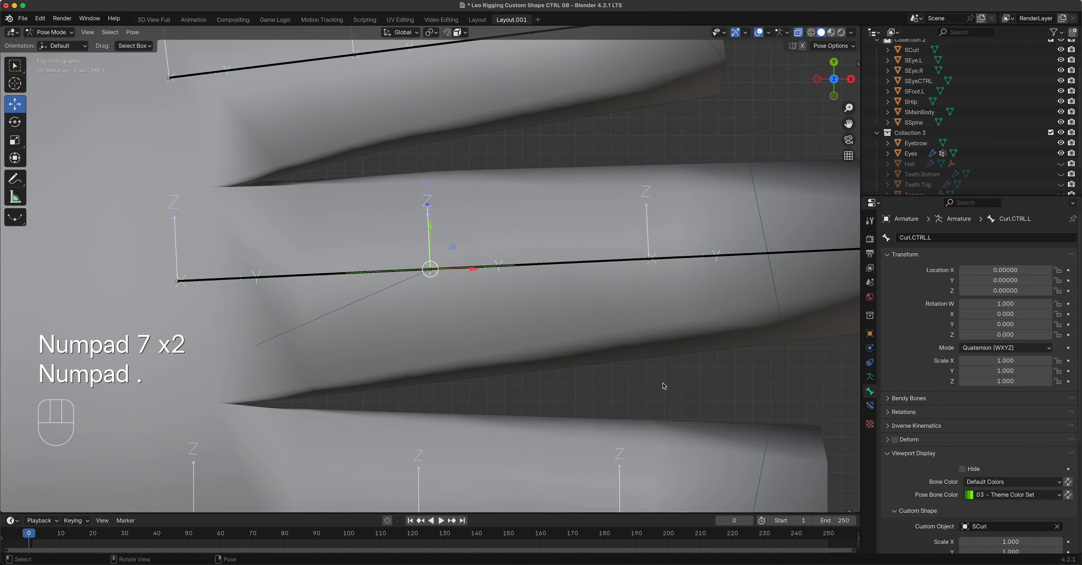
scroll(664, 386, "down", 4)
scroll(991, 490, "down", 7)
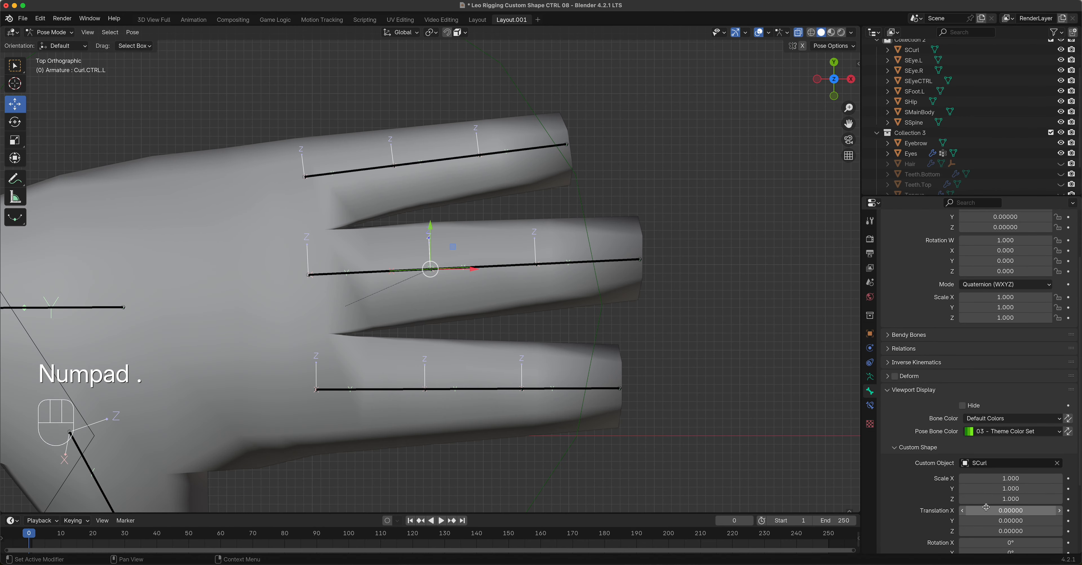
left_click_drag(992, 479, 1017, 480)
left_click(992, 479)
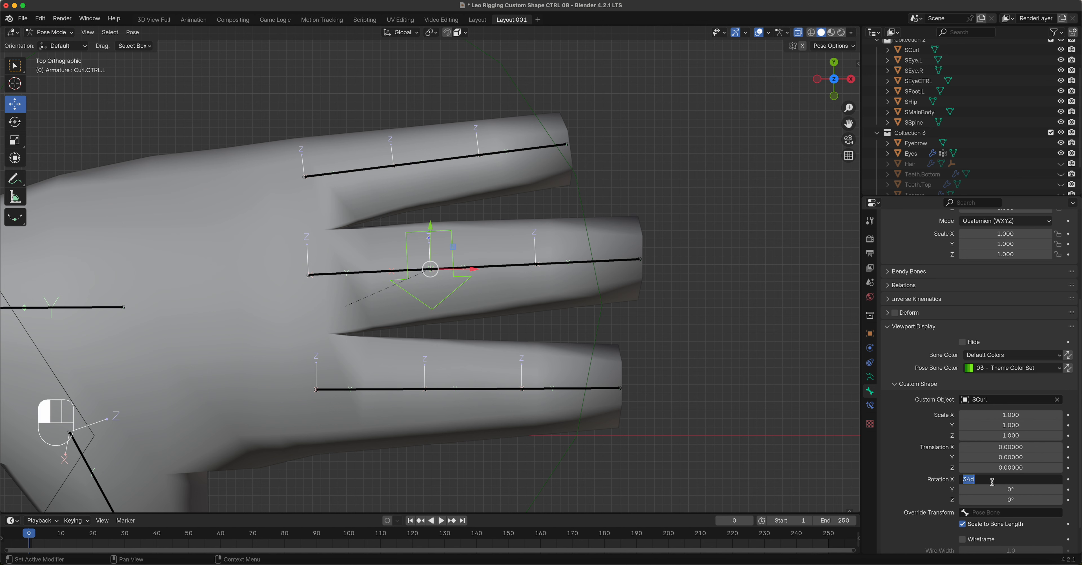
type("90")
left_click(994, 485)
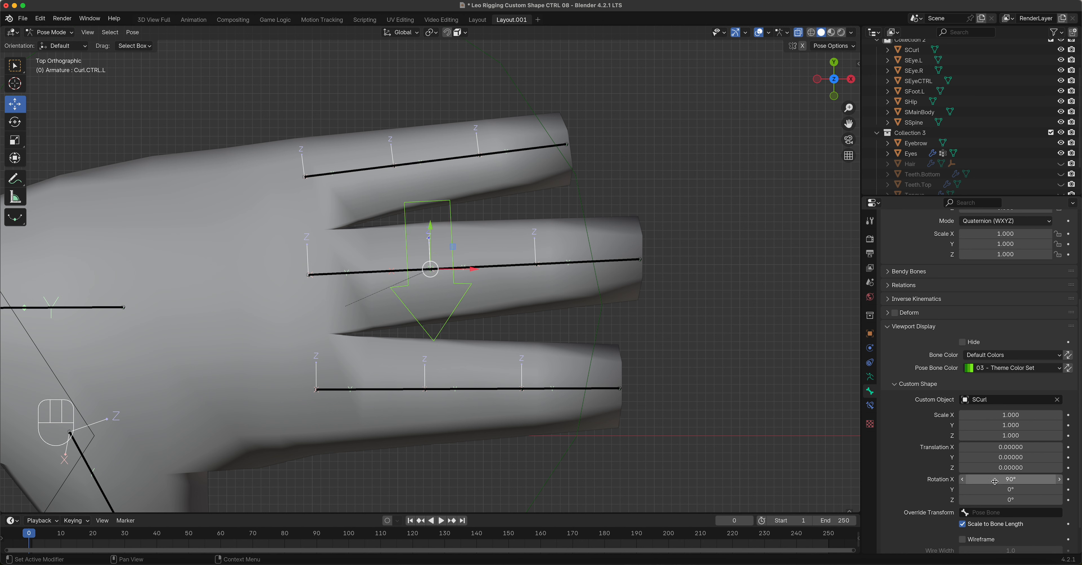
- Set the Y rotation of the Curl.CTRL.L custom shape to -90° so the arrow points toward the wrist
left_click_drag(995, 489, 924, 489)
left_click(997, 489)
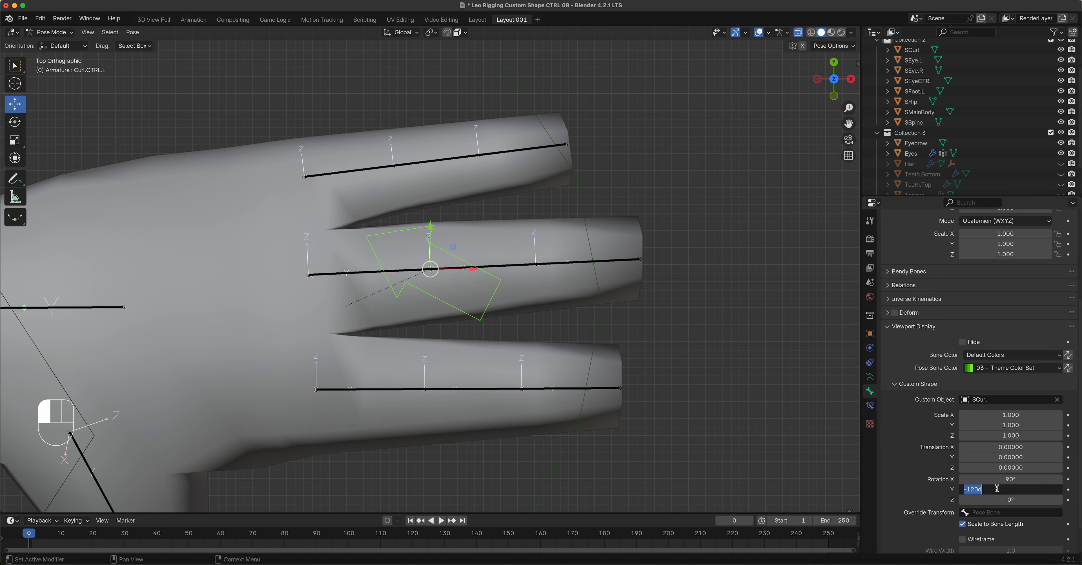
type("90")
key("Return")
left_click(997, 489)
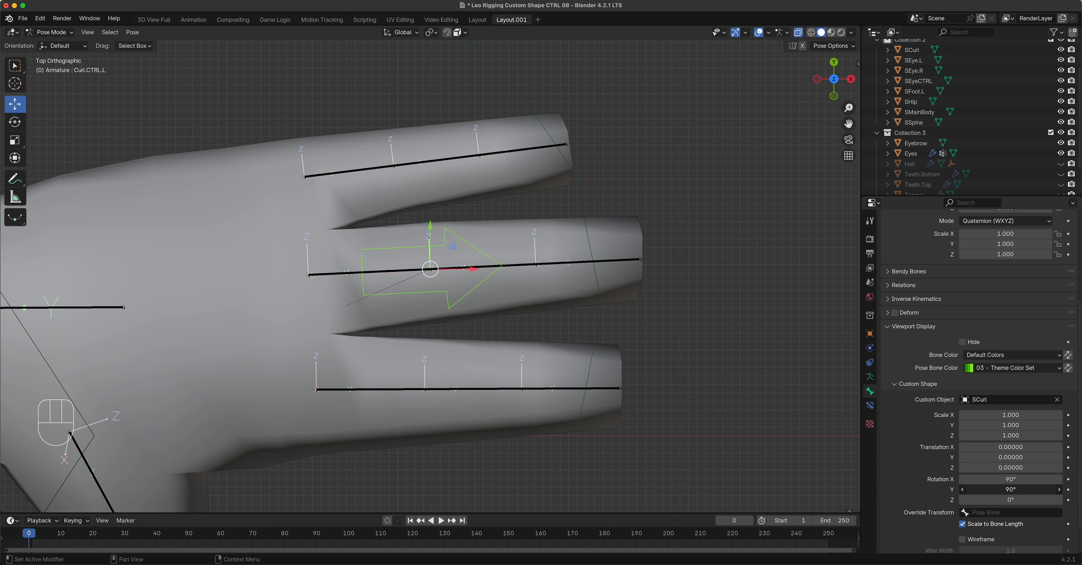
type("-90")
key("Return")
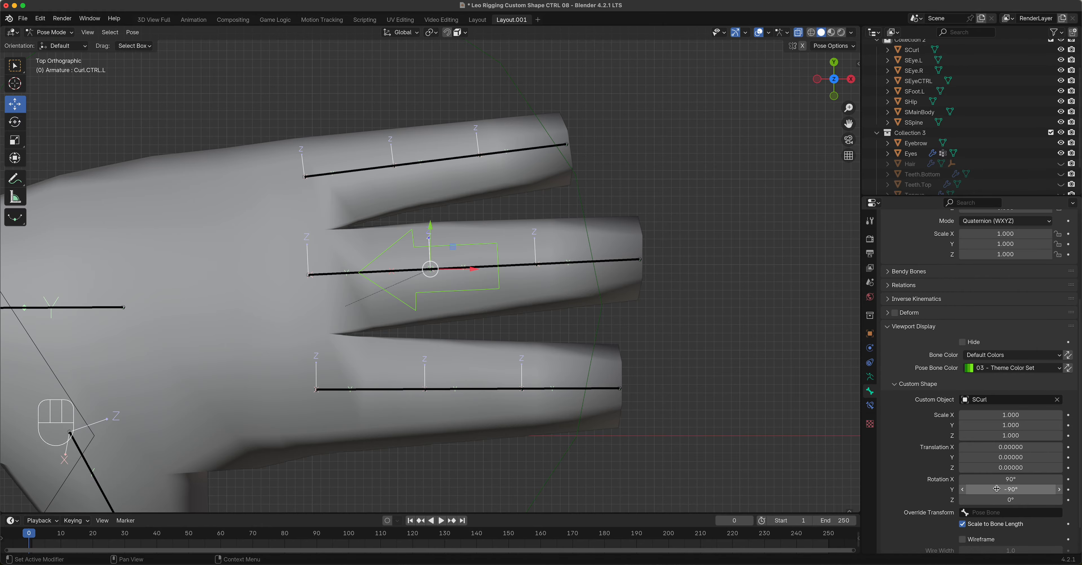
middle_click_drag(437, 349, 442, 284)
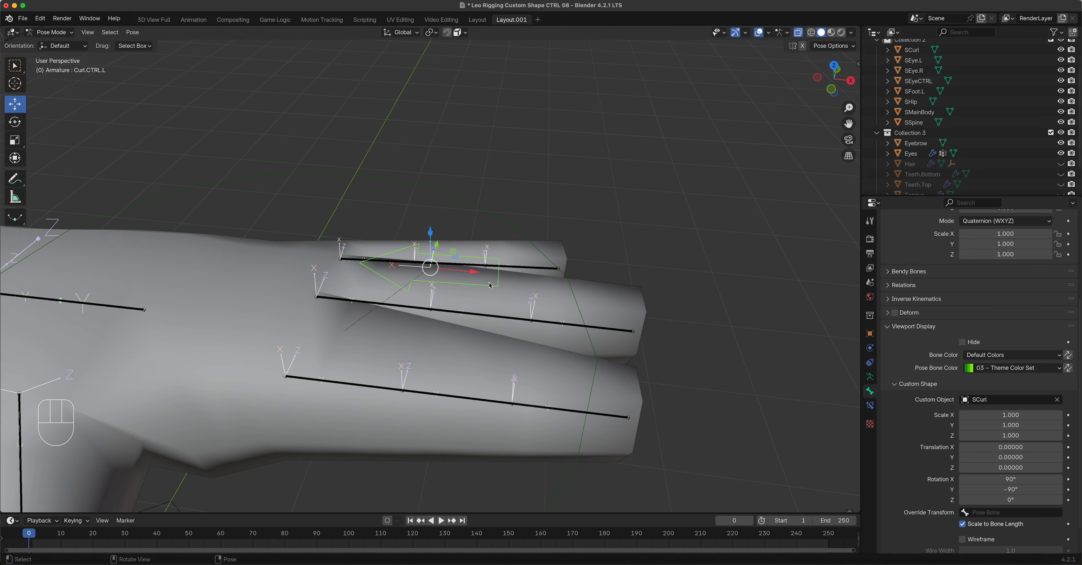
middle_click_drag(464, 282, 412, 316)
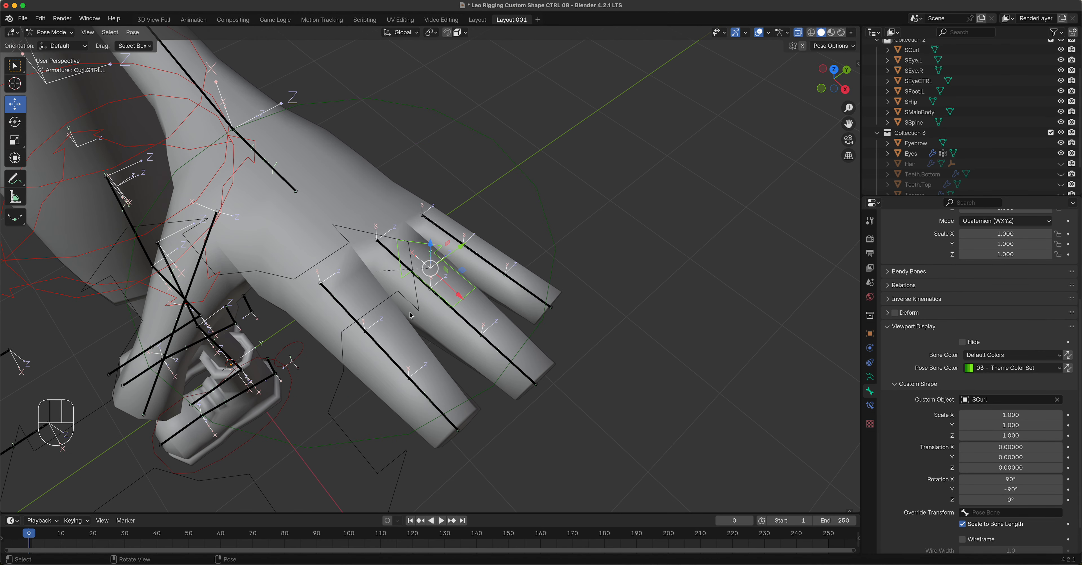
- Scale the Curl.CTRL.L custom shape to 1.5 on the X, Y and Z axes
left_click_drag(1011, 414, 1010, 436)
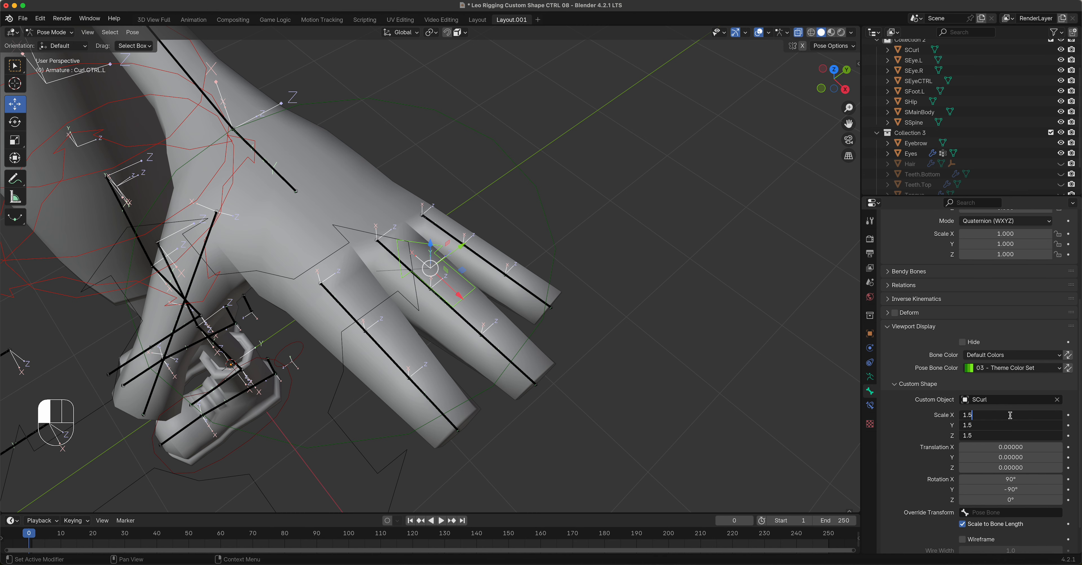
type("1.5")
key("Return")
middle_click_drag(606, 262, 574, 268)
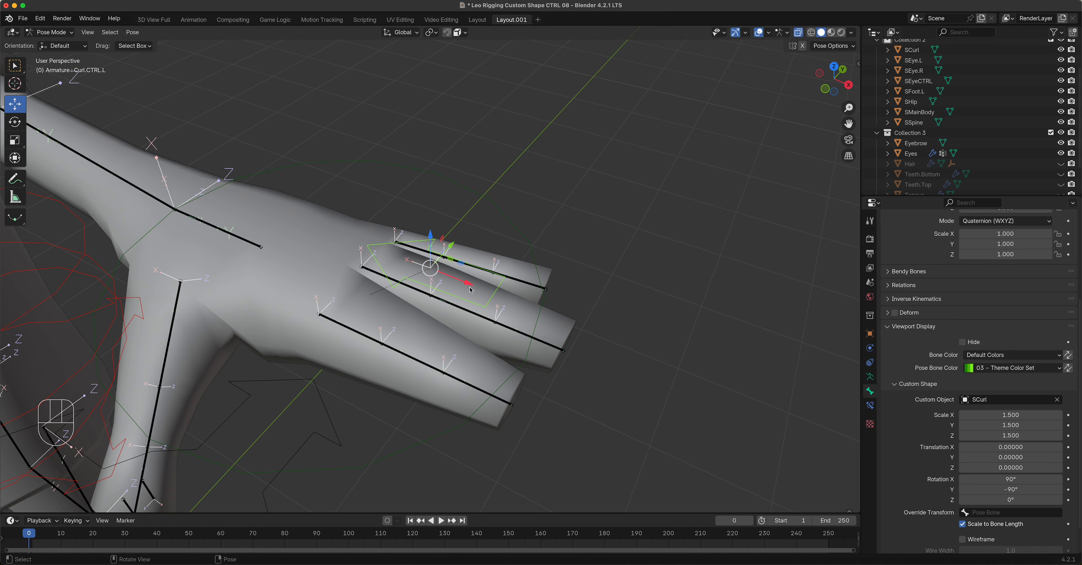
- Test the finger curl by moving the Curl.CTRL.L control, and cancel the move
key("g")
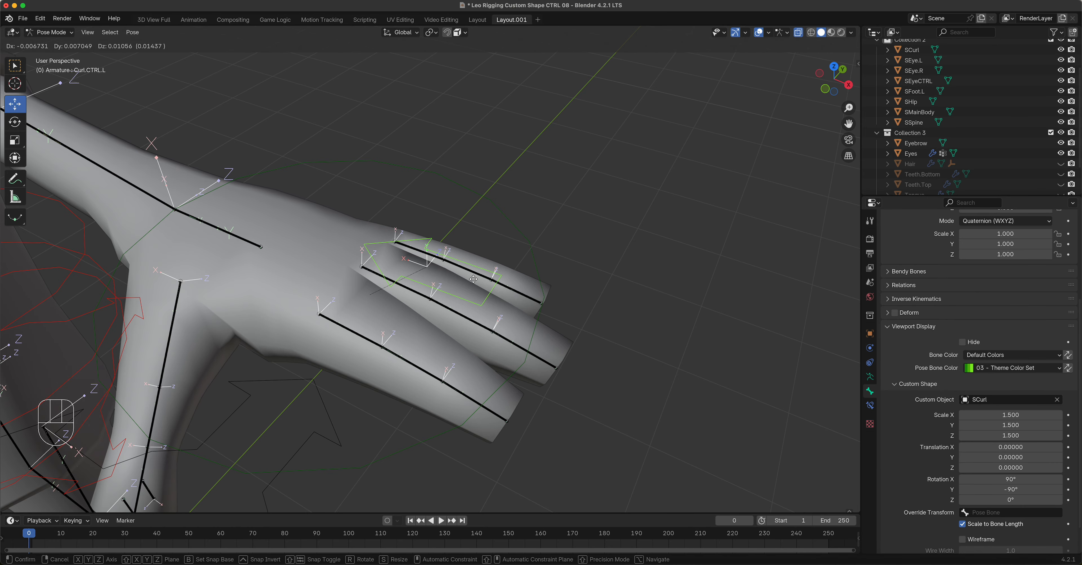
right_click(420, 277)
scroll(470, 303, "down", 5)
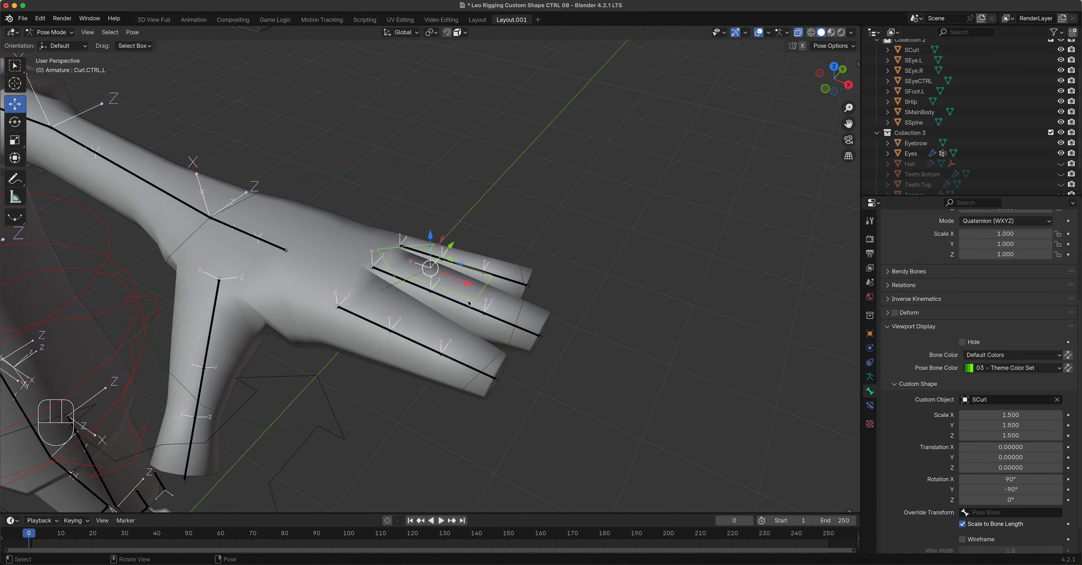
scroll(471, 303, "down", 3)
middle_click_drag(468, 304, 477, 283)
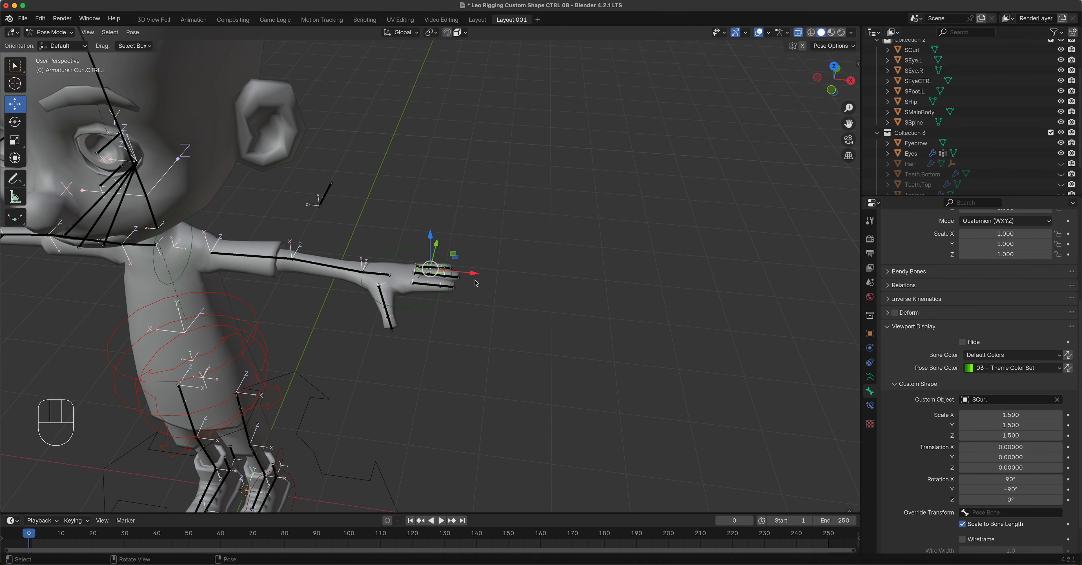
- Give the Neck bone the 04 - Theme Color Set pose color and the SSpine custom shape object
left_click(428, 306)
scroll(428, 306, "down", 4)
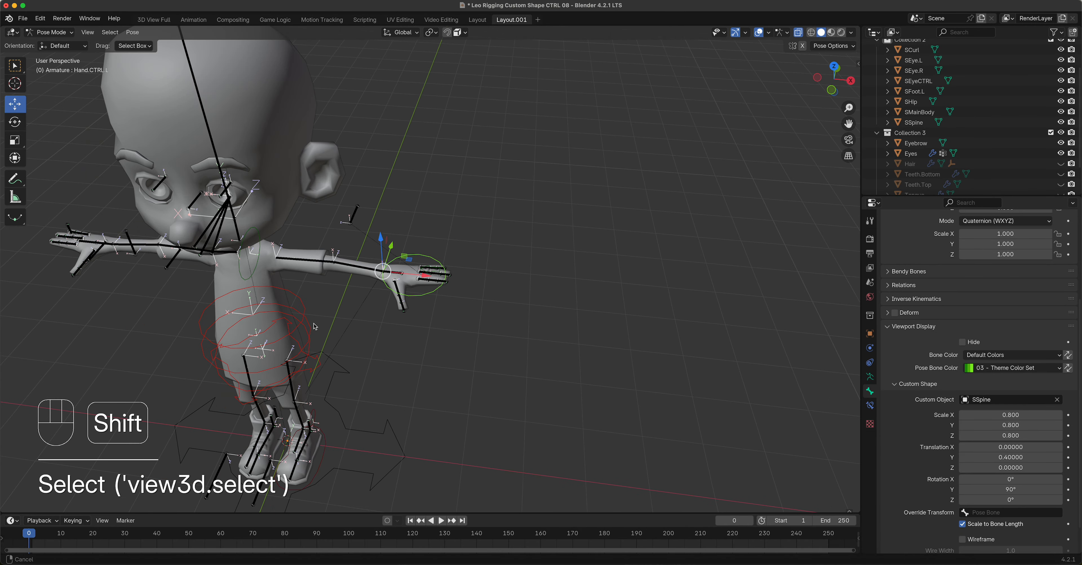
middle_click_drag(302, 326, 433, 320, "shift")
left_click(424, 242)
scroll(463, 320, "up", 6)
middle_click_drag(501, 322, 493, 204, "shift")
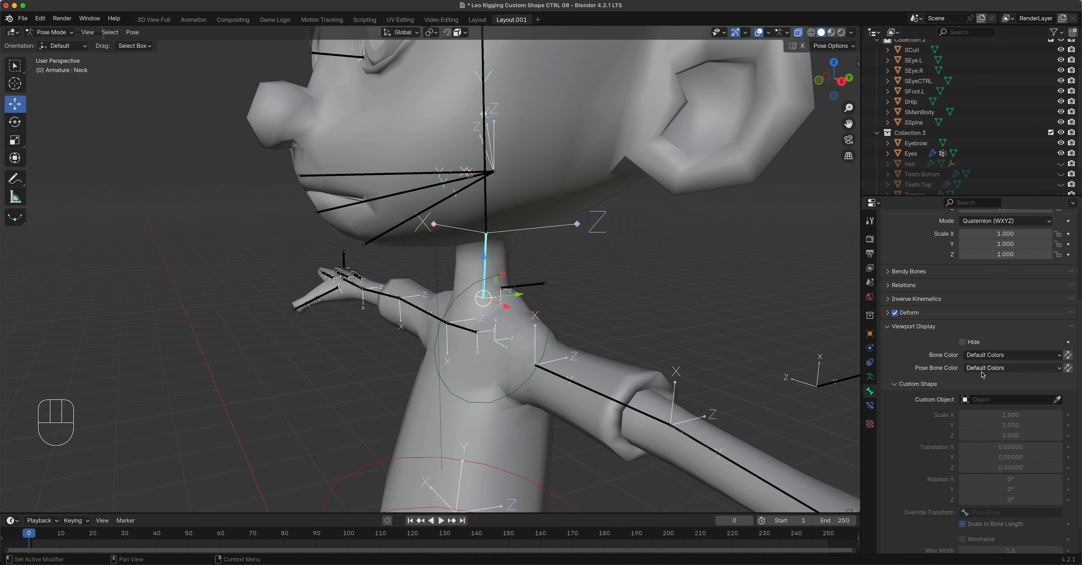
scroll(592, 300, "down", 3)
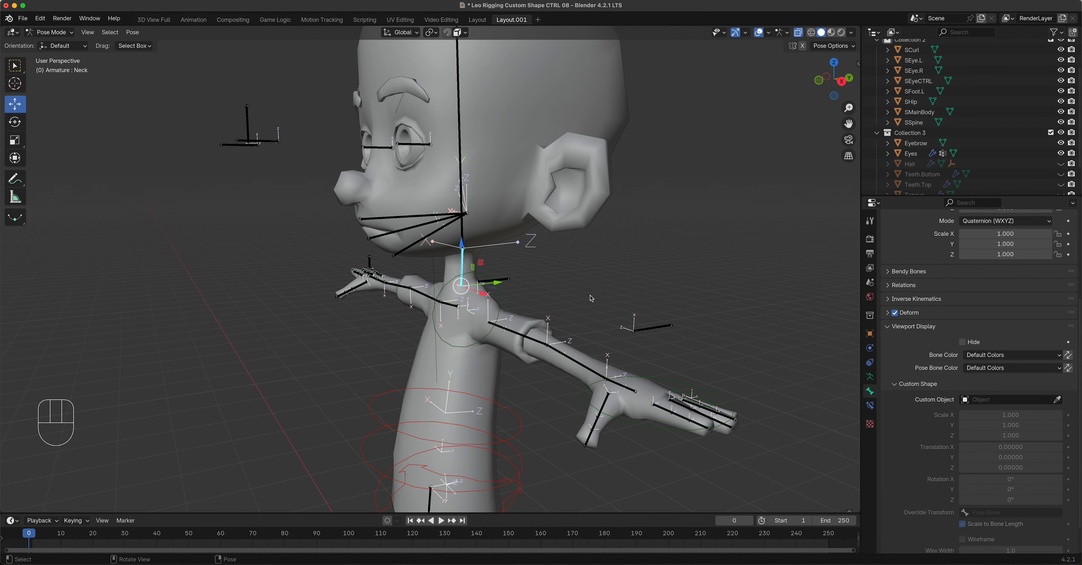
left_click(991, 368)
left_click(927, 426)
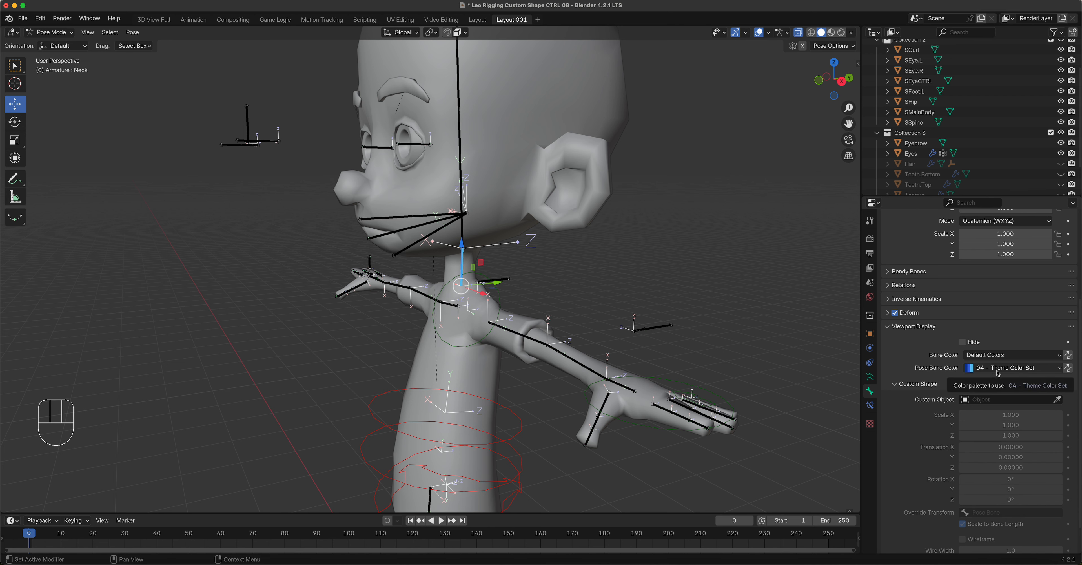
left_click(1005, 399)
type("s")
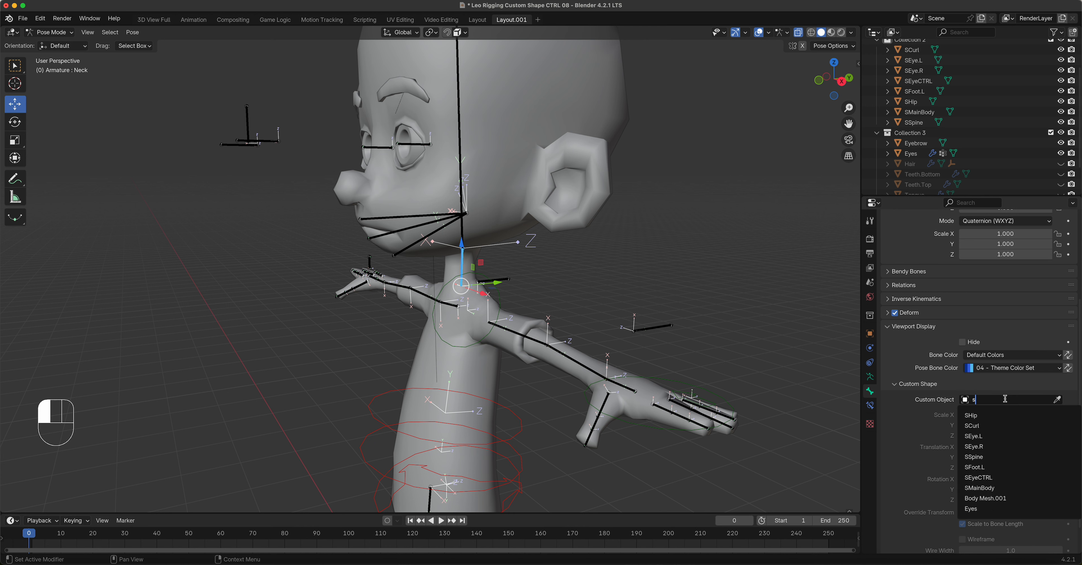
left_click(990, 457)
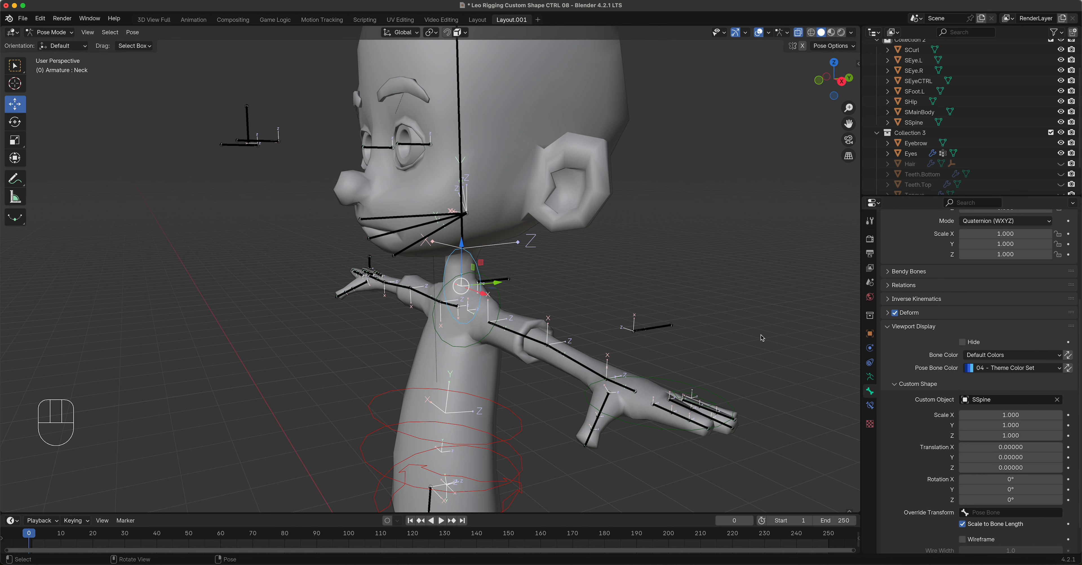
- Set the X rotation of the Neck bone's custom shape to 90° so the ring lies across the neck
key("KP_3")
scroll(562, 285, "up", 2)
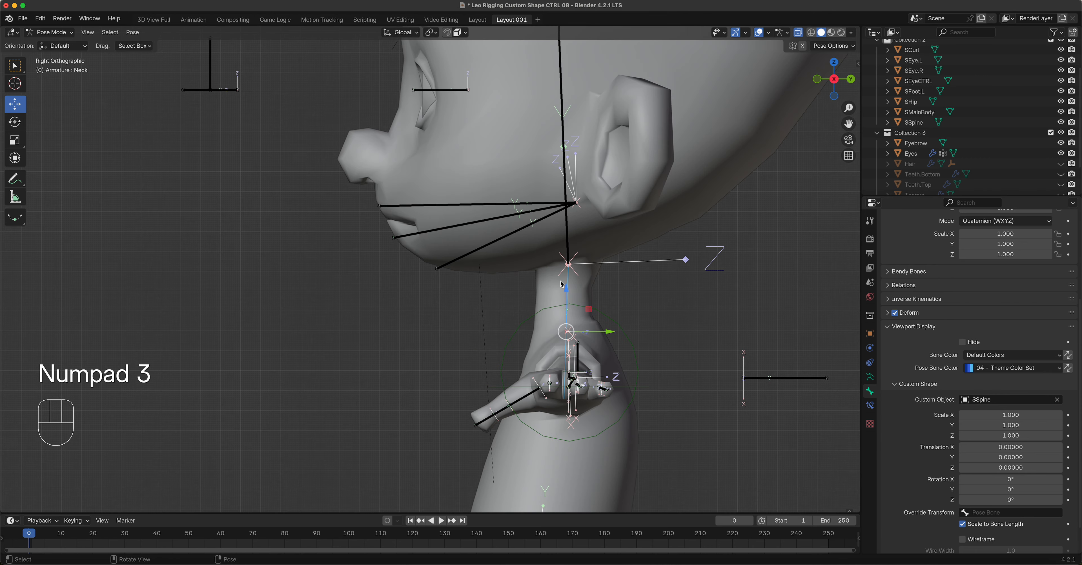
left_click_drag(1007, 480, 1038, 480)
left_click(1007, 480)
key("Return")
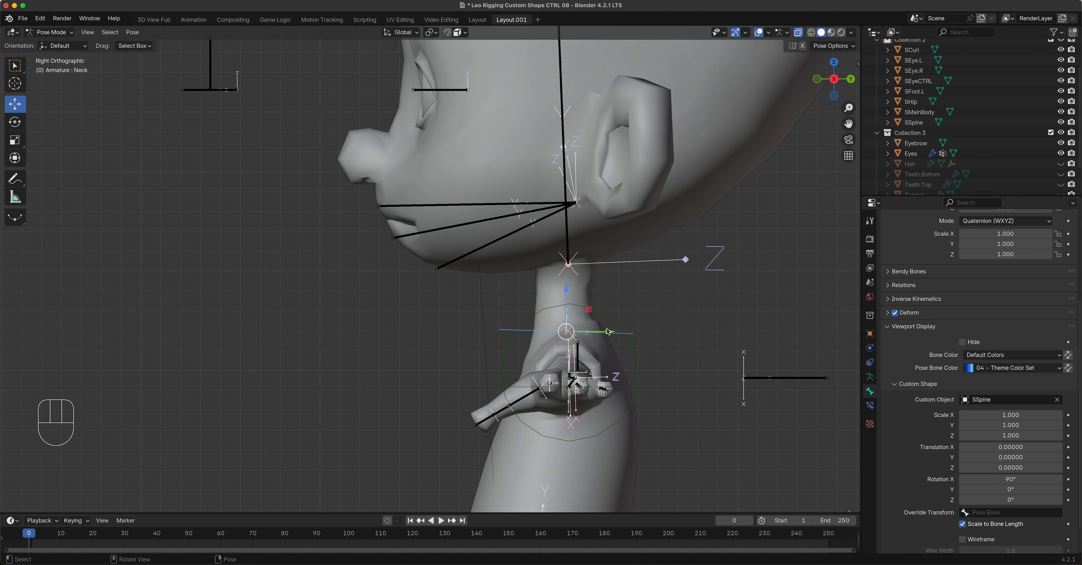
middle_click_drag(600, 357, 666, 376)
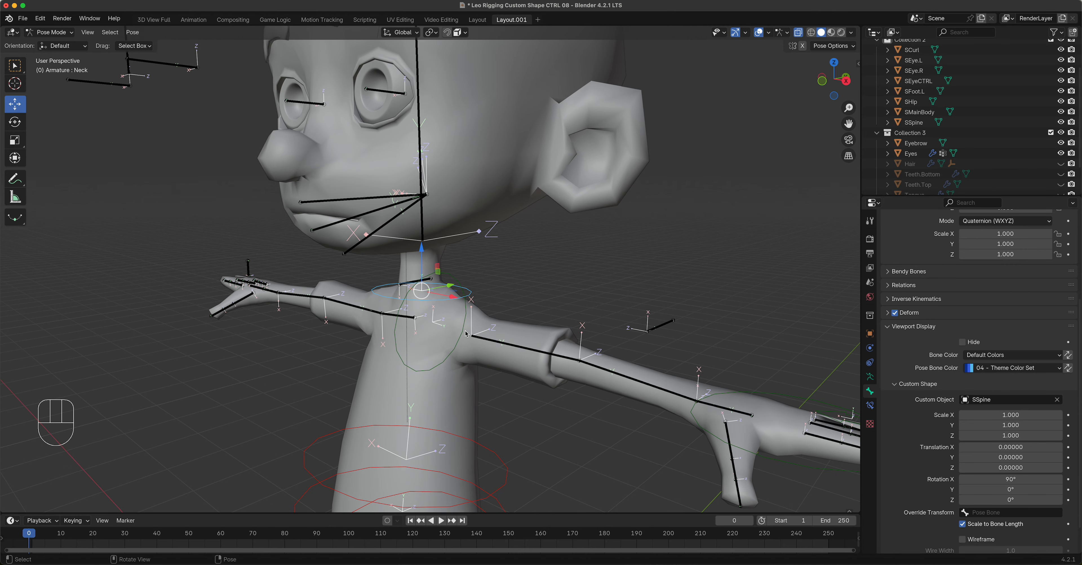
- Offset the Shoulder.L bone's custom shape downward, away from the neck ring
left_click(454, 279)
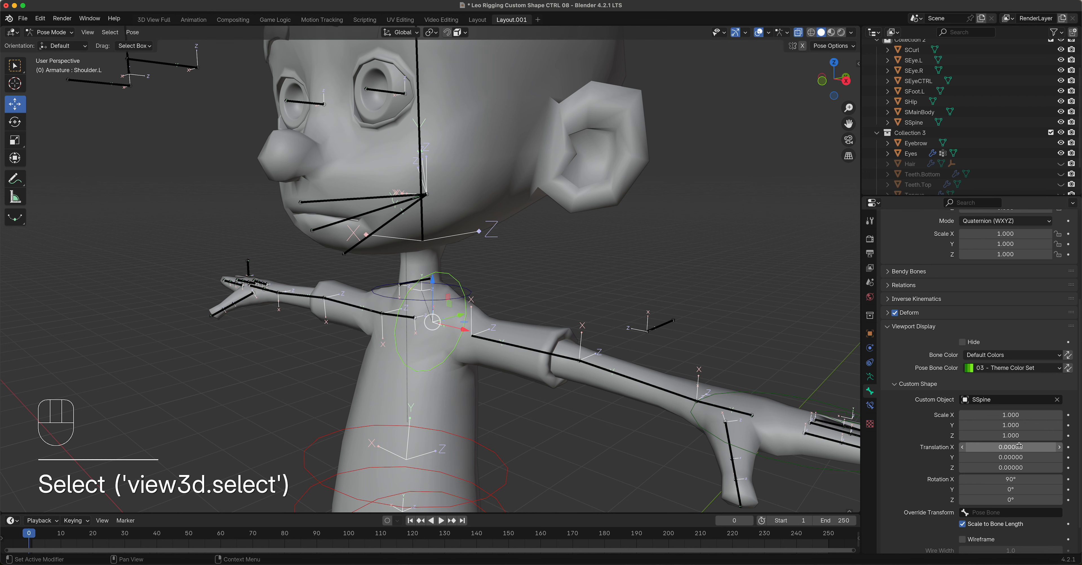
left_click(1011, 468)
left_click_drag(1017, 468, 975, 447)
mouse_move(733, 365)
middle_mouse_down()
mouse_move(847, 343)
mouse_move(741, 359)
middle_mouse_up()
- Scale the Neck bone's custom shape to 1.2 on the X, Y and Z axes
left_click(448, 298)
middle_click_drag(449, 298, 435, 295)
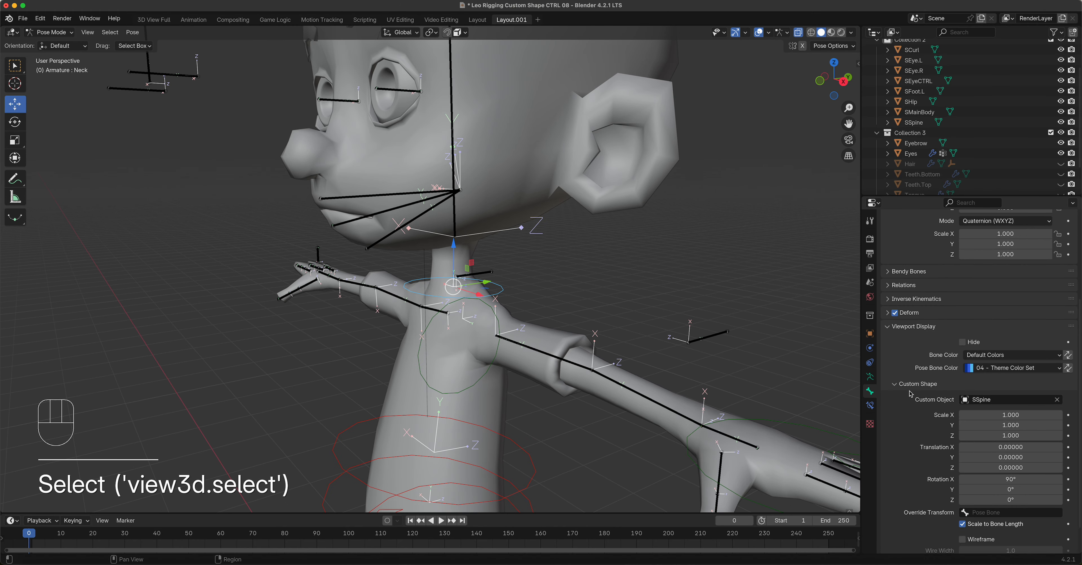
left_click_drag(999, 416, 999, 435)
type("1.2")
key("Return")
middle_click_drag(538, 219, 539, 230)
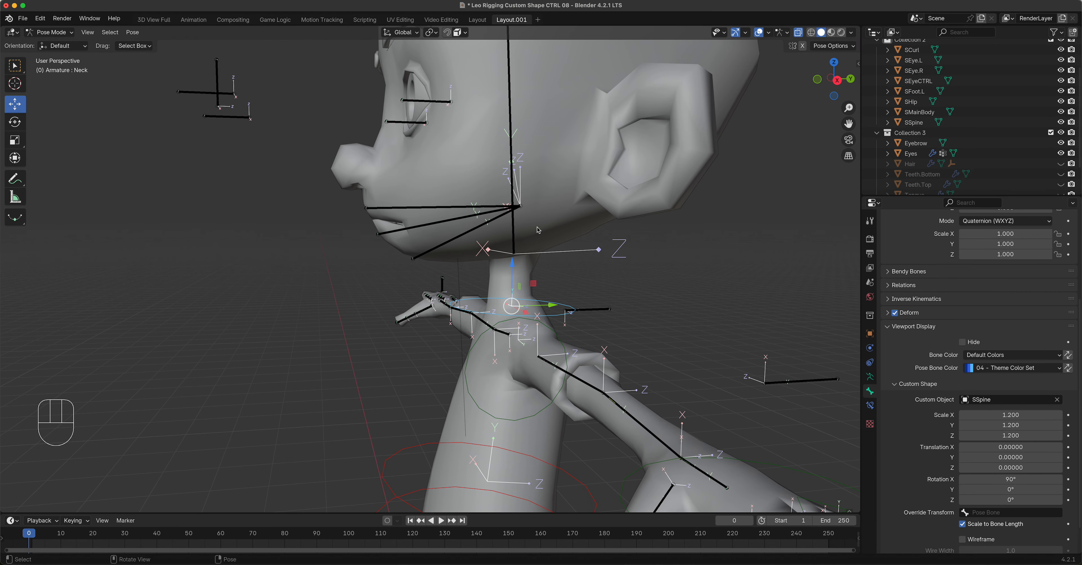
- Give the Head bone the 04 - Theme Color Set pose color and the SSpine custom shape object
left_click(516, 240)
left_click(995, 368)
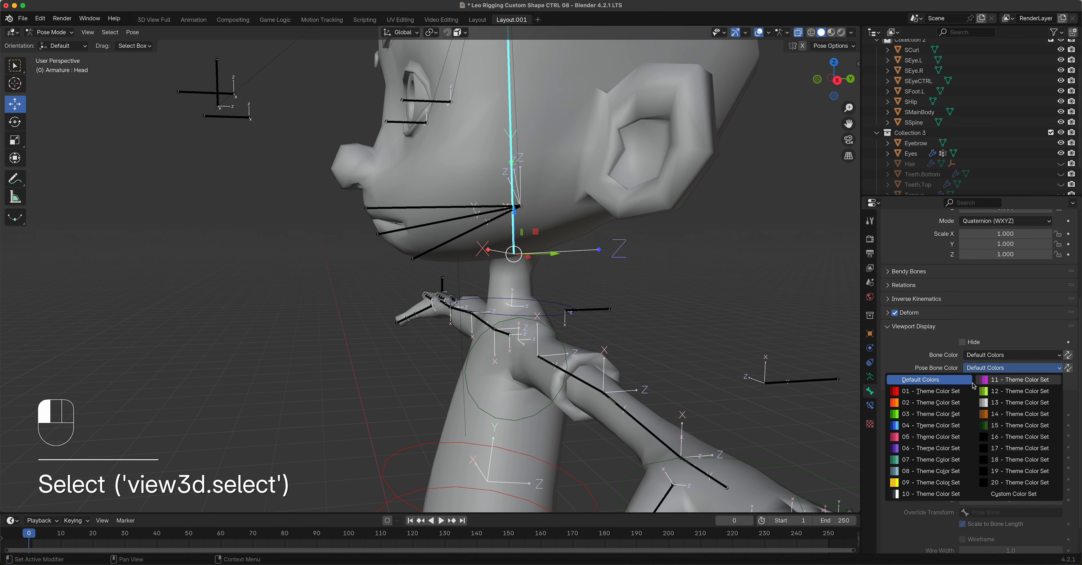
left_click(918, 427)
left_click(996, 401)
scroll(995, 401, "down", 9)
left_click(1000, 457)
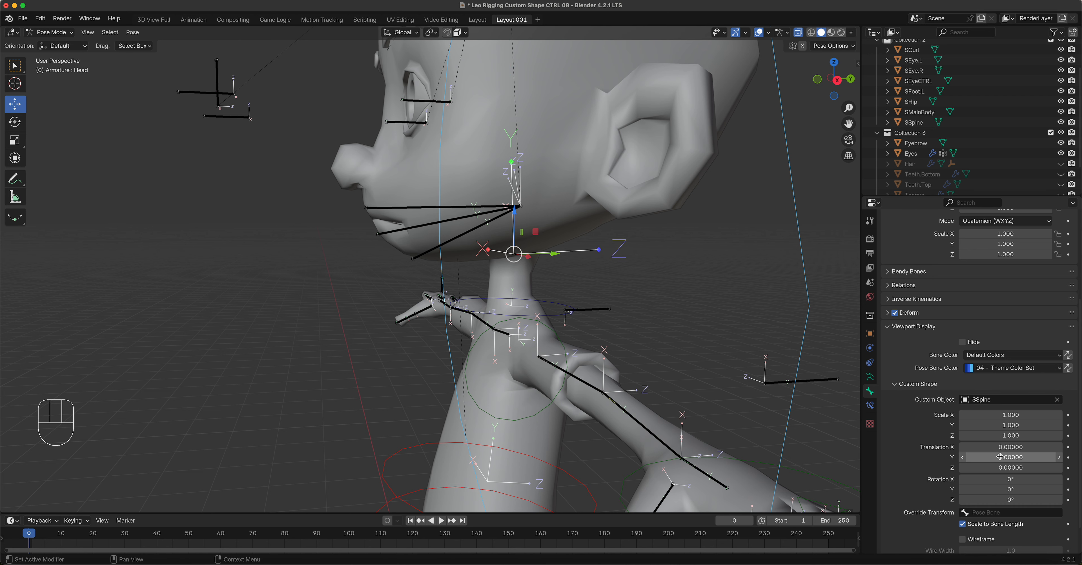
- Set the X rotation of the Head bone's custom shape to 90°
key("KP_3")
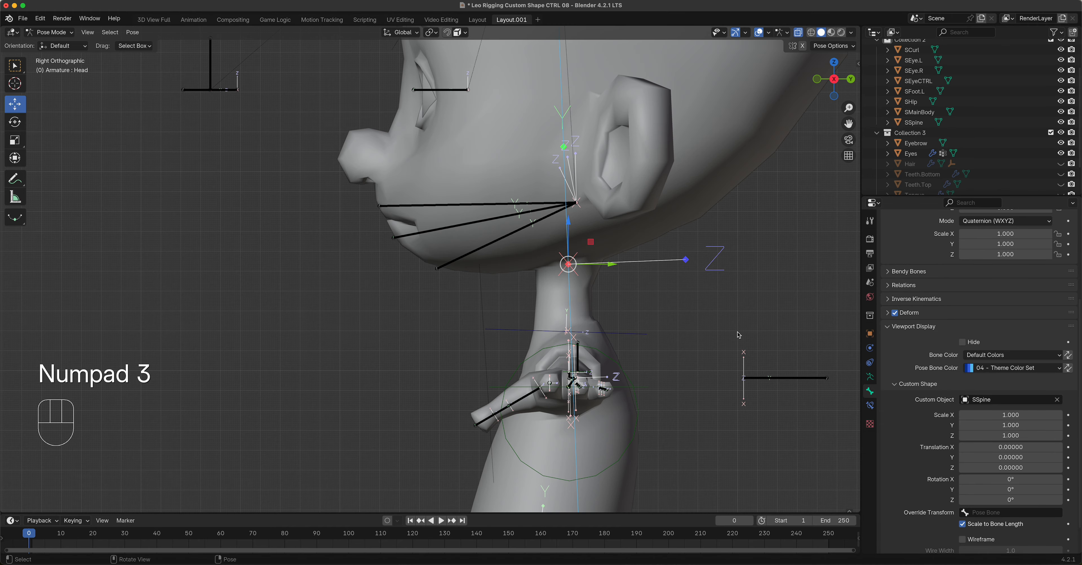
scroll(672, 279, "down", 6)
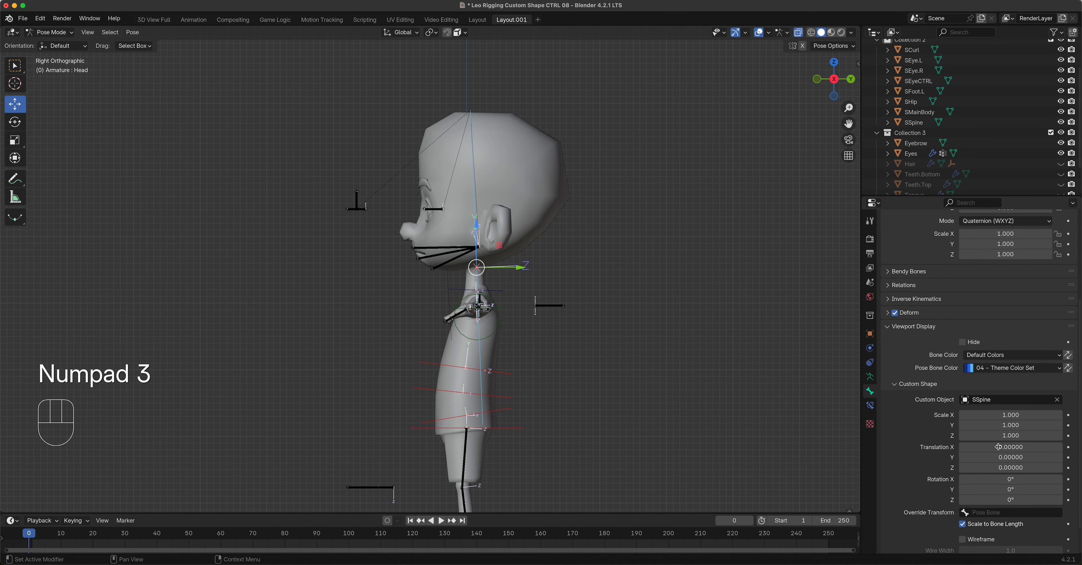
left_click(993, 479)
left_click_drag(992, 479, 957, 479)
left_click(994, 479)
type("90")
key("Return")
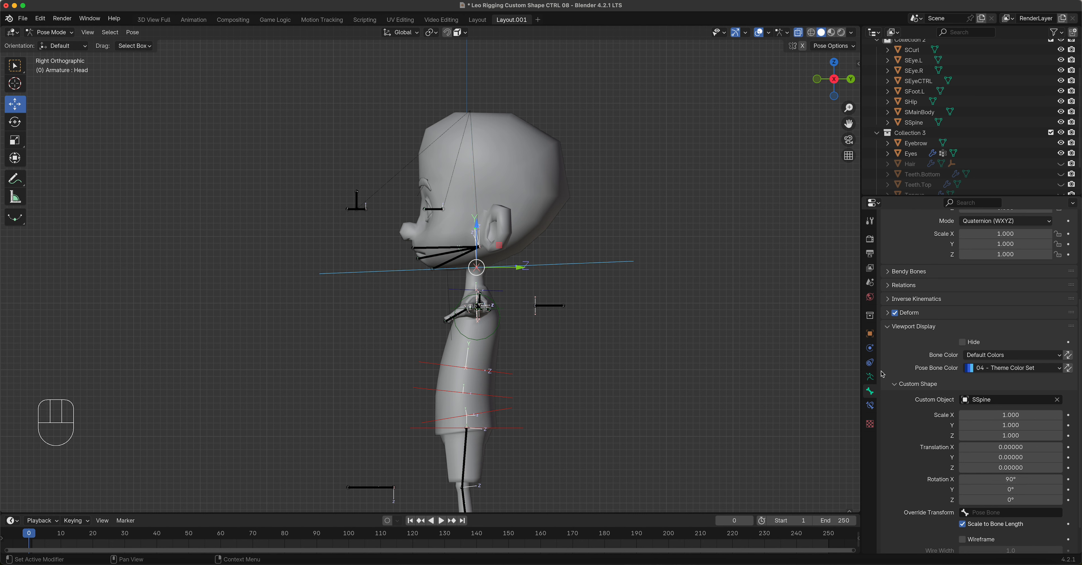
- Scale the Head bone's custom shape to 0.6 on all axes and raise it with a Y translation of 1.26
left_click_drag(1017, 417, 1018, 436)
type(".6")
key("Return")
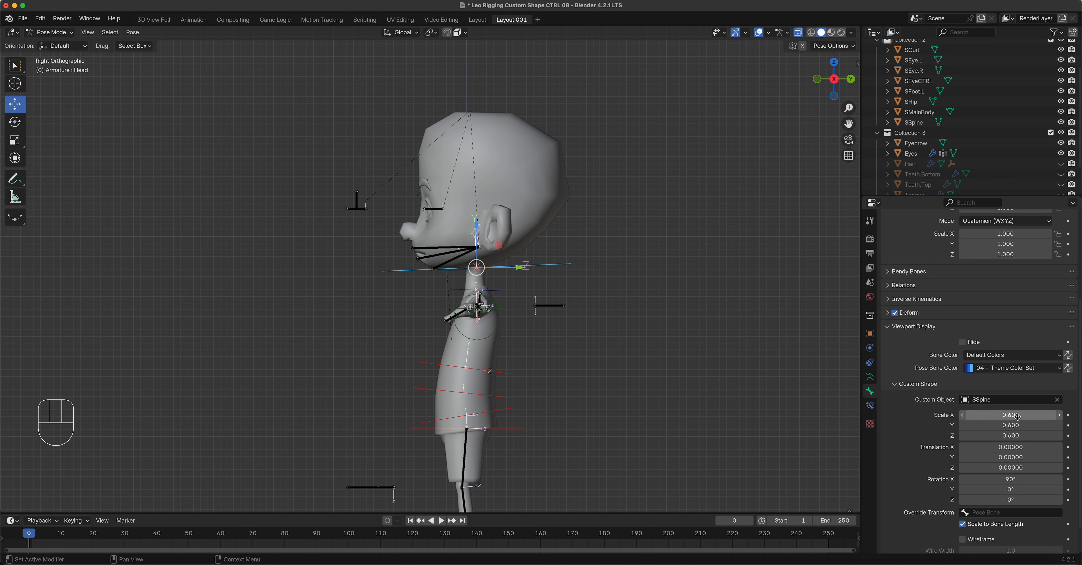
left_click_drag(1015, 457, 1042, 457)
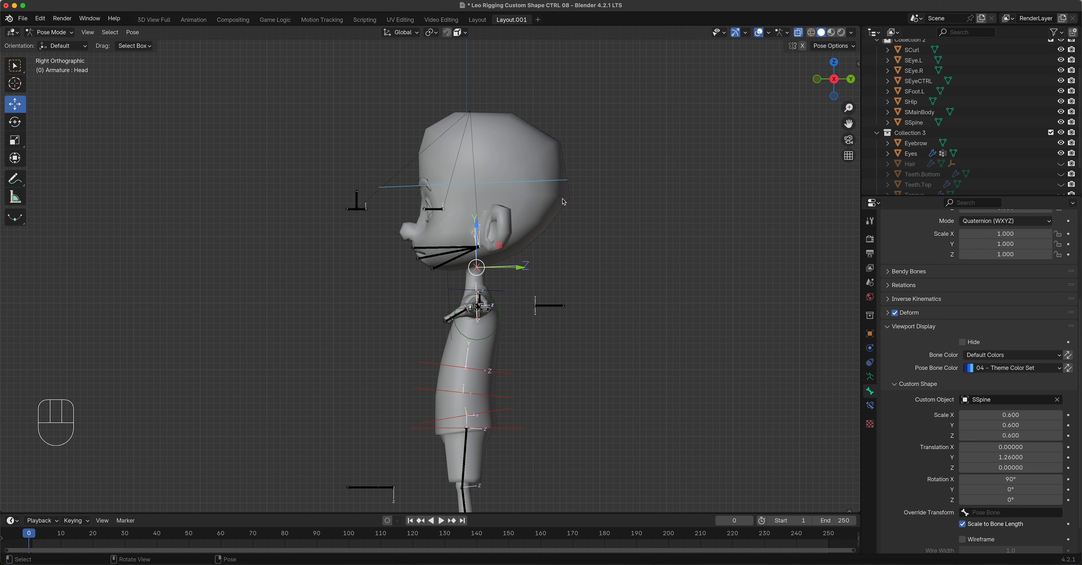
- Scale the Head bone's custom shape to 0.8 on all axes and raise it with a Y translation of 2.02
key("g")
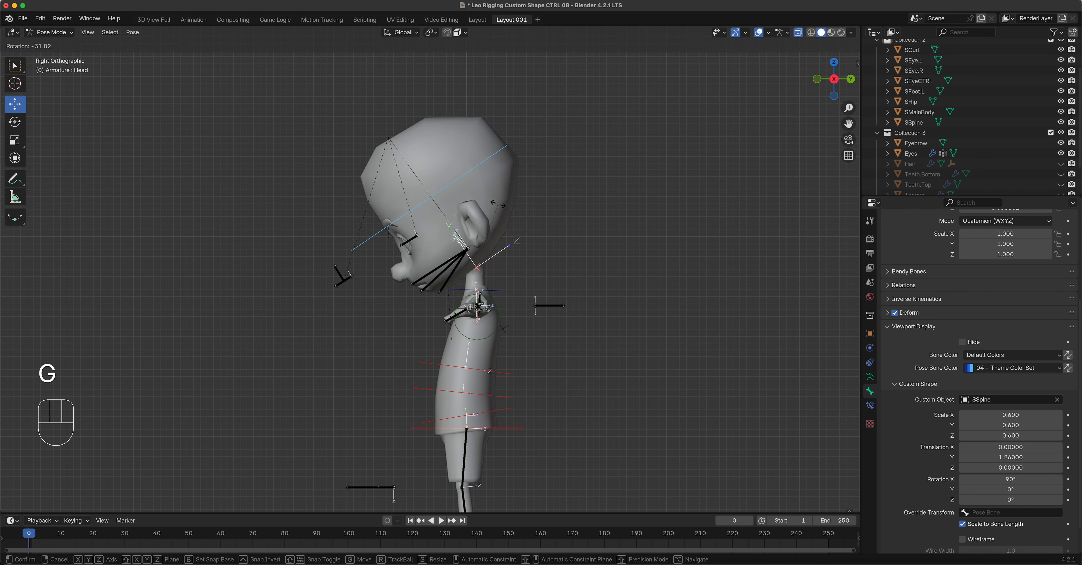
right_click(505, 210)
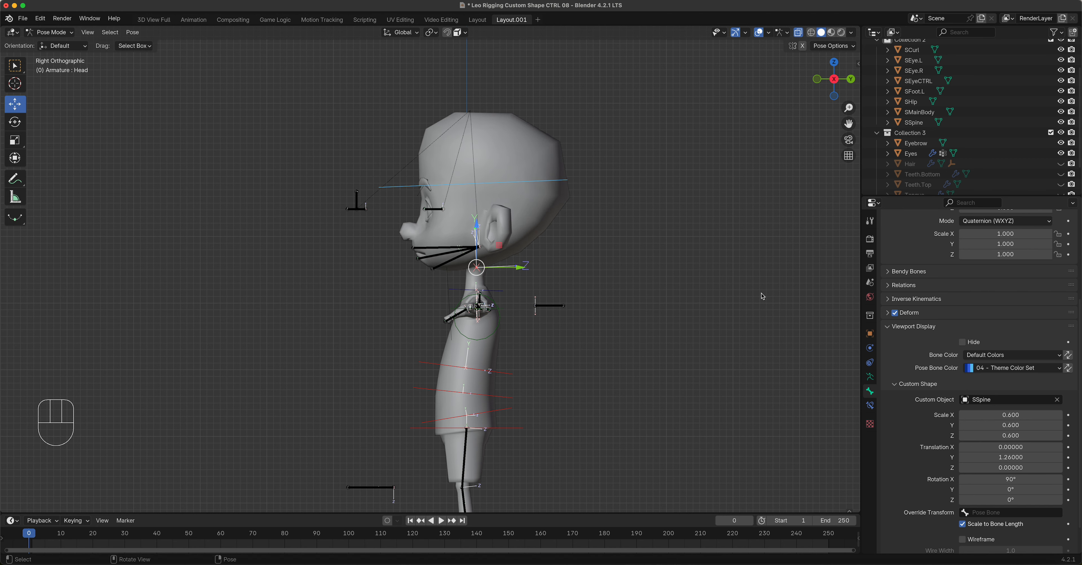
left_click_drag(996, 415, 996, 435)
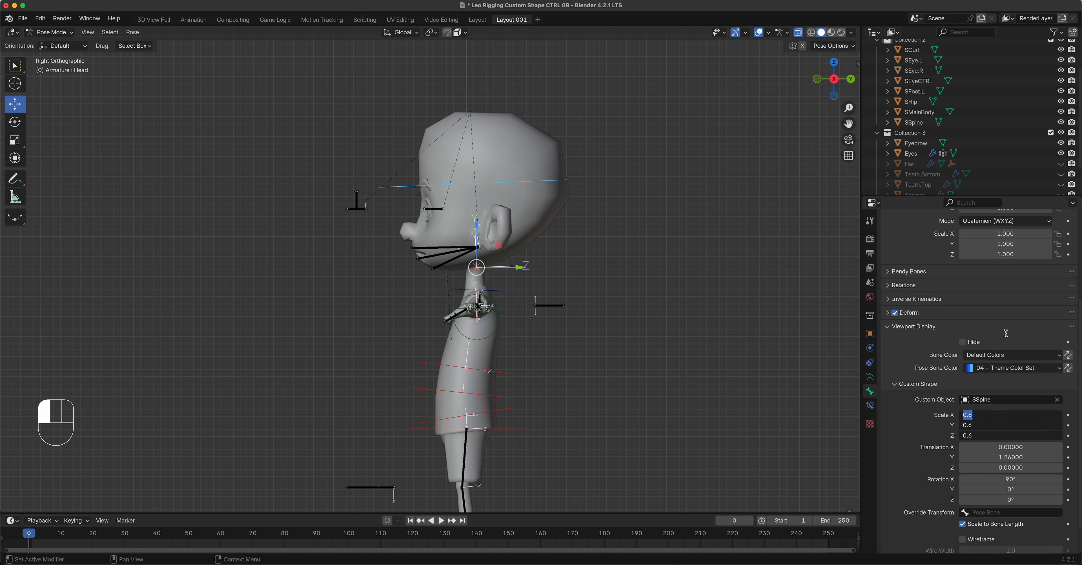
type(".8")
key("Return")
middle_click_drag(567, 252, 446, 248)
left_click_drag(1047, 458, 1081, 458)
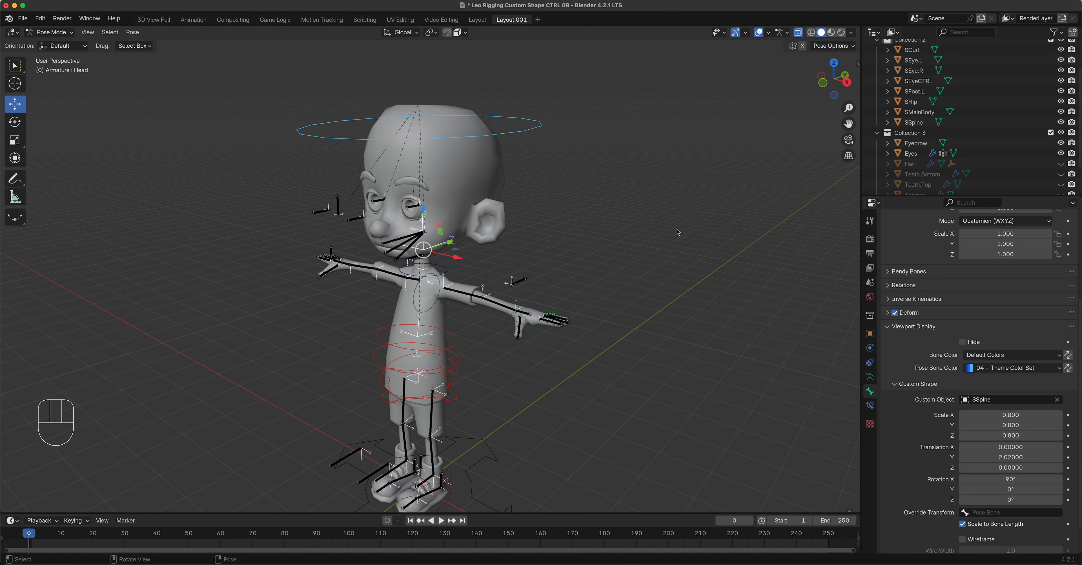
- Try rotating the Head bone to test its custom shape control, cancelling each rotation
key("g")
key("r")
right_click(514, 252)
middle_click_drag(558, 274, 587, 256)
key("r")
right_click(581, 298)
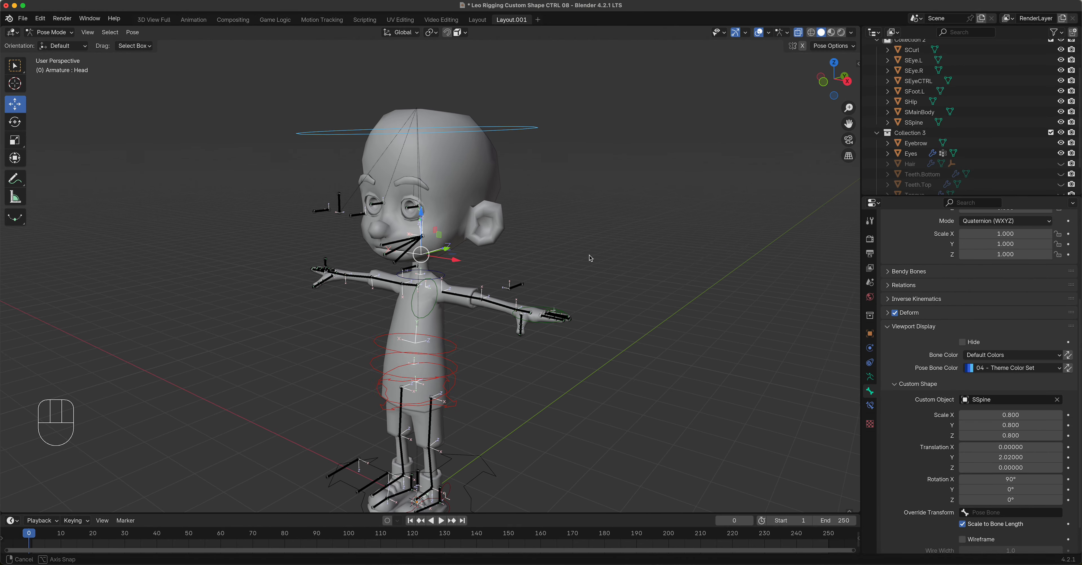
- Give the Eye.CTRL bone the 05 - Theme Color Set pose color and the SEyeCTRL custom shape object
scroll(588, 255, "up", 5)
middle_click_drag(453, 249, 528, 268, "shift")
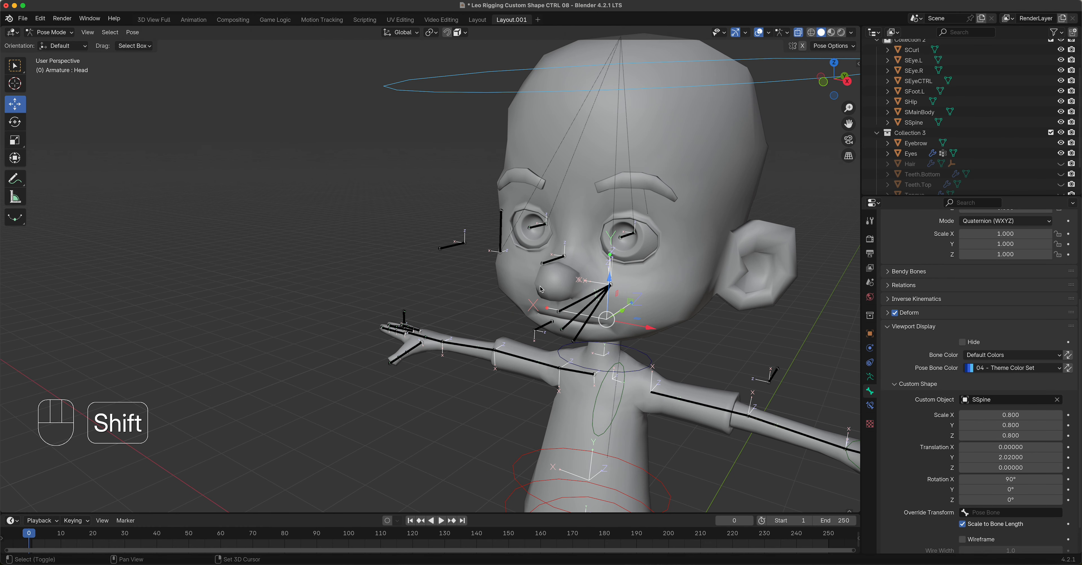
left_click(501, 237)
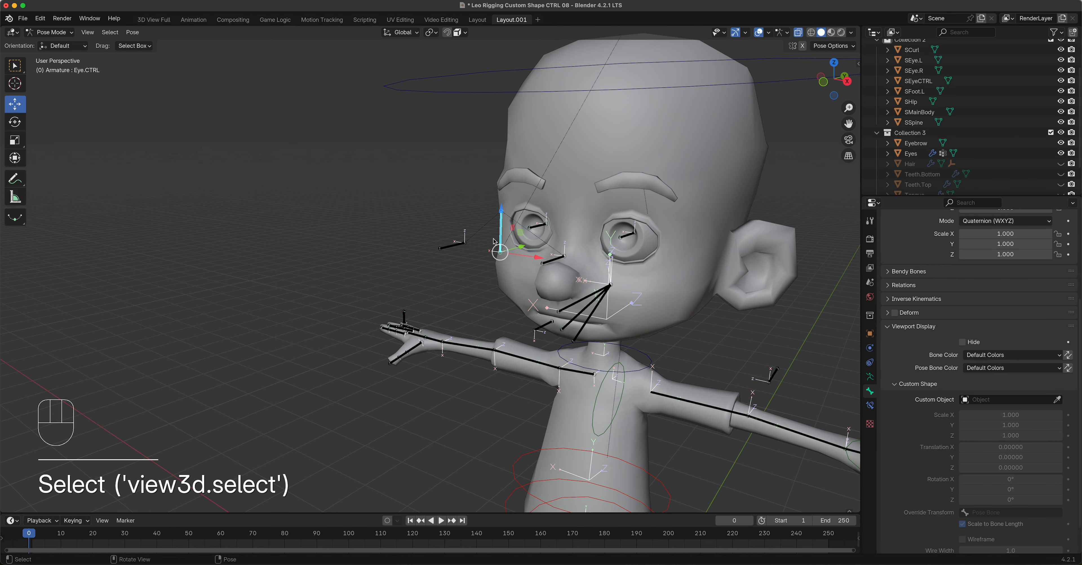
left_click(991, 368)
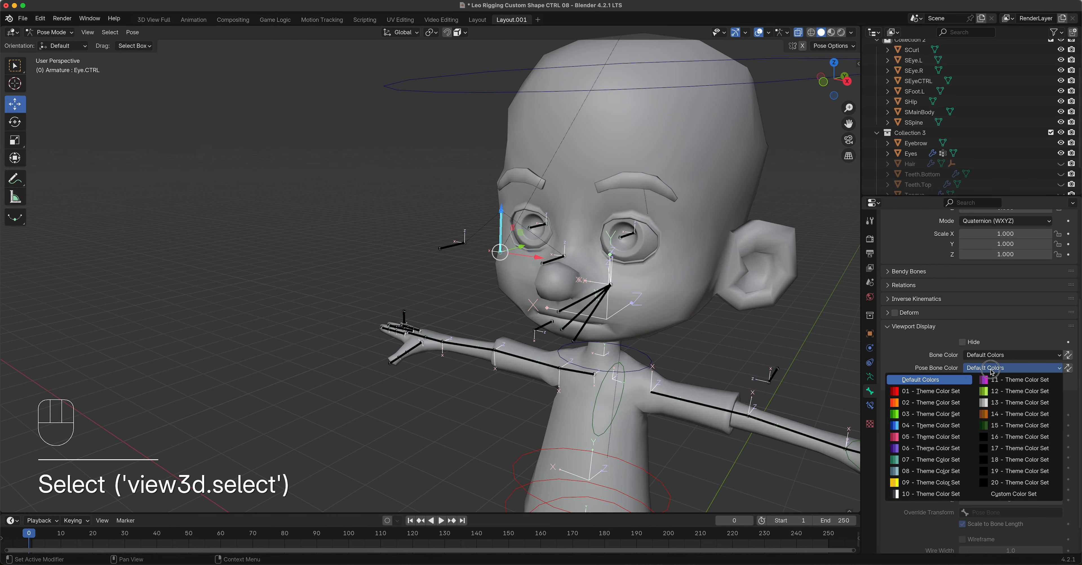
left_click(924, 440)
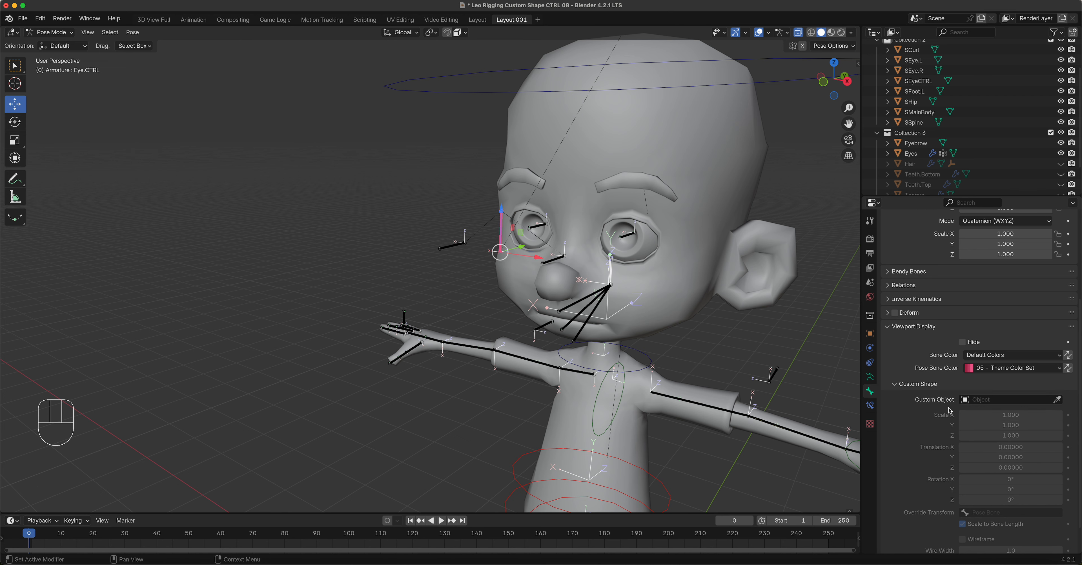
left_click(990, 401)
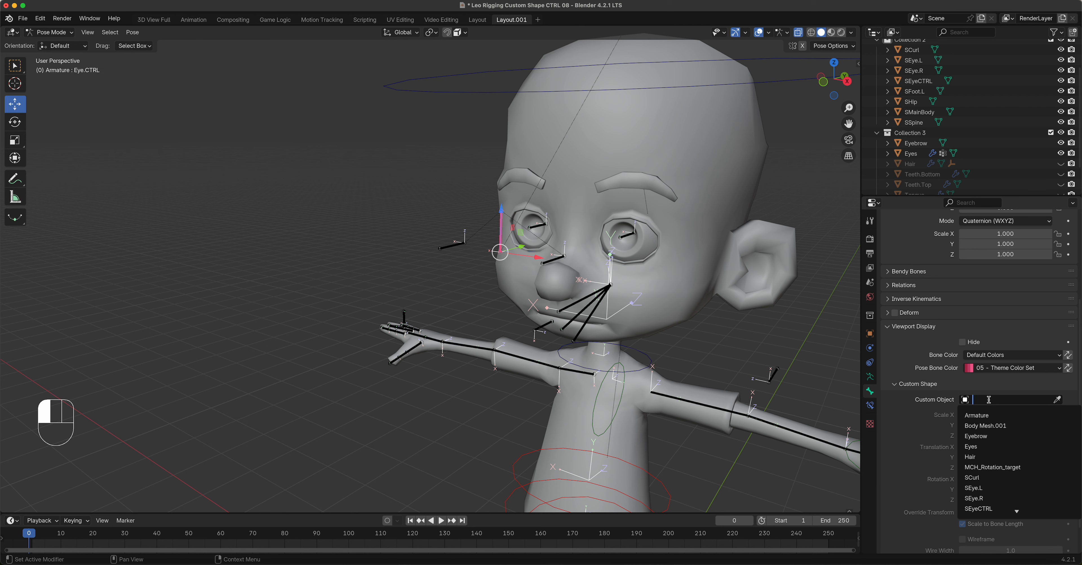
type("s")
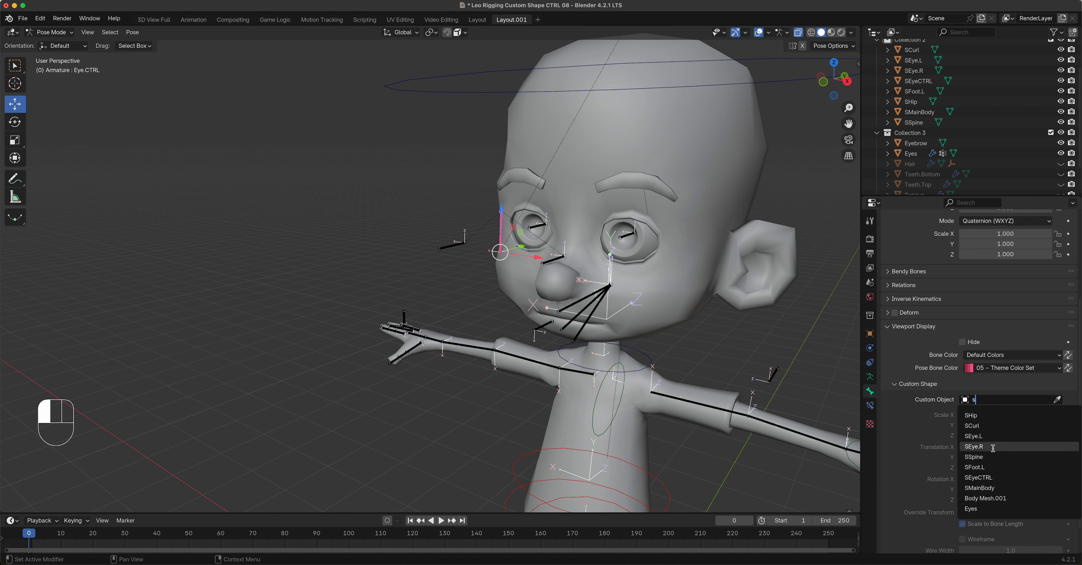
left_click(996, 478)
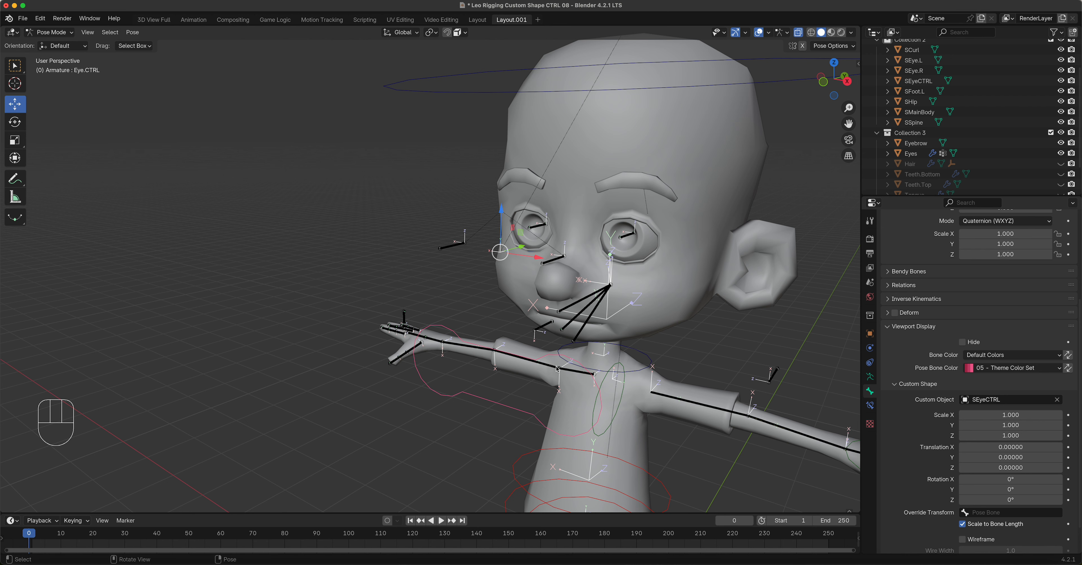
- Align the Eye.CTRL custom shape with the eyes using a Y translation of 0.89
key("KP_3")
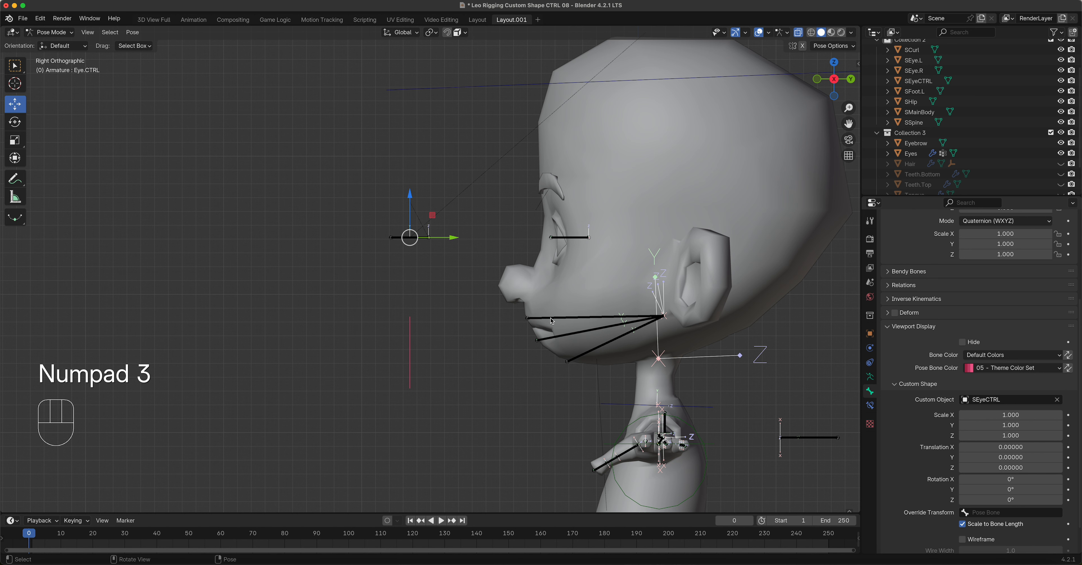
mouse_move(1011, 456)
left_mouse_down()
mouse_move(1038, 457)
mouse_move(1011, 456)
left_mouse_up()
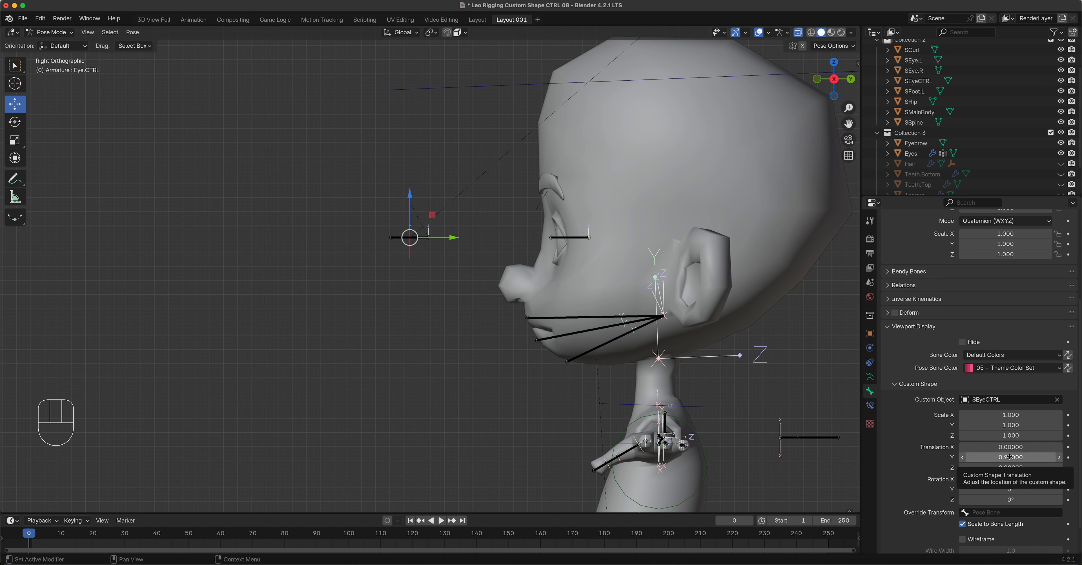
key("KP_1")
key("KP_1")
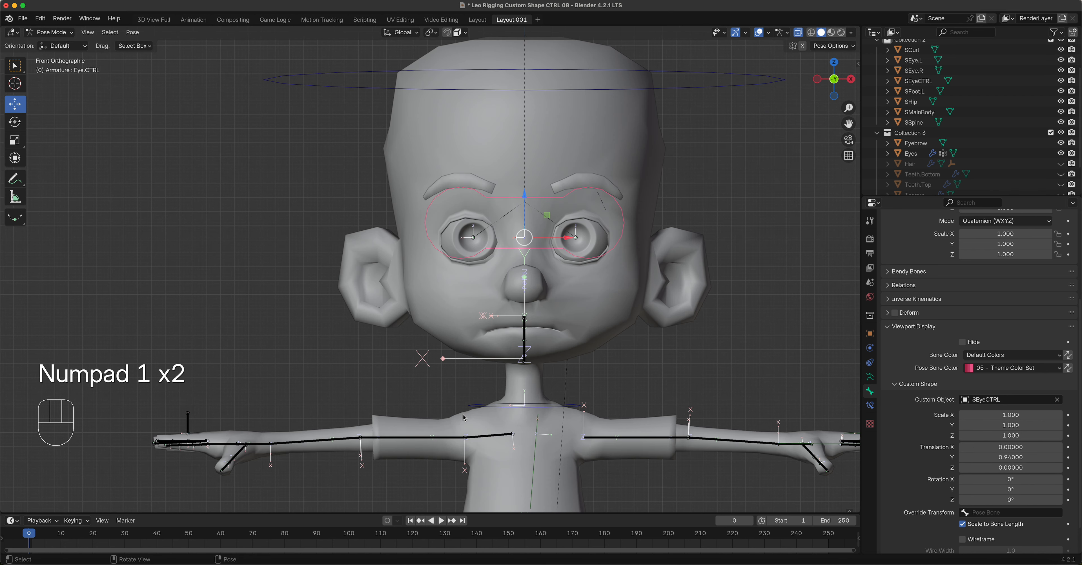
left_click(964, 459)
left_click(965, 459)
left_click(964, 459)
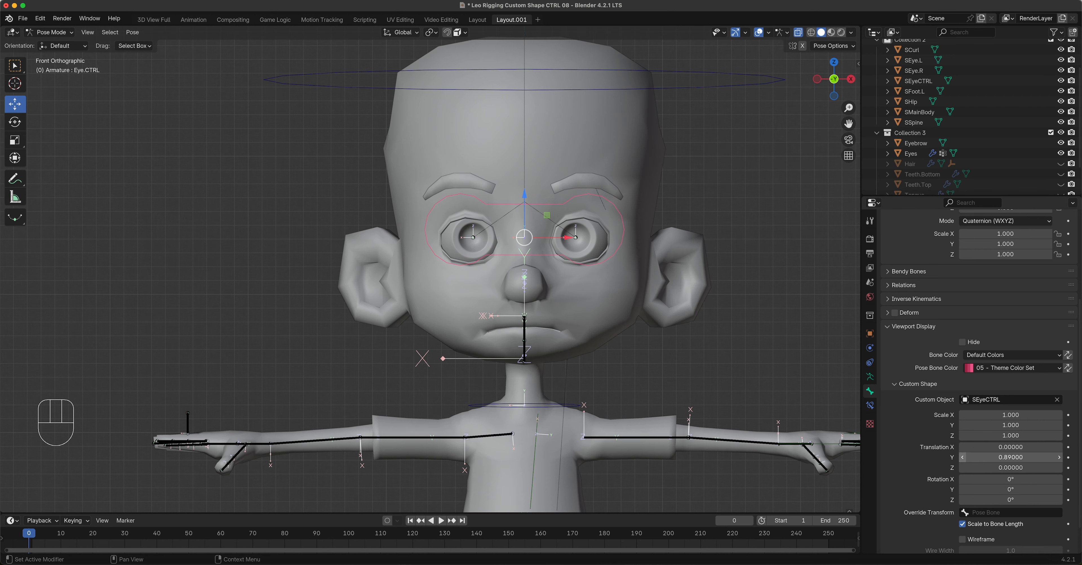
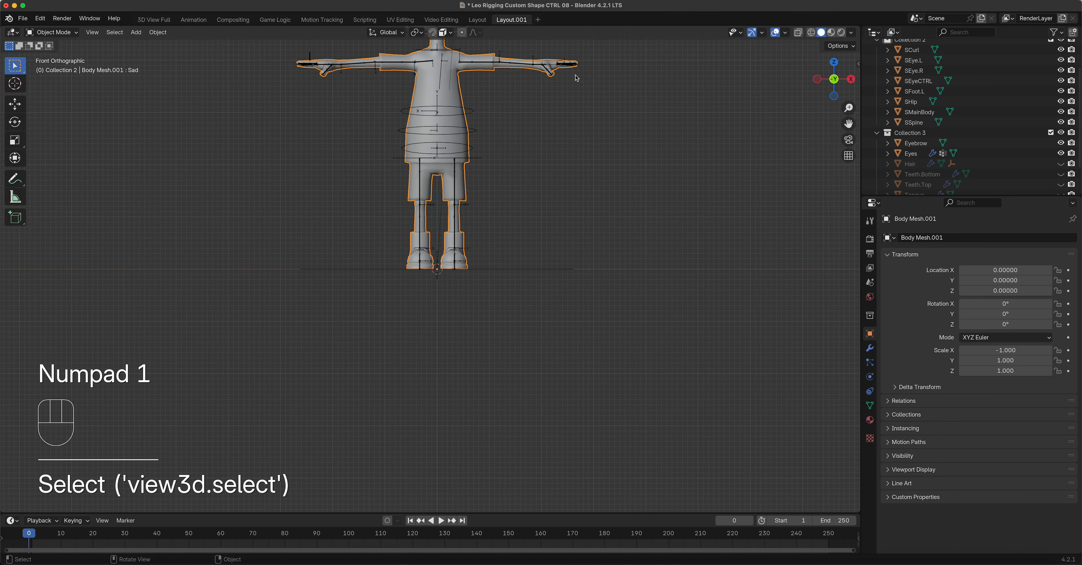
- Put the Armature back into Pose Mode and test-move the Eye.CTRL bone, cancelling the move
middle_click_drag(577, 78, 519, 294, "shift")
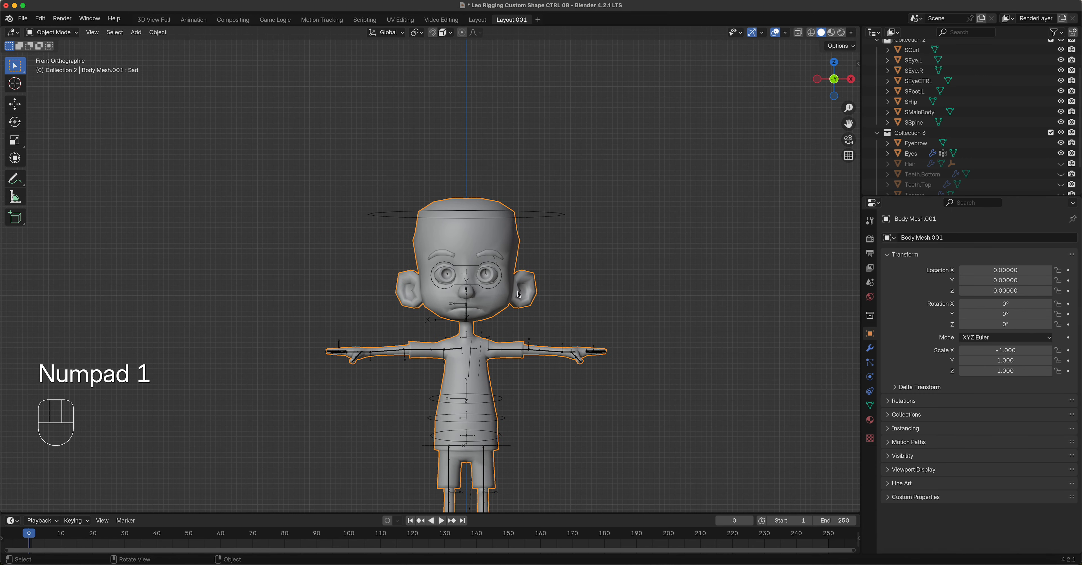
left_click(500, 289)
scroll(513, 286, "up", 5)
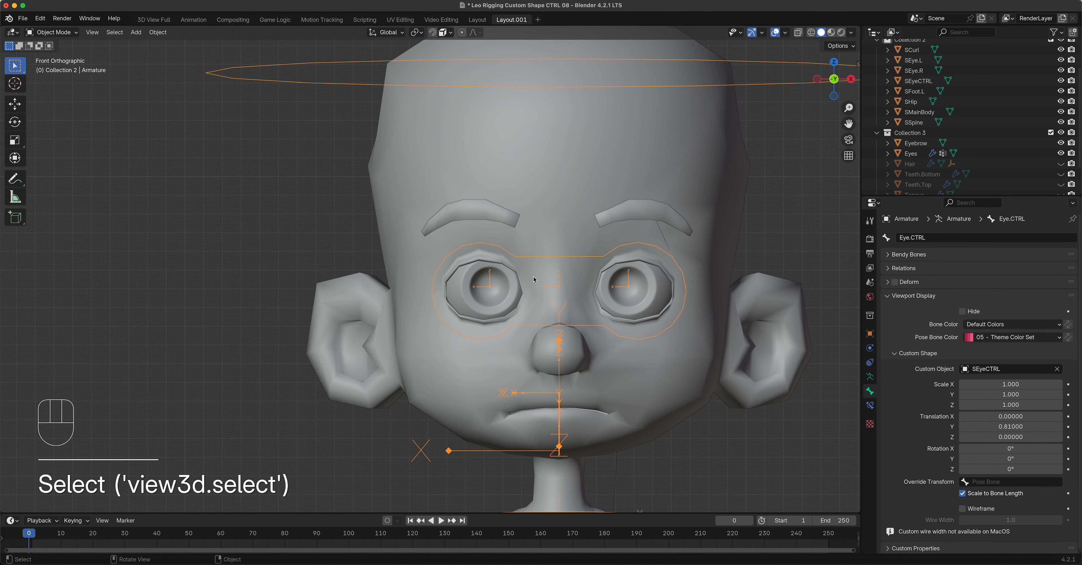
key("ctrl+Tab")
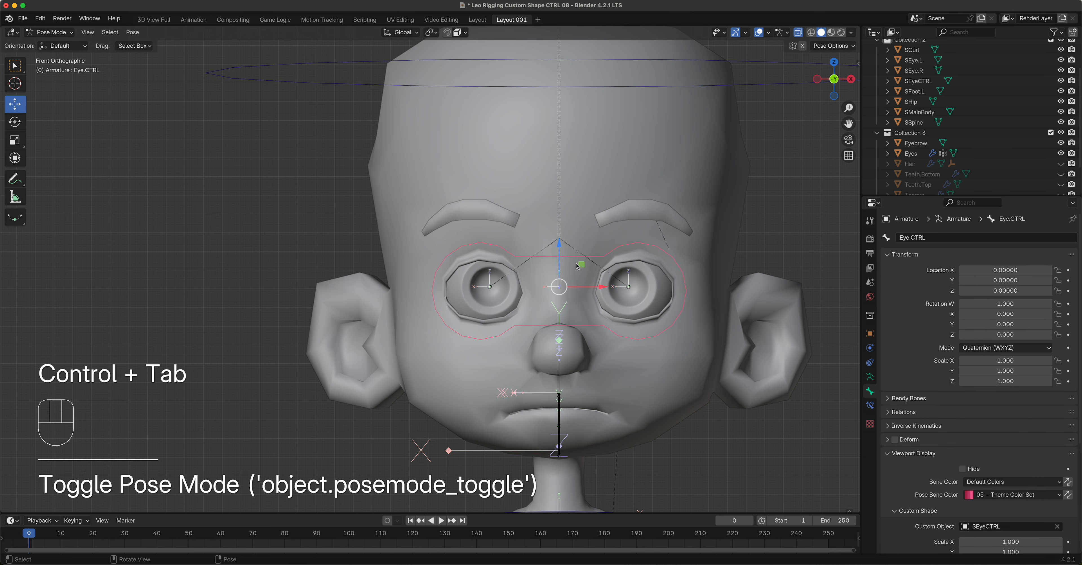
key("g")
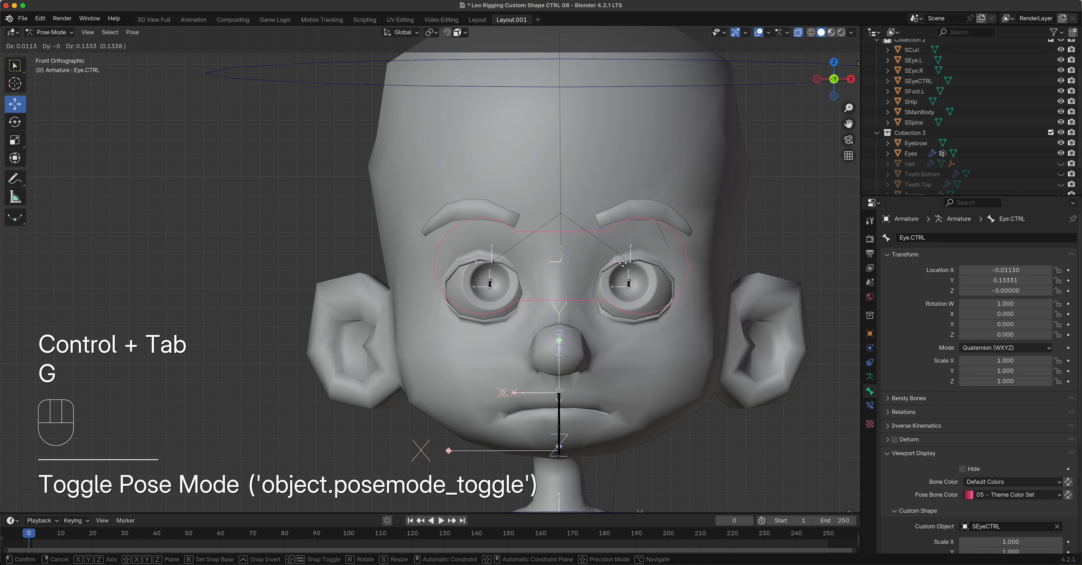
right_click(635, 314)
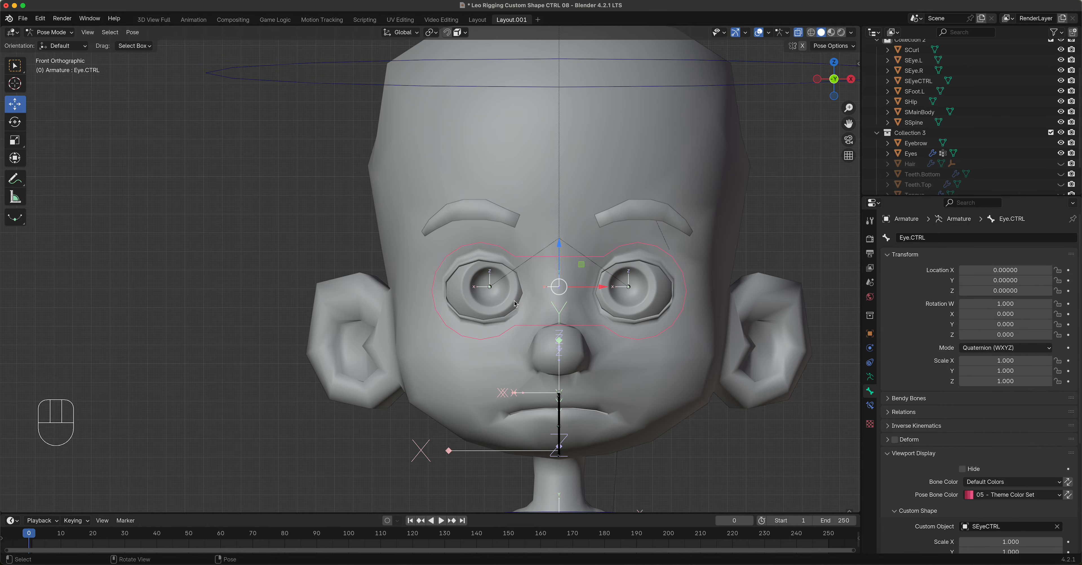
- Give the Eye.CTRL.L bone in front of the face the 05 - Theme Color Set pose color
scroll(516, 304, "down", 8)
middle_click_drag(516, 304, 554, 264)
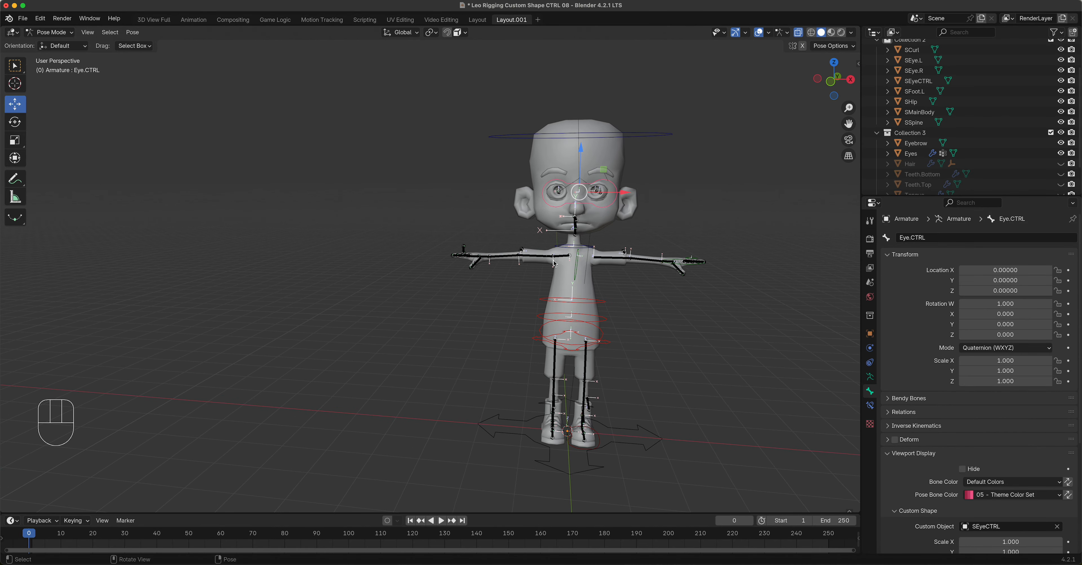
middle_click_drag(559, 380, 562, 334, "shift")
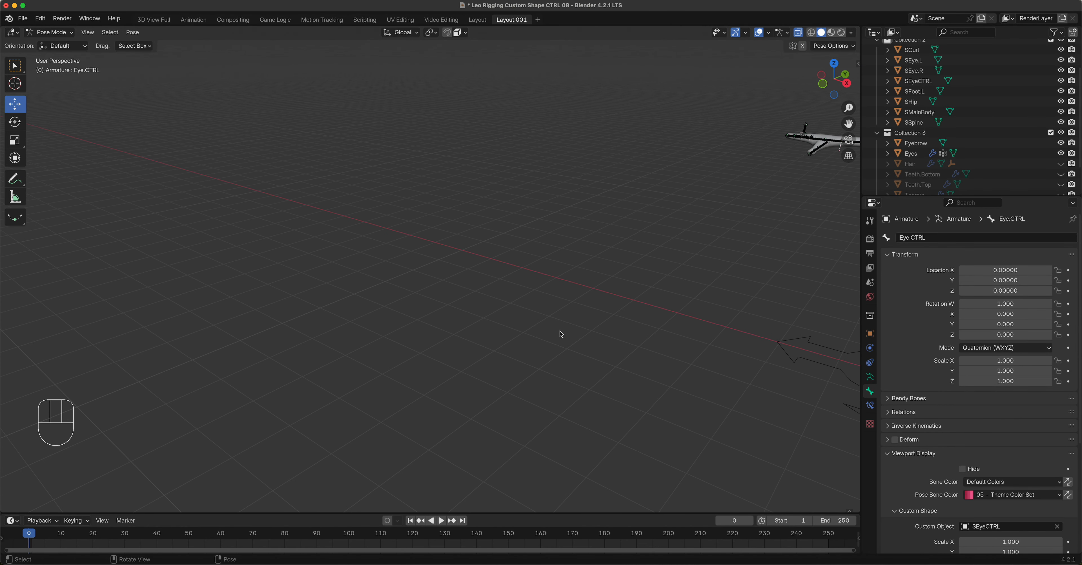
key("KP_Decimal")
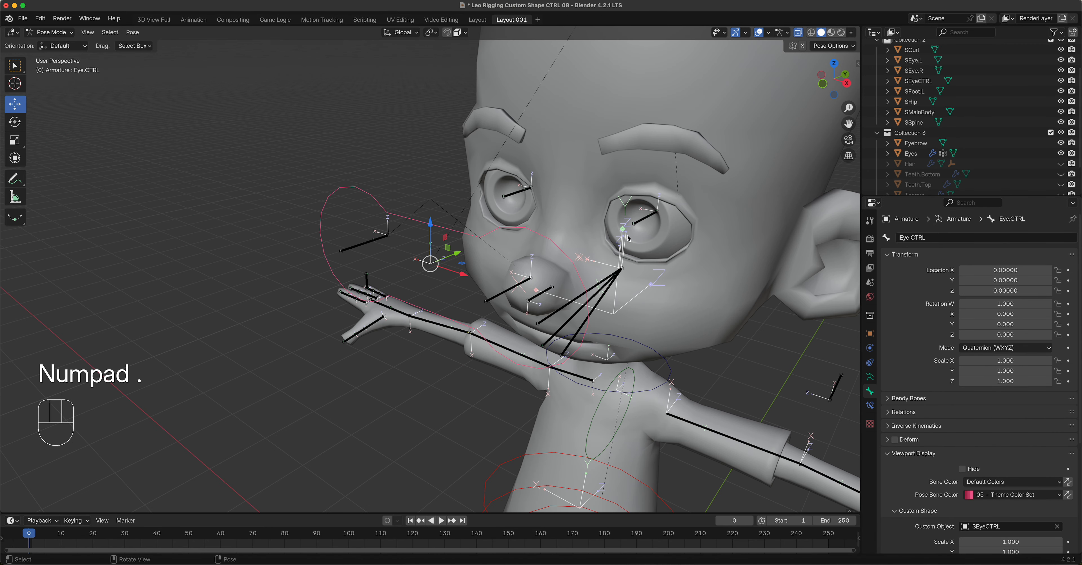
left_click(503, 293)
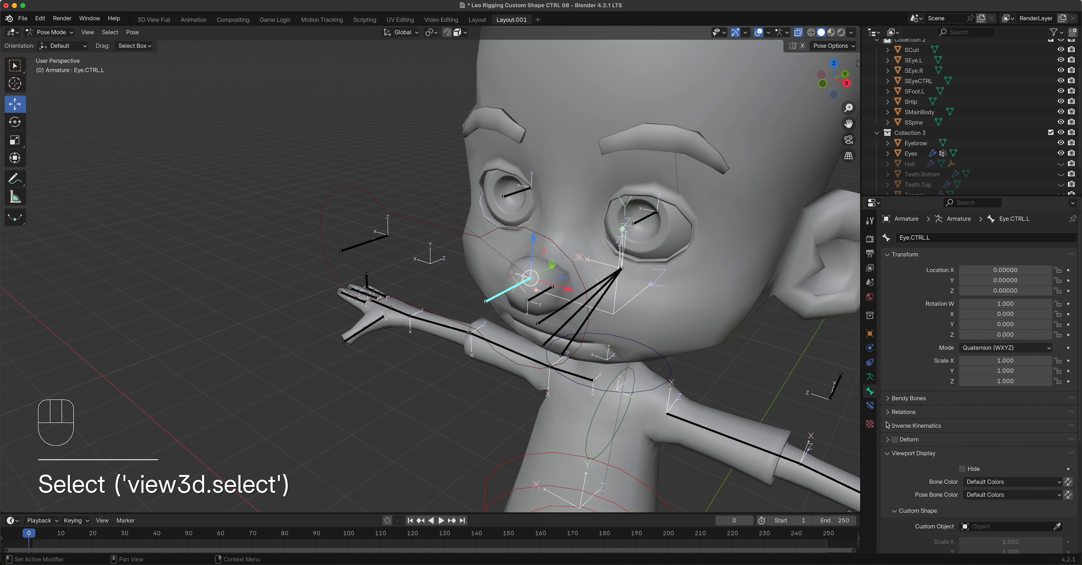
scroll(985, 424, "down", 3)
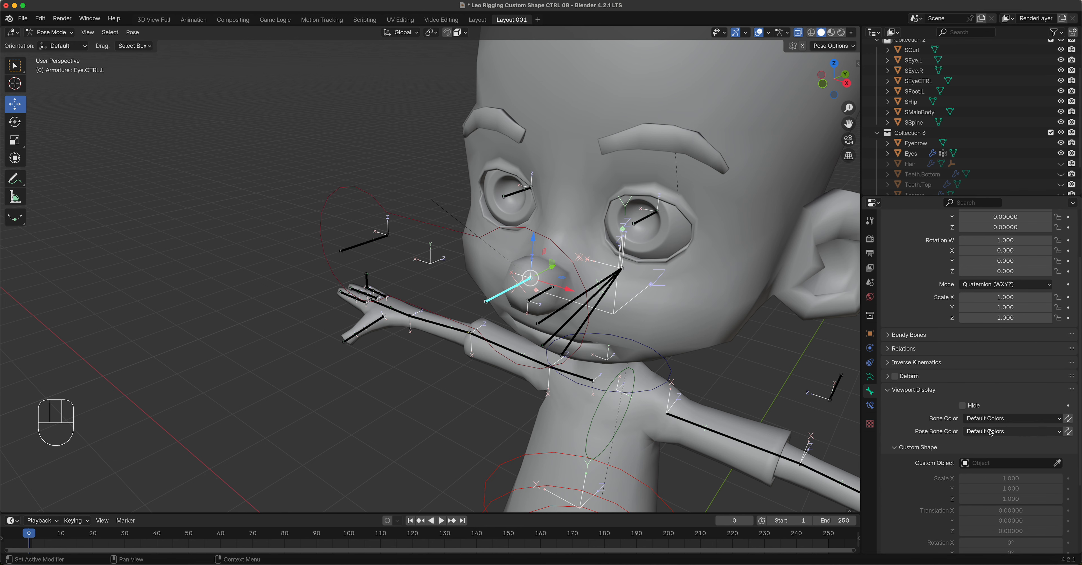
left_click(984, 419)
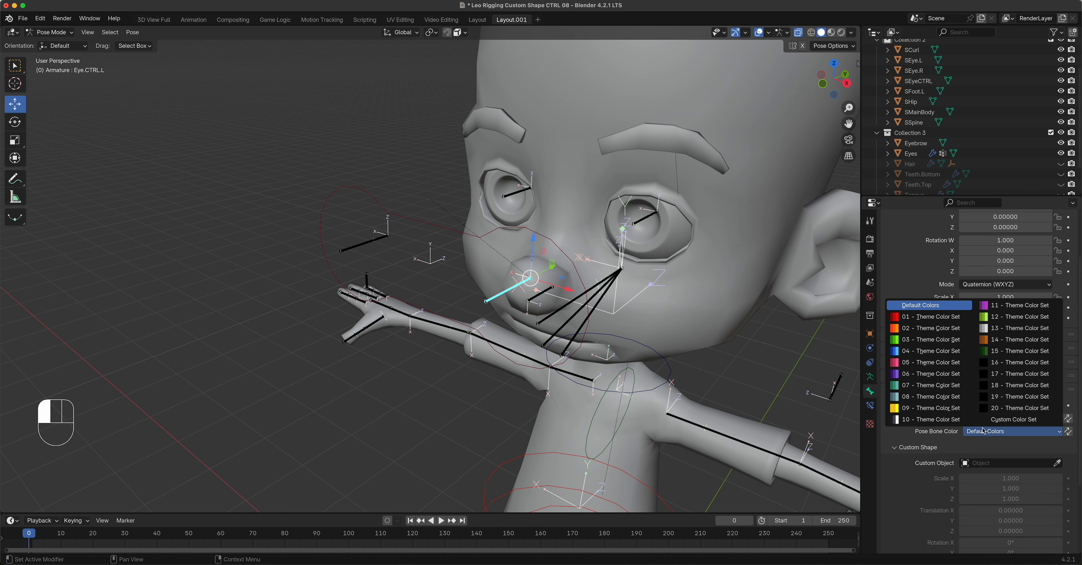
left_click(920, 362)
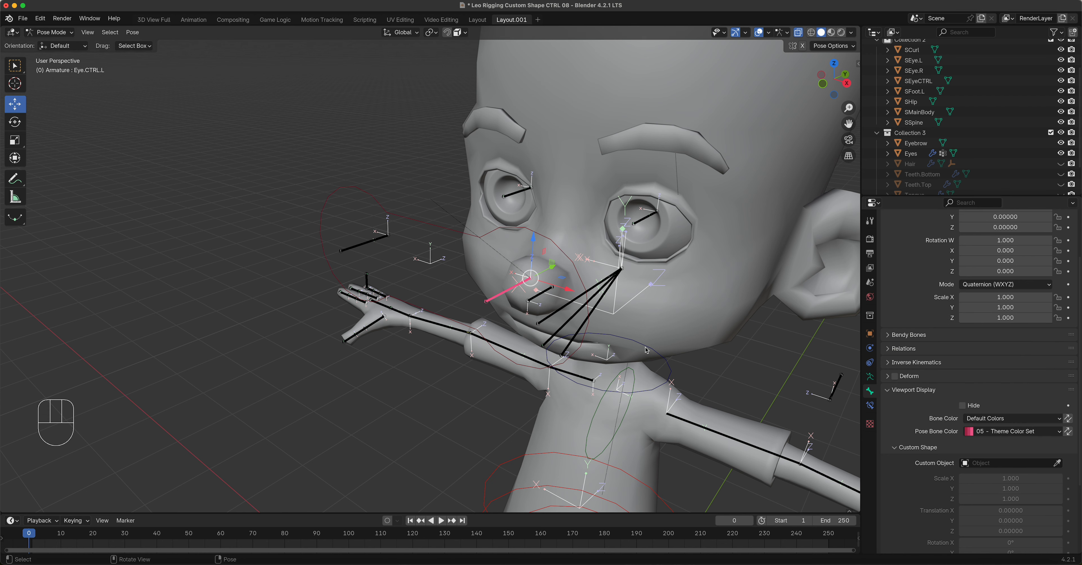
- Try SEye.L as the Eye.CTRL.L bone's custom shape object, test-moving the control, and undo the assignment
left_click(998, 464)
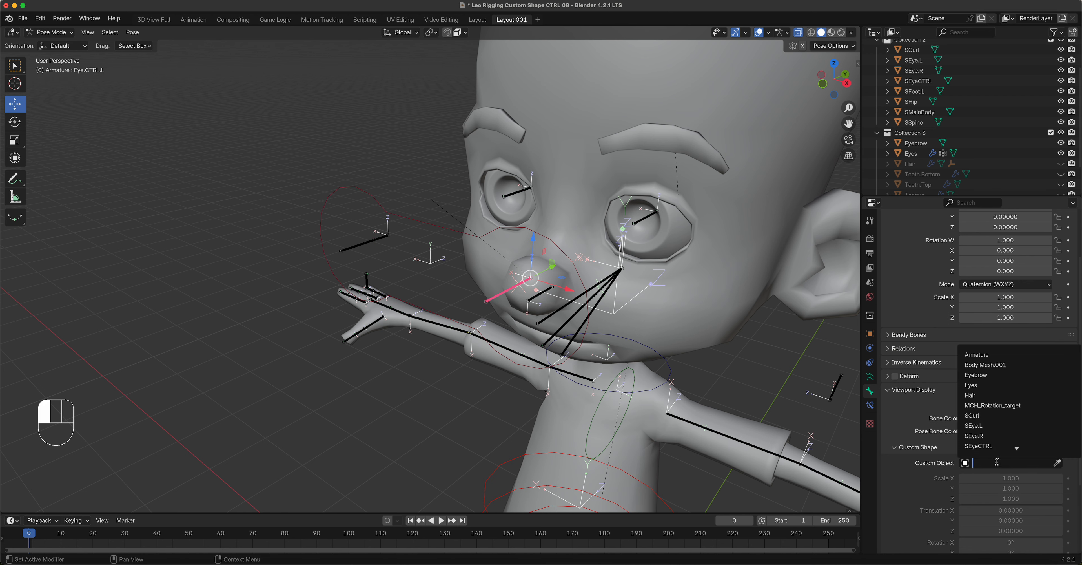
left_click(994, 426)
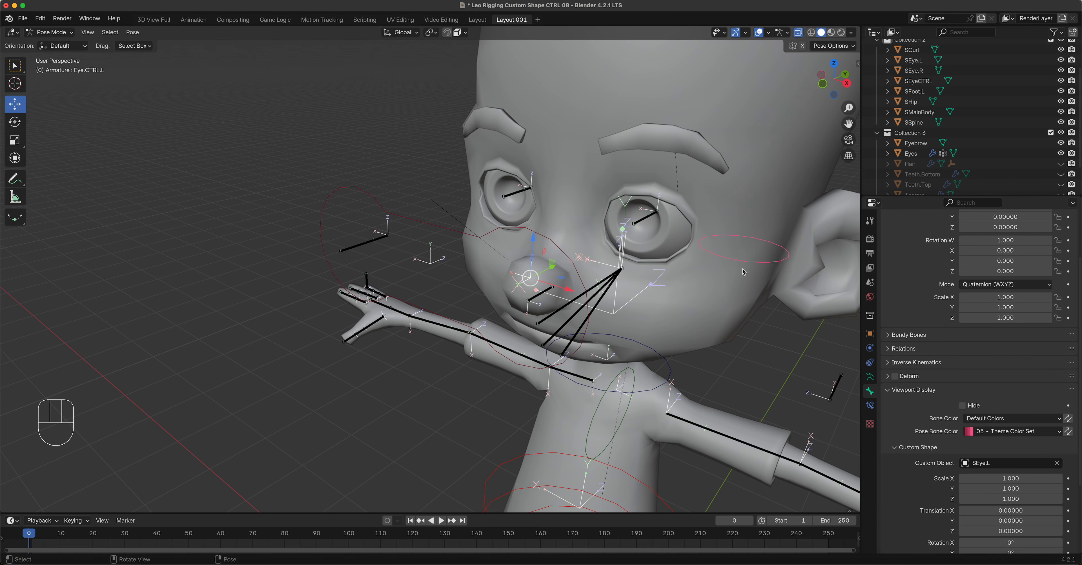
middle_click_drag(748, 354, 705, 348)
middle_click_drag(535, 324, 609, 356)
key("g")
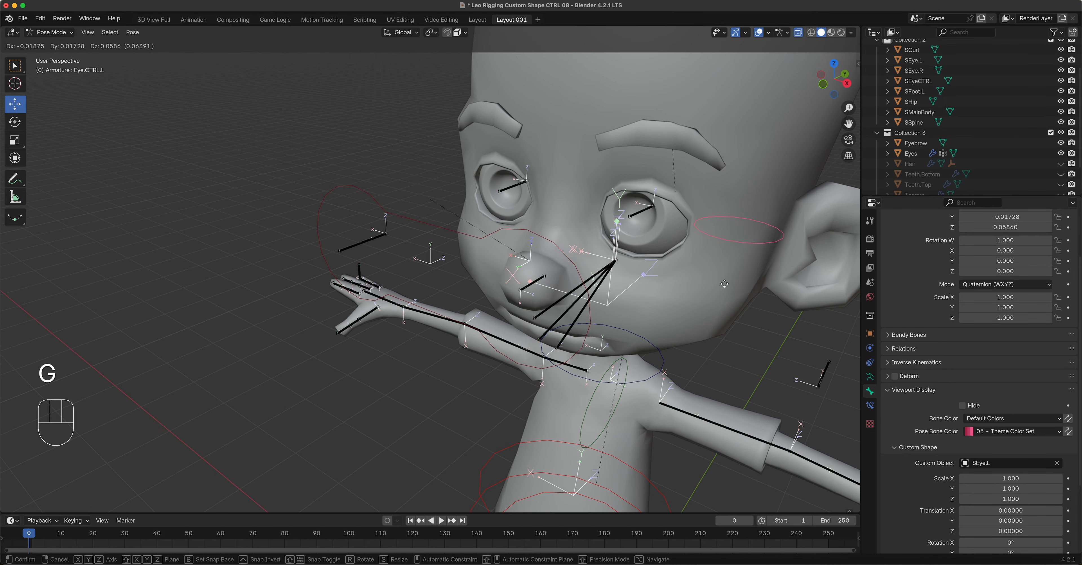
right_click(734, 273)
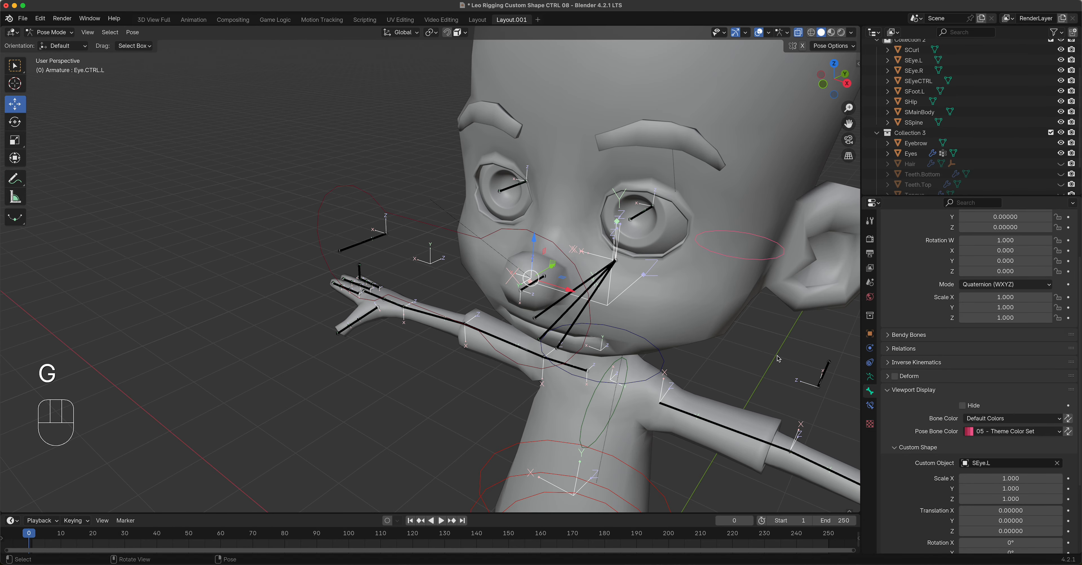
scroll(547, 362, "down", 4)
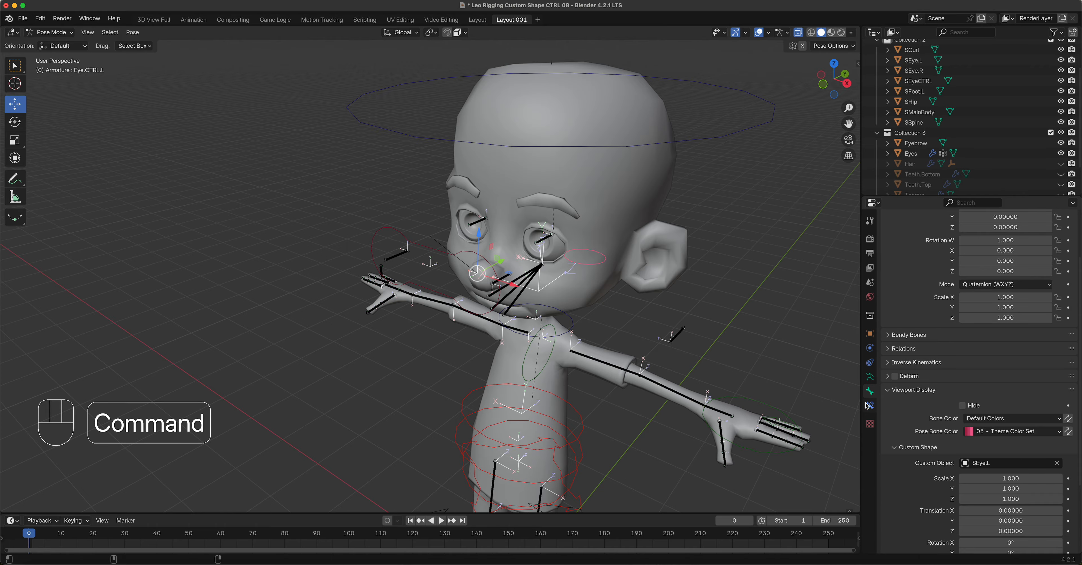
key("super+z")
- Switch to Object Mode and set the SEye.L circle's origin to its geometry
scroll(620, 415, "down", 3)
mouse_move(437, 303)
middle_mouse_down("shift")
mouse_move(570, 275)
mouse_move(519, 247)
mouse_move(521, 233)
middle_mouse_up("shift")
middle_click_drag(537, 336, 565, 258, "shift")
middle_click_drag(449, 351, 598, 306, "shift")
left_click(524, 334)
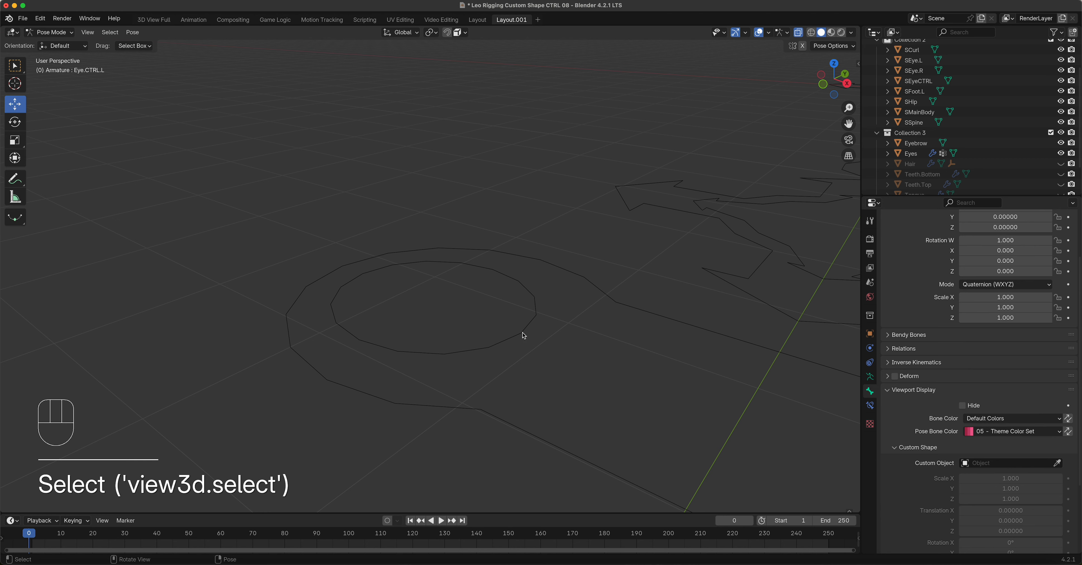
key("Tab")
left_click(437, 293)
left_click(59, 37)
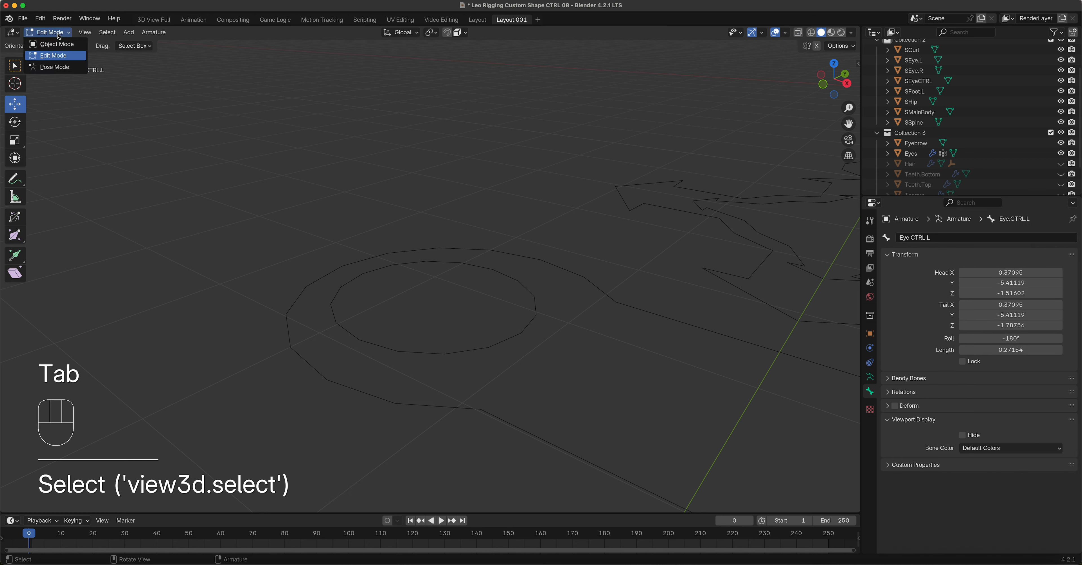
left_click(57, 44)
left_click(488, 346)
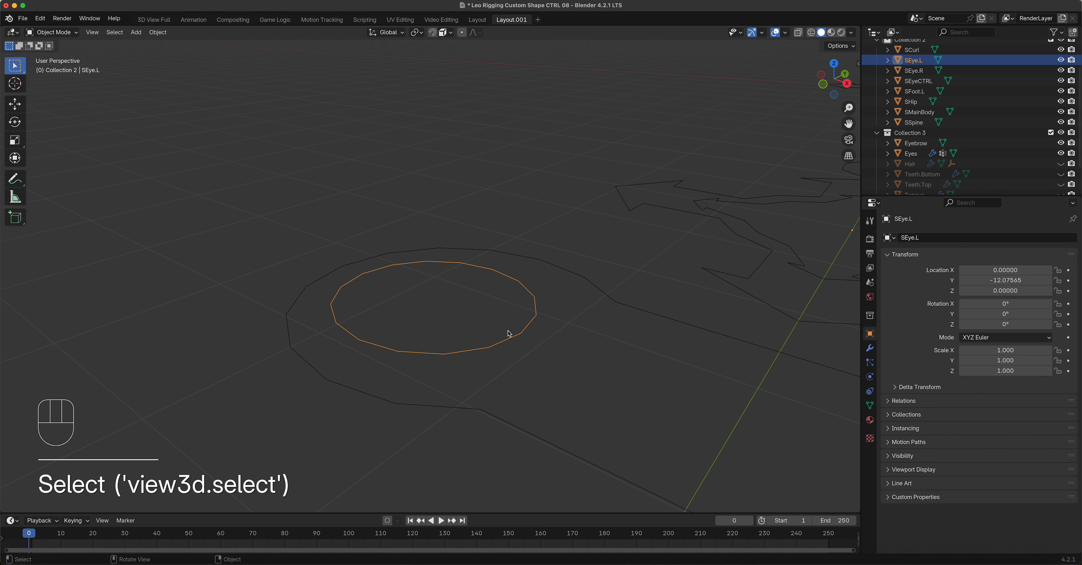
left_click(167, 35)
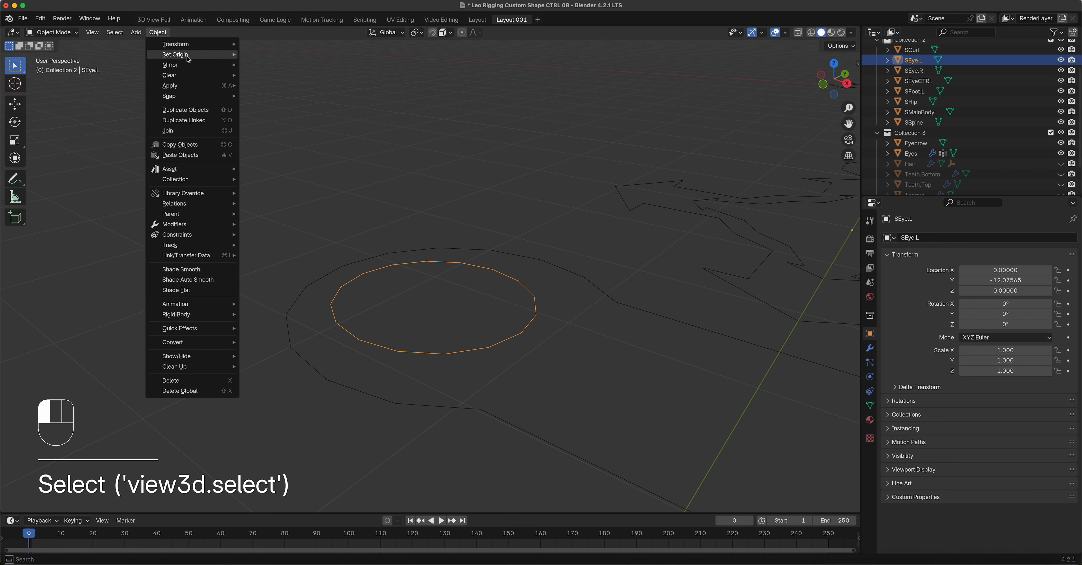
mouse_move(188, 60)
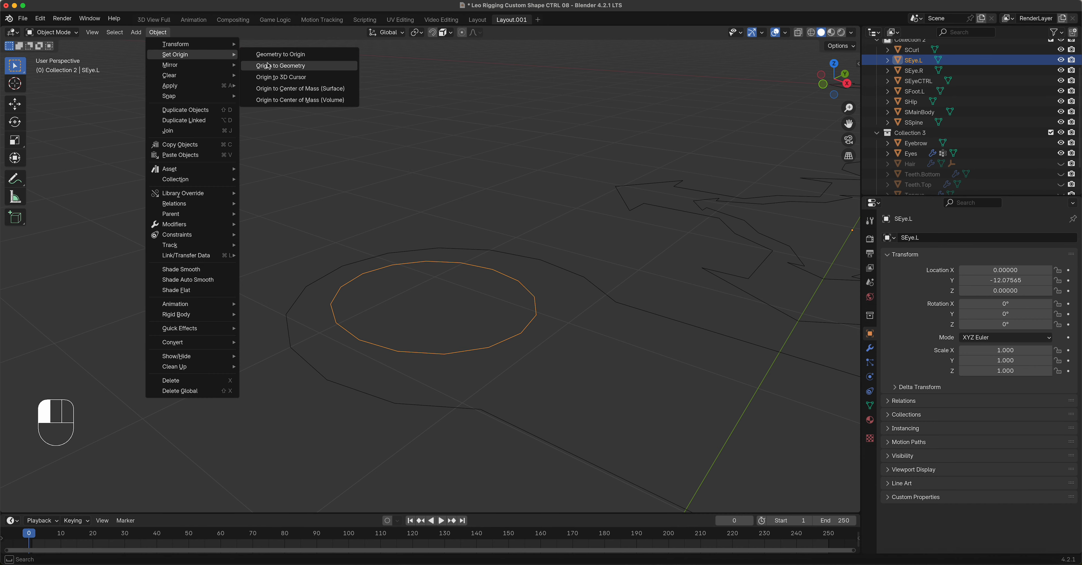
left_click(276, 67)
- Select the Armature at the character and put it back into Pose Mode
scroll(629, 317, "down", 7)
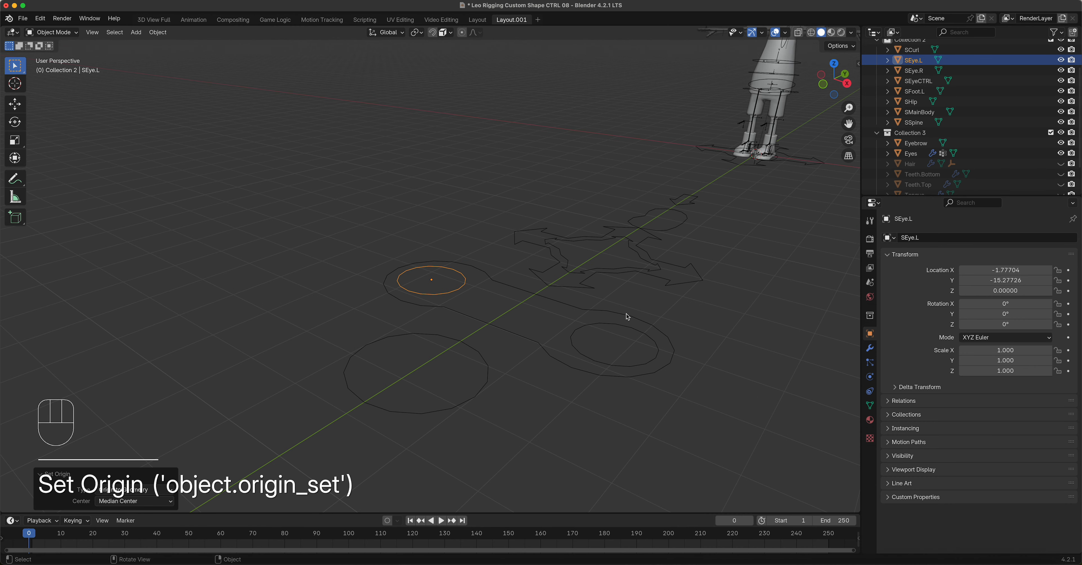
middle_click_drag(628, 323, 507, 485, "shift")
scroll(572, 209, "up", 2)
scroll(571, 210, "up", 2)
middle_click_drag(640, 249, 343, 420, "shift")
left_click(609, 332)
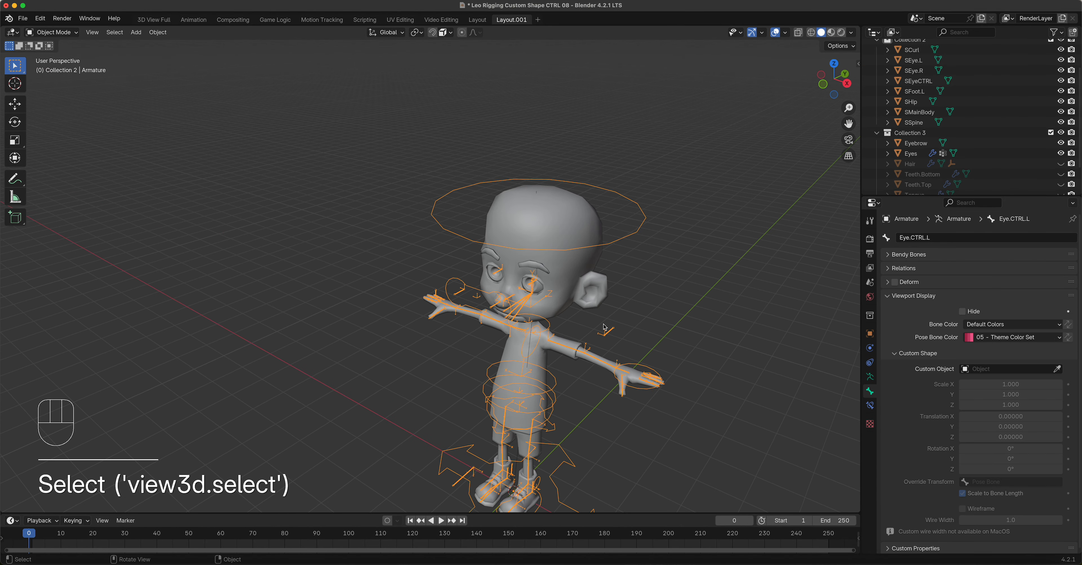
scroll(609, 333, "up", 5)
middle_click_drag(580, 345, 509, 295, "shift")
left_click(486, 310)
left_click(484, 311)
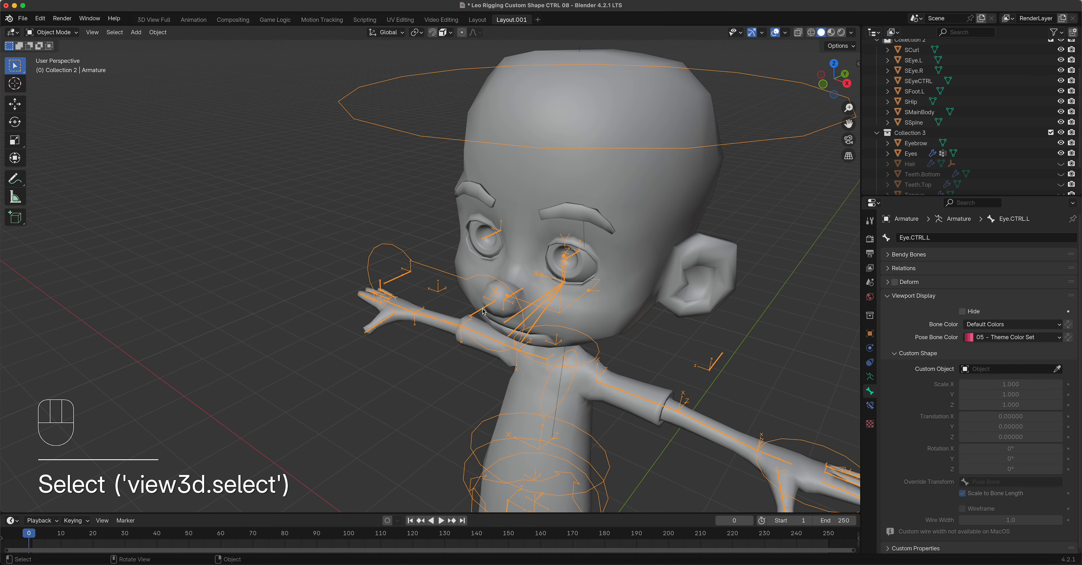
key("ctrl+Tab")
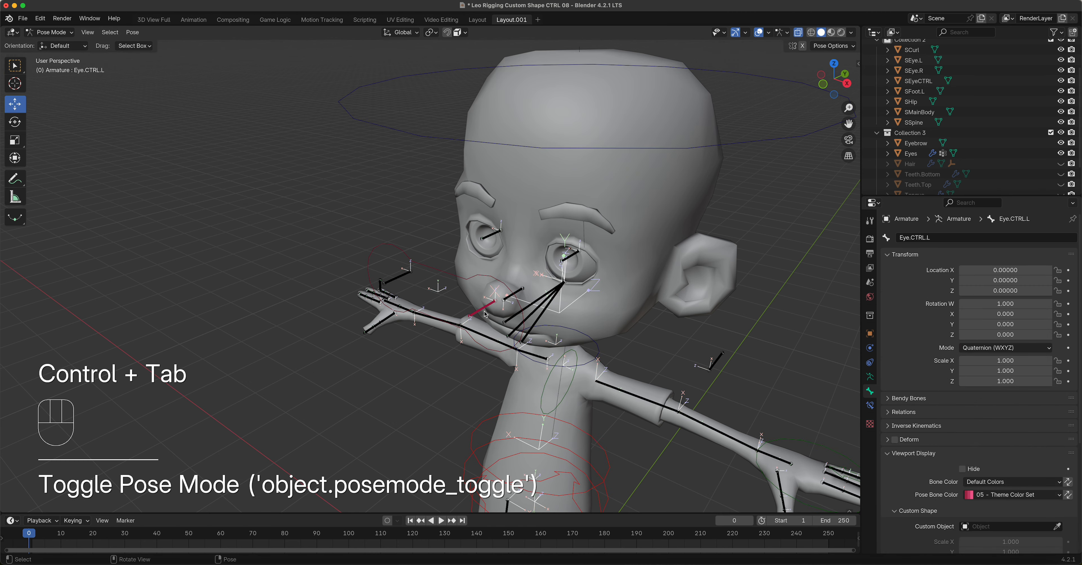
- Return to Object Mode and set the SEye.R circle's origin to its geometry
key("Tab")
scroll(485, 314, "down", 8)
middle_click_drag(332, 421, 428, 259, "shift")
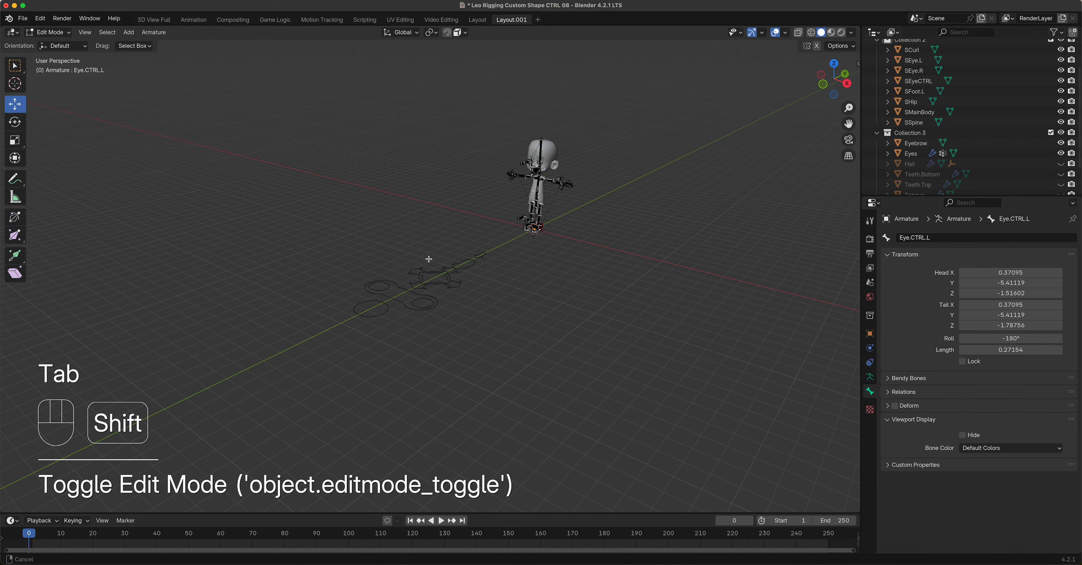
key("Tab")
left_click(435, 309)
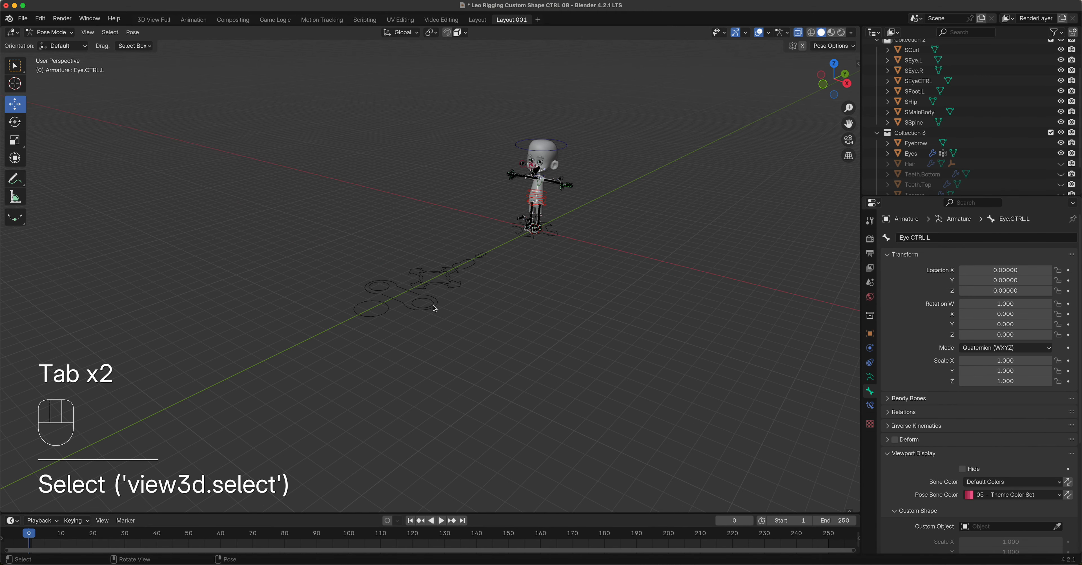
left_click(62, 32)
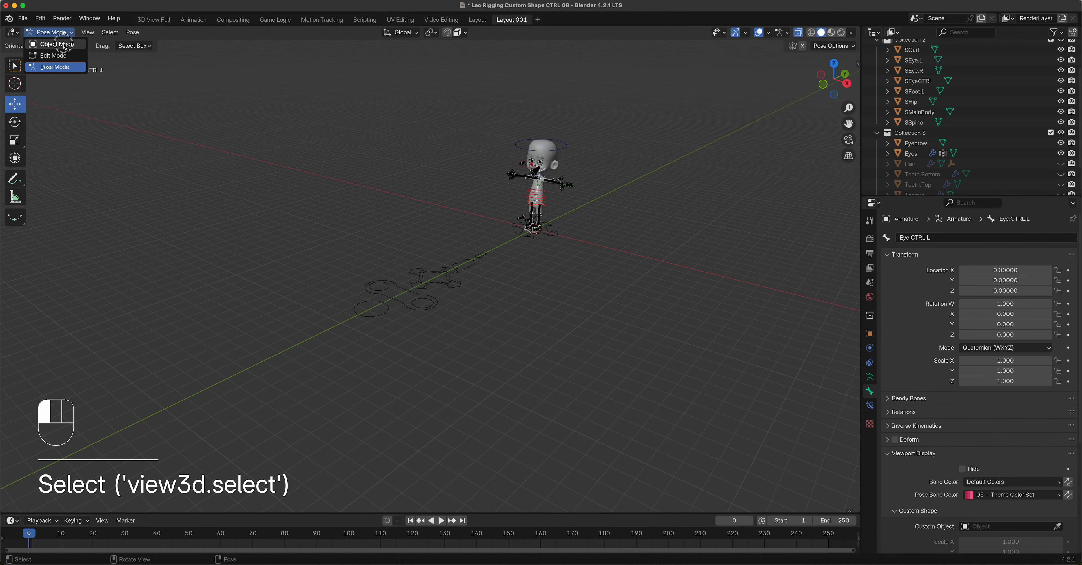
left_click(50, 42)
left_click(427, 301)
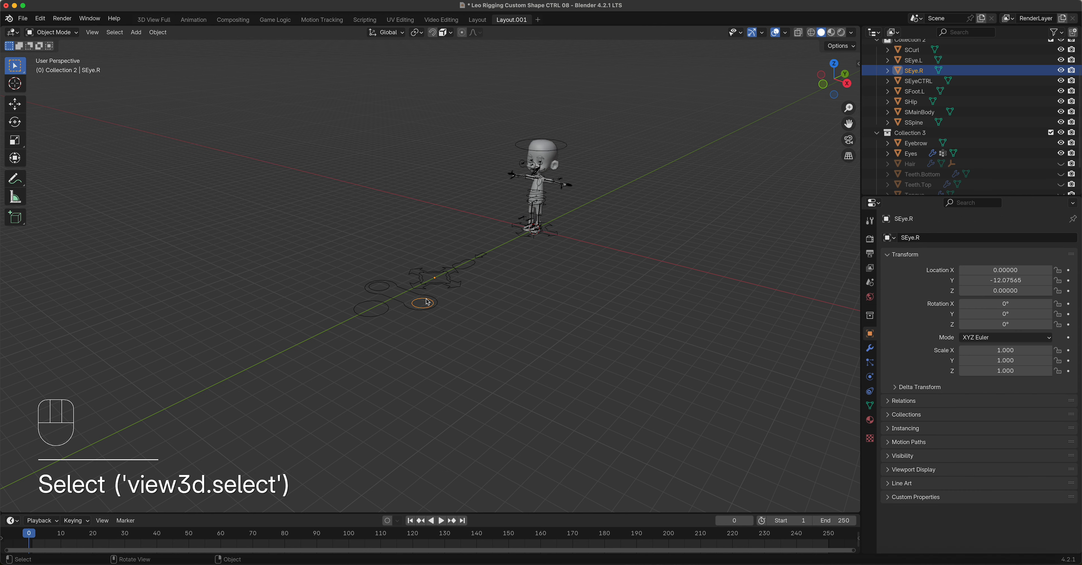
left_click(157, 32)
mouse_move(190, 55)
left_click(267, 65)
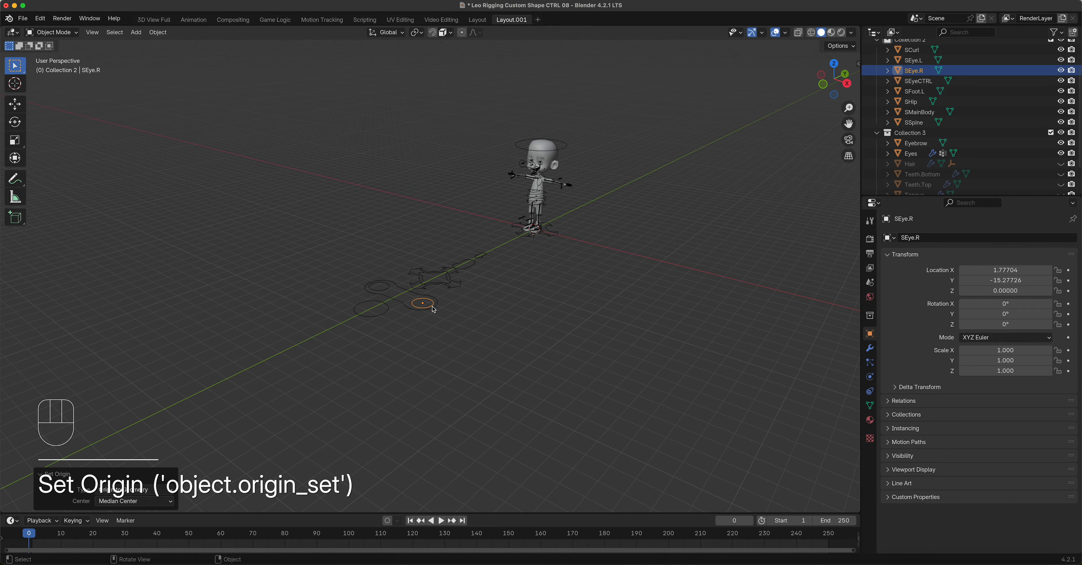
- Select the Armature again and switch it to Pose Mode with the Eye.CTRL.L bone active
scroll(549, 174, "down", 3)
scroll(547, 171, "up", 10)
middle_click_drag(614, 128, 447, 382, "shift")
middle_click_drag(565, 283, 333, 380, "shift")
scroll(398, 292, "up", 6)
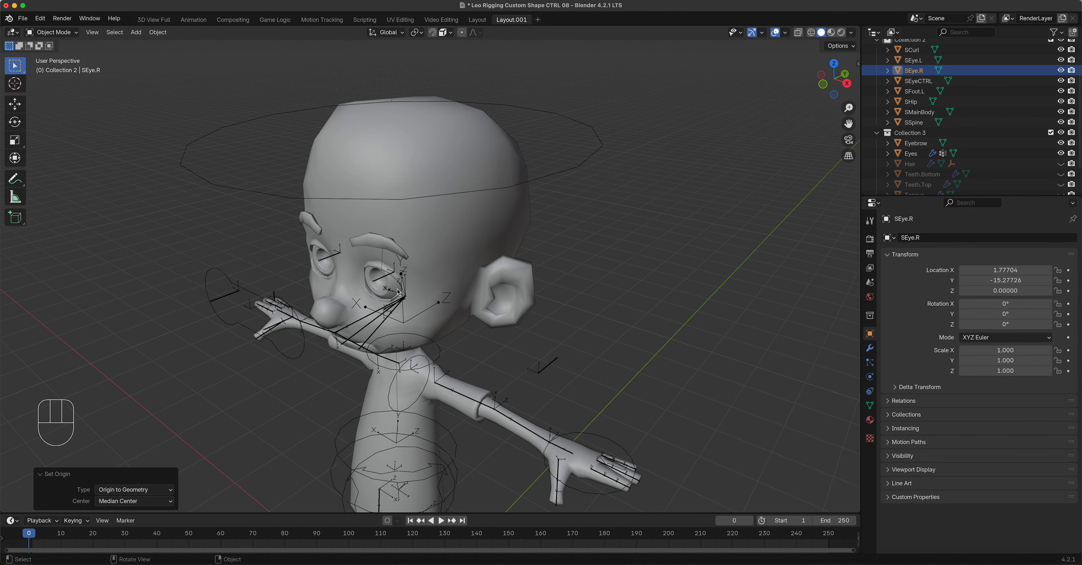
middle_click_drag(293, 326, 293, 338)
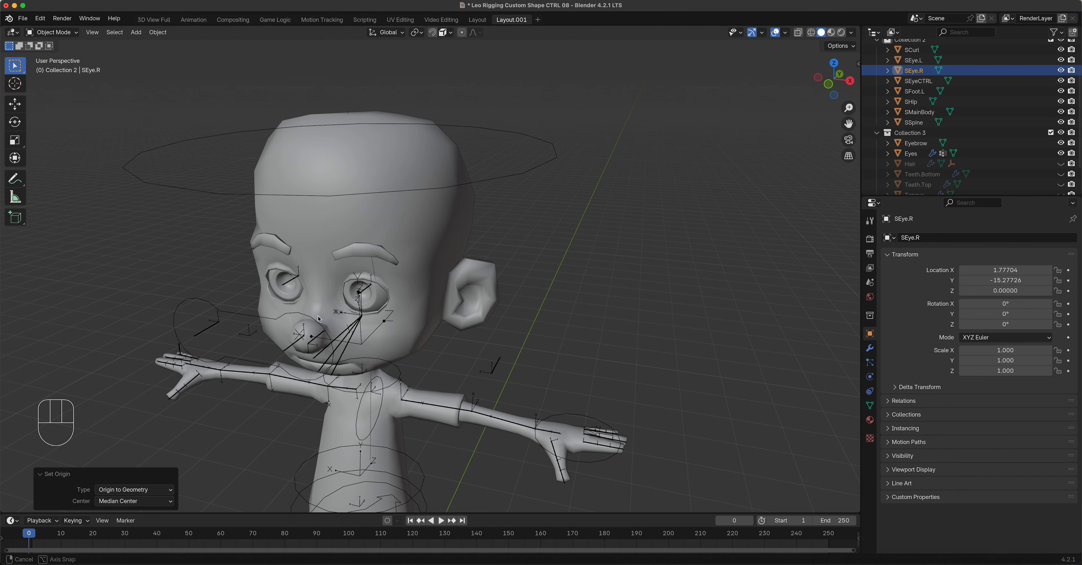
left_click(293, 348)
key("ctrl+Tab")
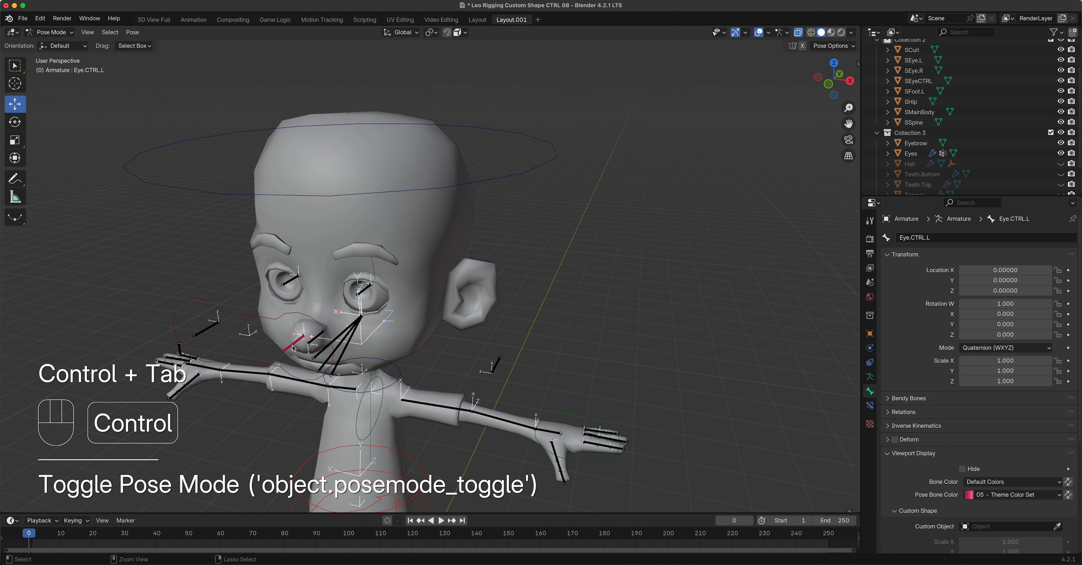
- Assign SEye.L as the custom shape object of the Eye.CTRL.L bone
left_click(988, 529)
type("se")
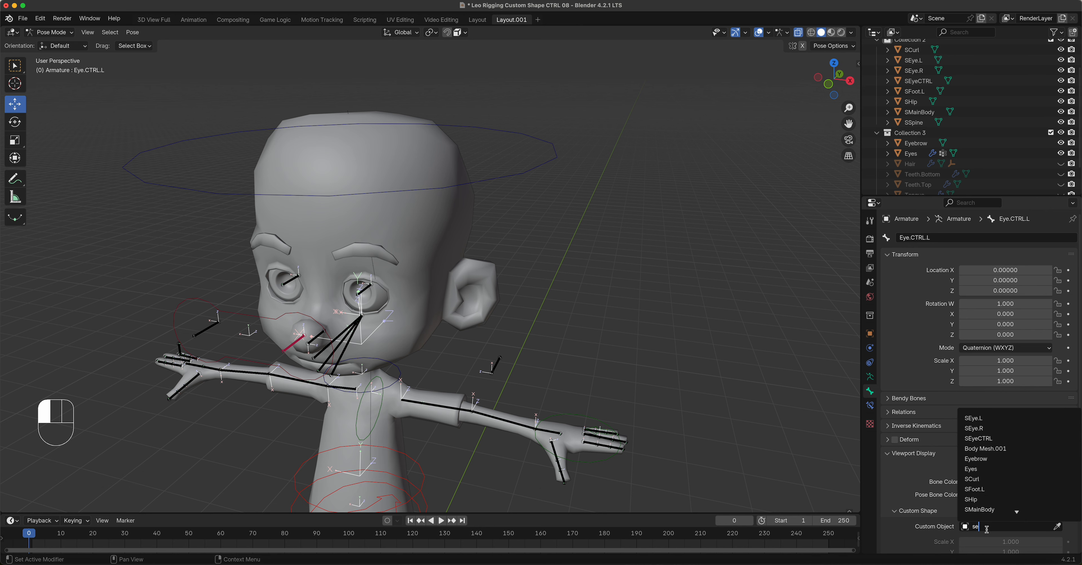
left_click(987, 418)
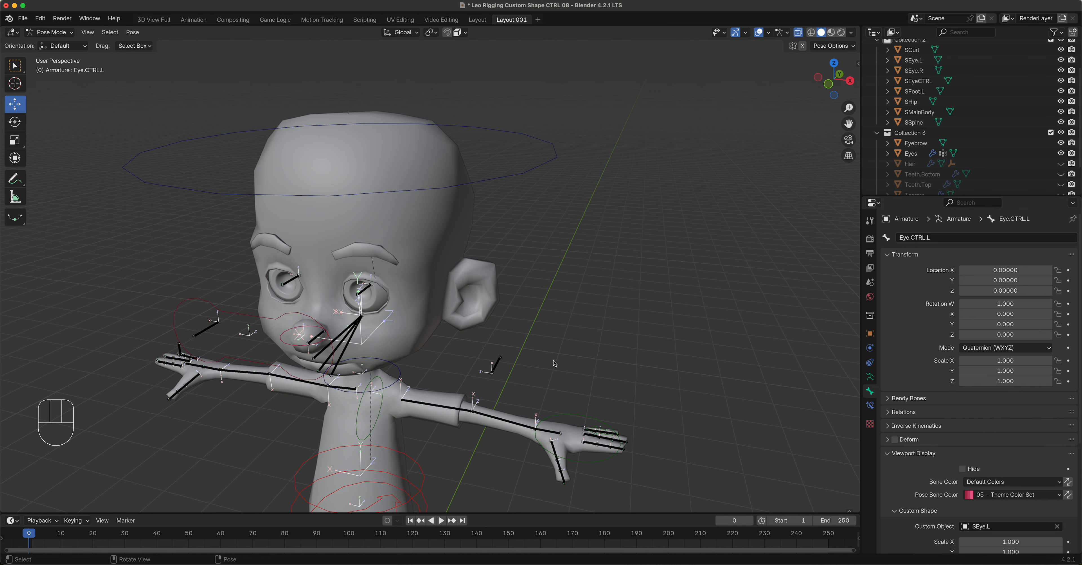
- Rotate the Eye.CTRL.L custom shape 90° on X, checking it from the right side view
key("KP_3")
scroll(319, 330, "up", 4)
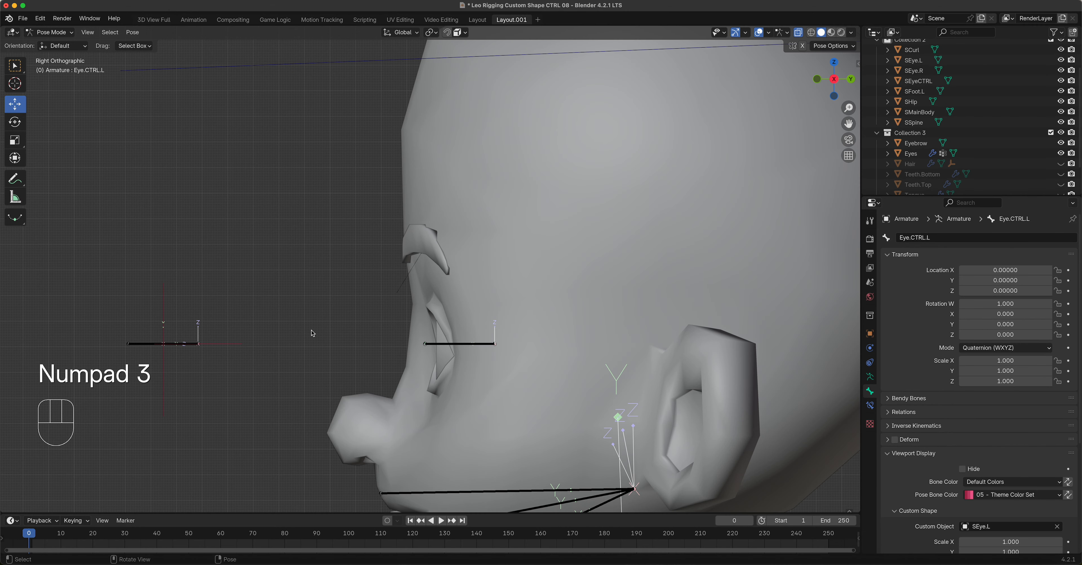
middle_click_drag(290, 353, 482, 340, "shift")
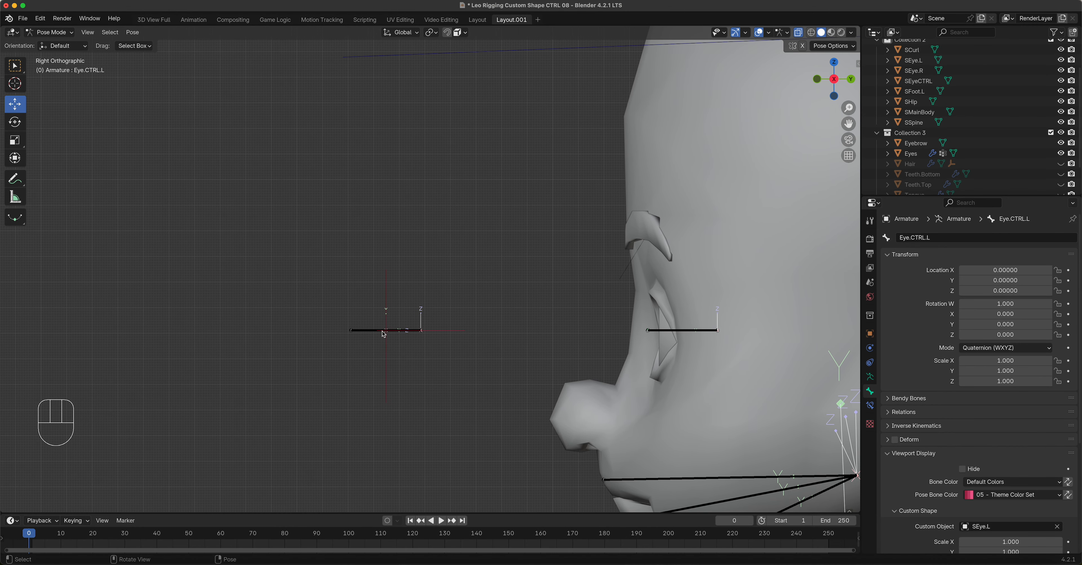
scroll(959, 500, "down", 6)
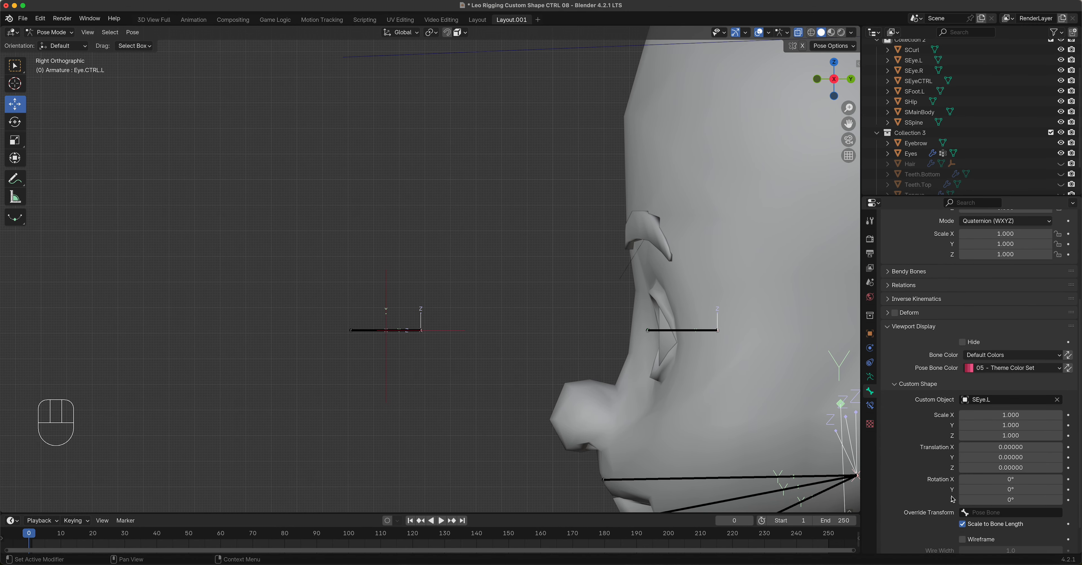
mouse_move(1008, 480)
left_mouse_down()
mouse_move(1021, 480)
mouse_move(1004, 480)
left_mouse_up()
left_click(1003, 480)
type("90")
key("Return")
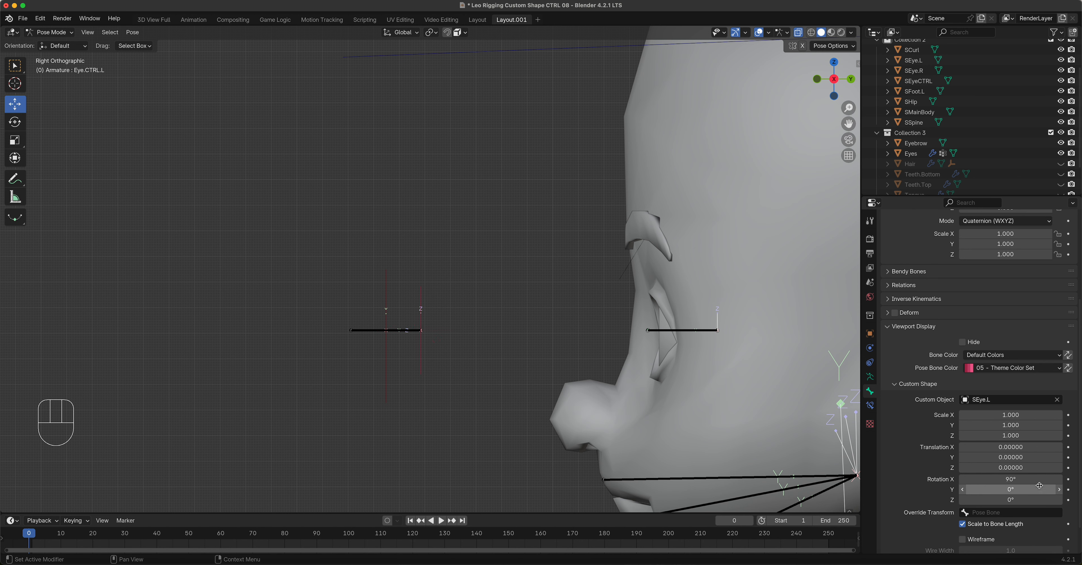
- Set the Eye.CTRL.L custom shape's Y translation to 0.135 to line it up with the Eye.CTRL shape
left_click(1006, 457)
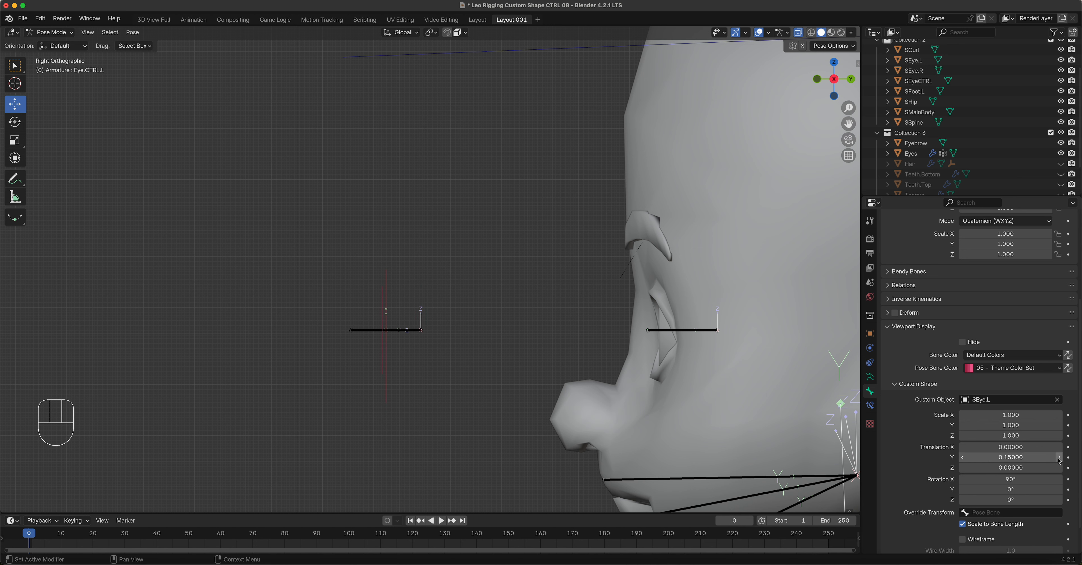
left_click(964, 460)
left_click(964, 460)
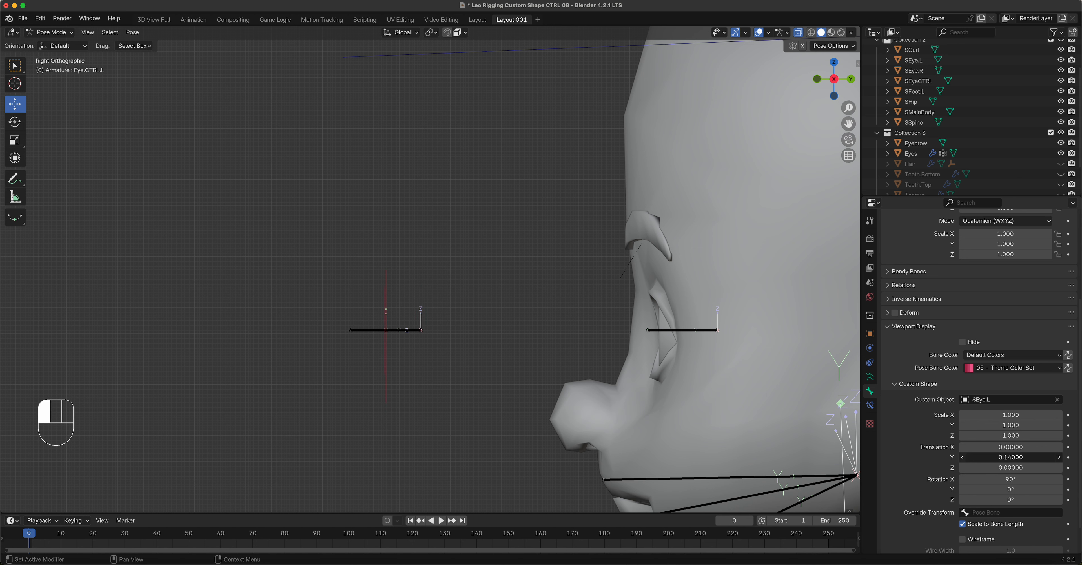
left_click(1027, 460)
type(".135")
key("Return")
- Test-move the Eye.CTRL.L control in front of the face and cancel the move
middle_click_drag(431, 346, 470, 413)
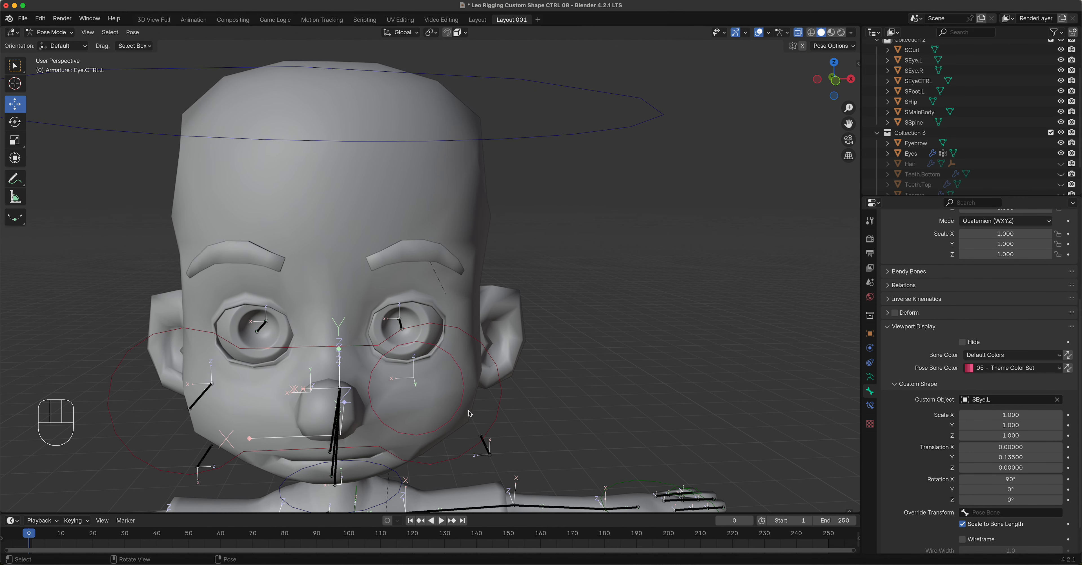
left_click(462, 404)
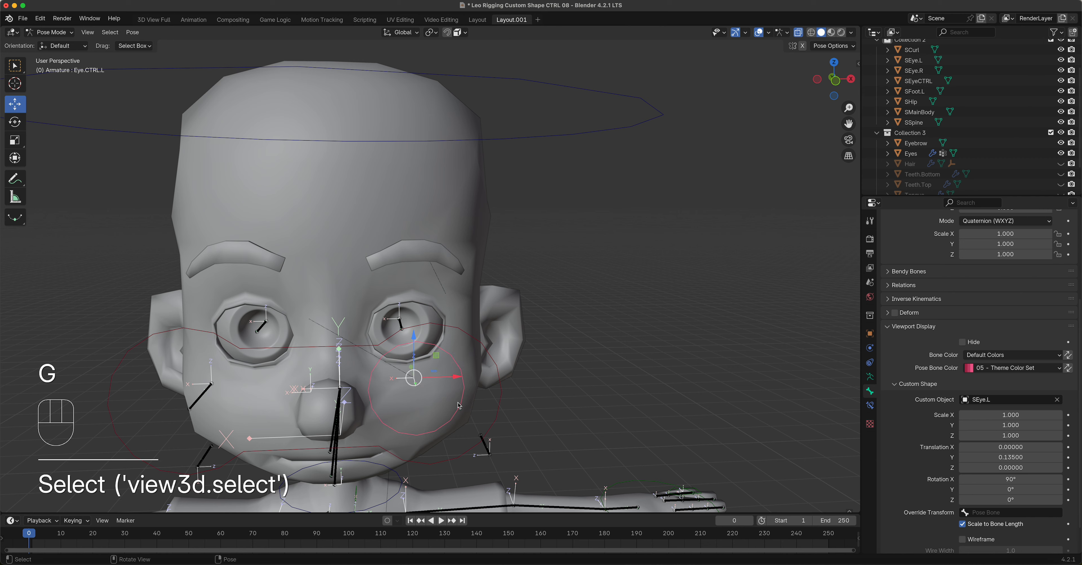
key("g")
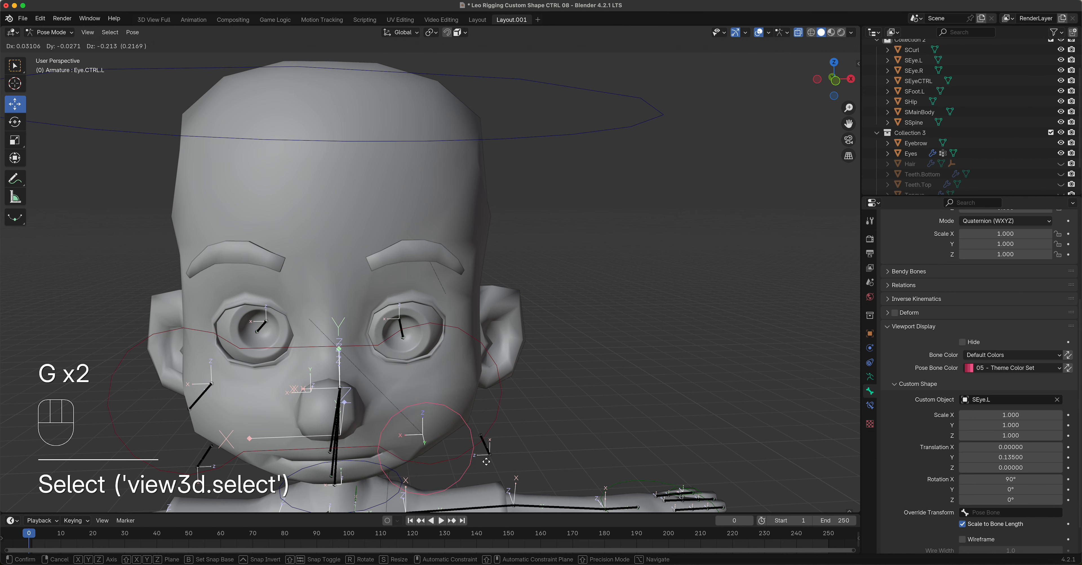
left_click(398, 428)
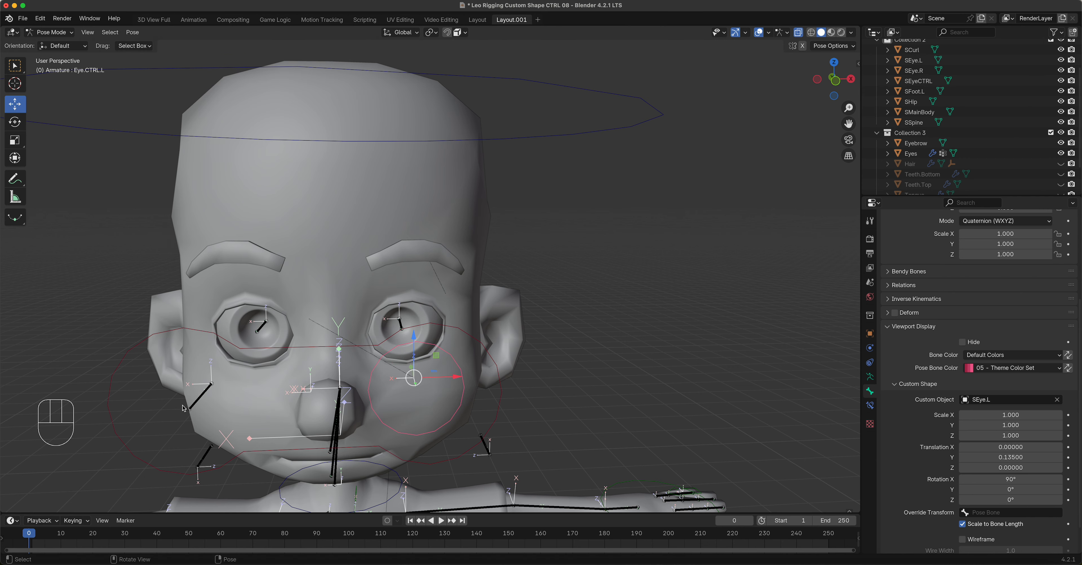
- Give the Eye.CTRL.R bone the 05 - Theme Color Set pose color and SEye.R as its custom shape object
left_click(194, 407)
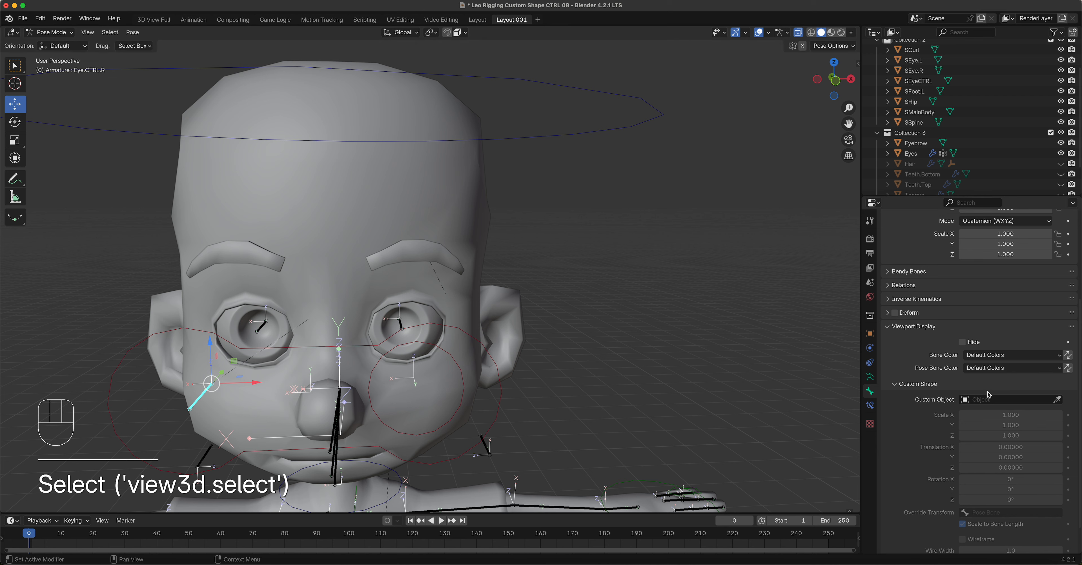
left_click(992, 369)
left_click(927, 435)
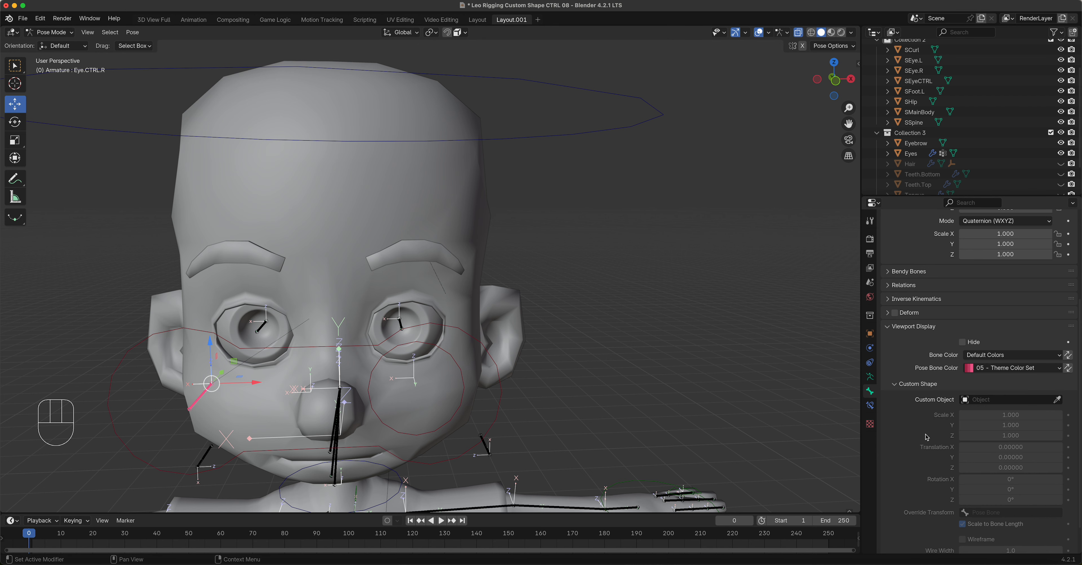
left_click(999, 400)
type("se")
left_click(992, 426)
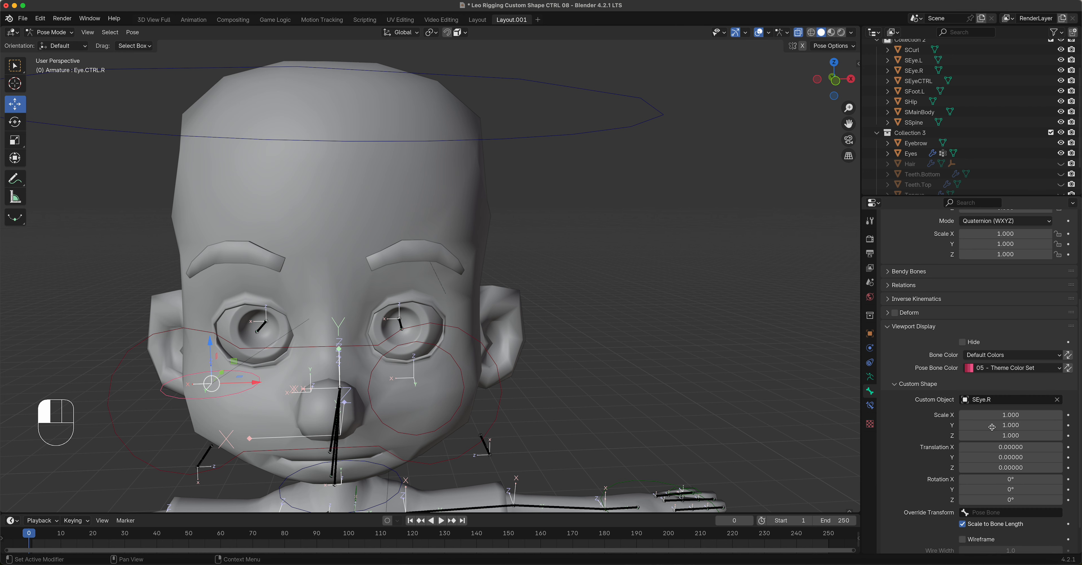
- Rotate the Eye.CTRL.R custom shape 90° on X and set its Y translation to 0.135
left_click(1007, 482)
type("90")
key("Return")
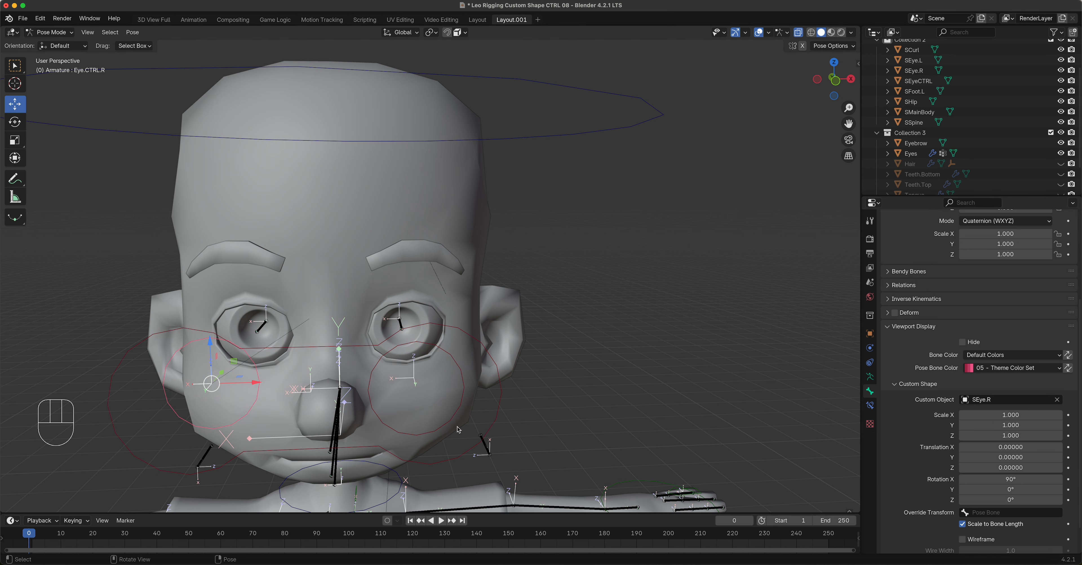
middle_click_drag(459, 430, 268, 410)
left_click_drag(1011, 457, 1025, 457)
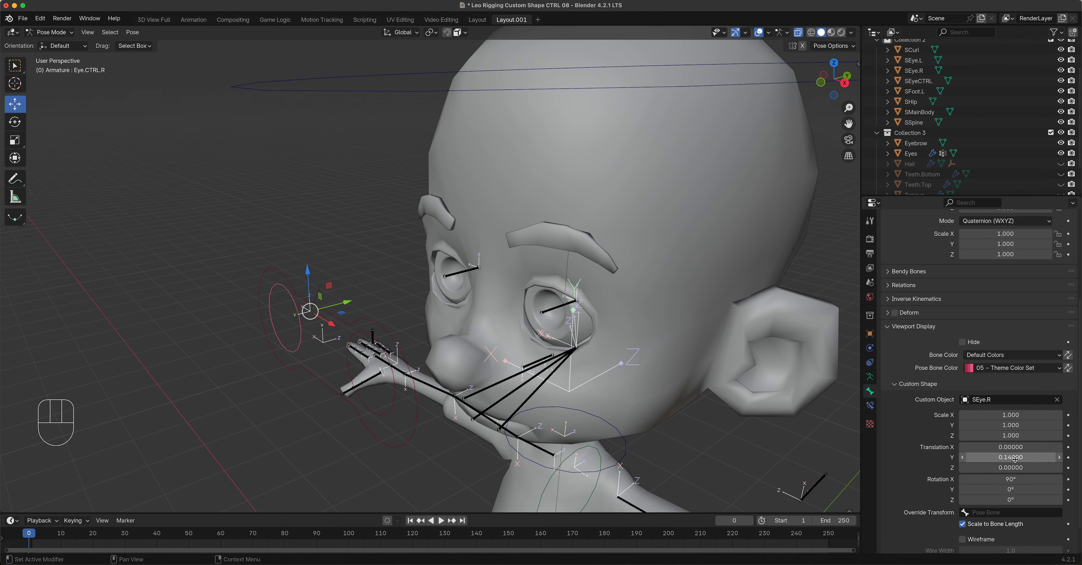
left_click(1016, 458)
type(".135")
key("Return")
middle_click_drag(420, 290, 499, 288)
scroll(499, 288, "down", 6)
middle_click_drag(445, 366, 457, 120, "shift")
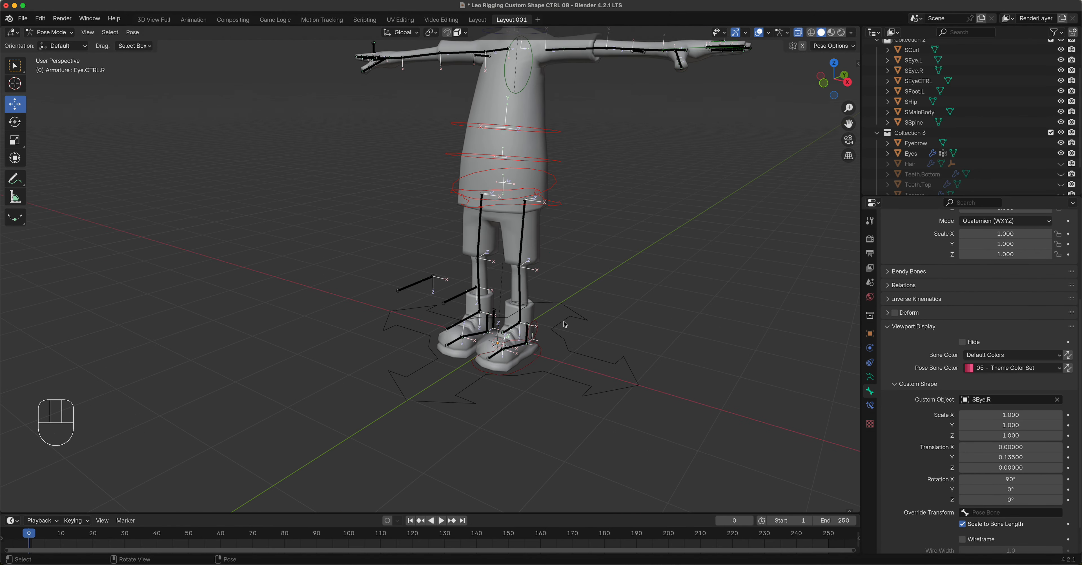
- Give the Knee.CTRL.L bone in front of the feet the 01 - Theme Color Set pose color
middle_click_drag(564, 324, 496, 322)
scroll(609, 449, "up", 3)
middle_click_drag(613, 457, 489, 252, "shift")
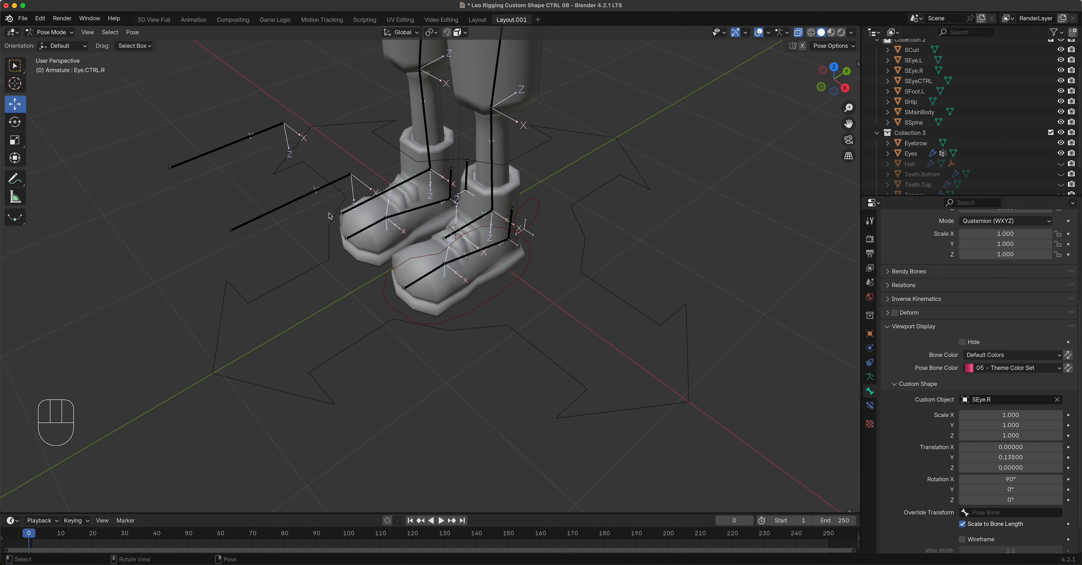
left_click(298, 198)
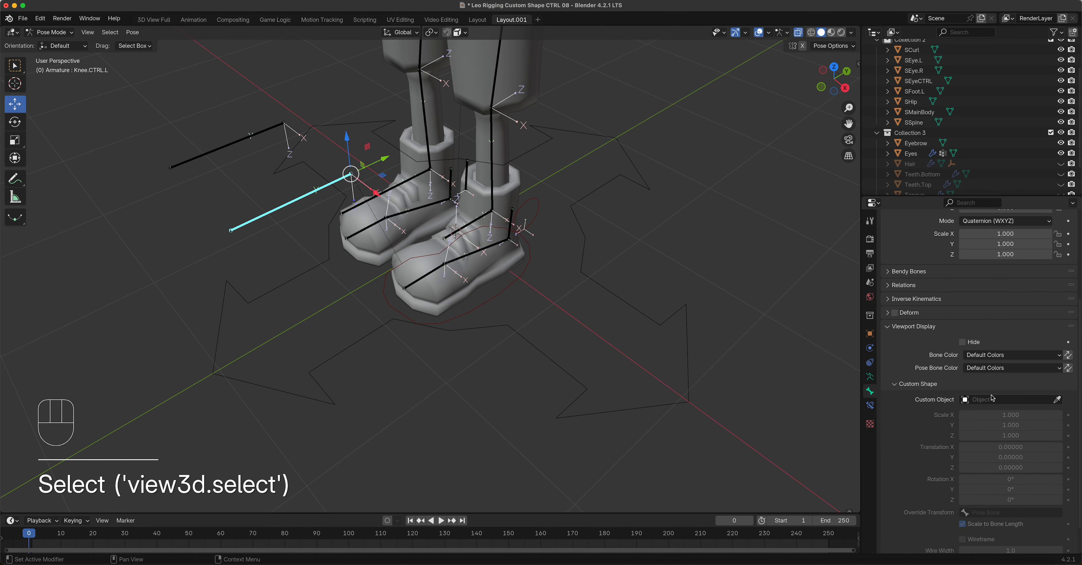
left_click(1002, 368)
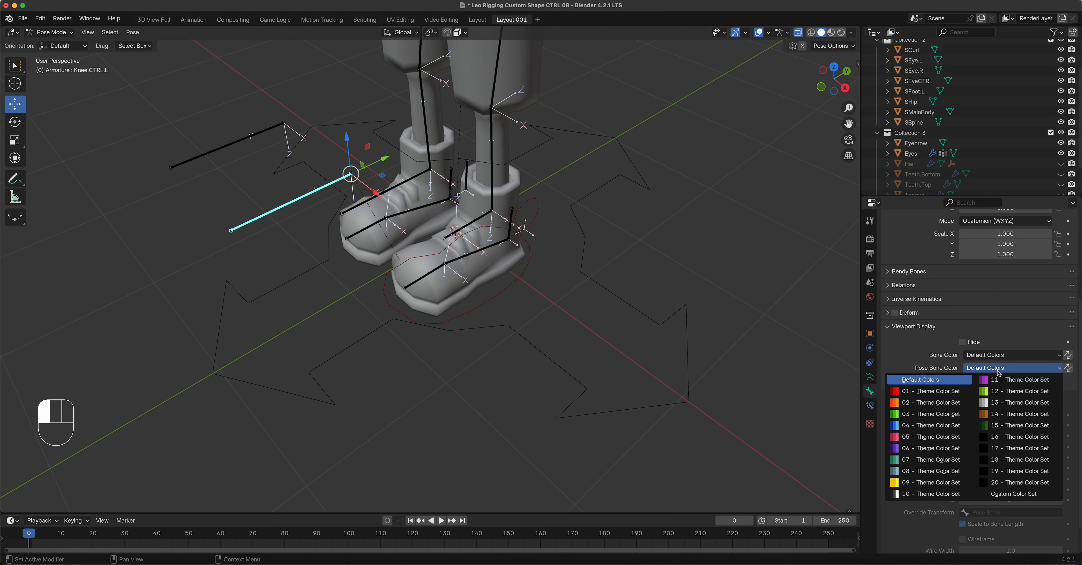
left_click(929, 394)
- Give the Elbow.CTRL.L bone behind the arm the 03 - Theme Color Set pose color and deselect it
middle_click_drag(521, 320, 477, 45)
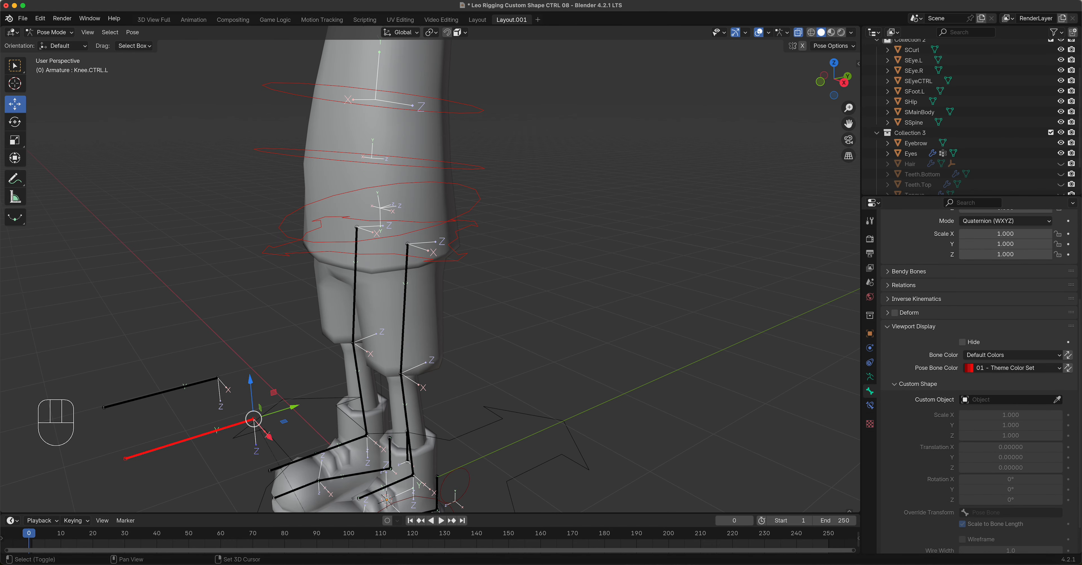
scroll(700, 219, "down", 5)
middle_click_drag(526, 140, 525, 208, "shift")
left_click(516, 216)
scroll(517, 217, "up", 5)
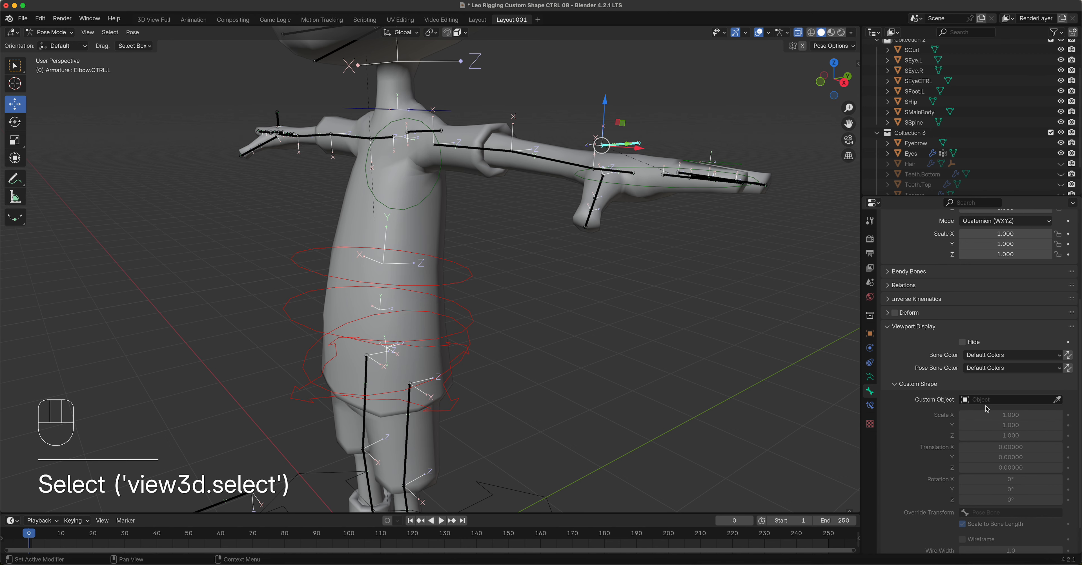
left_click(1006, 368)
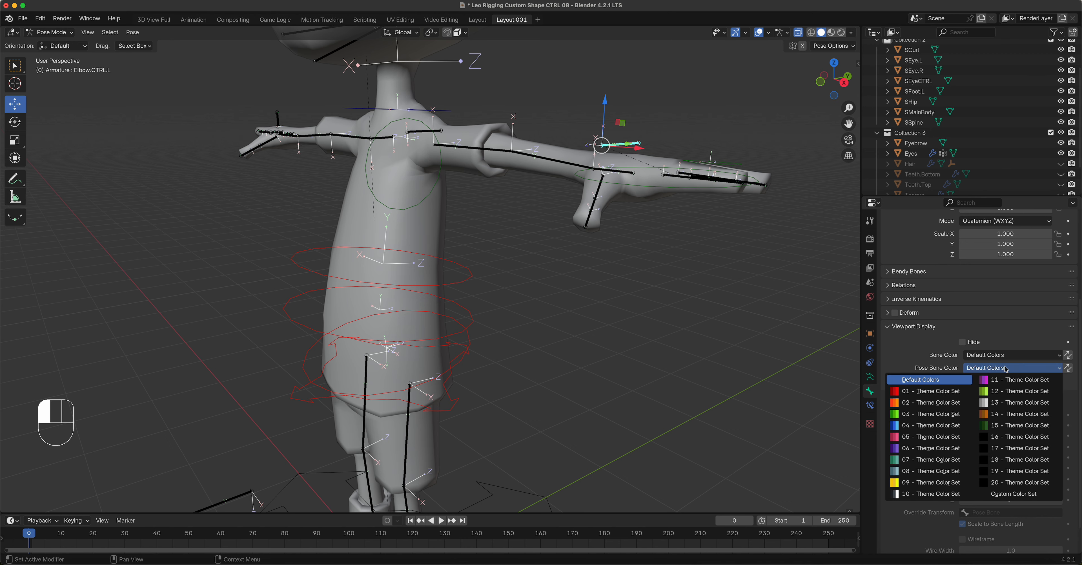
left_click(937, 403)
middle_click_drag(622, 261, 641, 246)
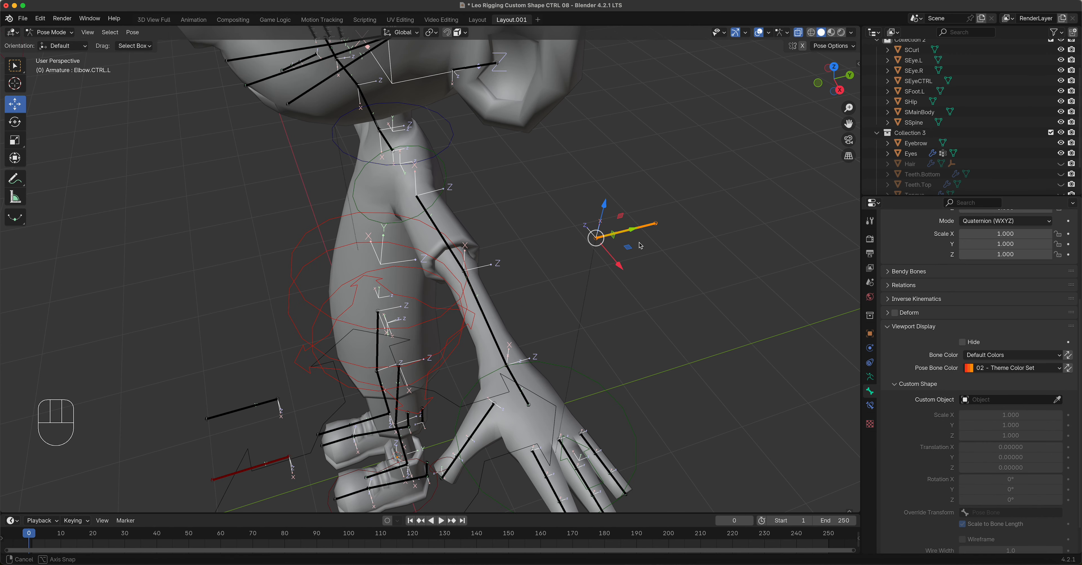
left_click(991, 370)
left_click(940, 414)
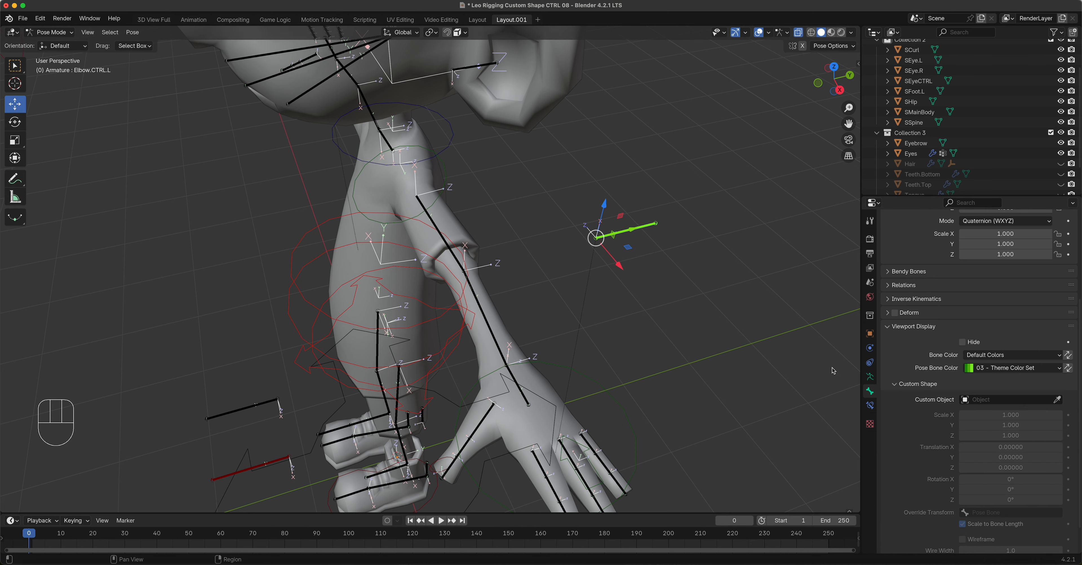
left_click(663, 361)
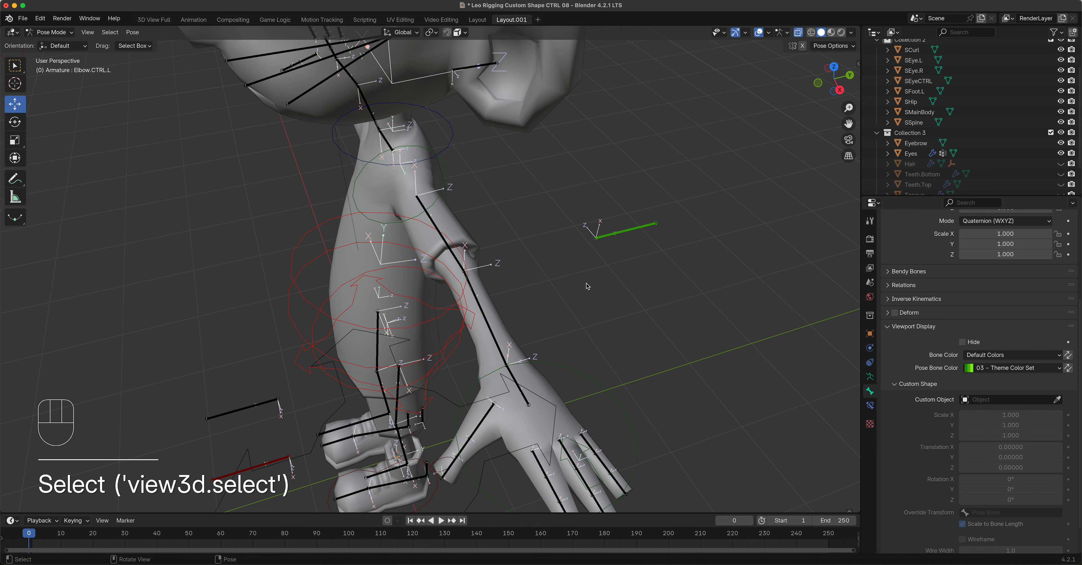
- Make Bones the active bone collection in the armature's data properties
scroll(587, 286, "down", 5)
middle_click_drag(587, 286, 548, 207, "shift")
middle_click_drag(621, 206, 547, 231, "shift")
scroll(530, 227, "up", 5)
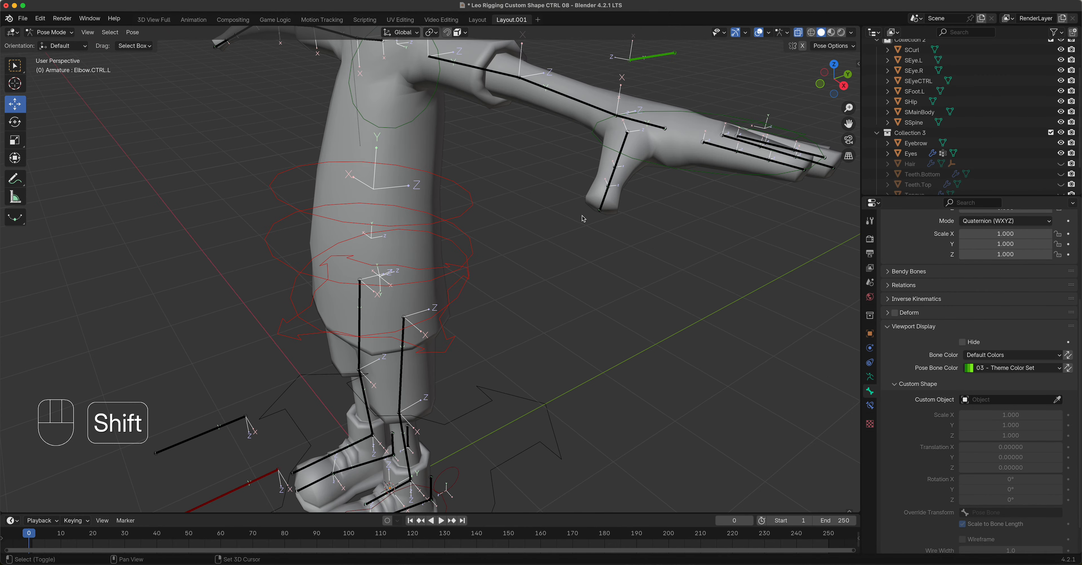
middle_click_drag(529, 227, 593, 257, "shift")
scroll(594, 257, "down", 4)
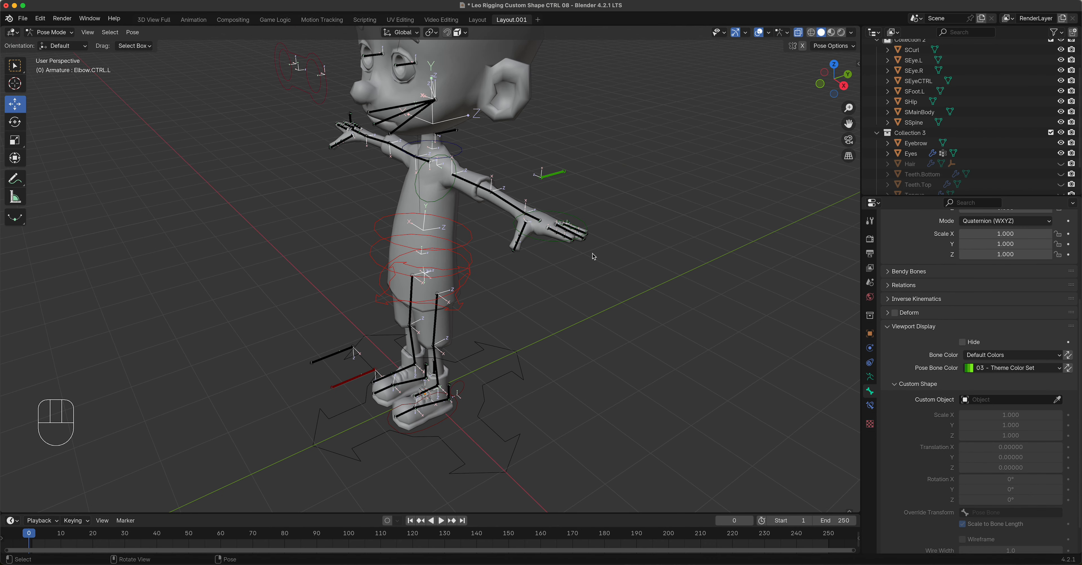
left_click(870, 376)
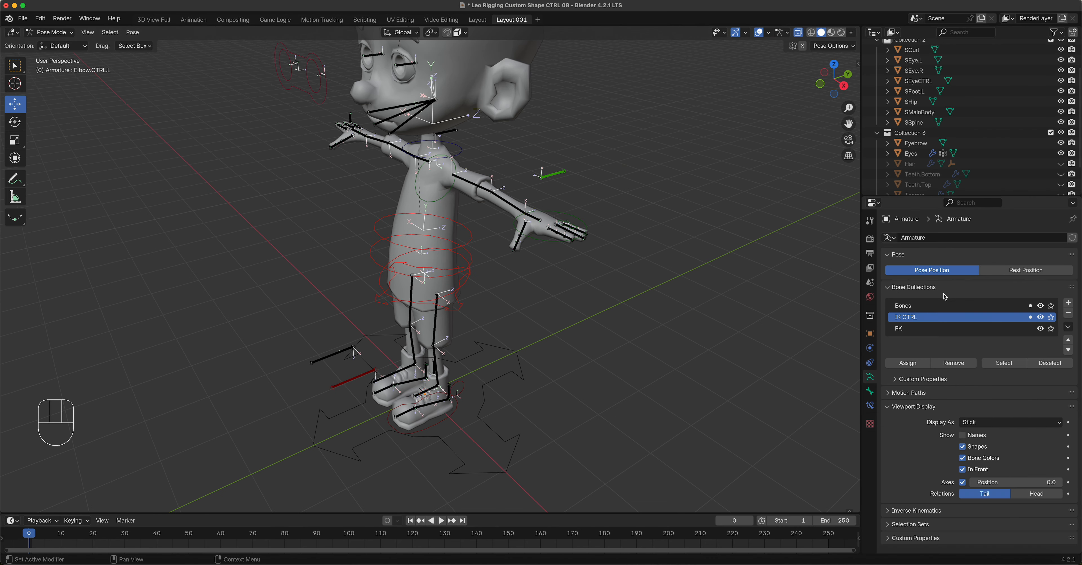
left_click(940, 307)
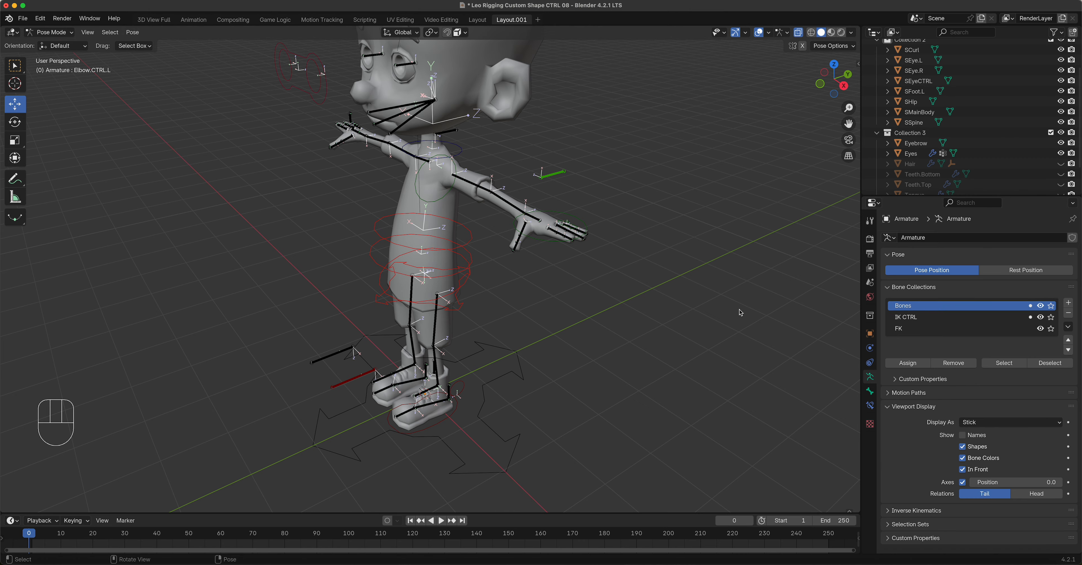
- Give the Thumb01.L bone the 03 - Theme Color Set pose color
middle_click_drag(599, 242, 590, 254)
scroll(584, 254, "up", 2)
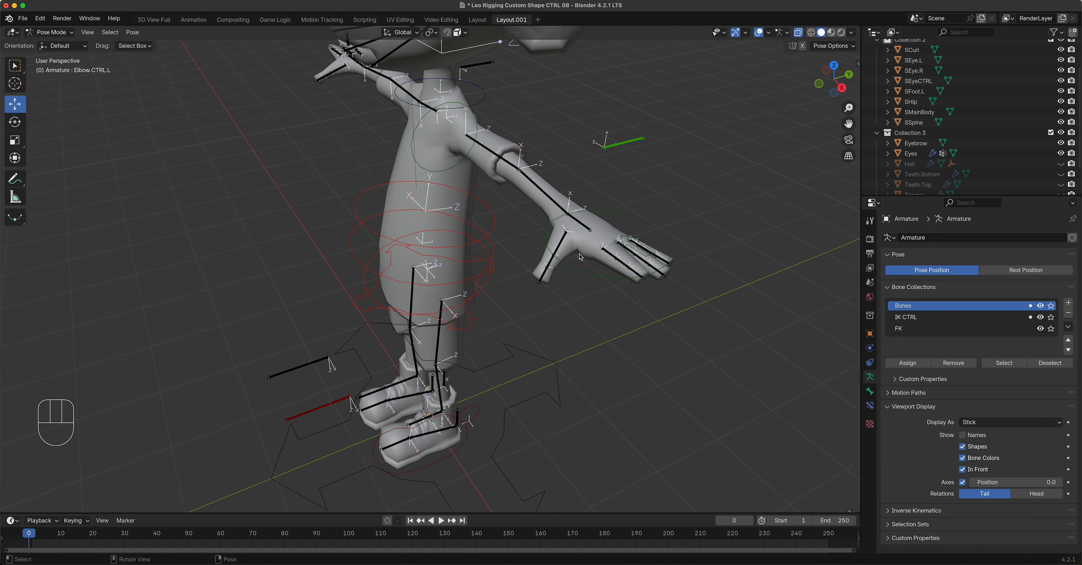
left_click(561, 244)
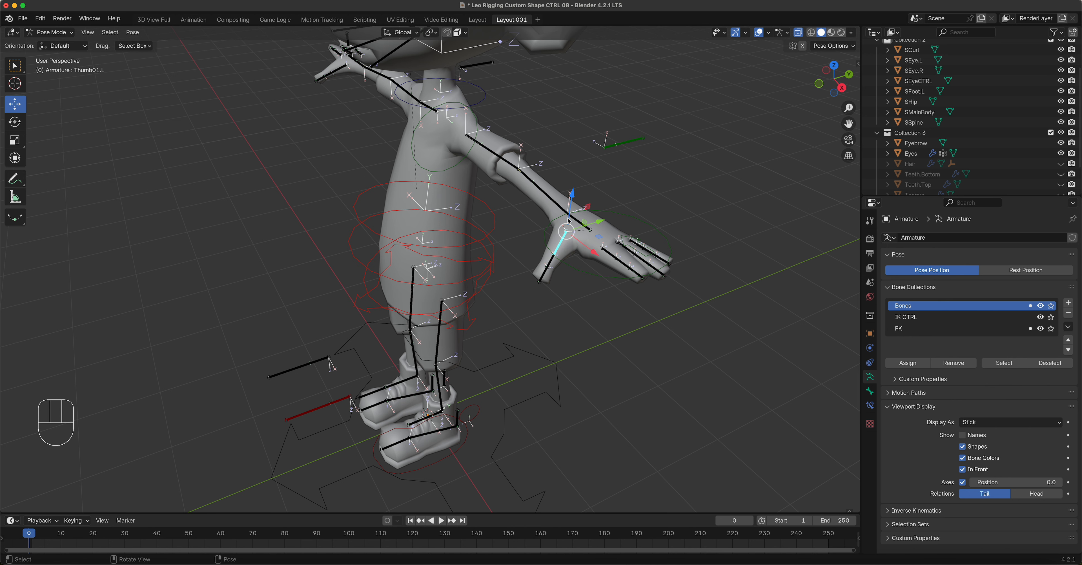
left_click(869, 391)
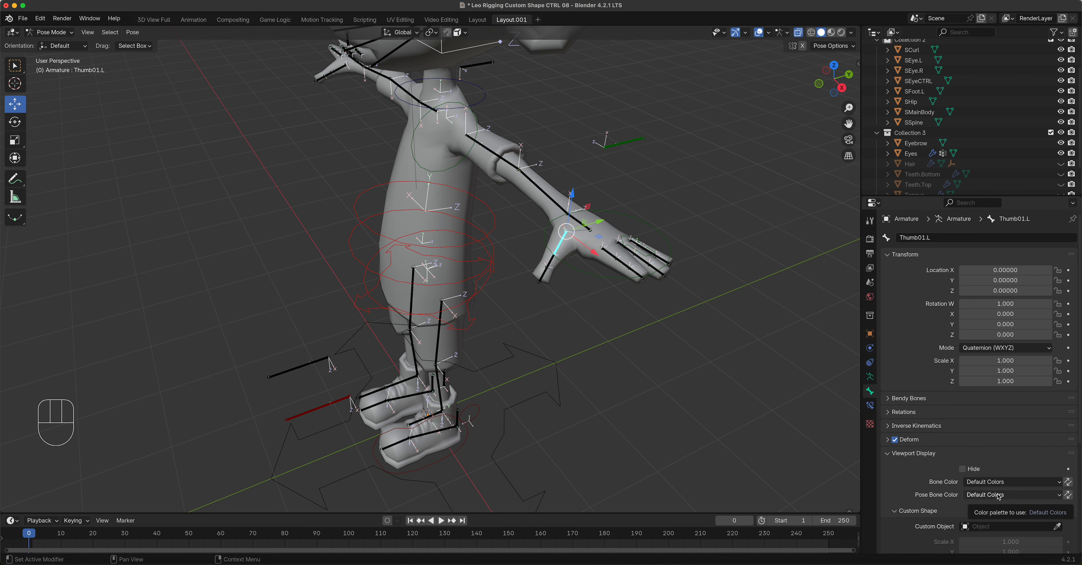
middle_click_drag(729, 330, 659, 281, "shift")
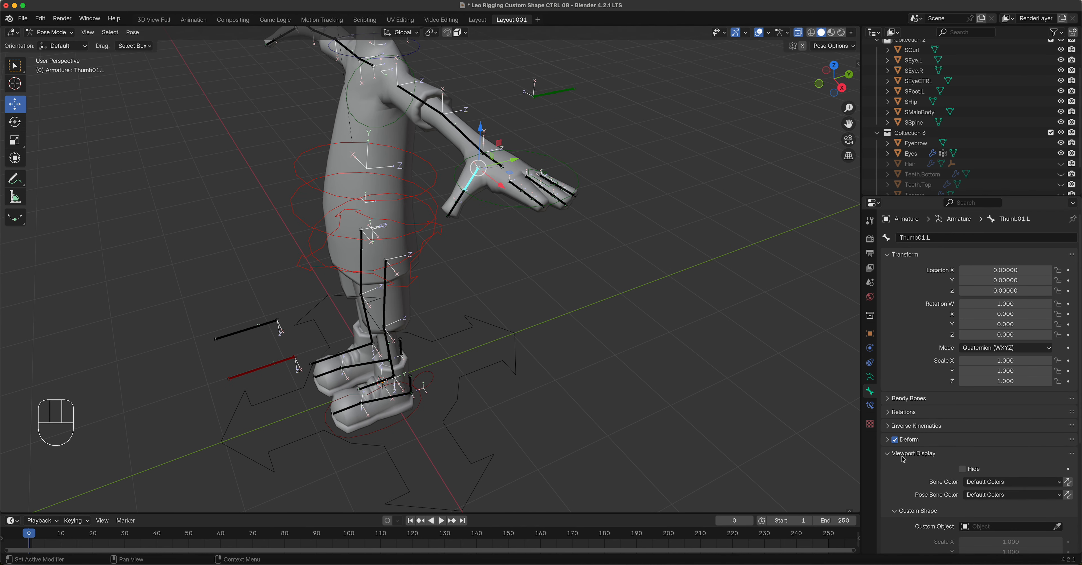
left_click(1008, 494)
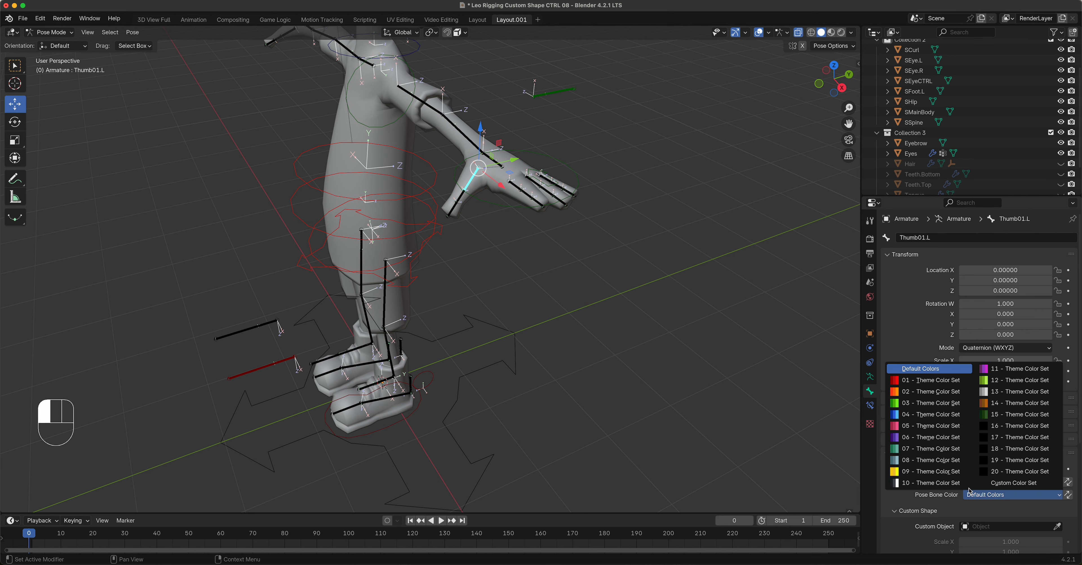
left_click(923, 403)
- Try SCurl as the custom shape object of Thumb01.L and check it around the thumb from the right view
left_click(999, 525)
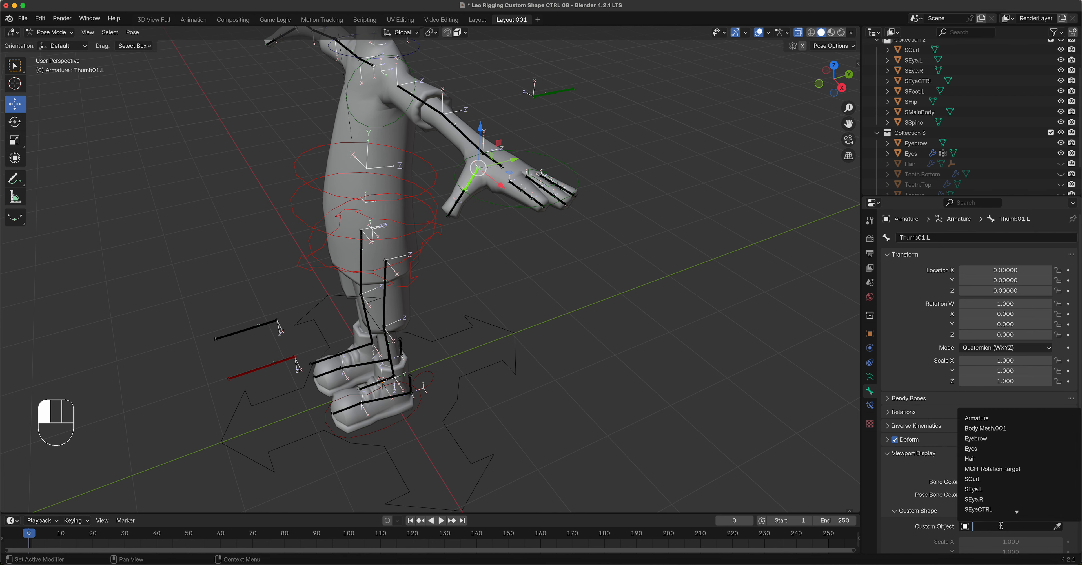
type("s")
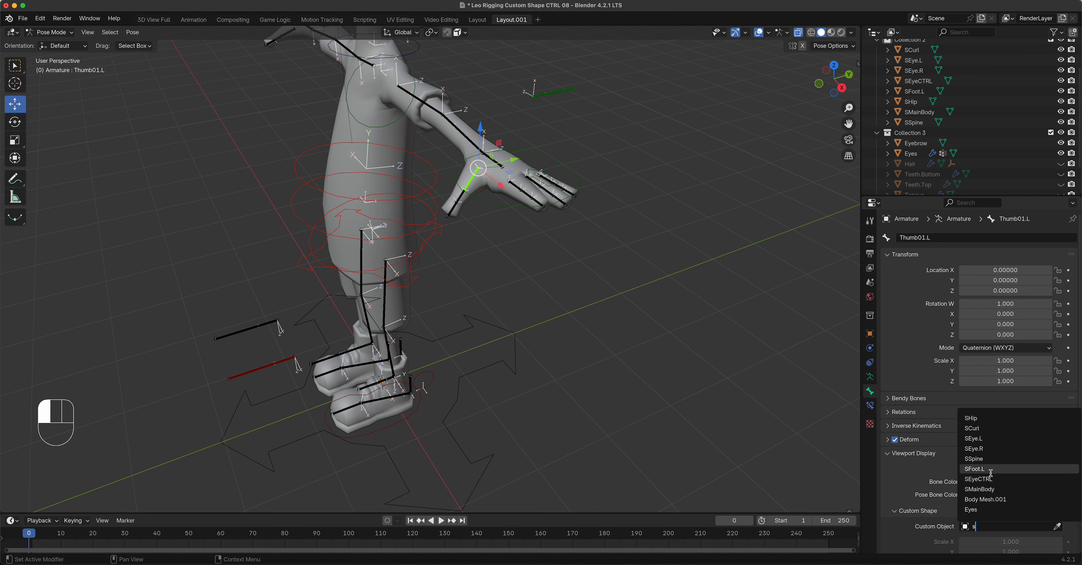
left_click(994, 428)
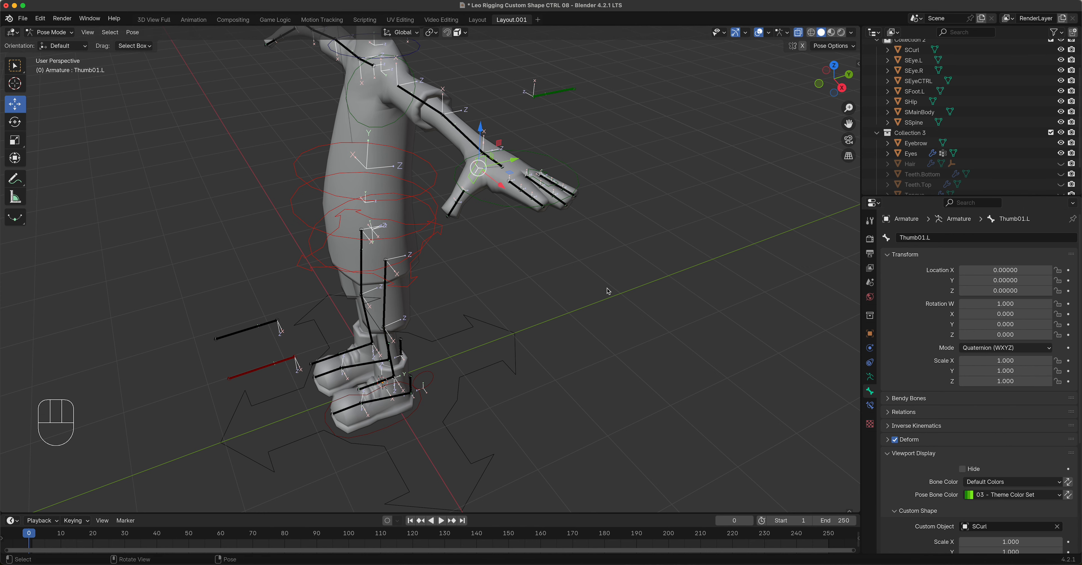
scroll(462, 168, "up", 3)
middle_click_drag(454, 147, 543, 291, "shift")
key("KP_3")
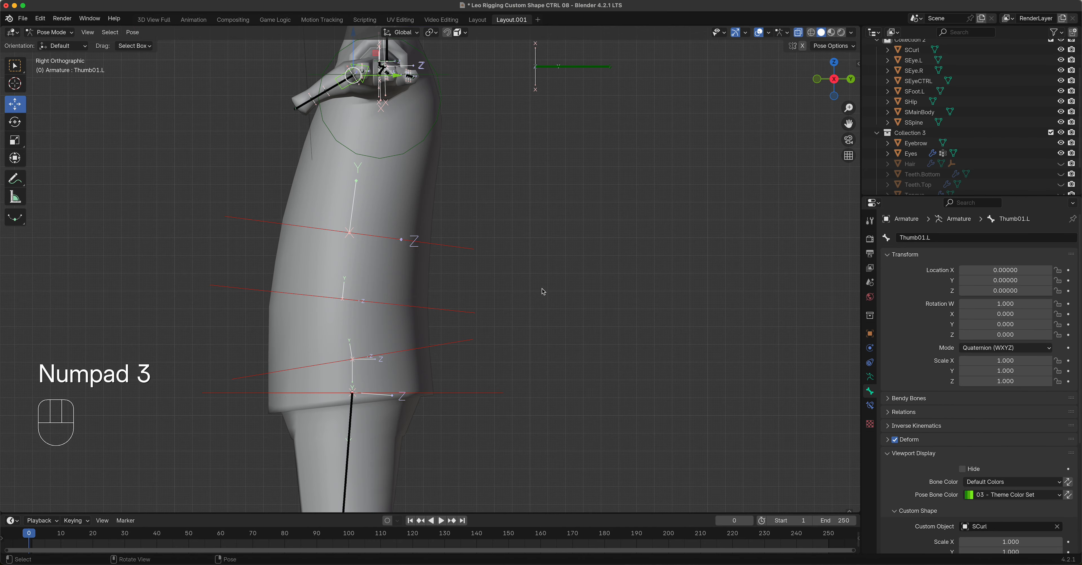
middle_click_drag(483, 164, 579, 321, "shift")
scroll(579, 321, "up", 5)
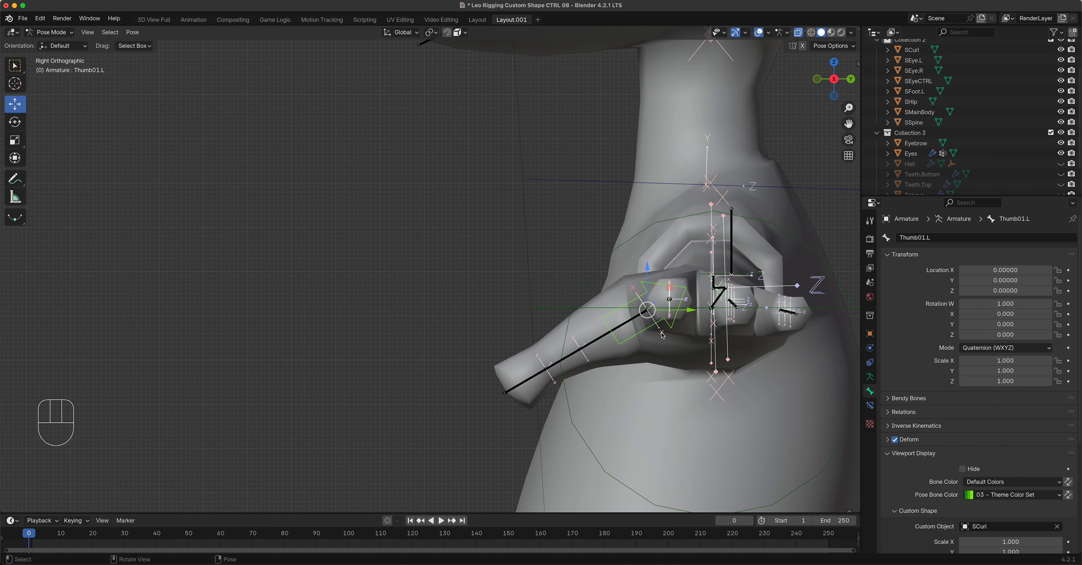
- Test-rotate the Thumb01.L bone in the right view and cancel the rotation
left_click(635, 322)
left_click(620, 312)
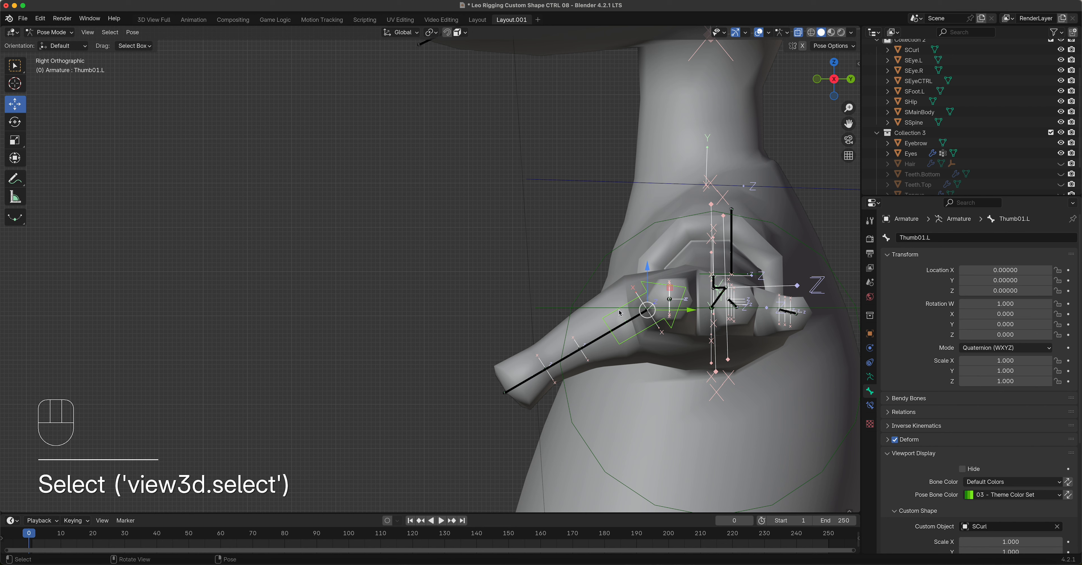
key("r")
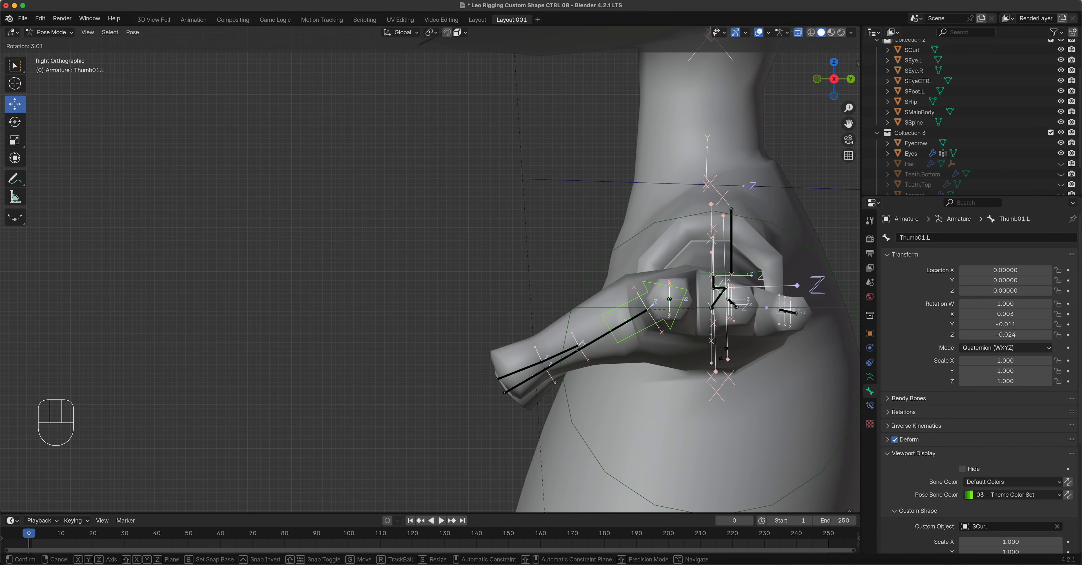
right_click(716, 303)
- Replace the Thumb01.L bone's custom shape object with SSpine
middle_click_drag(669, 354, 756, 371)
scroll(715, 353, "down", 3)
middle_click_drag(712, 335, 556, 364, "shift")
middle_click_drag(621, 330, 583, 354)
middle_click_drag(836, 374, 729, 364, "shift")
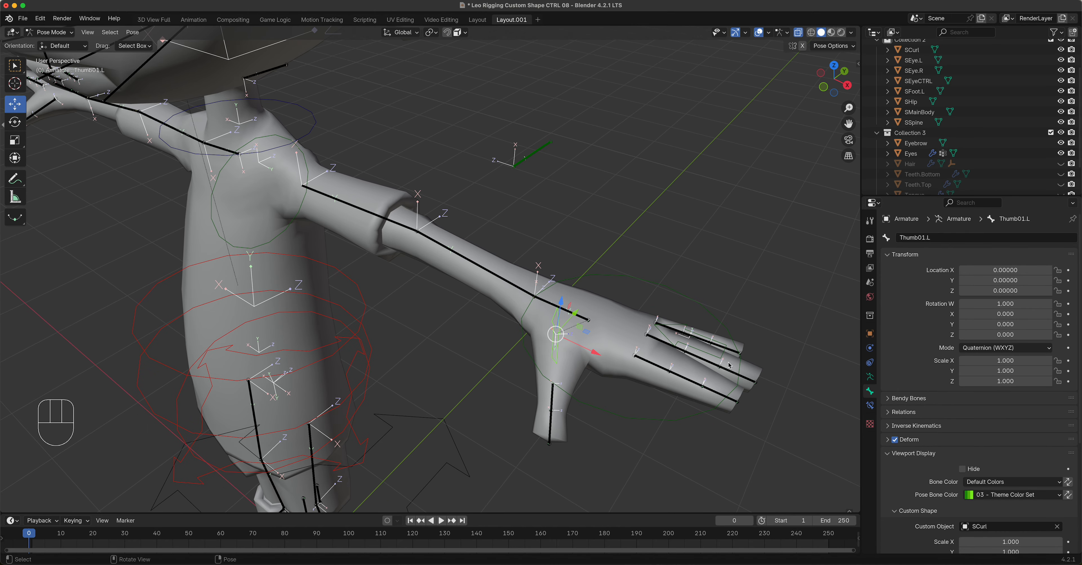
left_click(1056, 527)
left_click(1029, 528)
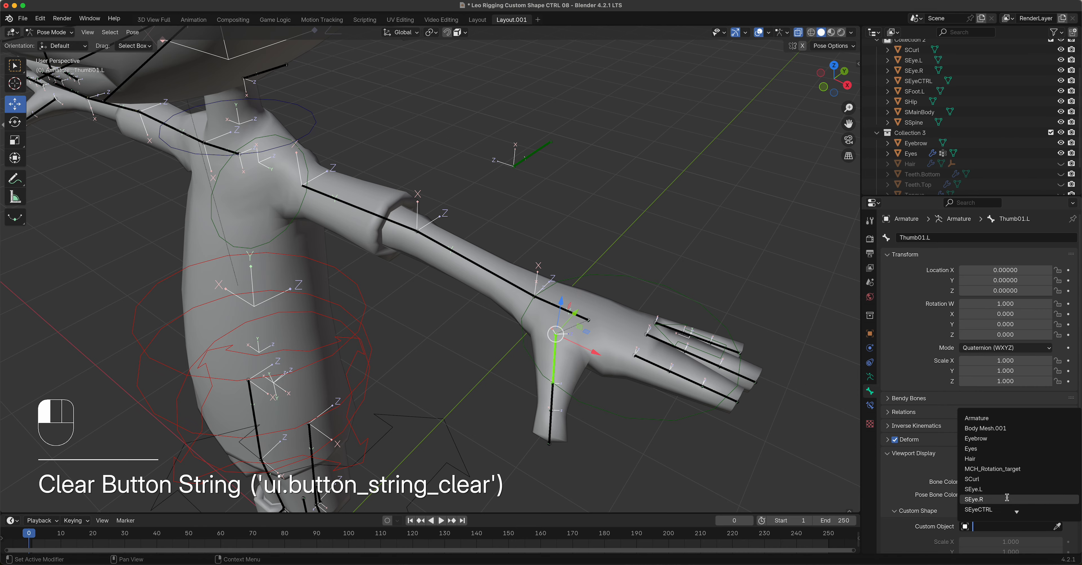
type("s")
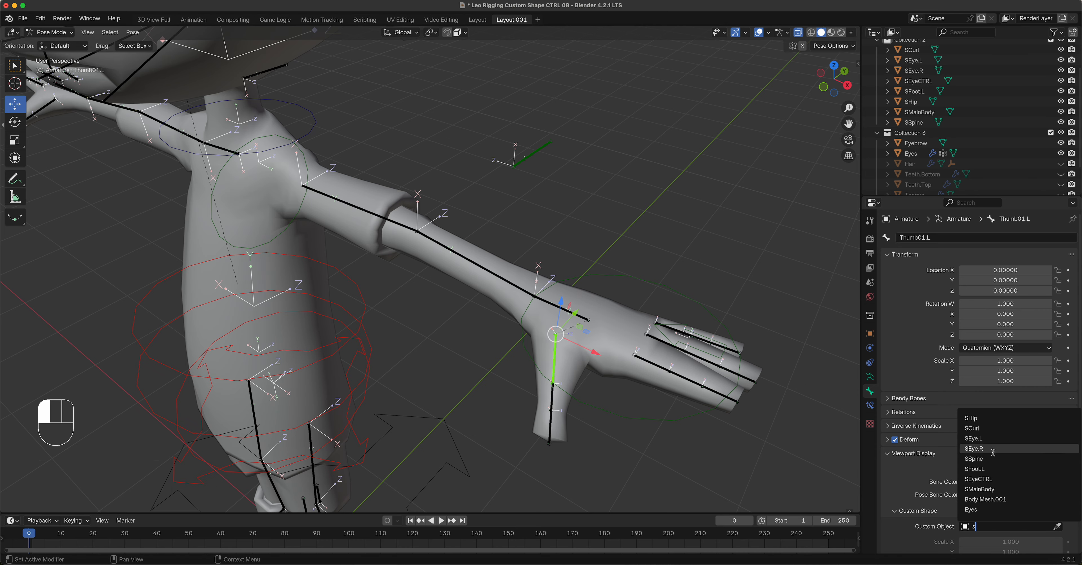
left_click(998, 460)
- Show the left hand from the top view and switch the transform orientation to Local
middle_click_drag(655, 391, 681, 407)
key("KP_7")
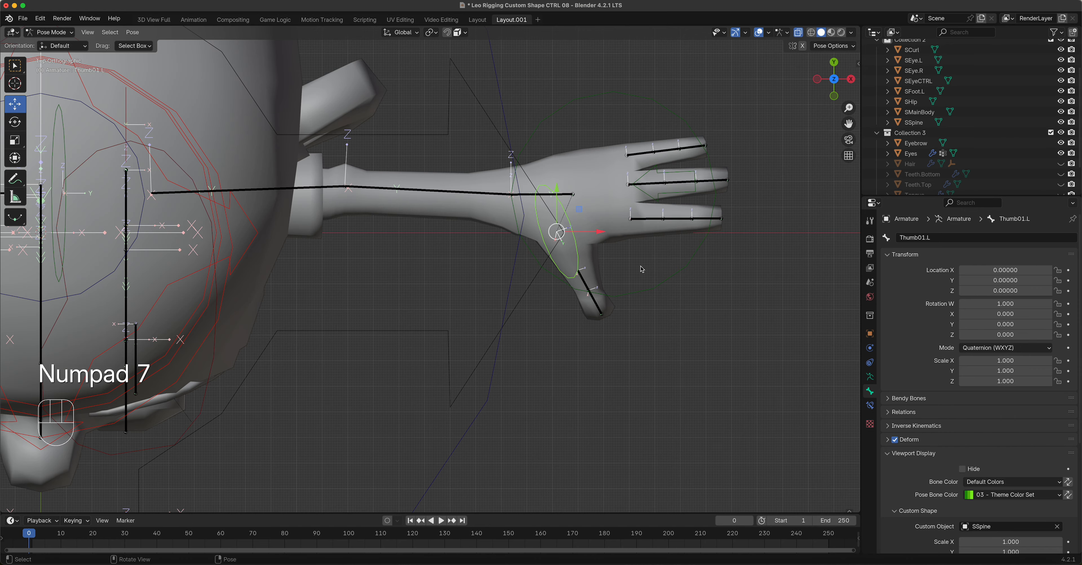
scroll(622, 265, "down", 2, "shift")
middle_click_drag(606, 260, 545, 353, "shift")
scroll(544, 353, "down", 2)
scroll(544, 353, "up", 4)
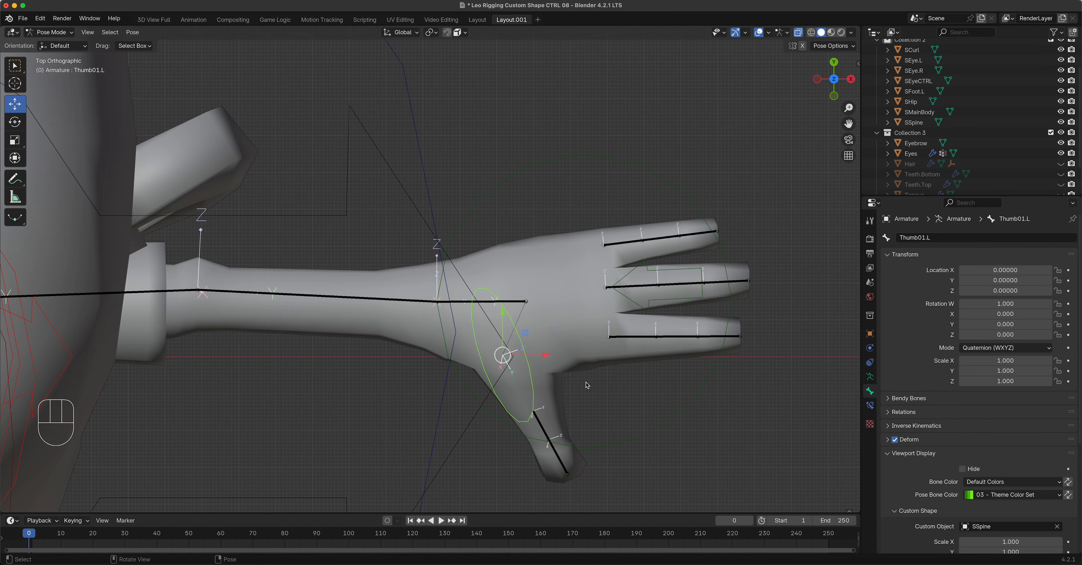
left_click(398, 33)
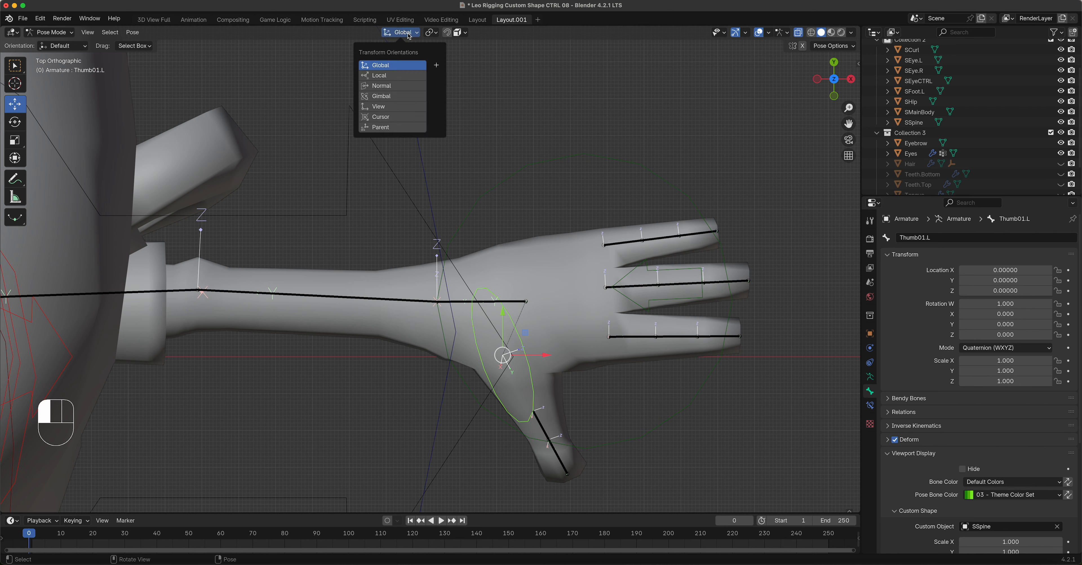
left_click(402, 75)
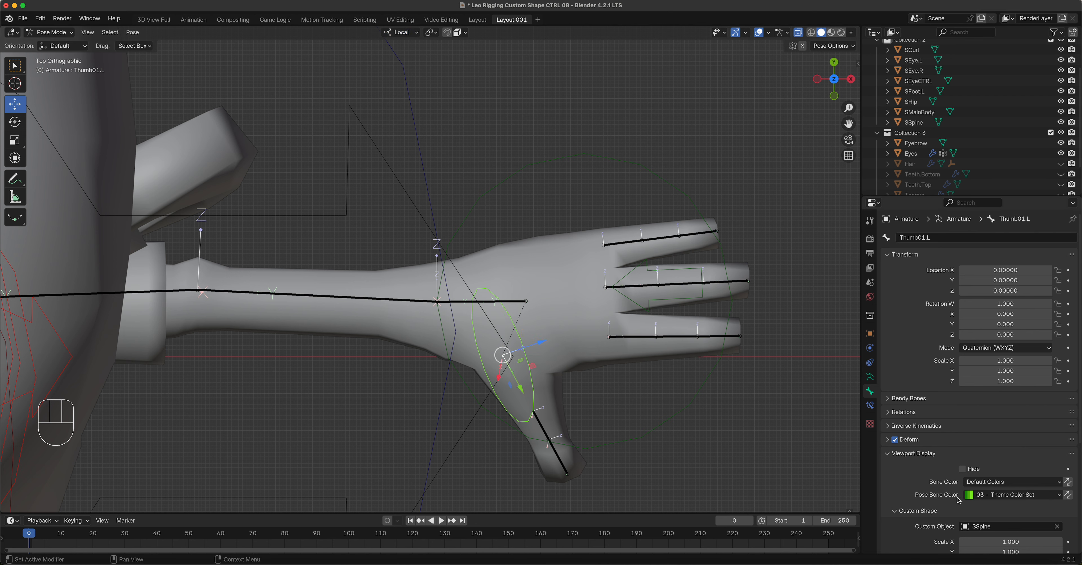
- Set the Thumb01.L custom shape's Y rotation to -20° and its scale to 0.5 on all axes
scroll(958, 500, "down", 5)
mouse_move(1009, 531)
left_mouse_down()
mouse_move(1025, 531)
mouse_move(1008, 532)
left_mouse_up()
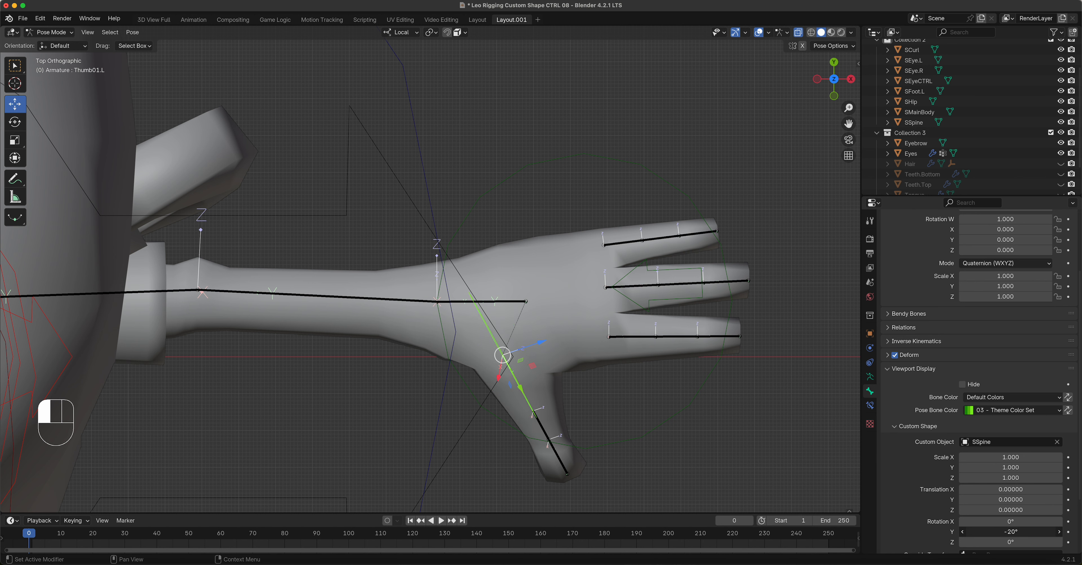
left_click_drag(986, 459, 985, 478)
type("0.5")
key("Return")
- Test-rotate the Thumb01.L bone to check its custom shape and cancel the rotation
middle_click_drag(682, 361, 601, 305)
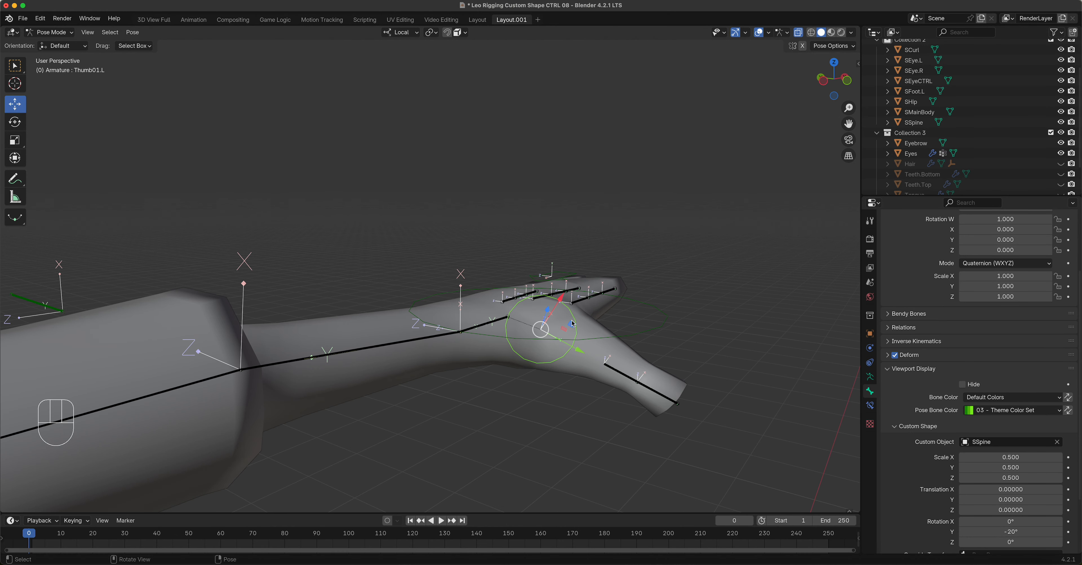
key("r")
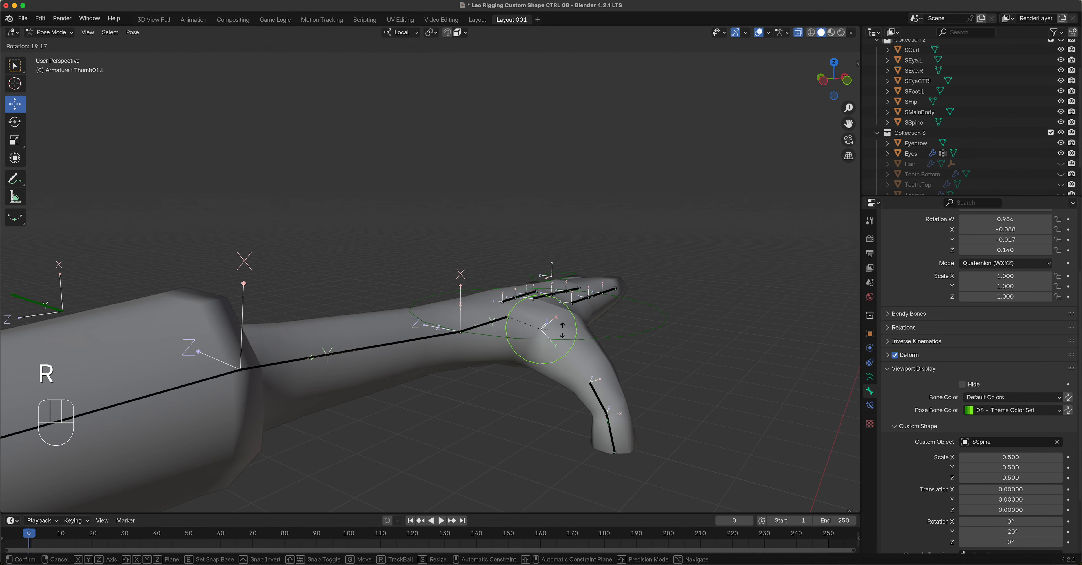
right_click(562, 330)
middle_click_drag(559, 328, 536, 314)
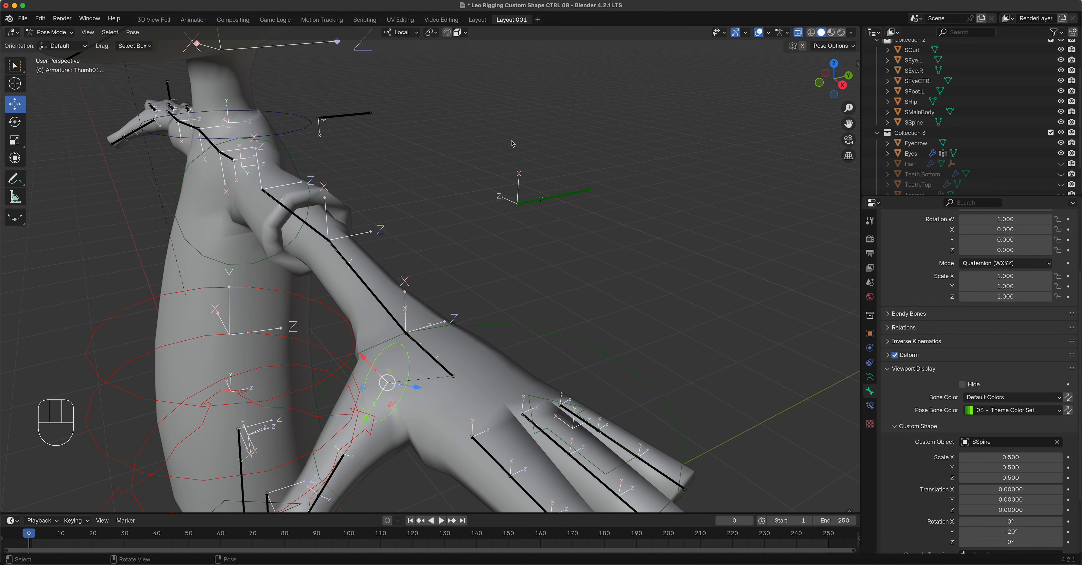
- Switch the transform orientation to Global
left_click(387, 34)
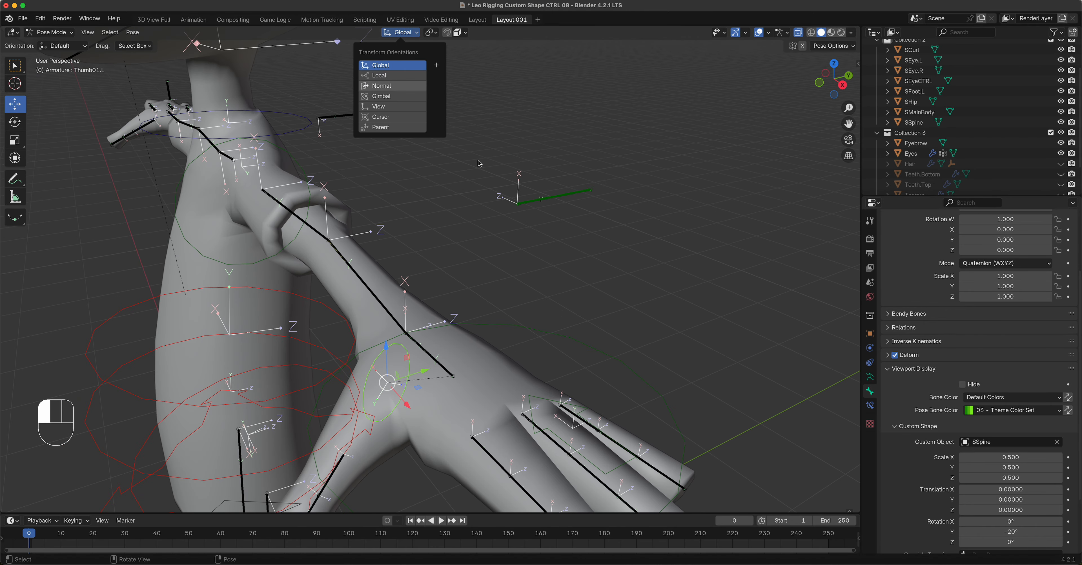
left_click(393, 65)
middle_click_drag(521, 277, 539, 294)
scroll(539, 294, "down", 1)
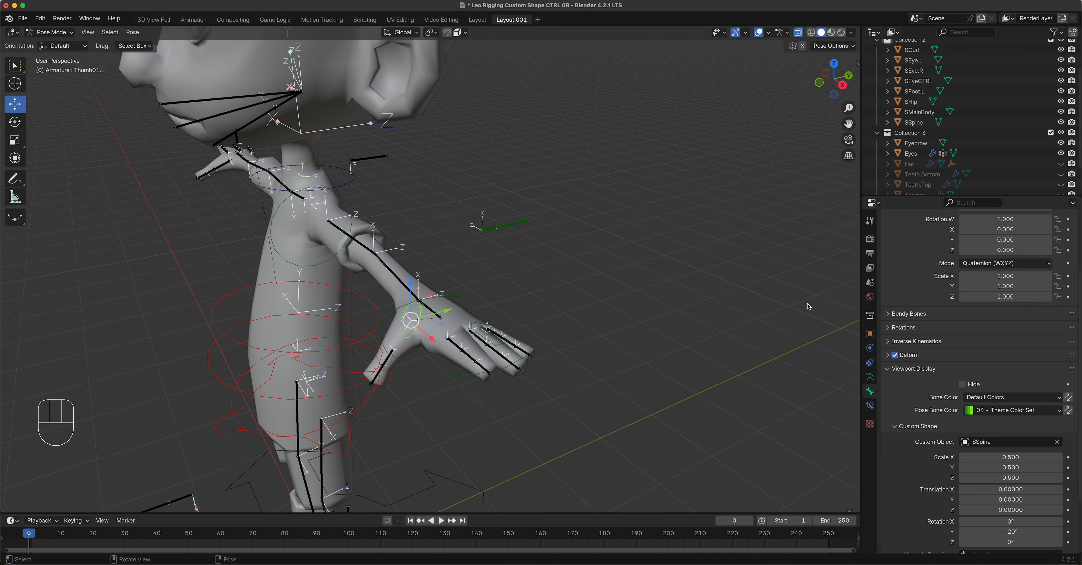
- Select the Toe.L bone and set its pose bone color to 01 - Theme Color Set
left_click(869, 377)
scroll(539, 284, "down", 3)
middle_click_drag(479, 237, 499, 280, "shift")
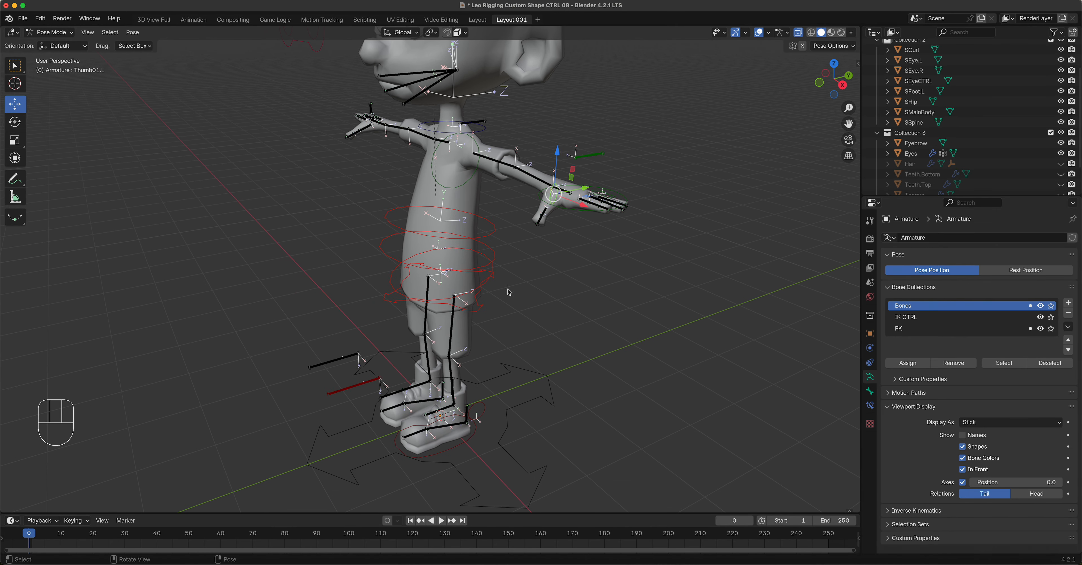
scroll(445, 418, "down", 2)
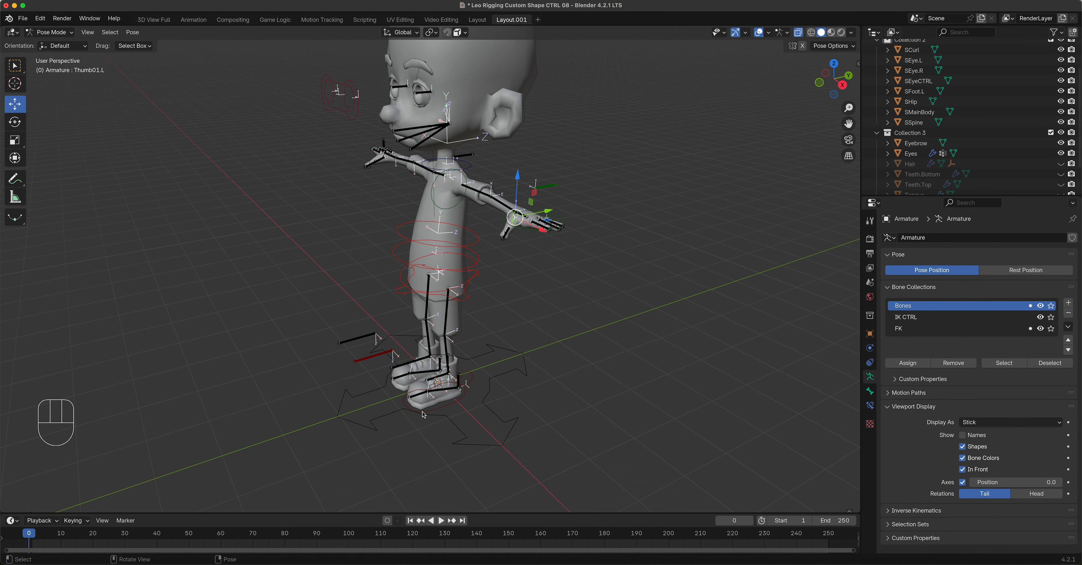
scroll(422, 412, "up", 4)
middle_click_drag(439, 346, 458, 181, "shift")
scroll(458, 181, "up", 3)
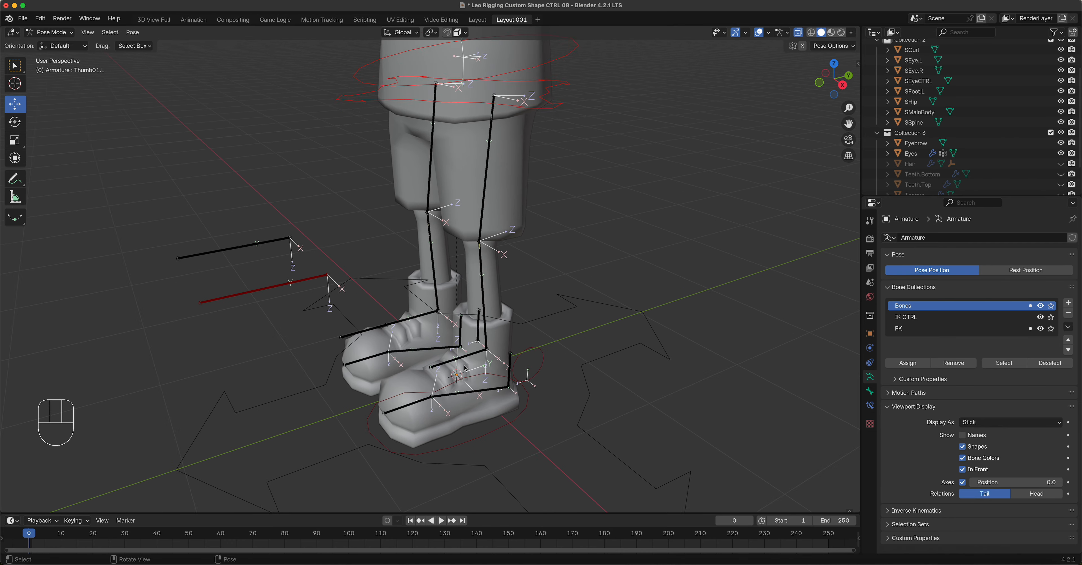
middle_click_drag(478, 263, 478, 178, "shift")
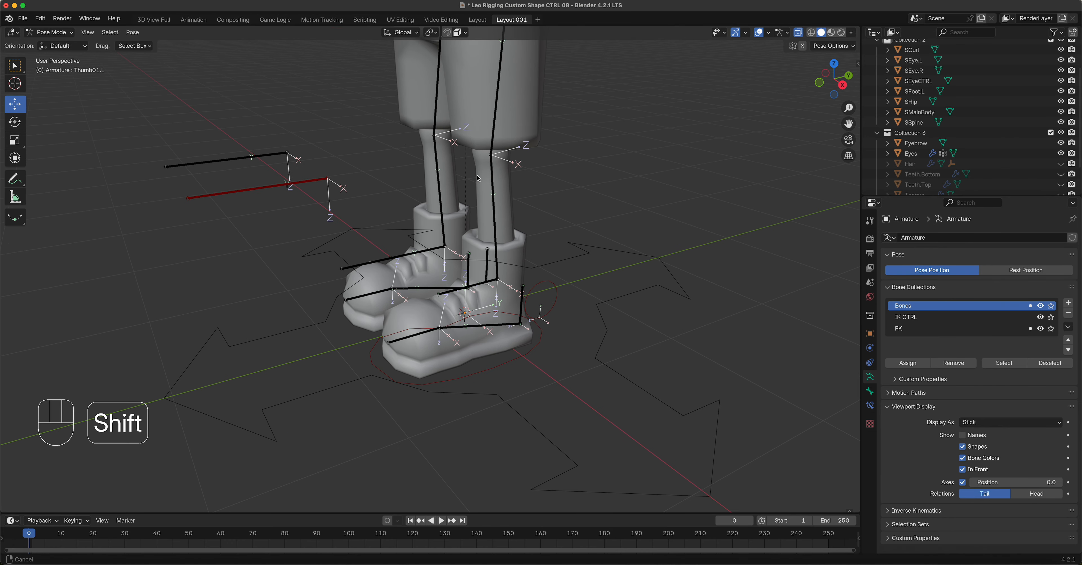
left_click(413, 336)
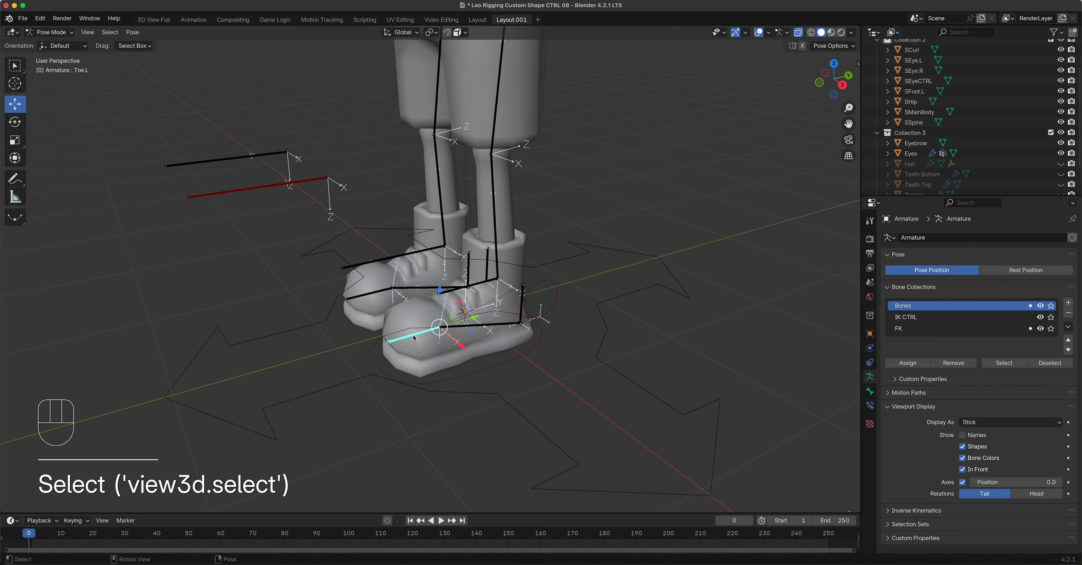
left_click(870, 391)
left_click(990, 495)
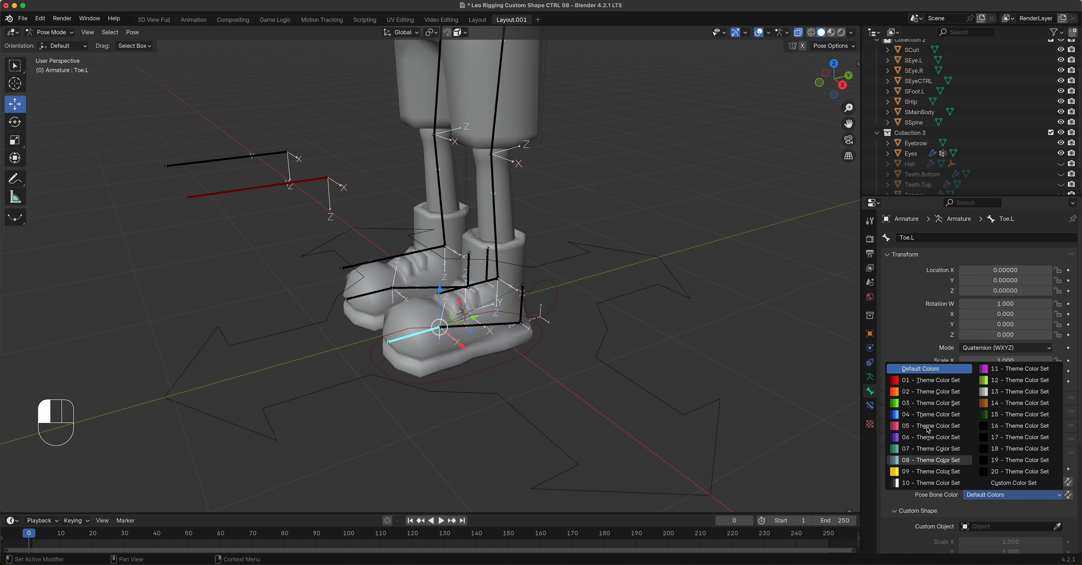
left_click(919, 381)
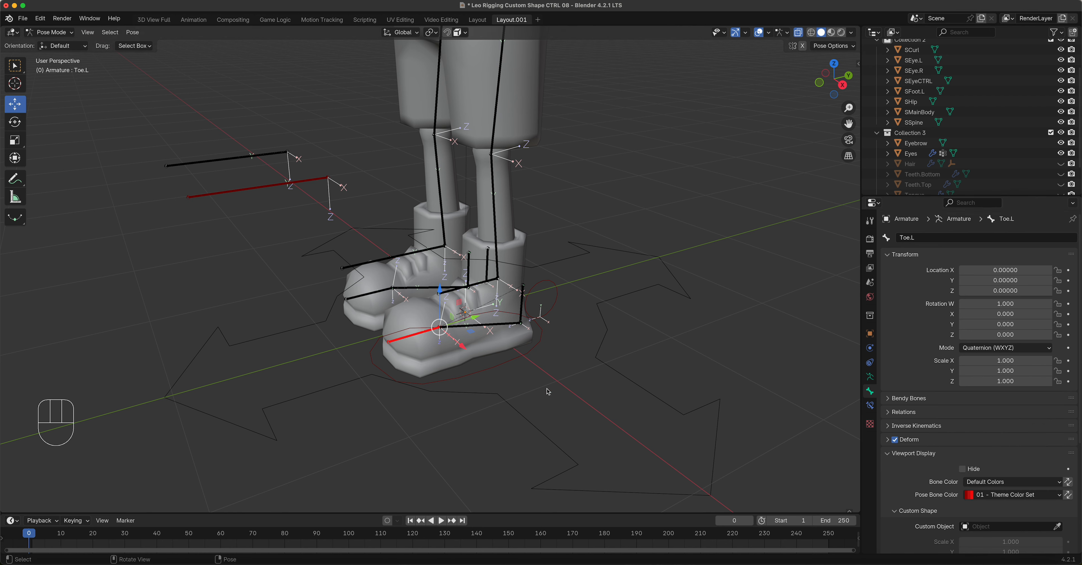
- Assign SSpine as the Toe.L bone's custom shape object
left_click(1014, 526)
type("s")
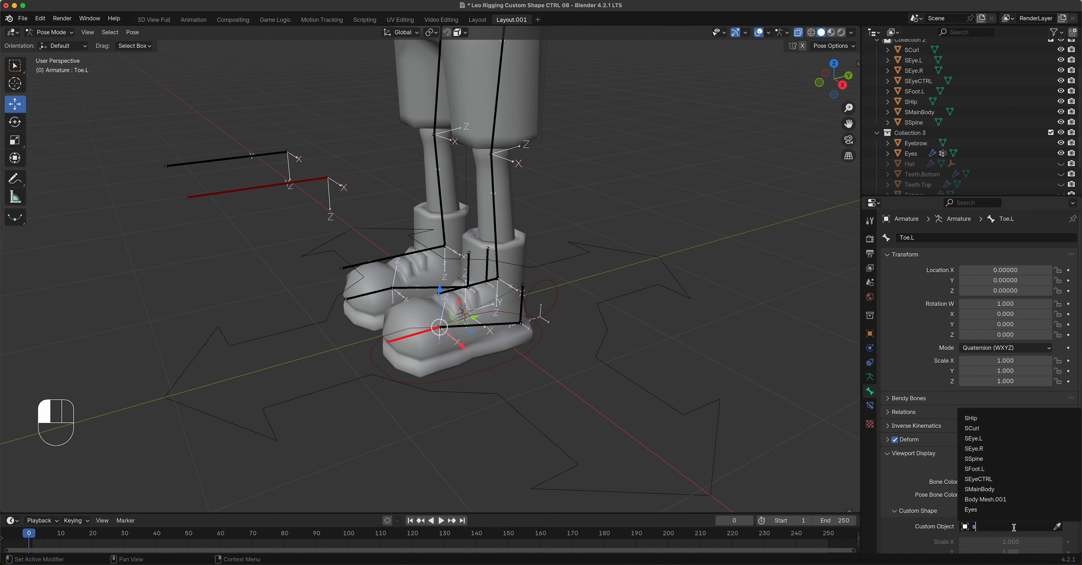
left_click(1010, 461)
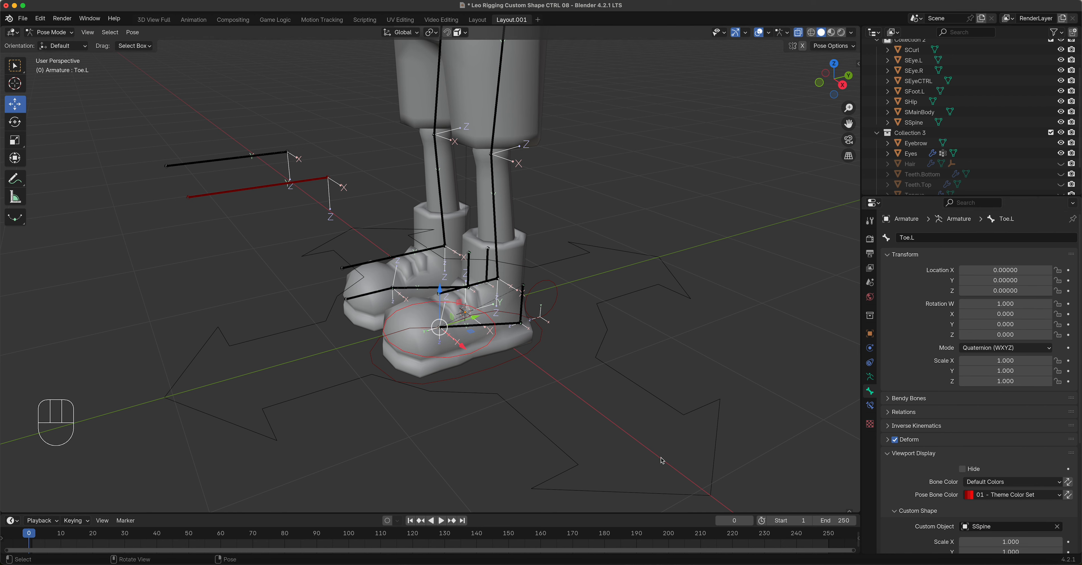
- Show the left foot from the right view and set the Toe.L custom shape's Y rotation to 90°
key("KP_3")
scroll(663, 460, "down", 8)
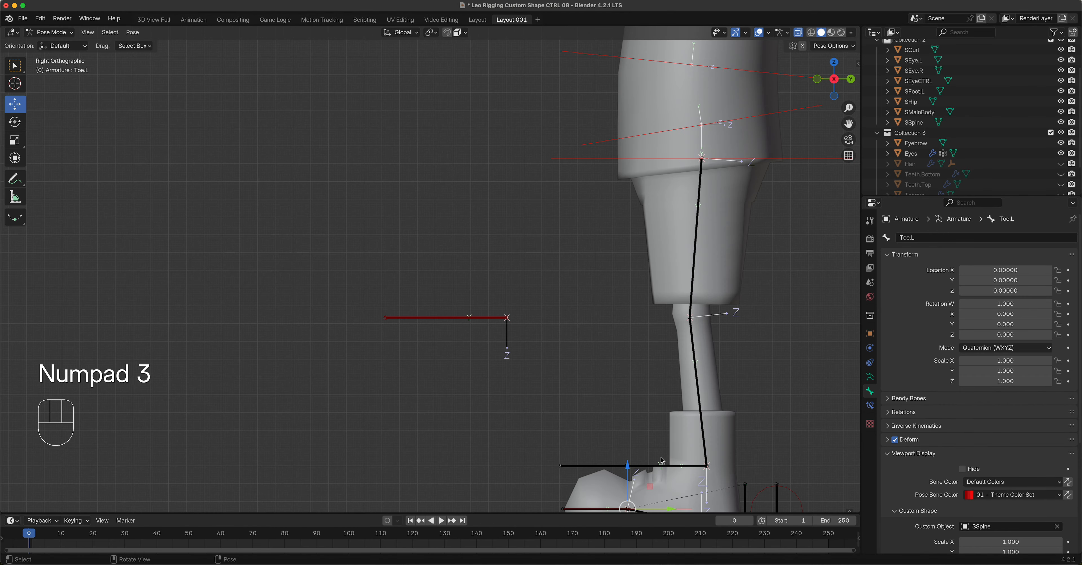
middle_click_drag(660, 458, 540, 323, "shift")
scroll(540, 322, "up", 4)
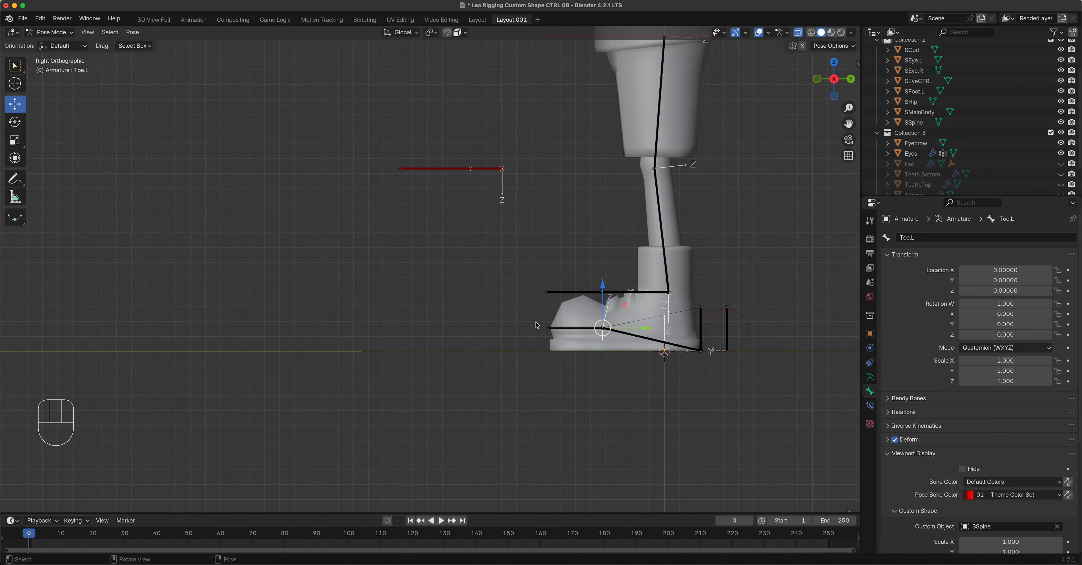
middle_click_drag(653, 376, 516, 330, "shift")
scroll(517, 329, "up", 4)
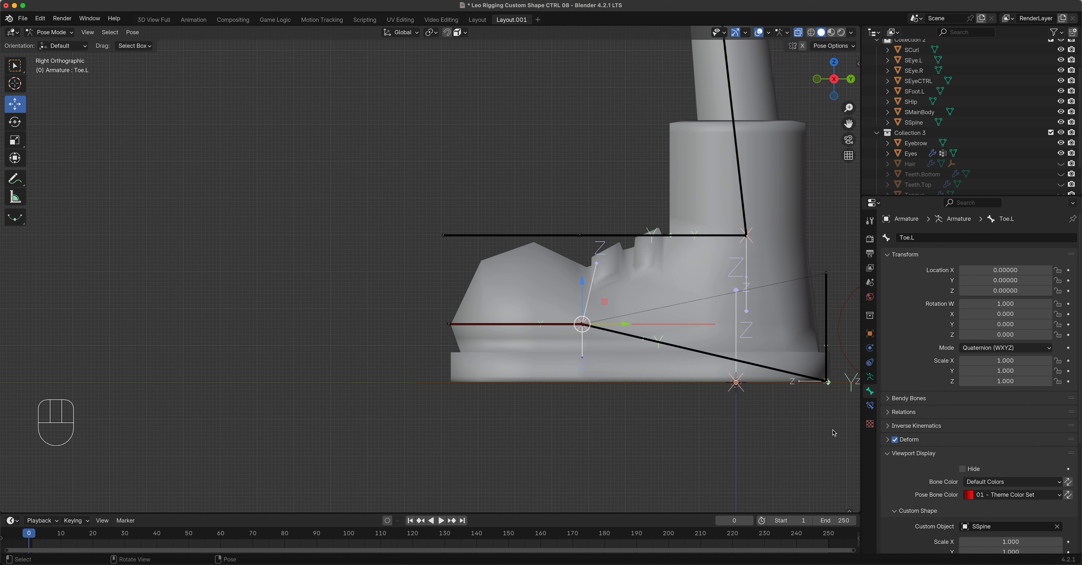
scroll(942, 497, "down", 5)
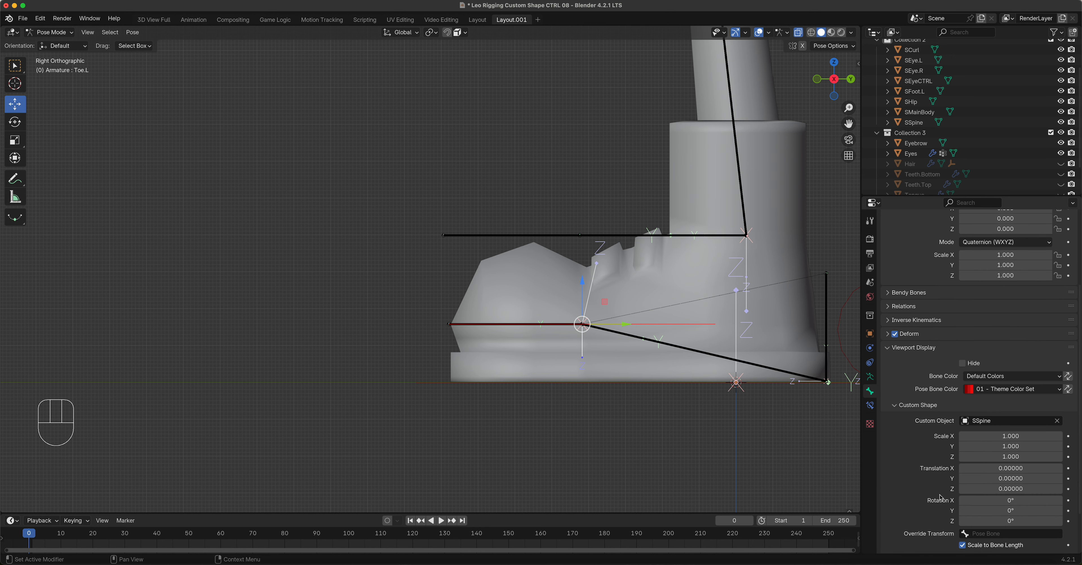
left_click_drag(992, 500, 1037, 511)
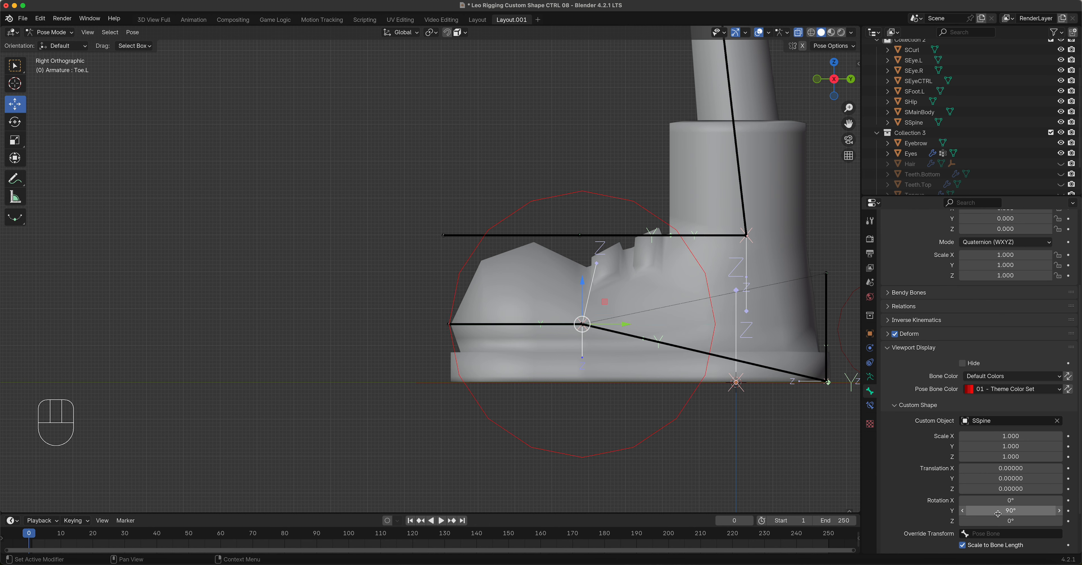
- Set the Toe.L custom shape's scale to 0.5 on all axes and its Y translation to 0.18
mouse_move(1008, 437)
left_mouse_down()
mouse_move(1009, 457)
mouse_move(1010, 429)
left_mouse_up()
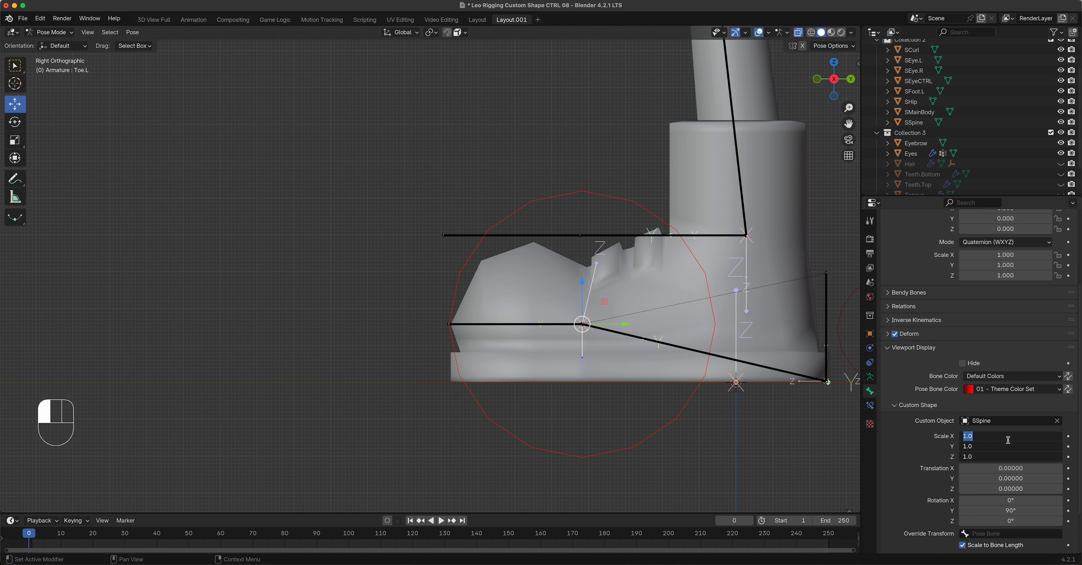
type("0.5")
key("Return")
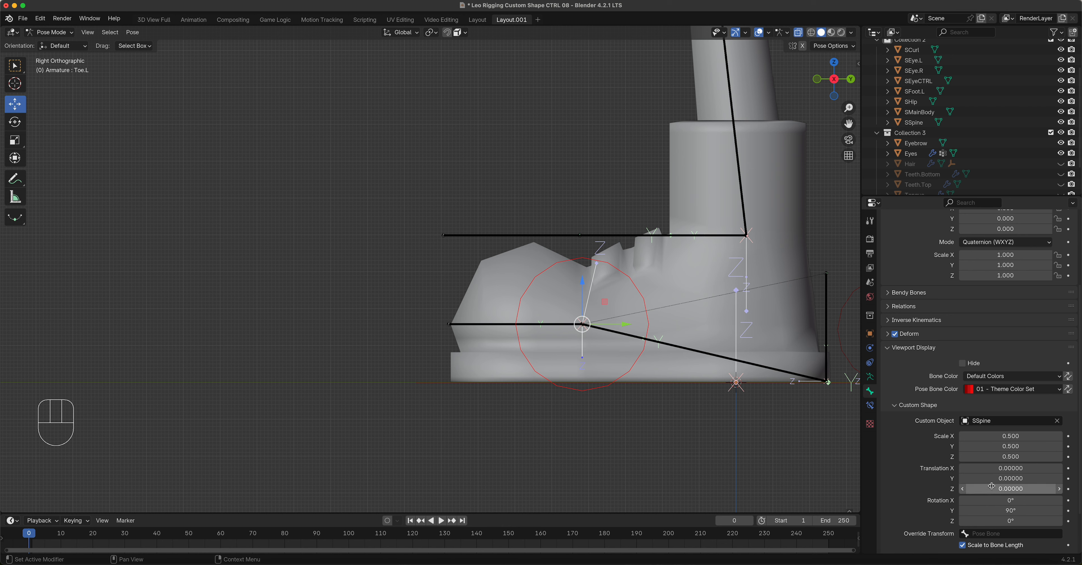
left_click_drag(1011, 478, 1048, 478)
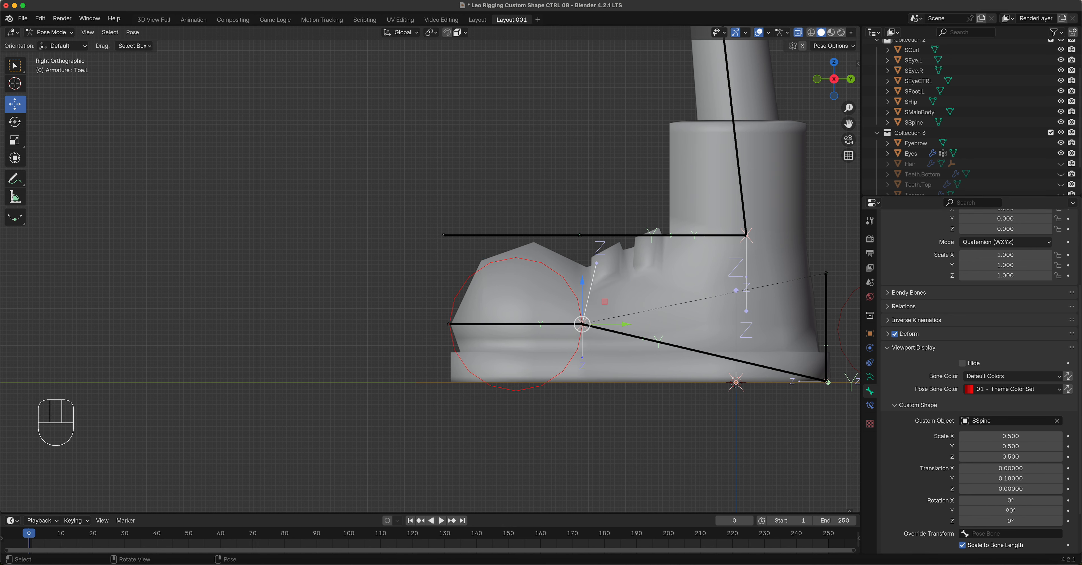
- Test-rotate the Toe.L bone in the right view and cancel the rotation
key("r")
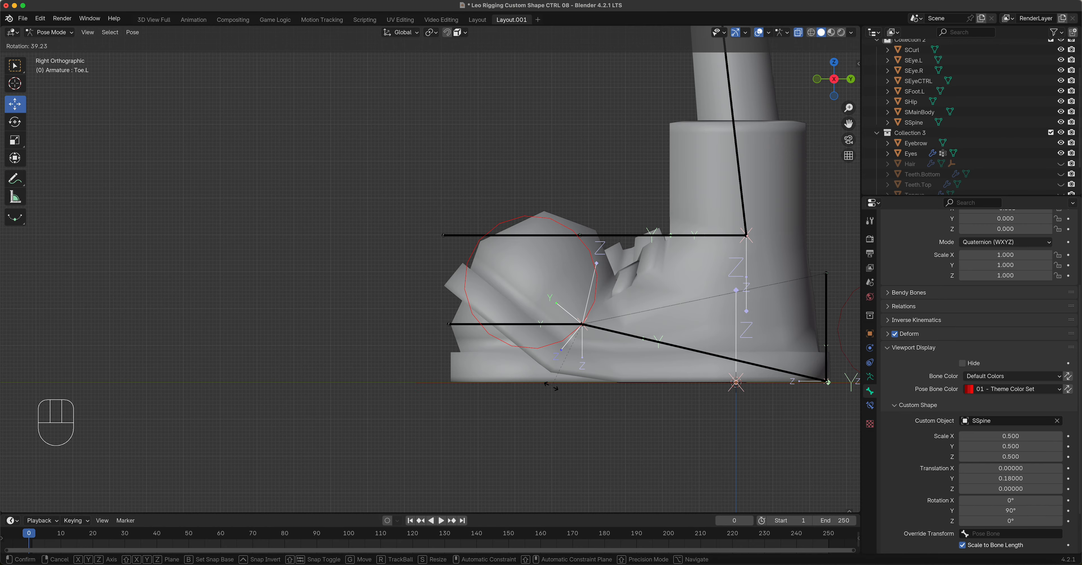
right_click(592, 365)
scroll(589, 388, "down", 3)
middle_click_drag(590, 387, 551, 331)
middle_click_drag(391, 191, 578, 364, "shift")
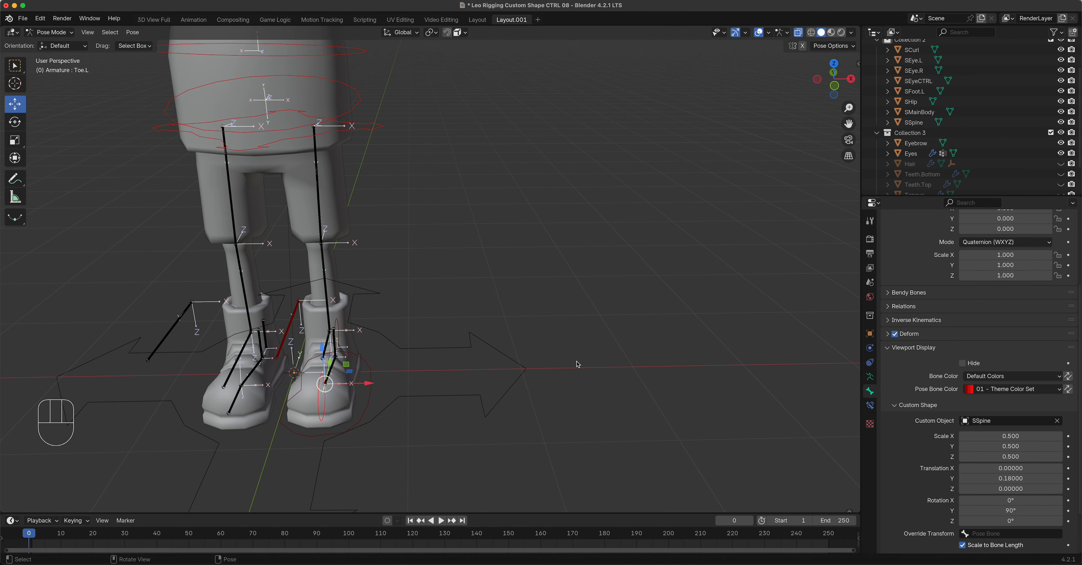
- Show the whole character from the front view and save the file
key("KP_1")
scroll(542, 296, "down", 4)
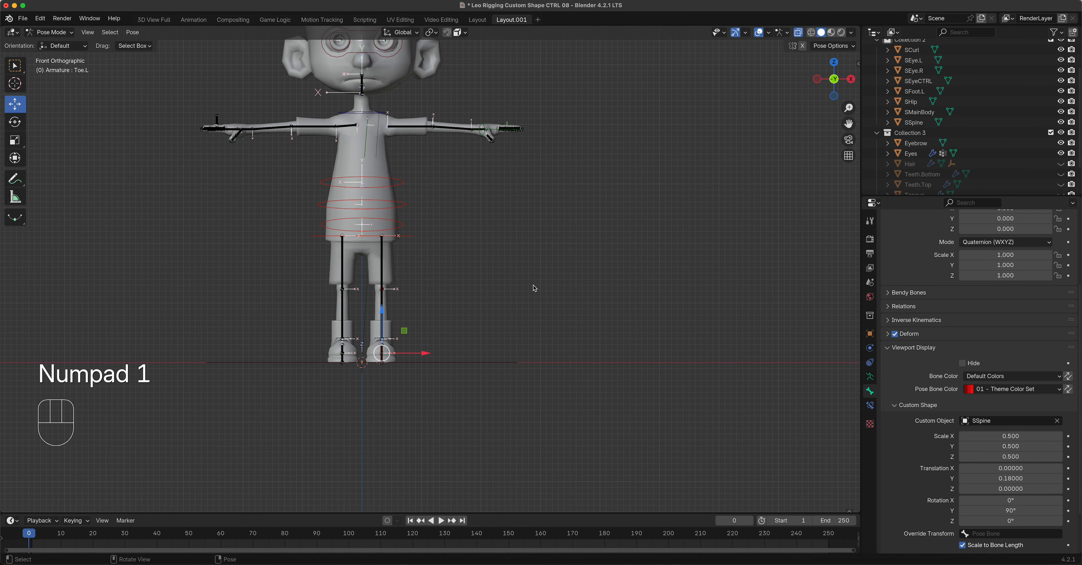
key("super+s")
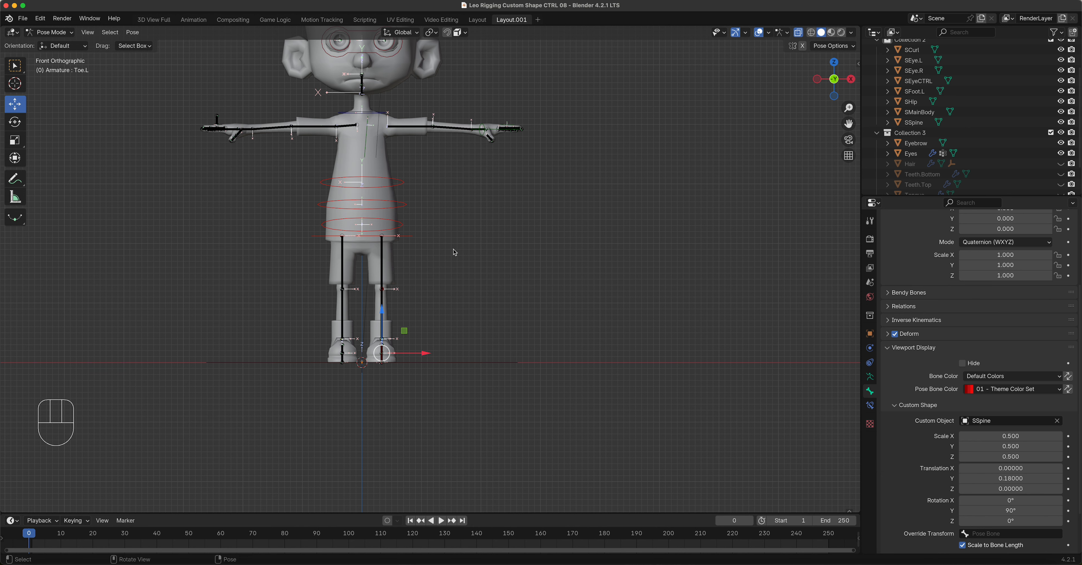
middle_click_drag(461, 237, 561, 340, "shift")
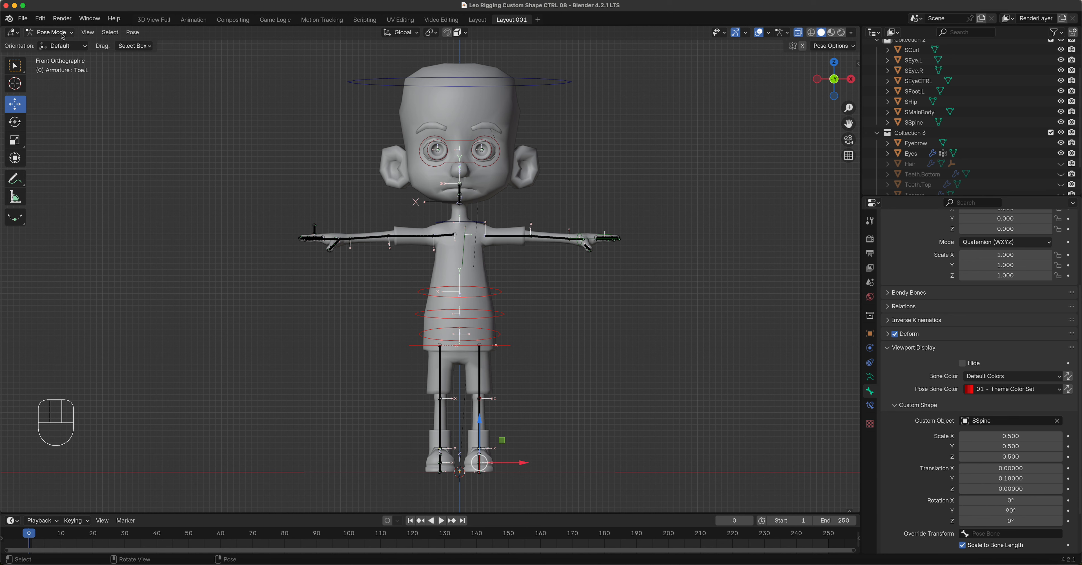
- Enter the armature's Edit Mode and delete all arm, hand, leg and foot bones on the character's right side
left_click(50, 32)
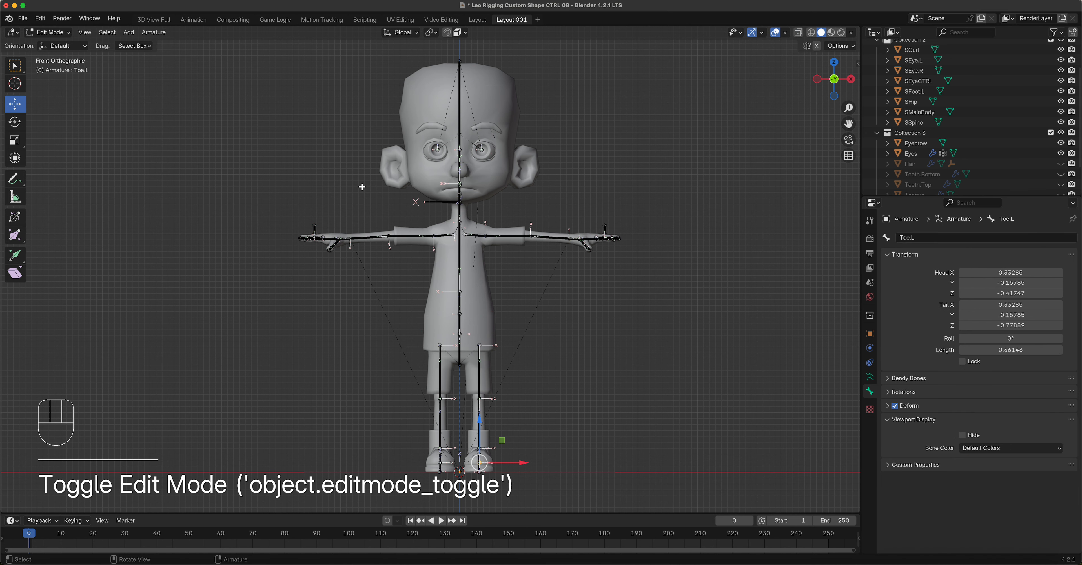
left_click_drag(269, 213, 455, 254)
left_click_drag(412, 349, 454, 493, "shift")
middle_click_drag(569, 327, 497, 349)
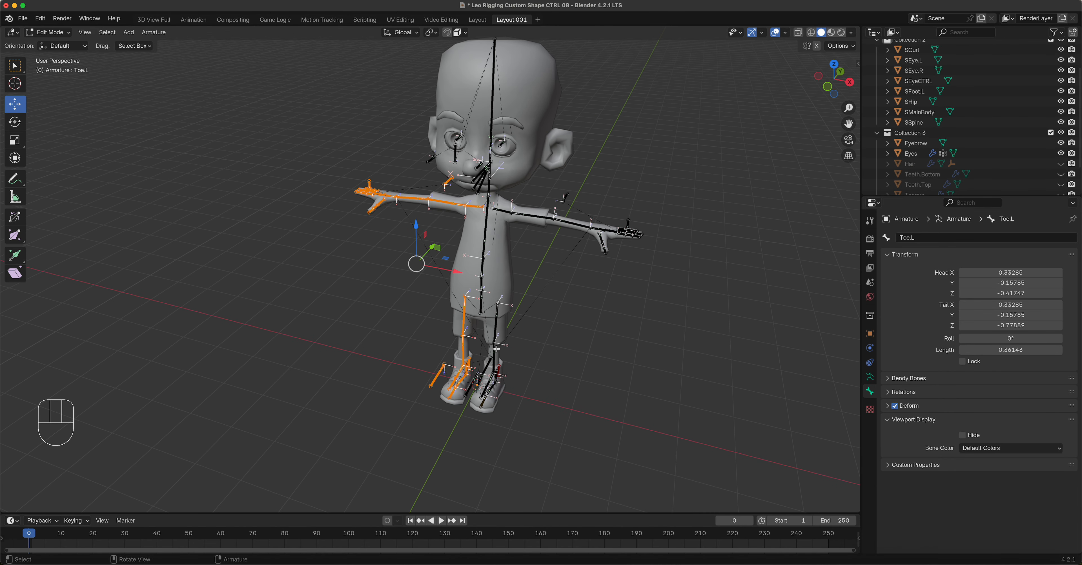
key("x")
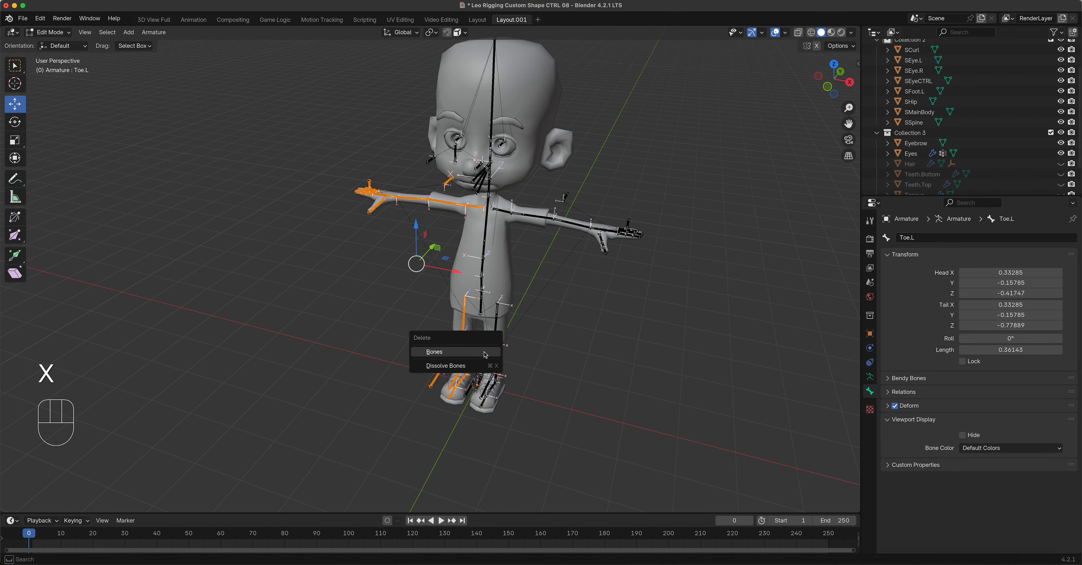
left_click(486, 355)
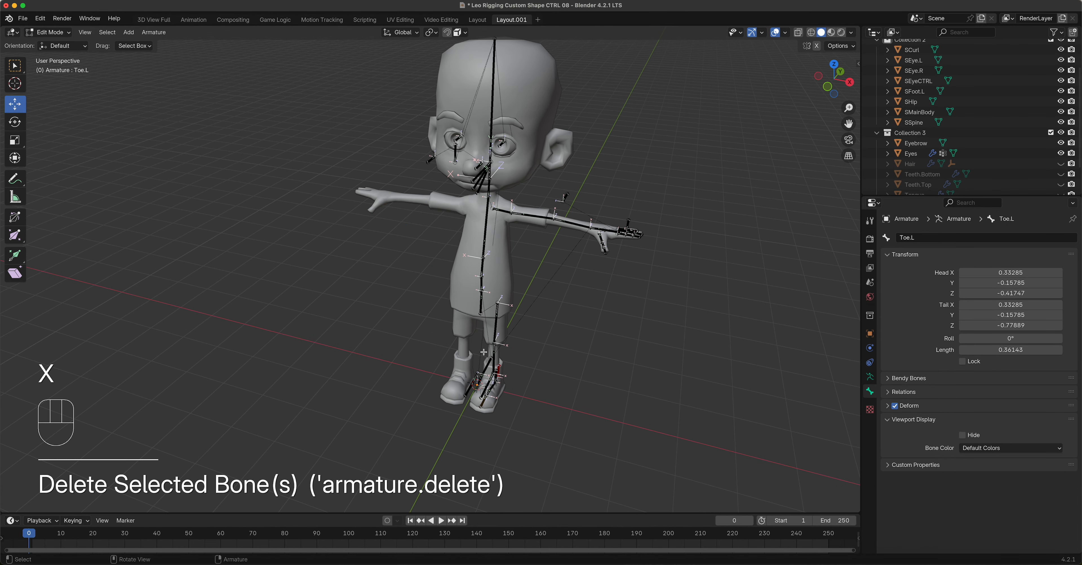
- Select the character's left arm and leg bones in the front view and symmetrize them to the other side
key("KP_1")
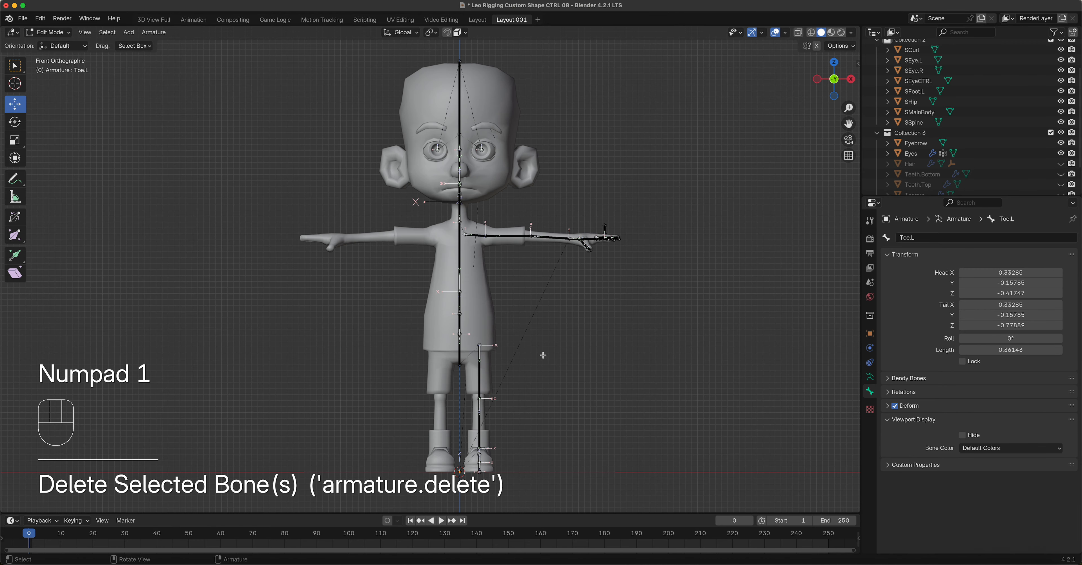
left_click_drag(464, 223, 682, 274)
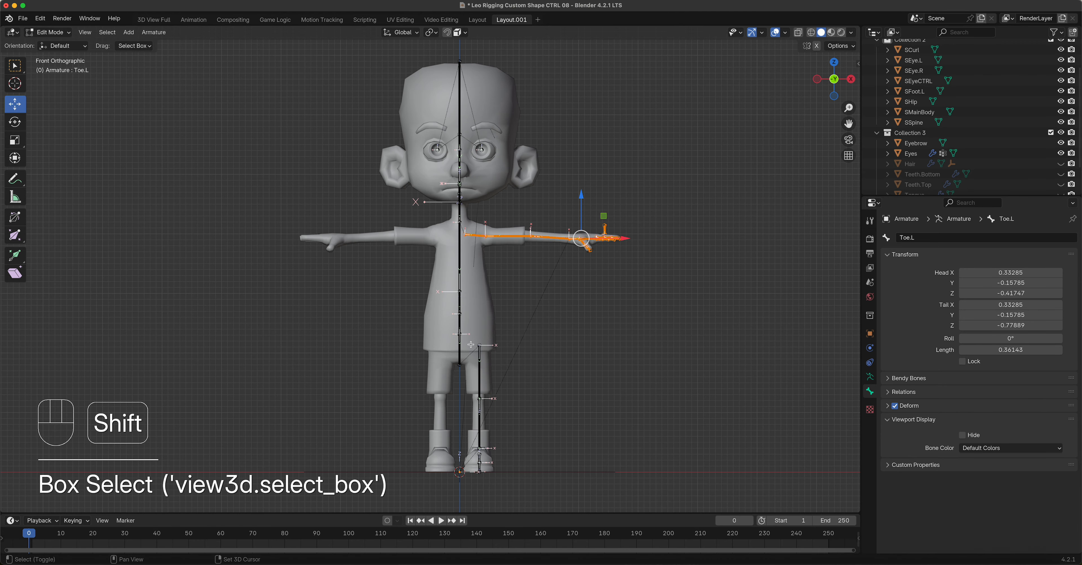
left_click_drag(474, 339, 521, 515, "shift")
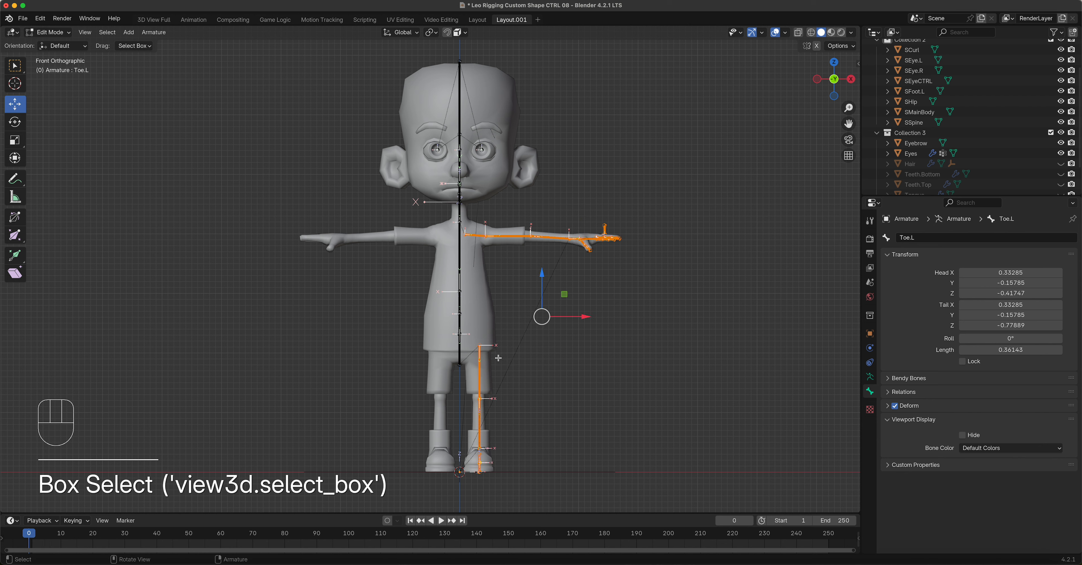
right_click(478, 368)
left_click(462, 438)
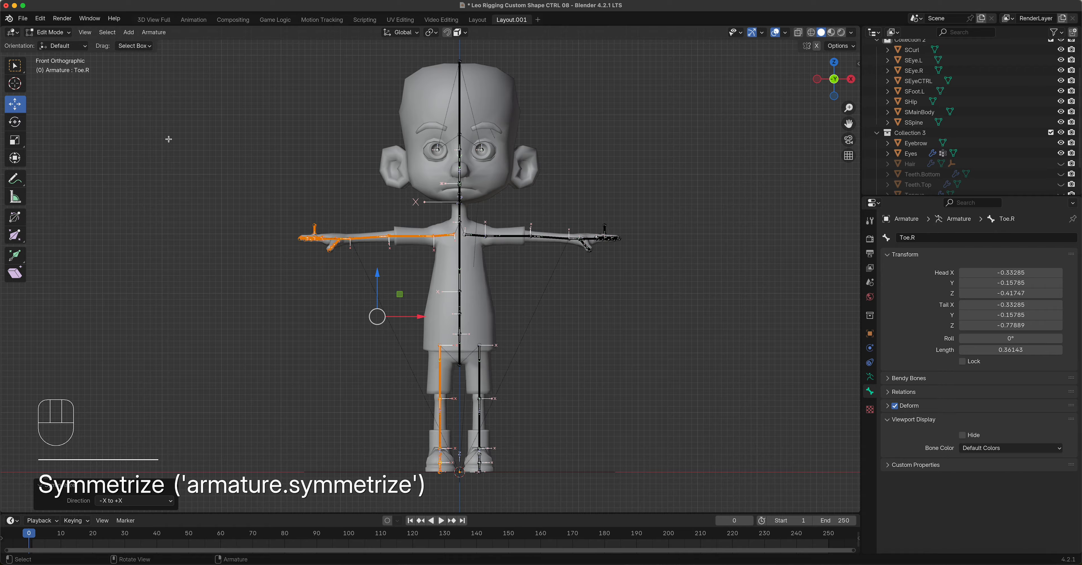
- Switch the armature to Pose Mode and test-move the Foot.CTRL.R and Hand.CTRL.R bones, cancelling both moves
left_click(48, 32)
left_click(50, 67)
middle_click_drag(395, 281, 507, 378)
left_click(412, 365)
key("g")
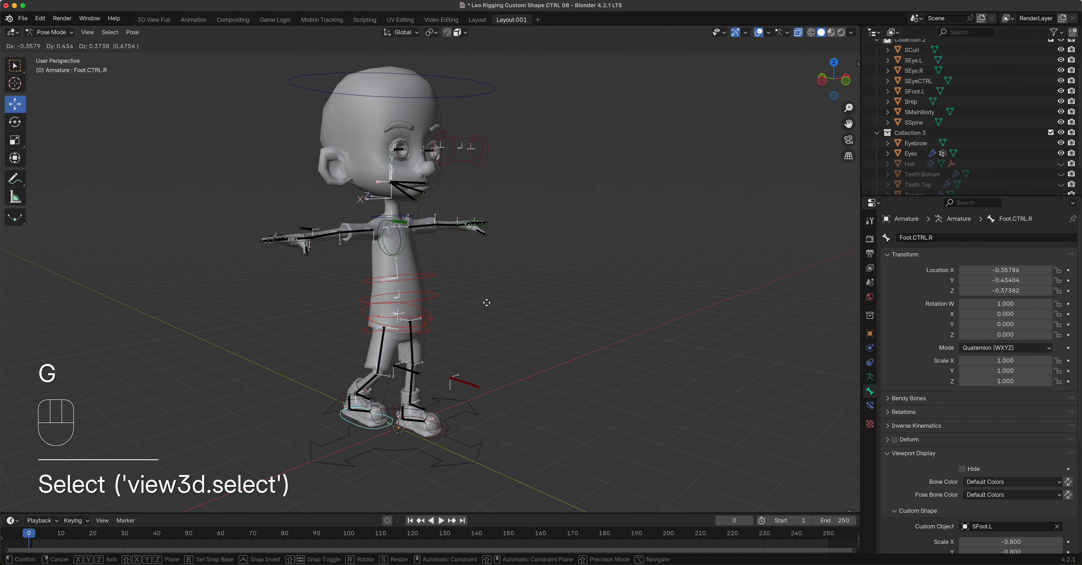
right_click(414, 269)
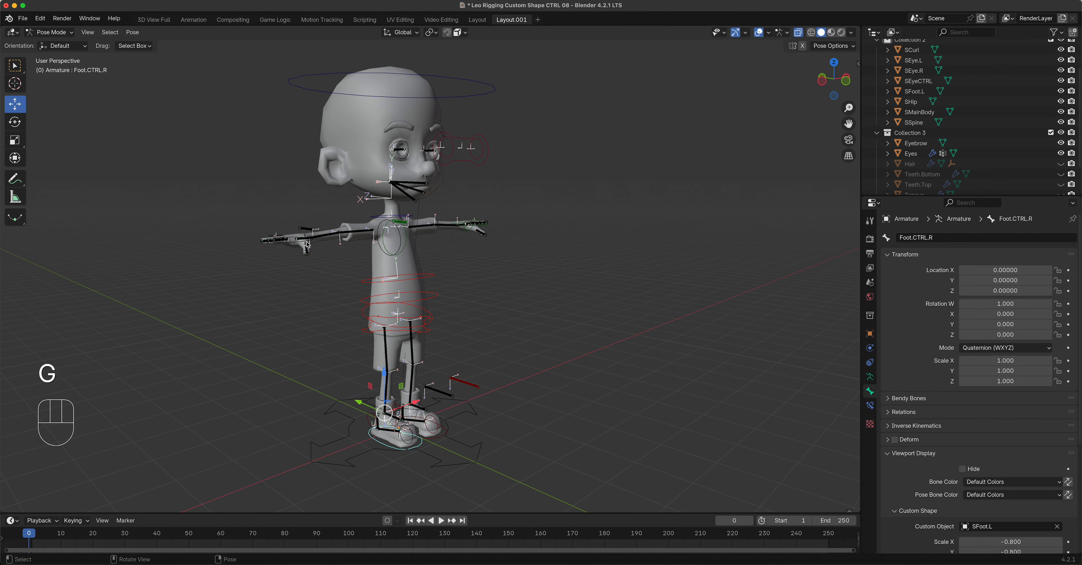
left_click(293, 246)
key("g")
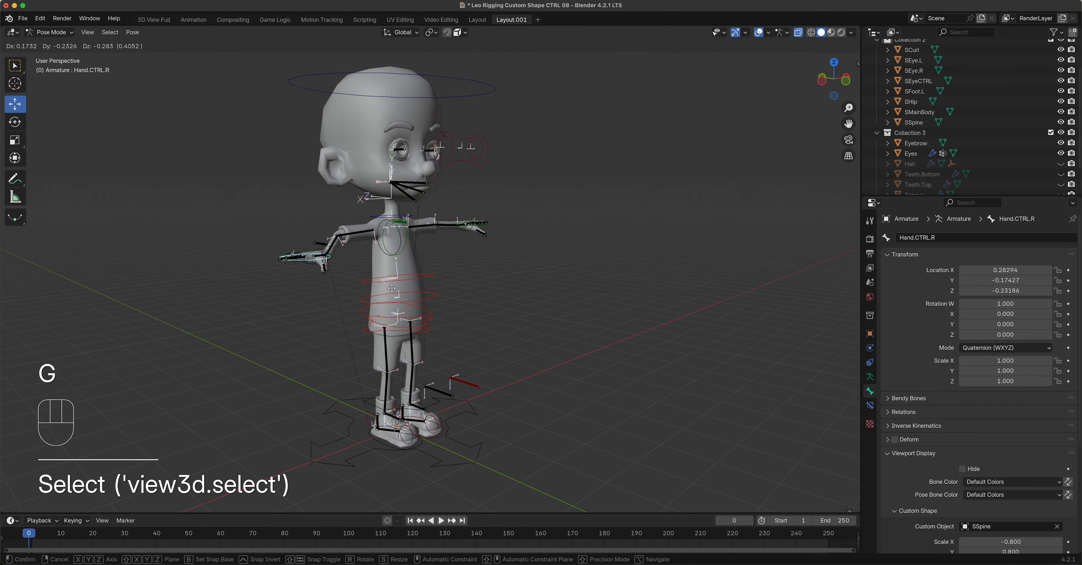
right_click(422, 286)
- Examine the bones around the character's head and arms and open the armature's bone collection settings
middle_click_drag(505, 290, 366, 287)
scroll(367, 287, "up", 4)
middle_click_drag(594, 96, 441, 221, "shift")
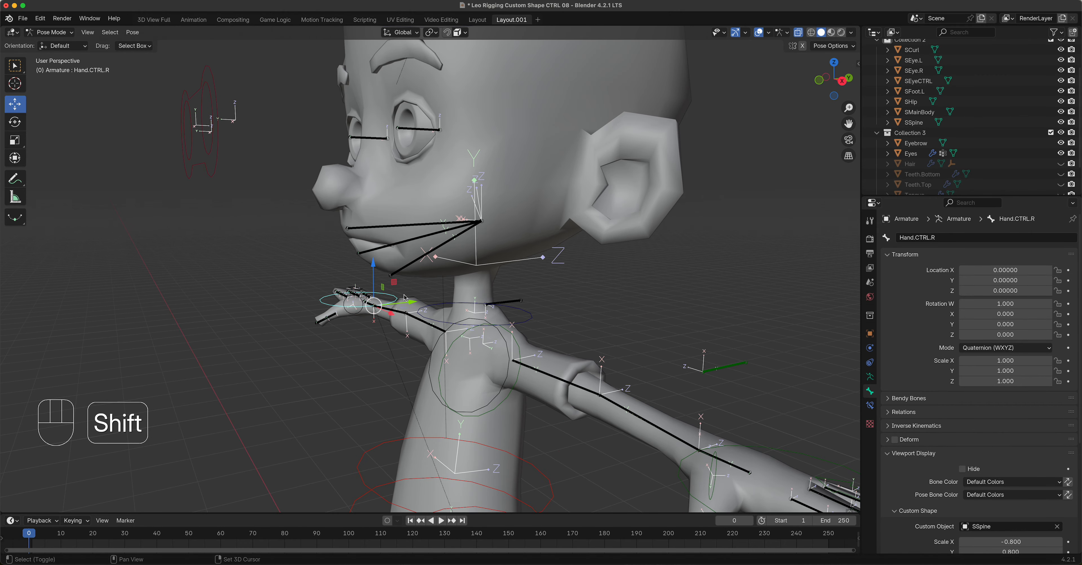
scroll(470, 266, "down", 5)
middle_click_drag(426, 314, 474, 269, "shift")
scroll(475, 268, "up", 4)
middle_click_drag(506, 217, 475, 295, "shift")
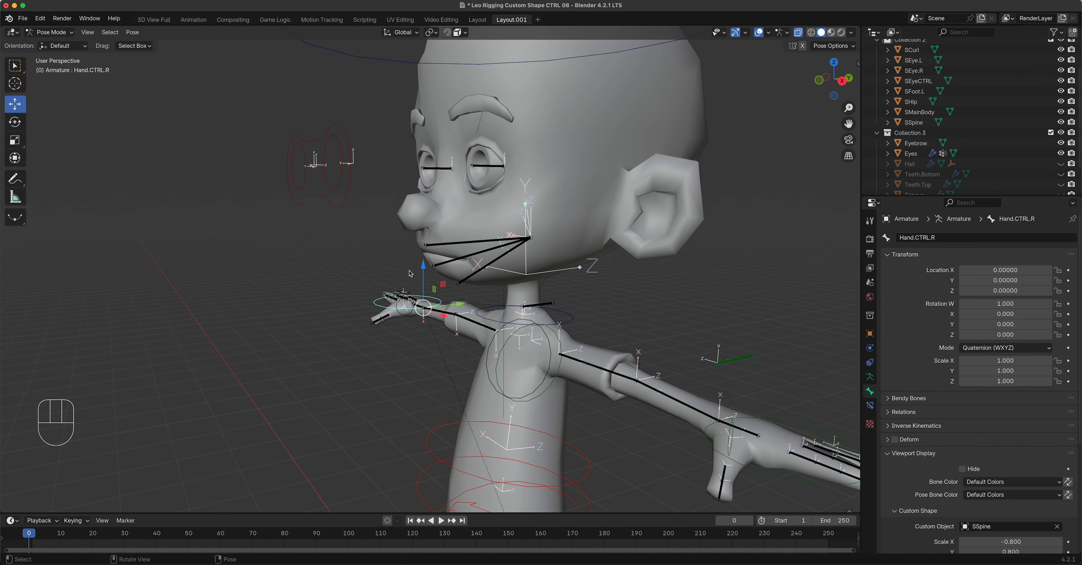
middle_click_drag(454, 207, 502, 220)
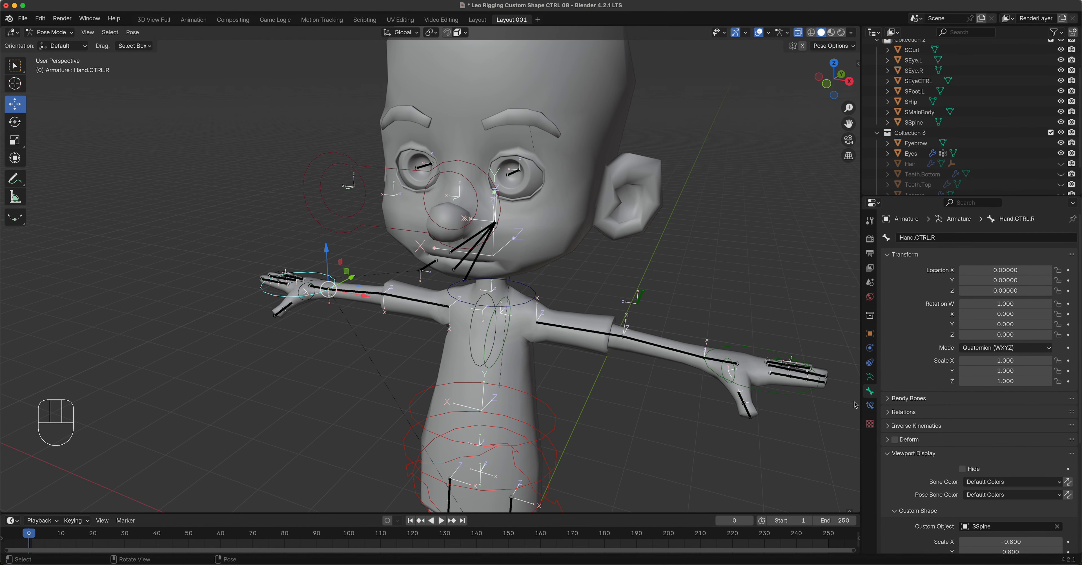
left_click(870, 376)
middle_click_drag(683, 352, 552, 378, "shift")
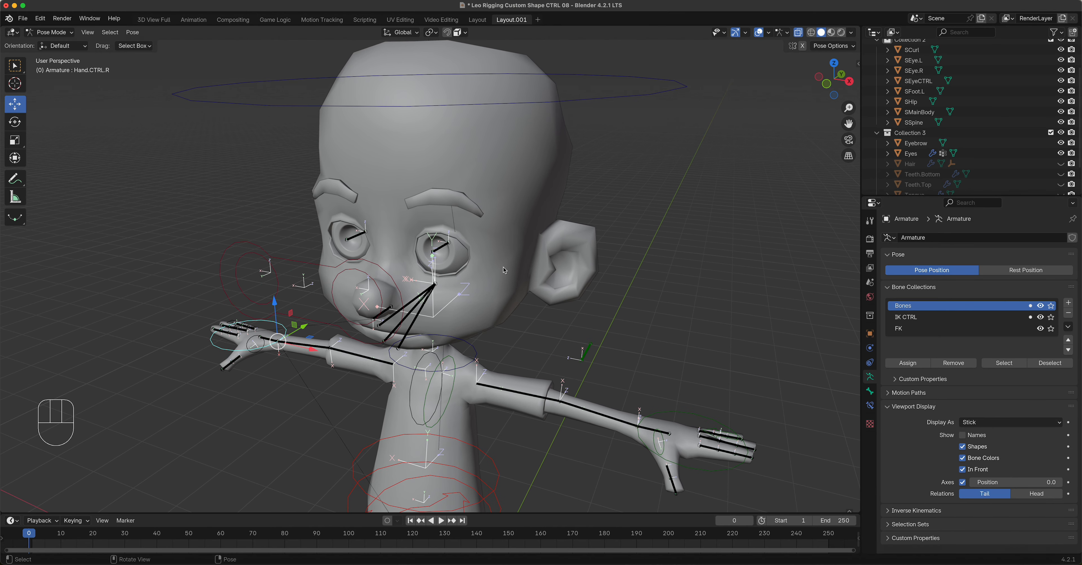
- Assign both eye bones to the Bones collection and toggle its visibility to check which bones it hides
left_click(445, 250)
left_click(358, 239, "shift")
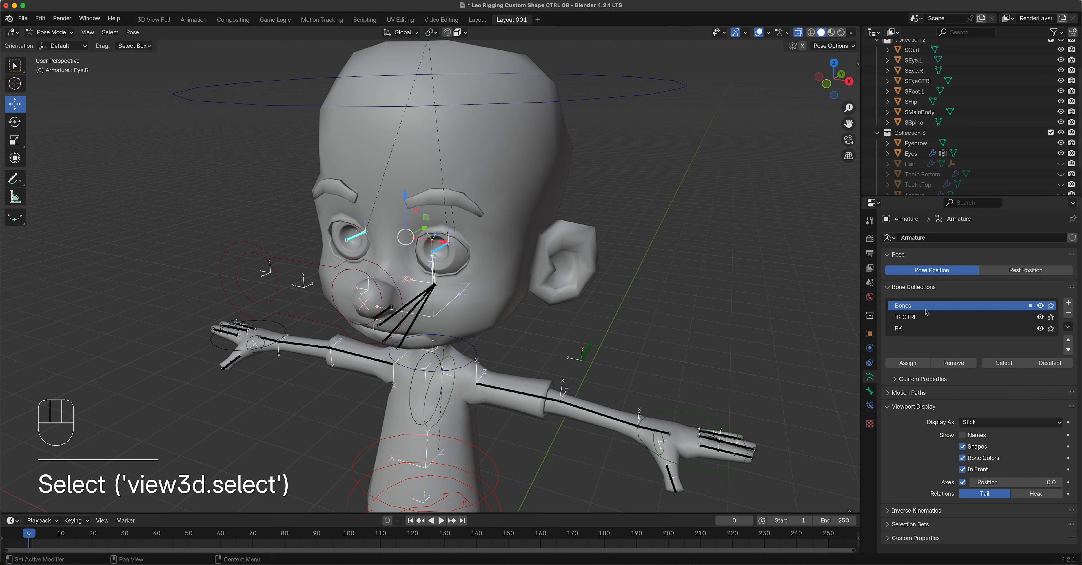
left_click(910, 363)
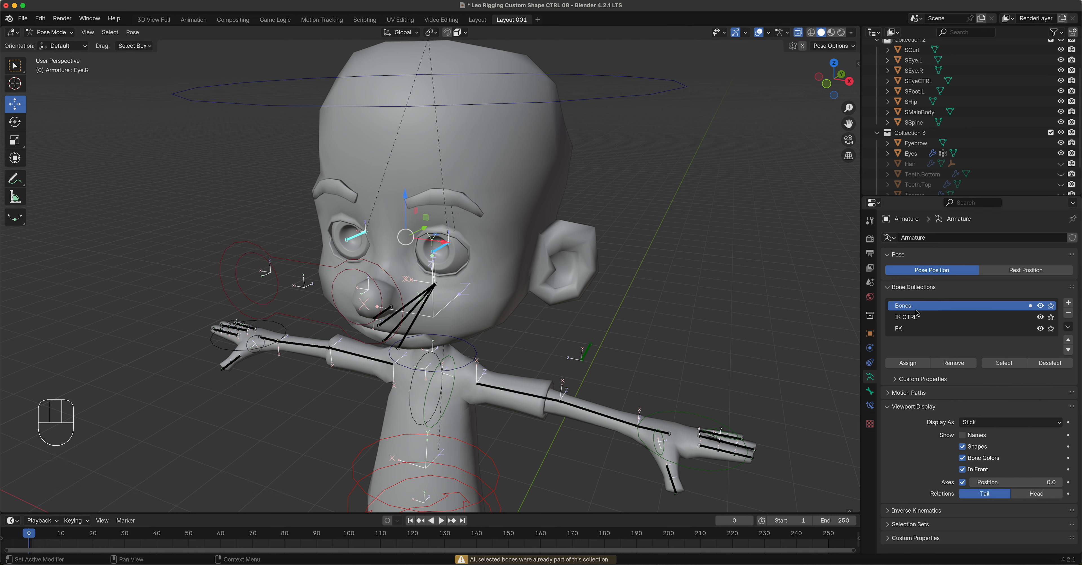
left_click(1040, 306)
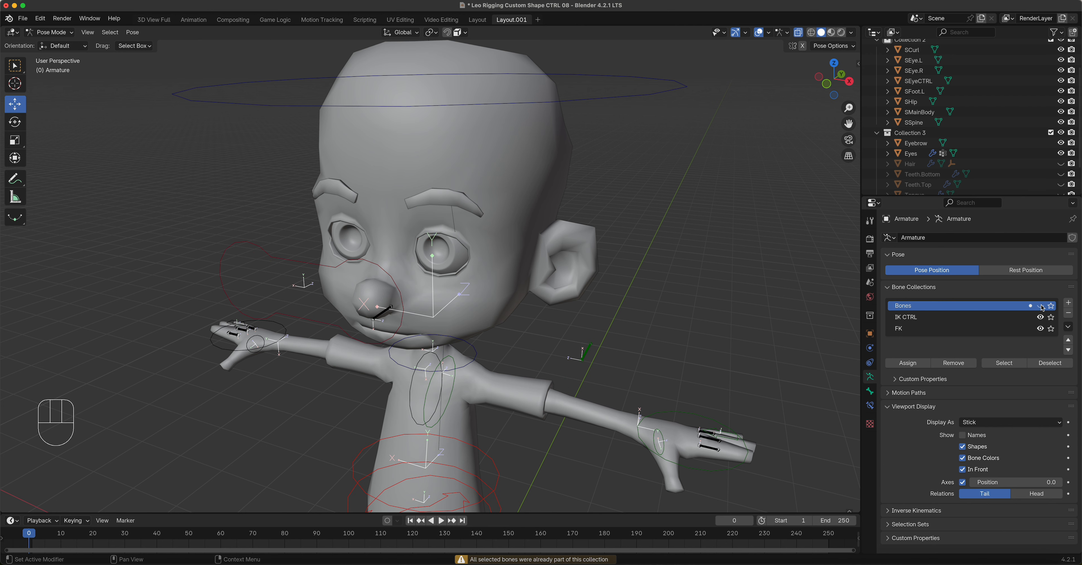
left_click(1041, 306)
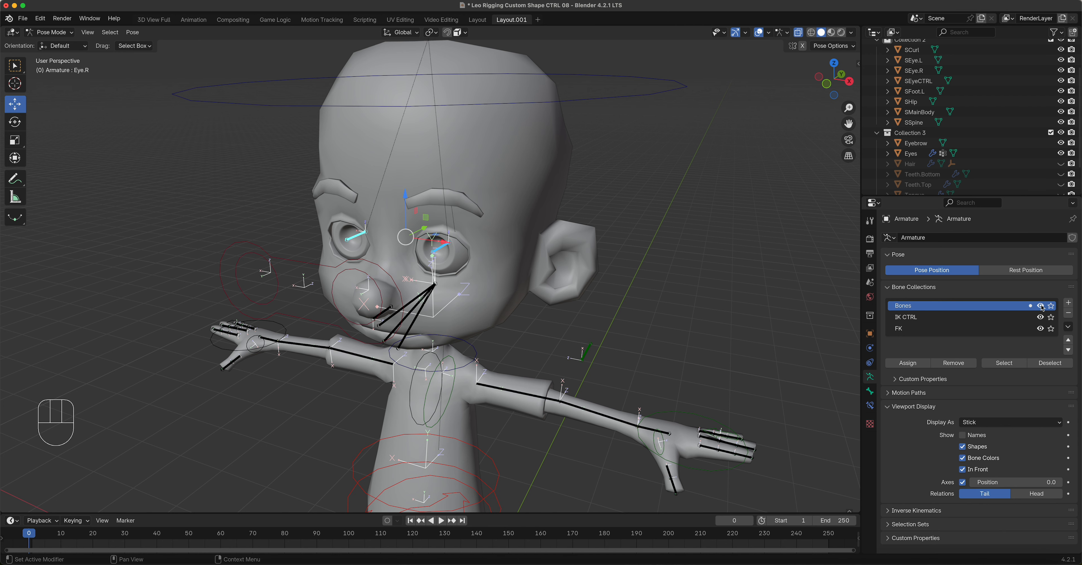
left_click(1041, 306)
left_click(1041, 306)
left_click(1041, 306)
left_click(1041, 306)
- Remove both round eye control bones from the Bones collection and assign them to the IK CTRL collection
left_click(378, 300)
left_click(283, 276, "shift")
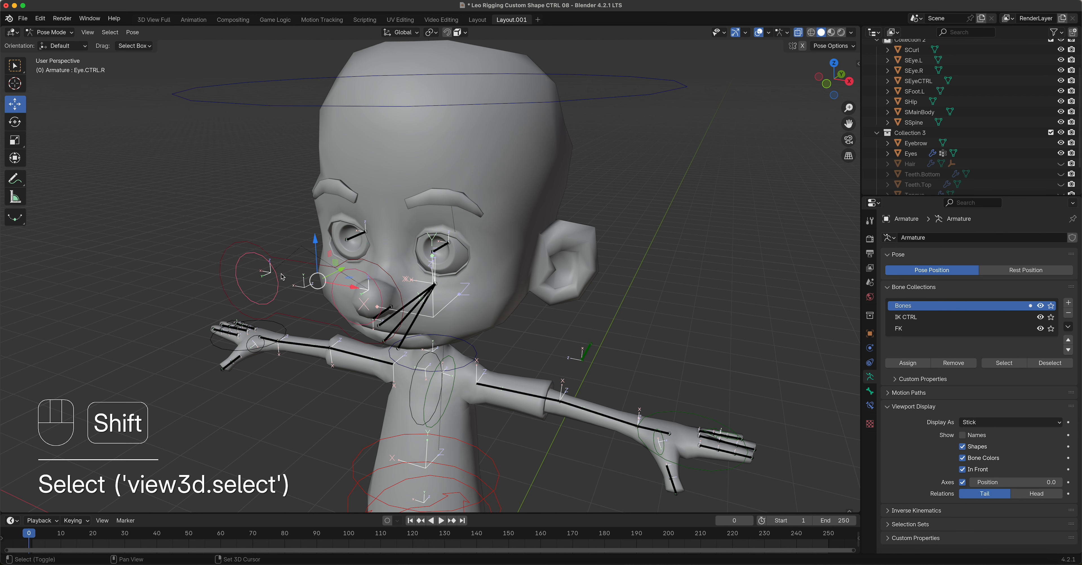
left_click(962, 363)
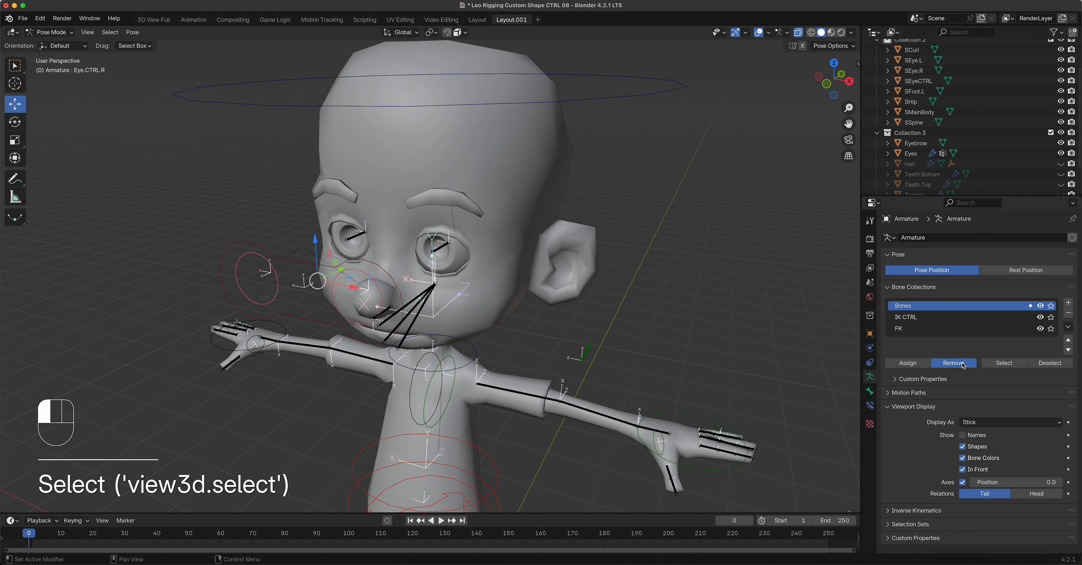
left_click(924, 318)
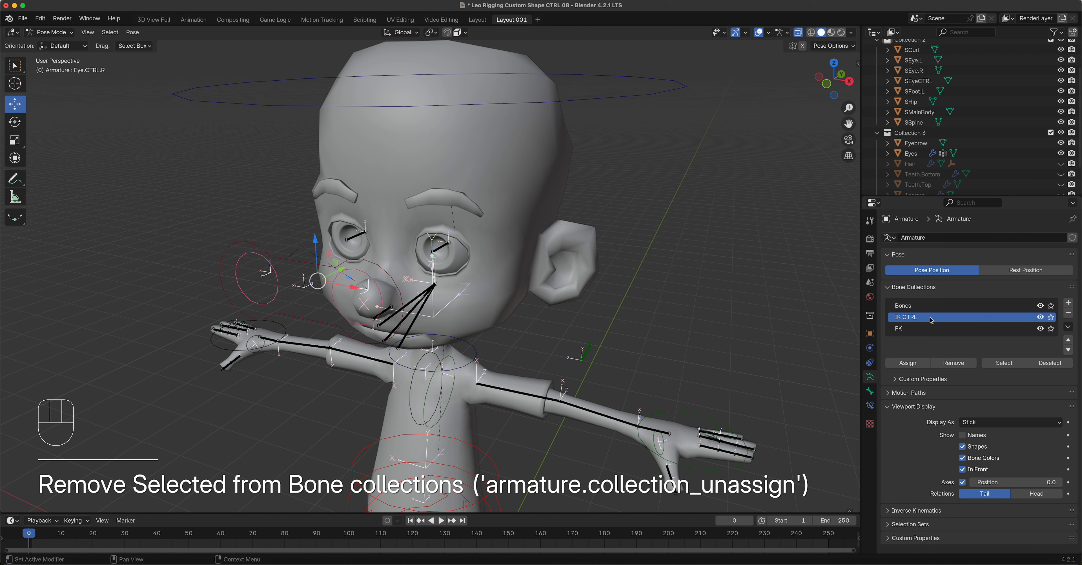
left_click(915, 363)
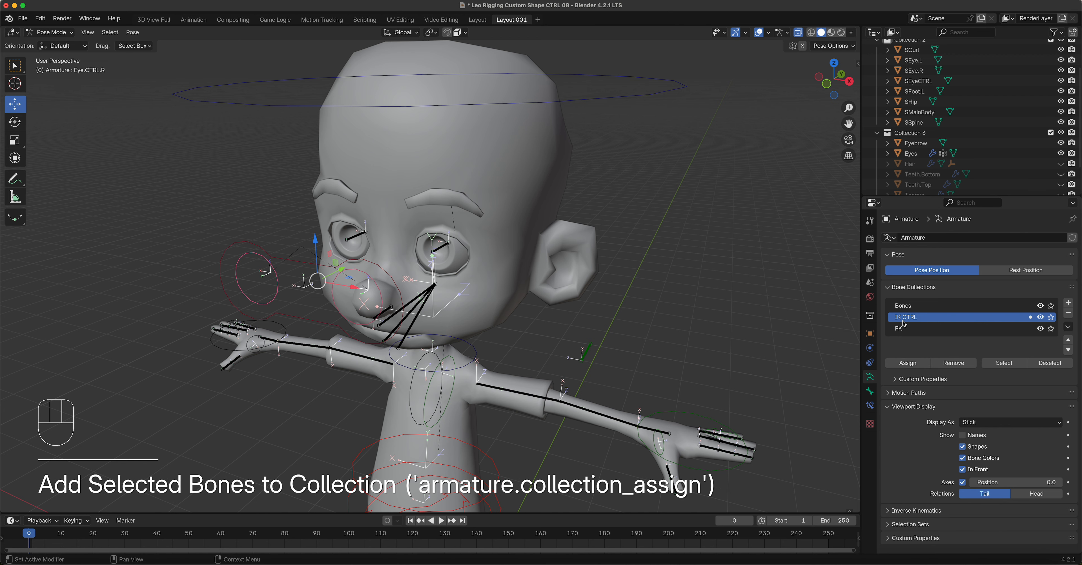
- Toggle the Bones collection's visibility to check which bones still need sorting on the head, arms and legs
left_click(1041, 306)
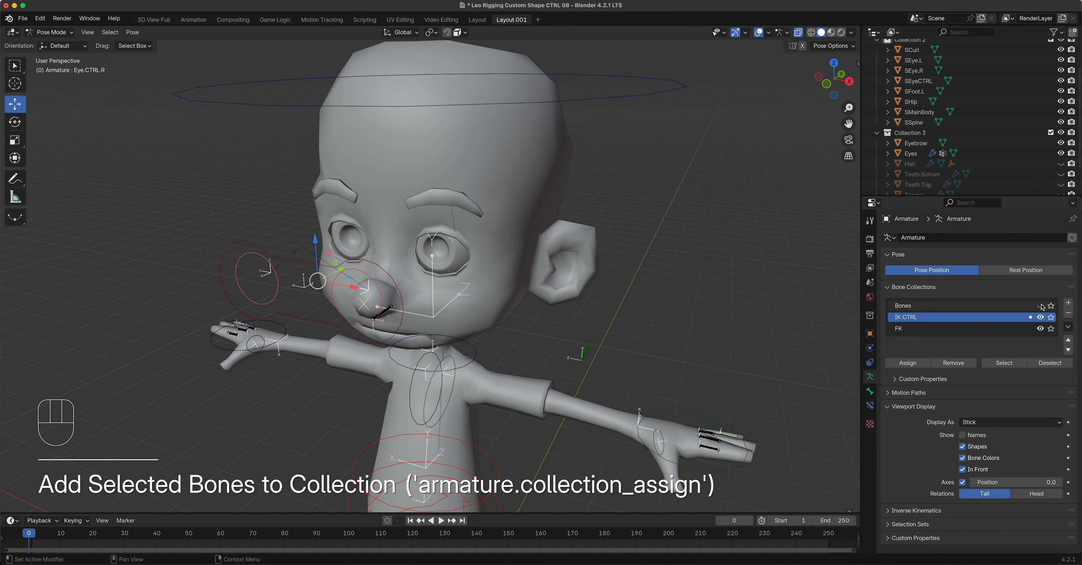
left_click(1041, 306)
left_click(1040, 305)
left_click(1041, 305)
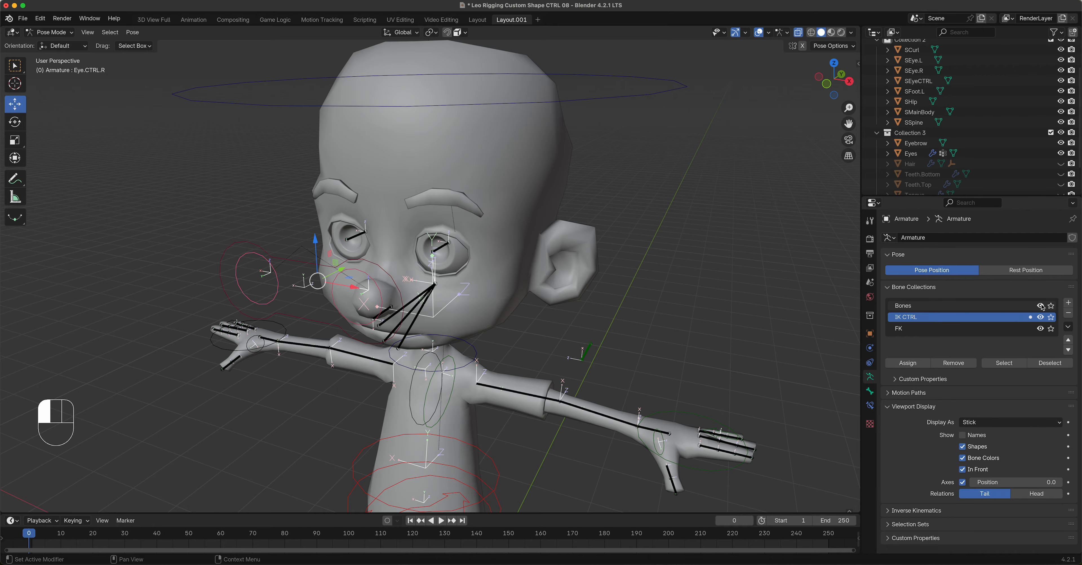
middle_click_drag(758, 412, 574, 289, "shift")
scroll(574, 289, "down", 3)
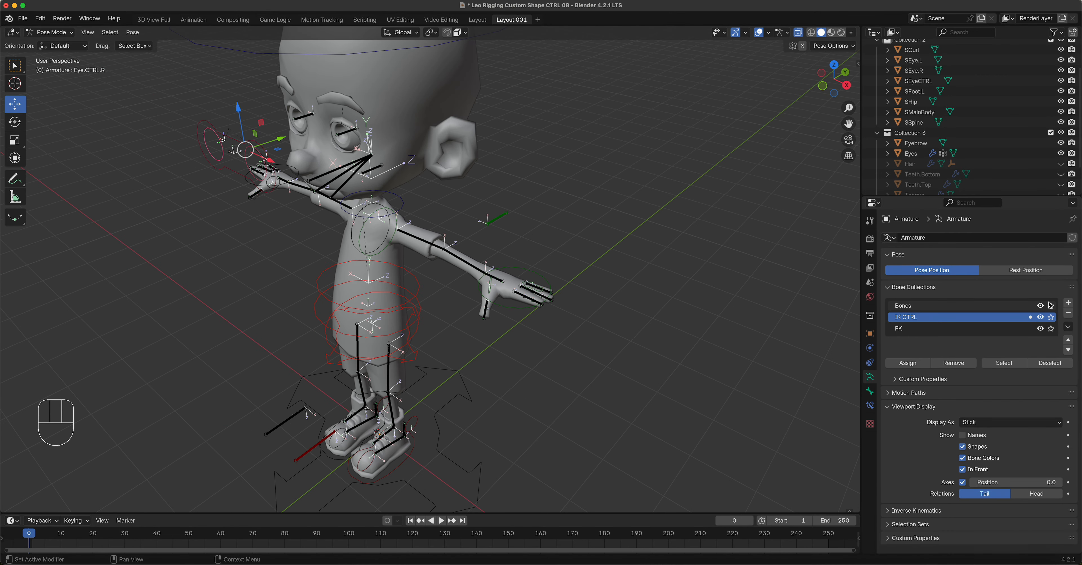
left_click(1040, 305)
left_click(1041, 306)
- Select the left hand's three first finger bones and thumb bones, try removing them from IK CTRL, and assign them to Bones
scroll(534, 319, "up", 6)
left_click(744, 358)
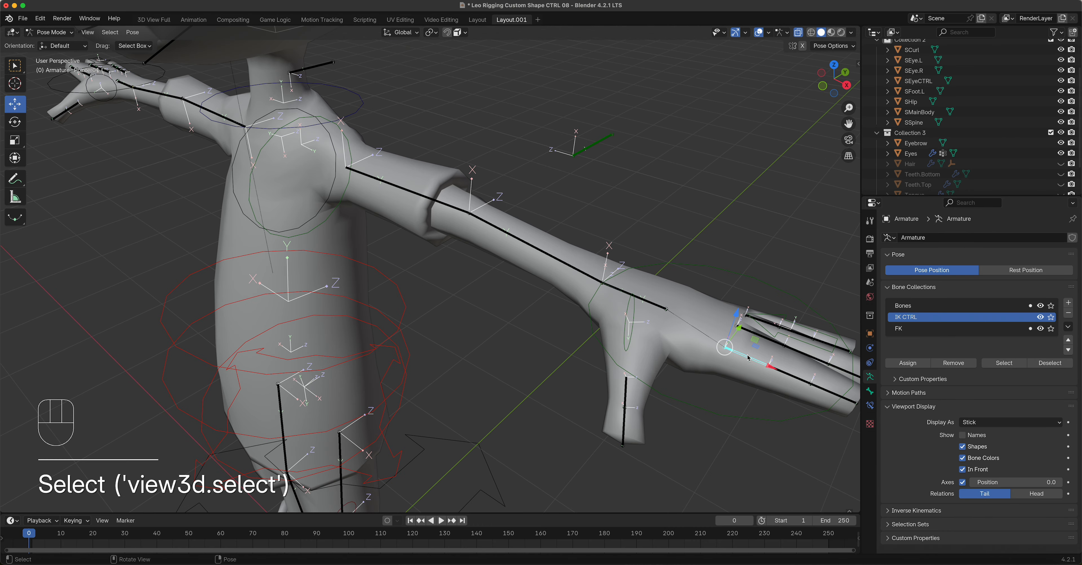
left_click(760, 336, "shift")
left_click(763, 323, "shift")
left_click(625, 429, "shift")
left_click(629, 399, "shift")
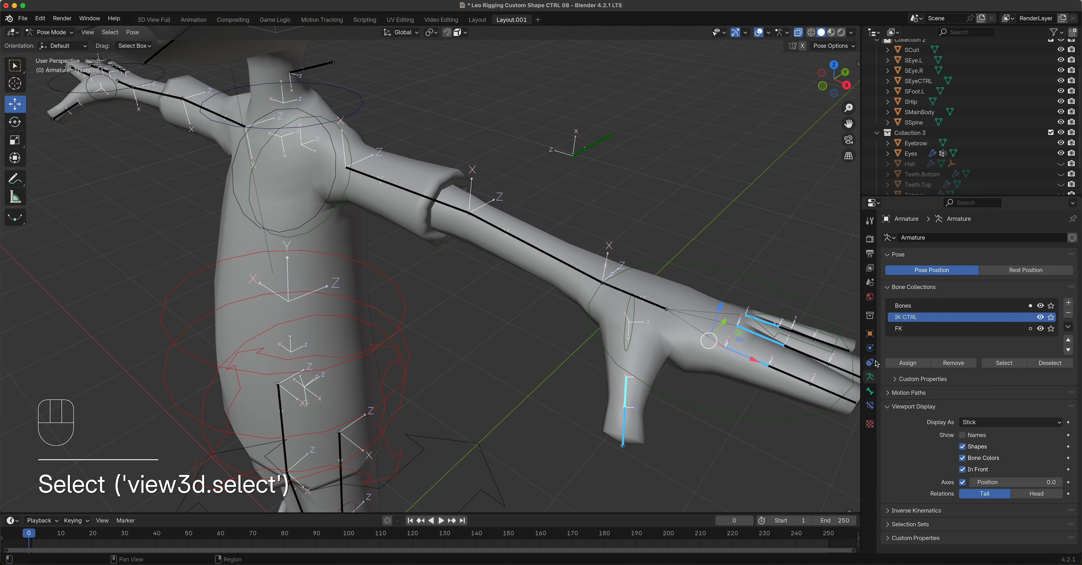
left_click(954, 363)
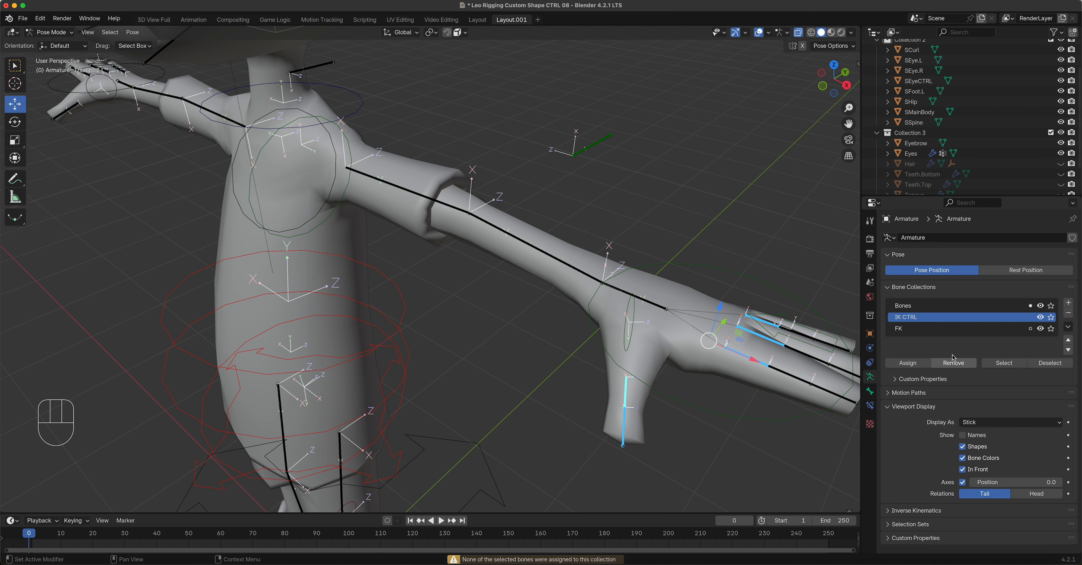
left_click(936, 306)
left_click(922, 363)
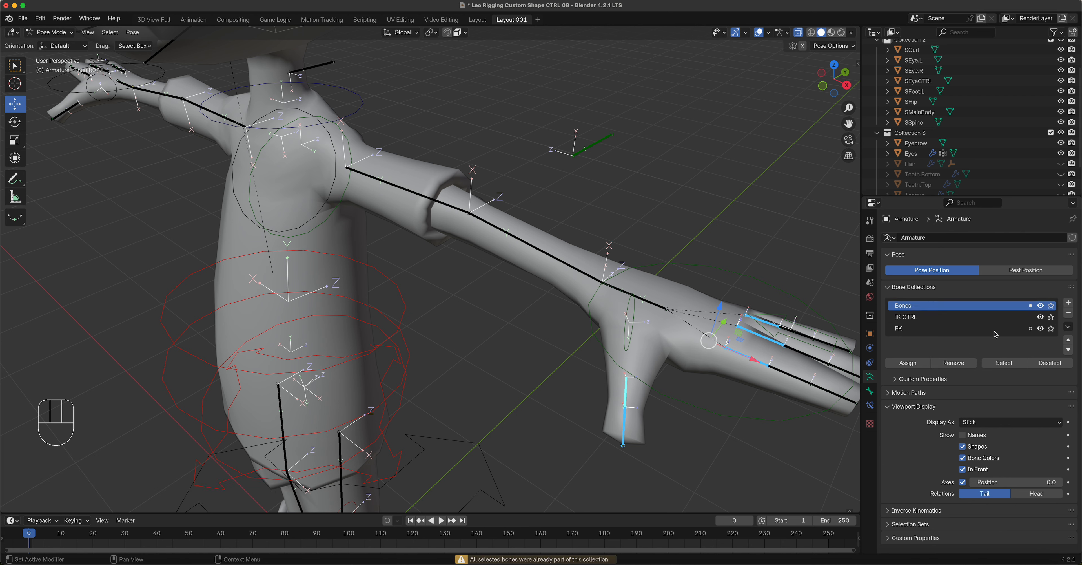
left_click(1041, 306)
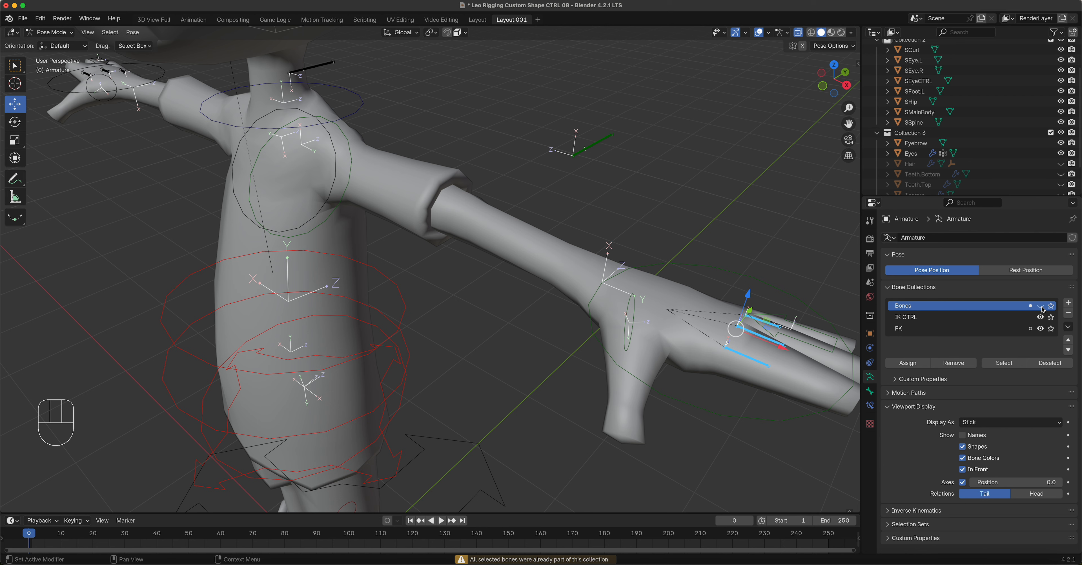
left_click(1042, 307)
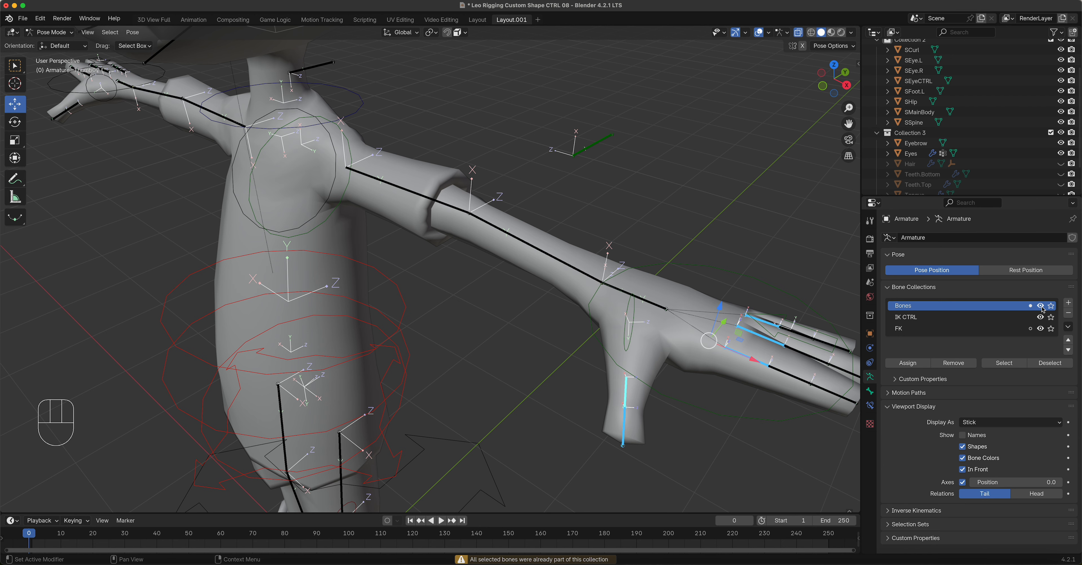
- Remove the selected left finger and thumb bones from the FK collection, assign them to Bones, and check by toggling Bones
left_click(965, 331)
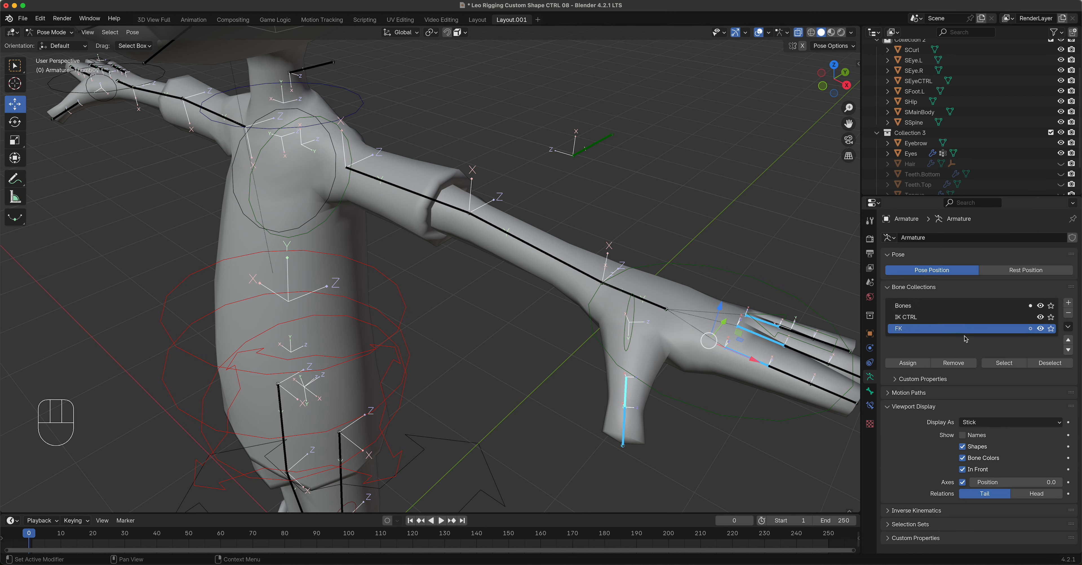
left_click(962, 363)
left_click(945, 308)
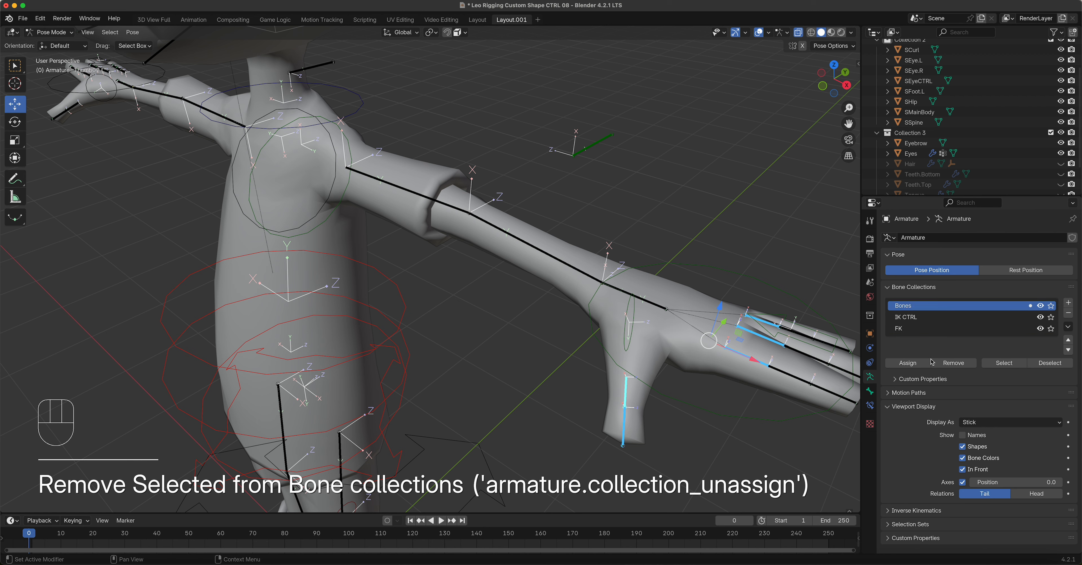
left_click(918, 364)
left_click(1040, 306)
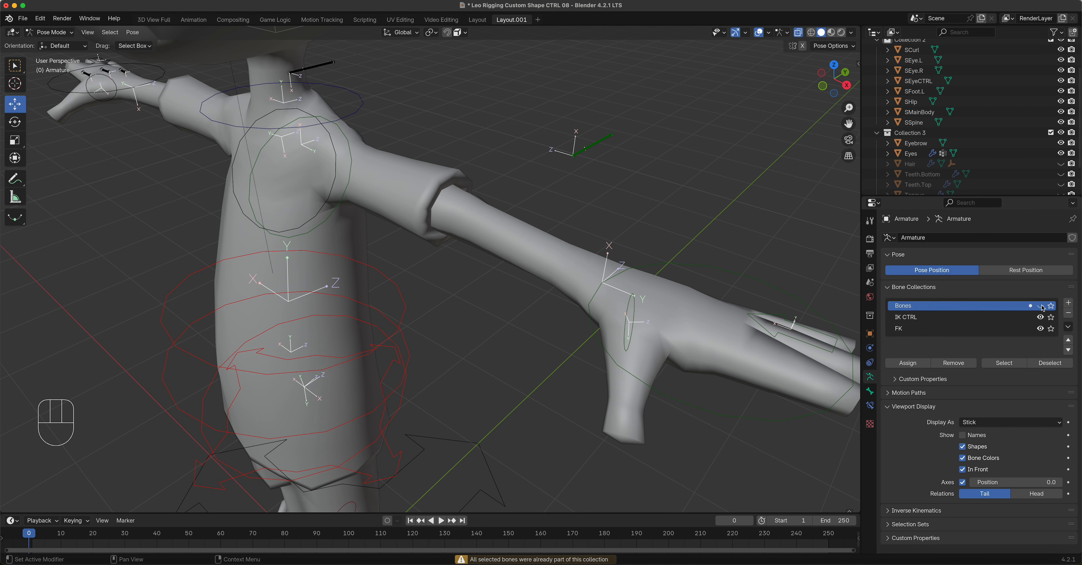
left_click(1041, 306)
left_click(1041, 306)
left_click(1040, 306)
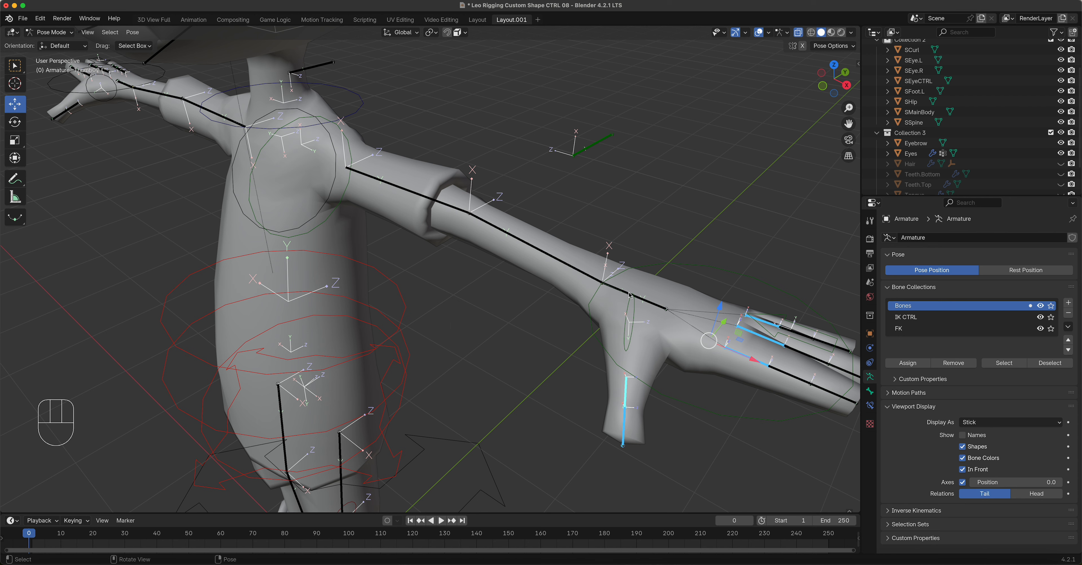
- Select the left hand, forearm and bicep bones and toggle the Bones collection to check their membership
left_click(579, 280)
left_click(565, 270, "shift")
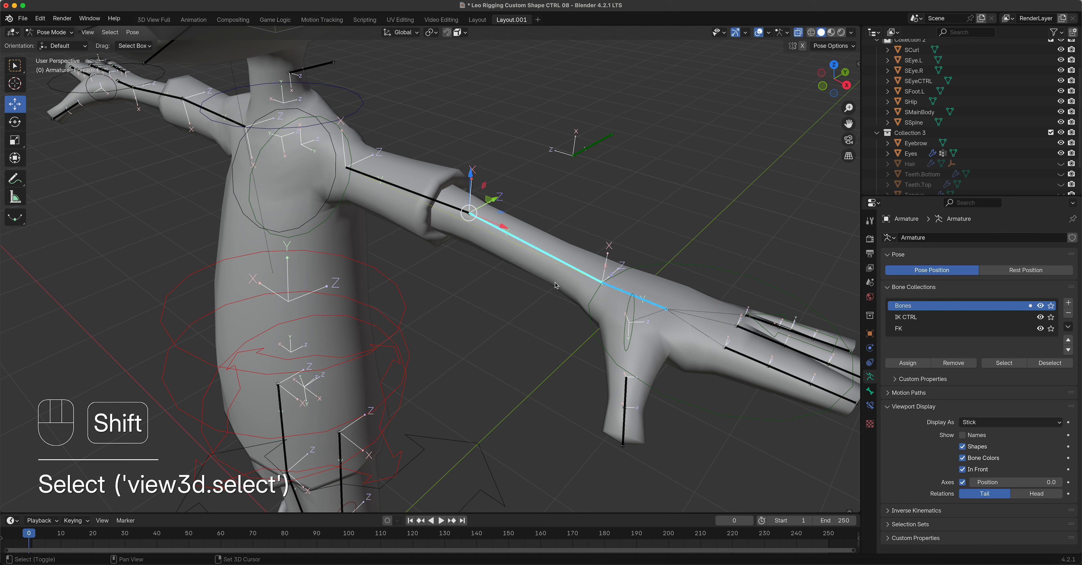
left_click(443, 205, "shift")
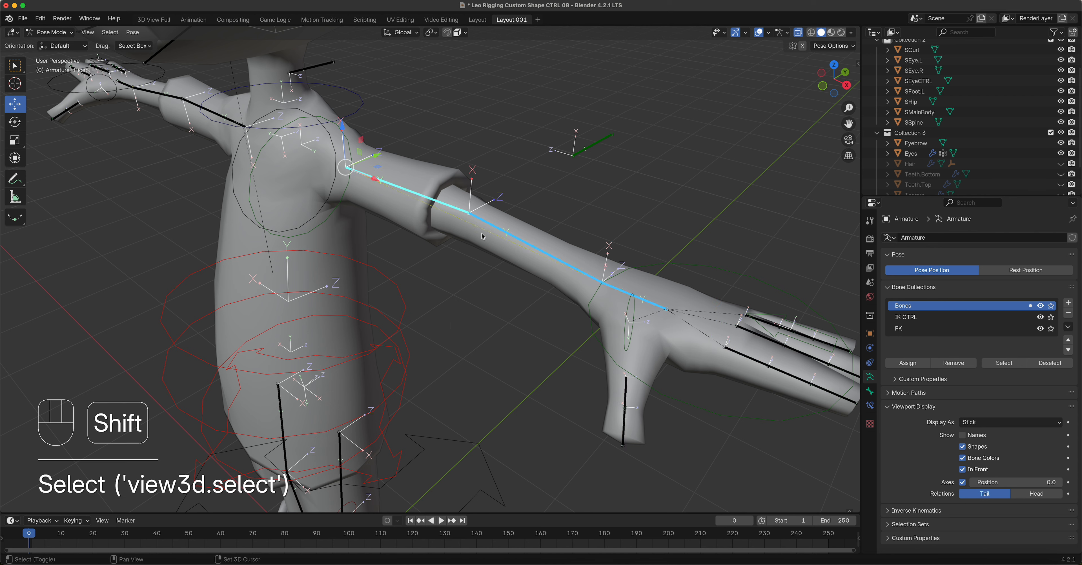
left_click(1040, 306)
left_click(1040, 306)
- Hide and reshow the Bones collection to check the bones of the character's right hand
middle_click_drag(245, 276, 420, 309, "shift")
middle_click_drag(269, 225, 680, 202)
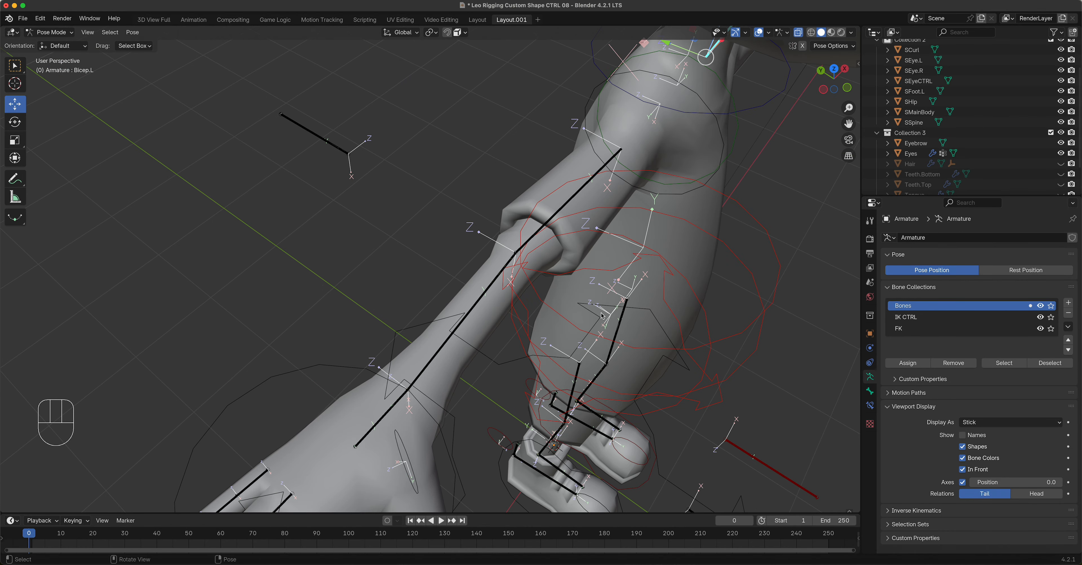
scroll(714, 236, "down", 1)
left_click(1039, 306)
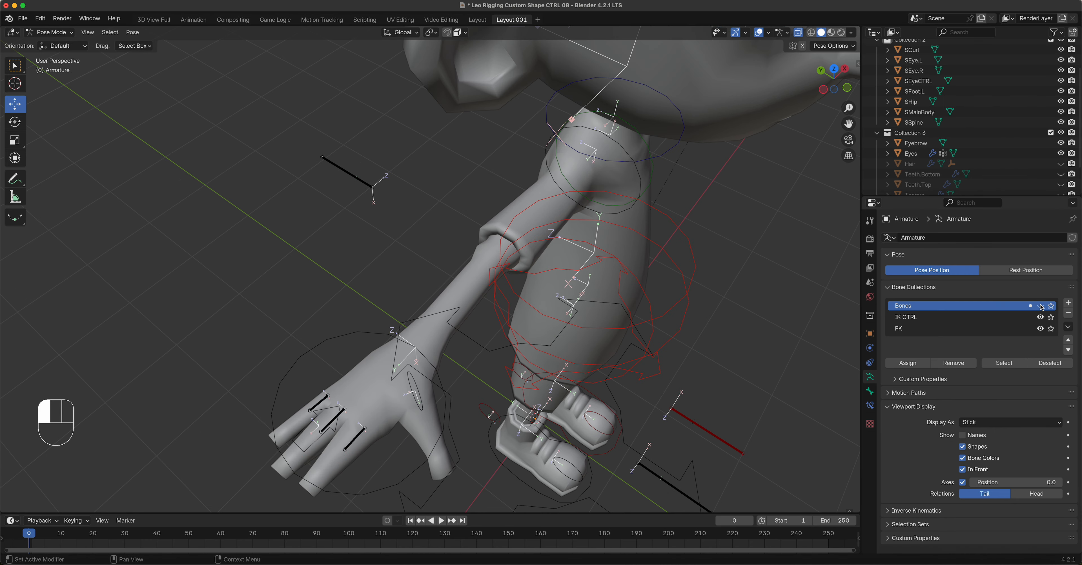
left_click(1040, 306)
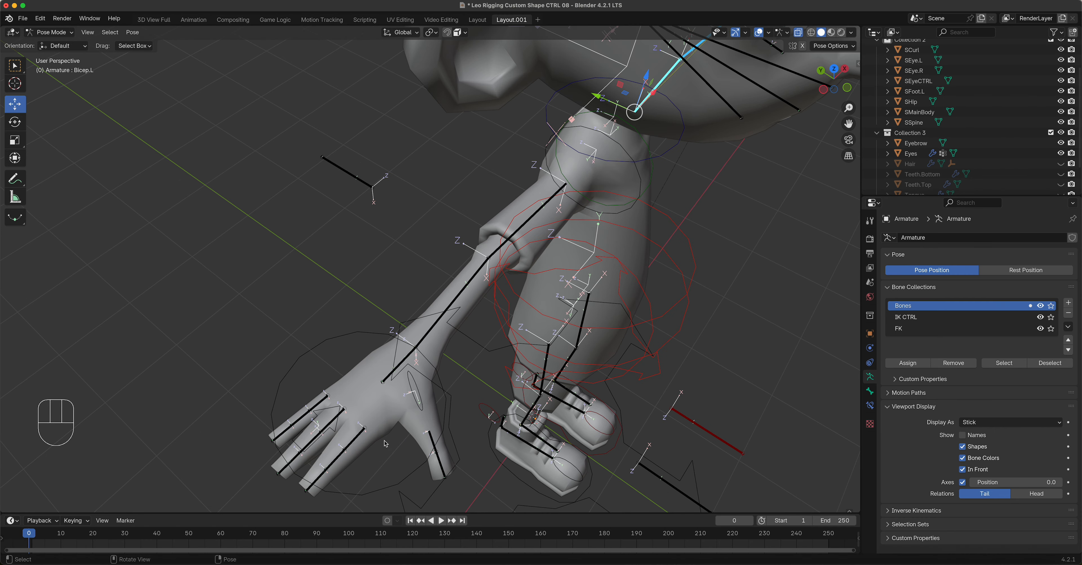
- Select the right hand's three first finger bones, remove them from the FK collection, and assign them to Bones
left_click(359, 437)
left_click(332, 421, "shift")
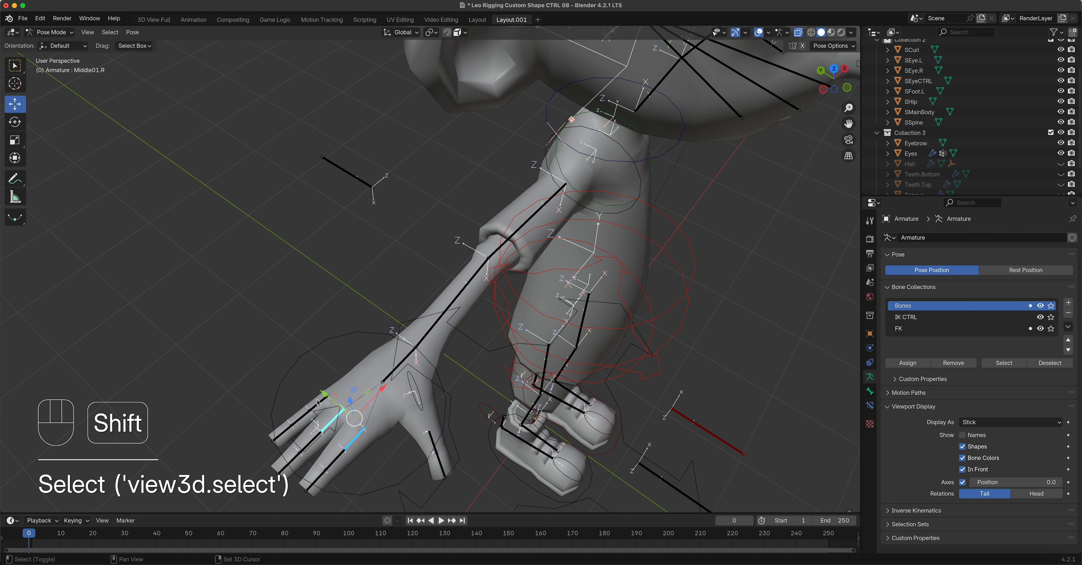
left_click(318, 403, "shift")
left_click(927, 330)
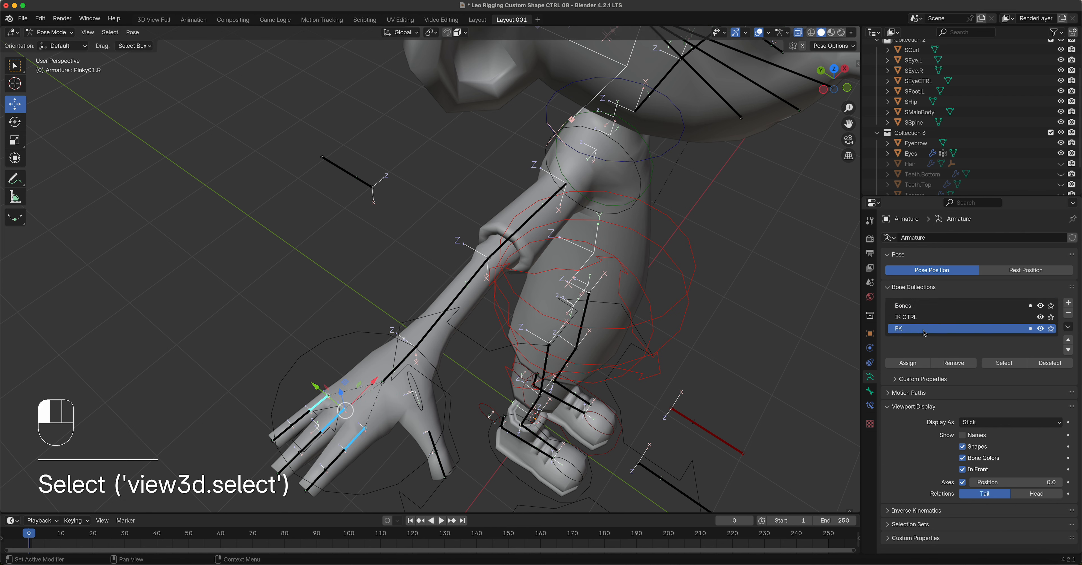
left_click(958, 364)
left_click(938, 308)
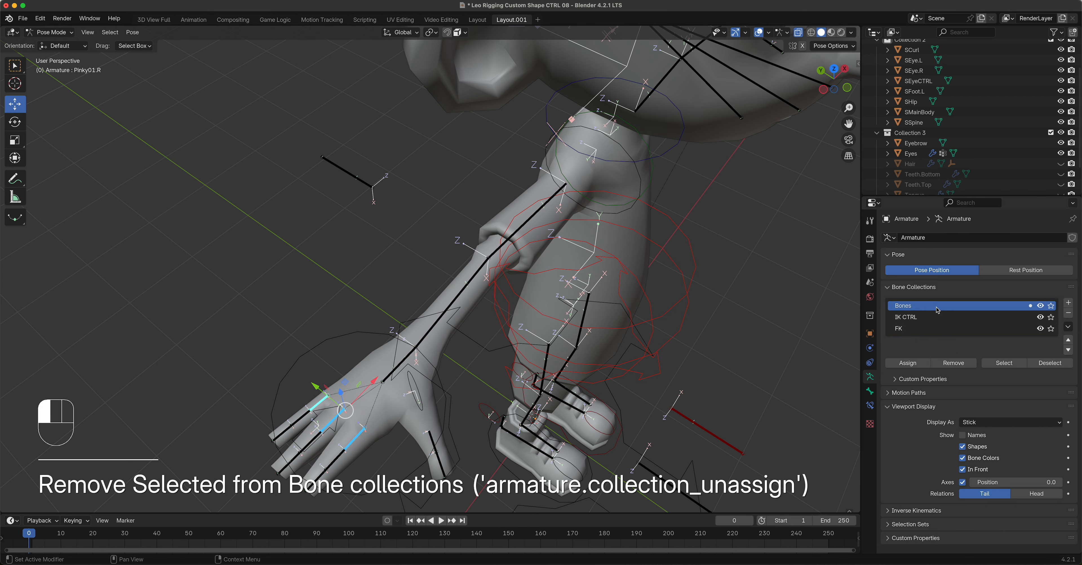
left_click(899, 363)
- Hide the Bones collection, inspect the character's remaining controls from the front, and show the collection again
left_click(1041, 305)
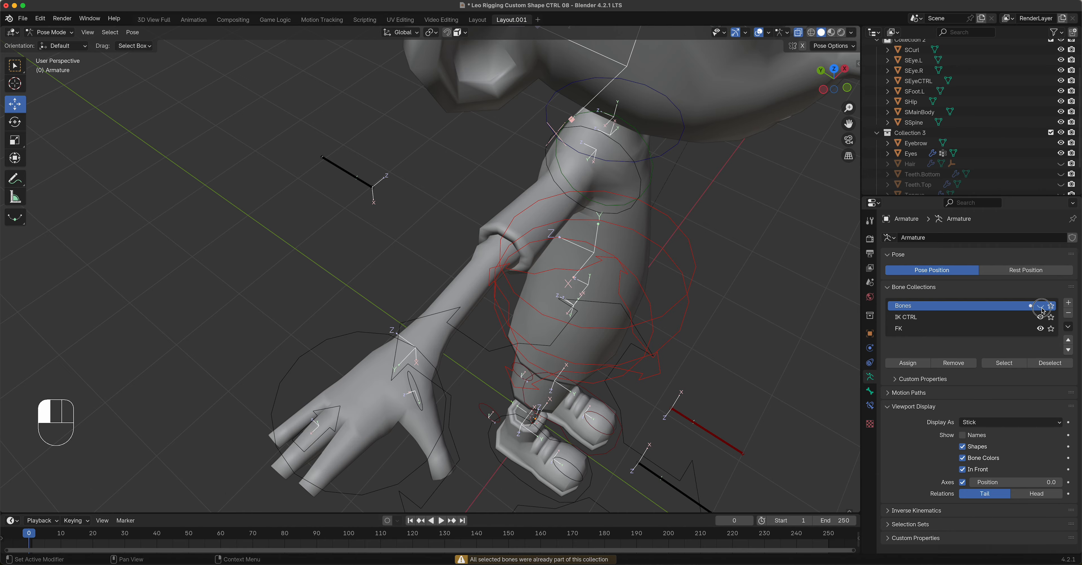
scroll(589, 311, "down", 5)
middle_click_drag(590, 311, 746, 369)
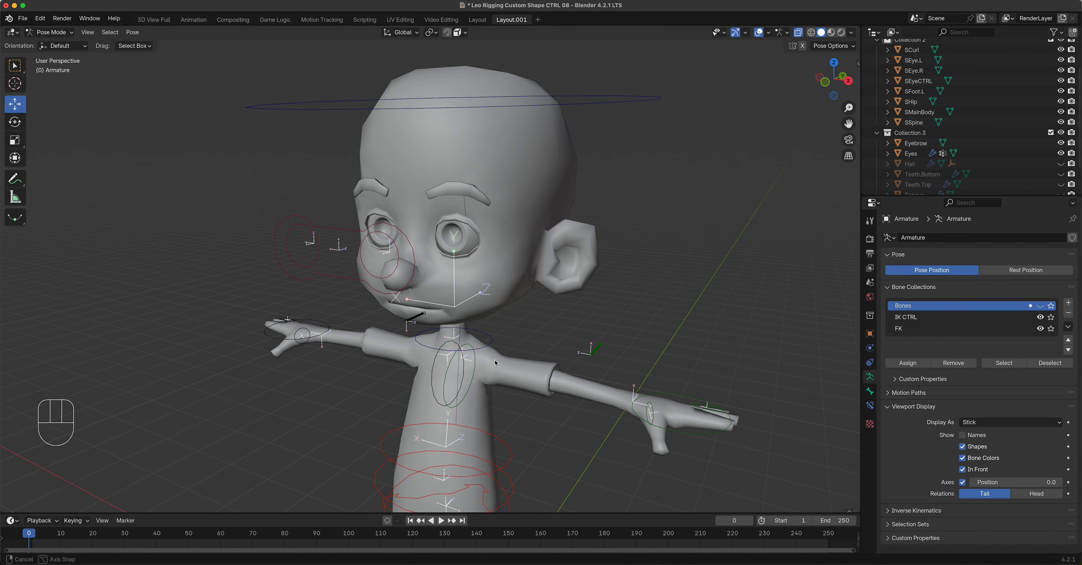
left_click(1041, 306)
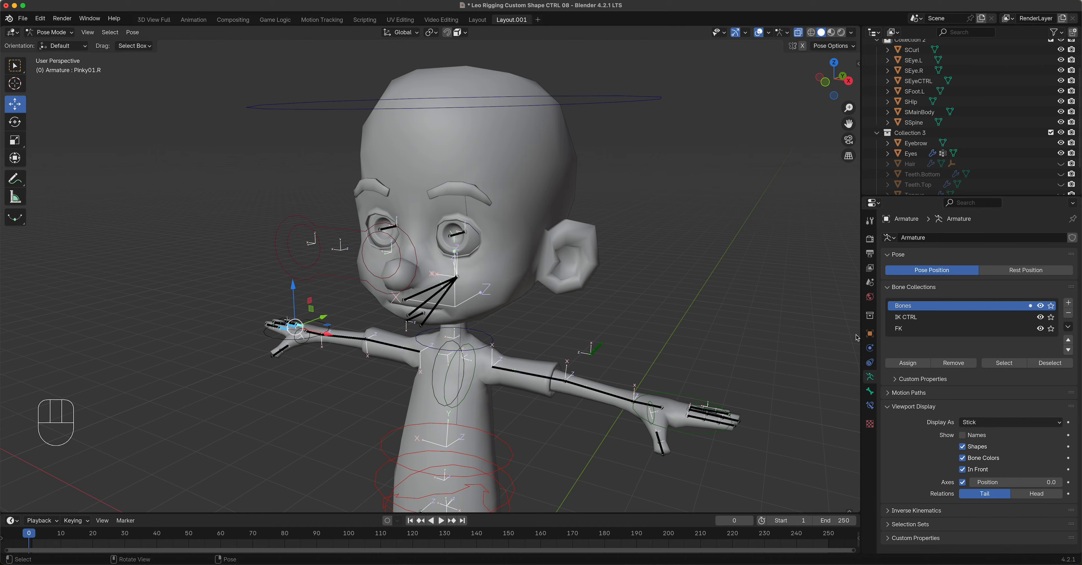
- Select the jaw bone and the two mouth bones above it, remove them from Bones, and assign them to FK
left_click(432, 290)
left_click(430, 299, "shift")
left_click(434, 309, "shift")
middle_click_drag(470, 328, 593, 316)
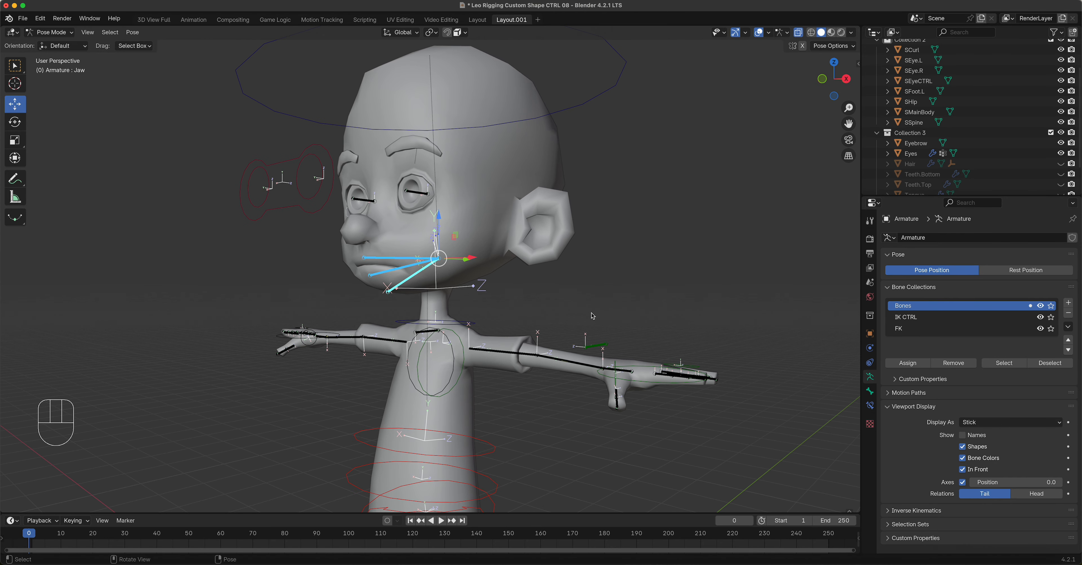
left_click(921, 329)
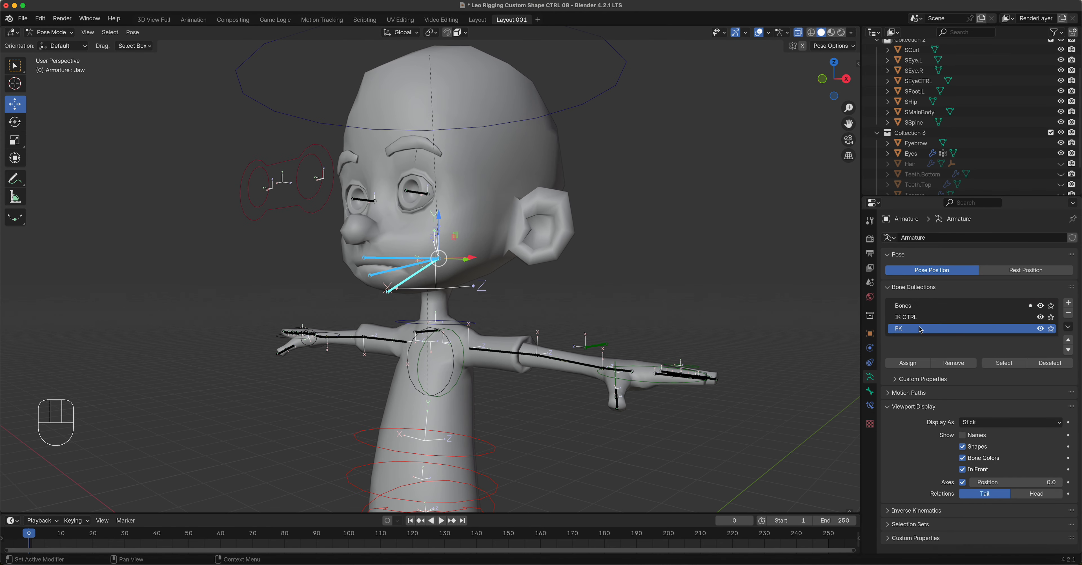
left_click(937, 305)
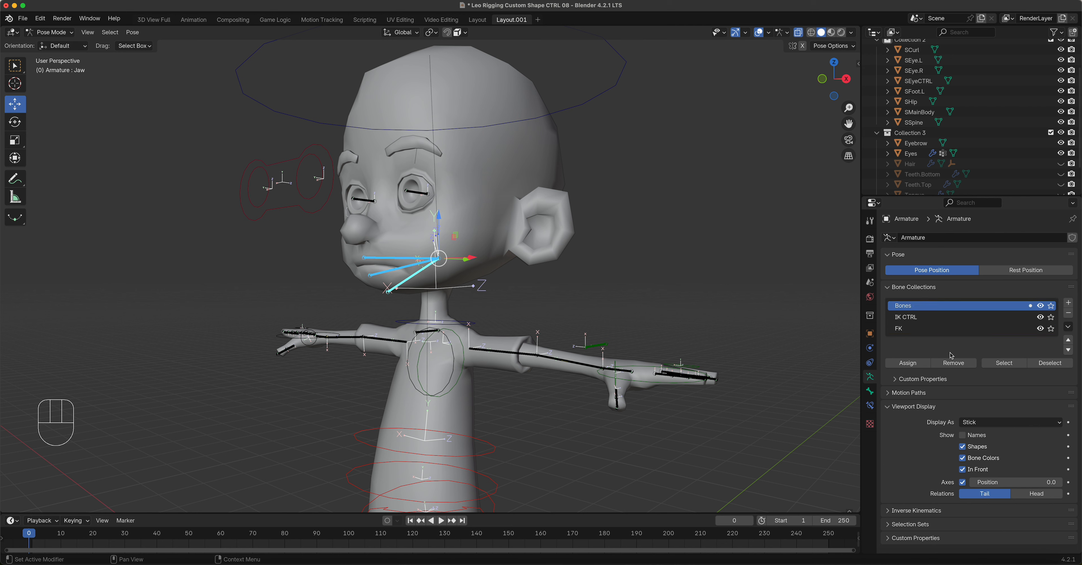
left_click(954, 364)
left_click(927, 329)
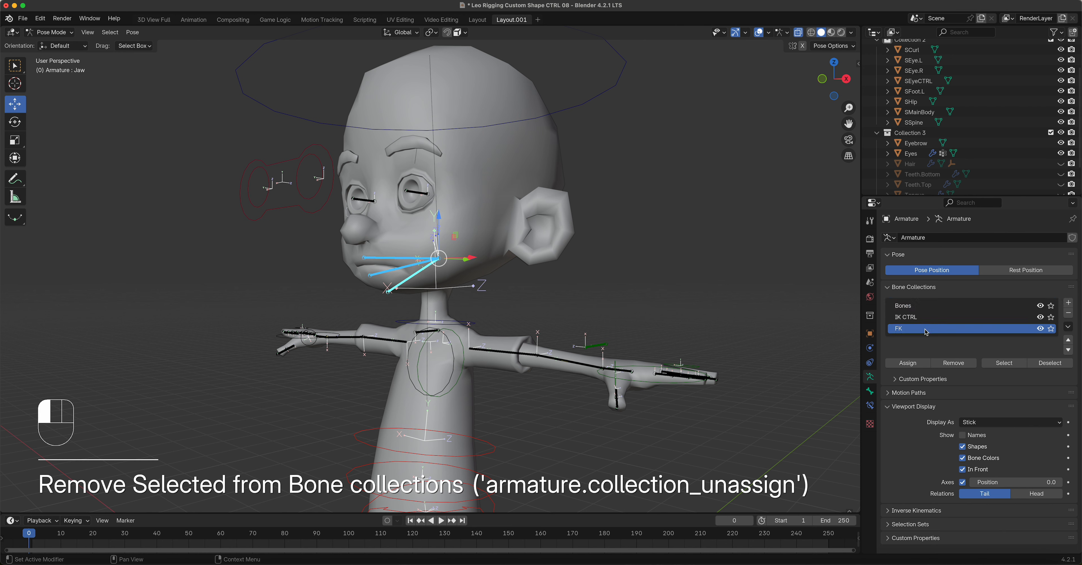
left_click(918, 363)
- Hide the Bones collection so only the control bones show, and save the file
left_click(973, 306)
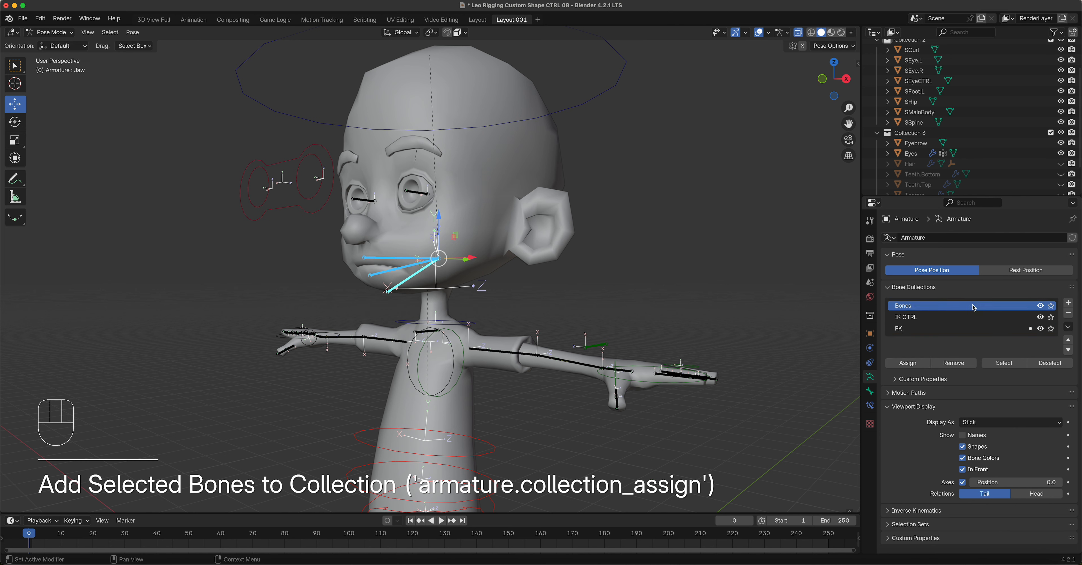
left_click(1041, 306)
left_click(599, 293)
scroll(599, 293, "down", 5)
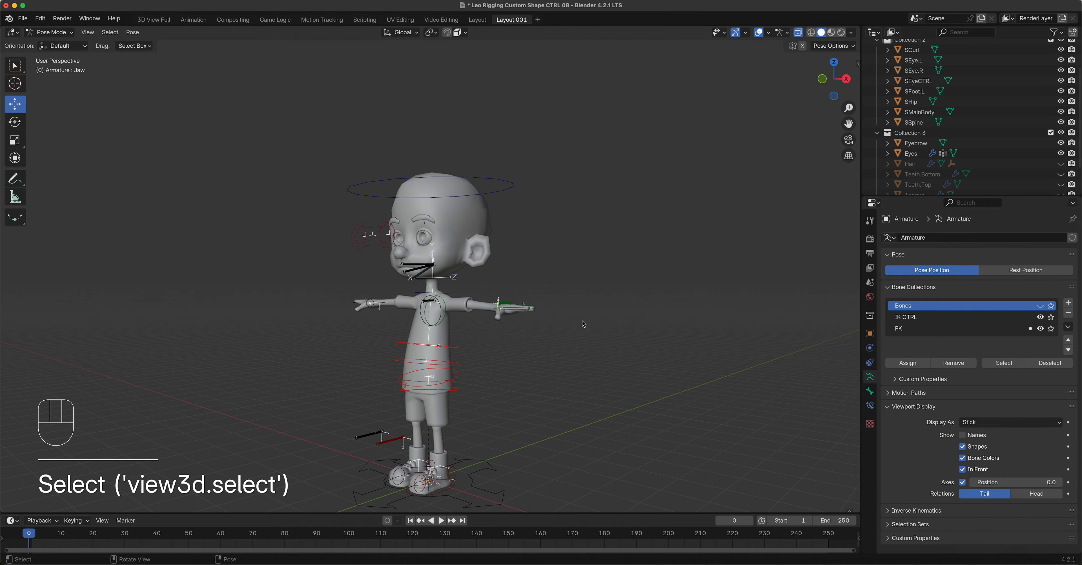
mouse_move(511, 344)
middle_mouse_down("shift")
mouse_move(570, 293)
mouse_move(596, 363)
mouse_move(525, 341)
middle_mouse_up("shift")
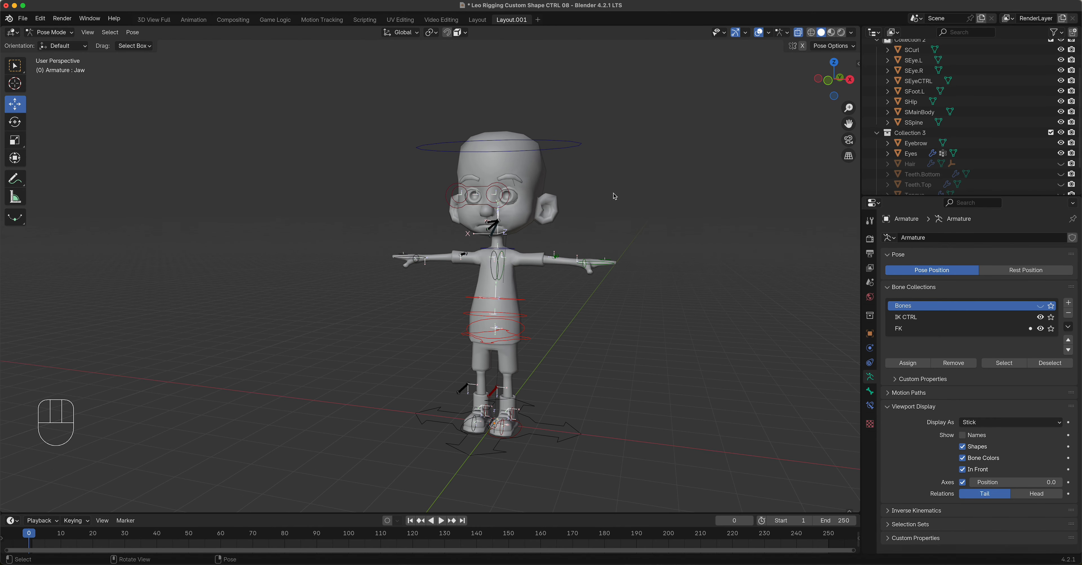
key("super+s")
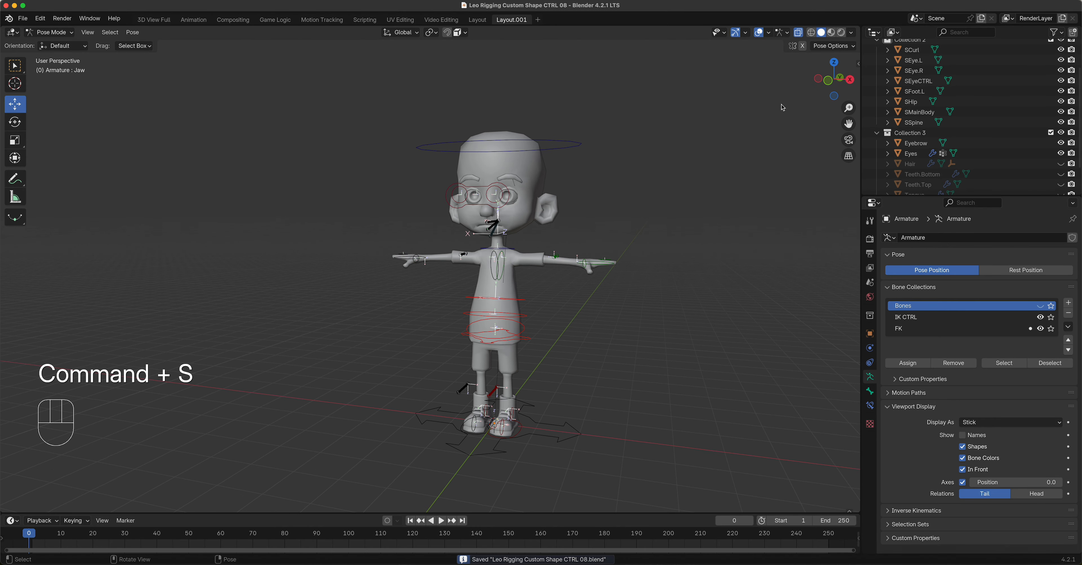
- Switch the viewport to Material Preview shading and unhide the hair, teeth and tongue objects
left_click(840, 33)
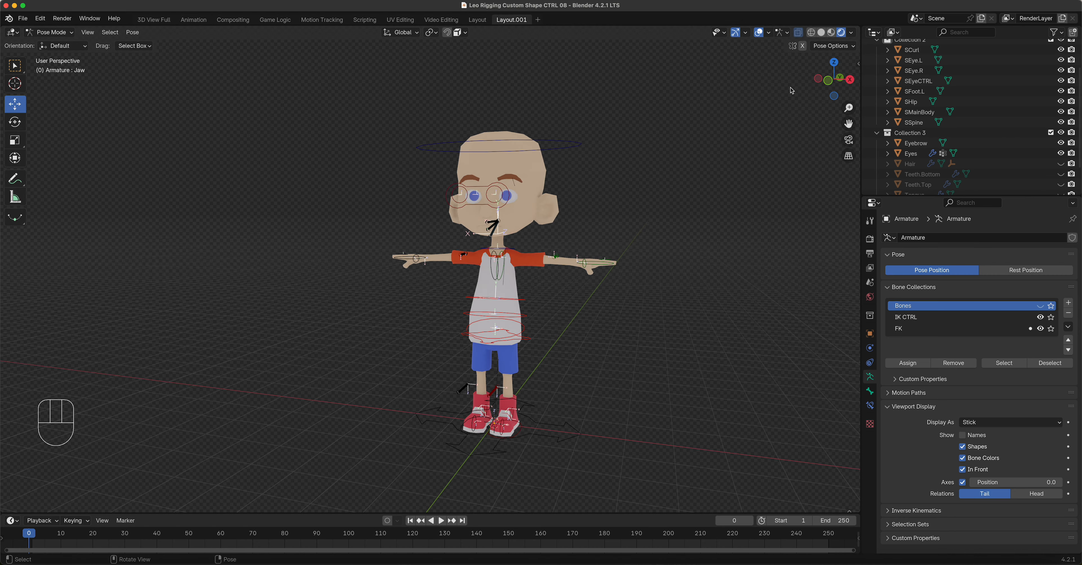
left_click(831, 33)
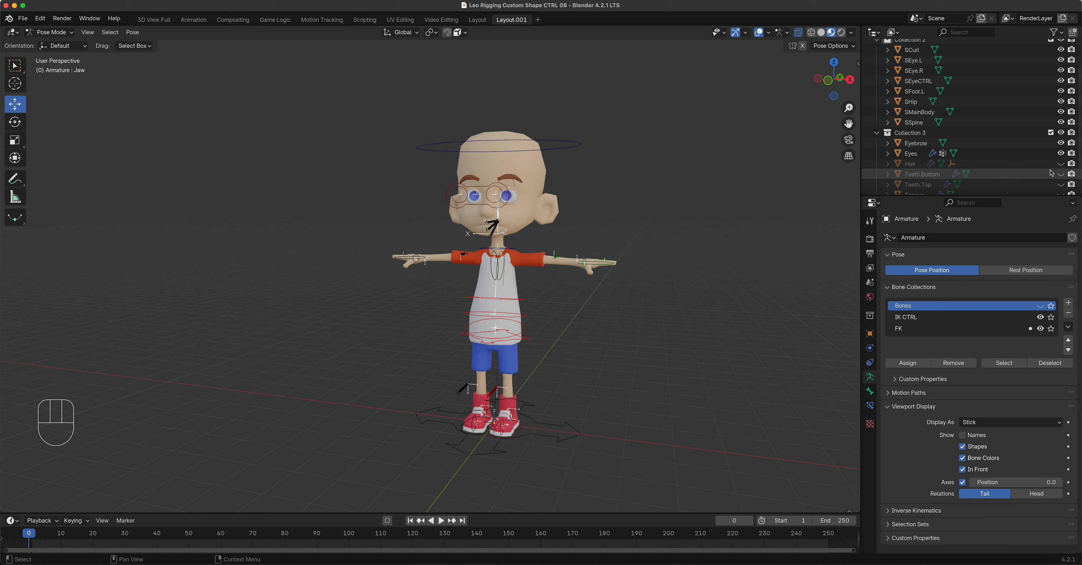
left_click_drag(1062, 164, 1064, 193)
middle_click_drag(508, 178, 497, 106, "shift")
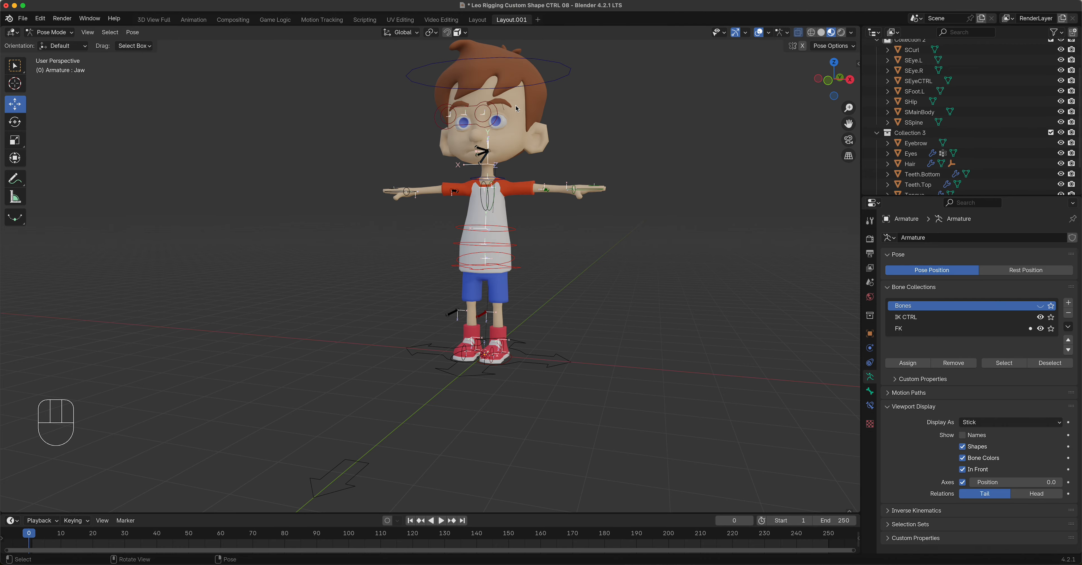
- Test moving Knee.CTRL.R, cancel the move, and set its pose bone color to 01 - Theme Color Set
scroll(544, 224, "up", 4)
mouse_move(595, 227)
middle_mouse_down("shift")
mouse_move(577, 258)
mouse_move(587, 237)
middle_mouse_up("shift")
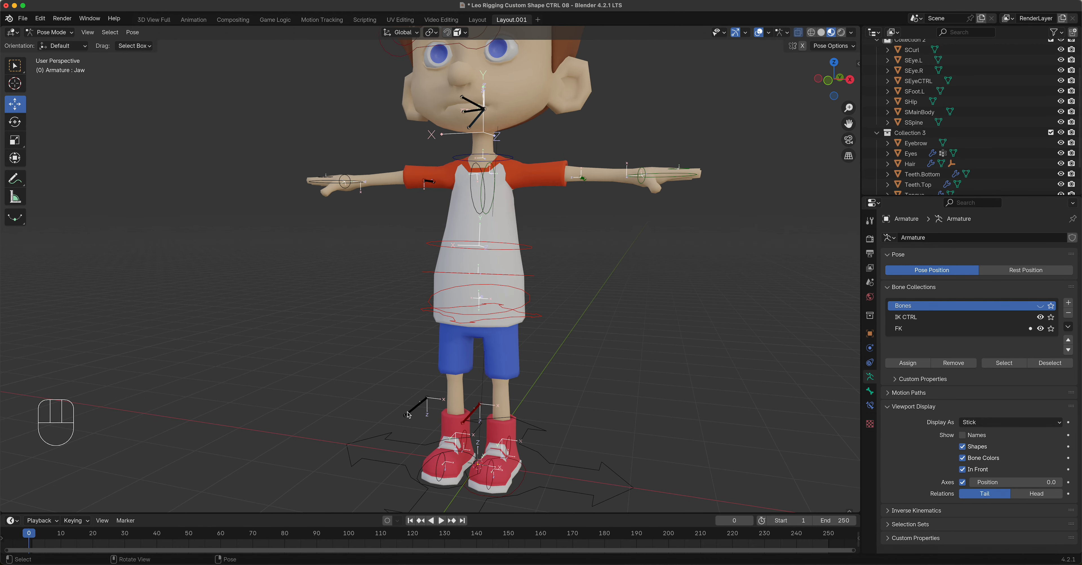
left_click(420, 418)
left_click(422, 411)
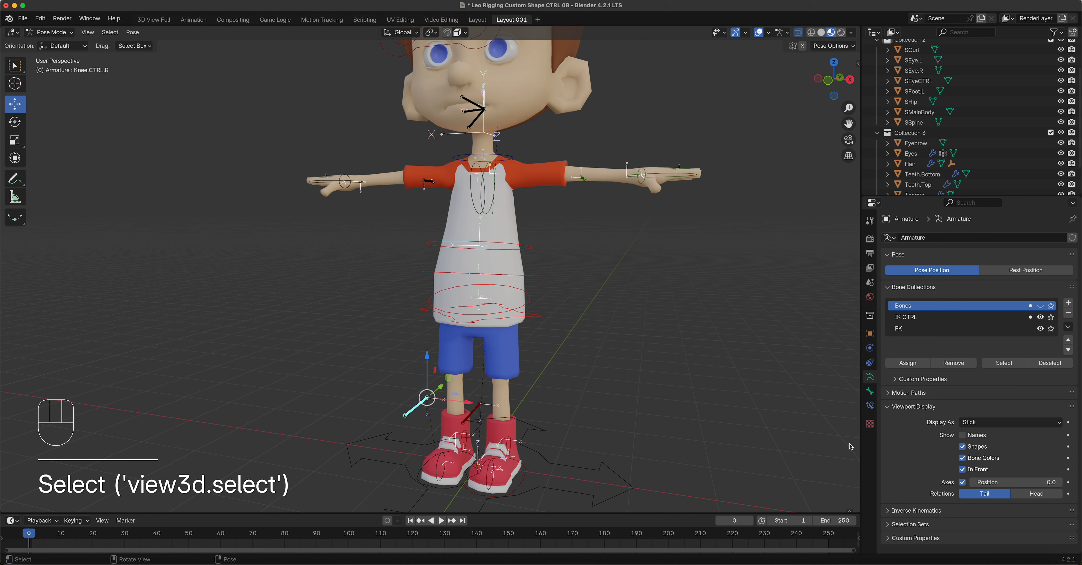
left_click(871, 392)
key("g")
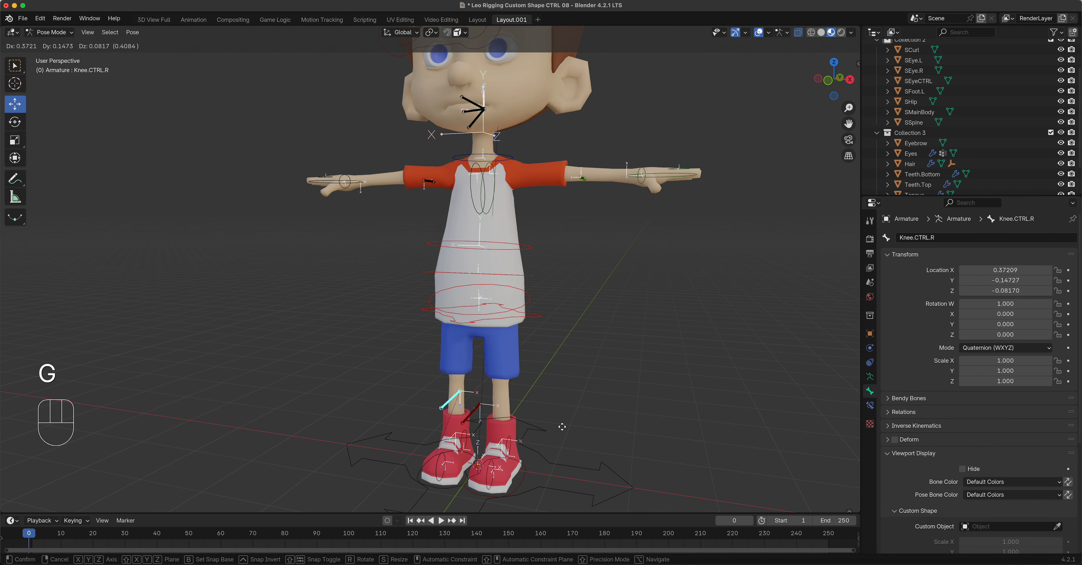
right_click(563, 428)
left_click(999, 494)
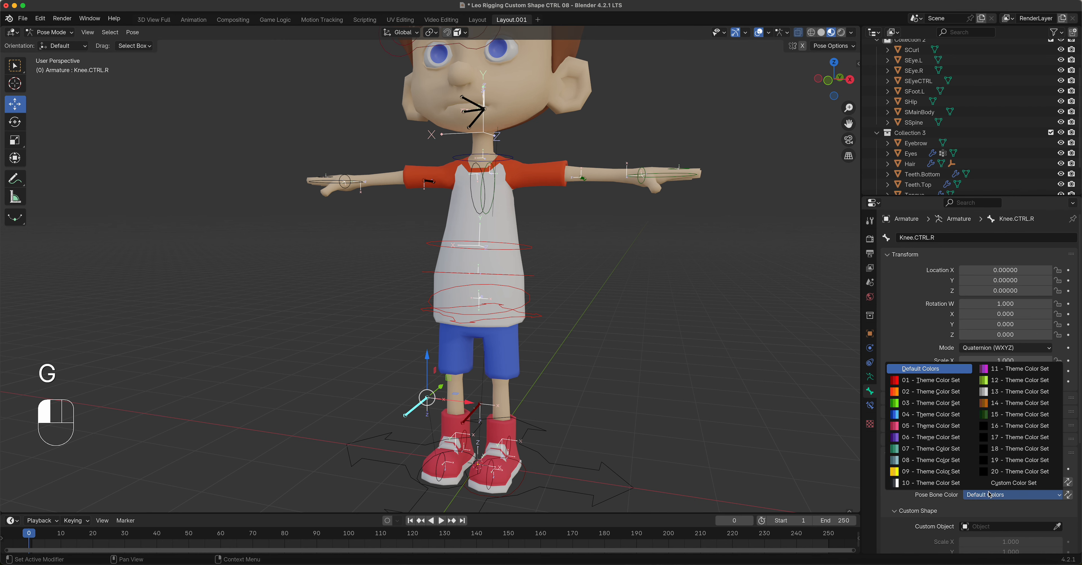
left_click(929, 381)
- Set the pose bone color of Foot.CTRL.R to 01 - Theme Color Set
middle_click_drag(437, 464, 462, 340, "shift")
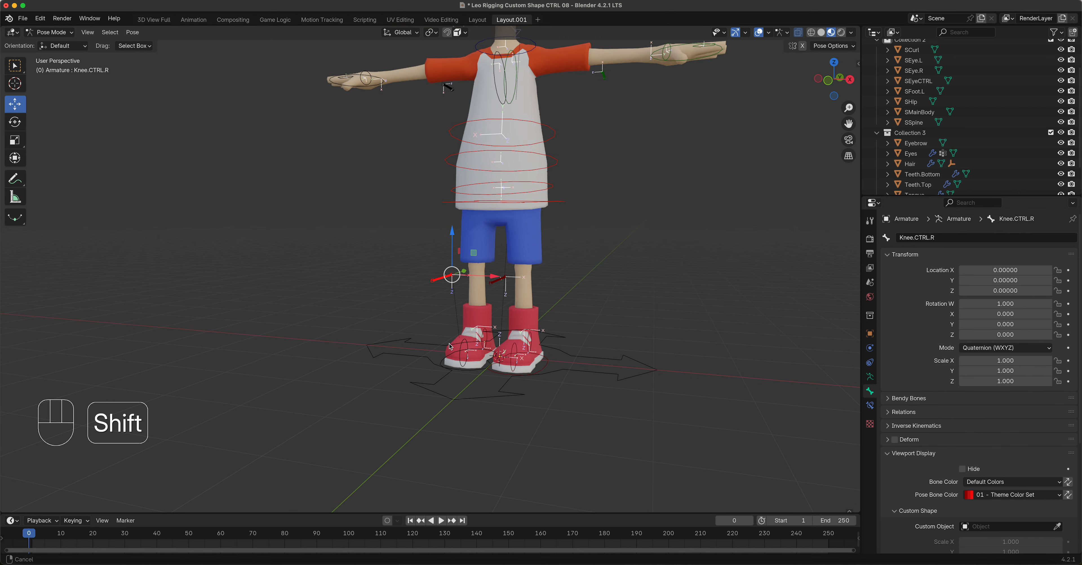
scroll(511, 478, "up", 4)
left_click(518, 462)
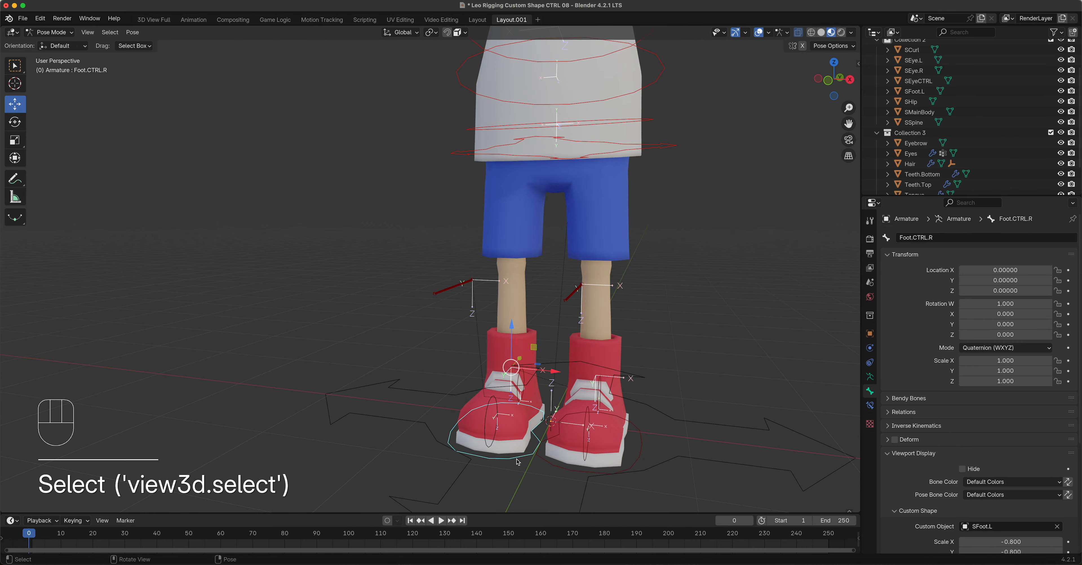
left_click(989, 494)
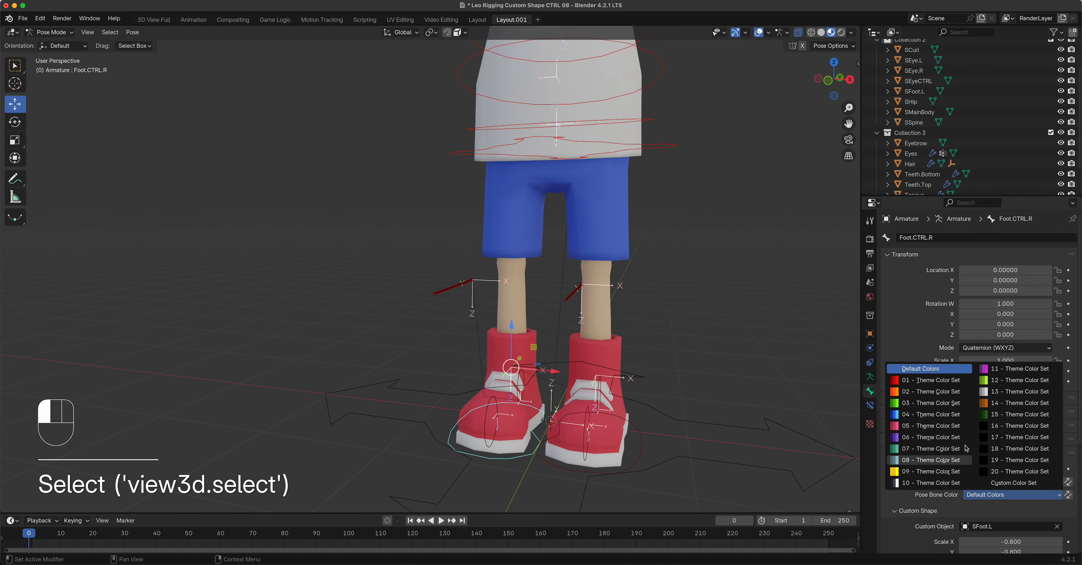
left_click(938, 380)
- Check the Main.CTRL bone, and set the pose bone color of Elbow.CTRL.R to 03 - Theme Color Set
scroll(600, 399, "down", 3)
middle_click_drag(600, 400, 672, 414, "shift")
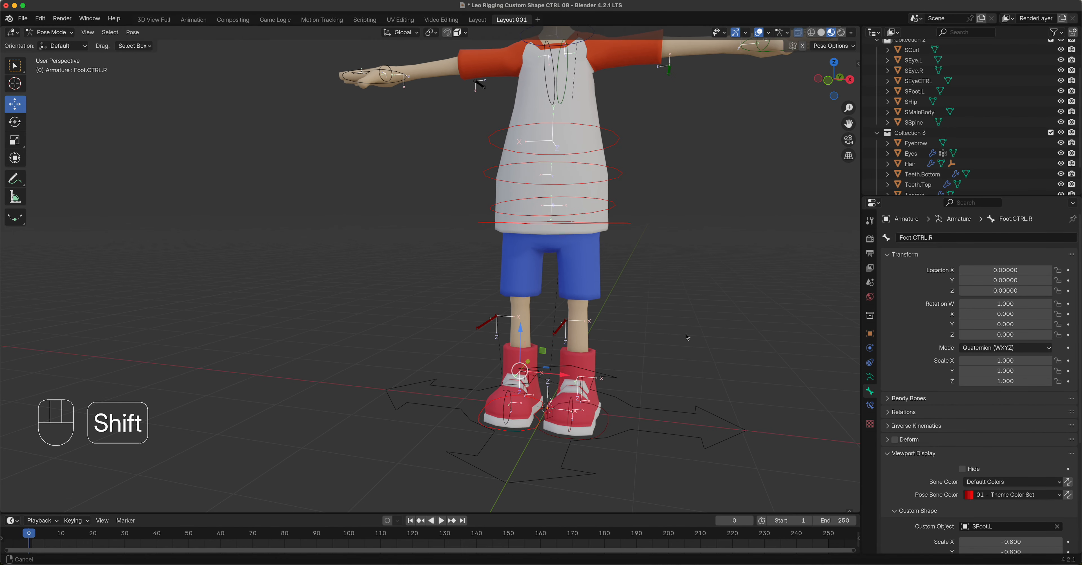
left_click(673, 438)
middle_click_drag(728, 360, 525, 290)
scroll(698, 378, "up", 4)
scroll(681, 386, "down", 3)
scroll(720, 314, "up", 3)
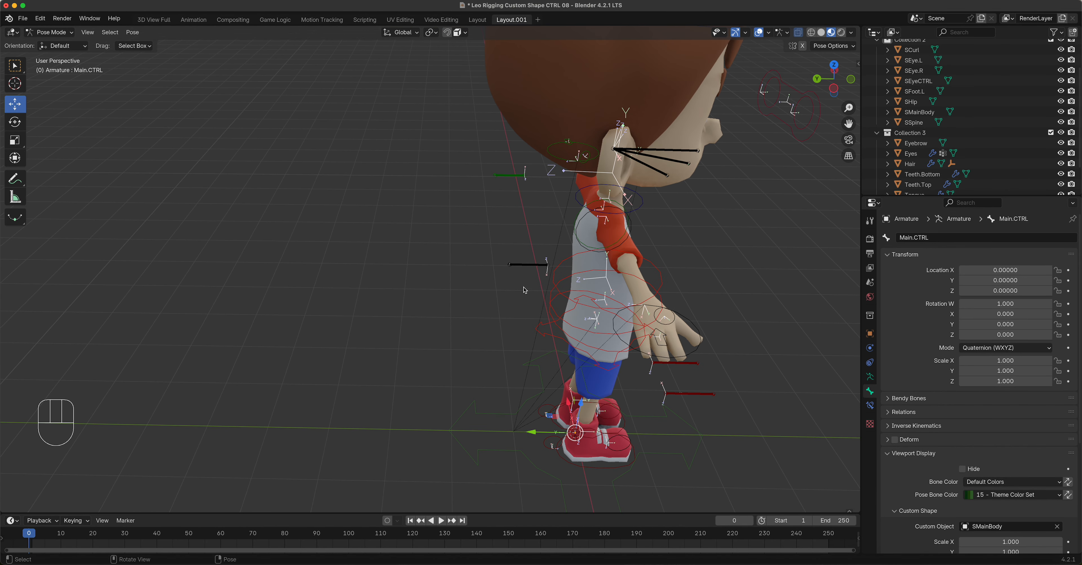
left_click(532, 267)
left_click(1002, 494)
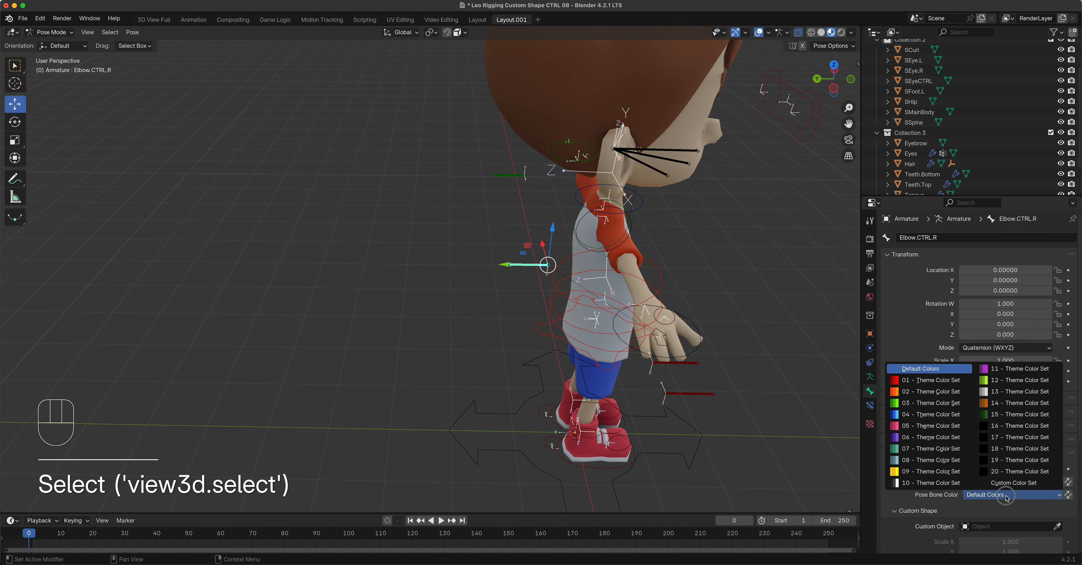
left_click(903, 402)
- Set the pose bone color of Hand.CTRL.R to 03 - Theme Color Set
middle_click_drag(420, 400, 454, 426)
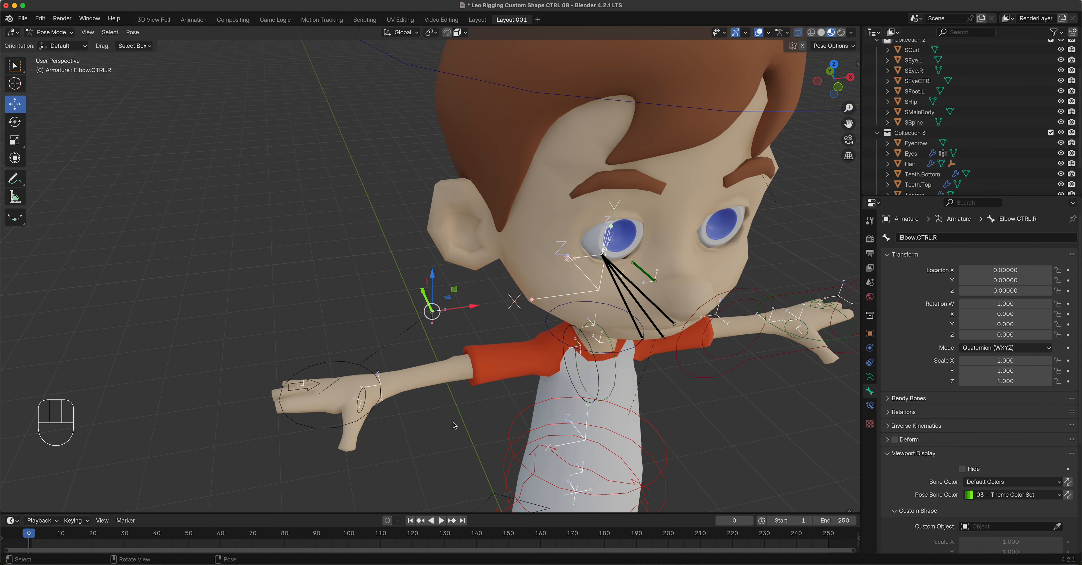
left_click(332, 428)
left_click(996, 495)
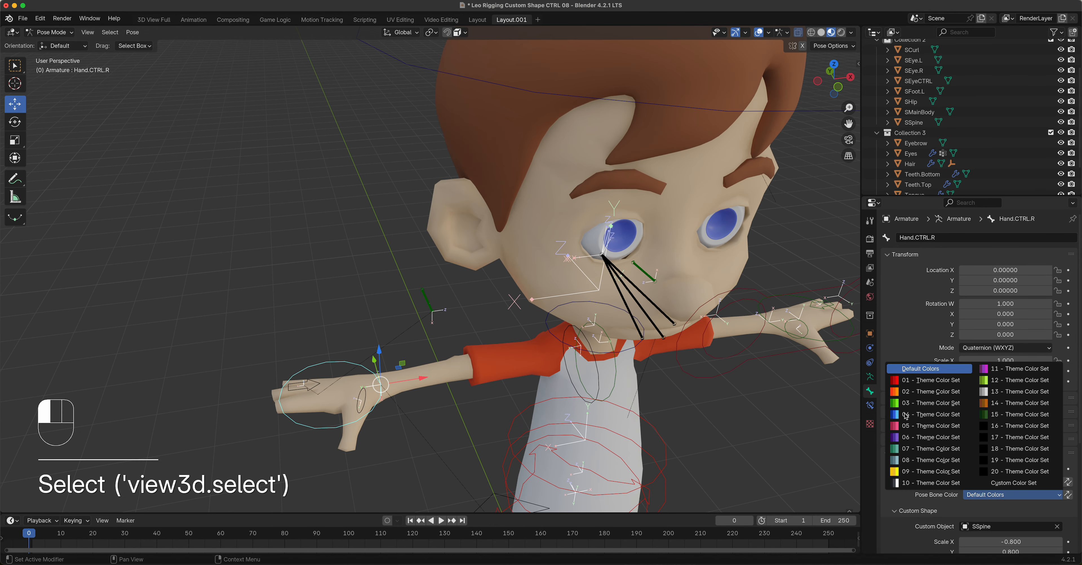
left_click(925, 402)
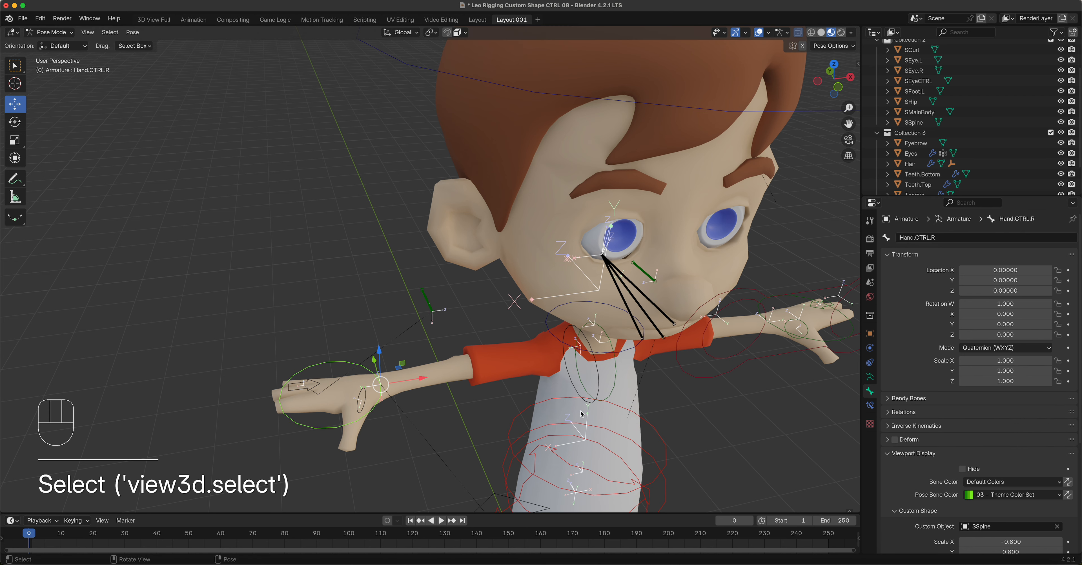
- Set the pose bone colors of Thumb01.R and Curl.CTRL.R to 03 - Theme Color Set
left_click(360, 397)
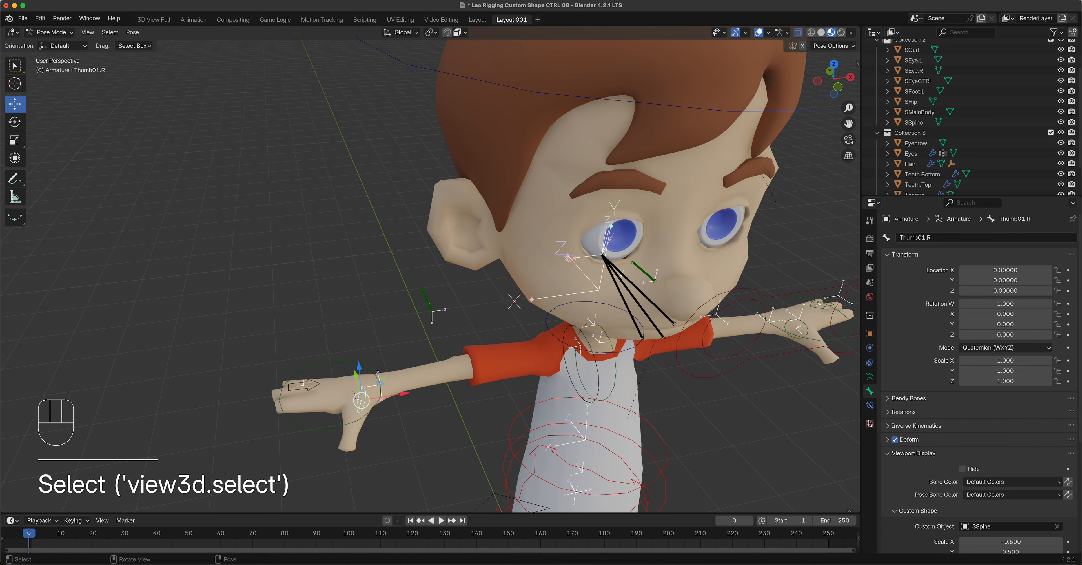
left_click(980, 494)
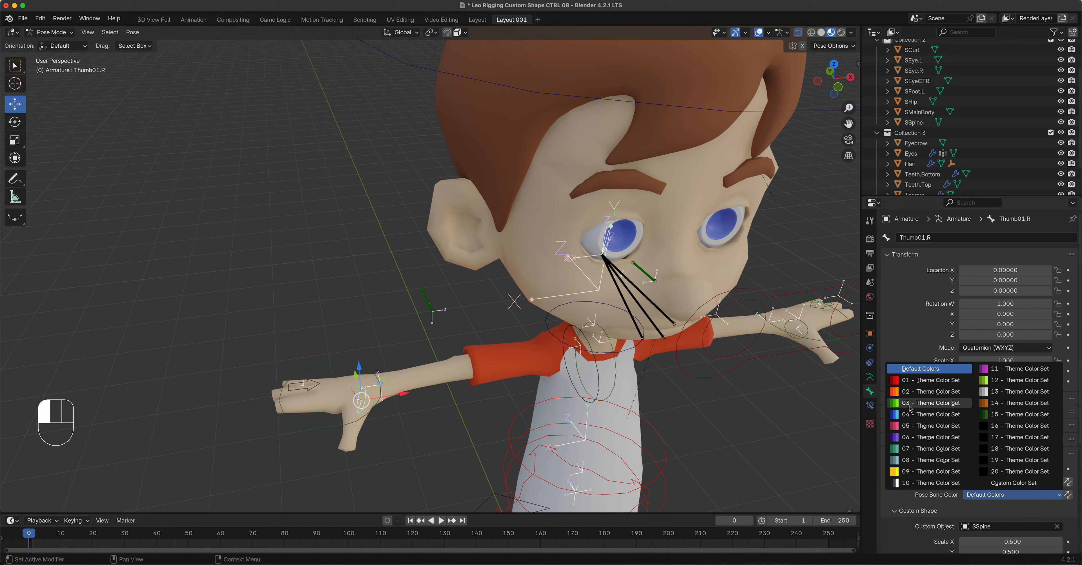
left_click(924, 404)
left_click(318, 387)
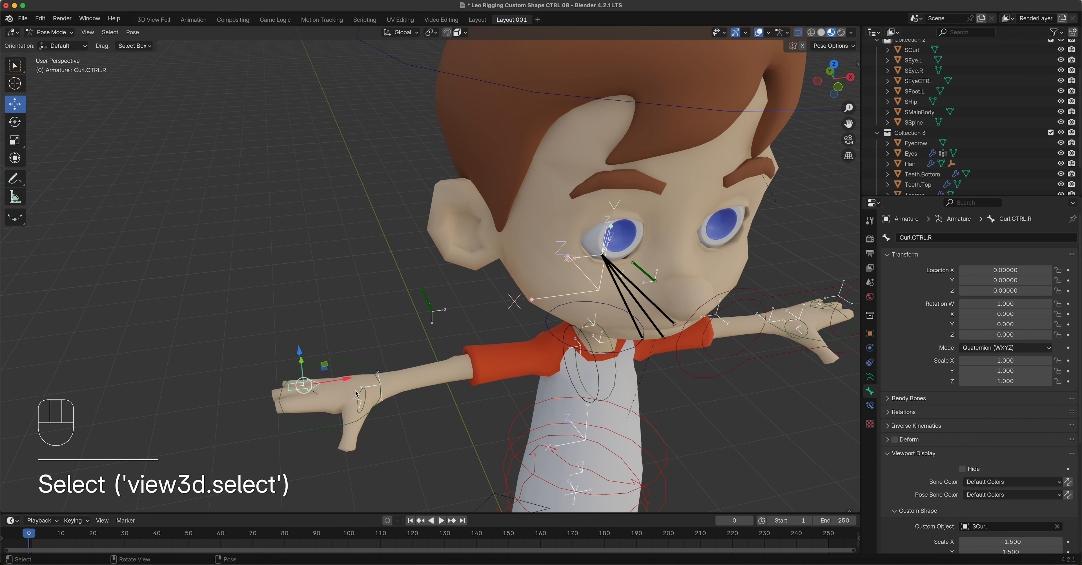
left_click(1011, 499)
left_click(913, 405)
- Review the recolored controls on the whole character and save the file
scroll(685, 422, "down", 6)
middle_click_drag(589, 416, 638, 322, "shift")
middle_click_drag(689, 375, 622, 369)
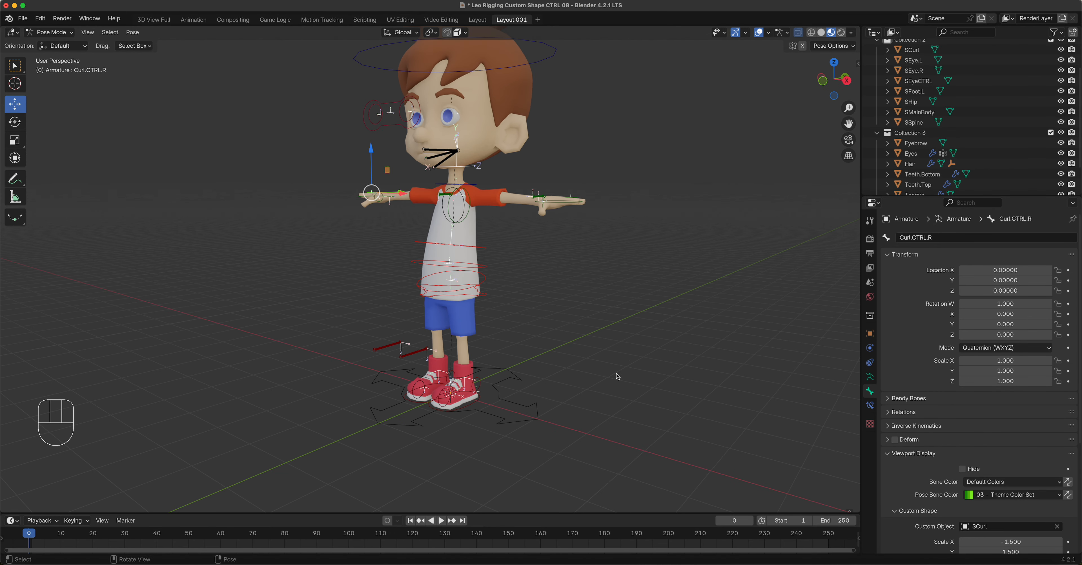
key("super+s")
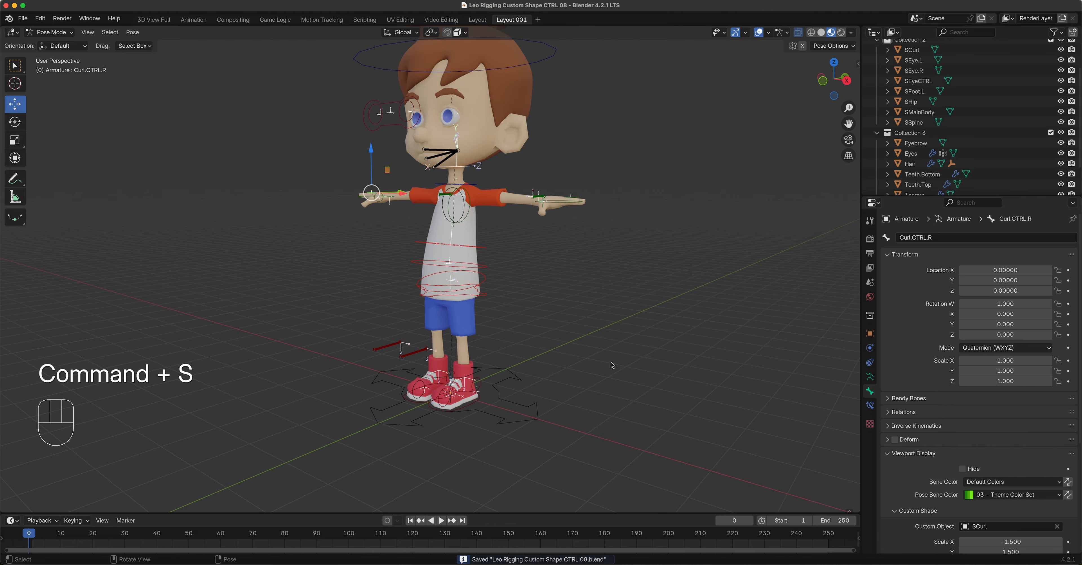
- In the right side view, move Hip_COG.CTRL down about 0.62 and forward about 0.12 to crouch the character
key("KP_3")
scroll(415, 251, "up", 4)
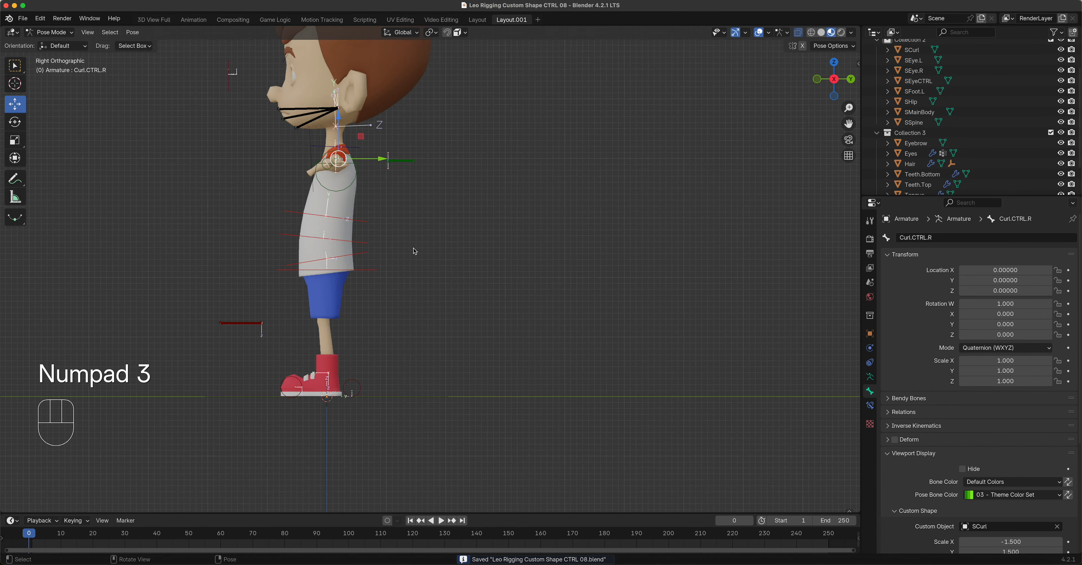
left_click(355, 275)
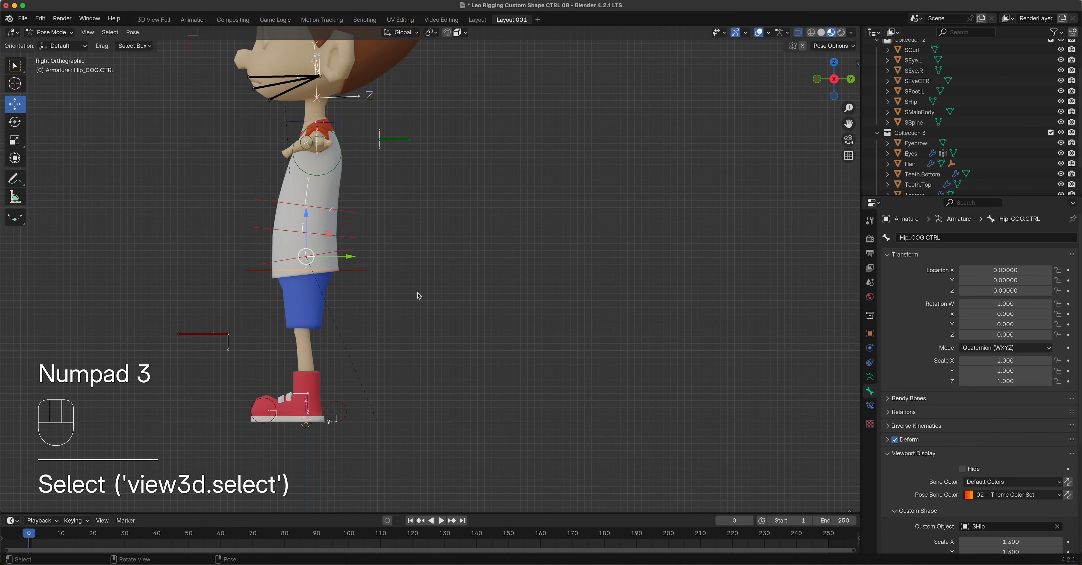
key("g")
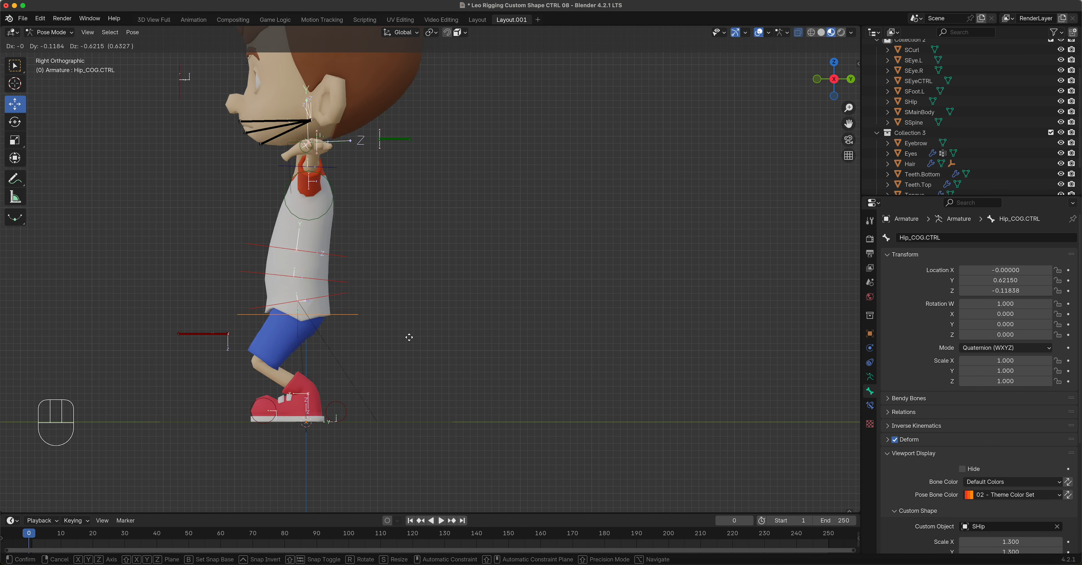
left_click(410, 338)
- Move both elbow controls behind the character down about 0.73 and forward about 0.07
left_click(387, 139)
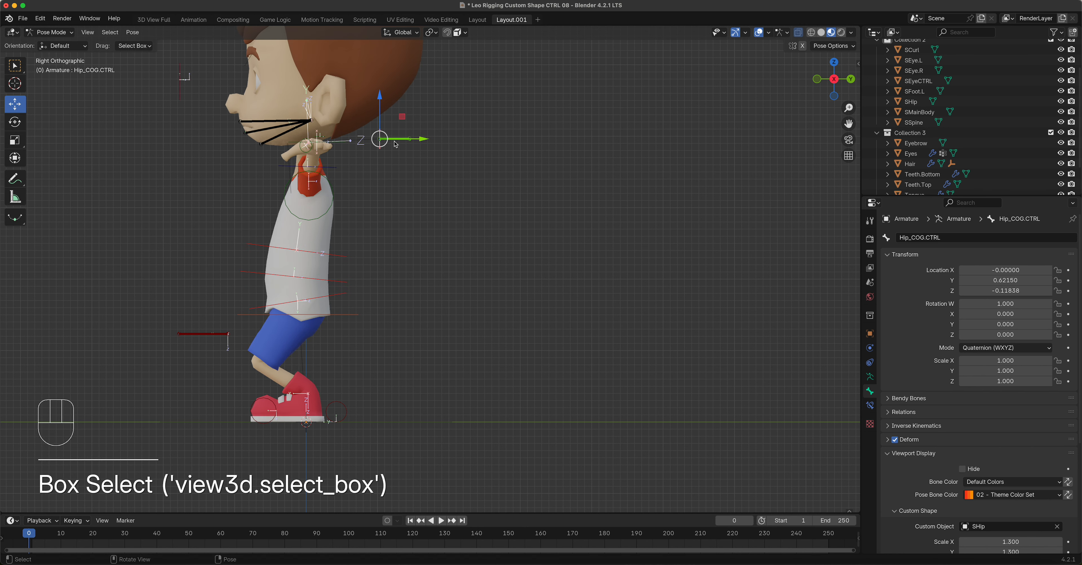
key("g")
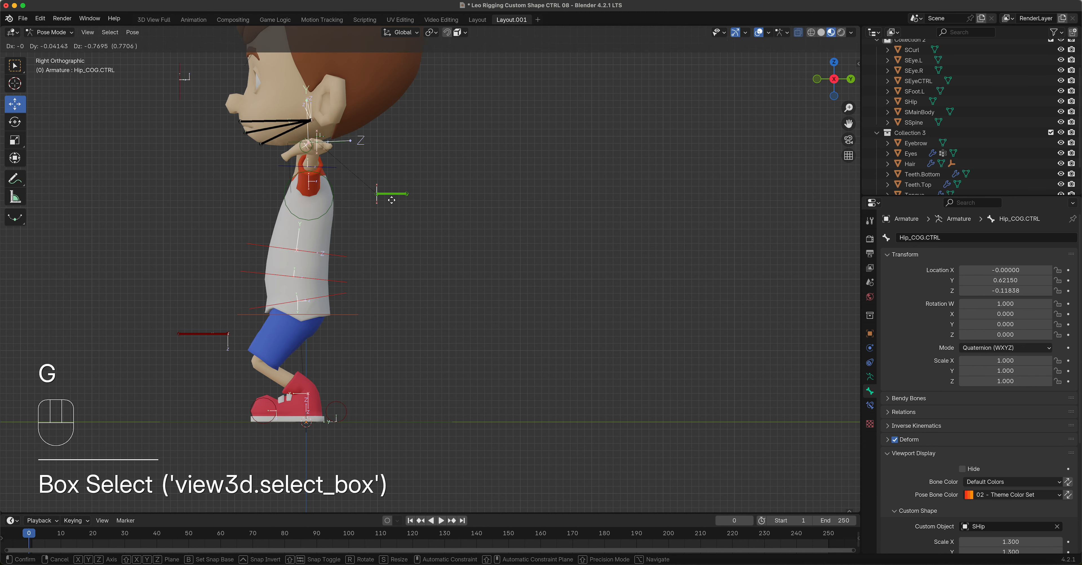
left_click(390, 198)
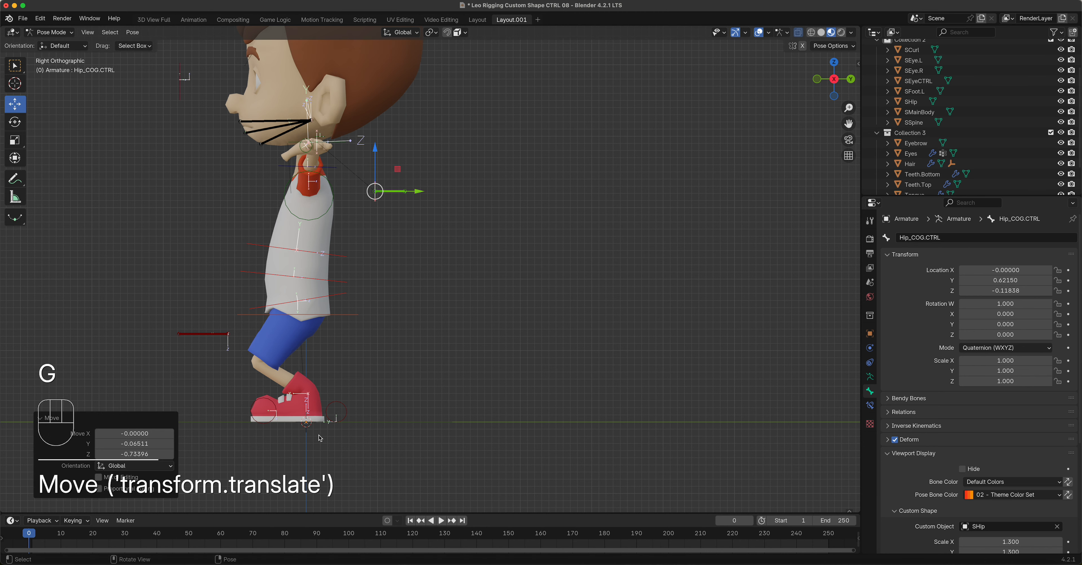
- In the right side view, move Foot.CTRL.L forward about 0.98 along the Y axis
left_click(287, 427)
middle_click_drag(403, 385, 269, 481)
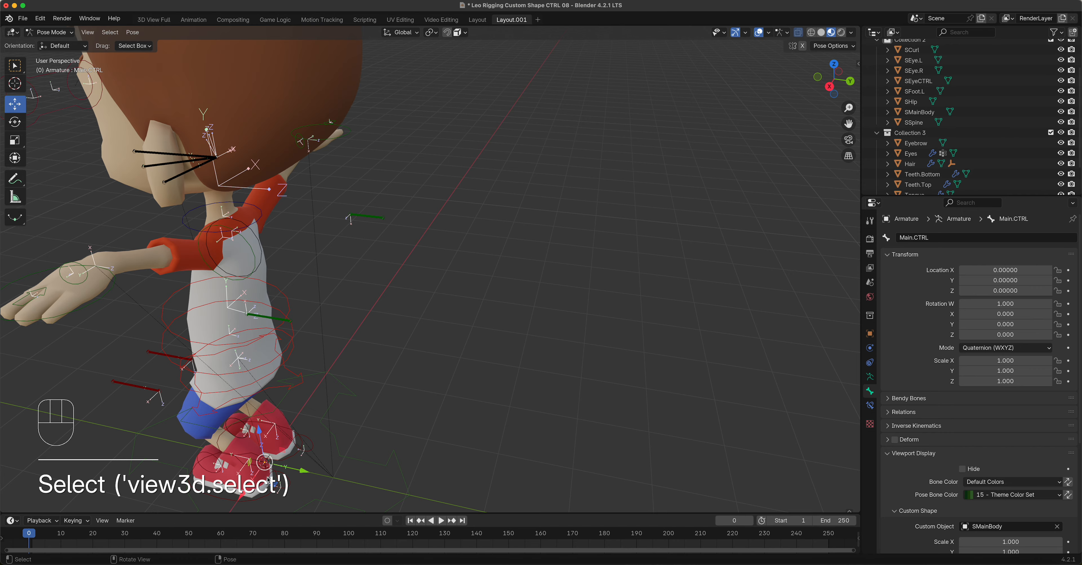
middle_click_drag(456, 370, 482, 335, "shift")
left_click(476, 336)
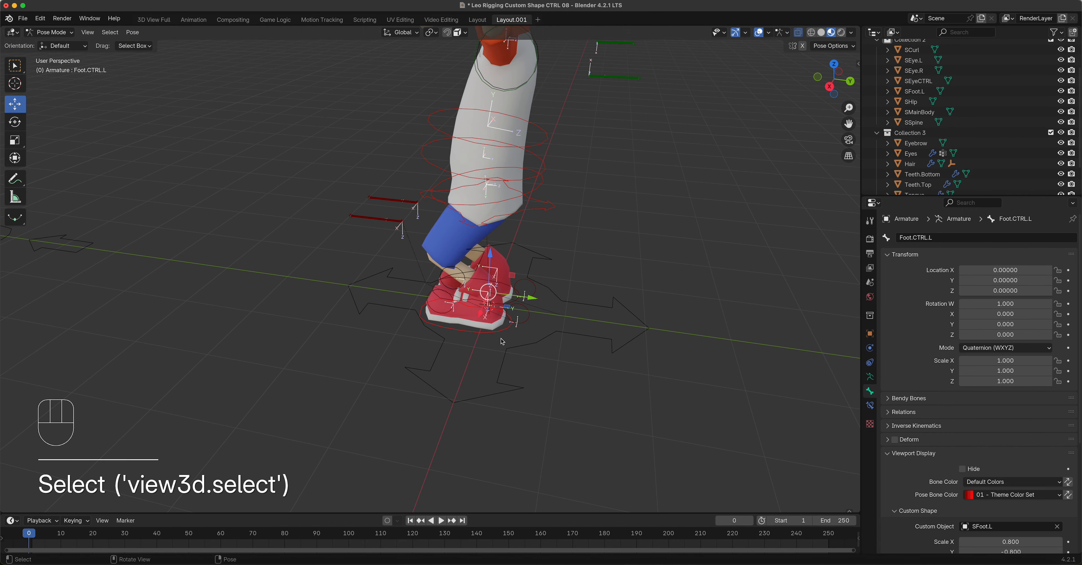
key("KP_3")
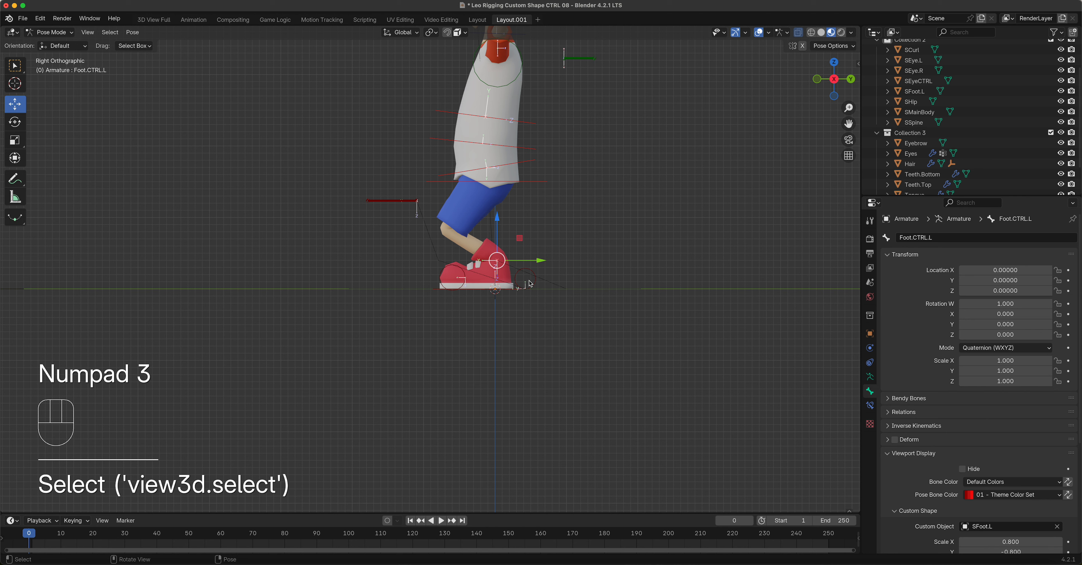
left_click_drag(542, 260, 466, 265)
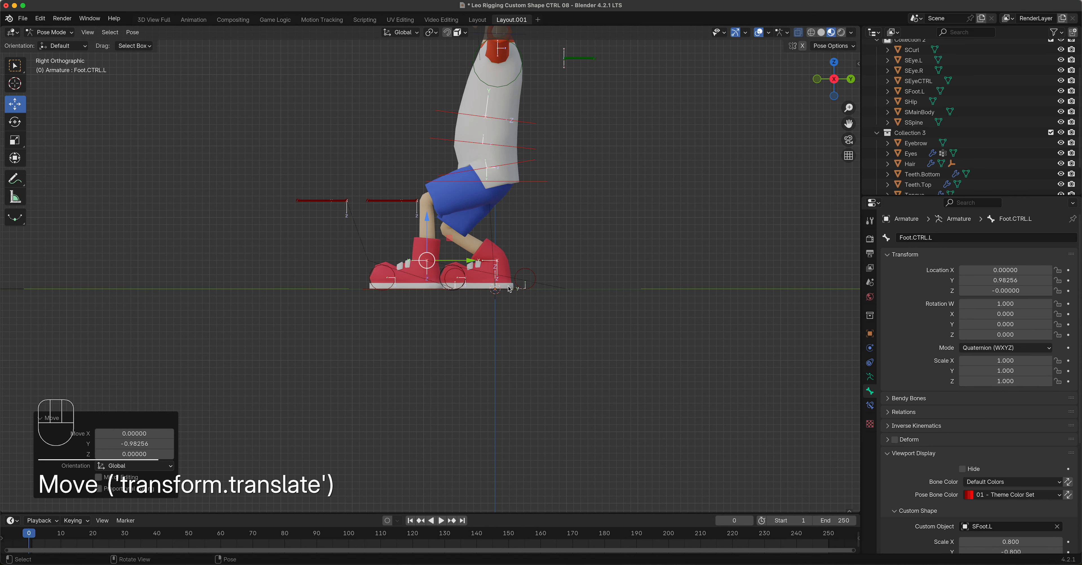
- Move Foot.CTRL.R backward along the Y axis to widen the stride
left_click(507, 292)
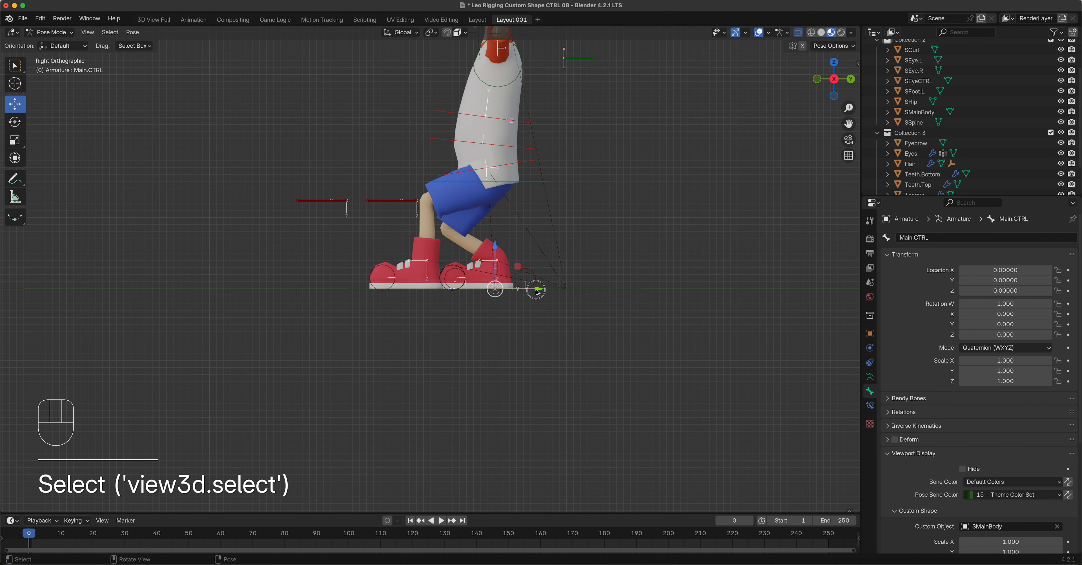
left_click(521, 289)
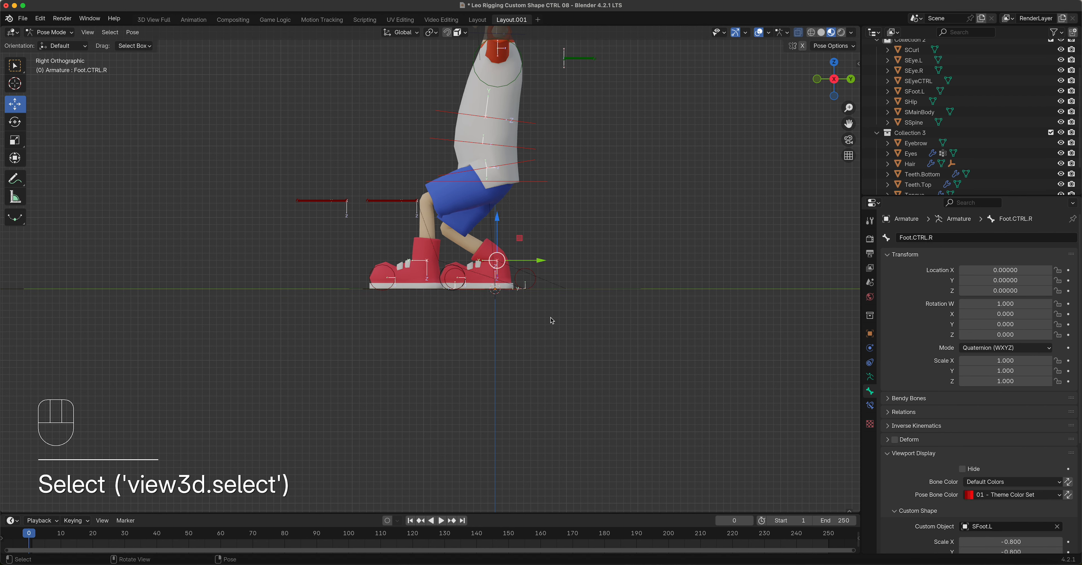
left_click_drag(541, 261, 571, 261)
- Rotate FootRoll.CTRL.R about -48° to lift the heel and FootRoll.CTRL.L about 21° to lift the toes
left_click(568, 281)
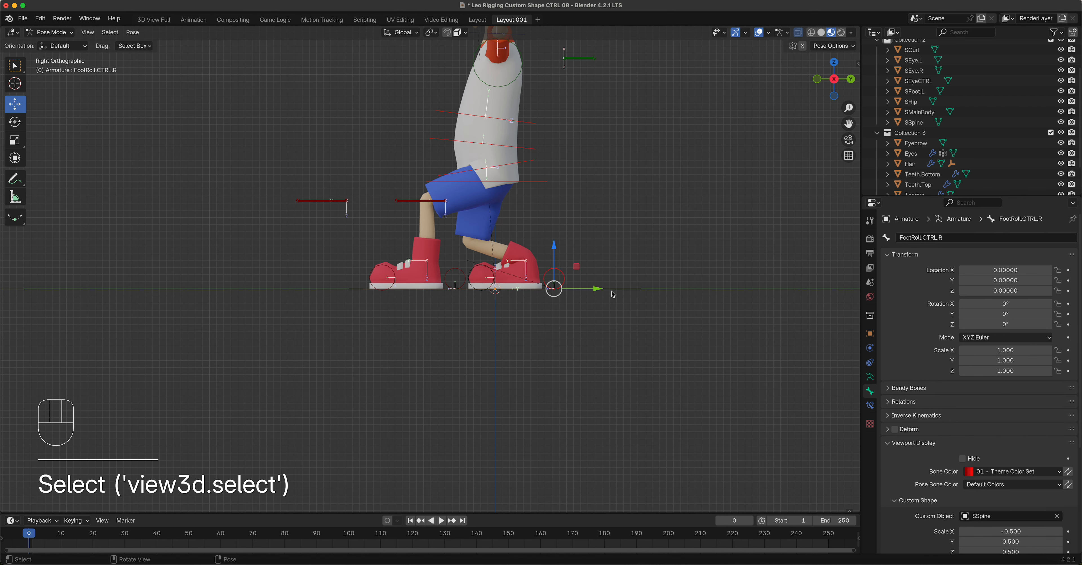
key("r")
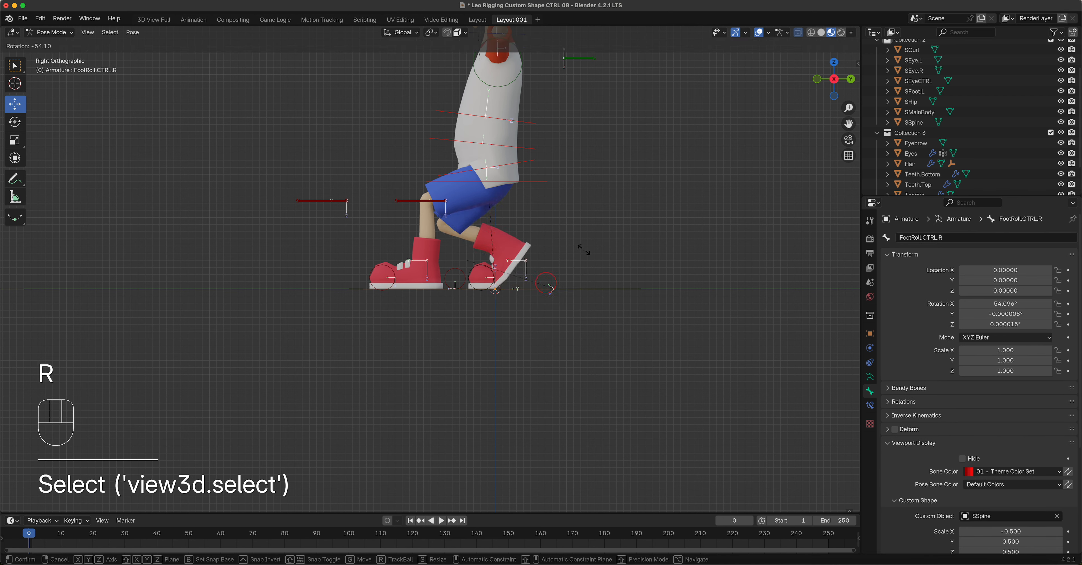
left_click(586, 257)
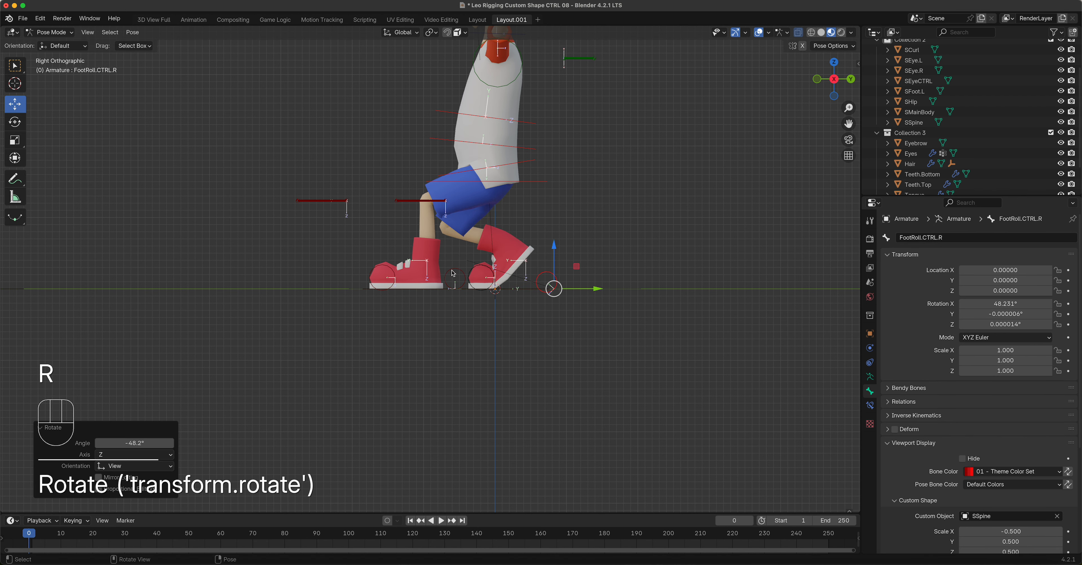
left_click(548, 287)
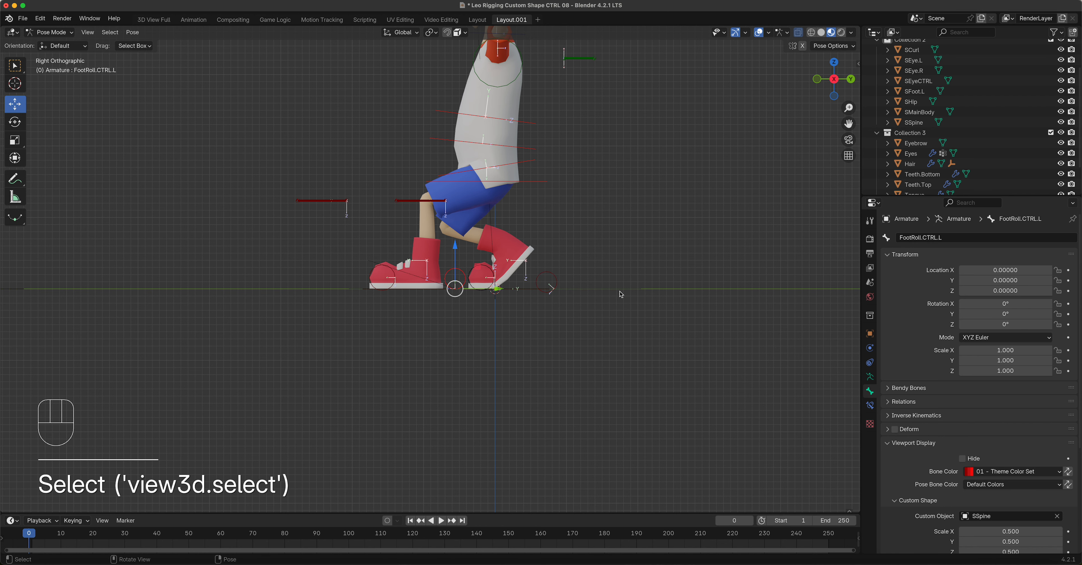
key("r")
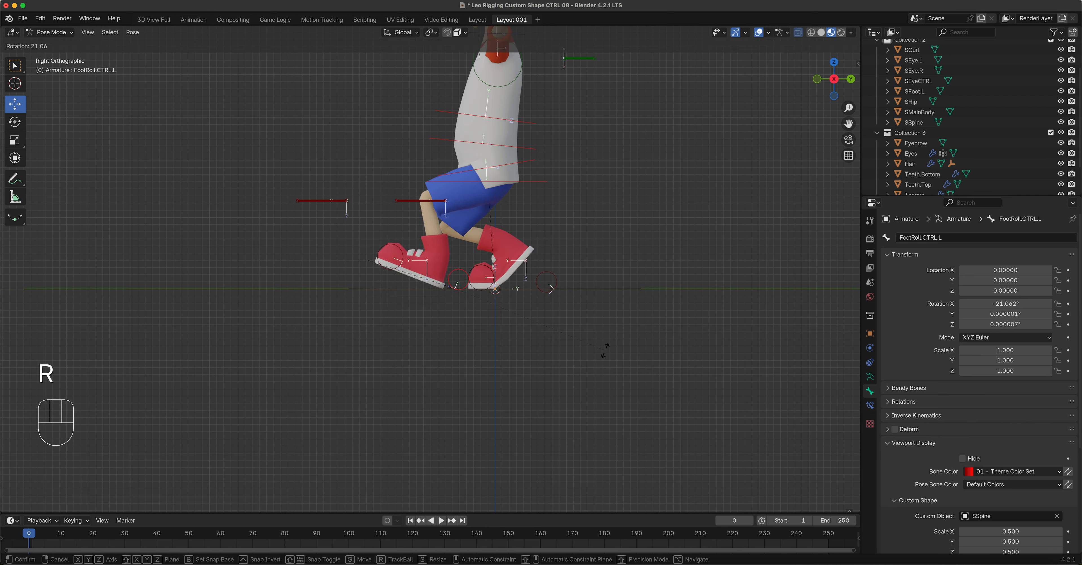
left_click(593, 293)
- Rotate the Torso bone about -19° in the side view to lean the upper body back
left_click(531, 130)
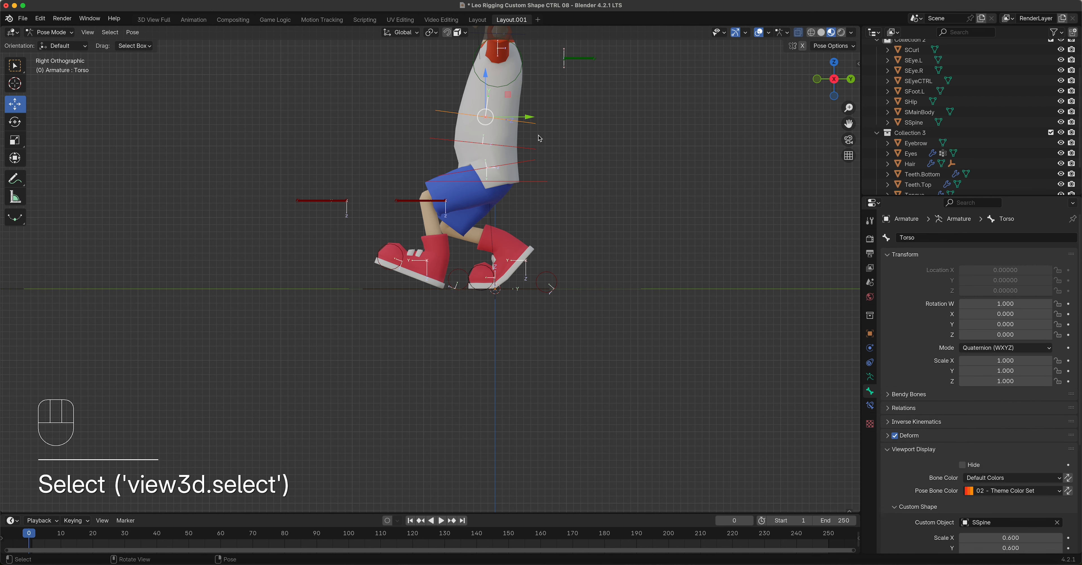
key("r")
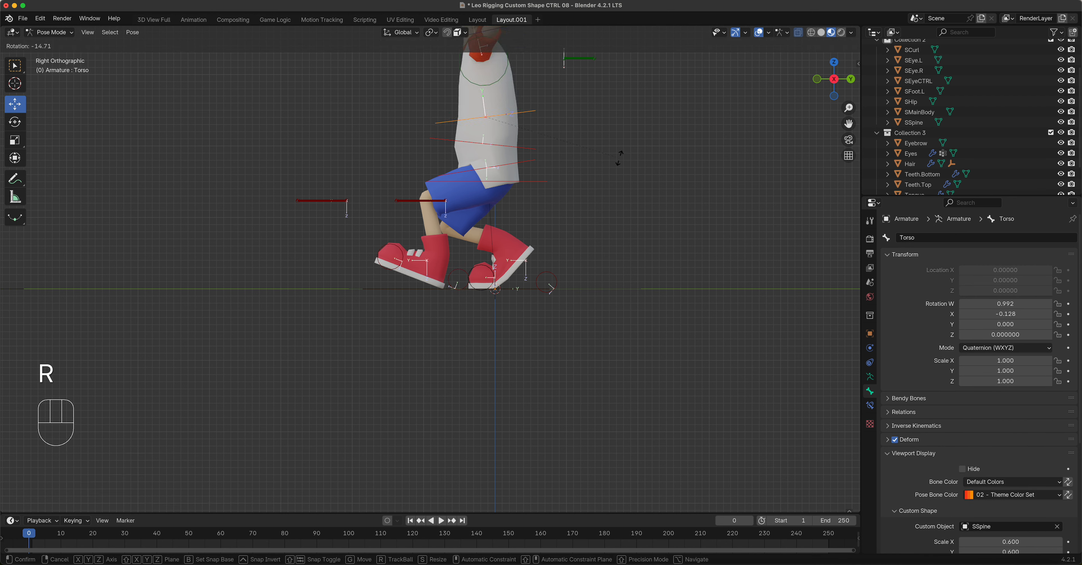
left_click(615, 167)
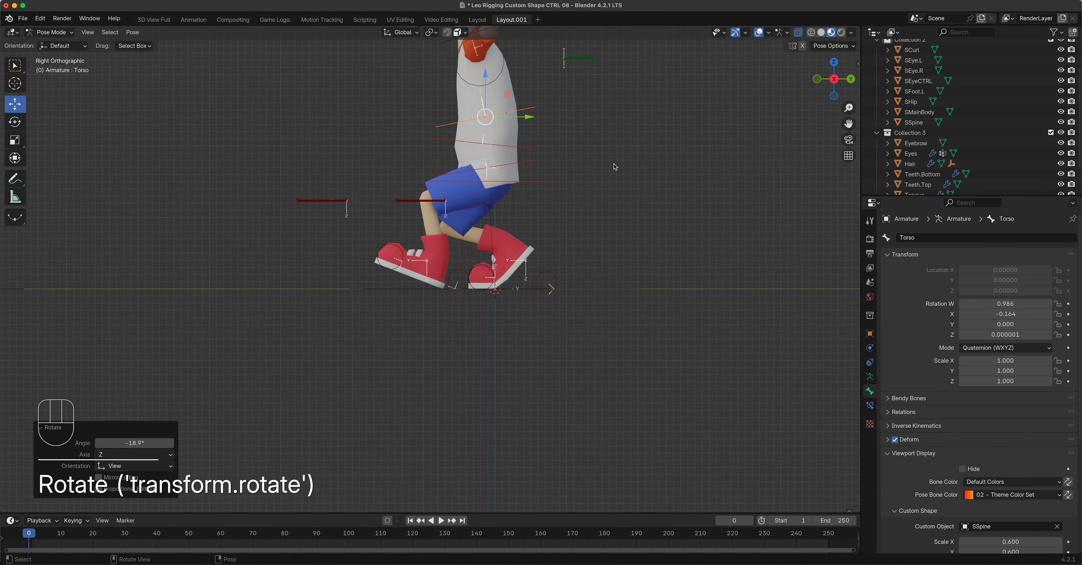
- In the front view, lower Hand.CTRL.L to the character's side and rotate it about 87° so the hand points down
middle_click_drag(615, 167, 581, 322, "shift")
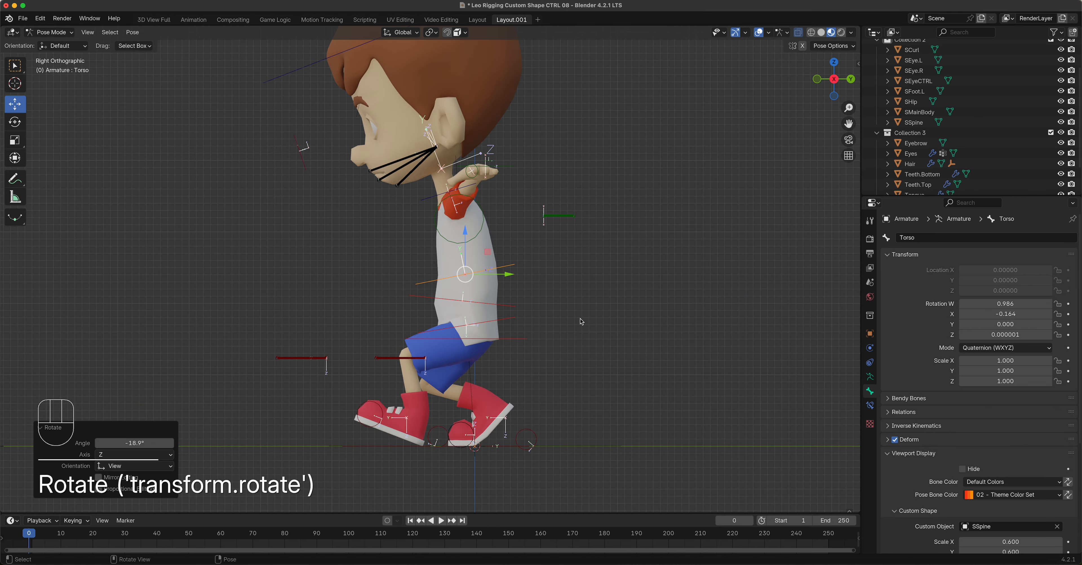
key("KP_1")
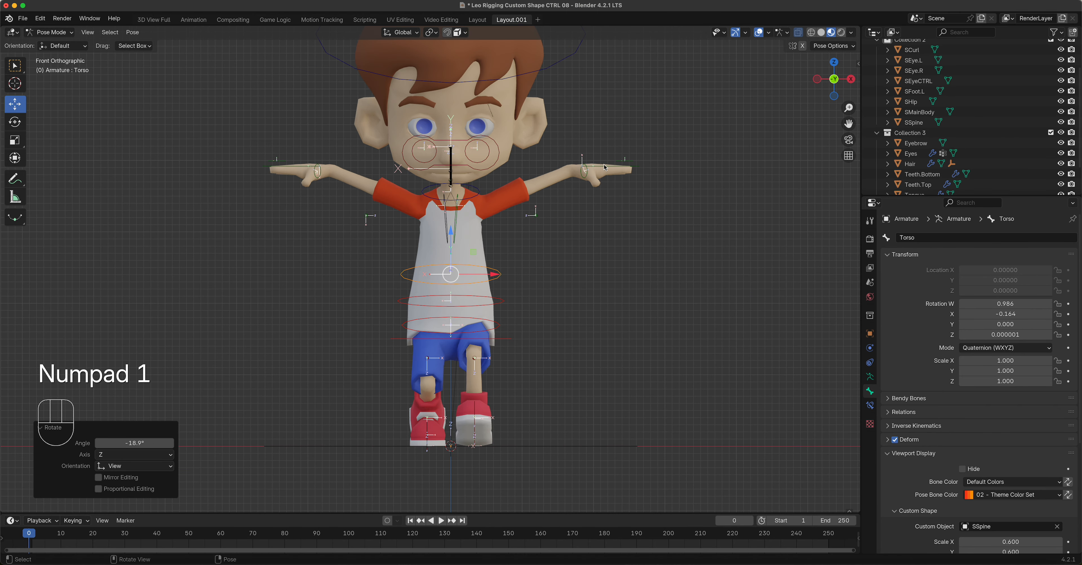
left_click(606, 170)
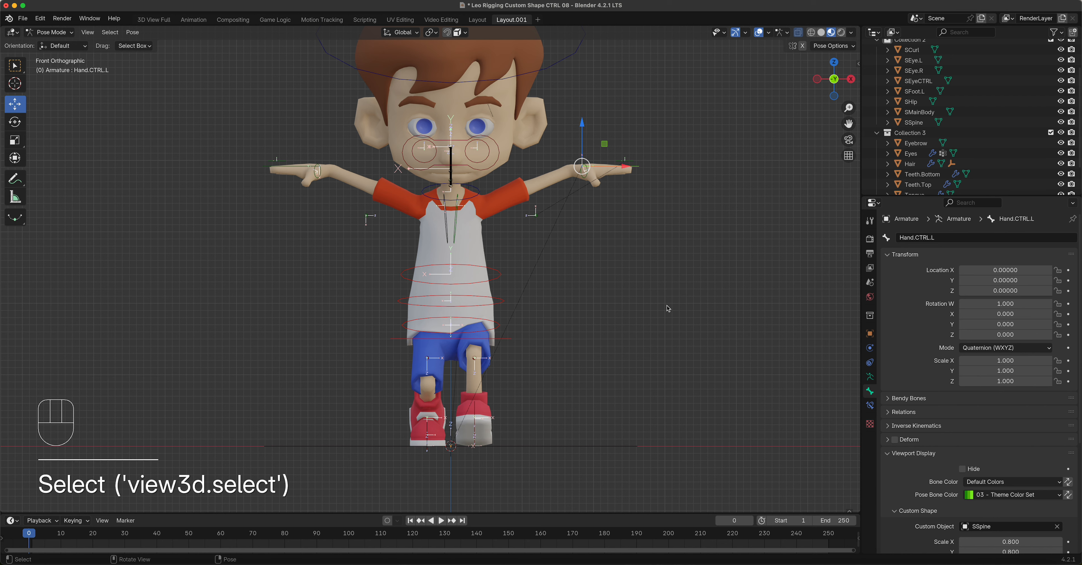
key("g")
left_click(613, 456)
key("r")
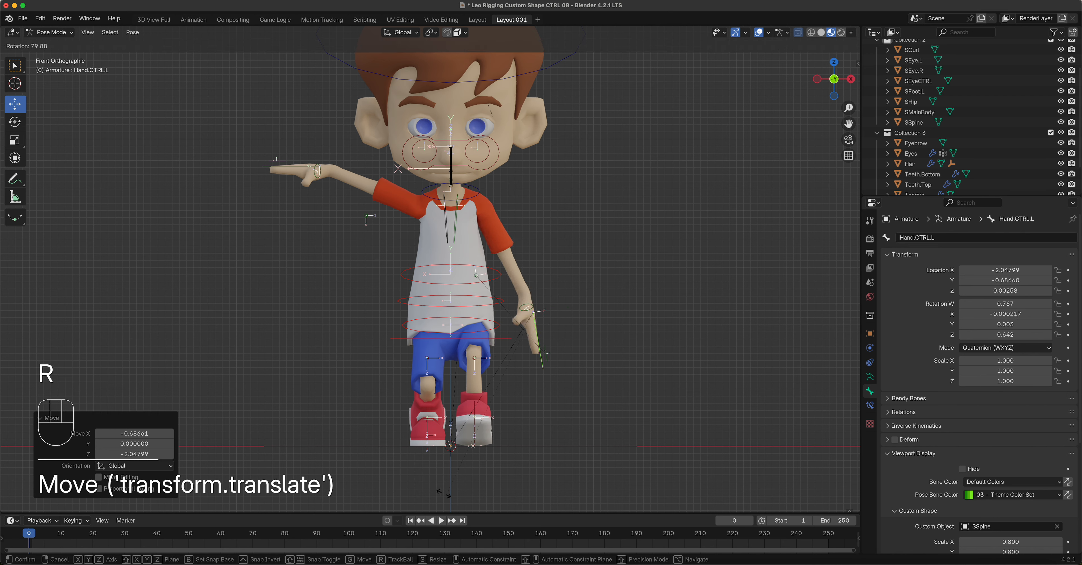
left_click(471, 488)
key("g")
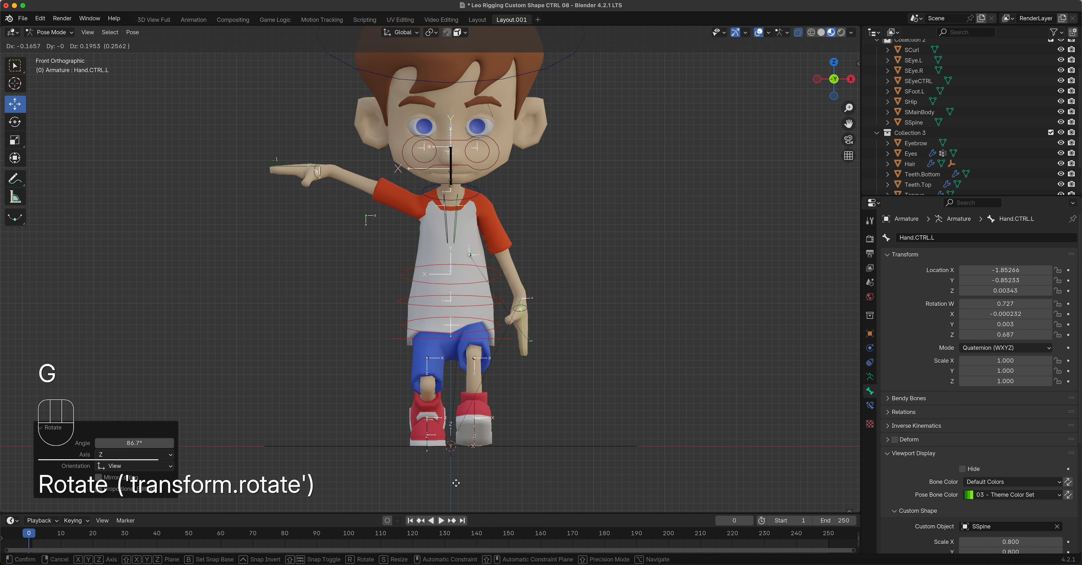
left_click(451, 481)
- Lower Hand.CTRL.R to the character's other side and rotate it about -86° in total so the hand points down
left_click(302, 170)
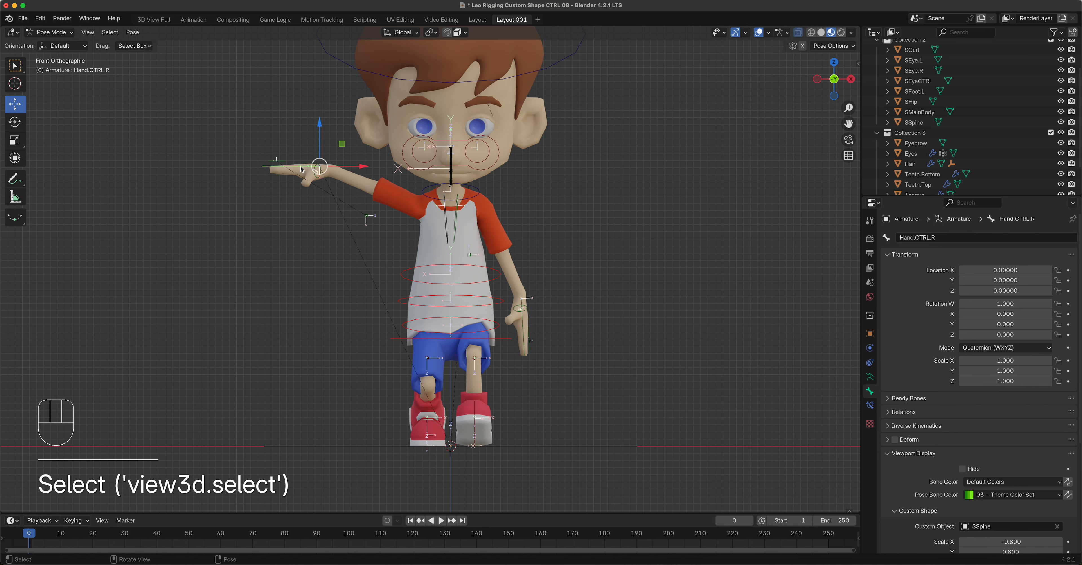
key("r")
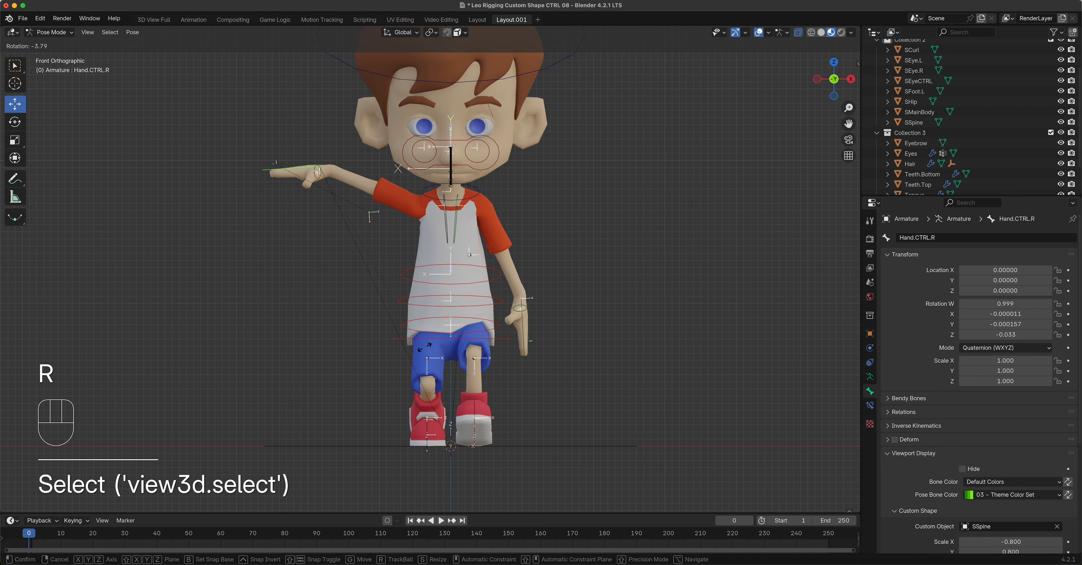
left_click(528, 179)
key("g")
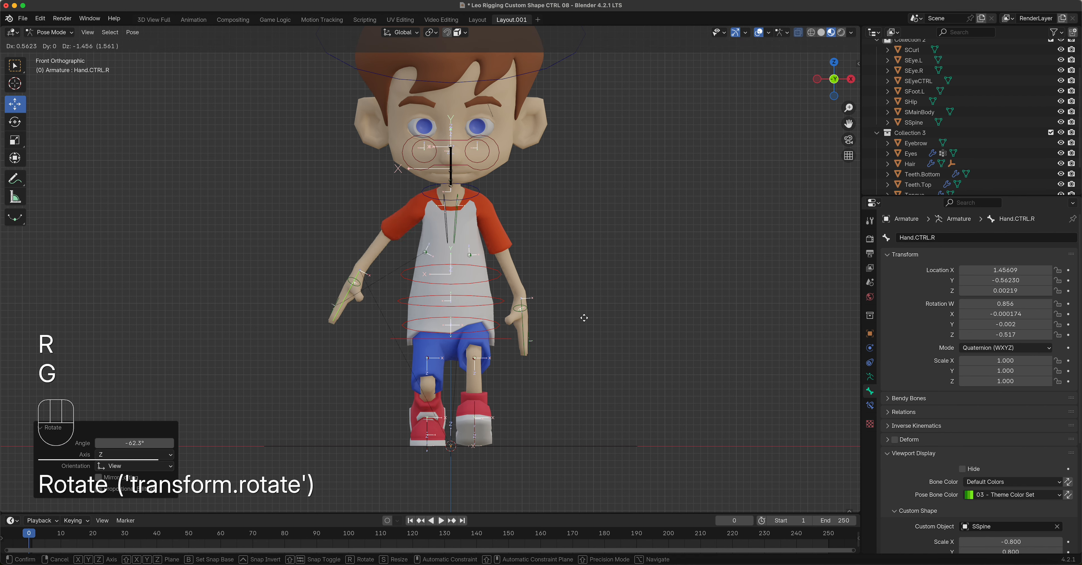
left_click(596, 324)
key("r")
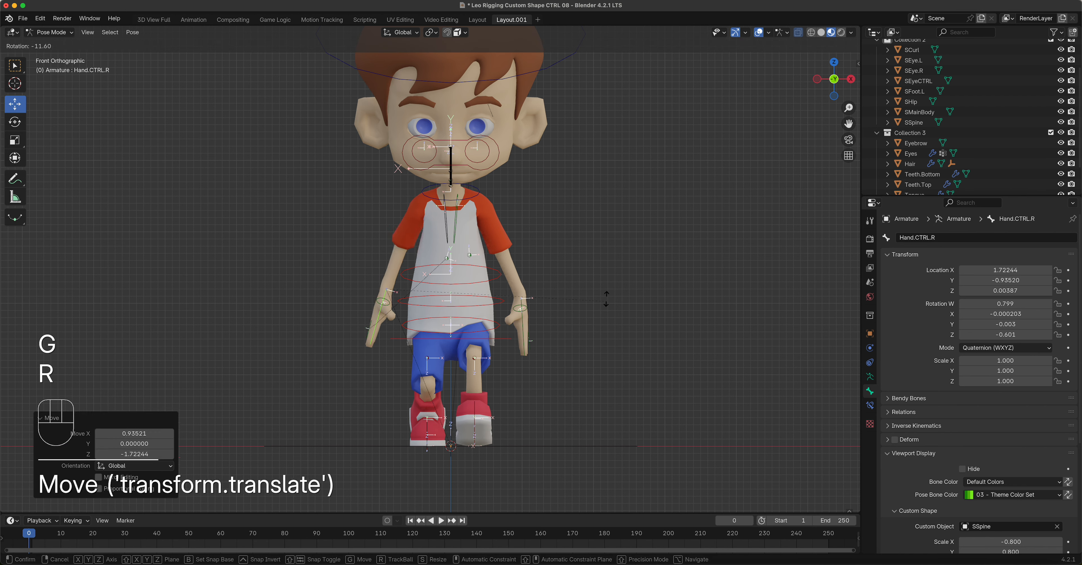
left_click(587, 282)
key("g")
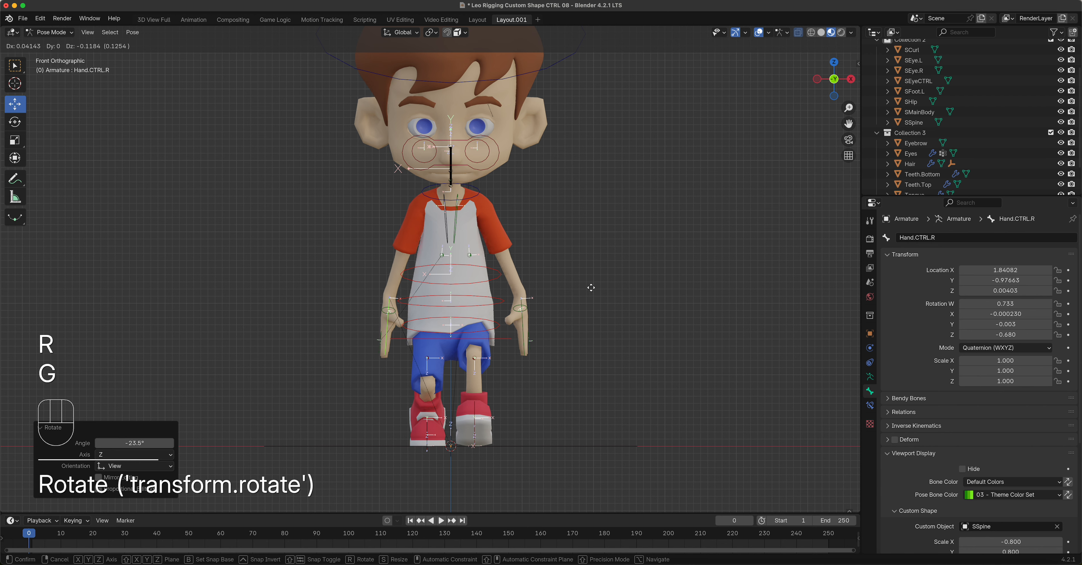
left_click(592, 291)
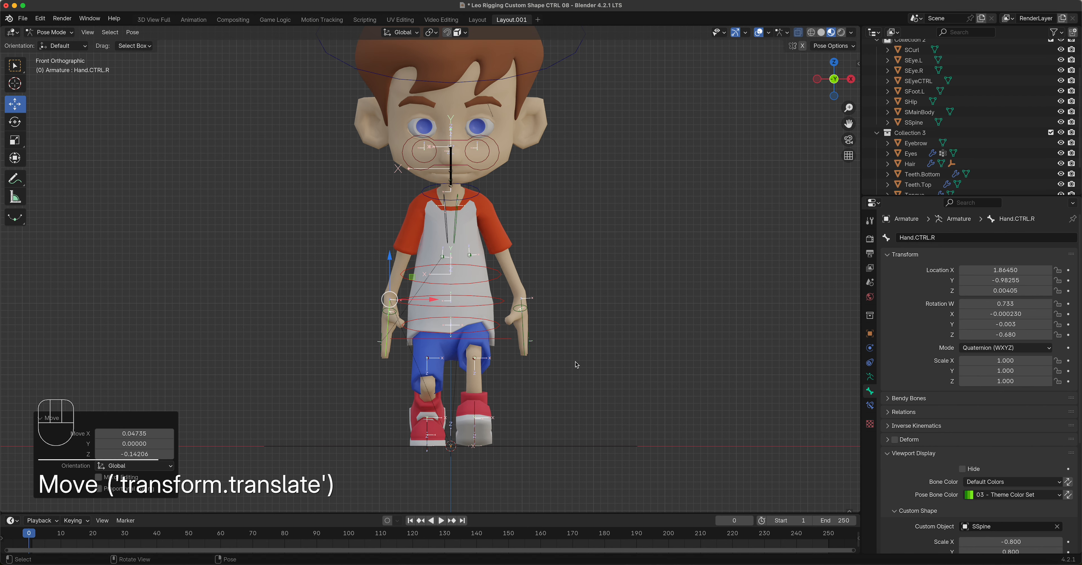
- Move Curl.CTRL.L up about 0.06 and Curl.CTRL.R up about 0.09 to curl the fingers of both hands
left_click(531, 344)
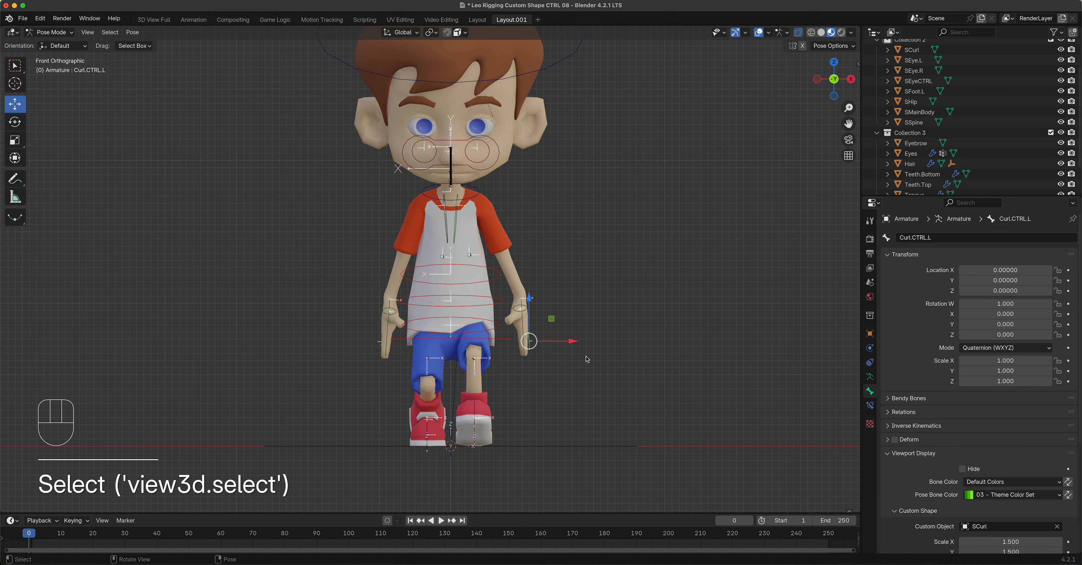
key("g")
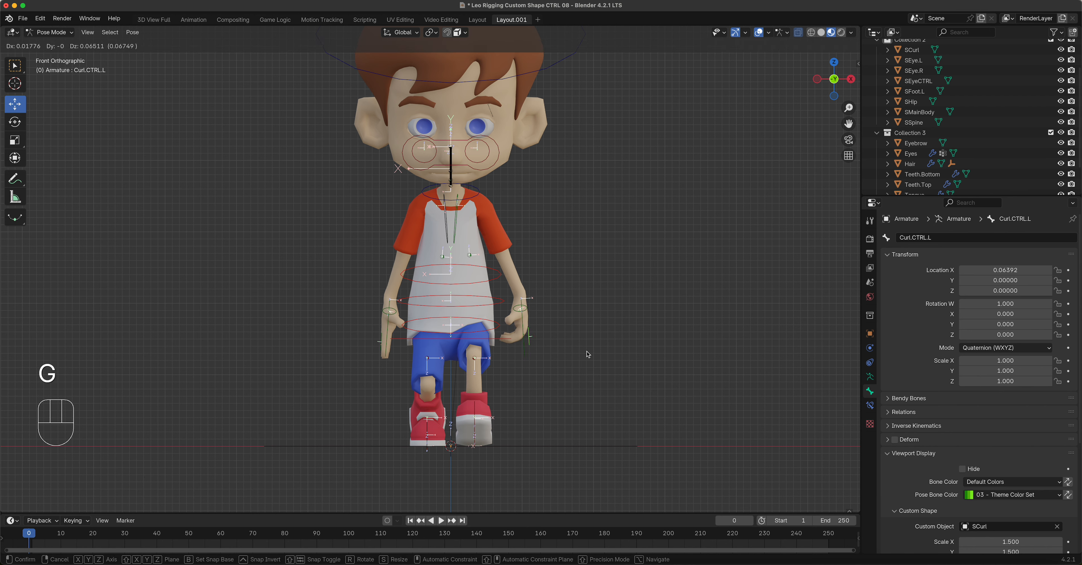
left_click(588, 354)
left_click(381, 348)
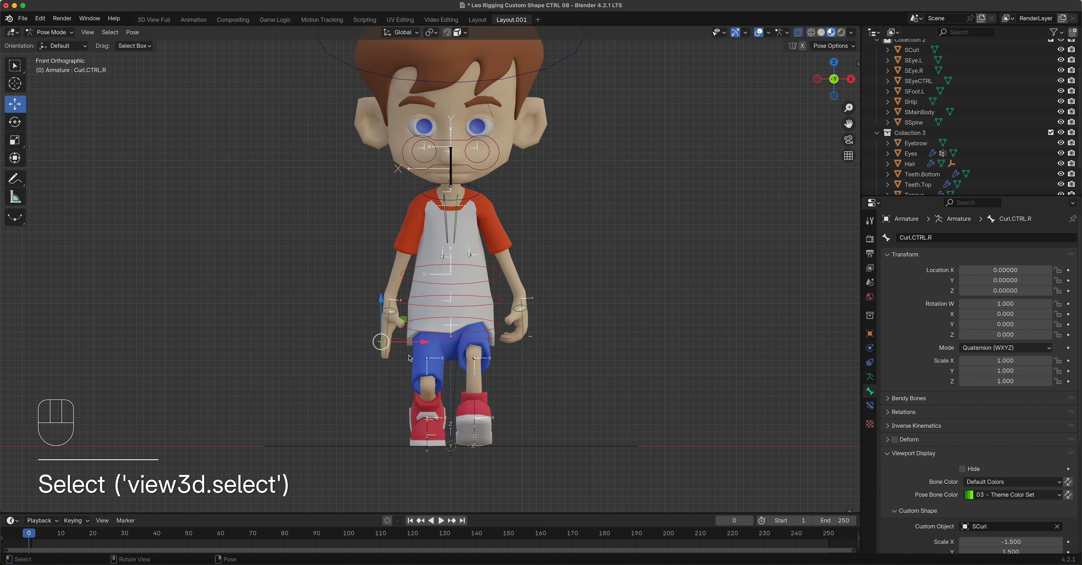
key("g")
left_click(412, 348)
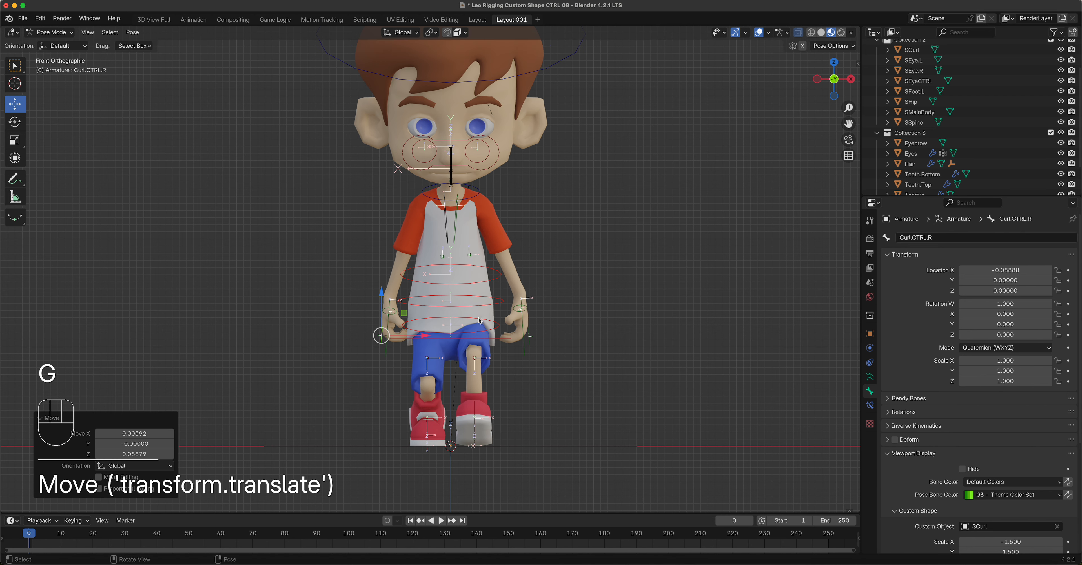
- Switch the transform orientation to Local and rotate Thumb01.L about 45° around its local Z axis
left_click(526, 313)
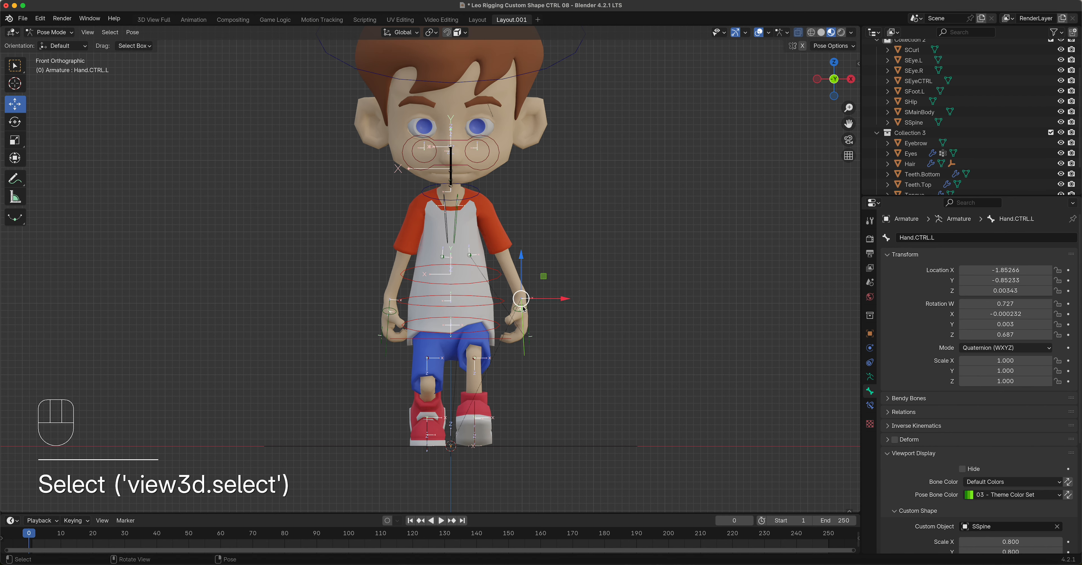
left_click(529, 314)
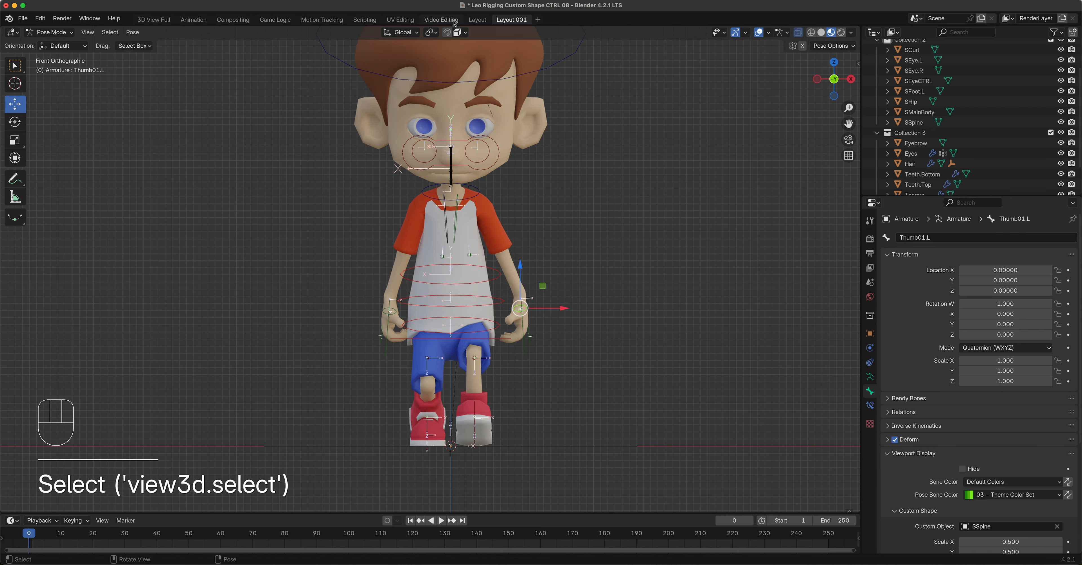
left_click(402, 33)
left_click(379, 77)
middle_click_drag(622, 290, 571, 349)
scroll(666, 347, "up", 5)
key("r")
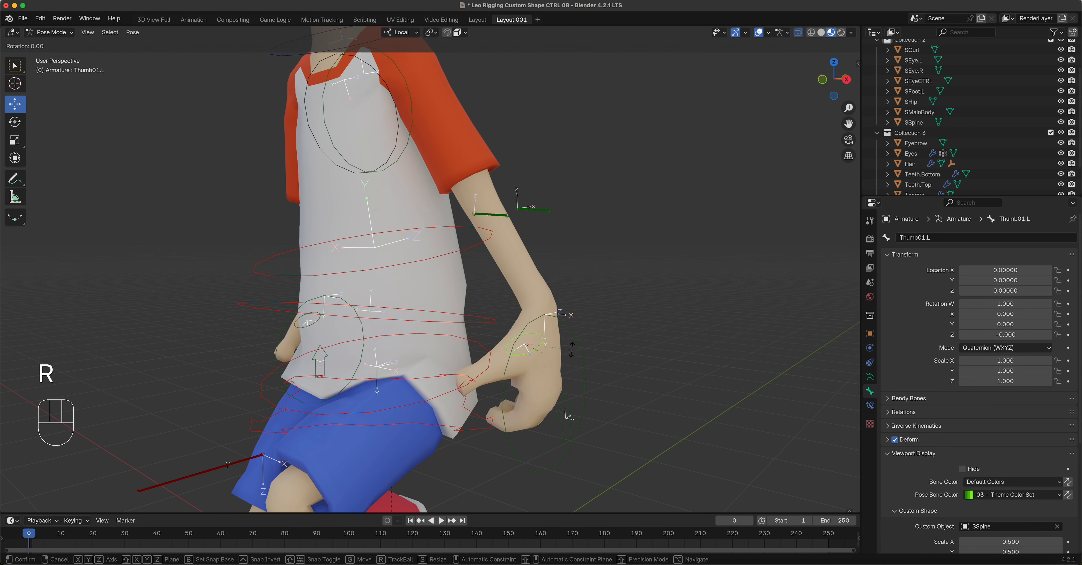
key("z")
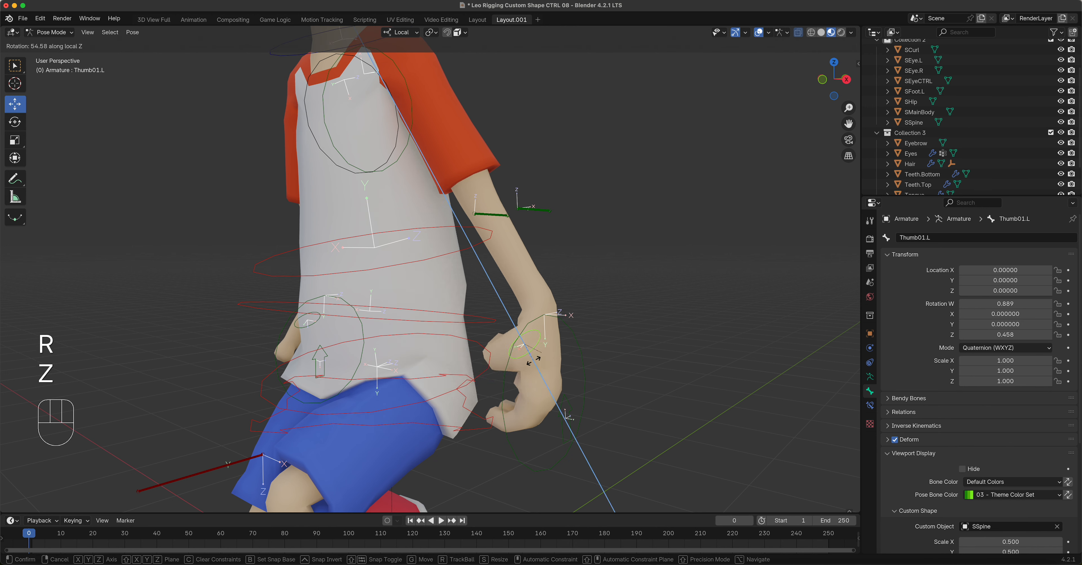
left_click(546, 363)
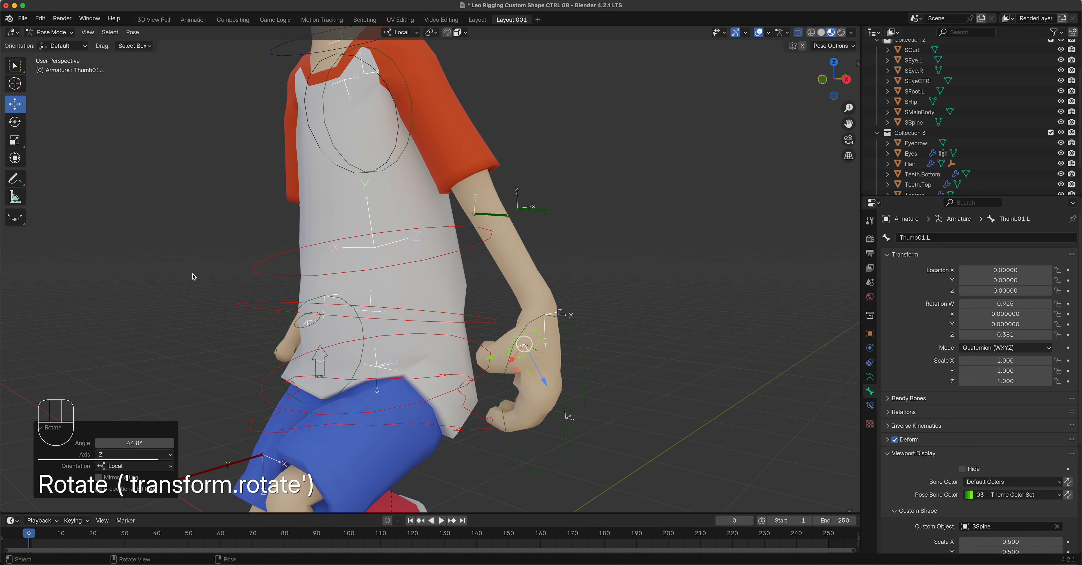
- Refine the rotation of Thumb01.L with the Rotate tool and bend Thumb01.R inward to match
left_click(14, 122)
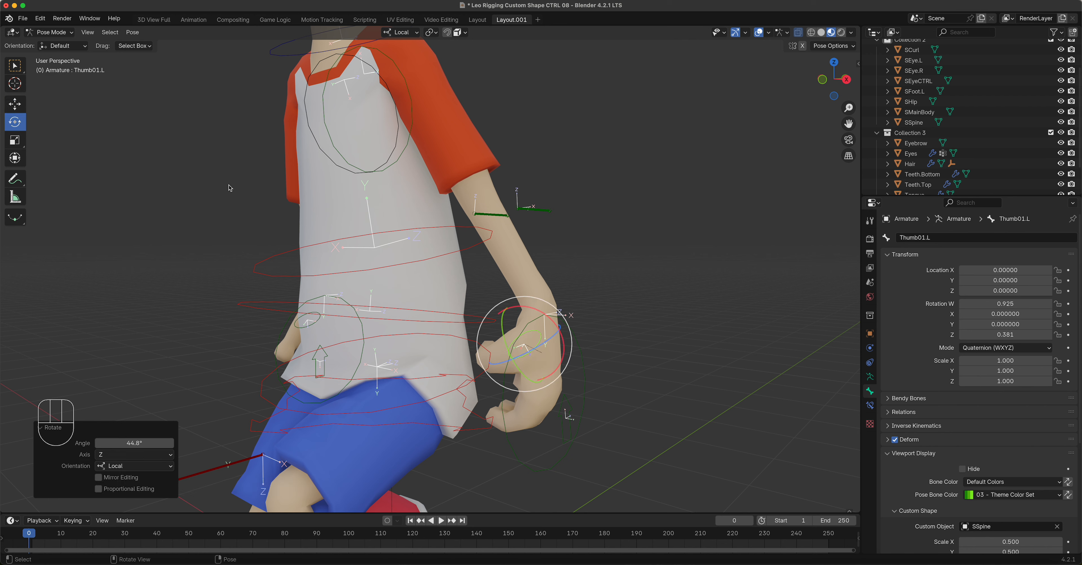
mouse_move(562, 339)
left_mouse_down()
mouse_move(550, 322)
mouse_move(521, 362)
mouse_move(550, 353)
left_mouse_up()
middle_click_drag(551, 353, 629, 362)
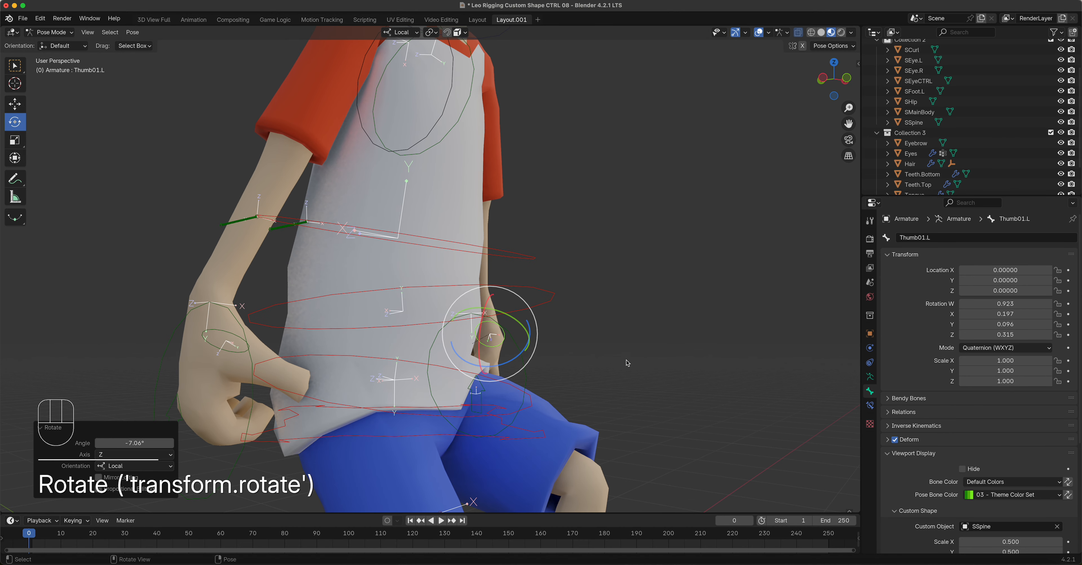
left_click_drag(518, 354, 524, 349)
left_click(243, 357)
left_click_drag(243, 356, 202, 323)
- In the front view, move Elbow.CTRL.L outward about 0.53 and Elbow.CTRL.R outward about 0.55 to the opposite side
middle_click_drag(202, 323, 366, 377)
scroll(475, 377, "down", 4)
middle_click_drag(520, 300, 496, 285)
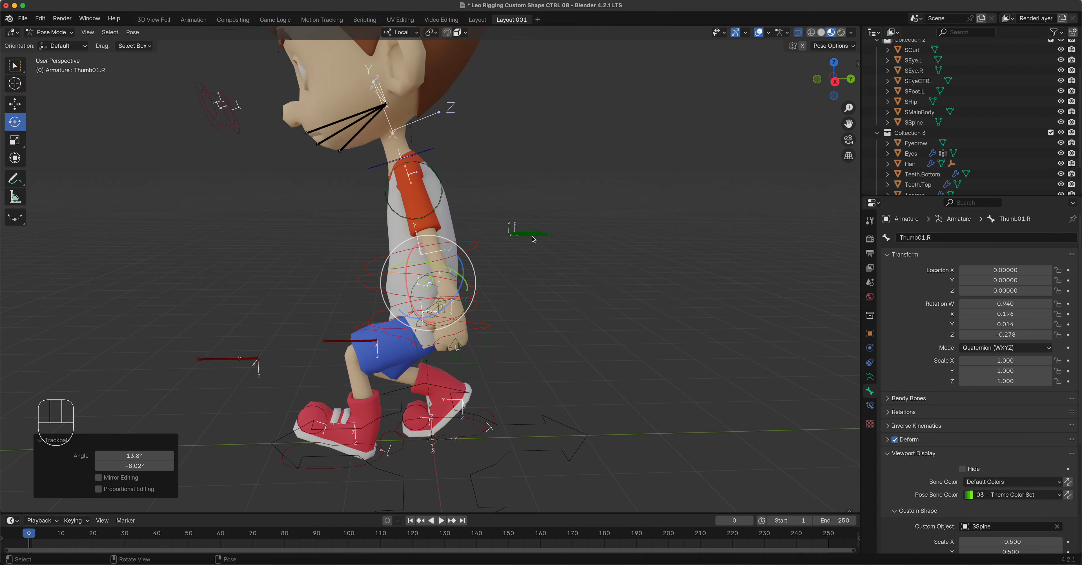
key("KP_1")
left_click(422, 238)
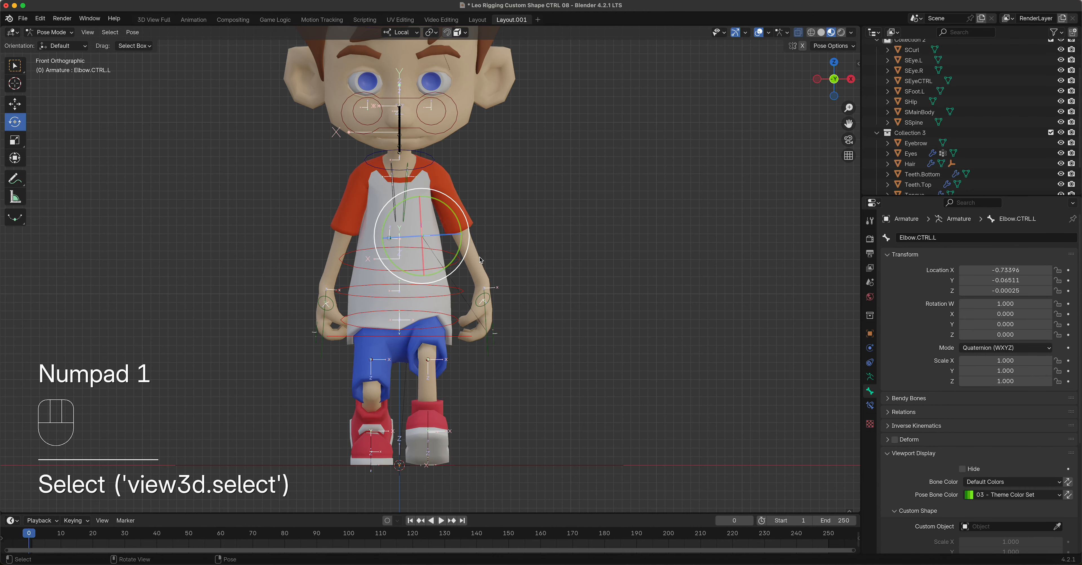
key("g")
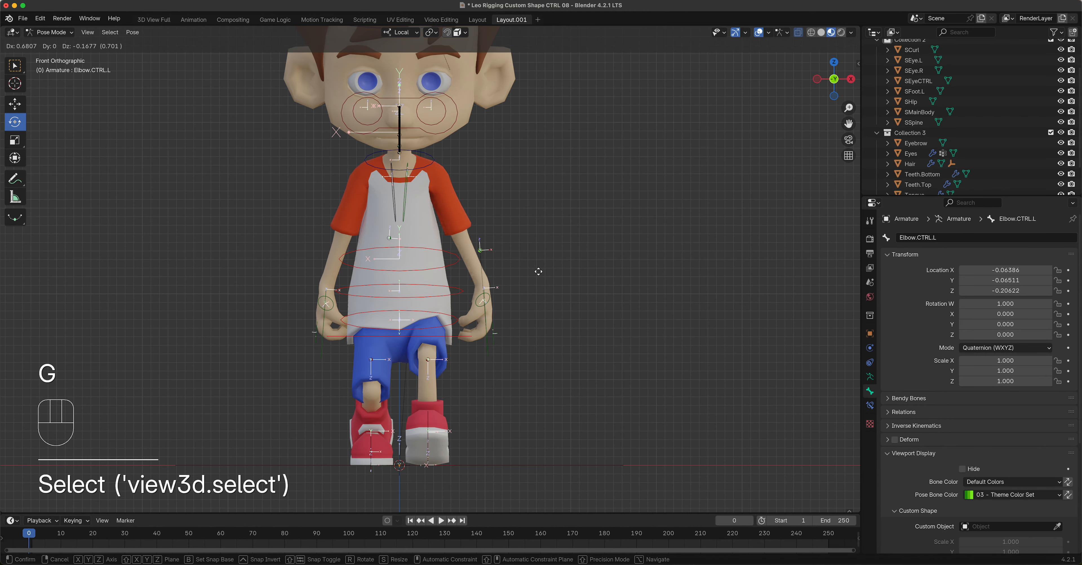
left_click(524, 265)
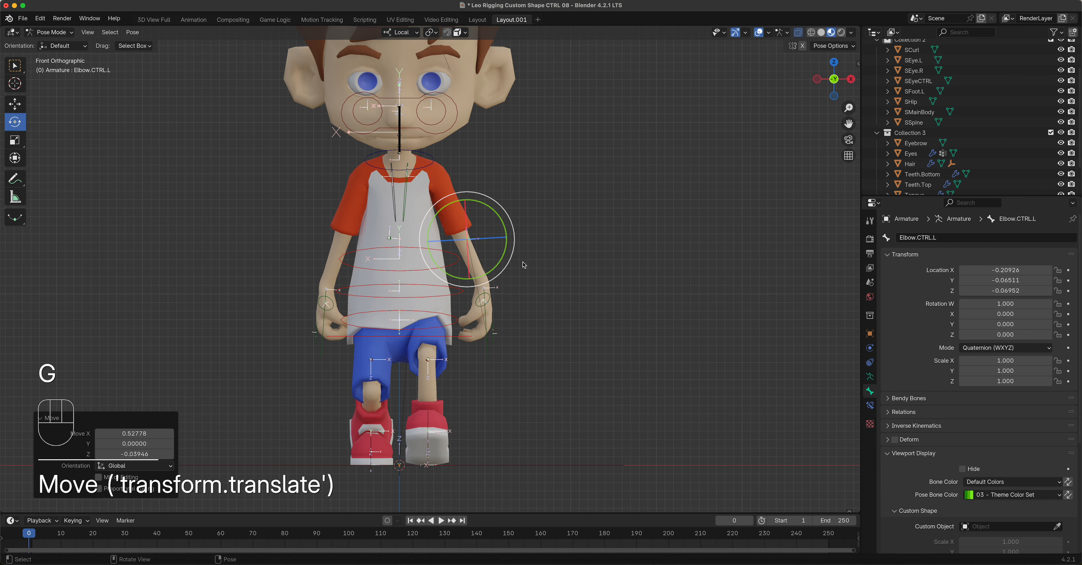
left_click(390, 239)
key("g")
left_click(344, 241)
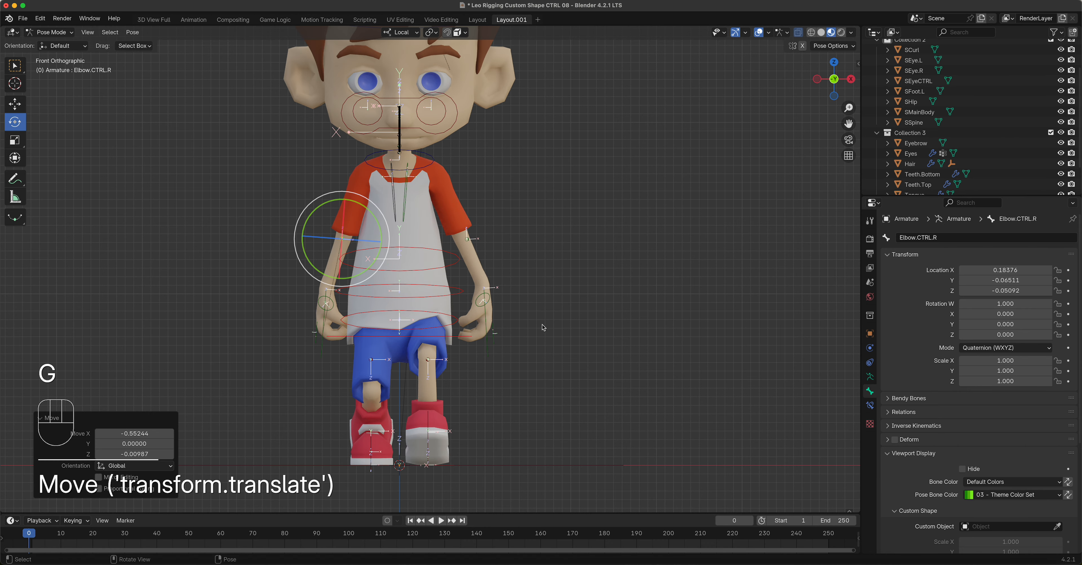
- In the right side view, move Hand.CTRL.L forward and up, and rotate it about 51°
key("KP_3")
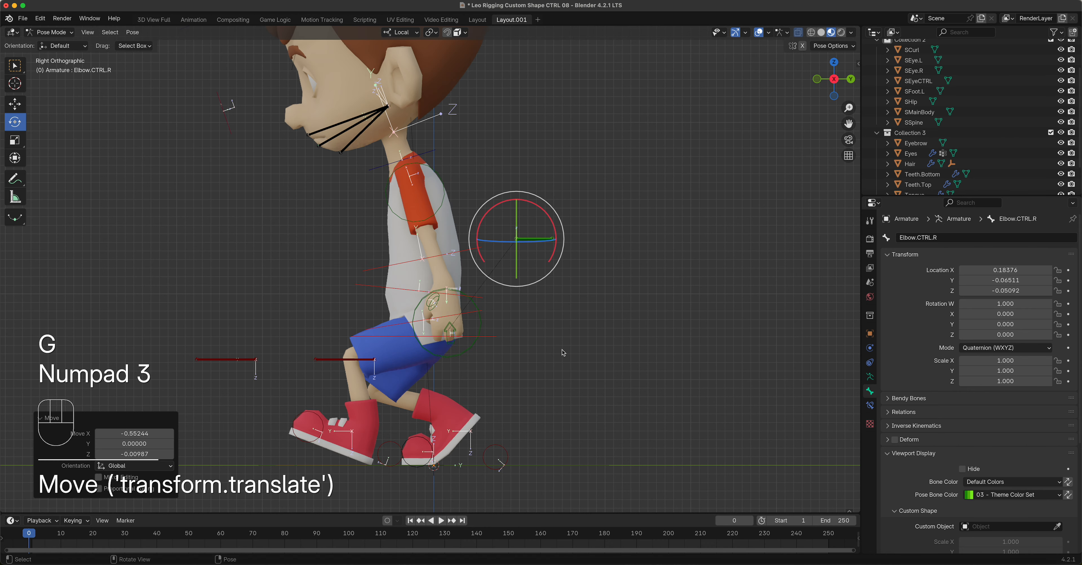
left_click(481, 332)
key("g")
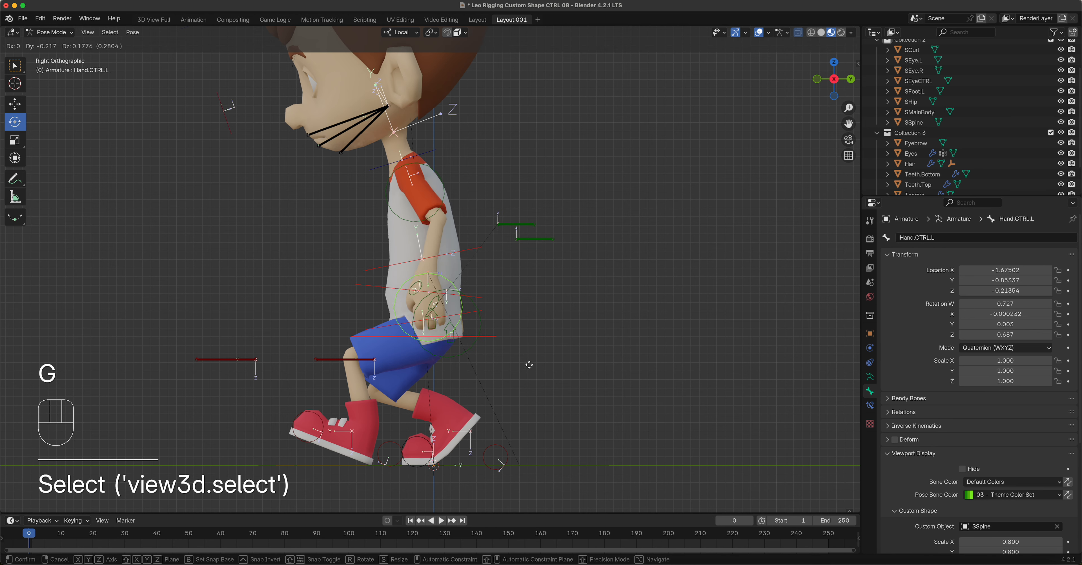
left_click(520, 355)
key("r")
left_click(437, 365)
- In the front view, move Hand.CTRL.L inward about 0.21 and down about 0.13, closer to the body
middle_click_drag(437, 365, 618, 404)
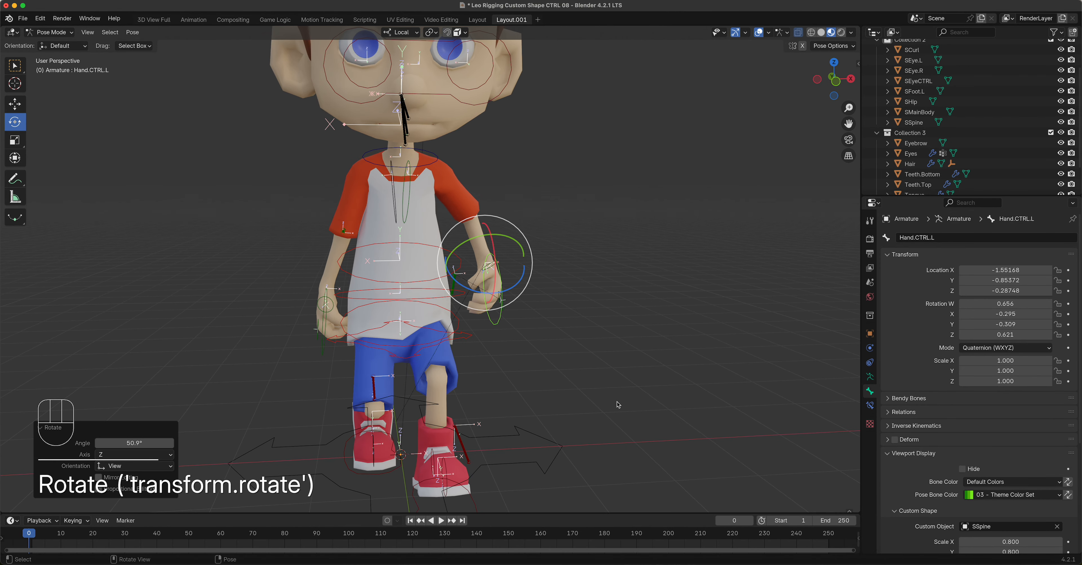
key("KP_1")
key("g")
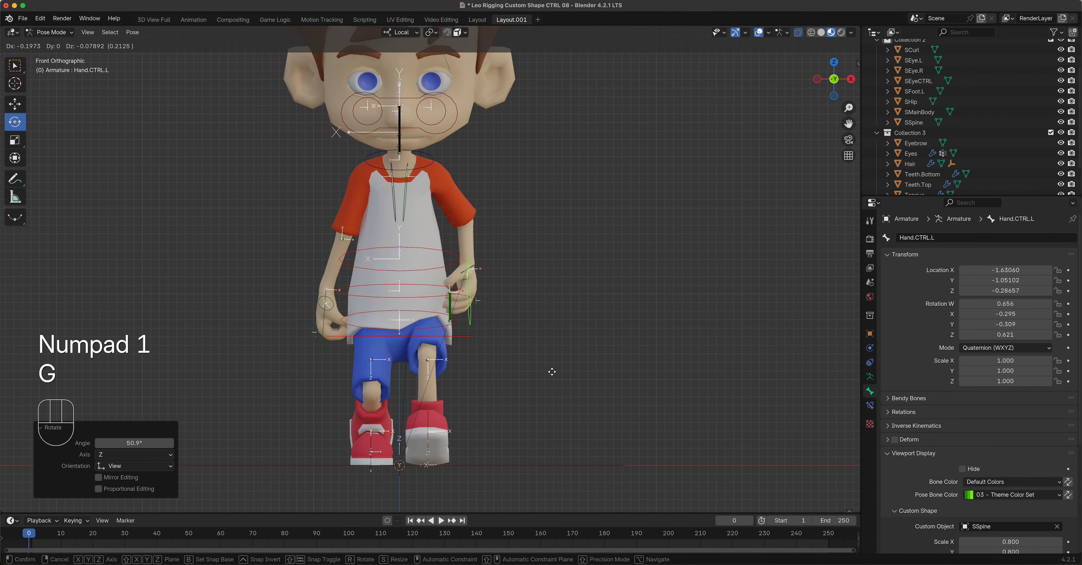
left_click(532, 372)
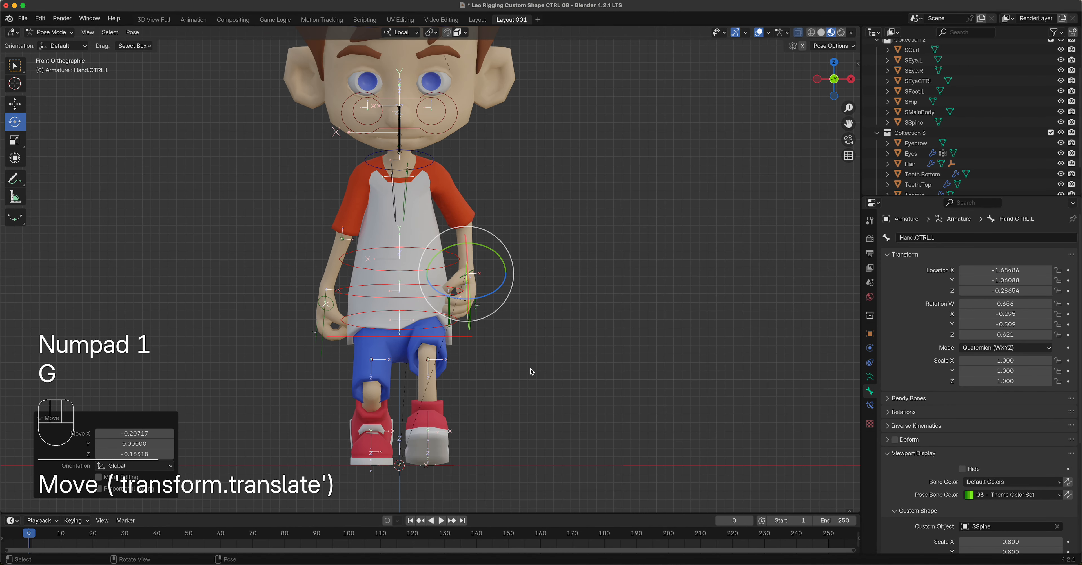
- In the left side view, move Hand.CTRL.R back about 0.35 and up about 0.41, and rotate it about 13°
left_click(325, 328)
key("KP_3")
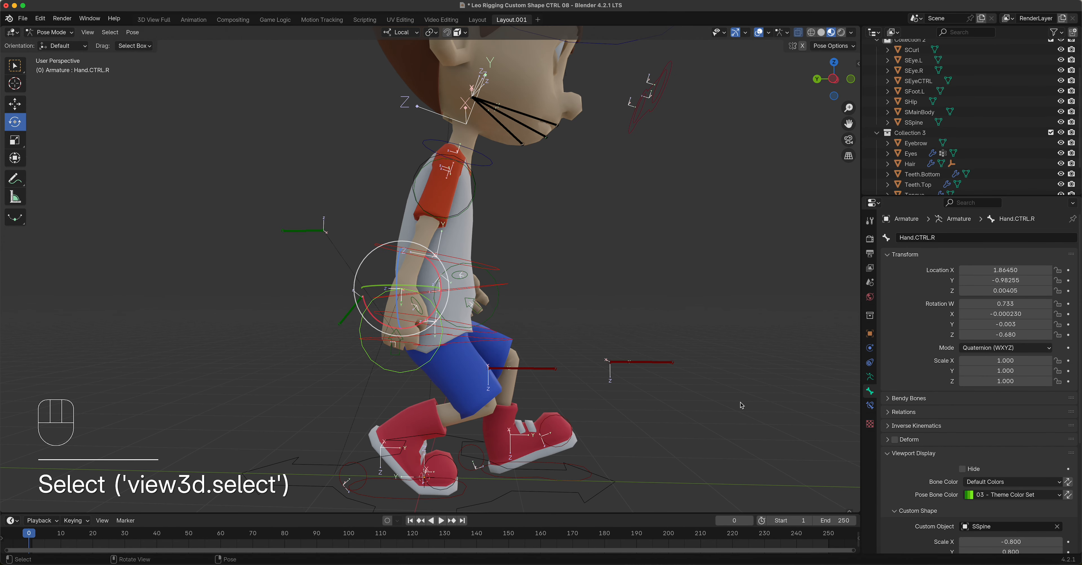
key("ctrl+KP_3")
key("g")
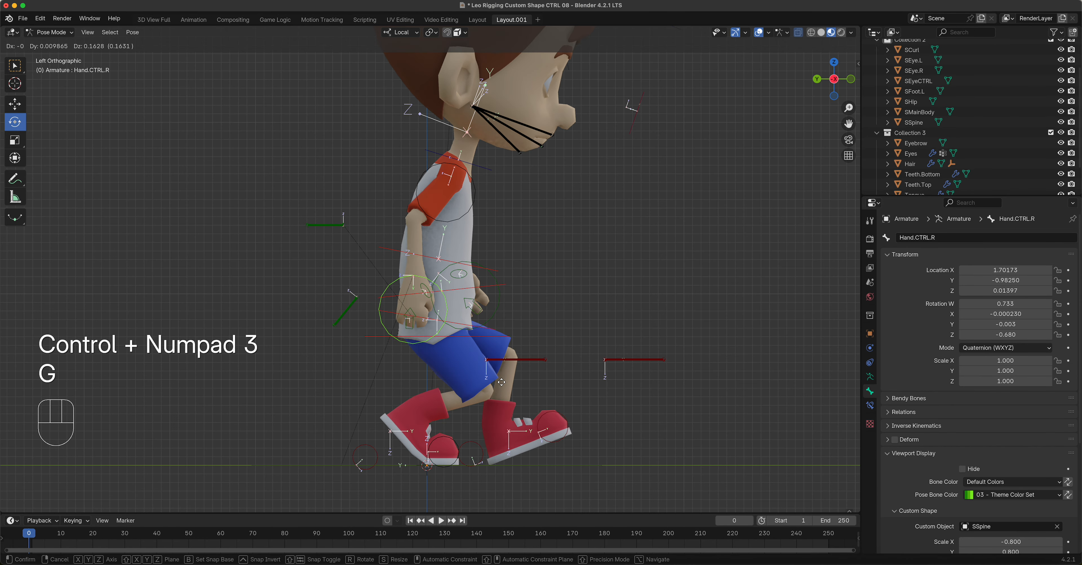
left_click(472, 367)
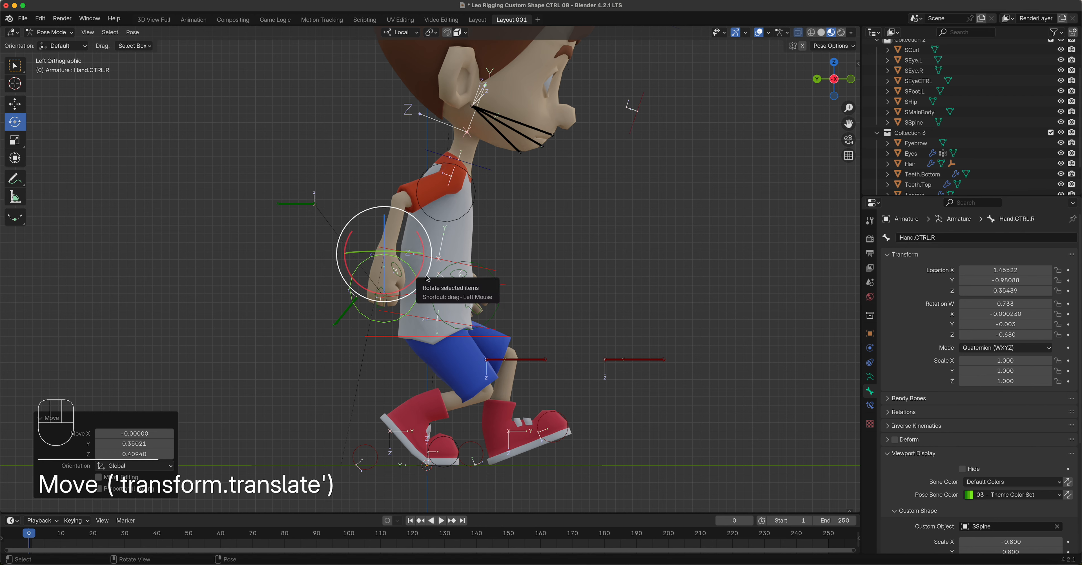
key("r")
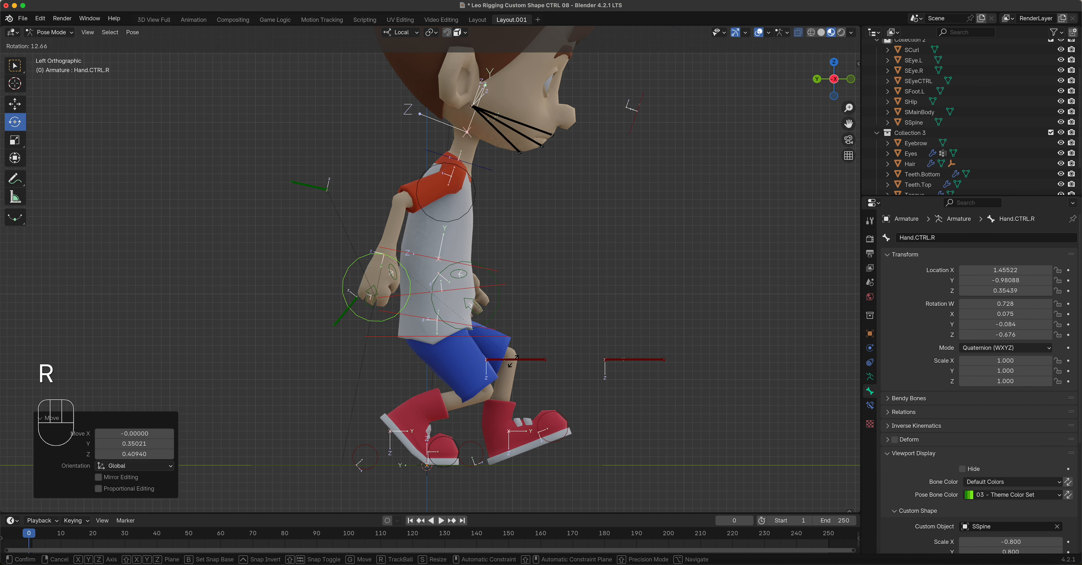
left_click(527, 359)
- Swap the stride by moving Foot.CTRL.L back about 1.03 along its local Y axis and Foot.CTRL.R forward
middle_click_drag(527, 360, 634, 419)
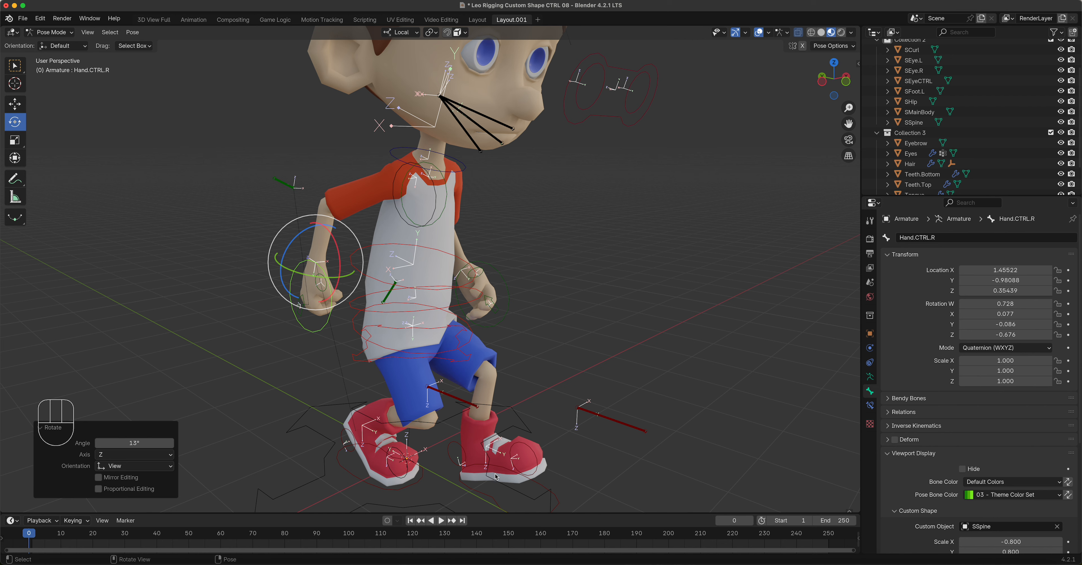
left_click(558, 498)
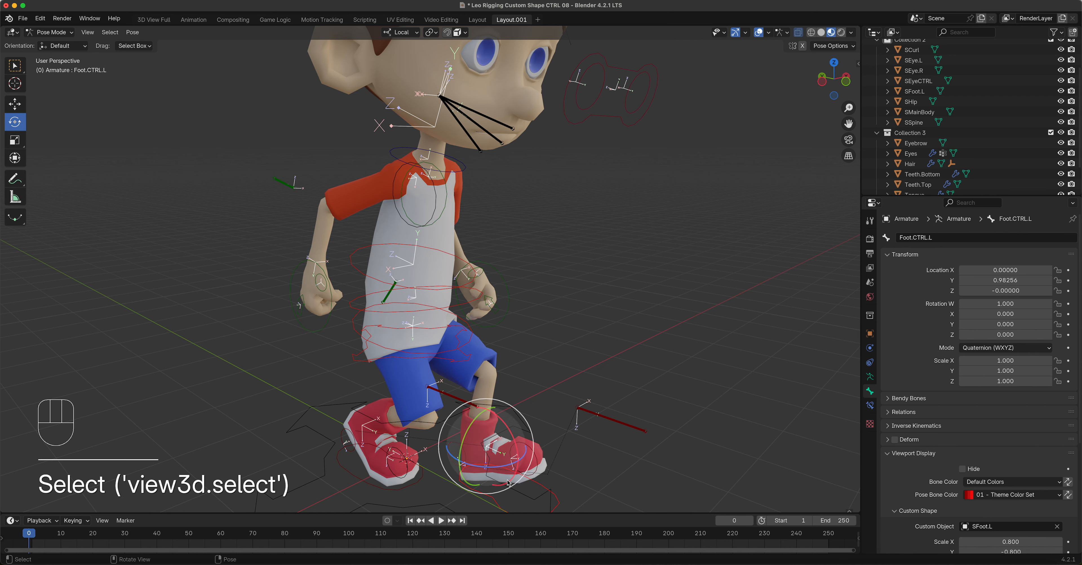
left_click(14, 104)
left_click_drag(527, 468, 448, 458)
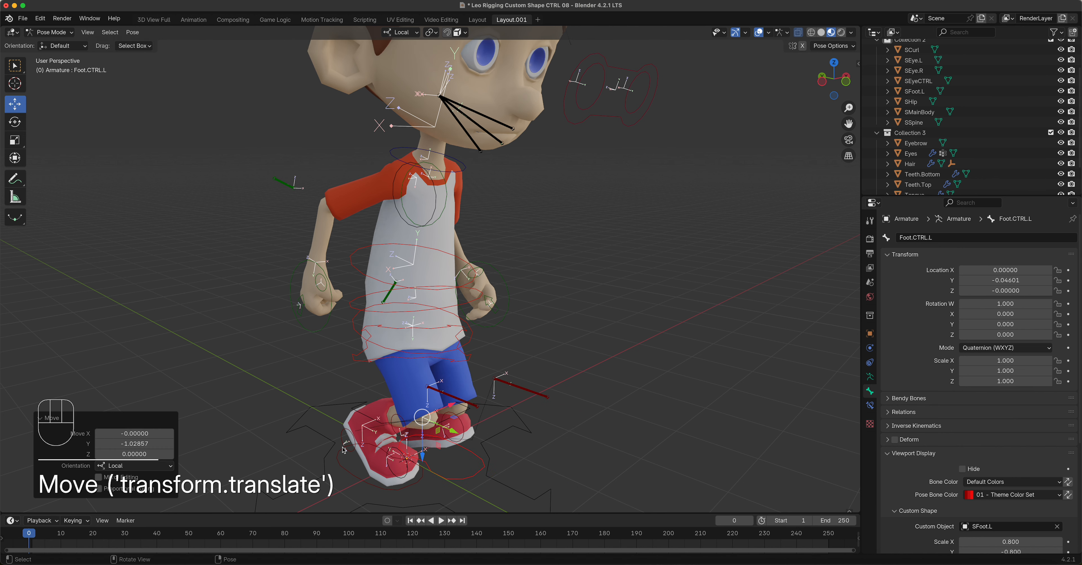
left_click(368, 473)
left_click_drag(391, 443, 440, 468)
- In the right side view, rotate FootRoll.CTRL.L about -64° to lift the heel of the back foot
middle_click_drag(548, 492, 401, 457)
left_click(474, 463)
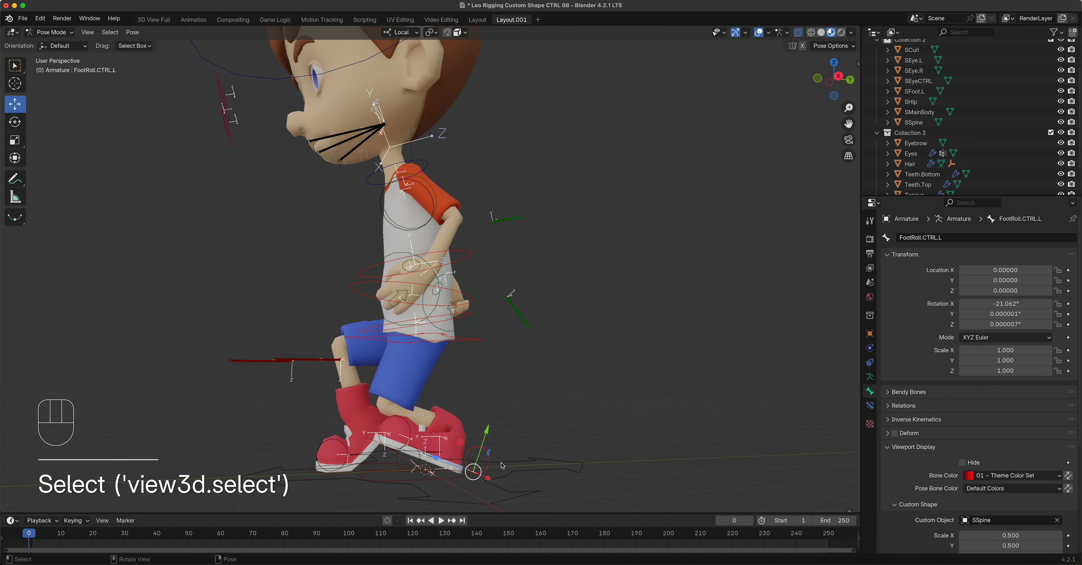
key("KP_3")
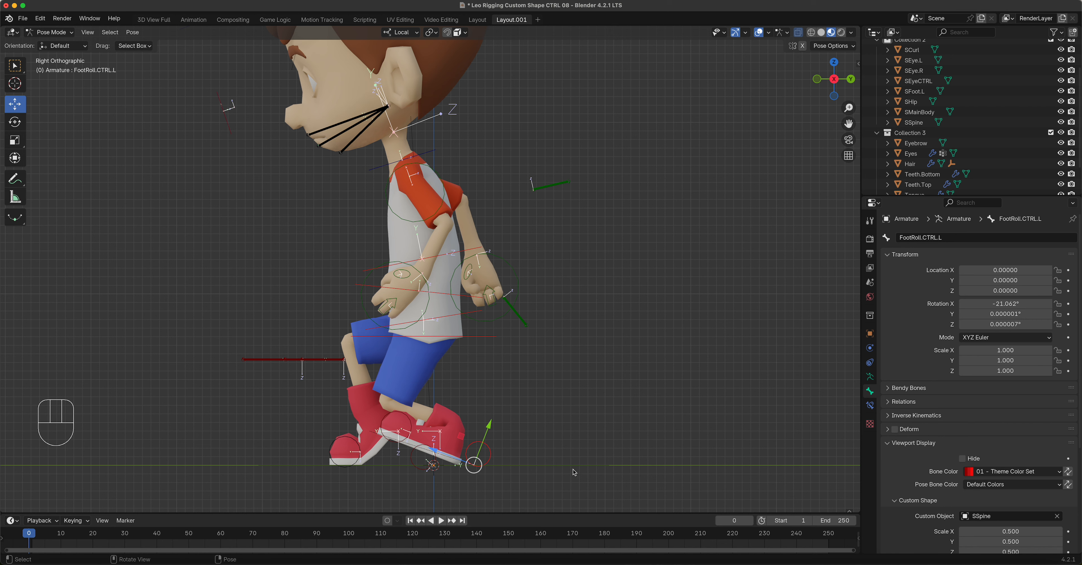
key("r")
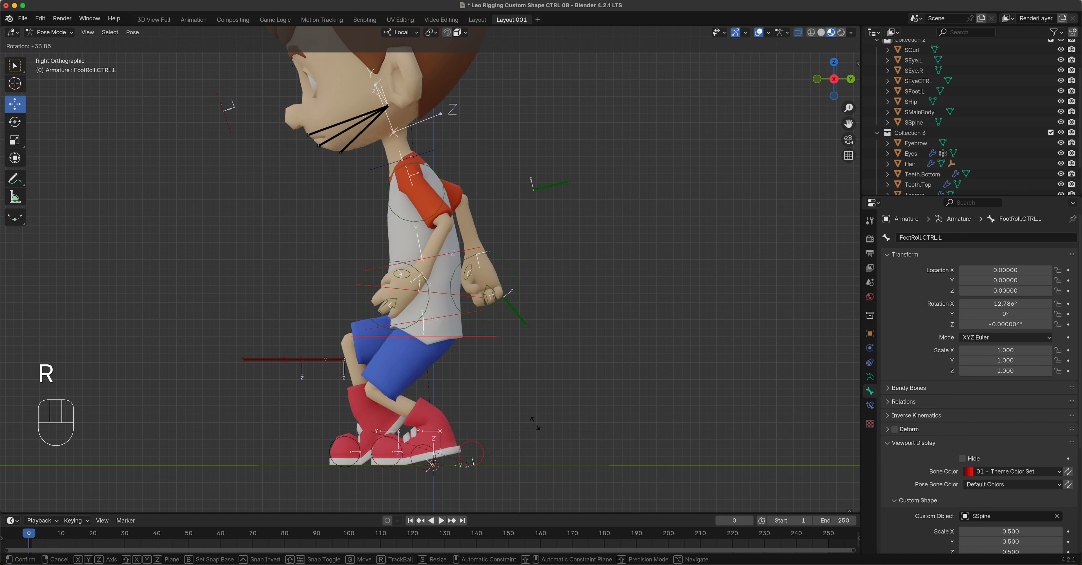
left_click(501, 409)
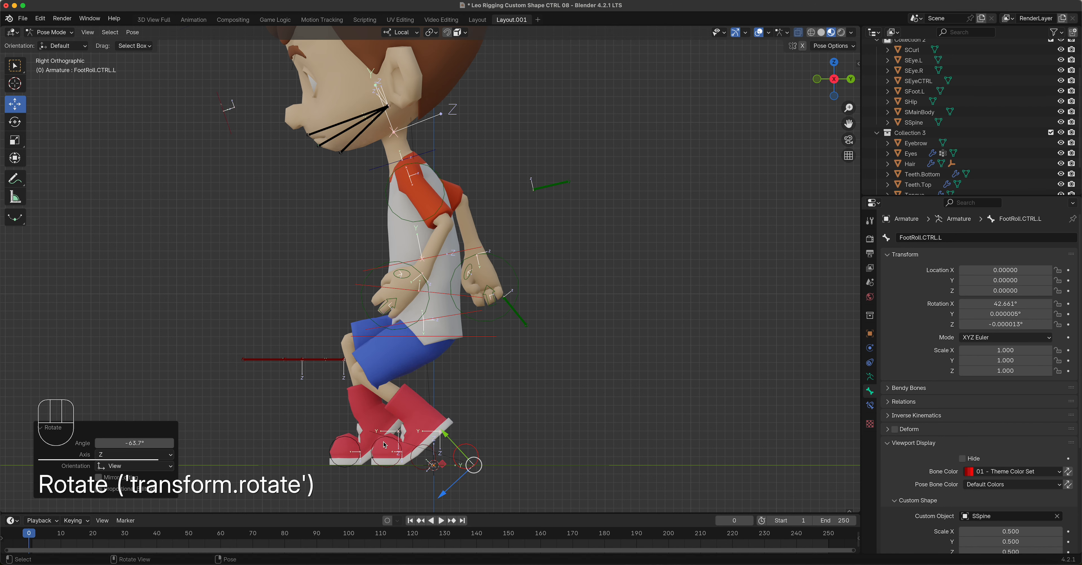
- Rotate FootRoll.CTRL.R about 68° to raise the toes of the front foot
left_click(434, 465)
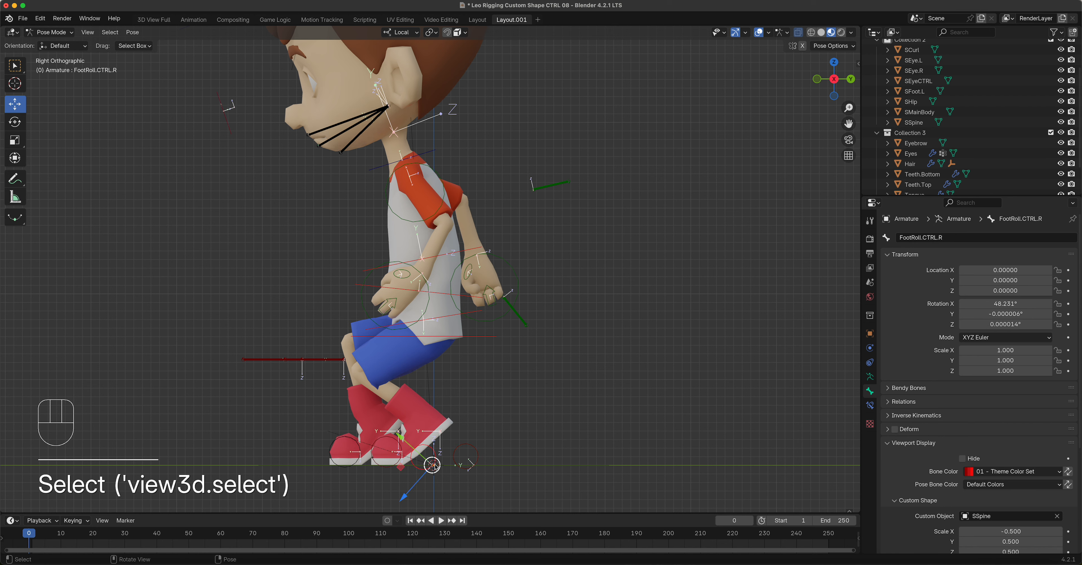
key("r")
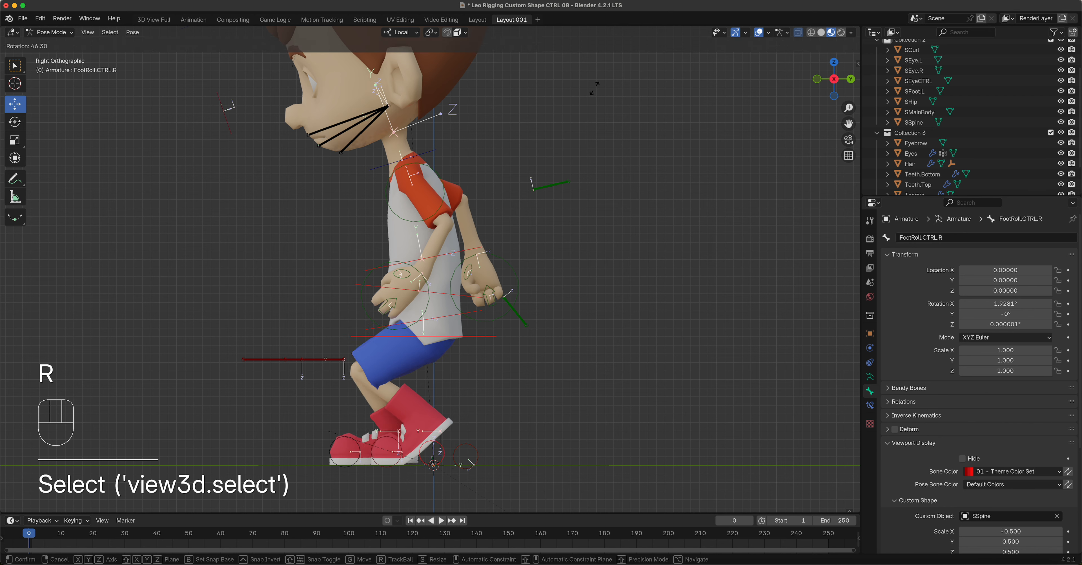
left_click(520, 102)
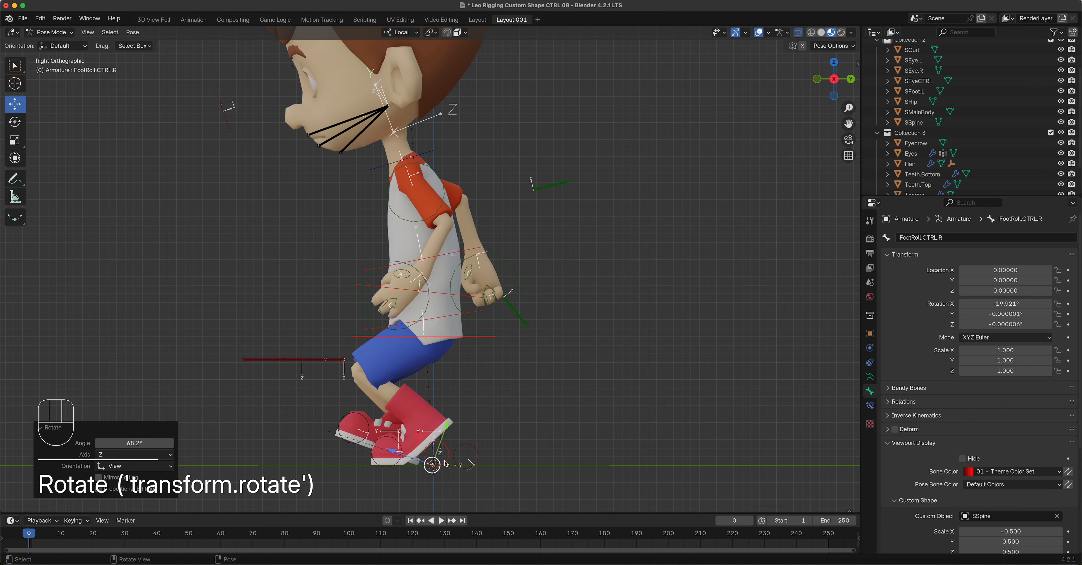
- Widen the stride by moving Foot.CTRL.L farther back and Foot.CTRL.R forward about 0.39 along its local Y axis
left_click(408, 468)
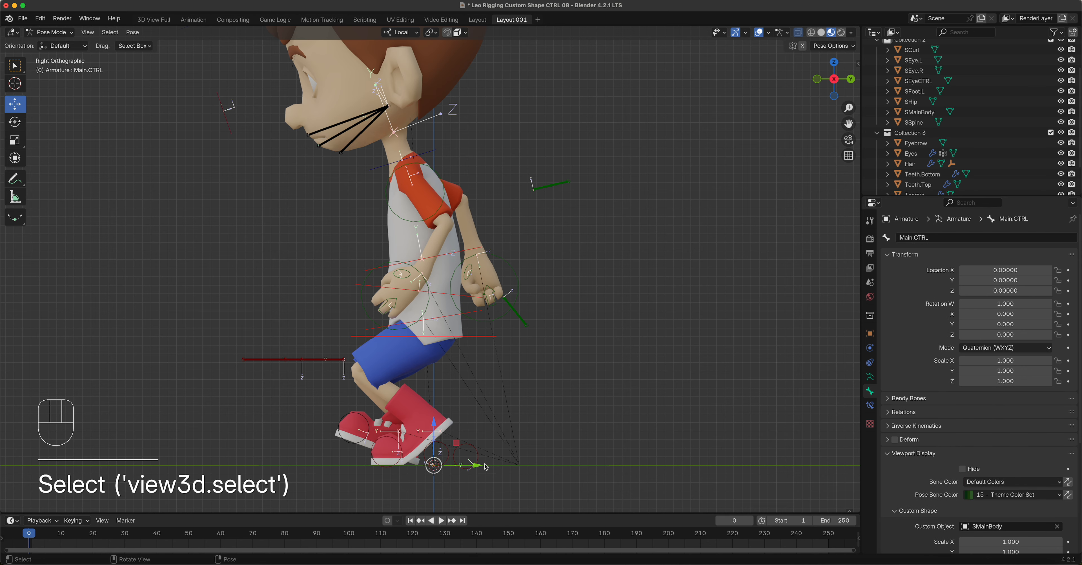
middle_click_drag(479, 467, 450, 427)
left_click(473, 411)
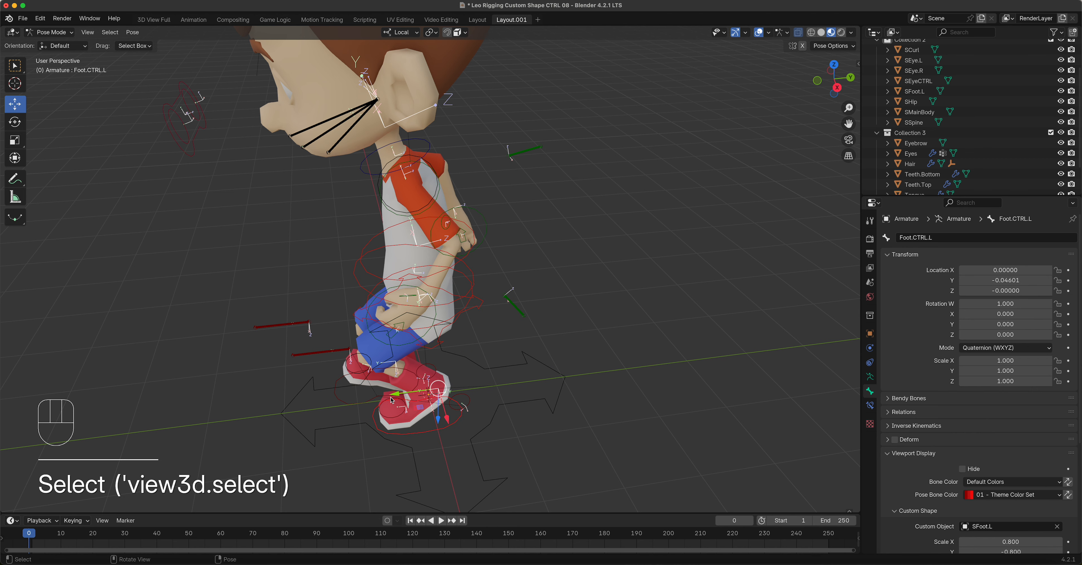
left_click_drag(392, 399, 430, 397)
left_click(360, 406)
left_click_drag(357, 368, 351, 261)
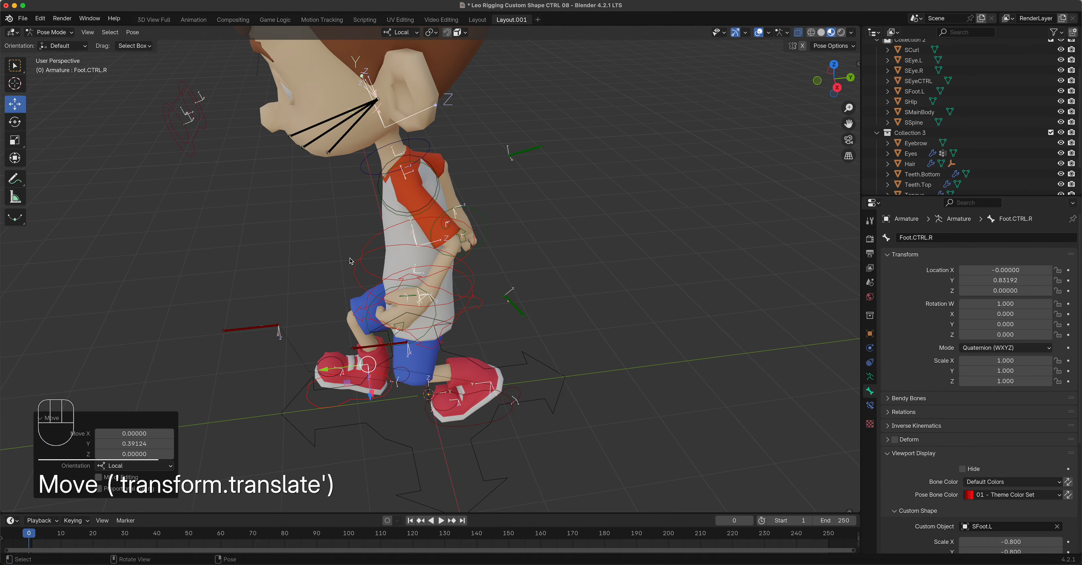
middle_click_drag(352, 261, 485, 208)
scroll(485, 208, "down", 5)
key("KP_3")
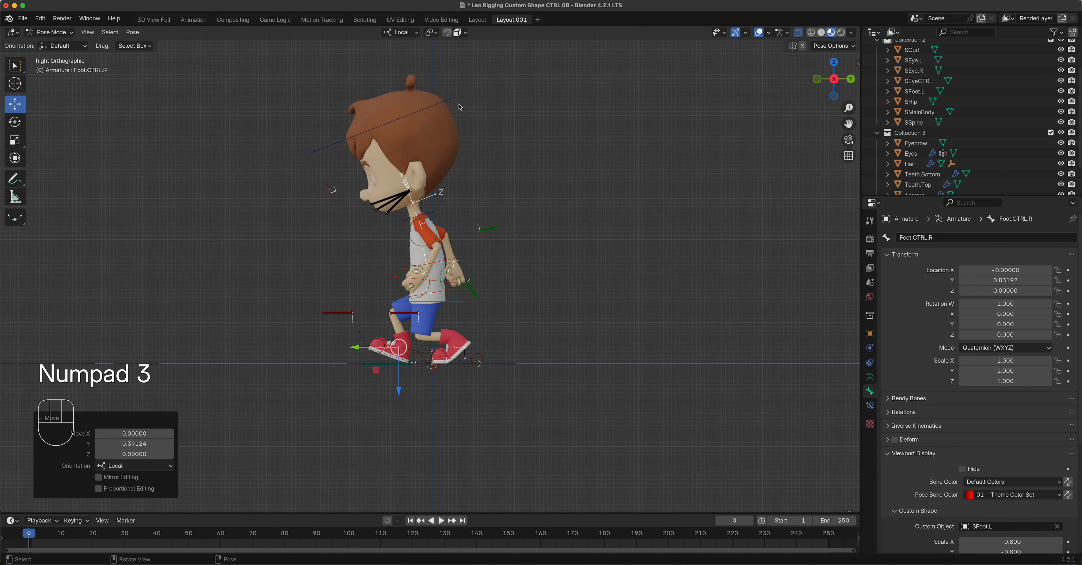
- Rotate the Head control about 18° in the side view to raise the character's face from its downward tilt
left_click(453, 102)
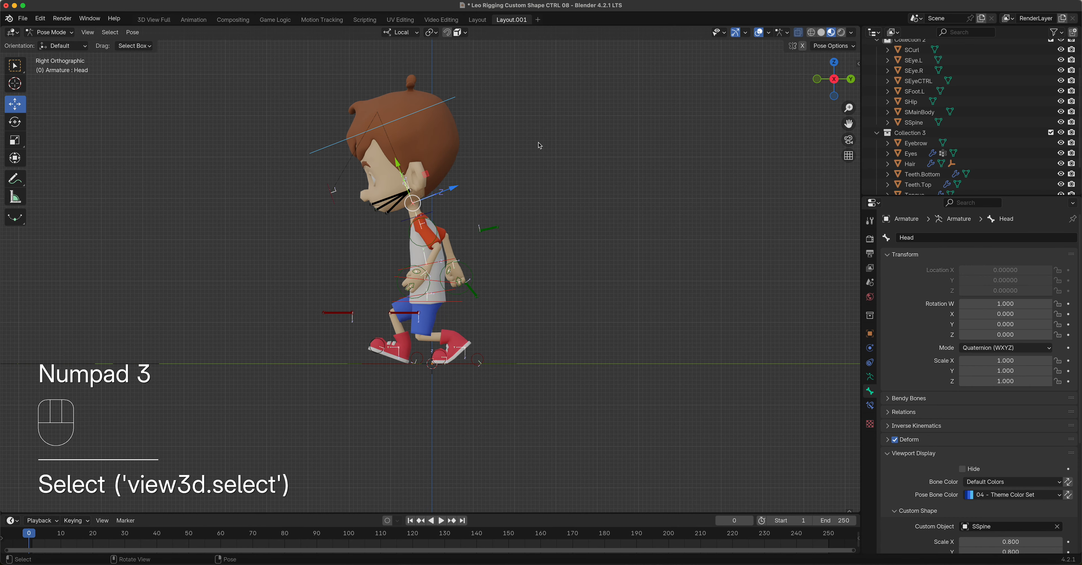
key("r")
left_click(572, 189)
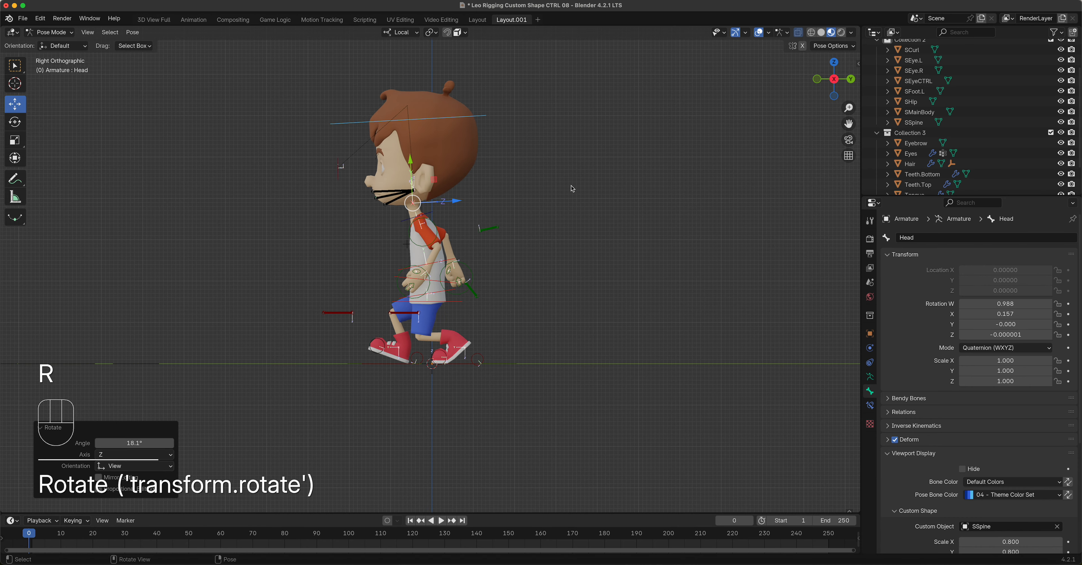
- Tilt the Neck control backward in the side view and counter-rotate the Head control about -10.6°
left_click(439, 217)
key("r")
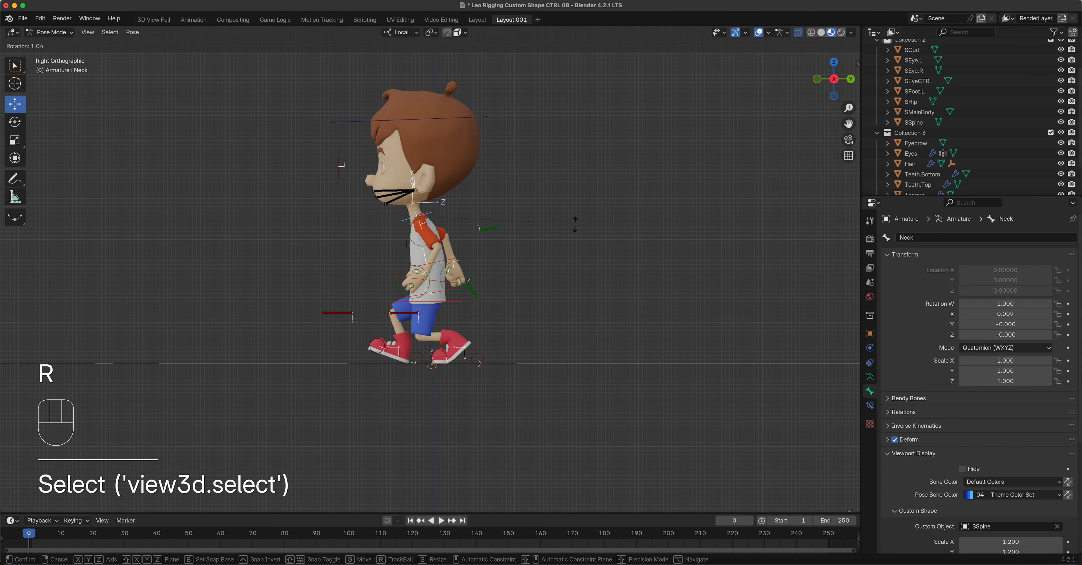
left_click(591, 240)
left_click(481, 122)
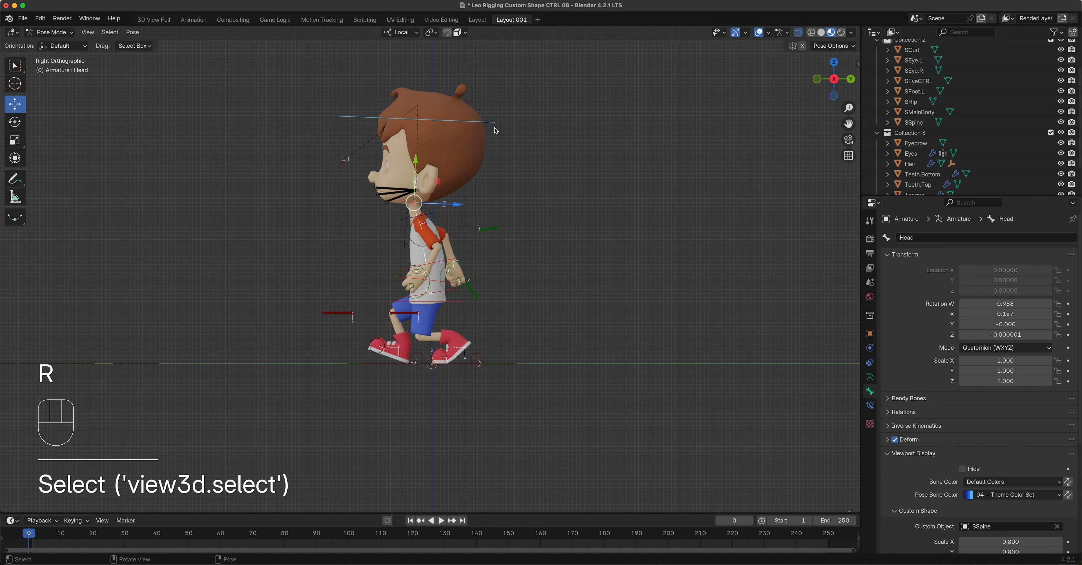
key("r")
left_click(522, 119)
- Turn the gaze sideways by moving Eye.CTRL about -0.57 in X, 0.25 in Y and 0.11 in Z globally
middle_click_drag(462, 168, 485, 198)
scroll(502, 161, "up", 5)
middle_click_drag(503, 160, 597, 294, "shift")
scroll(605, 301, "up", 2)
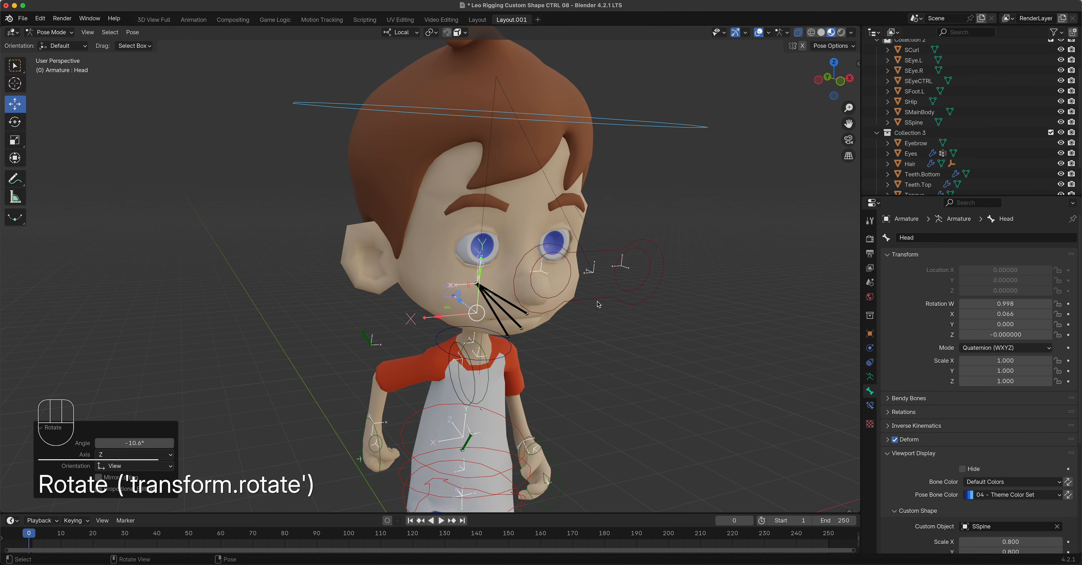
left_click(610, 303)
key("g")
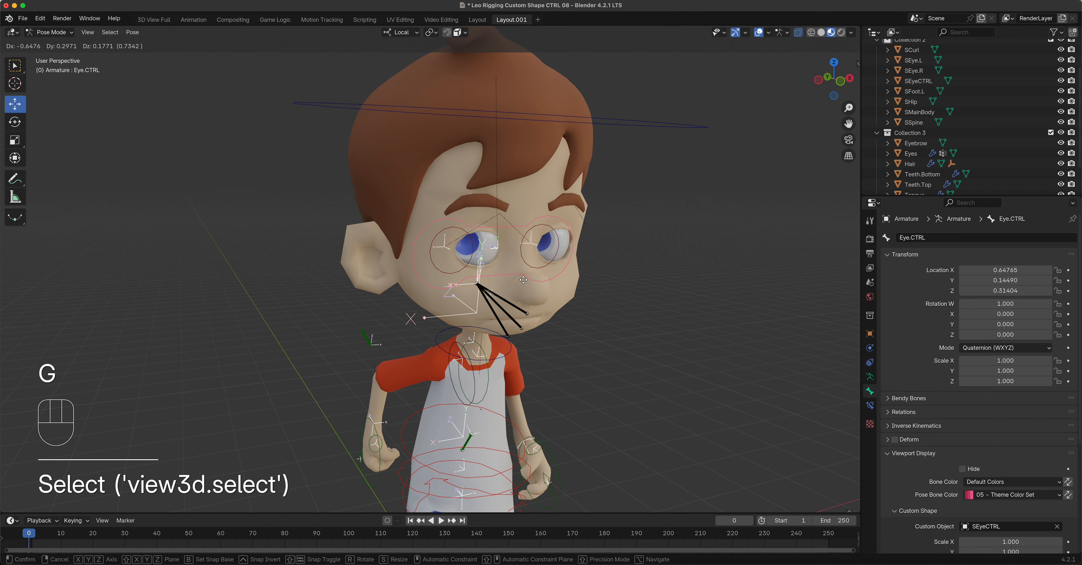
left_click(535, 290)
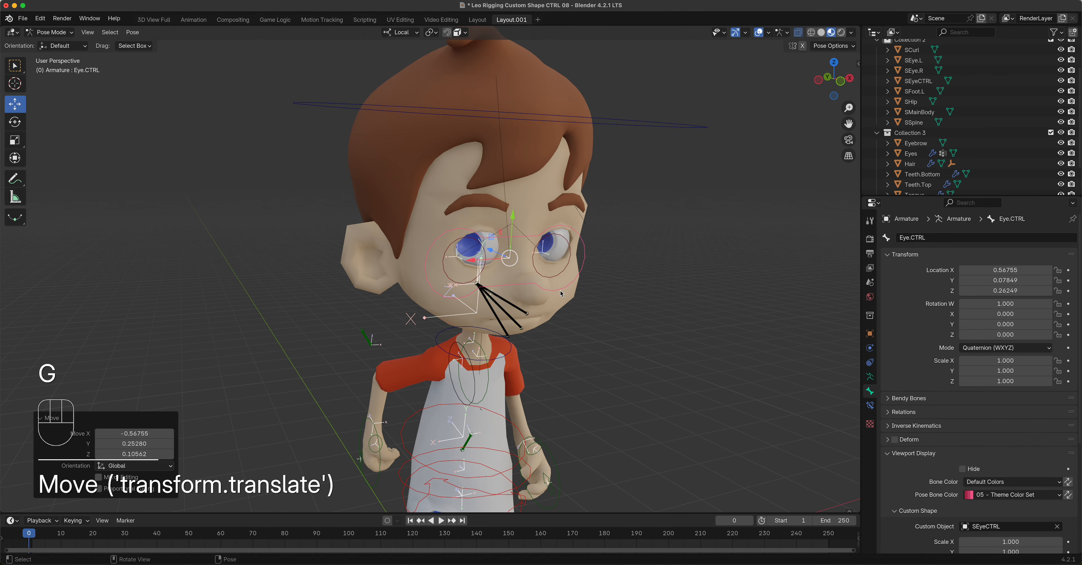
left_click(491, 271)
key("g")
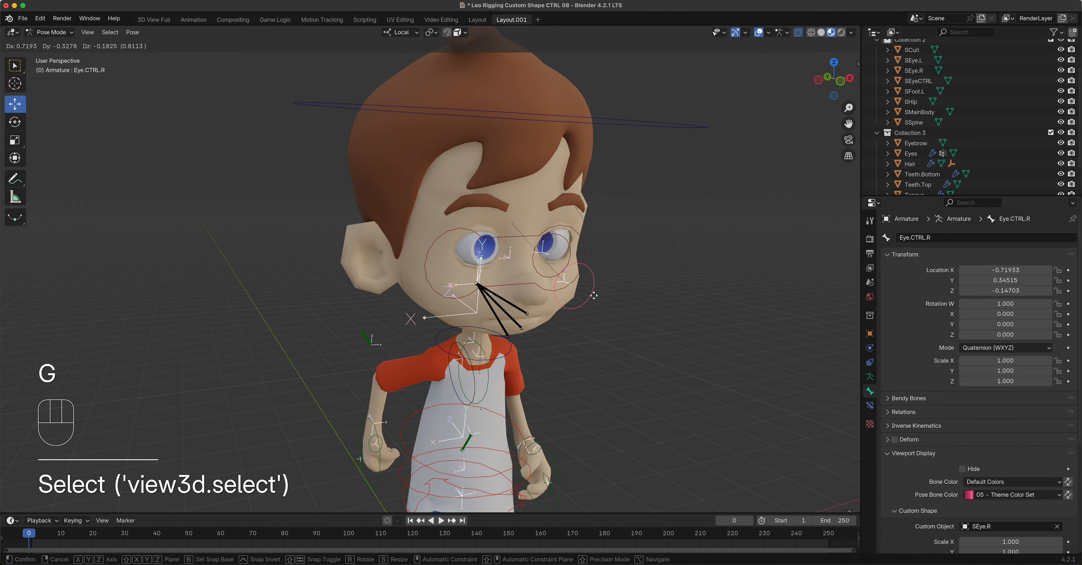
right_click(594, 295)
- View the armature's rest pose in Edit Mode, then switch it to Object Mode
middle_click_drag(725, 314, 597, 295)
scroll(687, 303, "down", 3)
left_click(498, 268)
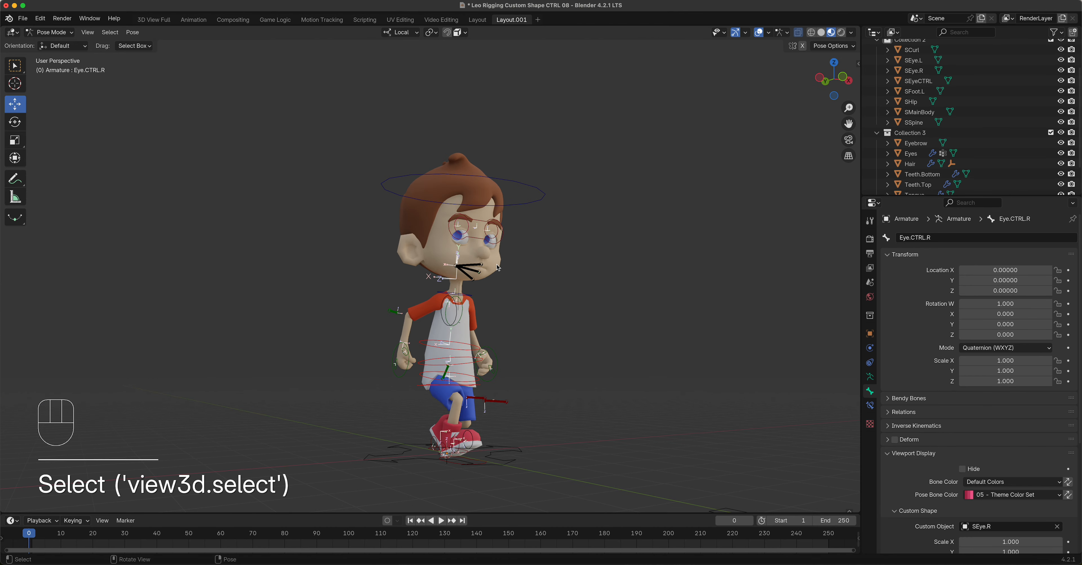
key("Tab")
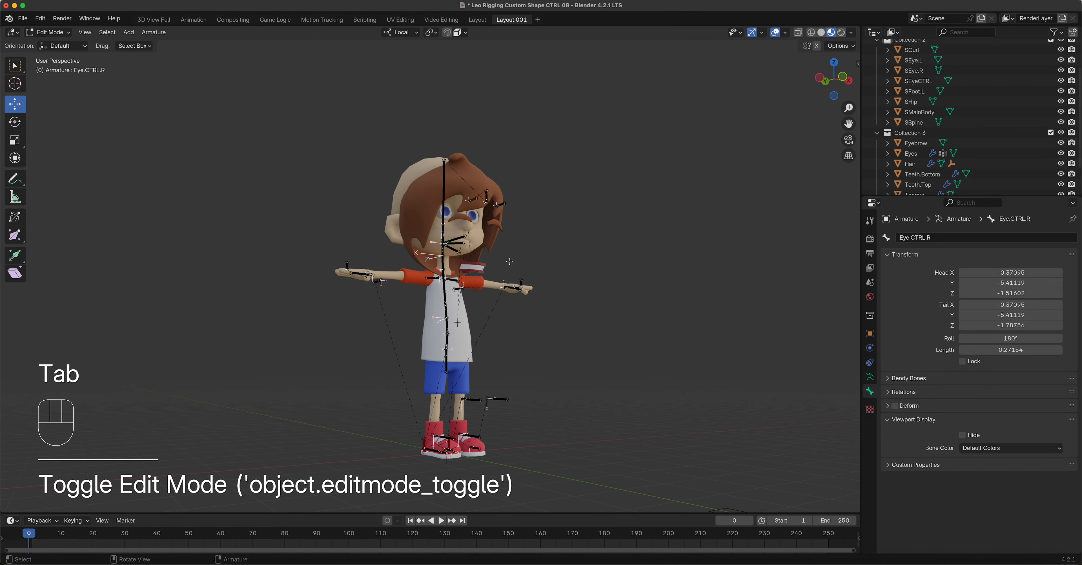
middle_click_drag(542, 265, 23, 42)
left_click(58, 35)
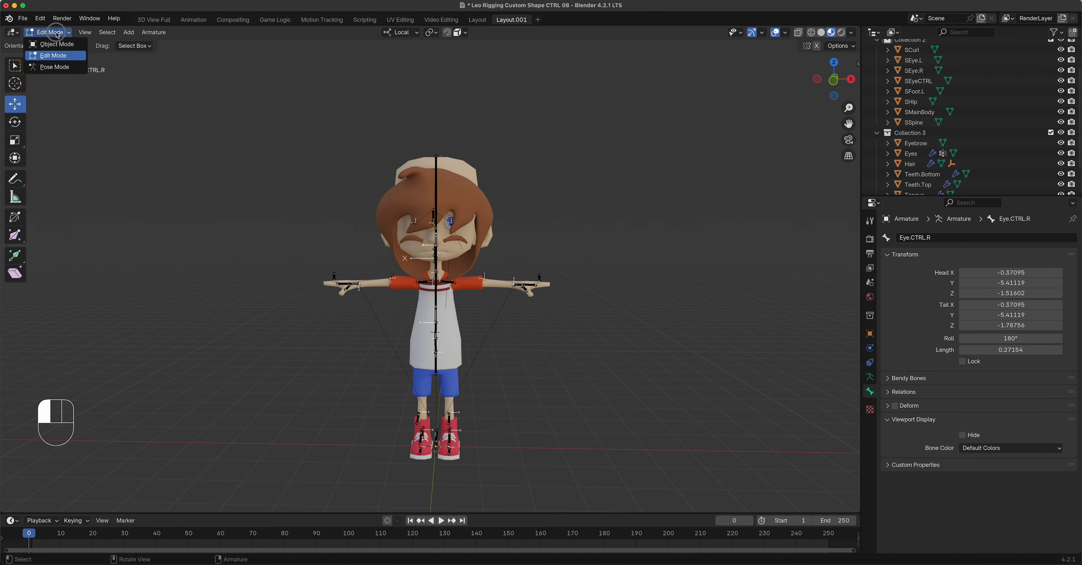
left_click(59, 46)
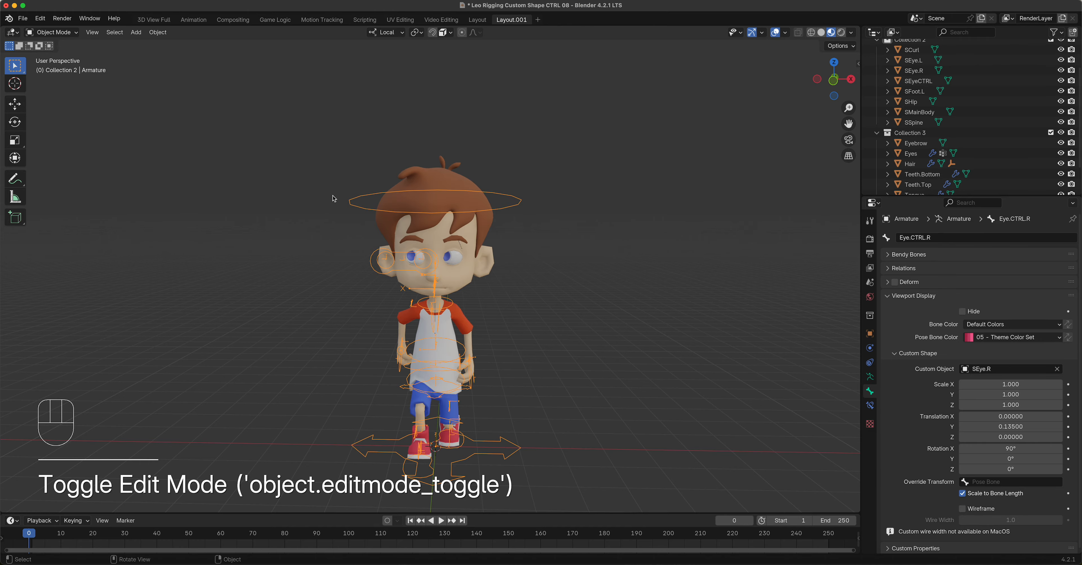
- Compare the rest pose with the walking pose by toggling Edit Mode, and examine the posed character's face and upper body
middle_click_drag(515, 277, 483, 311)
key("Tab")
key("Tab")
scroll(494, 341, "down", 2)
scroll(494, 342, "up", 3)
middle_click_drag(494, 346, 505, 397, "shift")
scroll(597, 272, "up", 3)
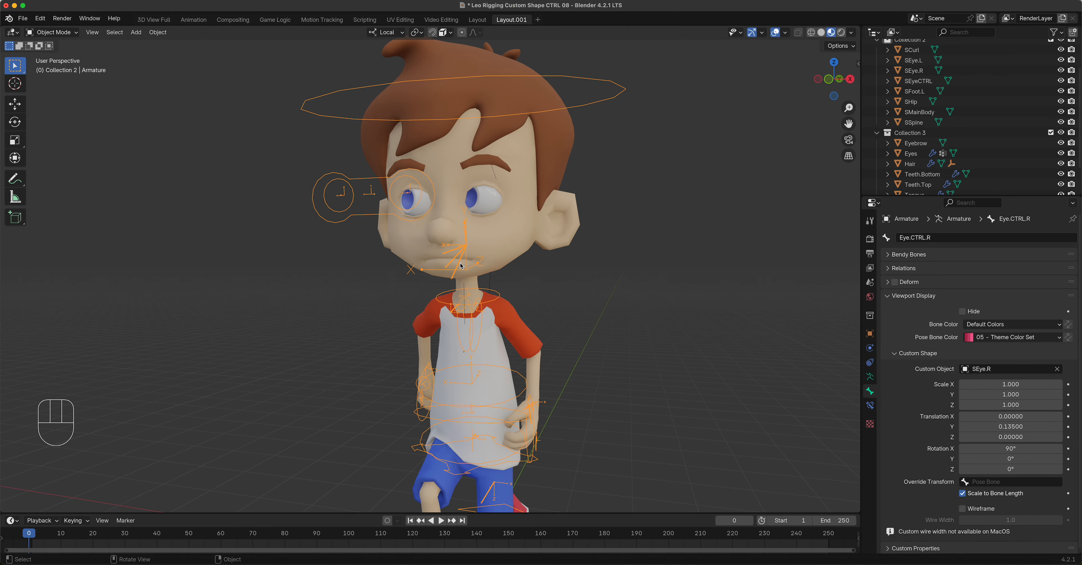